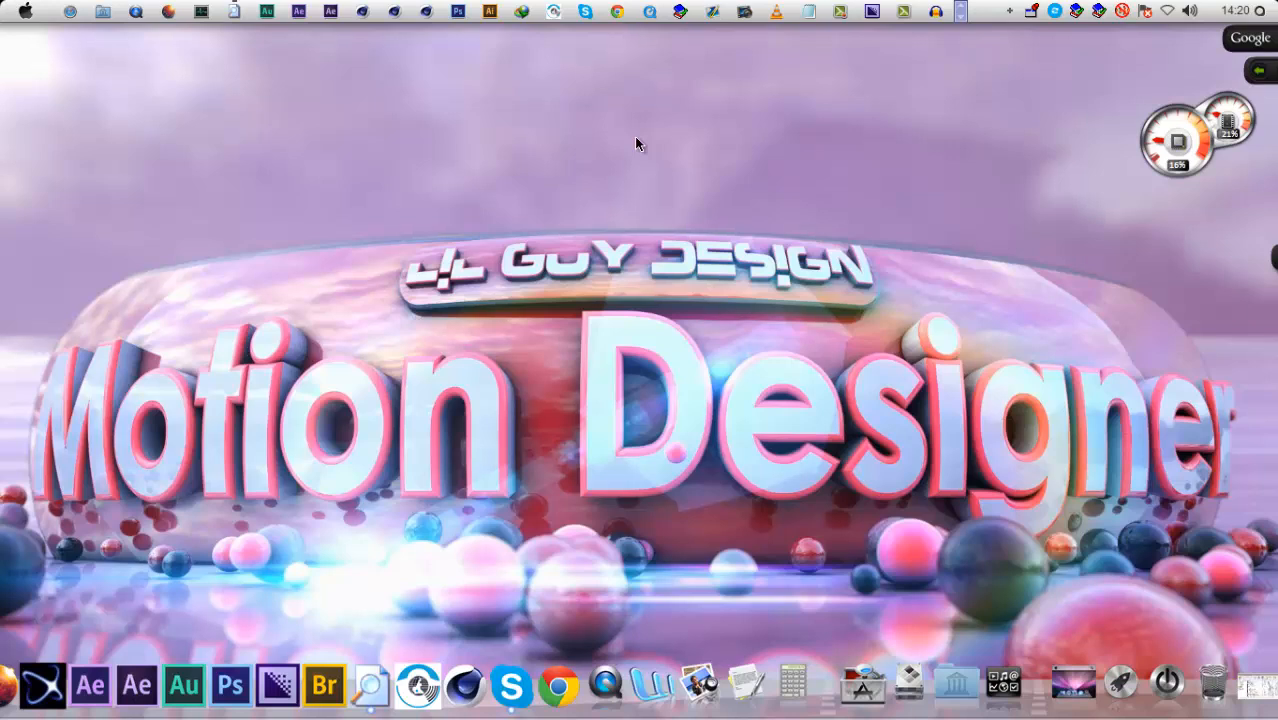
Launch After Effects and dismiss its welcome screen
click(331, 12)
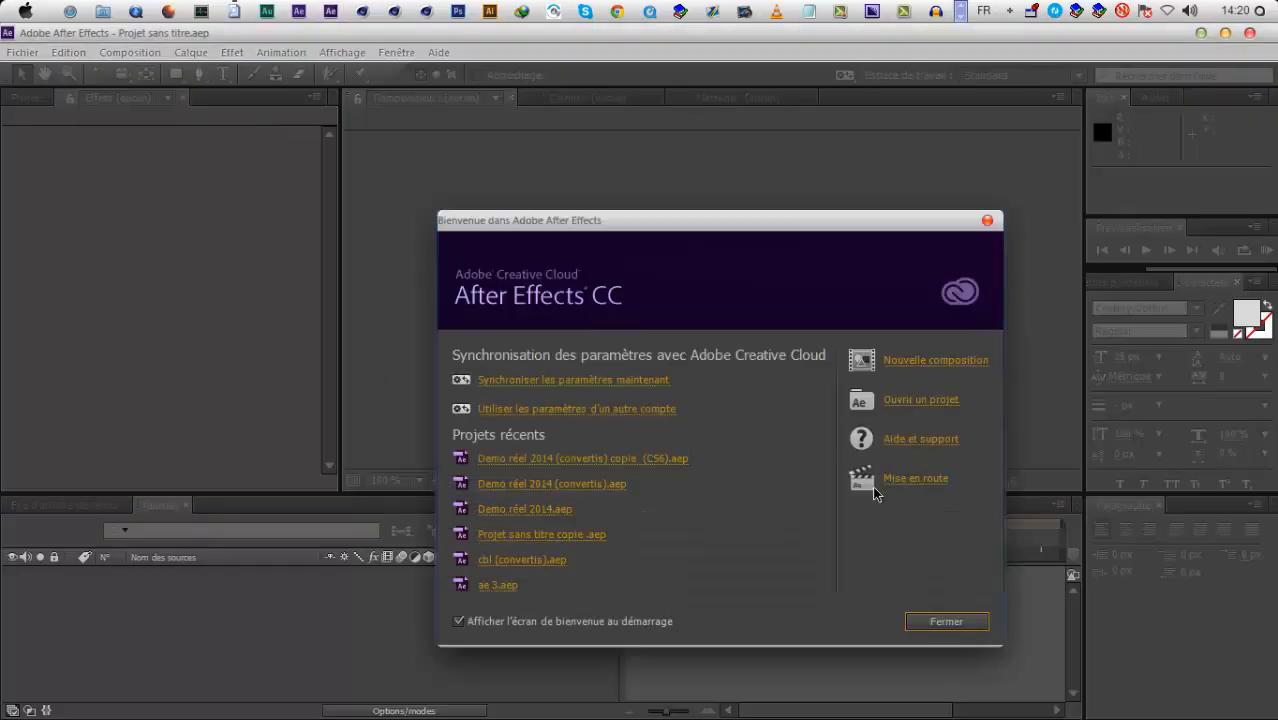
click(945, 621)
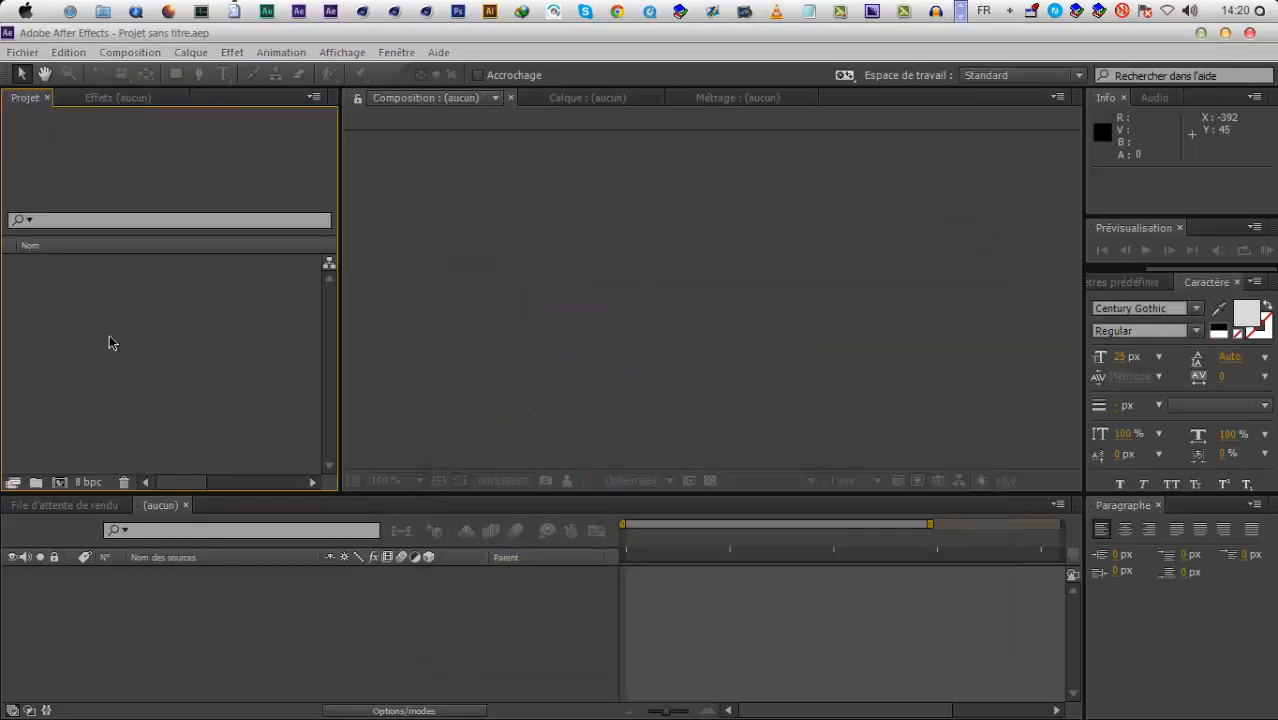
Switch to Cinema 4D and examine the exploding text animation around frame 136 and the render output settings
click(425, 12)
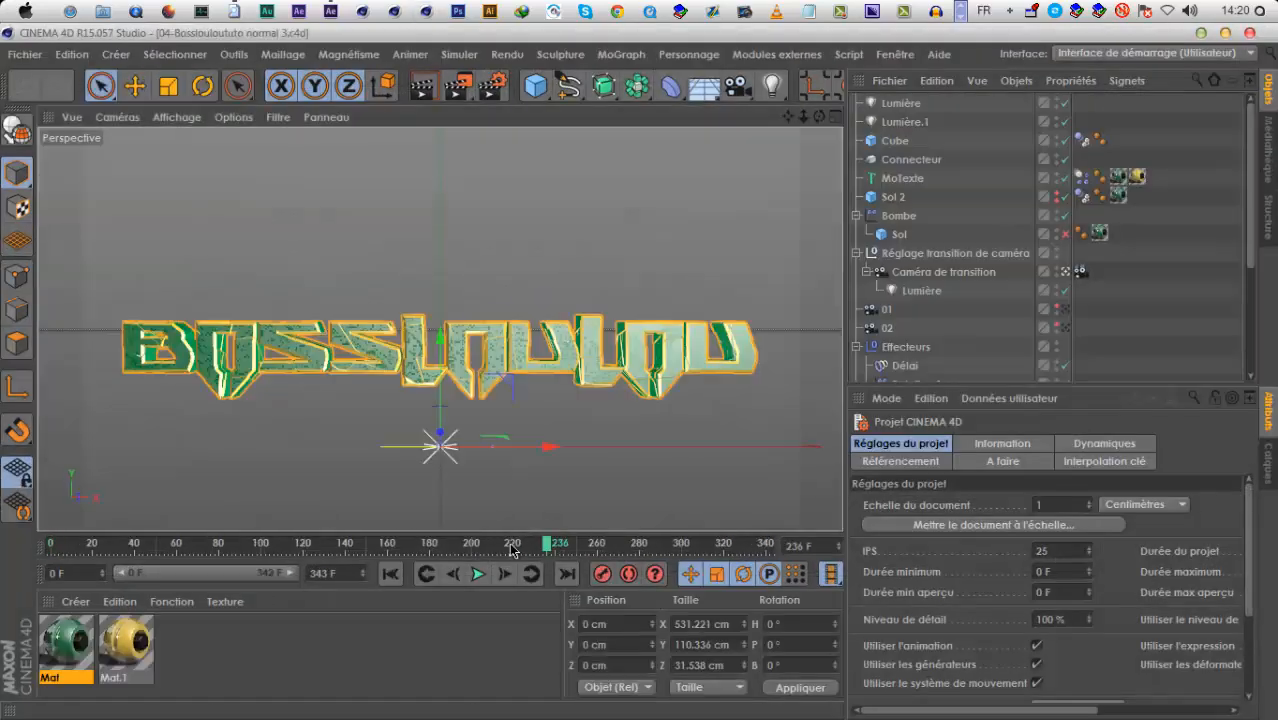
drag(645, 553, 340, 562)
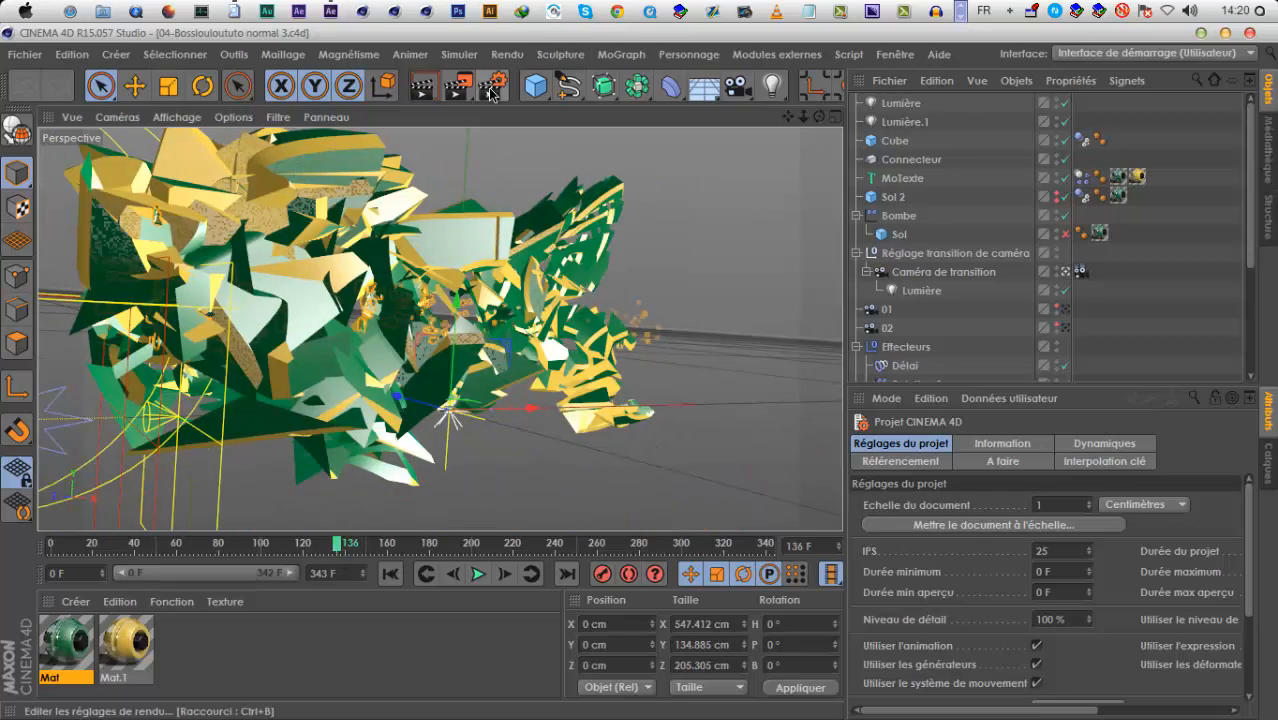
click(492, 86)
drag(756, 39, 705, 240)
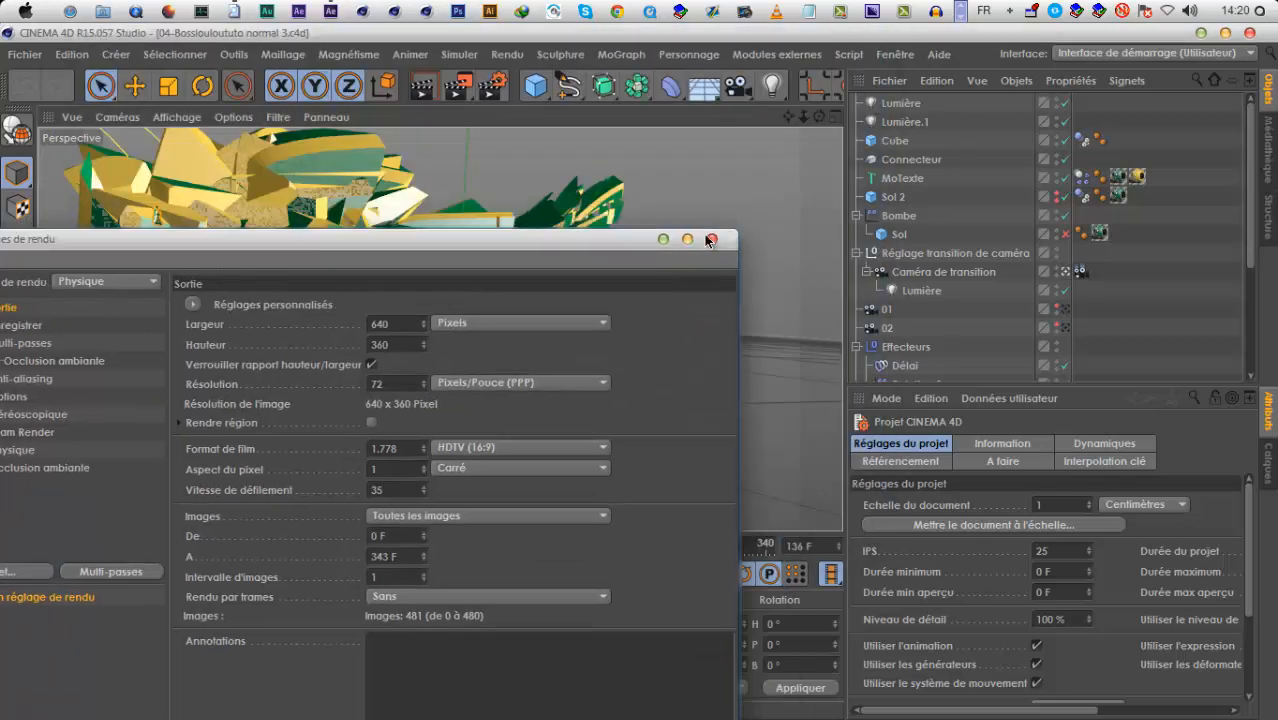
click(762, 262)
Inspect the coordinates of the Effecteurs and Transition nulls, scrubbing the animation to frame 182
click(895, 345)
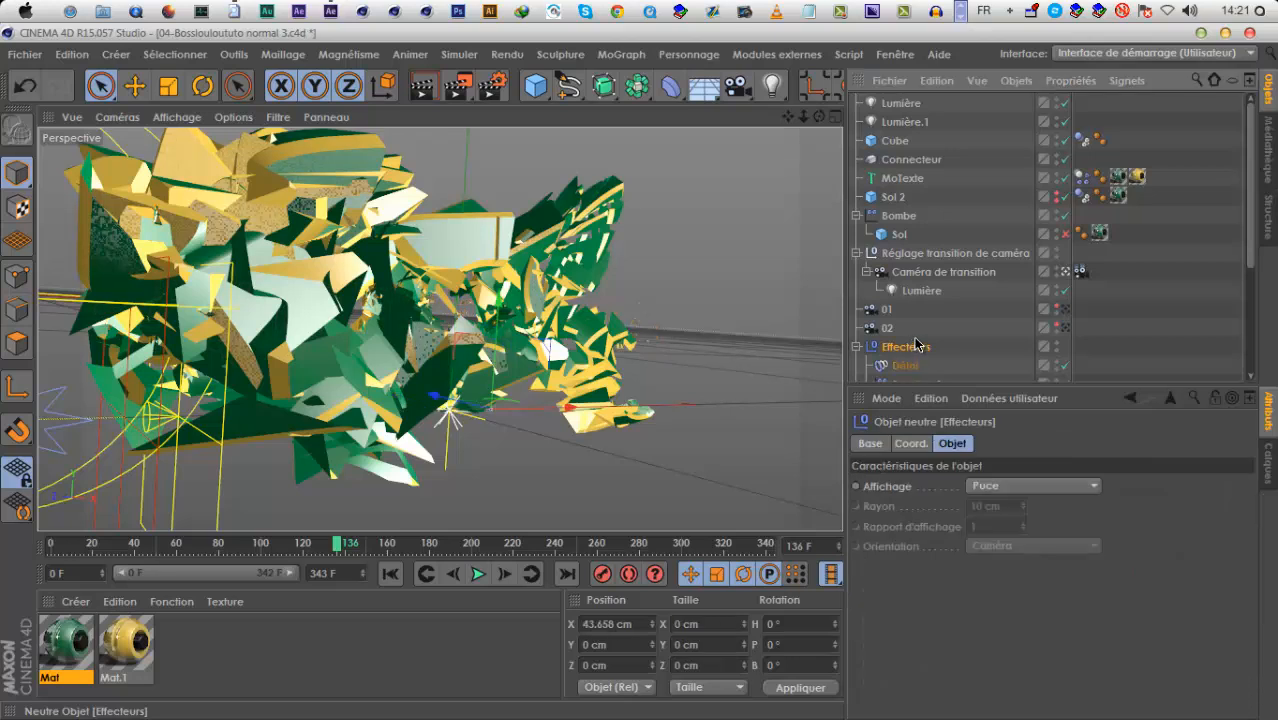
scroll(900, 300, down, 5)
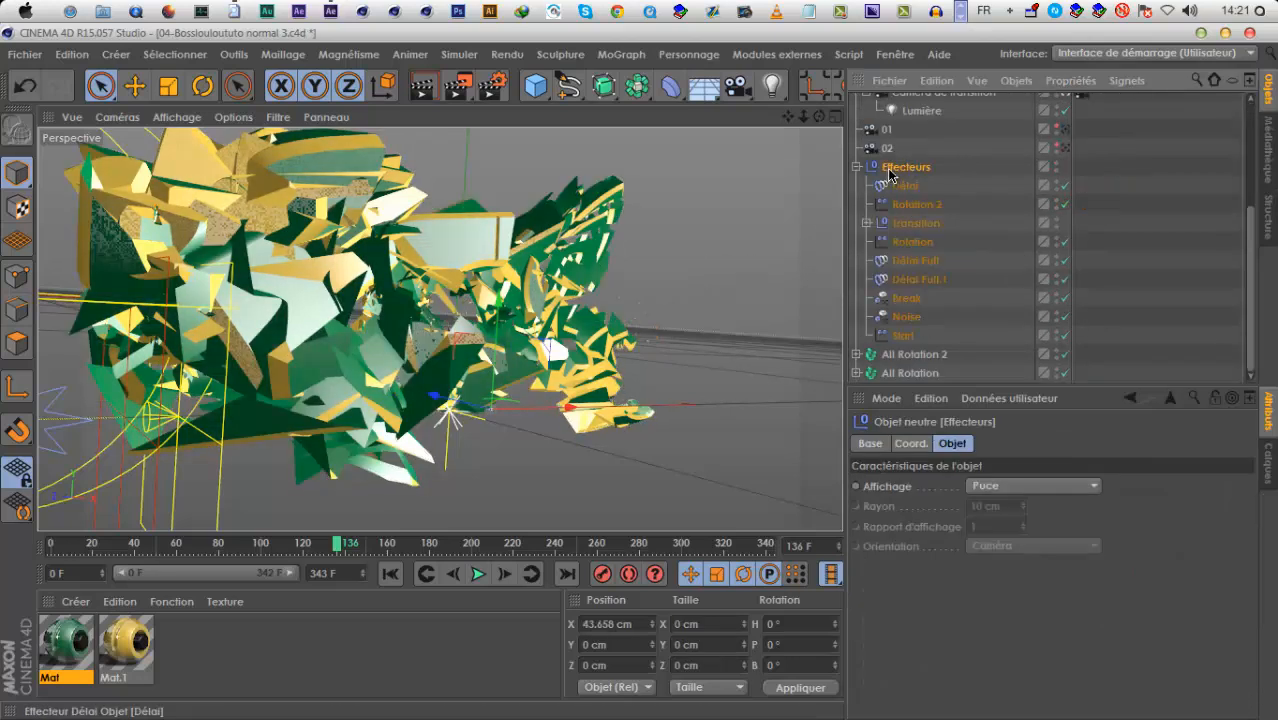
click(922, 445)
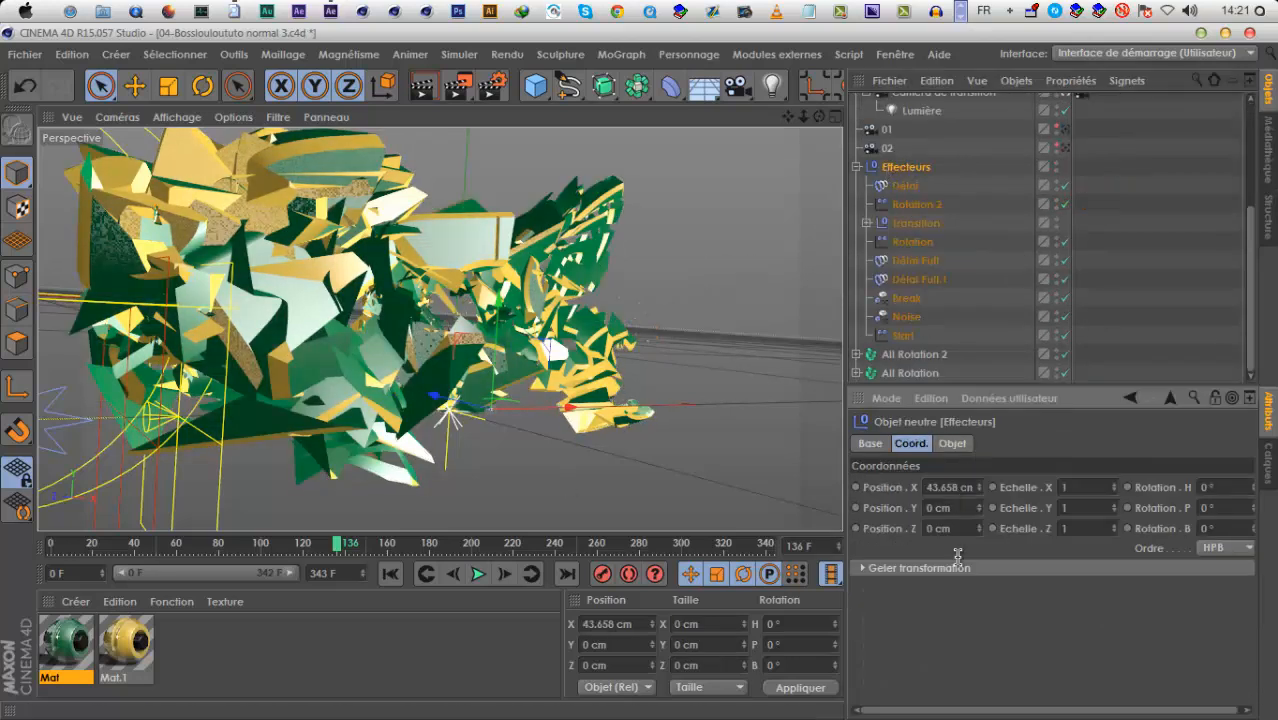
click(893, 224)
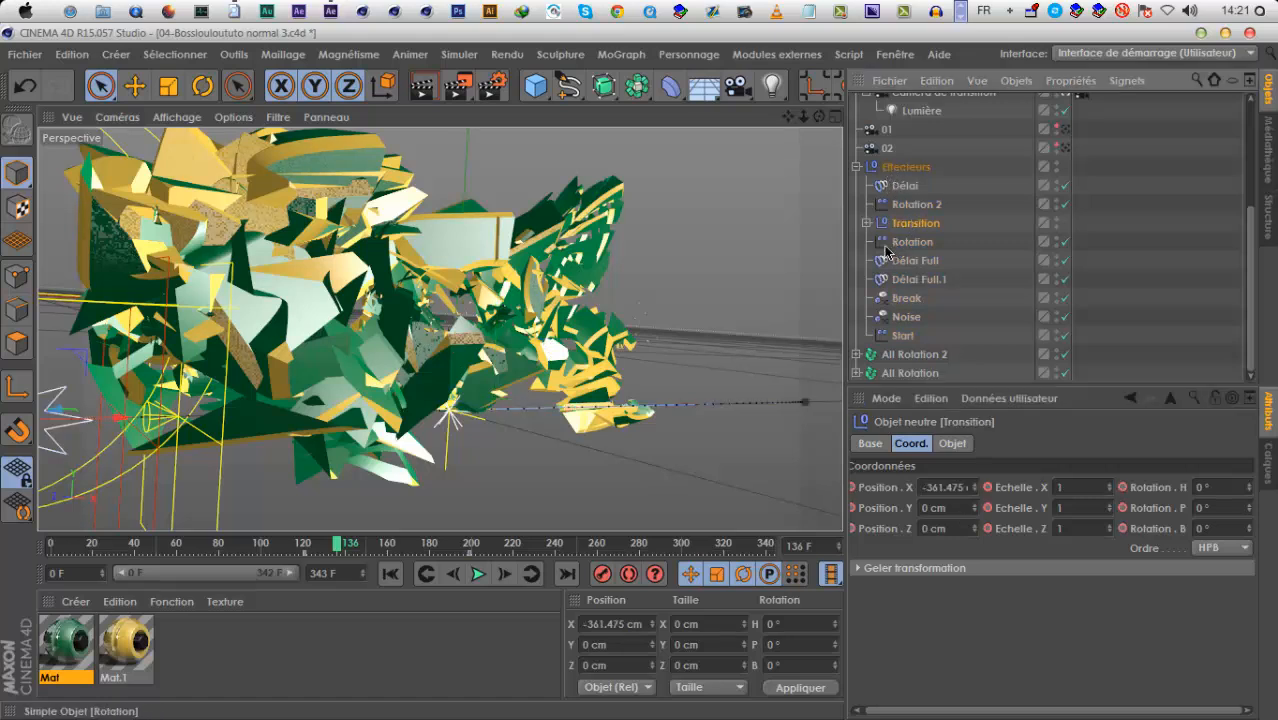
drag(342, 556, 433, 543)
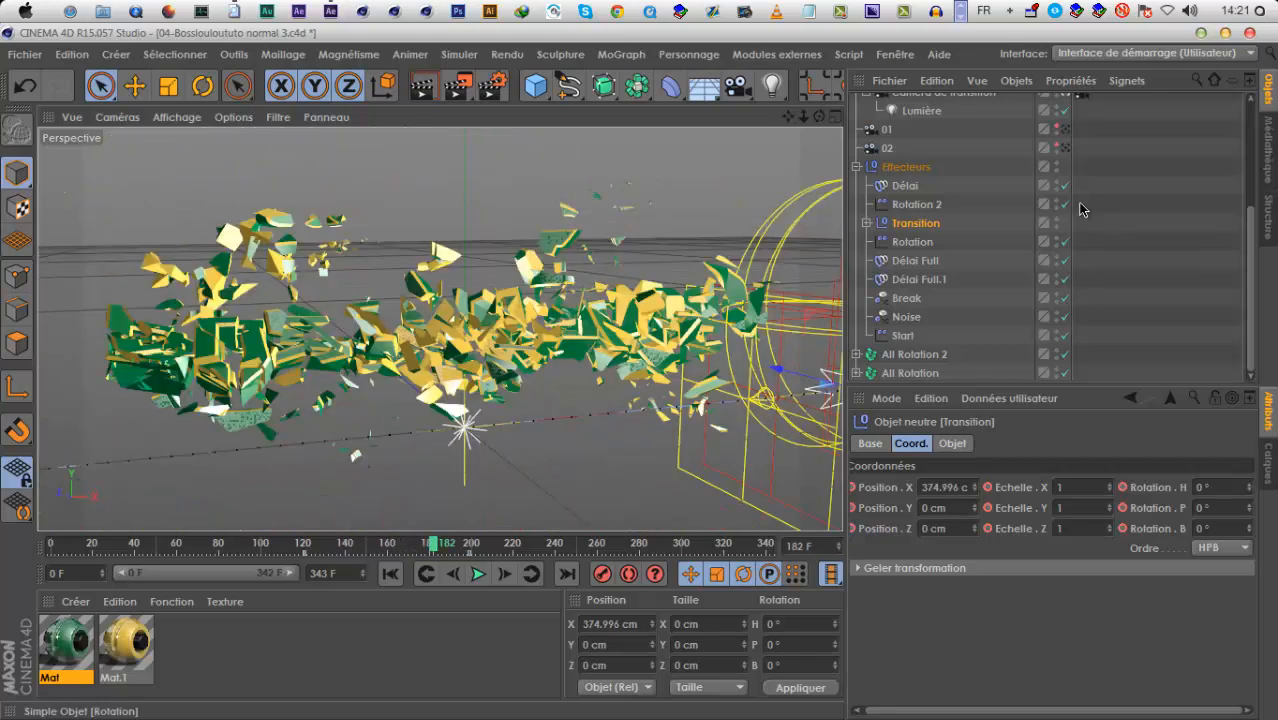
Add an external compositing tag (Composition externe) to the Transition null and return to frame 0
right_click(927, 231)
mouse_move(1000, 48)
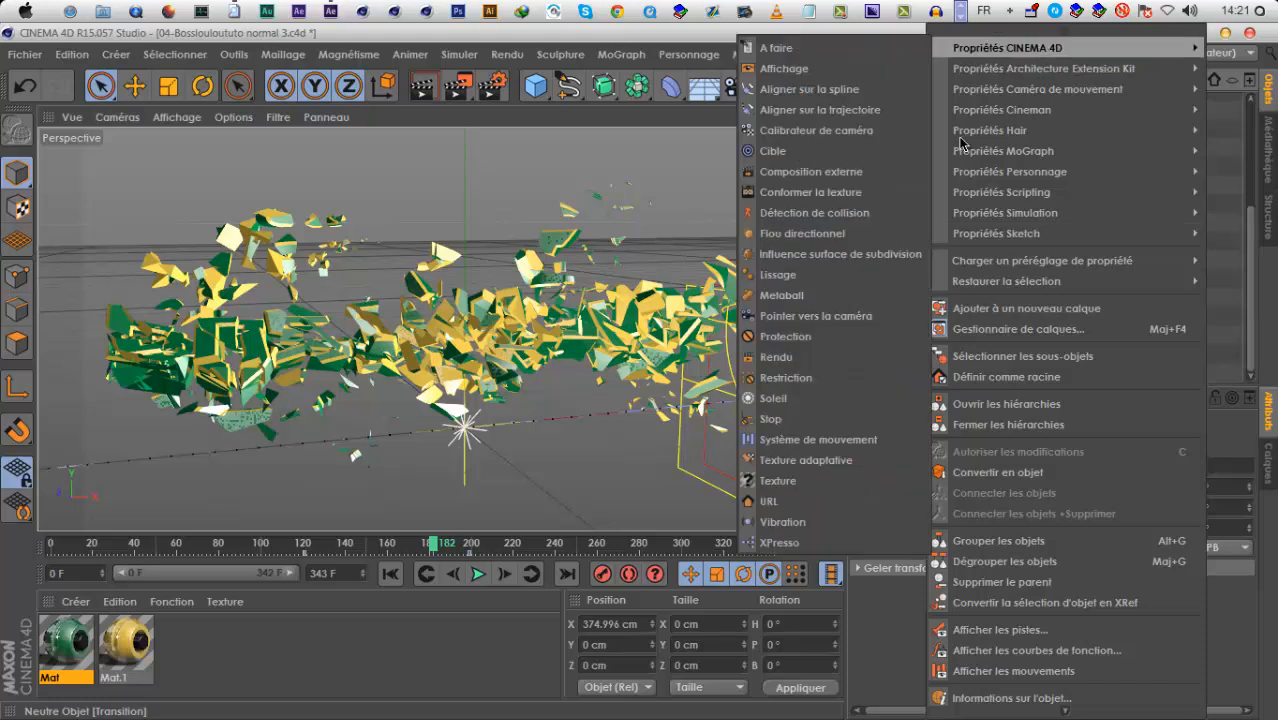
click(822, 176)
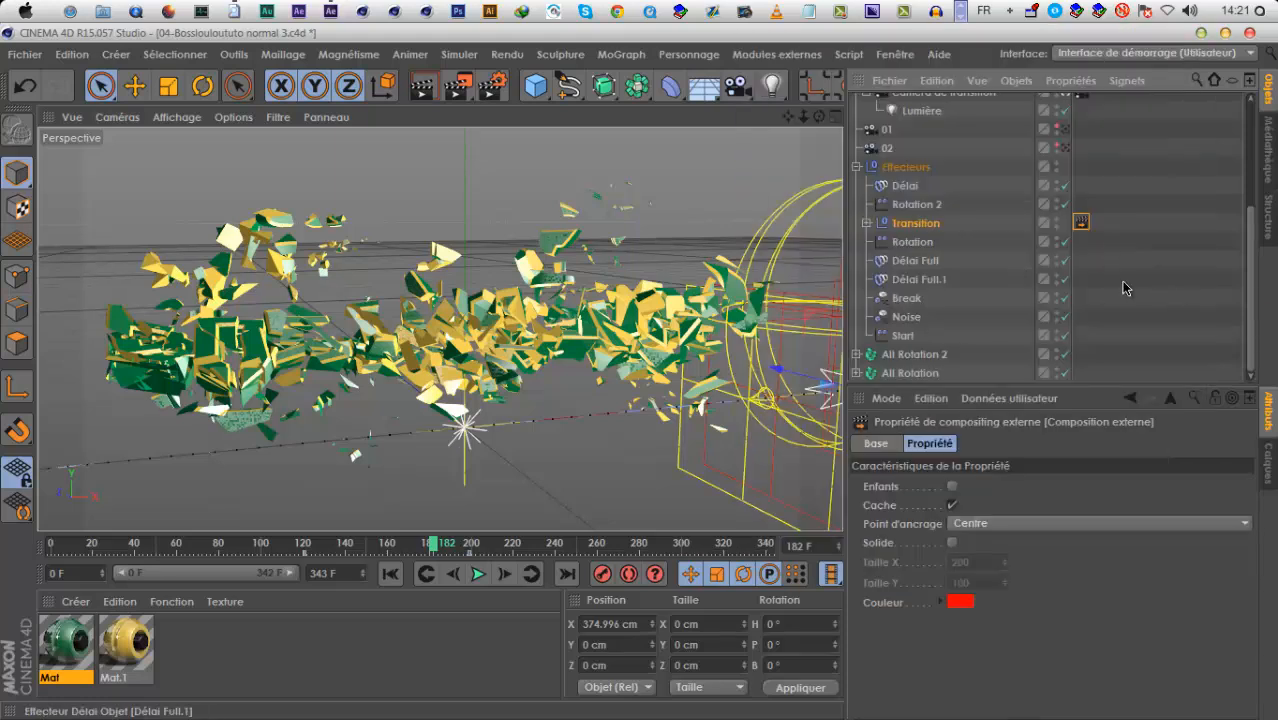
click(390, 578)
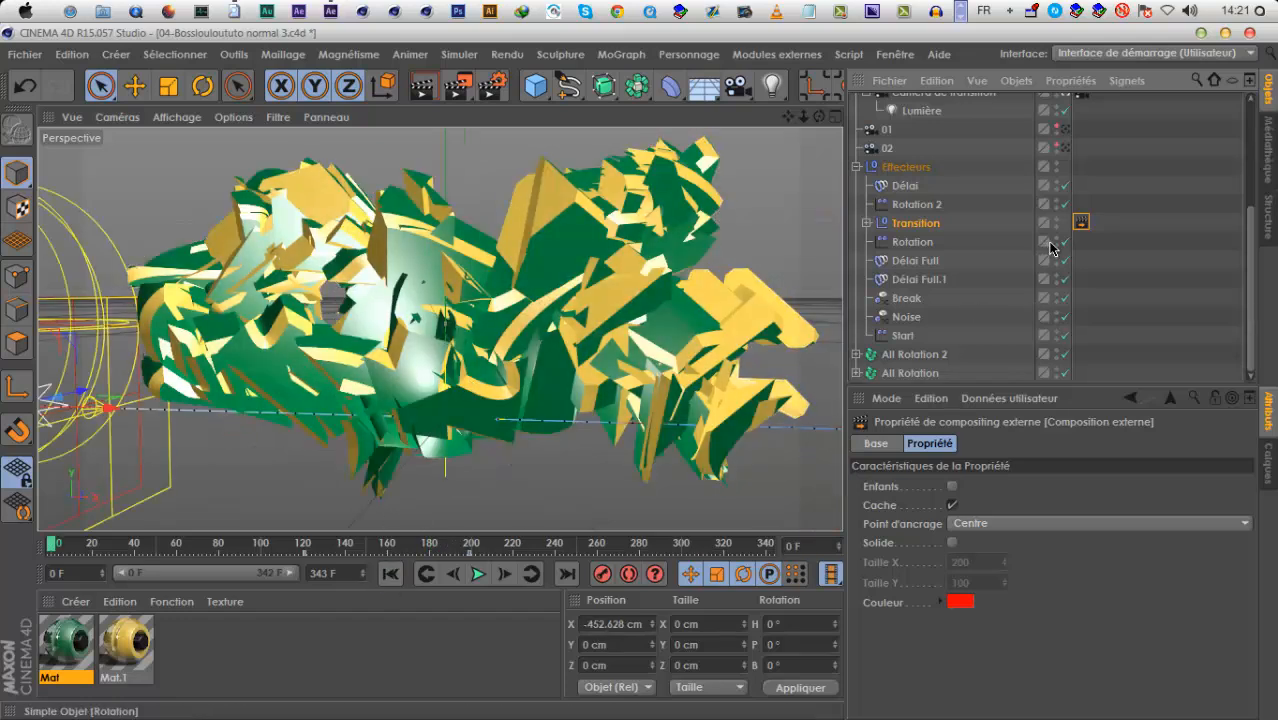
Enable saving of a composition file for After Effects in the render save settings
scroll(953, 294, up, 5)
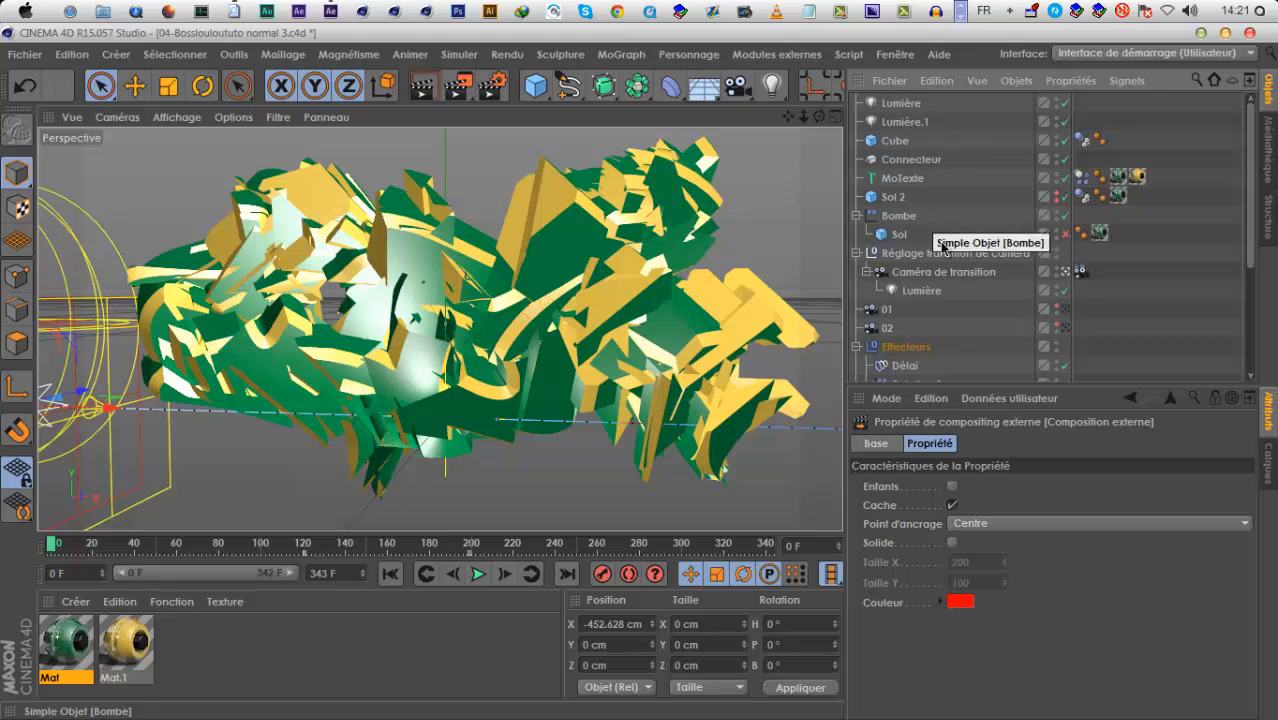
scroll(920, 350, down, 5)
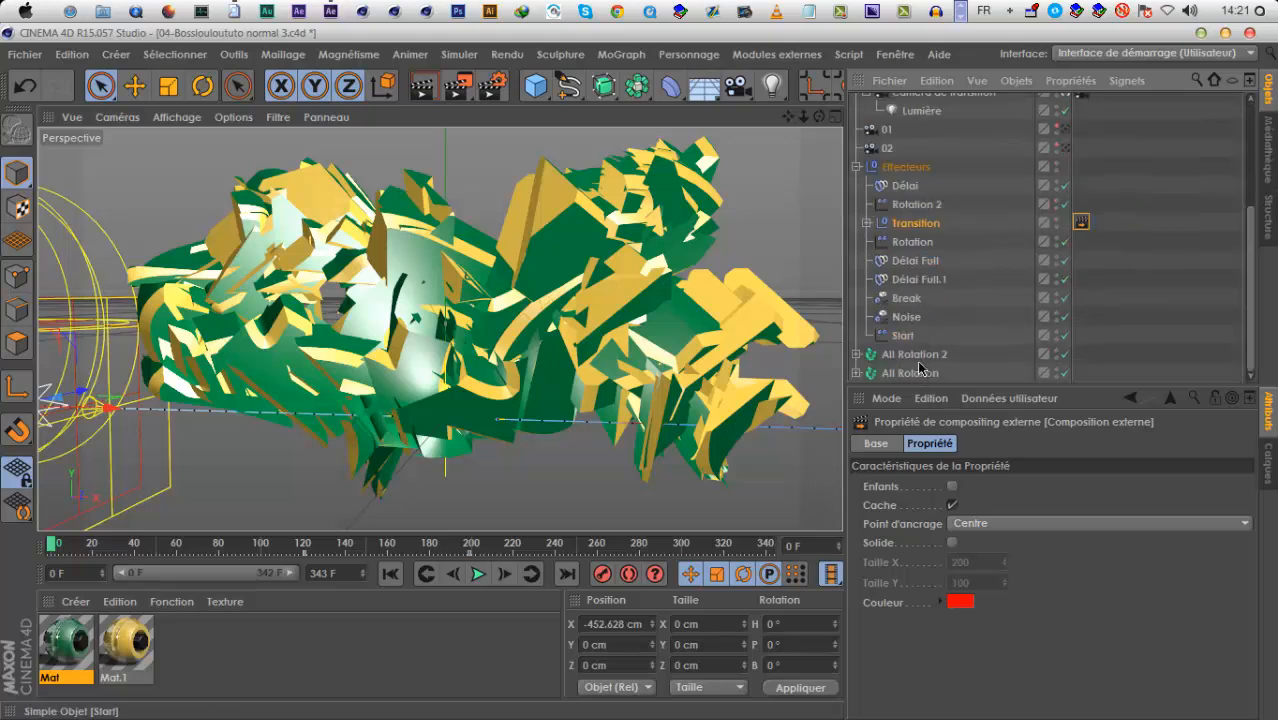
scroll(920, 370, up, 5)
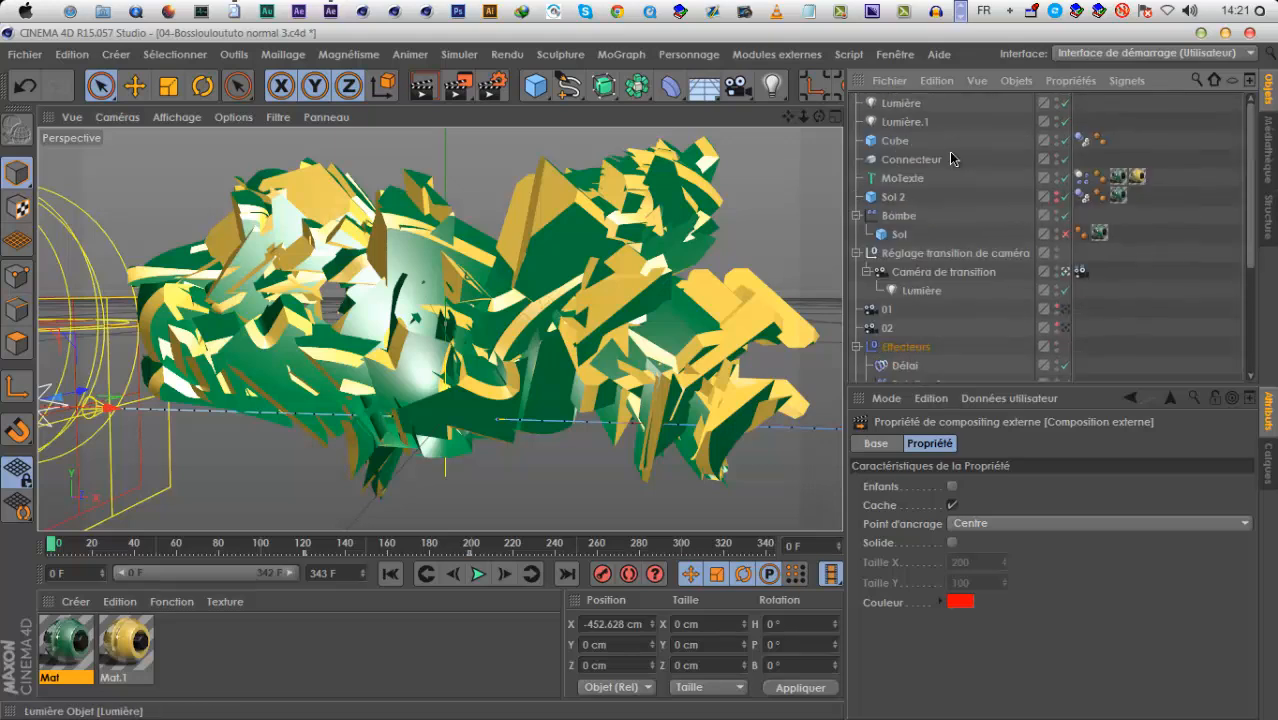
click(487, 101)
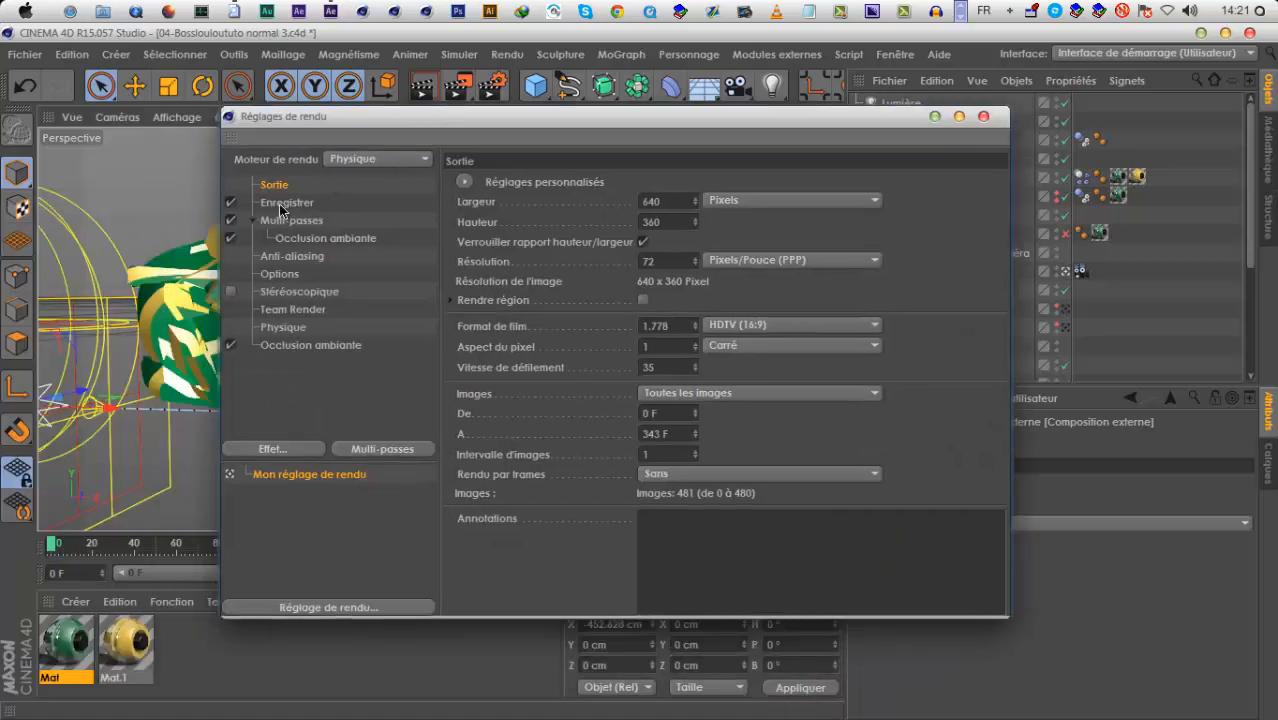
click(284, 204)
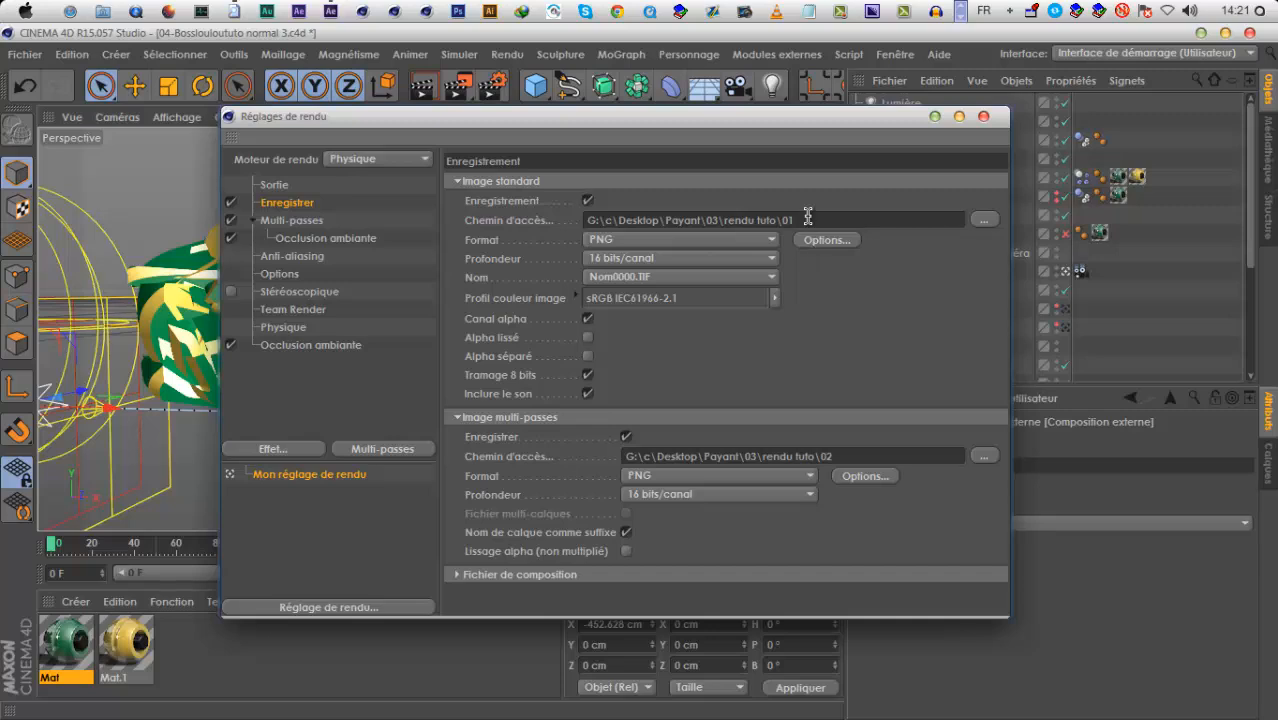
click(470, 578)
scroll(629, 477, down, 3)
click(630, 491)
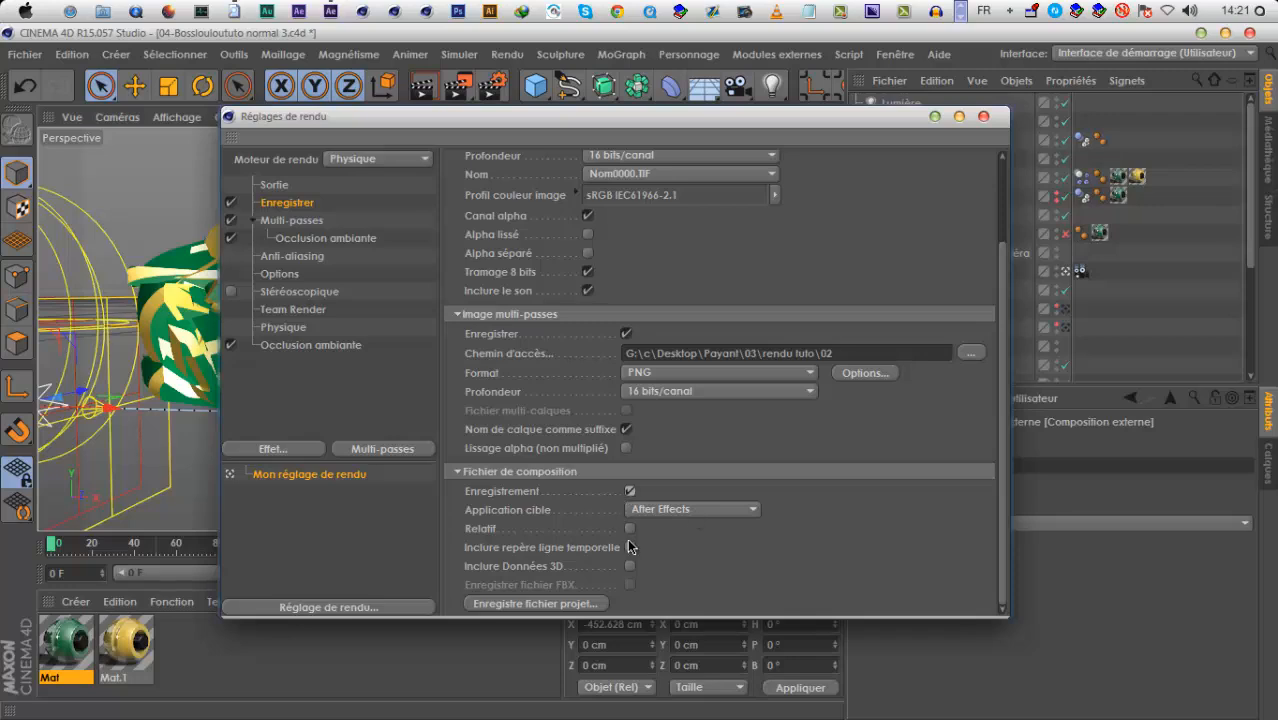
click(597, 604)
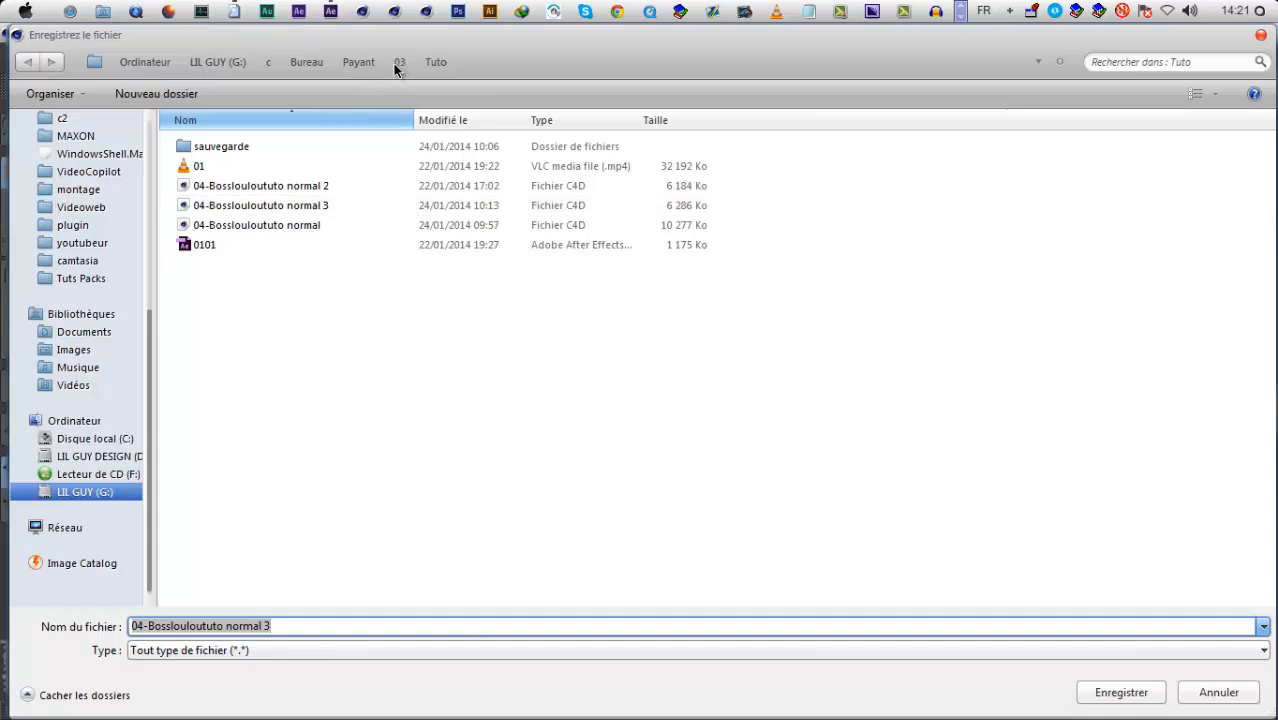
click(399, 66)
click(277, 366)
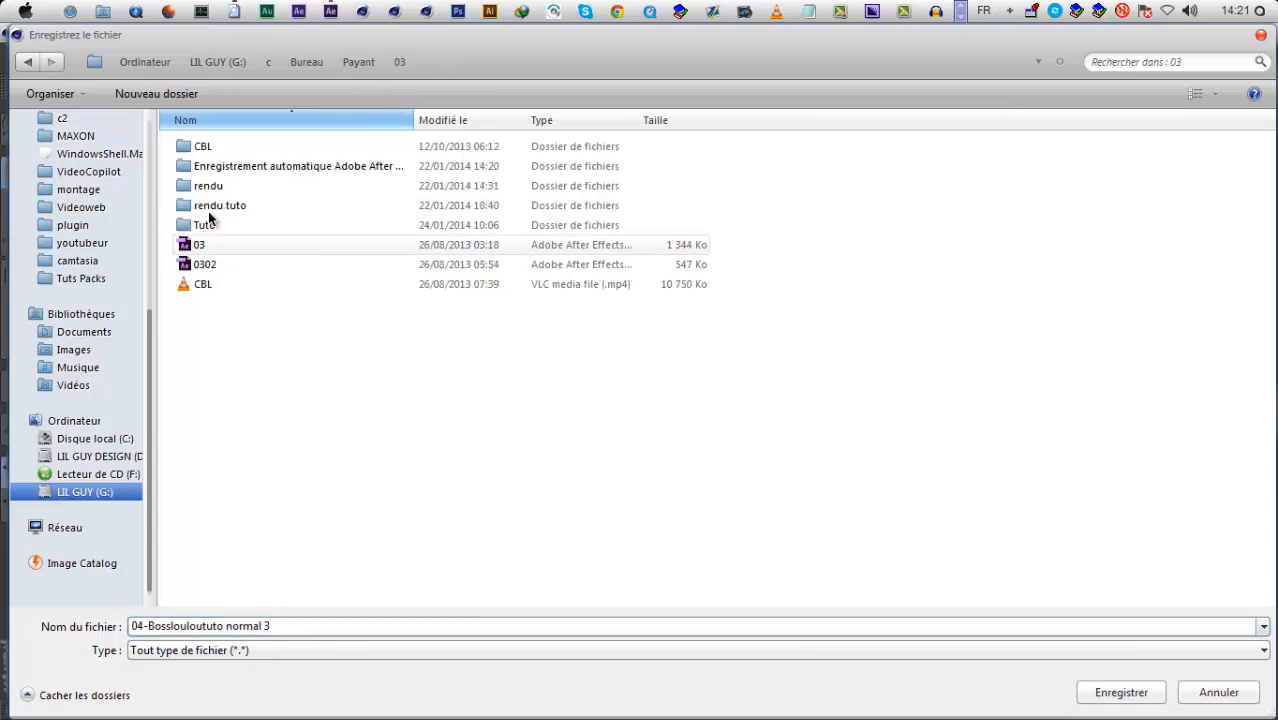
double_click(222, 206)
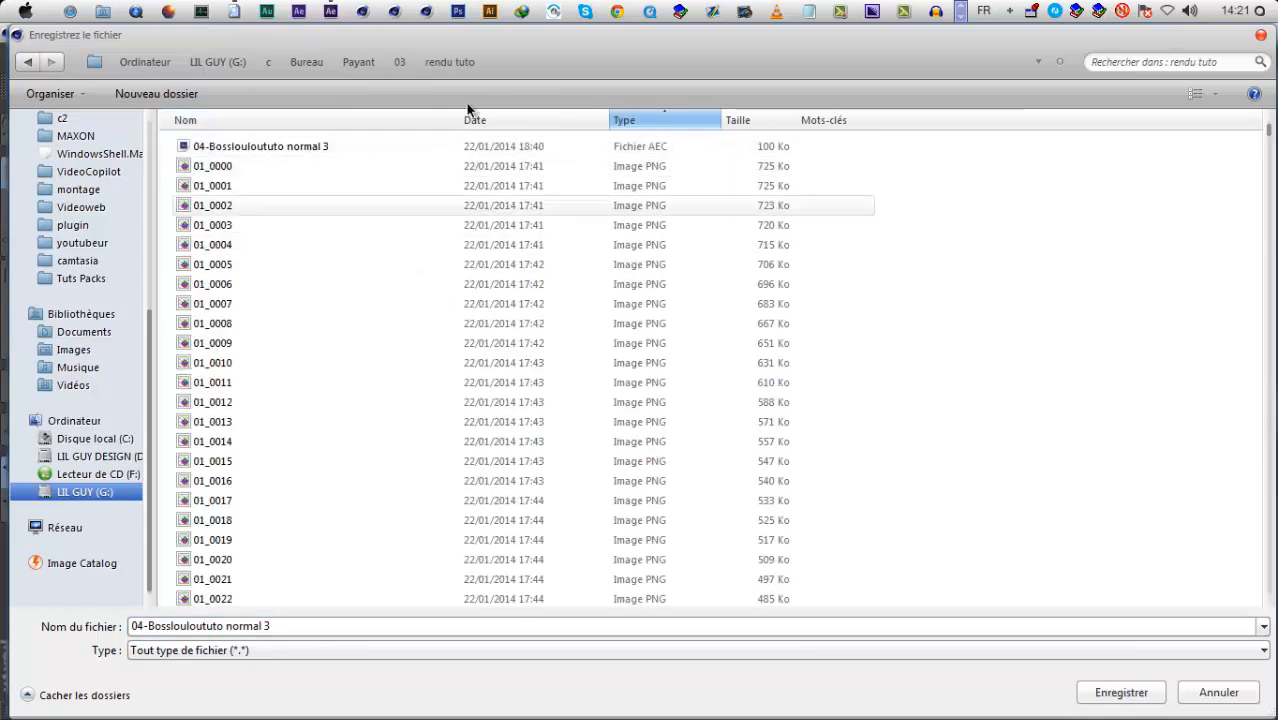
click(283, 146)
click(322, 626)
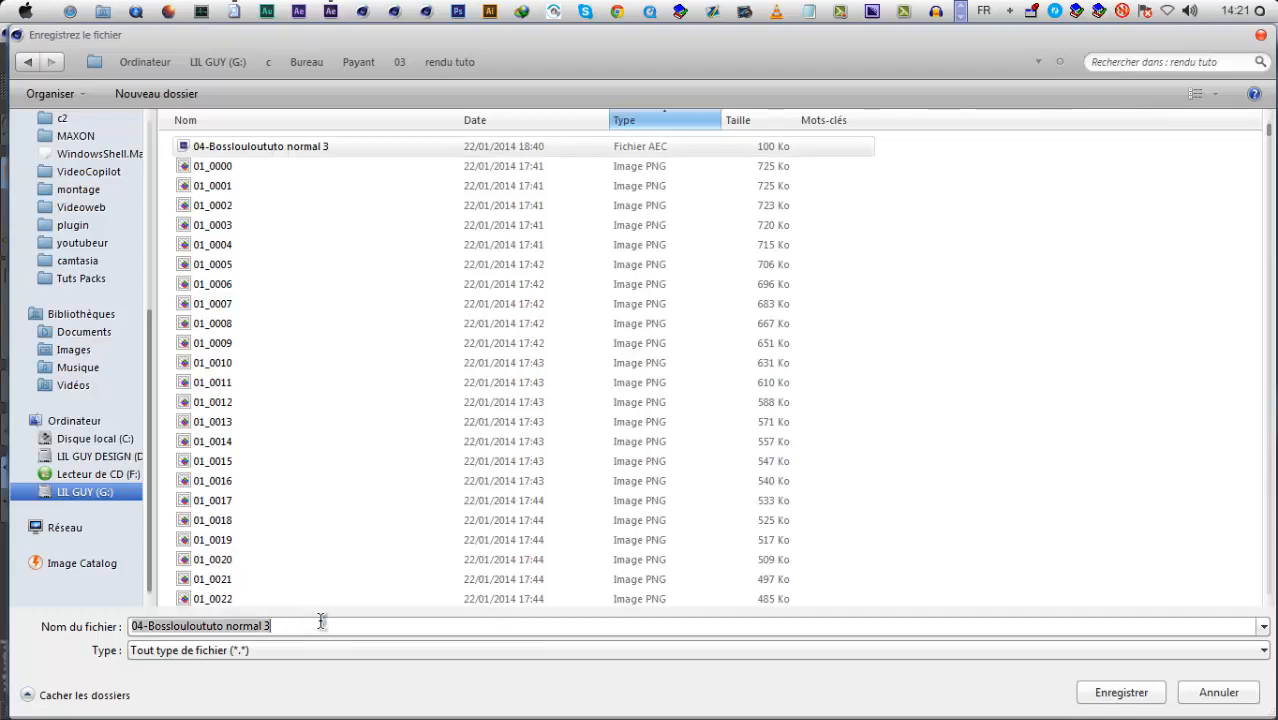
click(1103, 692)
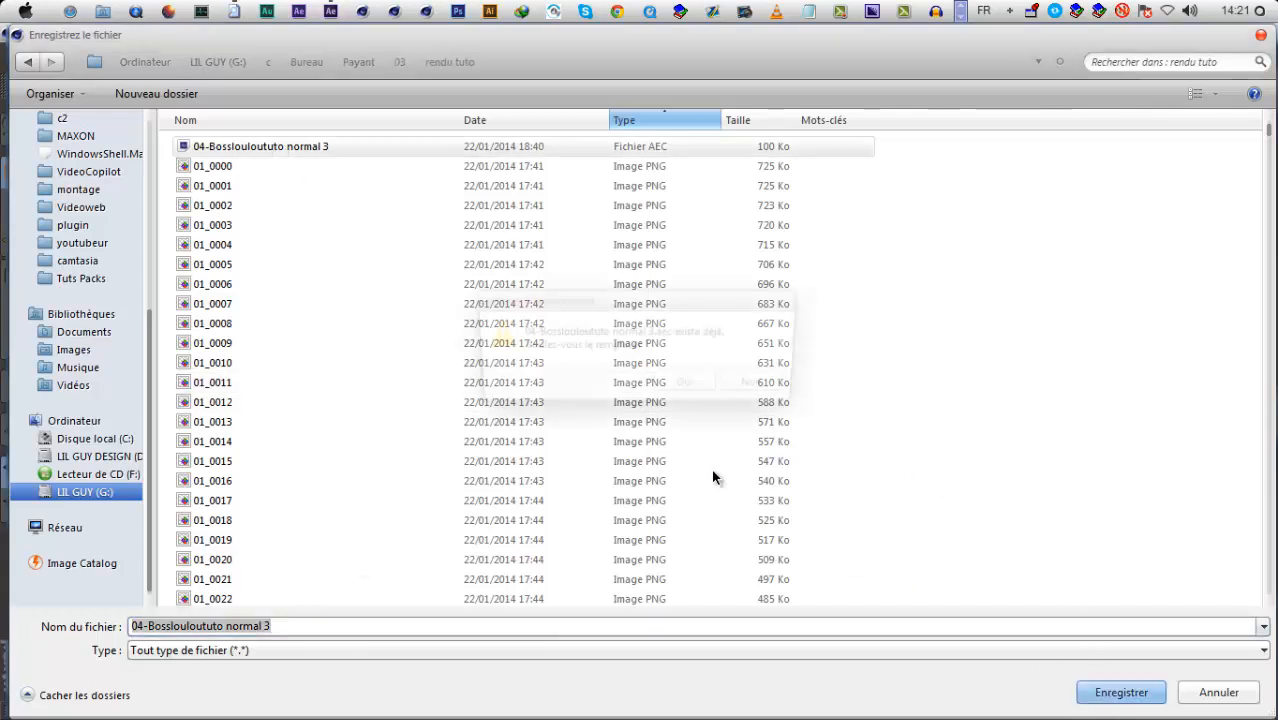
click(758, 386)
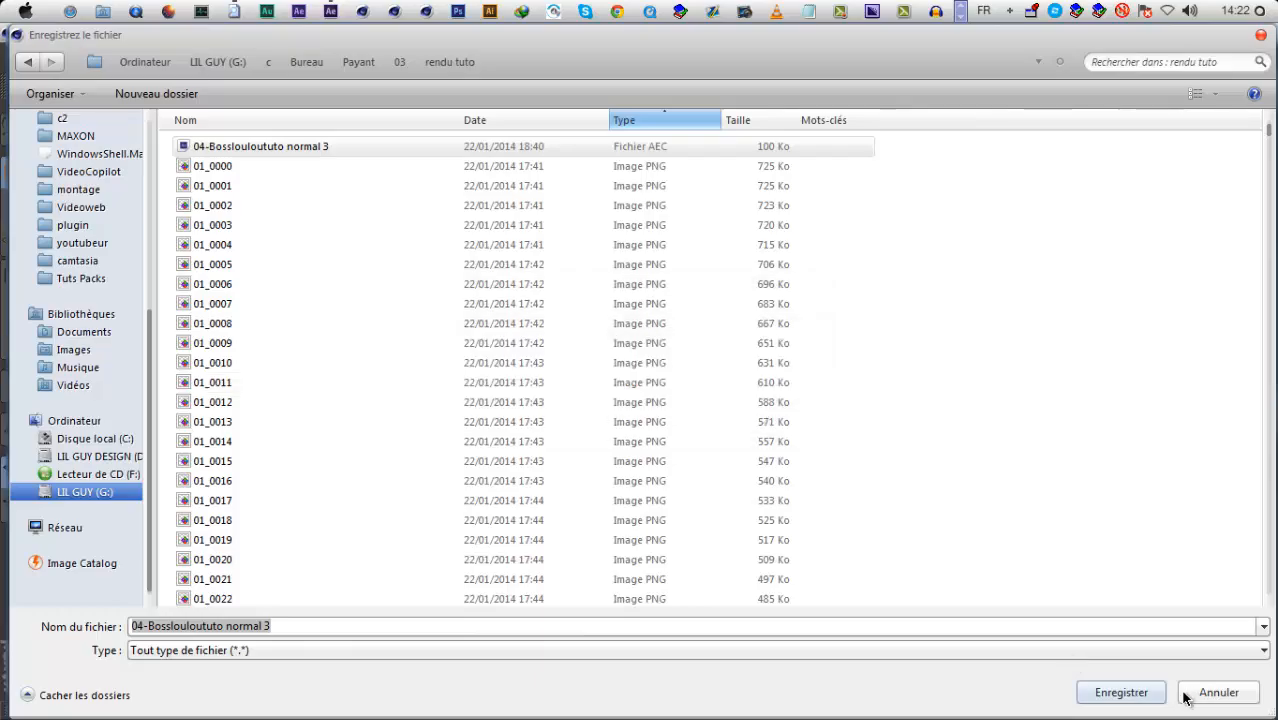
click(1205, 692)
Check the render frame range and save the composition project file as 04-Bosslouloututo normal 3 in the rendu tuto folder, replacing the existing file
click(283, 185)
click(668, 413)
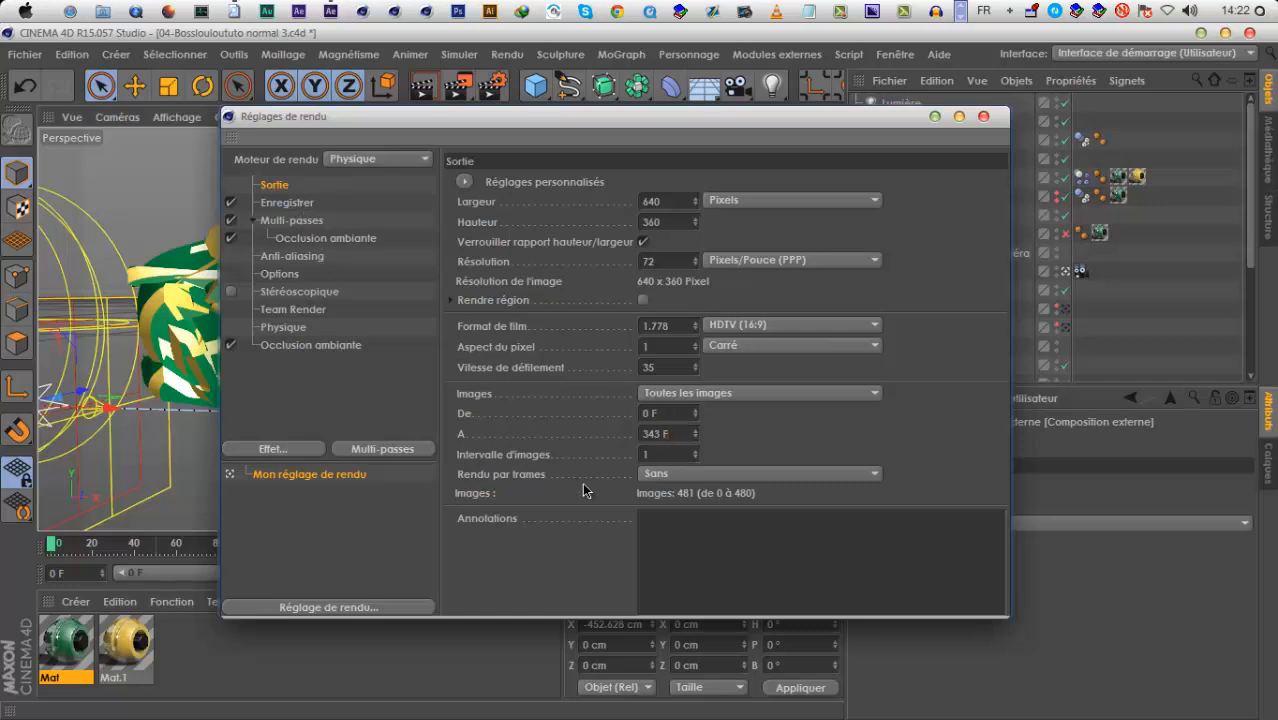
key(Down)
scroll(605, 572, down, 3)
click(580, 607)
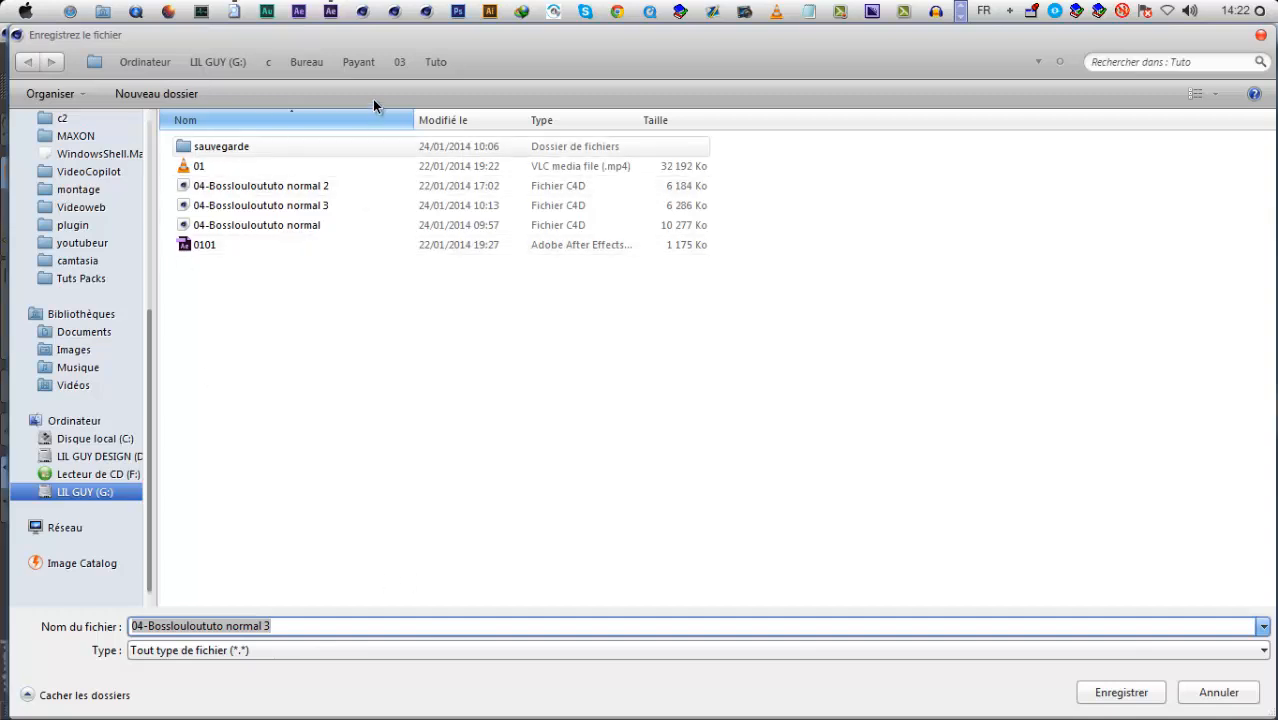
double_click(251, 199)
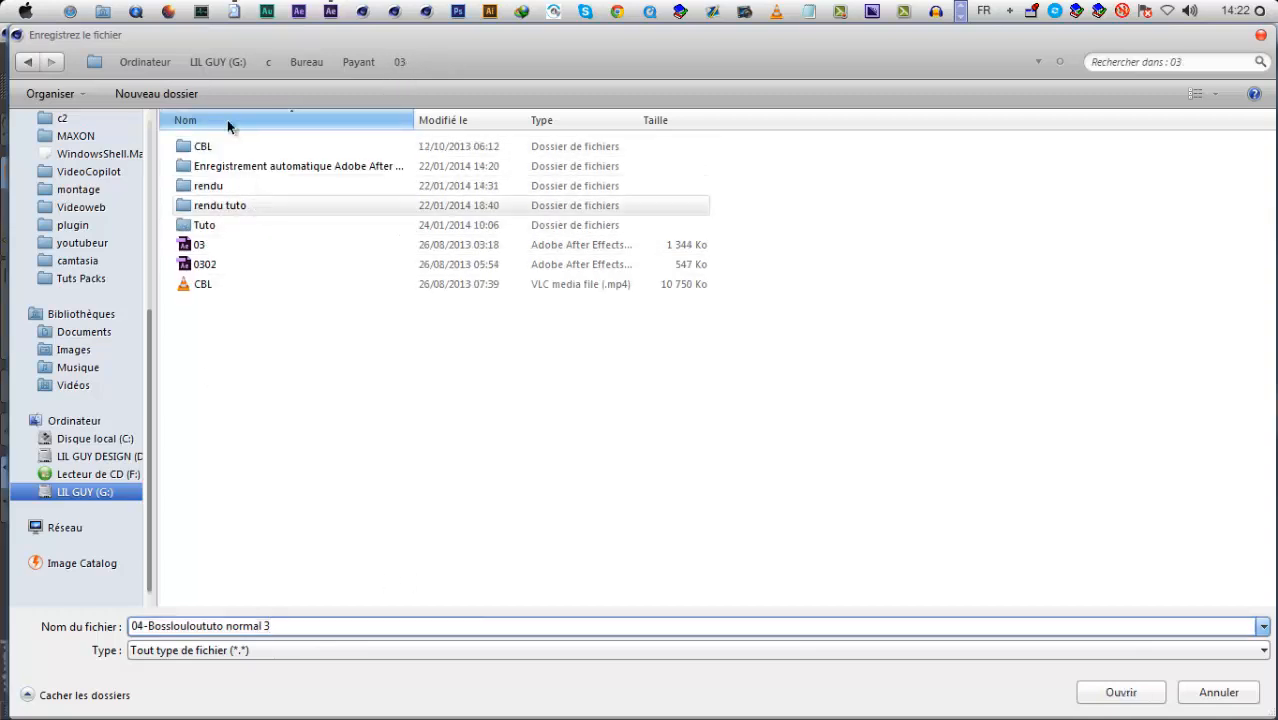
double_click(305, 148)
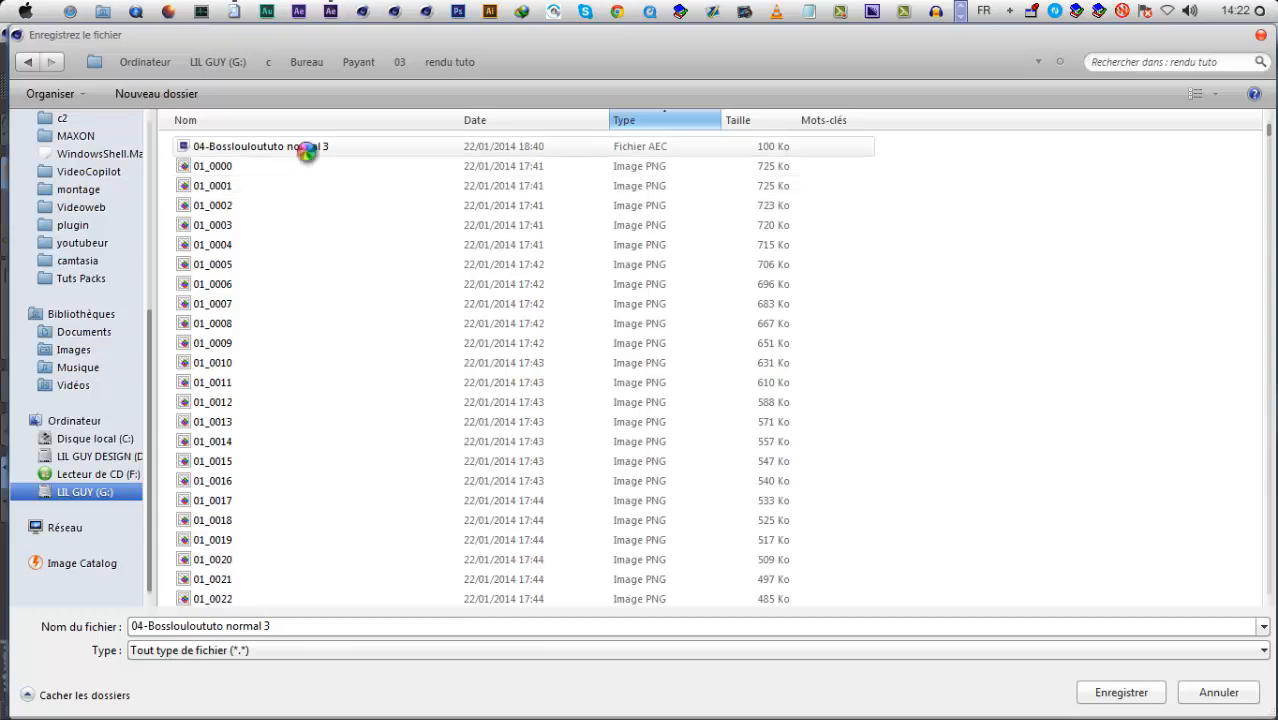
click(687, 387)
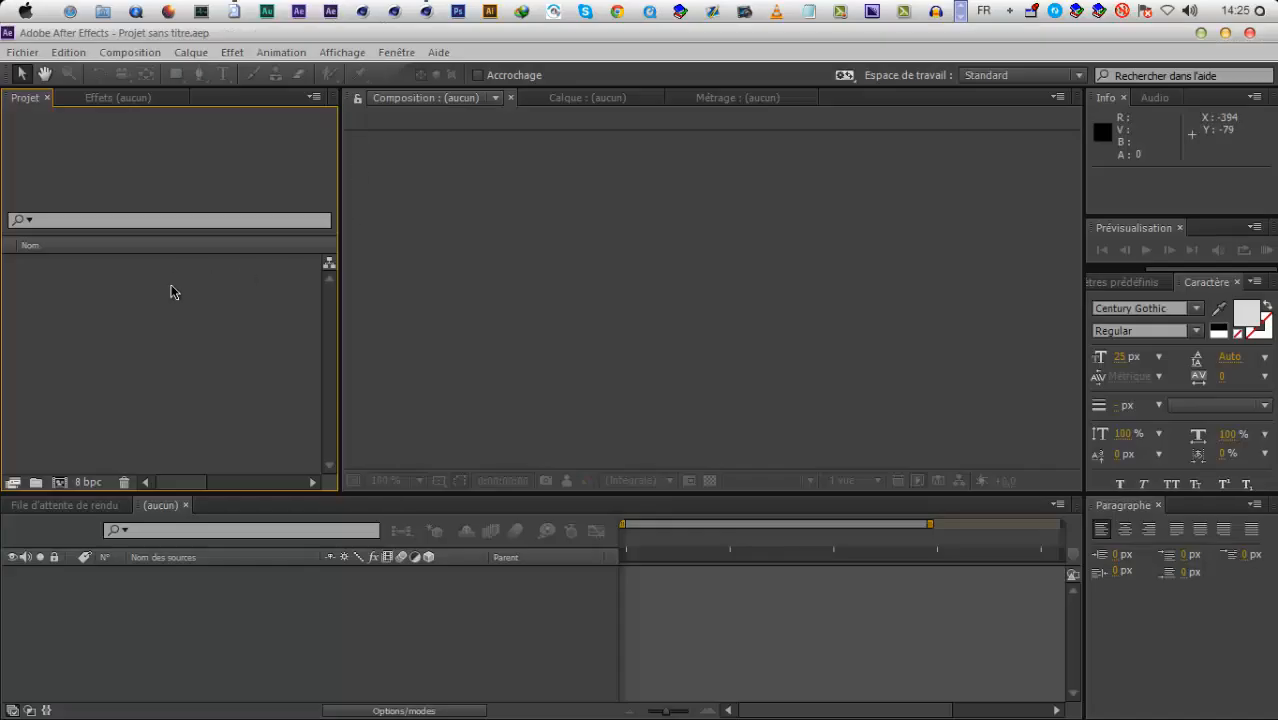
Switch to After Effects and open the AEC file 04-Bosslouloututo normal 3 from the rendu tuto folder, listing all file formats
click(24, 52)
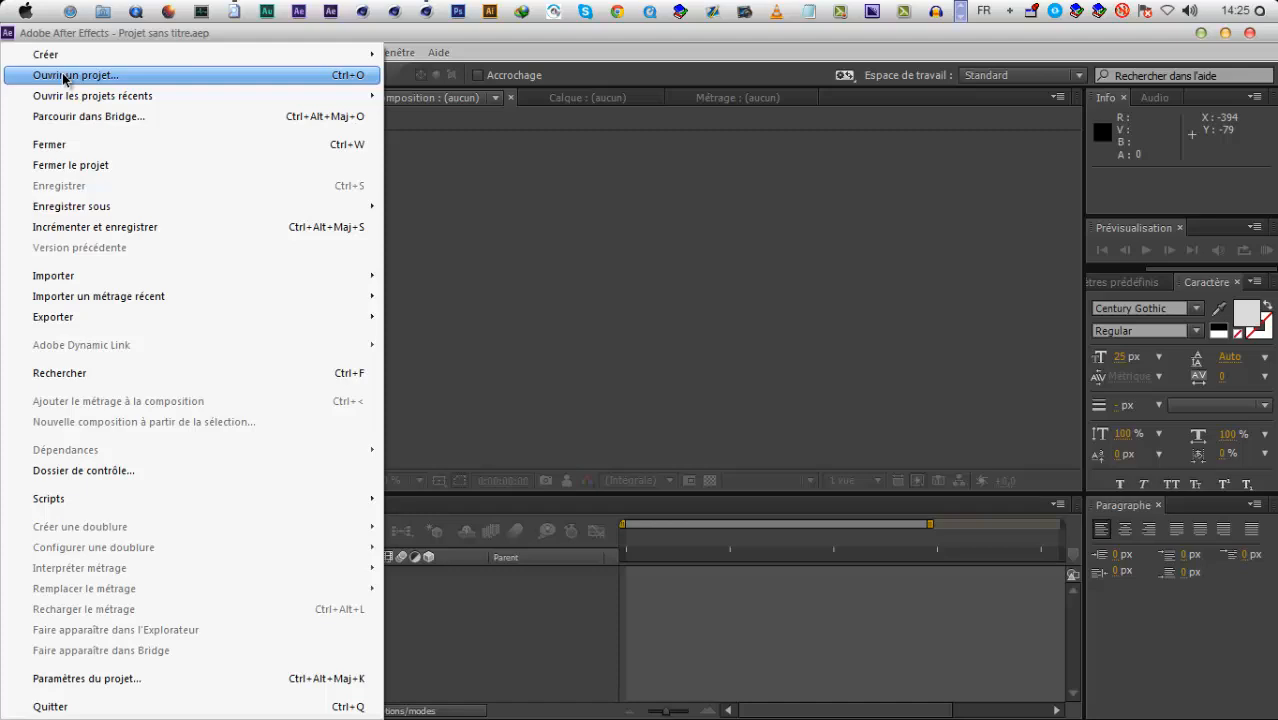
click(65, 76)
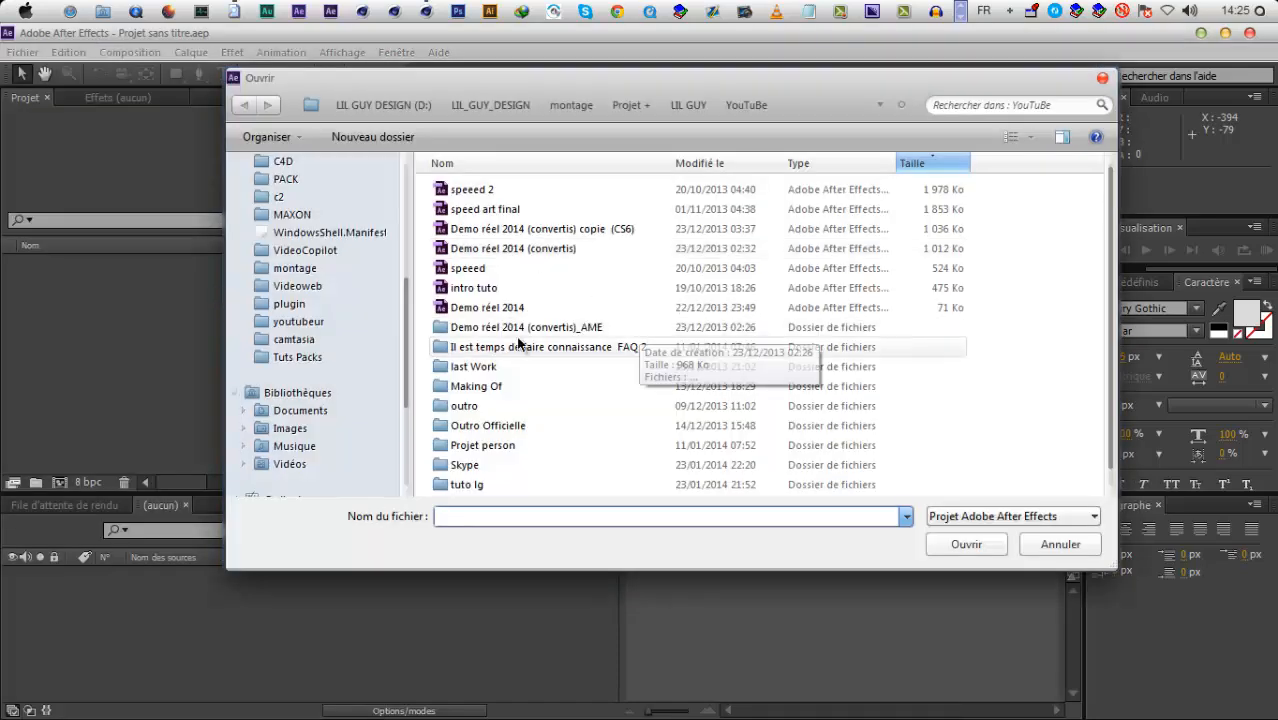
double_click(477, 250)
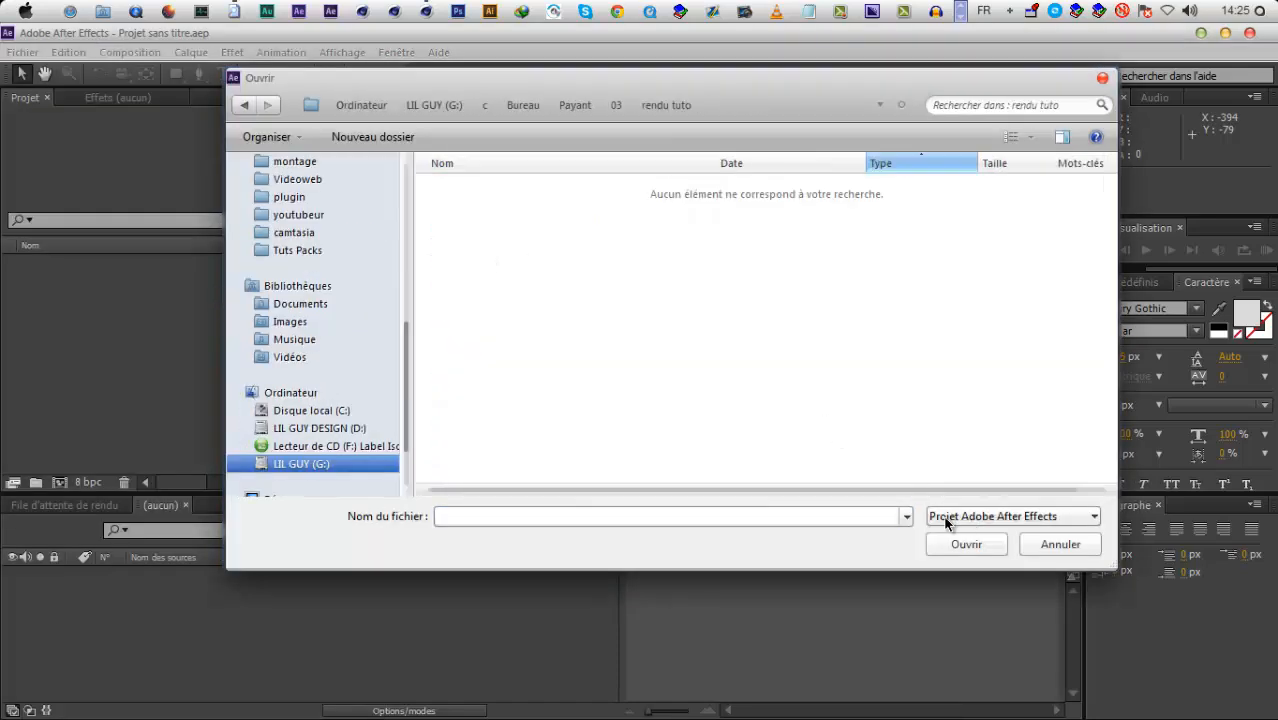
click(955, 516)
click(967, 547)
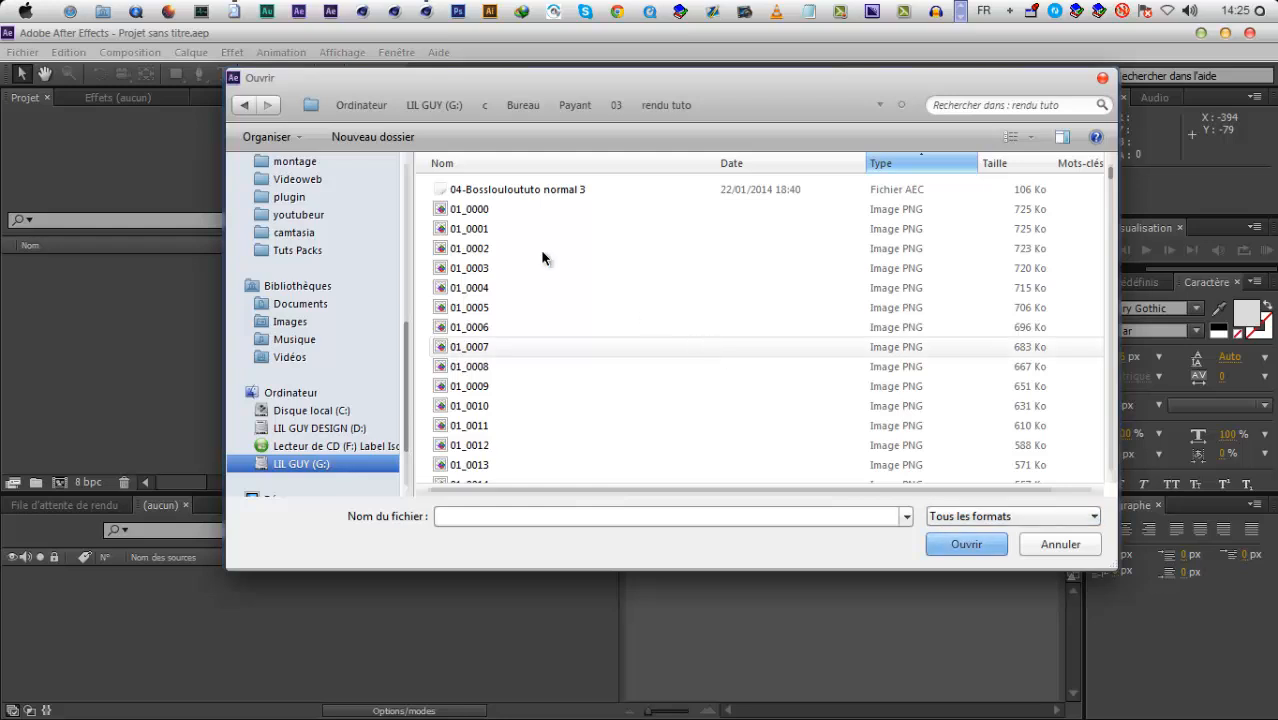
click(490, 194)
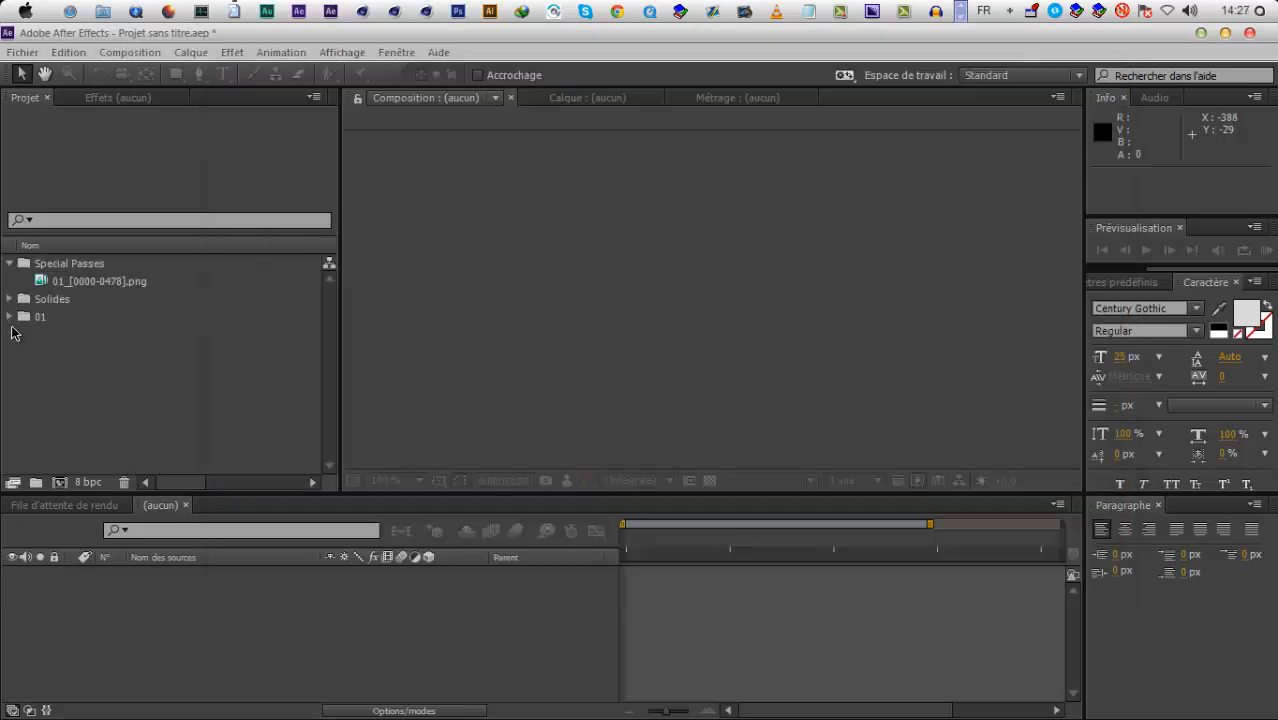
Expand the Solides and 01 folders, sort the project items by name, and open composition 01
click(9, 298)
click(9, 334)
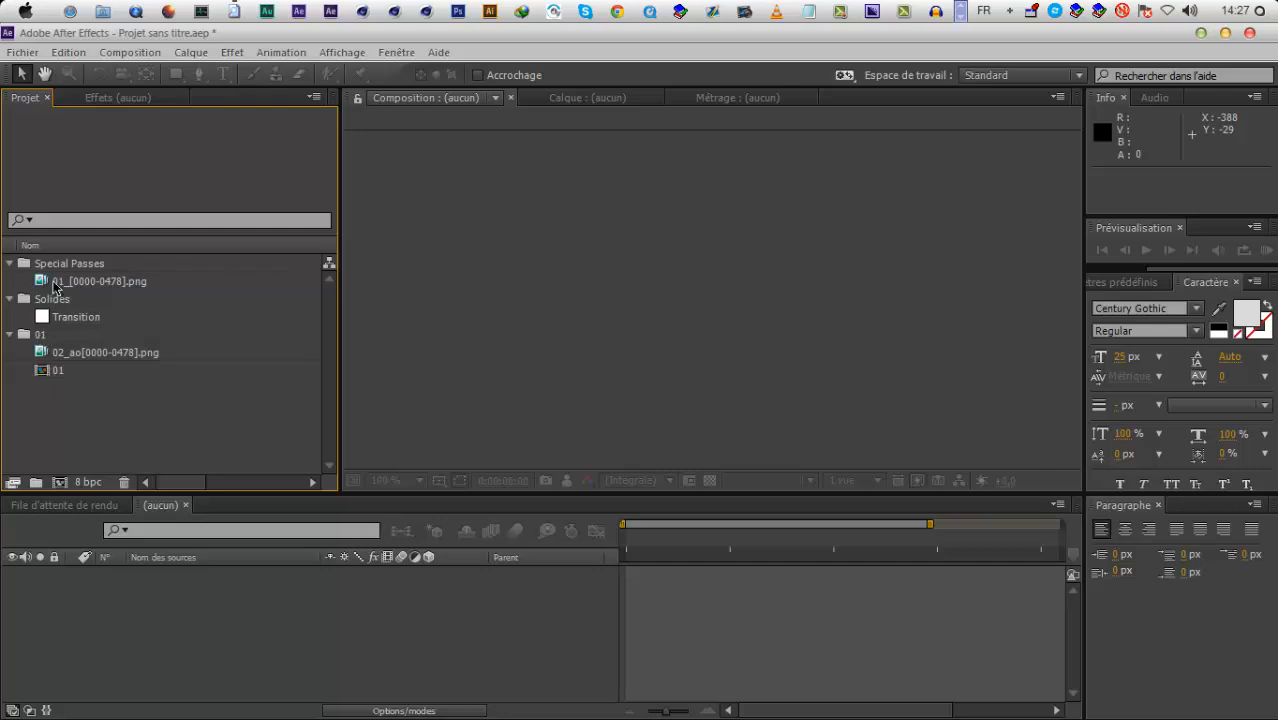
click(30, 245)
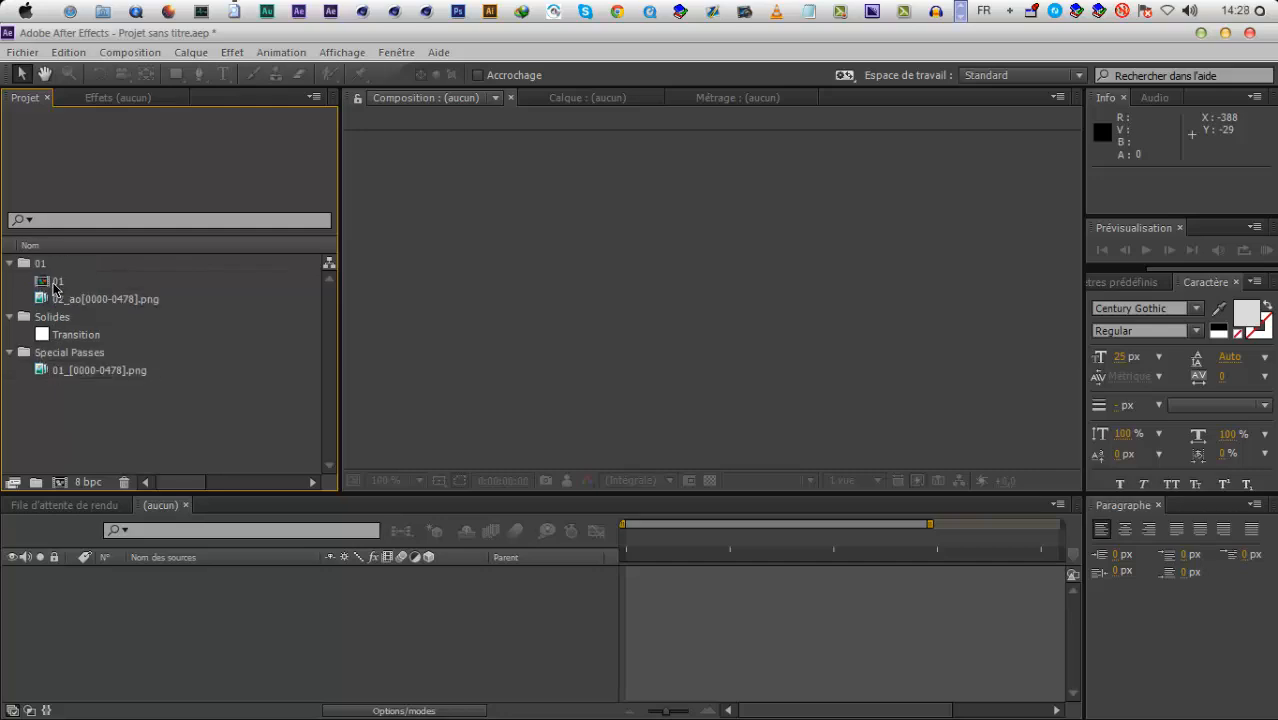
click(58, 281)
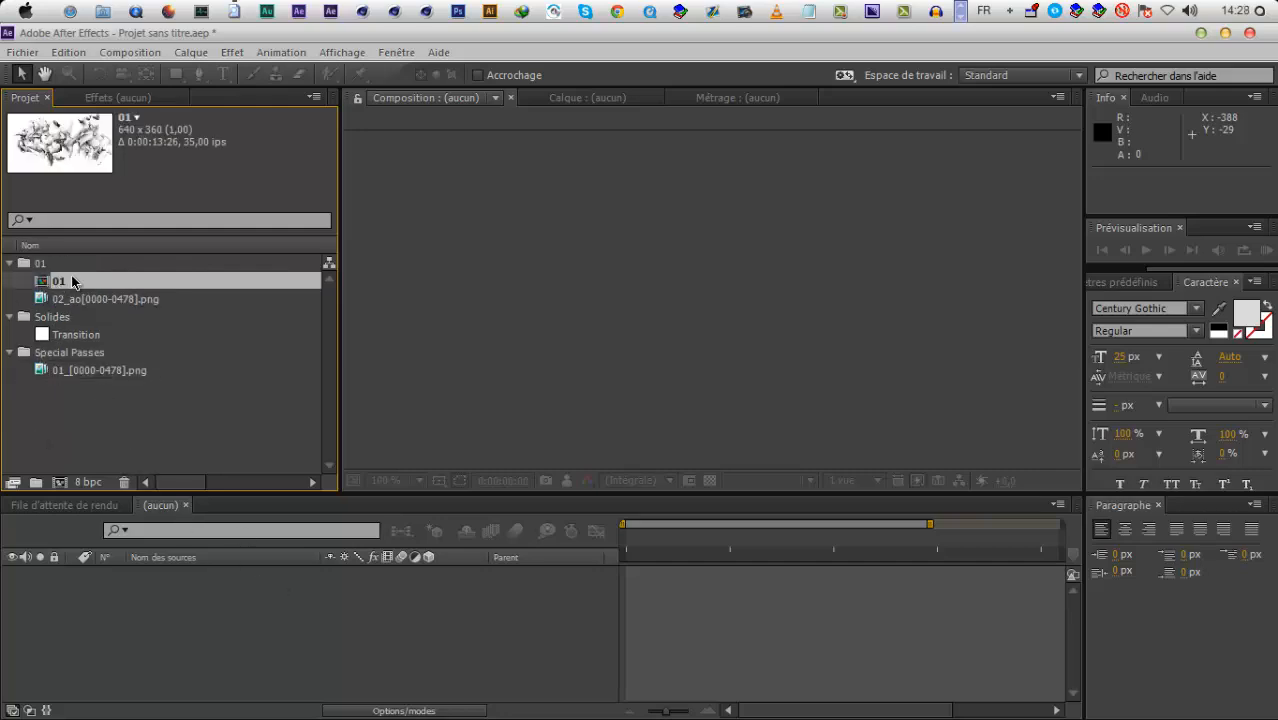
double_click(74, 283)
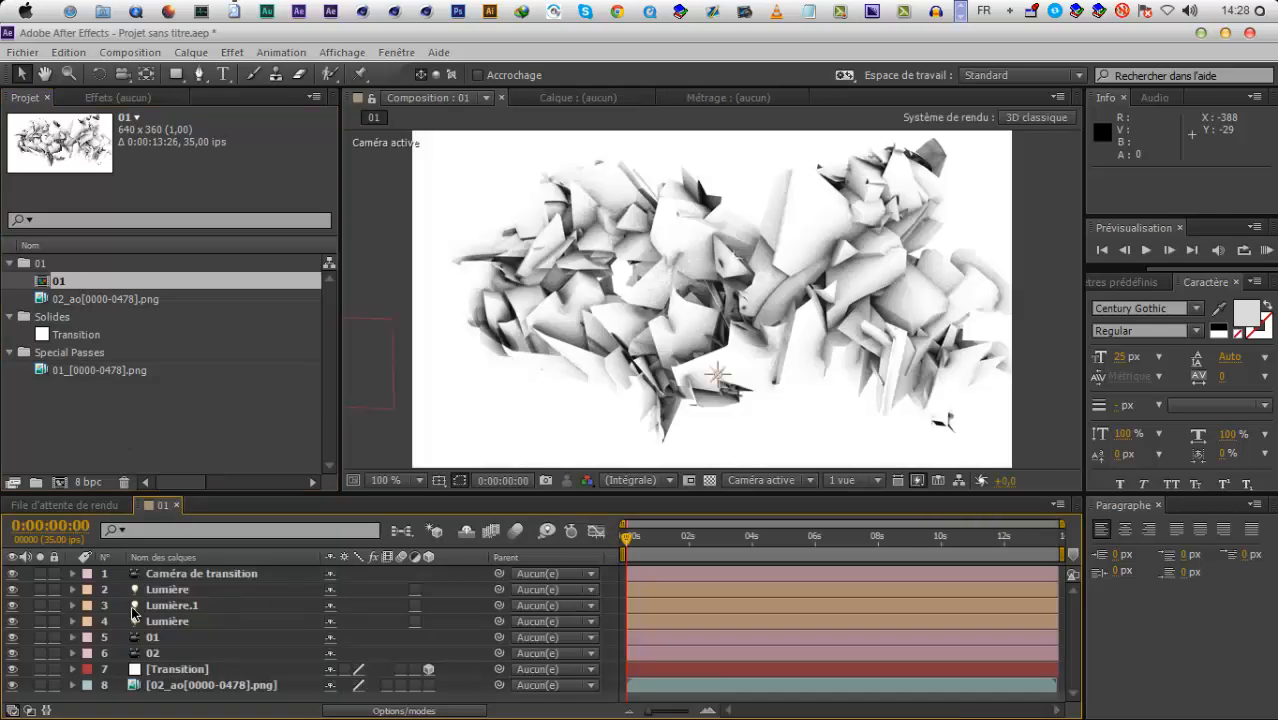
Select the Transition layer and scrub from 0:00:05:31 to 0:00:06:23 to check how it follows the text's break-up
click(178, 670)
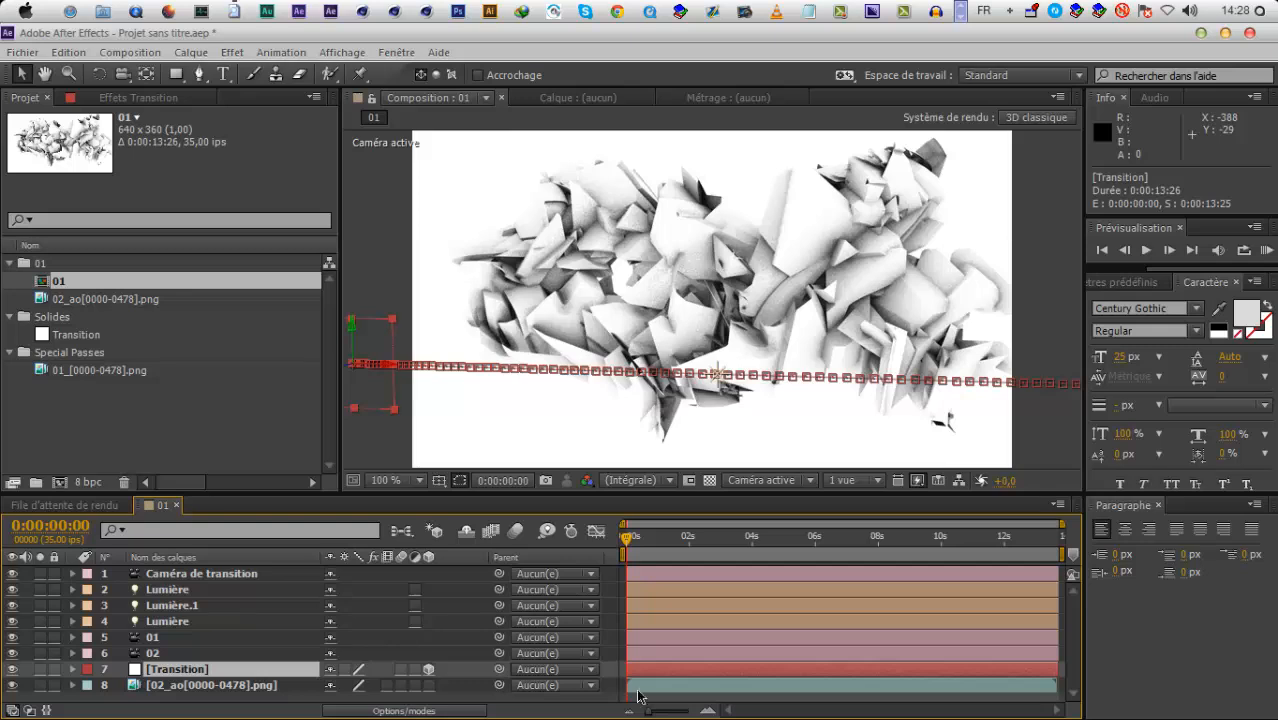
drag(704, 545, 812, 537)
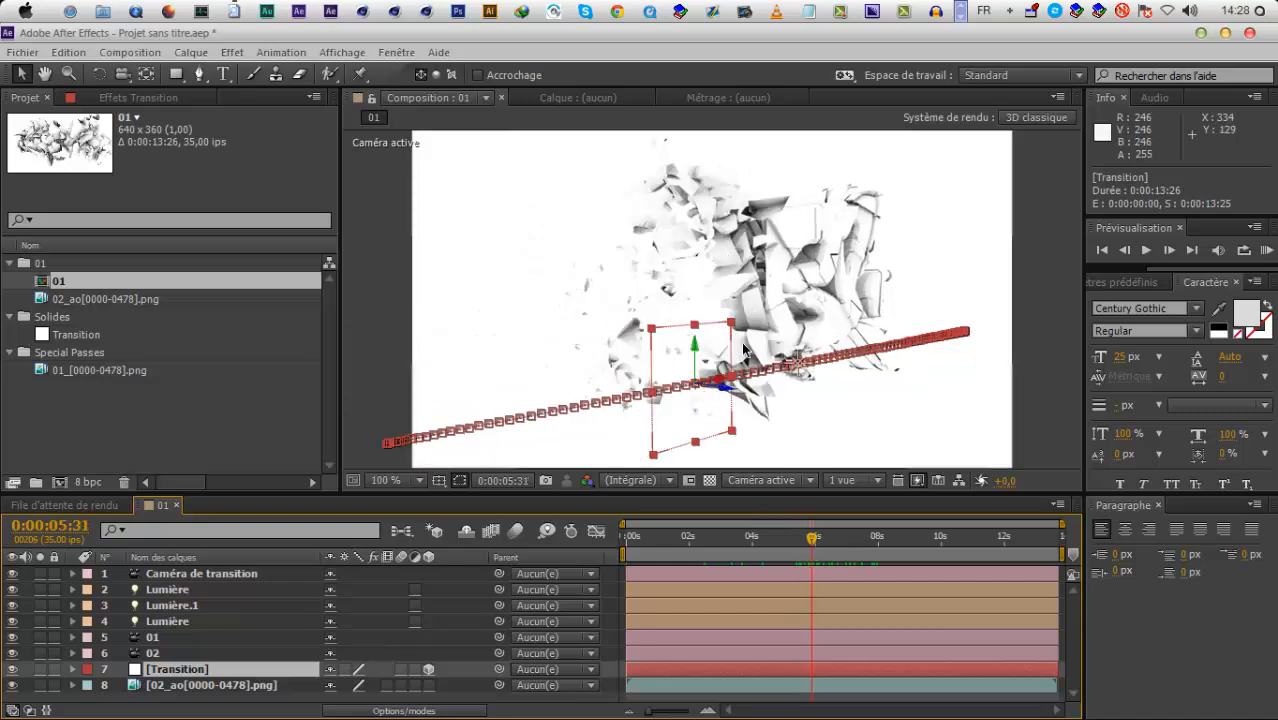
drag(818, 557, 836, 556)
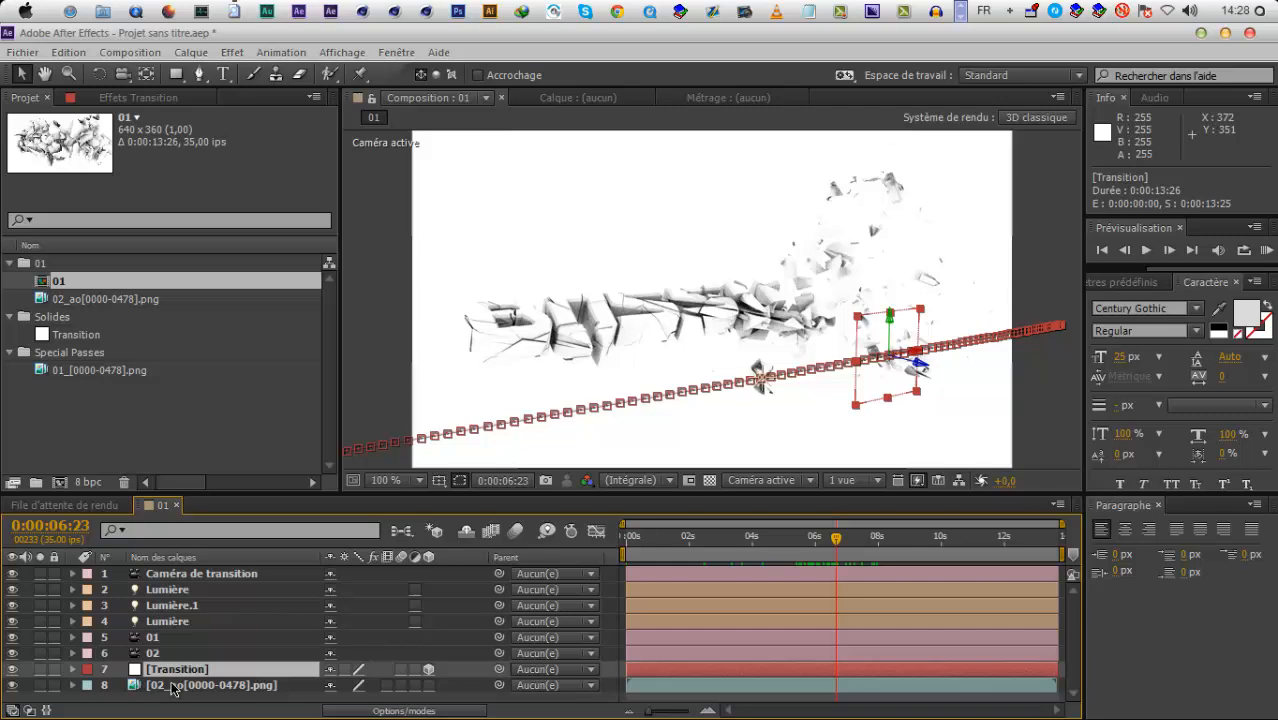
Reveal the Transition layer's position and separate it into X, Y and Z dimensions
key(p)
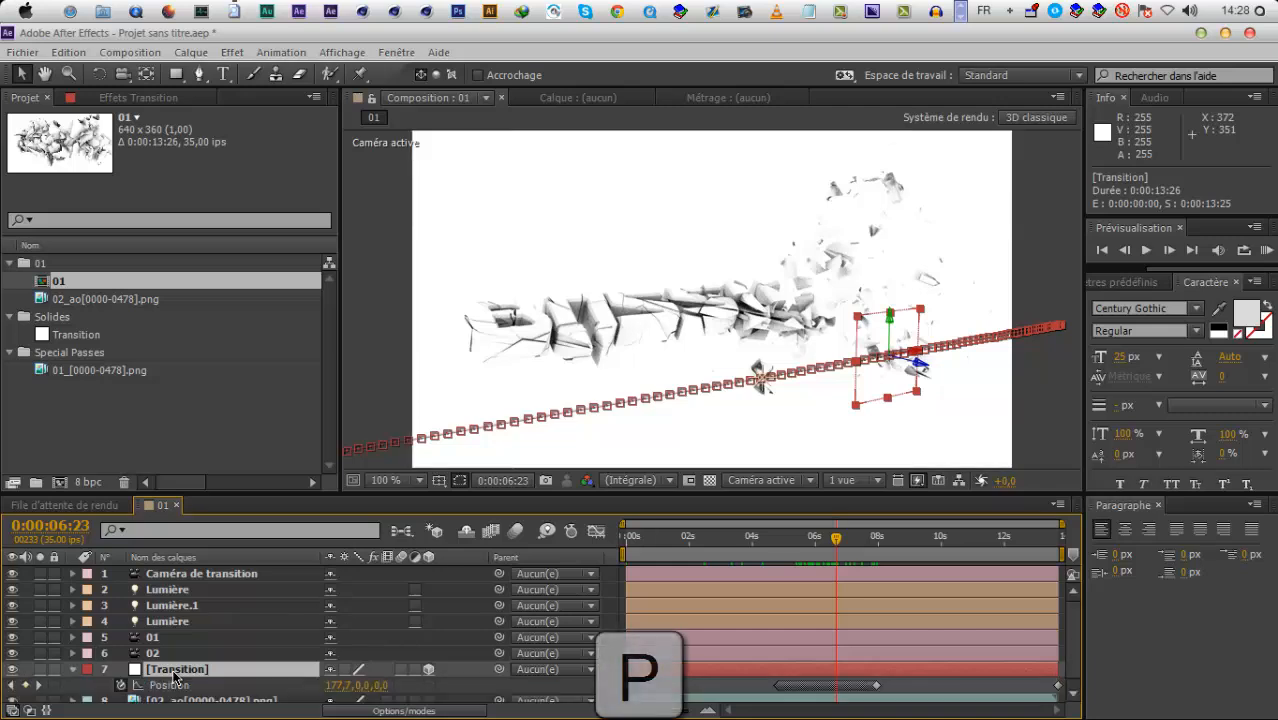
scroll(300, 677, down, 1)
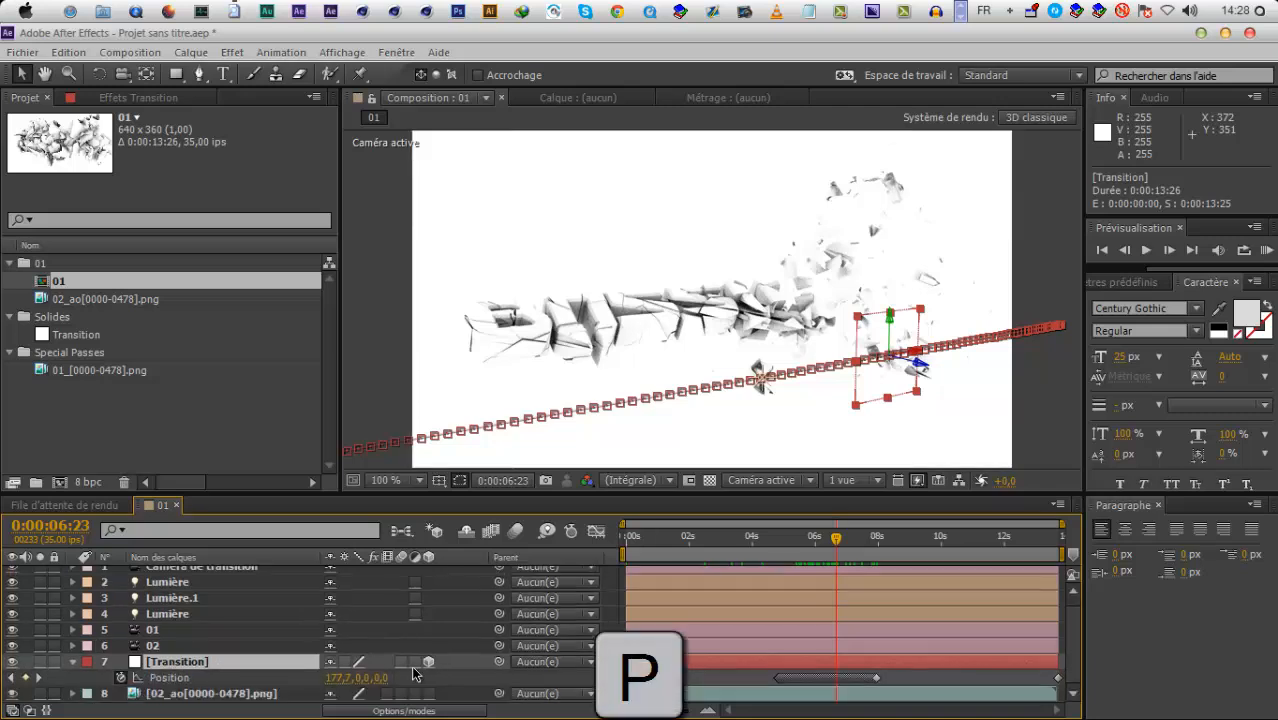
right_click(222, 681)
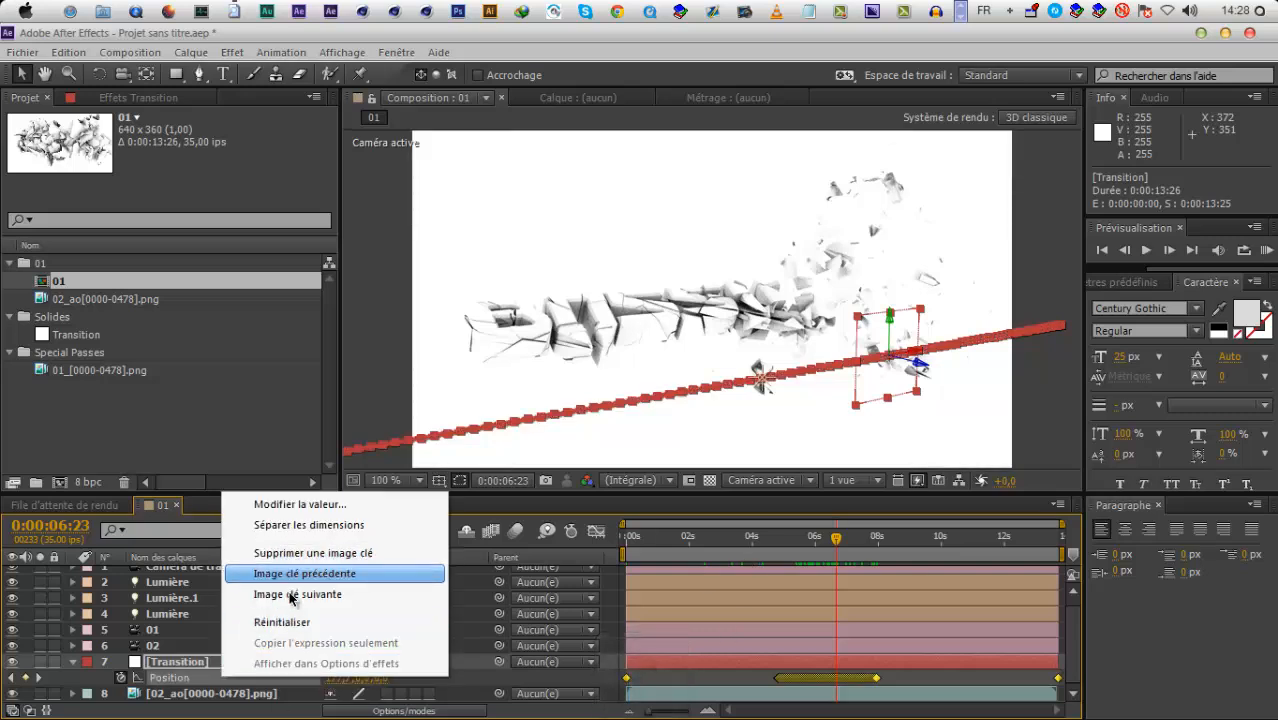
click(296, 526)
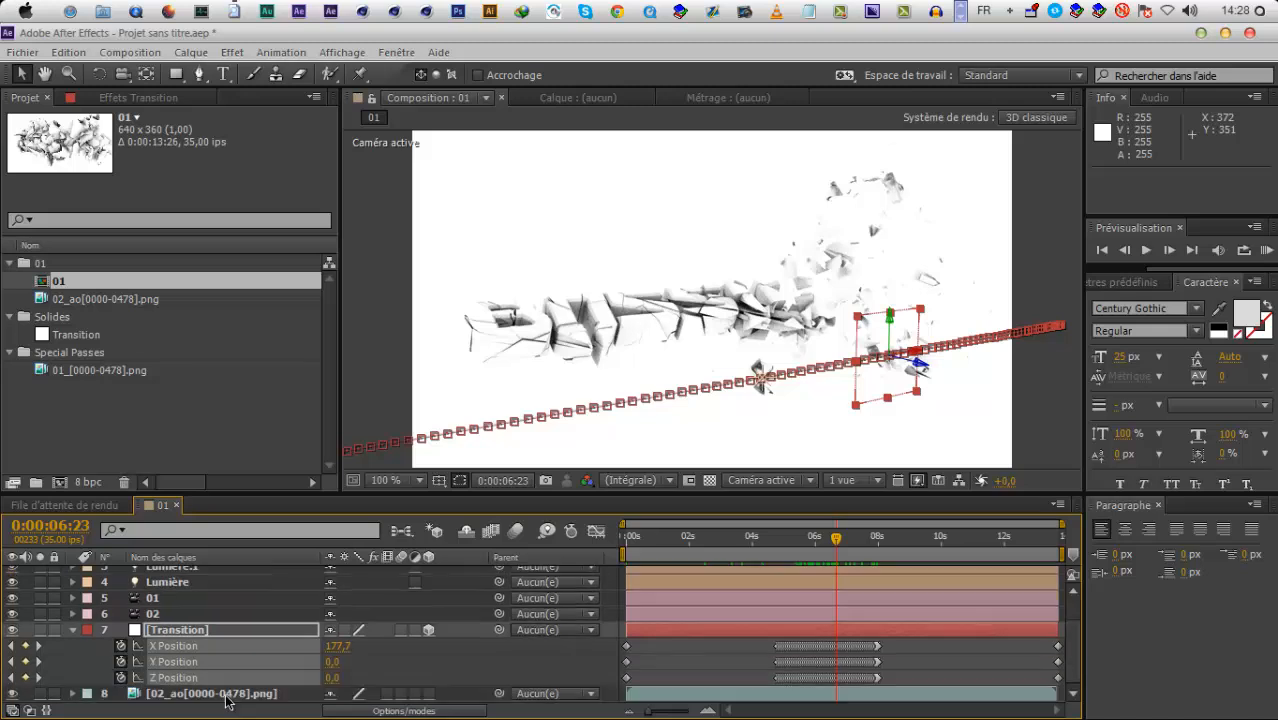
right_click(252, 646)
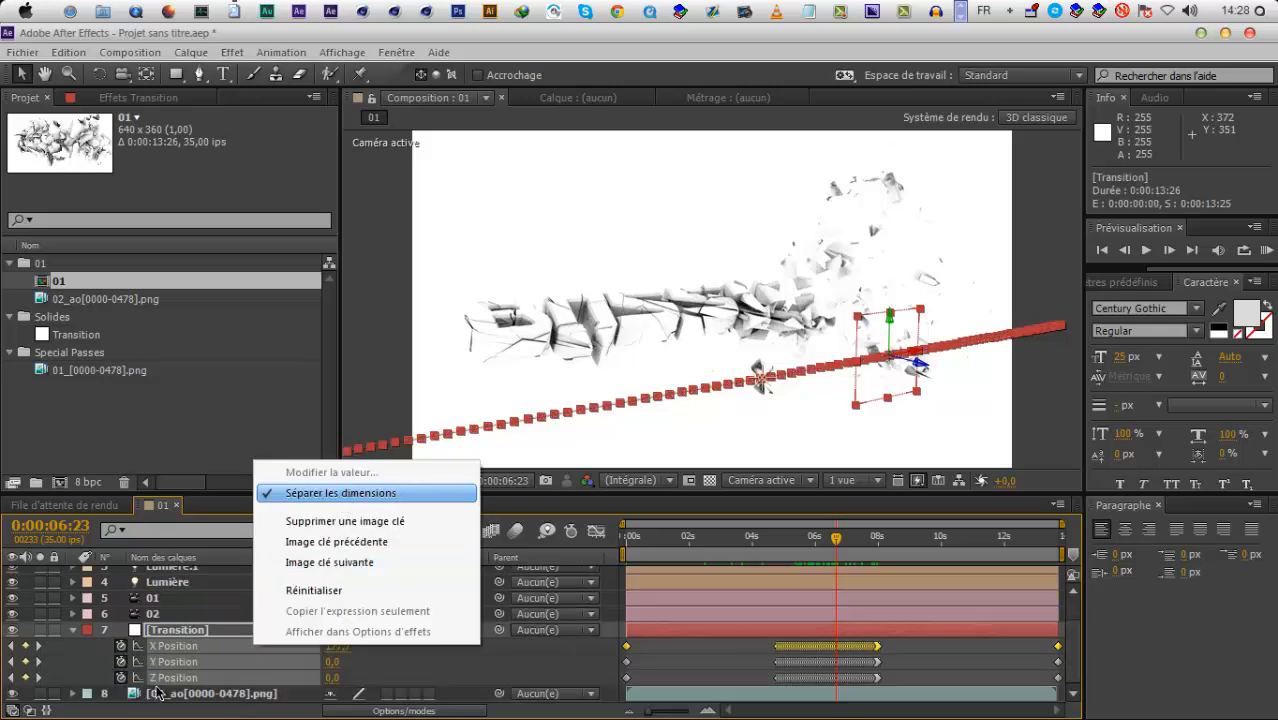
shift+click(251, 663)
Remove the Transition layer's Y Position keyframes, set Y Position to -66, and check the raised path along the timeline
click(756, 540)
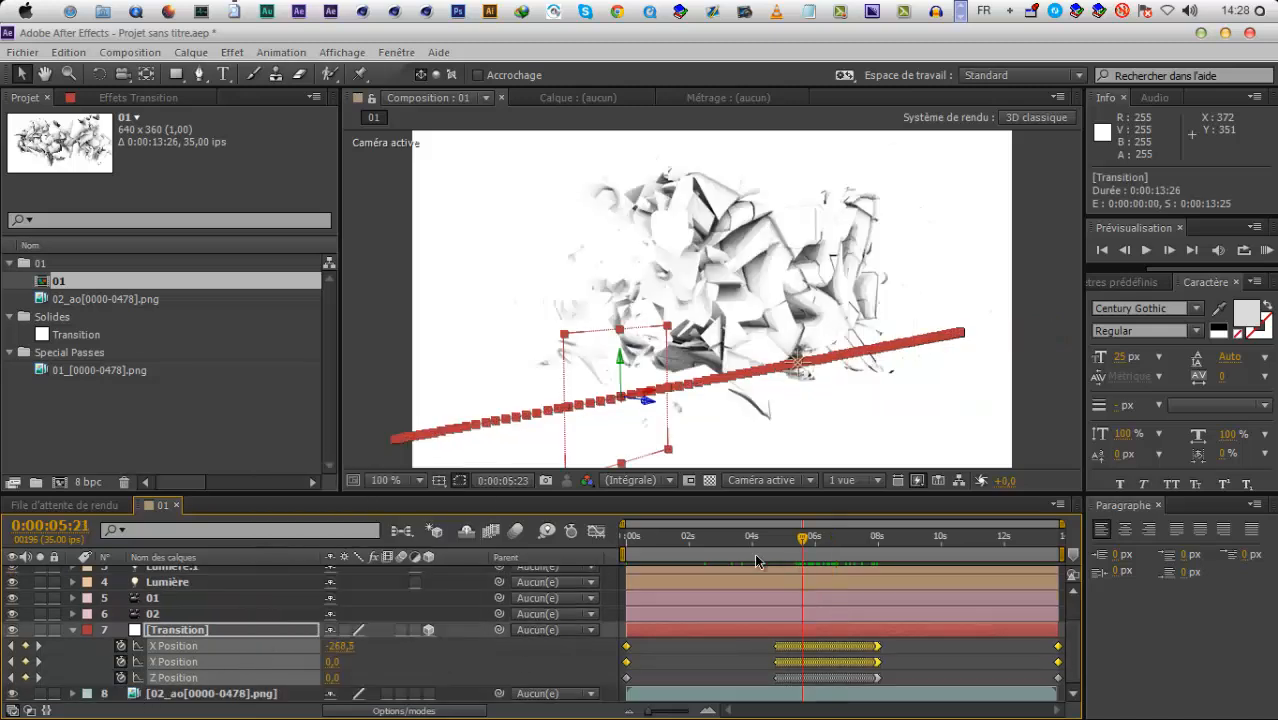
drag(775, 548, 815, 575)
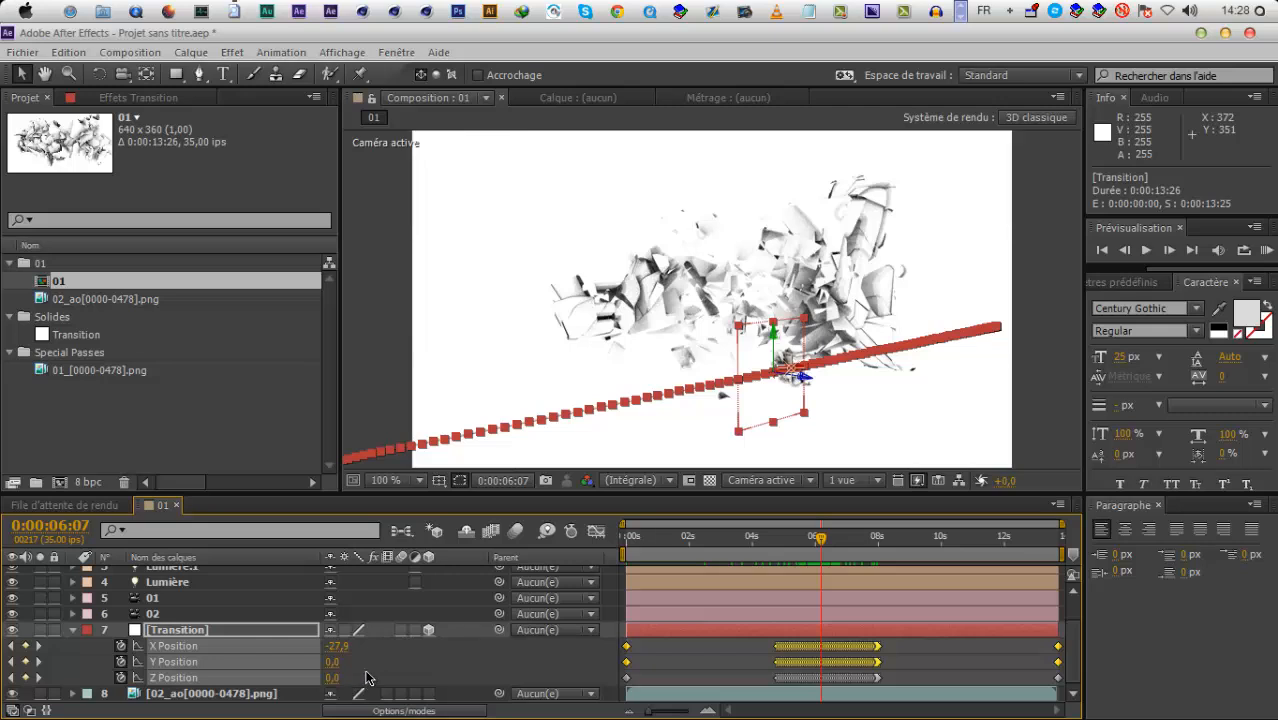
click(132, 664)
click(121, 663)
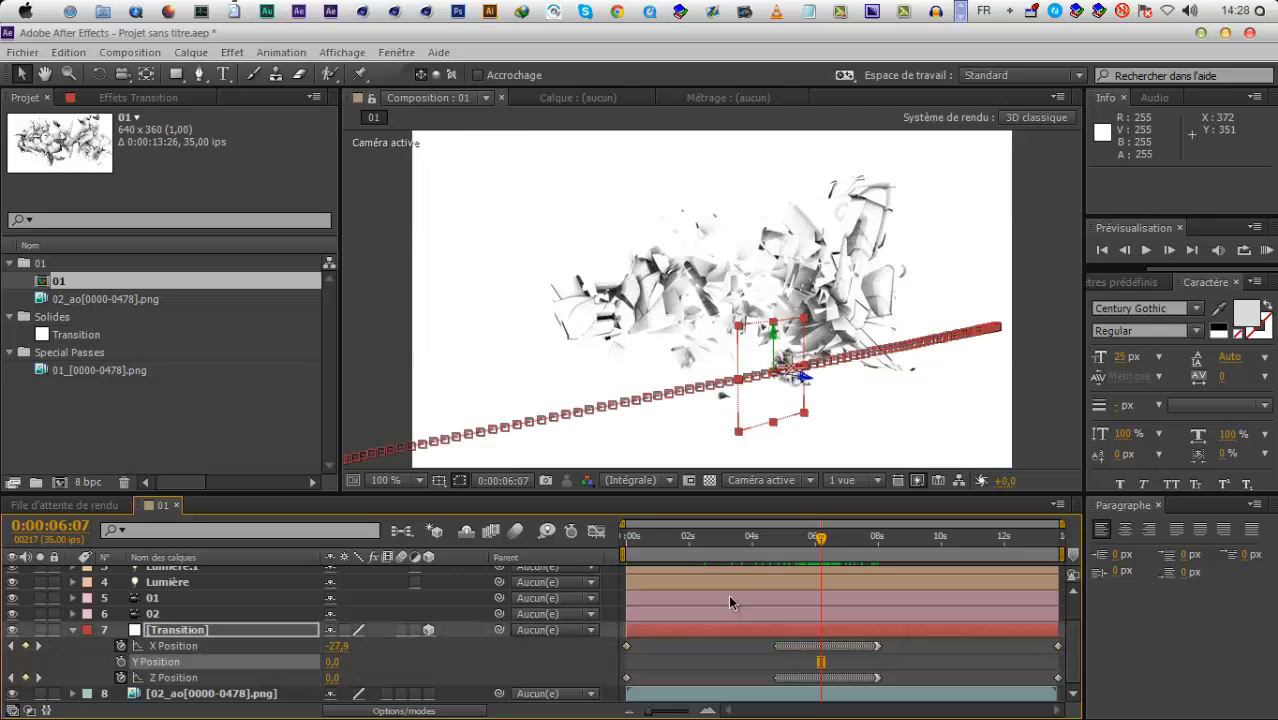
click(826, 541)
drag(332, 662, 254, 662)
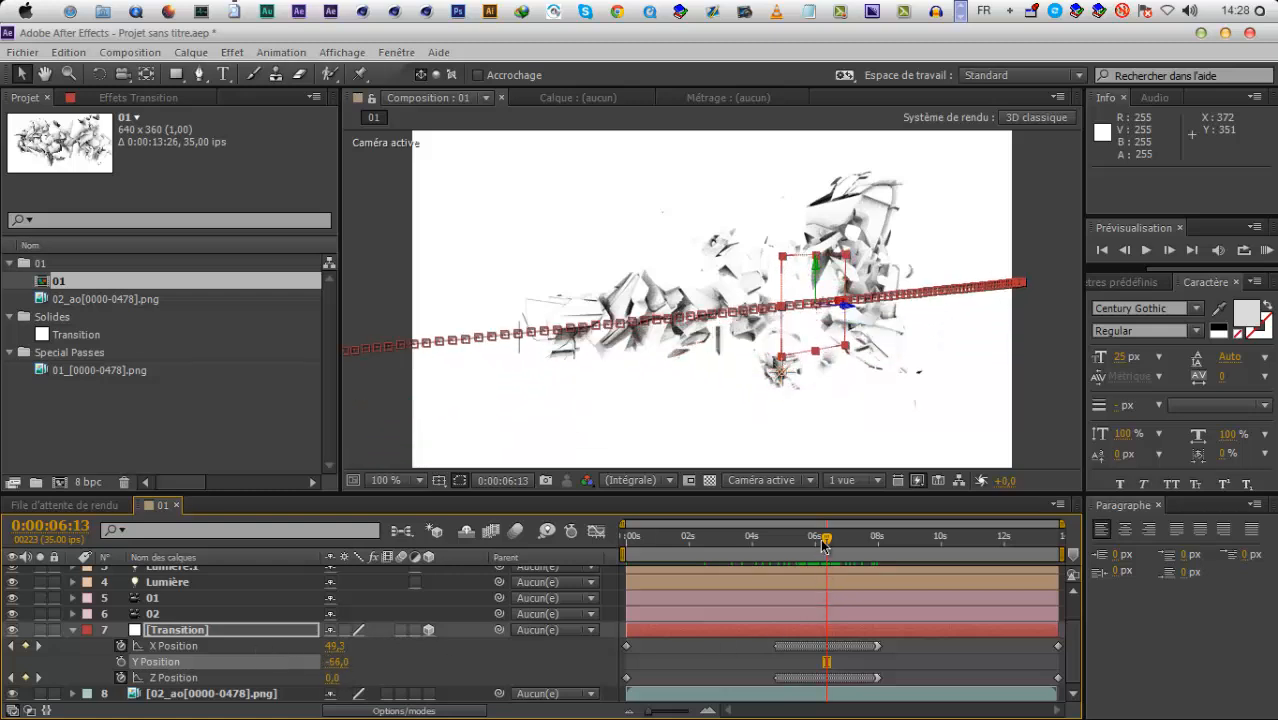
key(shift+Page_Down)
drag(803, 556, 823, 553)
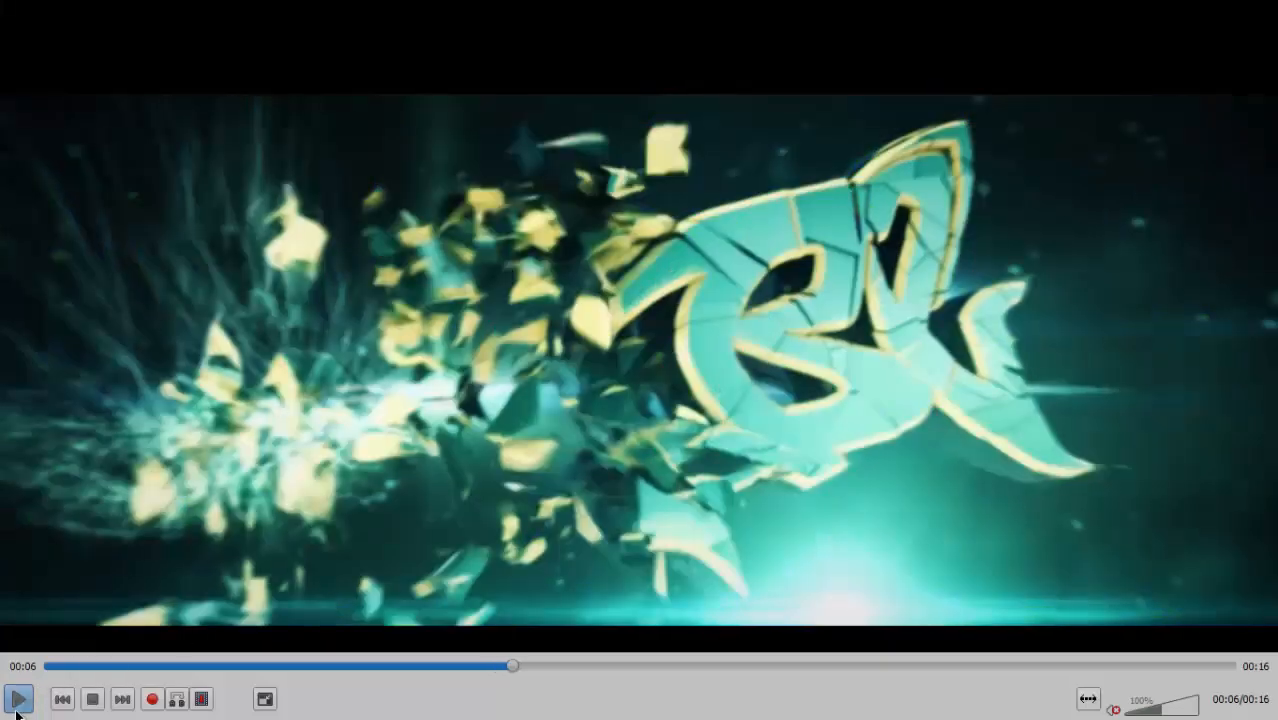
Switch to VLC, play the finished reference video 038-CBL - Aug 2013.mp4 through the transition, then leave full screen and close it
click(17, 704)
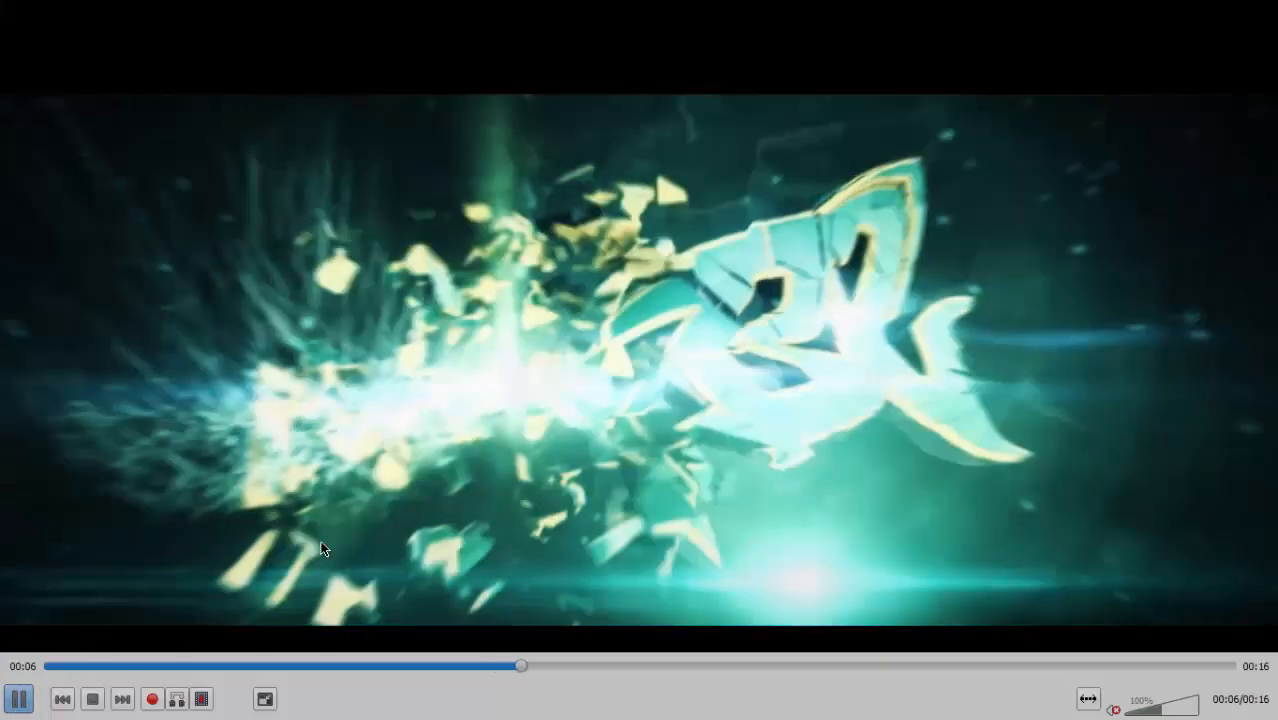
click(17, 704)
click(20, 703)
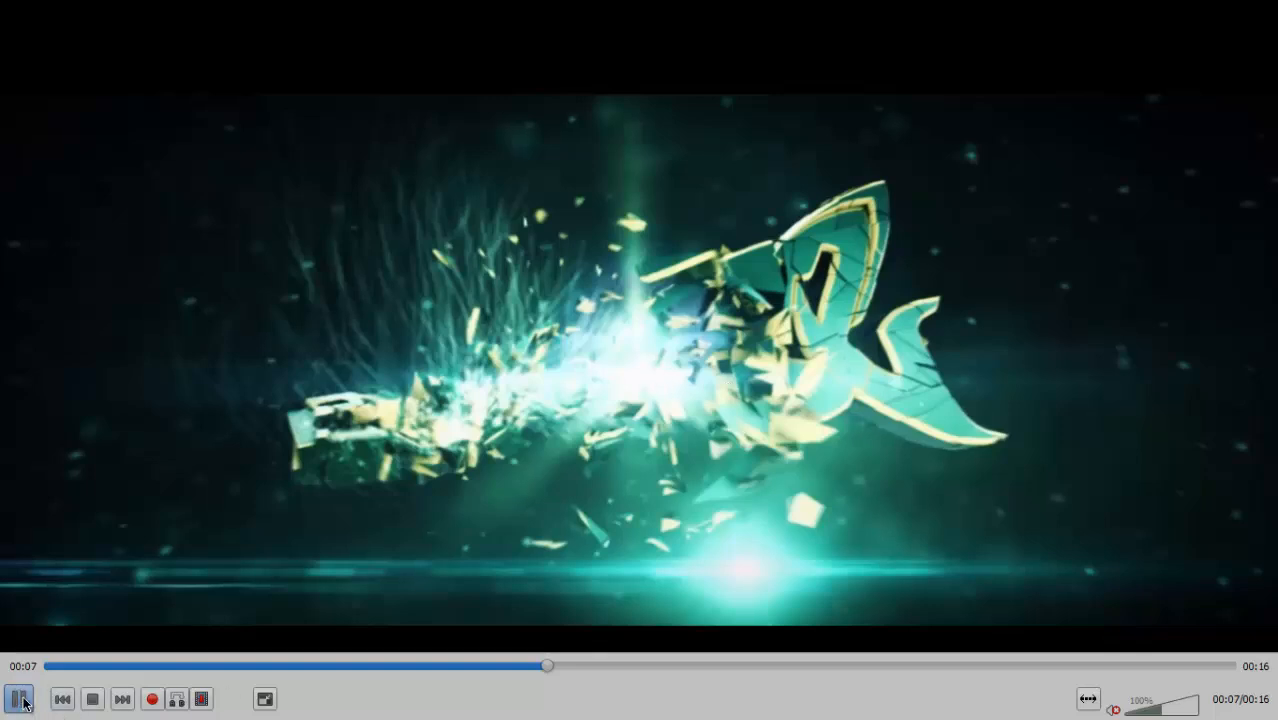
double_click(828, 405)
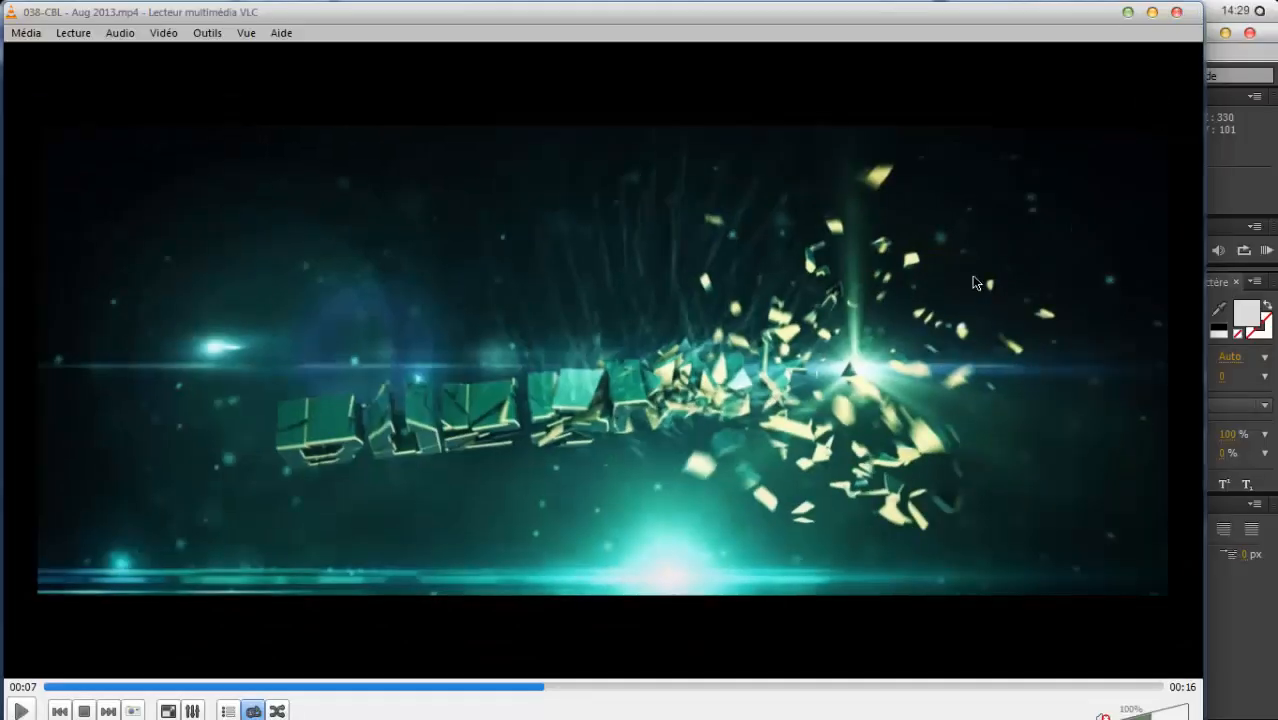
key(ctrl+q)
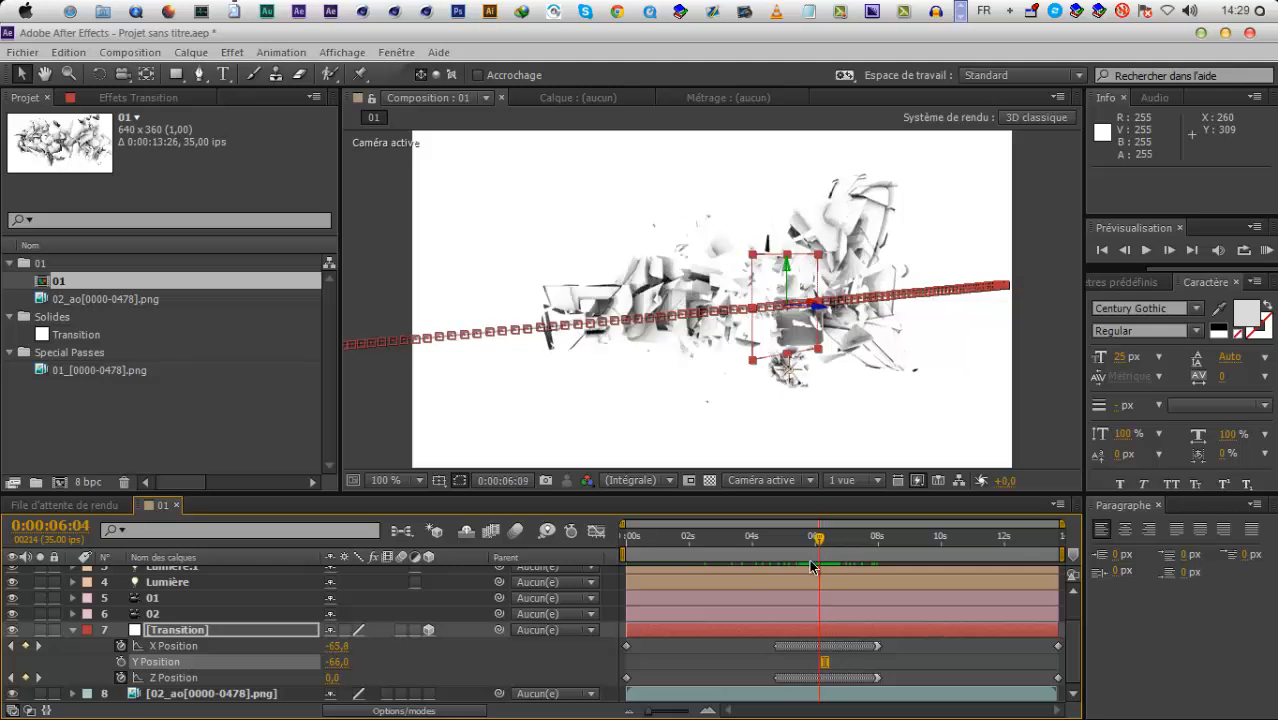
Collapse the Transition layer's properties and add the 01_[0000-0478].png sequence as the lowest layer of composition 01
drag(812, 567, 807, 567)
click(71, 631)
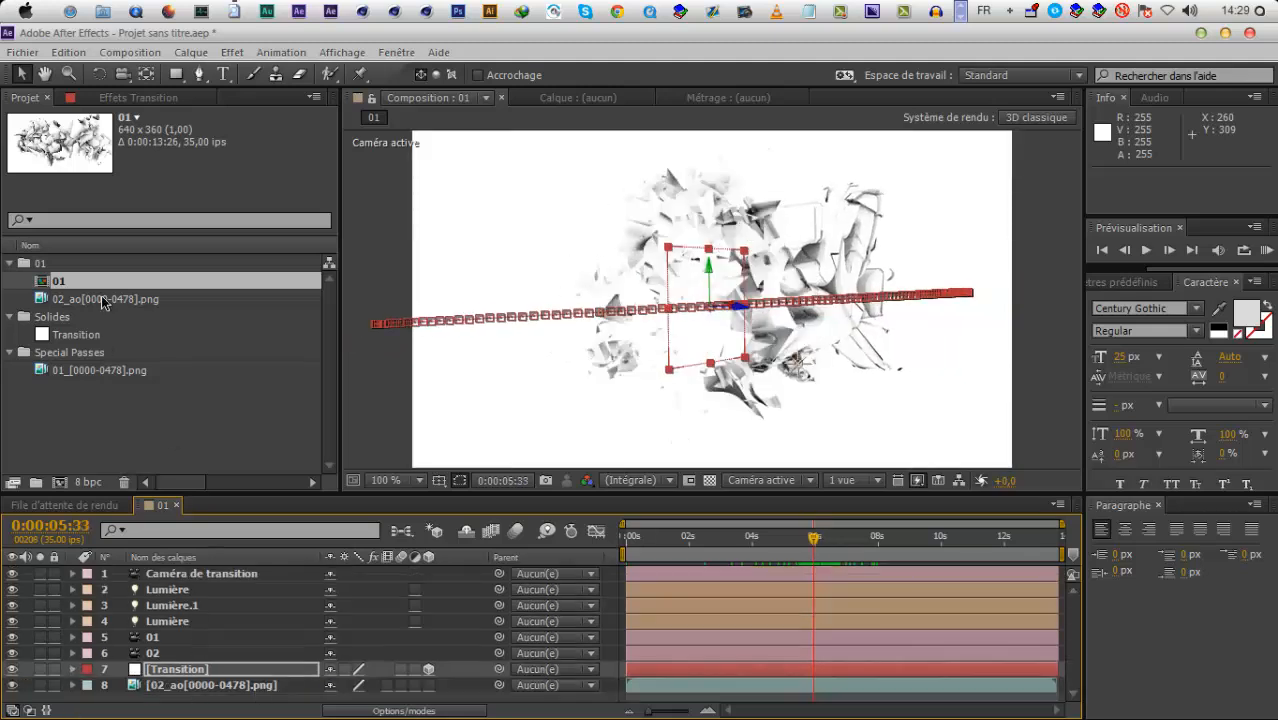
drag(97, 376, 158, 701)
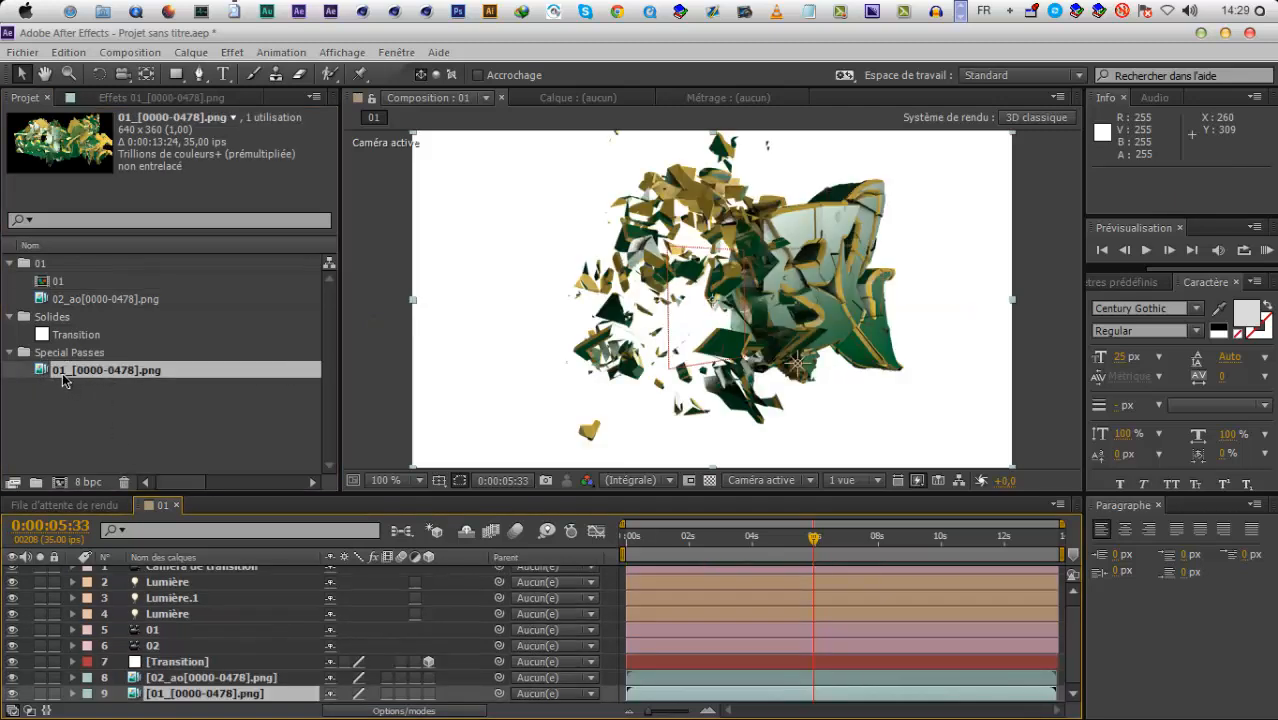
Compare the composite with and without the 02_ao pass at several times, also viewing that pass alone at 0:00:05:33
click(792, 549)
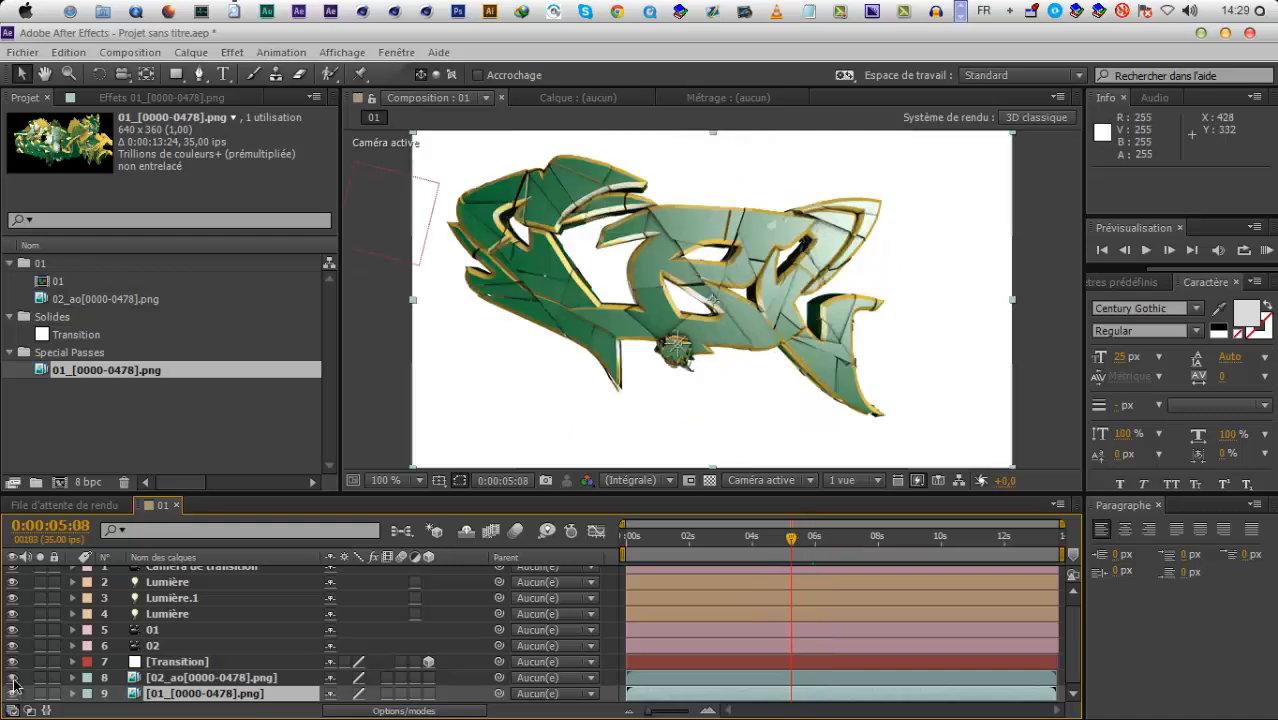
click(13, 678)
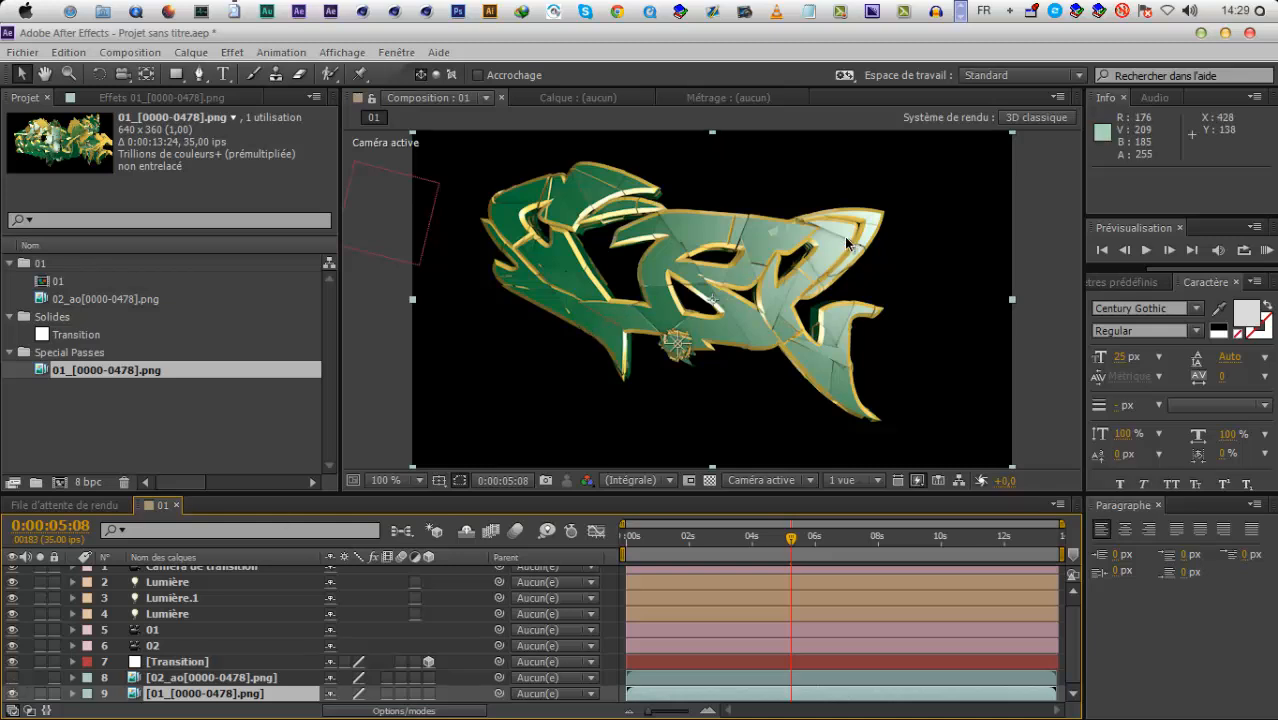
click(12, 678)
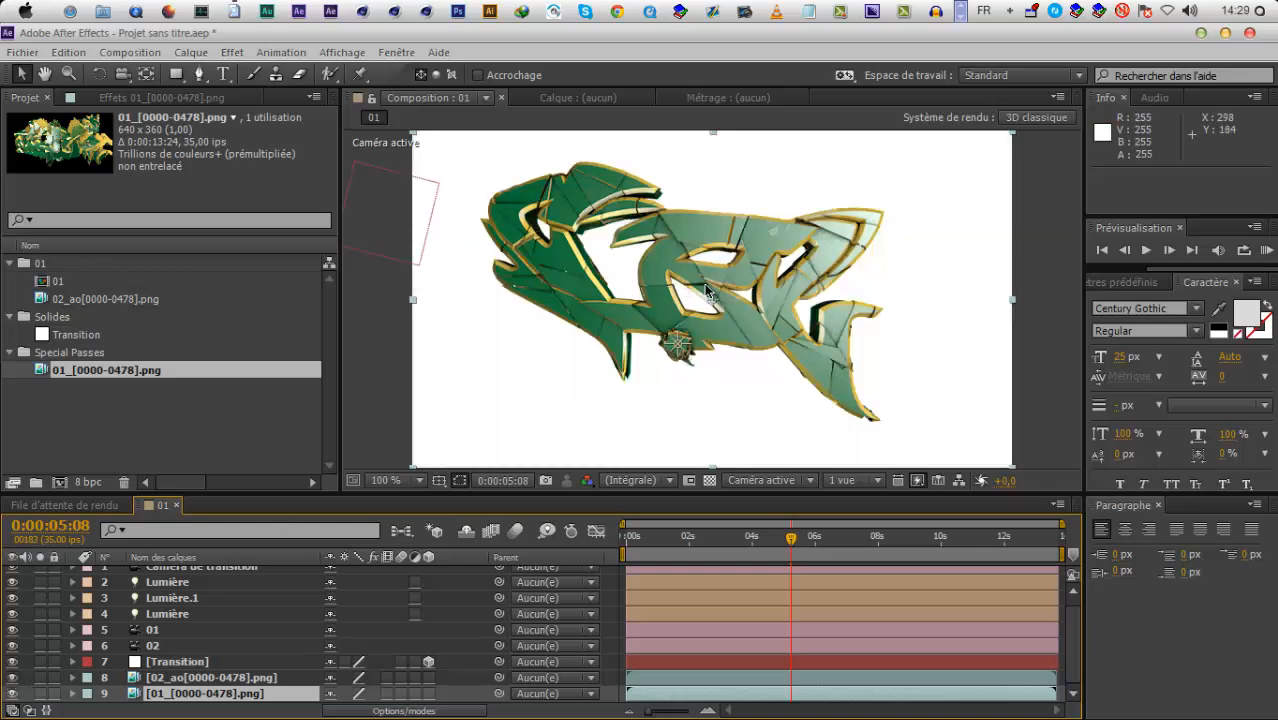
click(1019, 538)
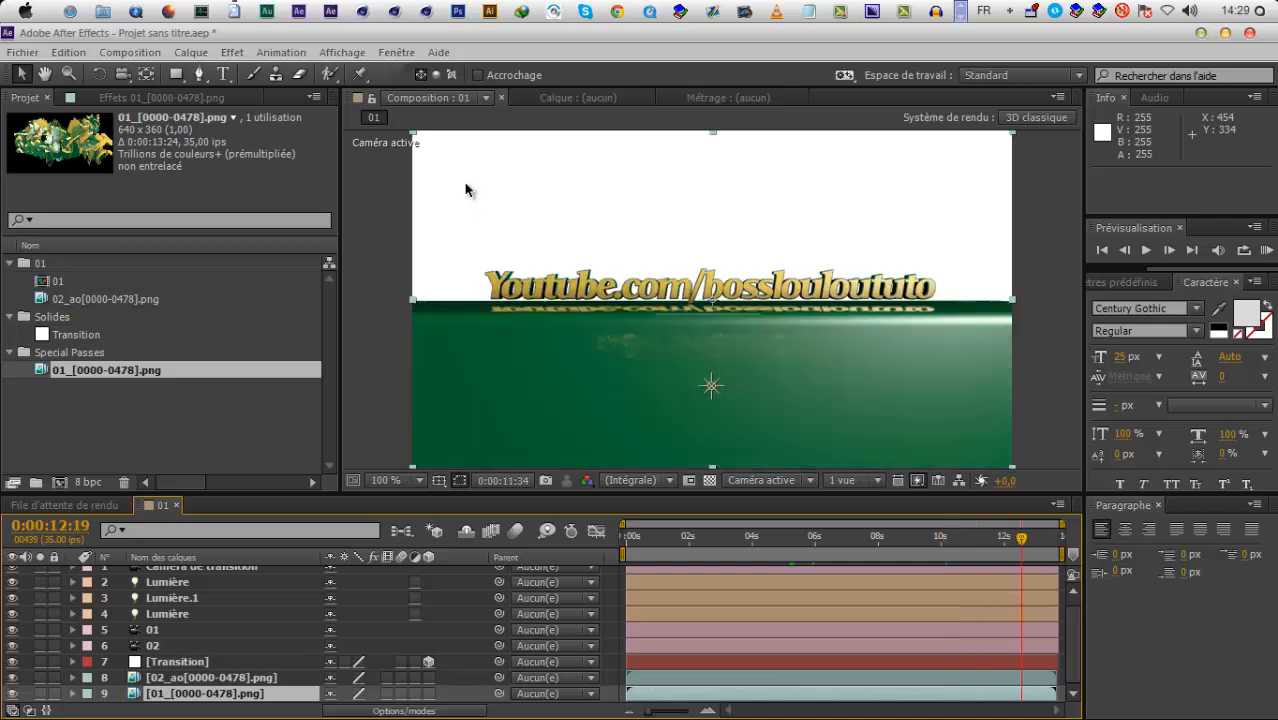
drag(838, 553, 818, 556)
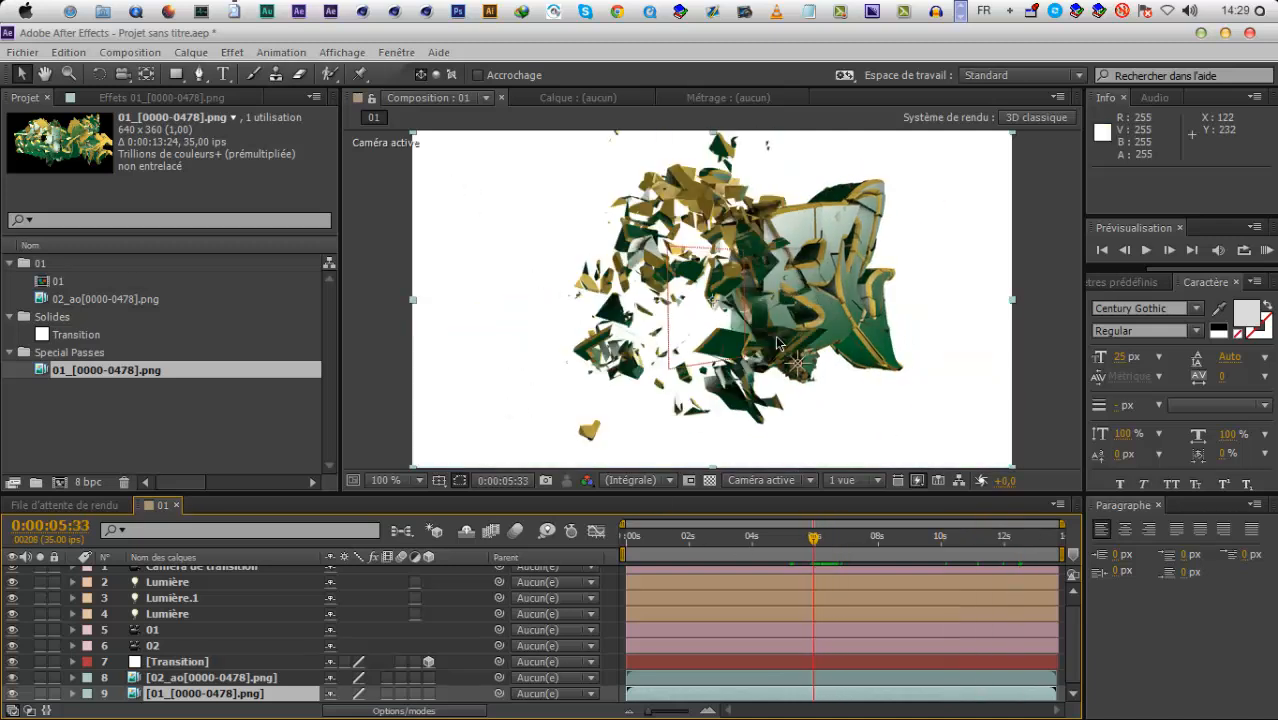
click(40, 678)
click(40, 678)
click(40, 678)
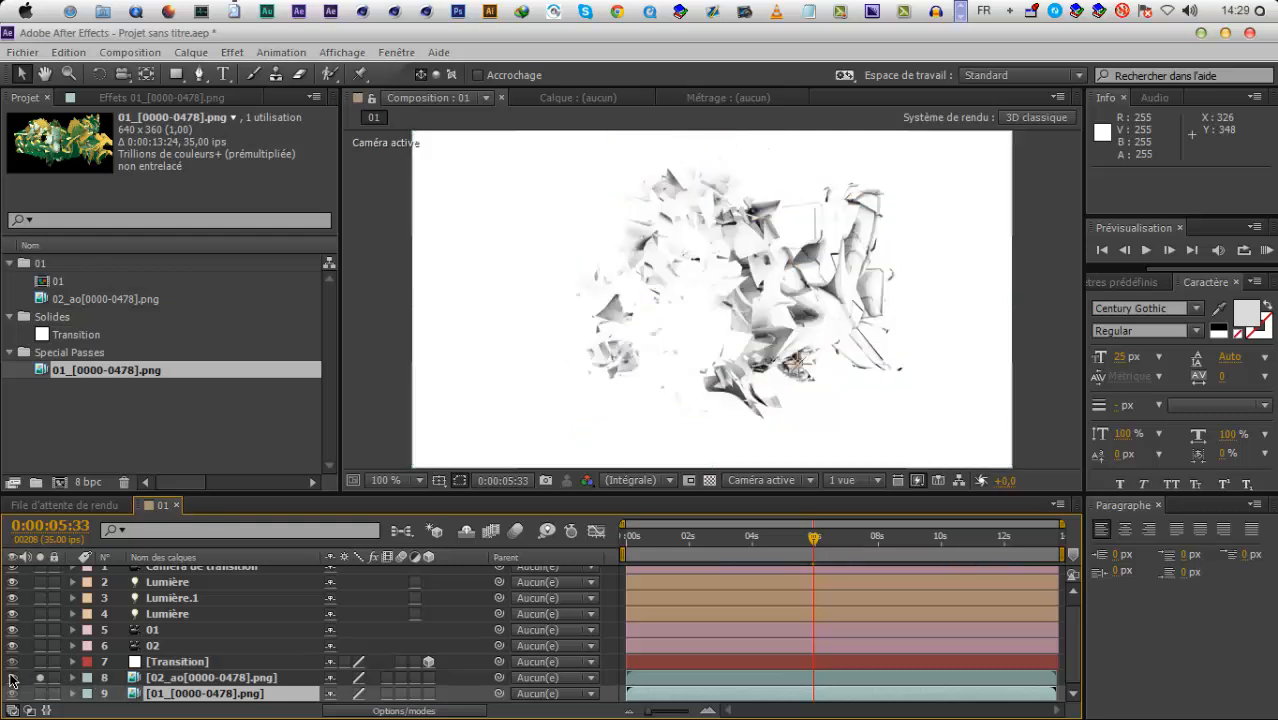
click(38, 681)
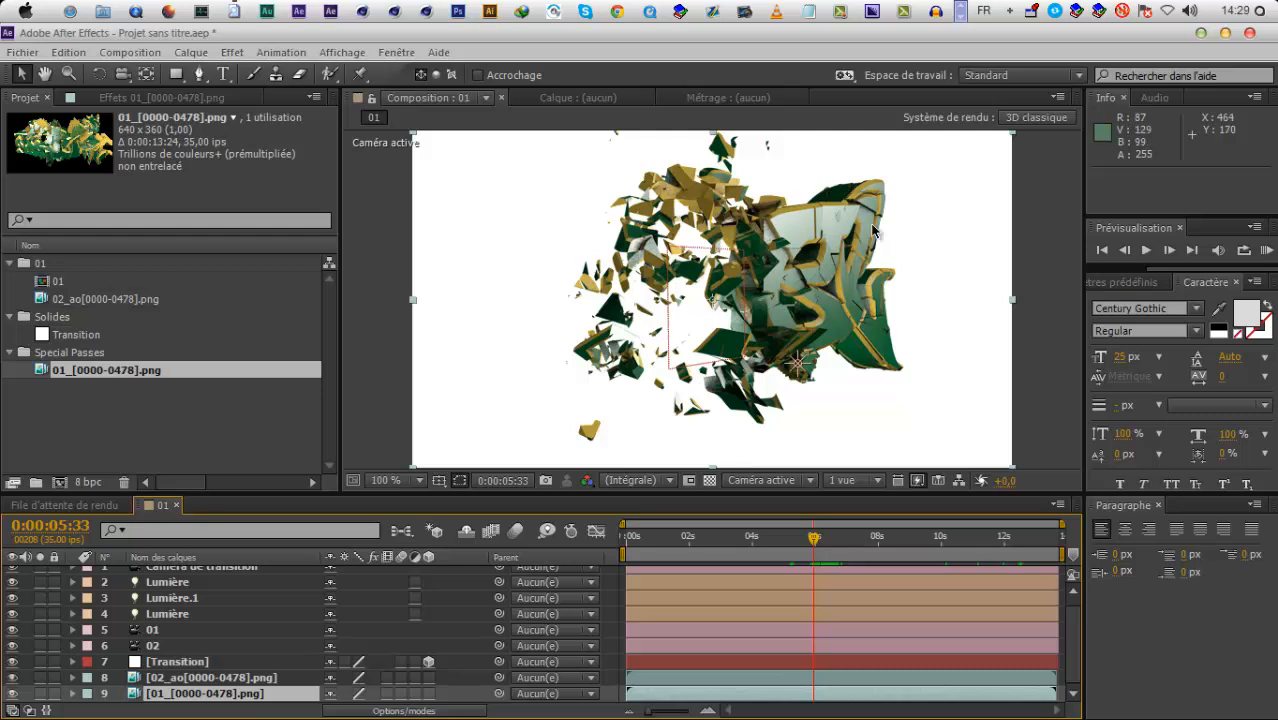
click(12, 679)
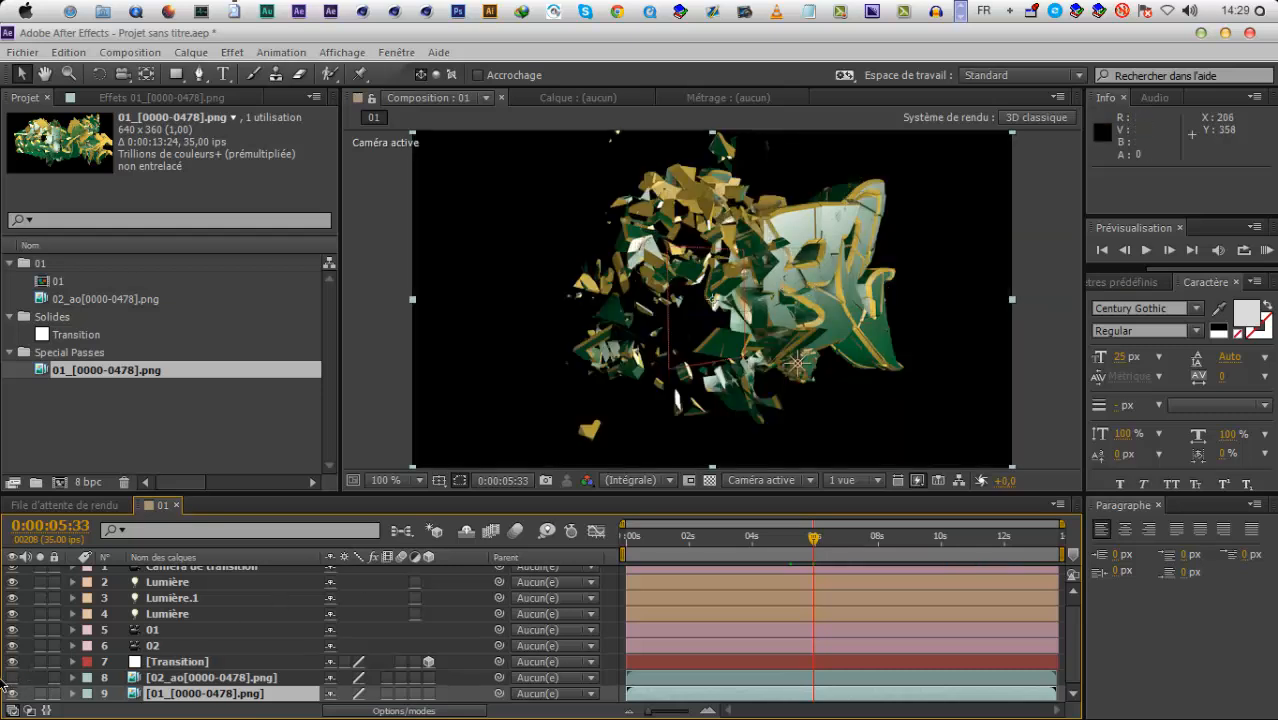
click(13, 679)
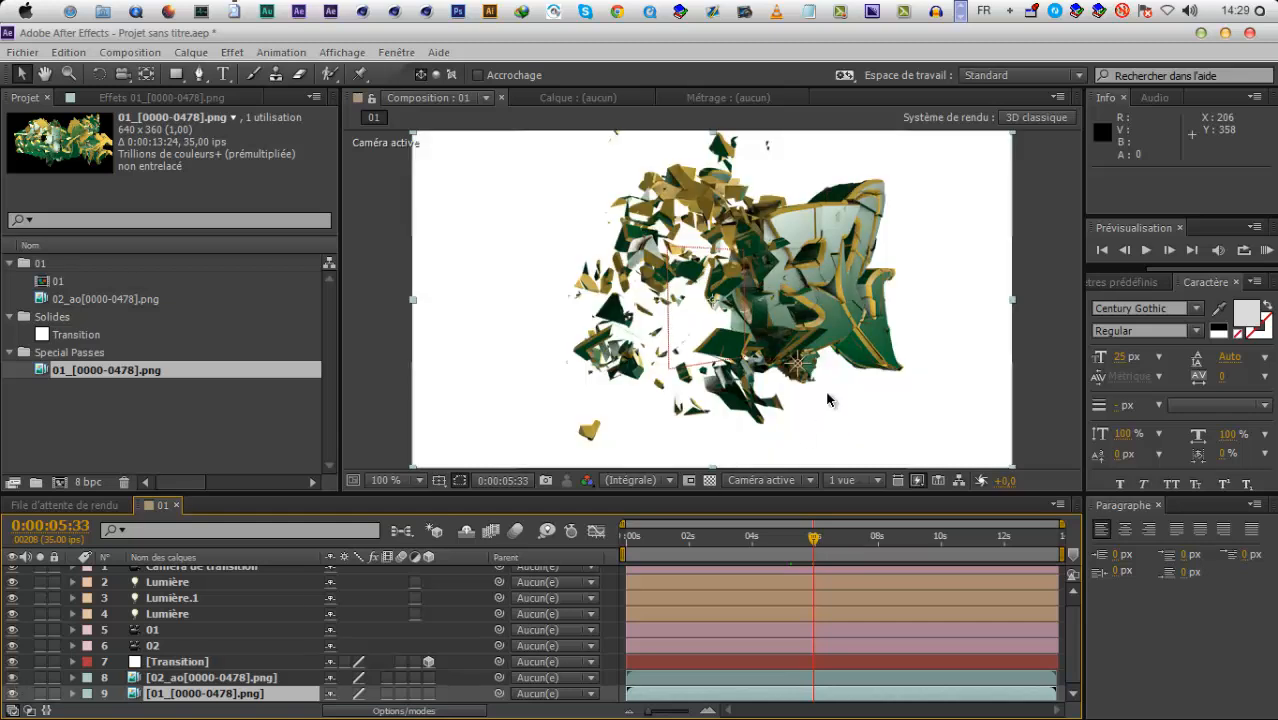
Set the opacity of the 02_ao[0000-0478].png layer to 50% and inspect the fragments in close-up
click(167, 679)
key(t)
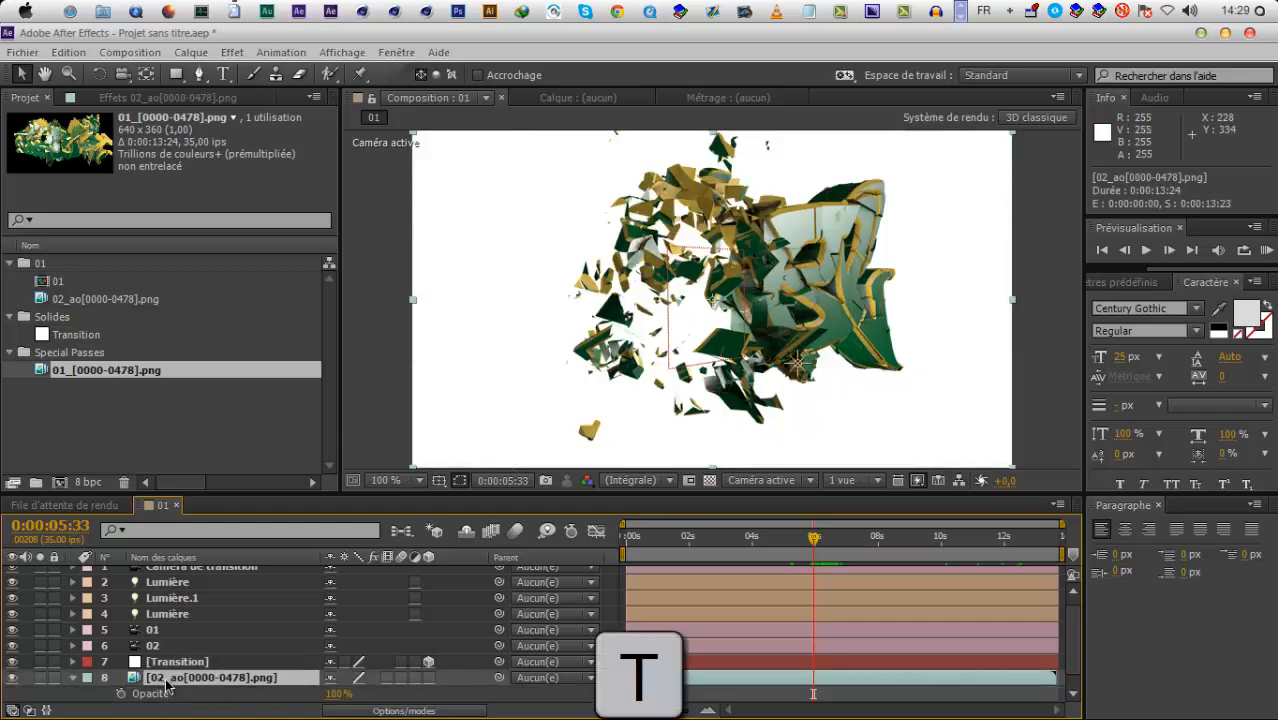
click(338, 693)
text(50)
key(Return)
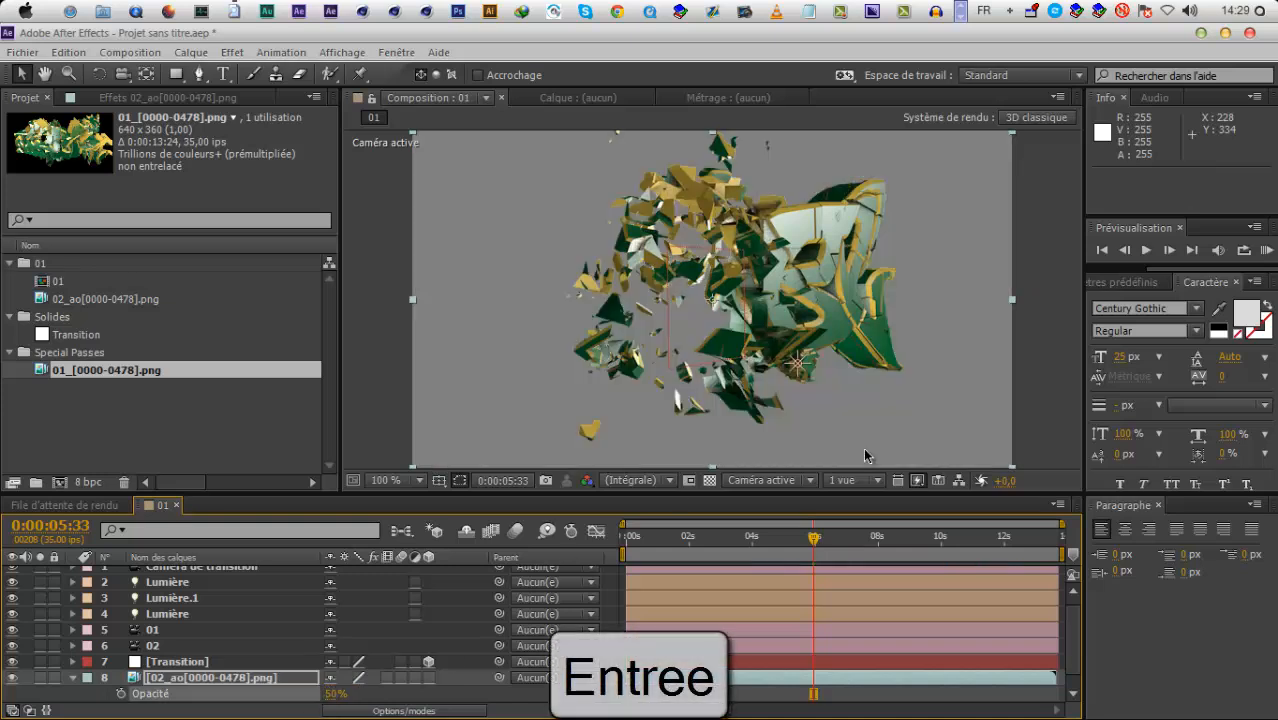
click(1023, 395)
key(period)
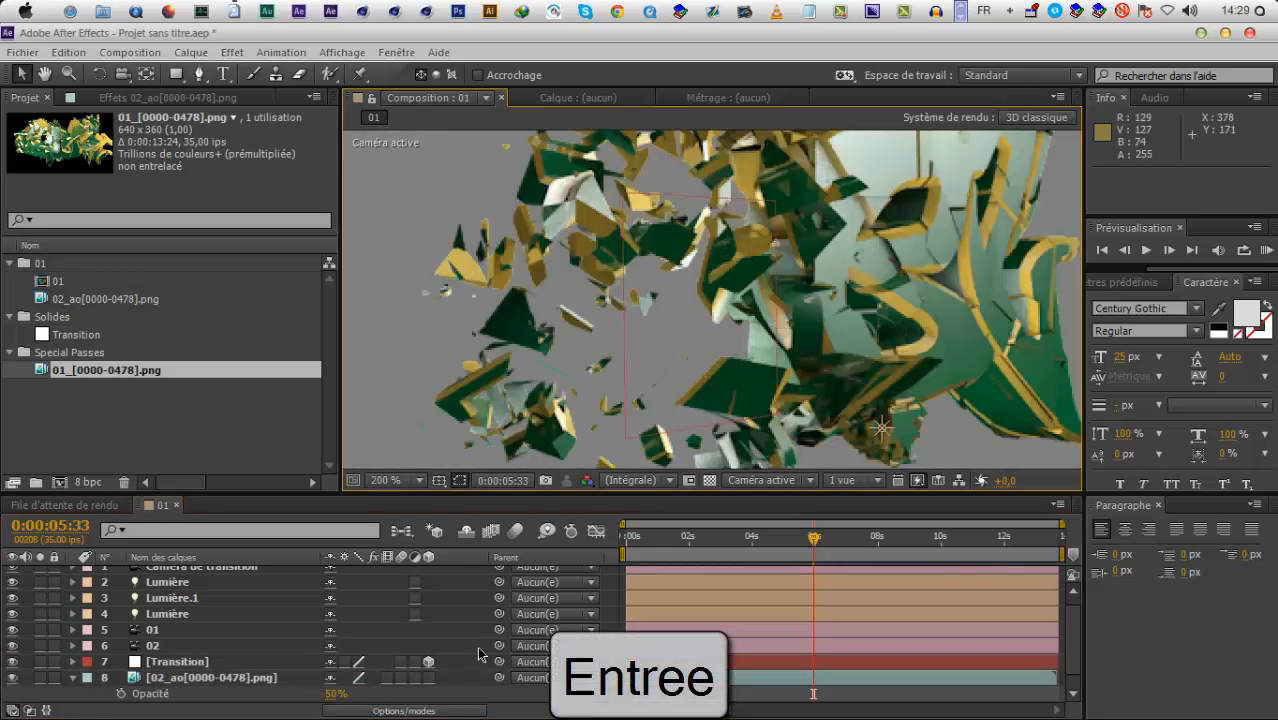
Inspect the 02_ao pass on its own, then restore the composite, collapse that layer's properties and enlarge the timeline area
click(40, 678)
scroll(584, 391, down, 2)
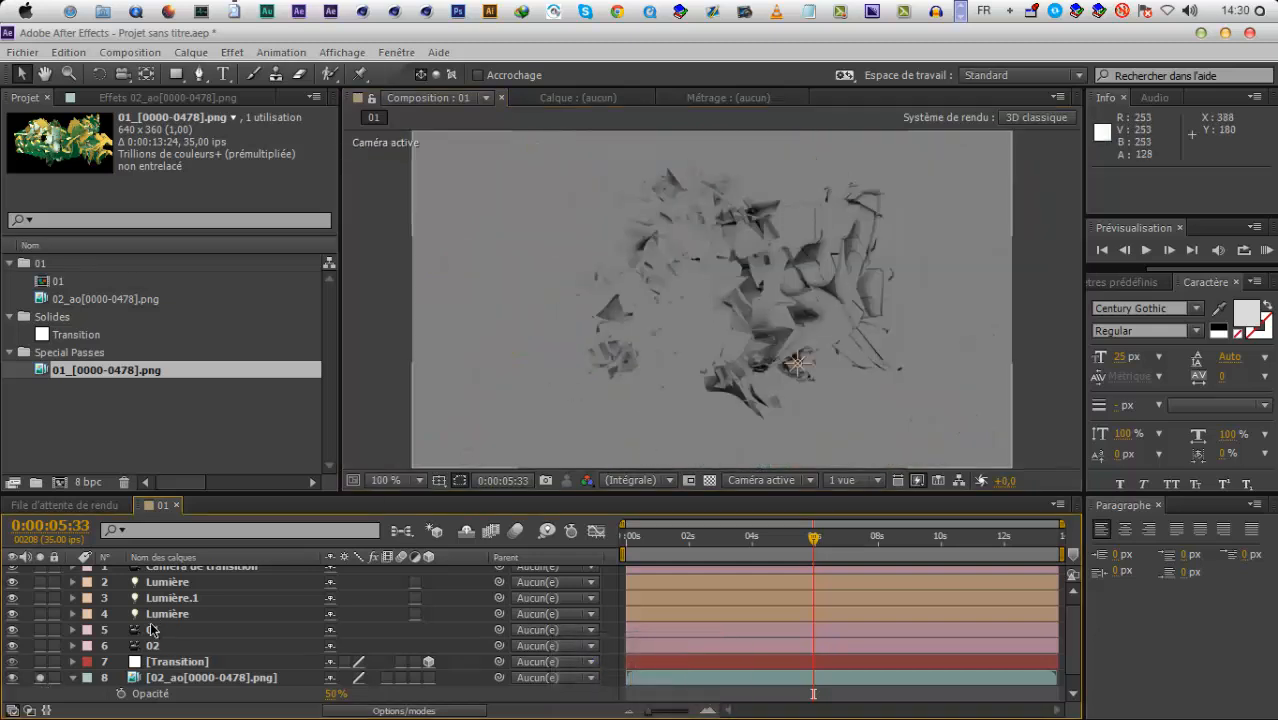
click(40, 678)
click(72, 678)
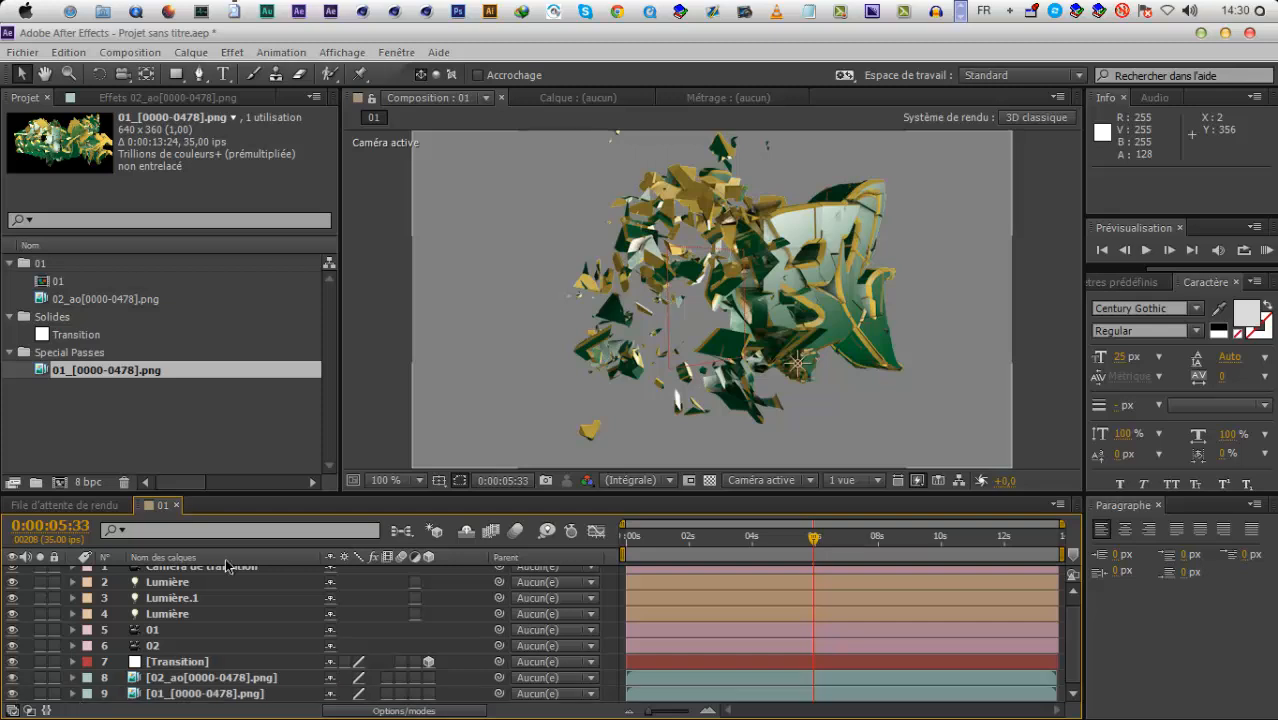
drag(238, 475, 238, 427)
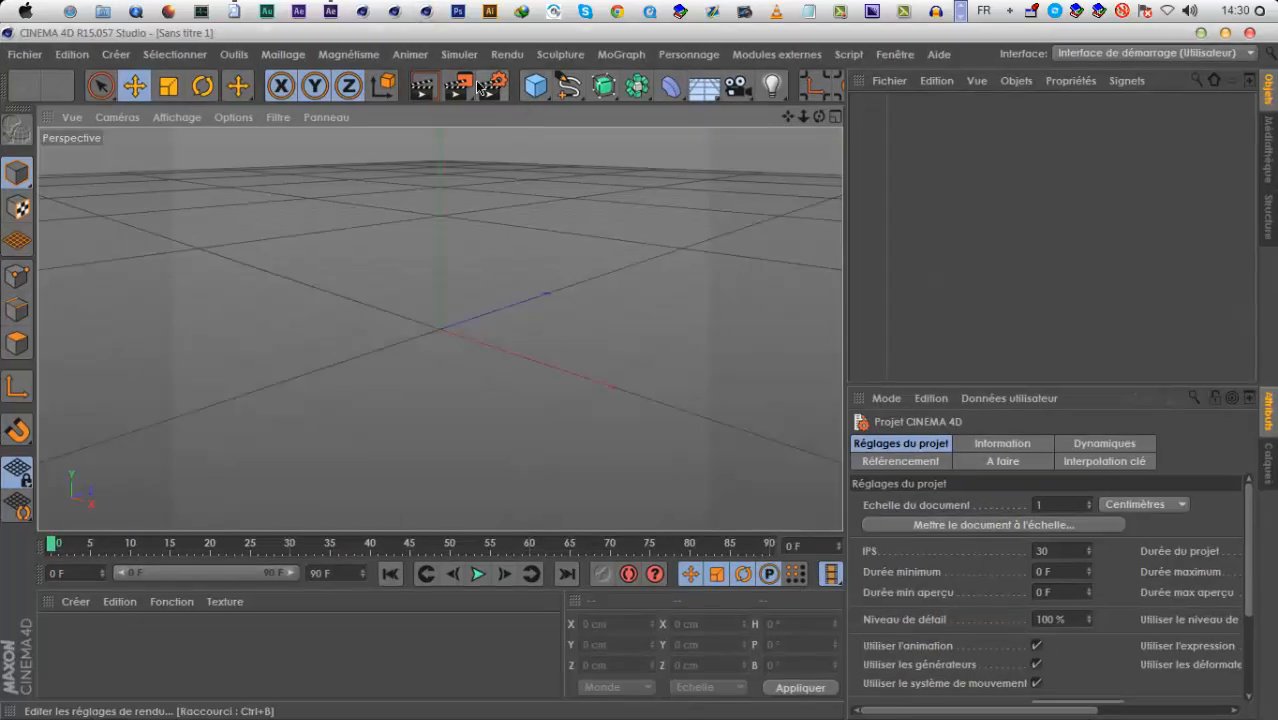
In Cinema 4D's render settings, choose the Physique renderer and set its sampling quality to Moyenne
click(491, 85)
click(240, 84)
click(238, 120)
click(141, 232)
double_click(577, 451)
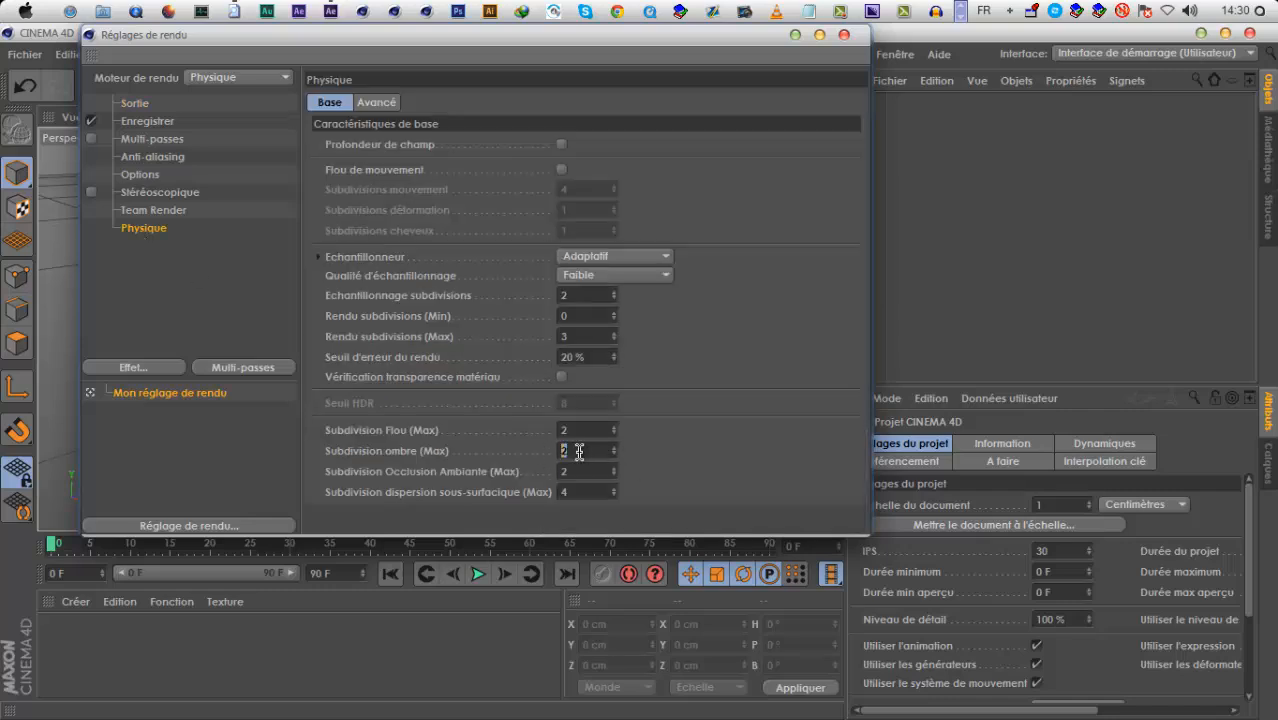
key(Return)
click(619, 316)
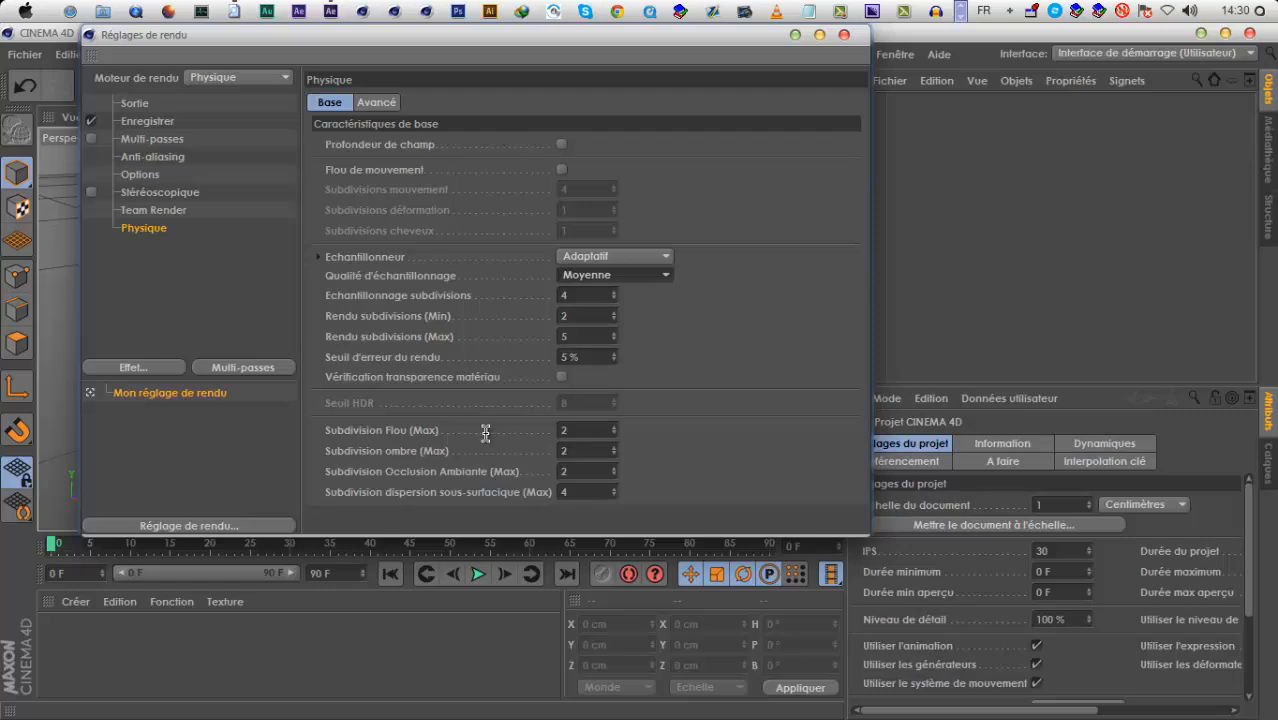
Review the maximum blur, shadow and ambient occlusion subdivisions of the Physique renderer, then close the render settings and Cinema 4D
double_click(601, 453)
double_click(587, 452)
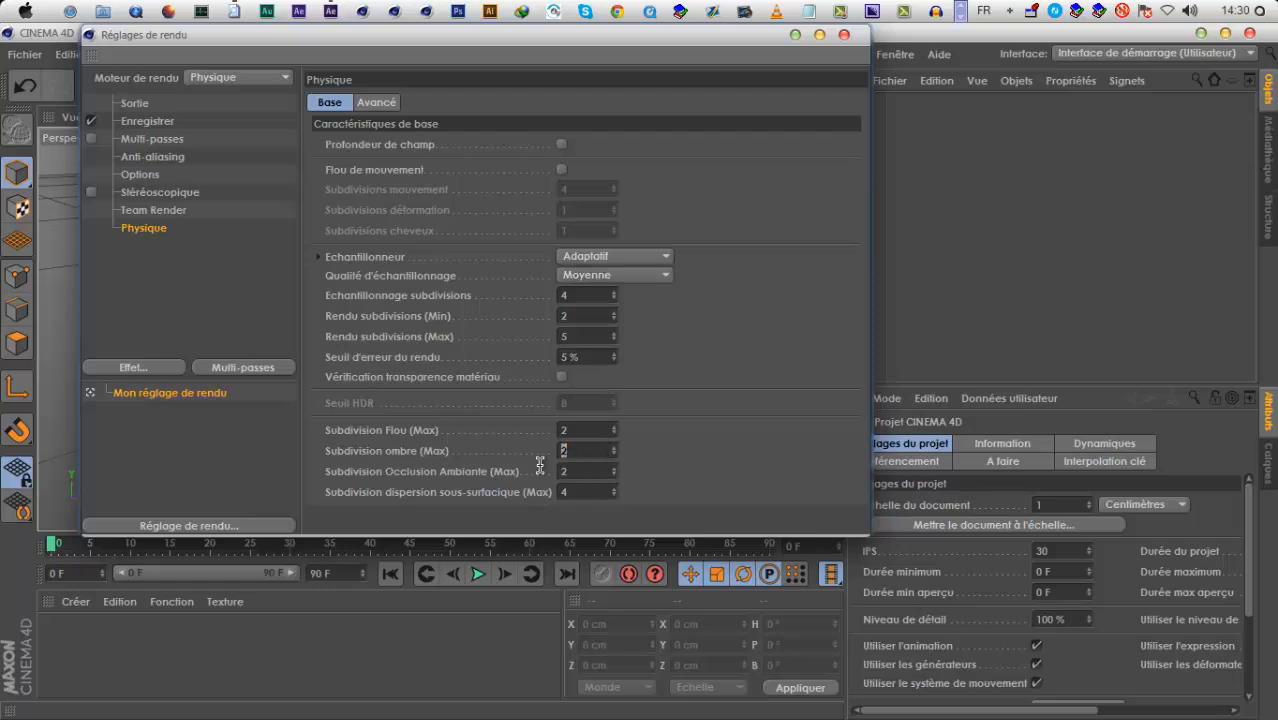
double_click(583, 467)
double_click(576, 430)
click(603, 432)
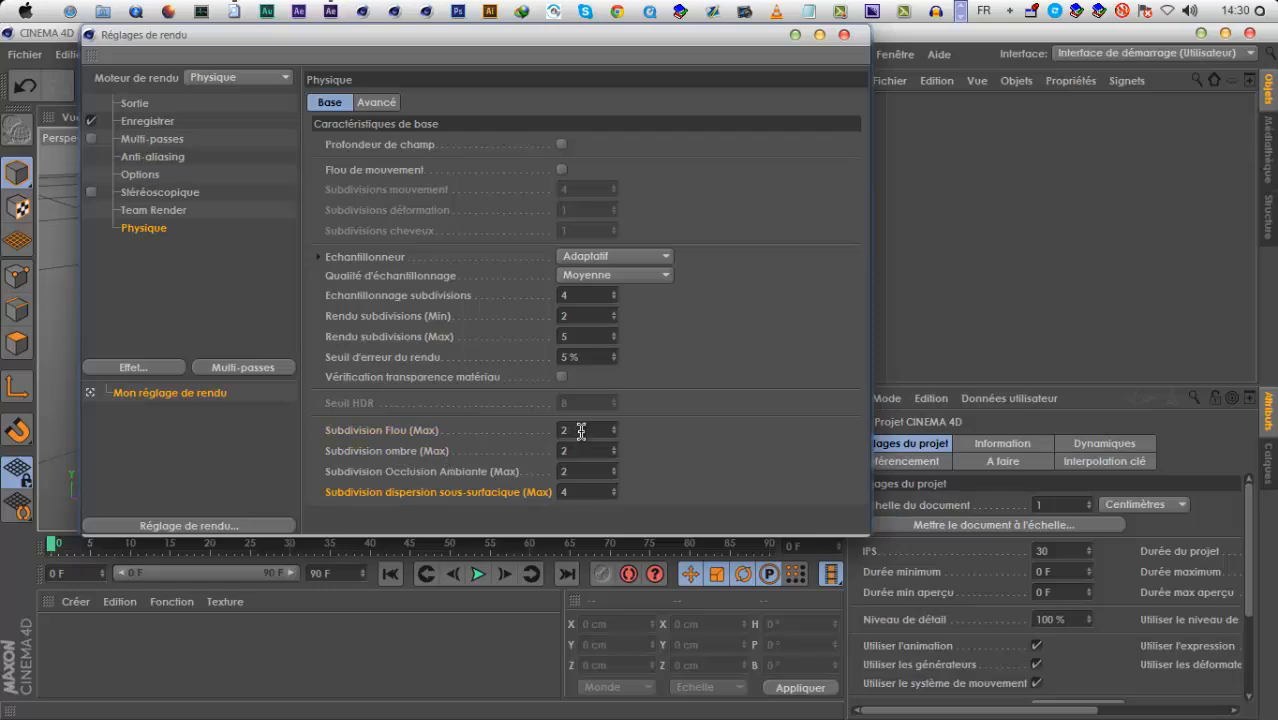
double_click(588, 469)
click(843, 36)
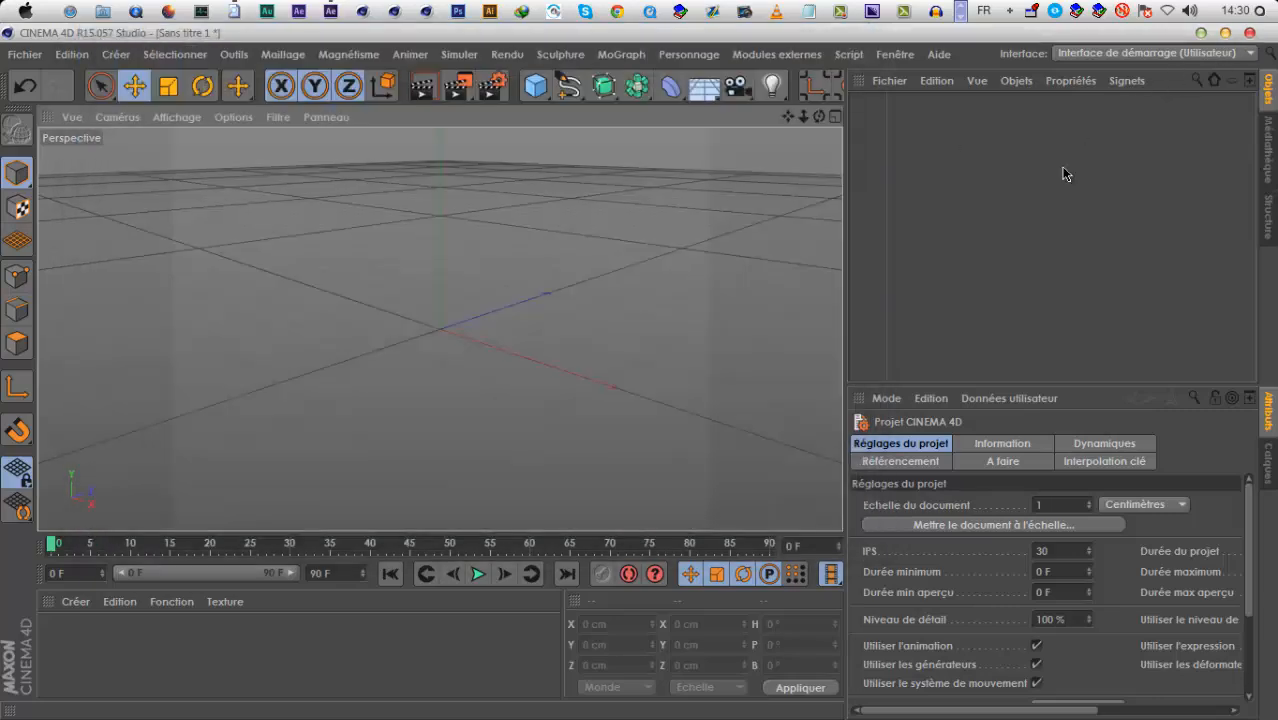
key(alt+F4)
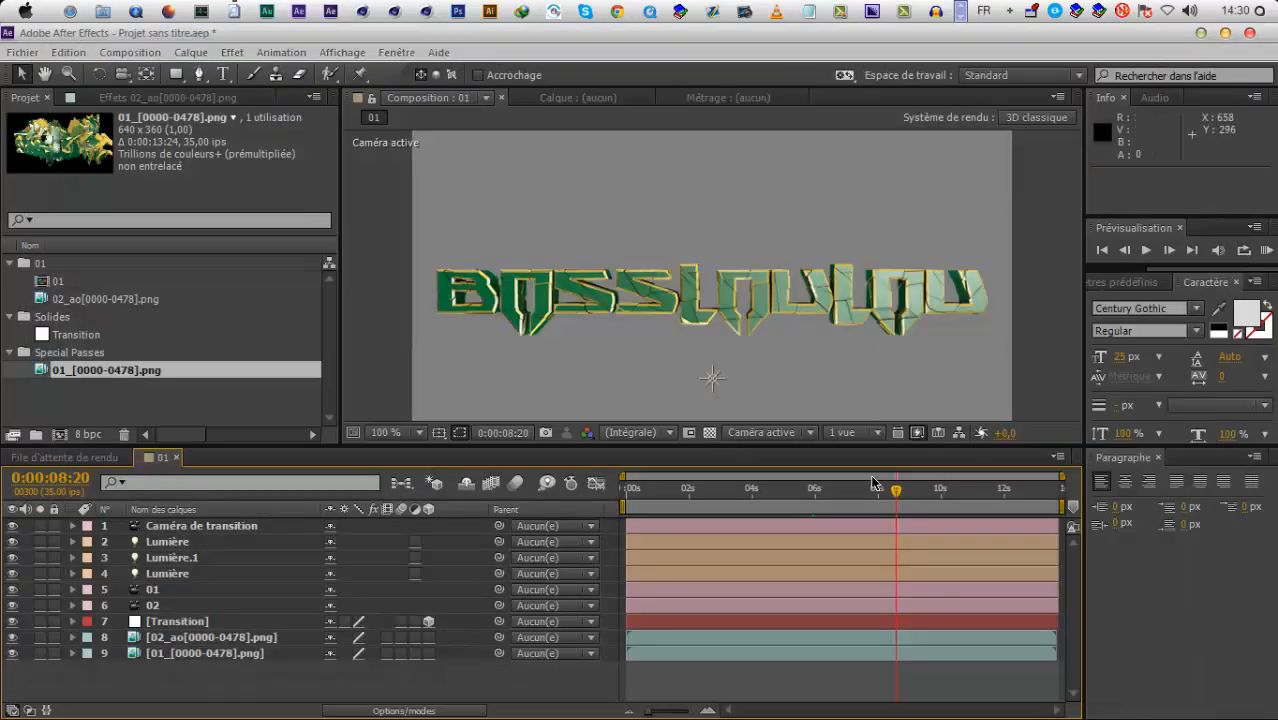
Preview the composite at 0:00:05:25, then create a full-frame solid named op at 0:00:07:15
click(806, 490)
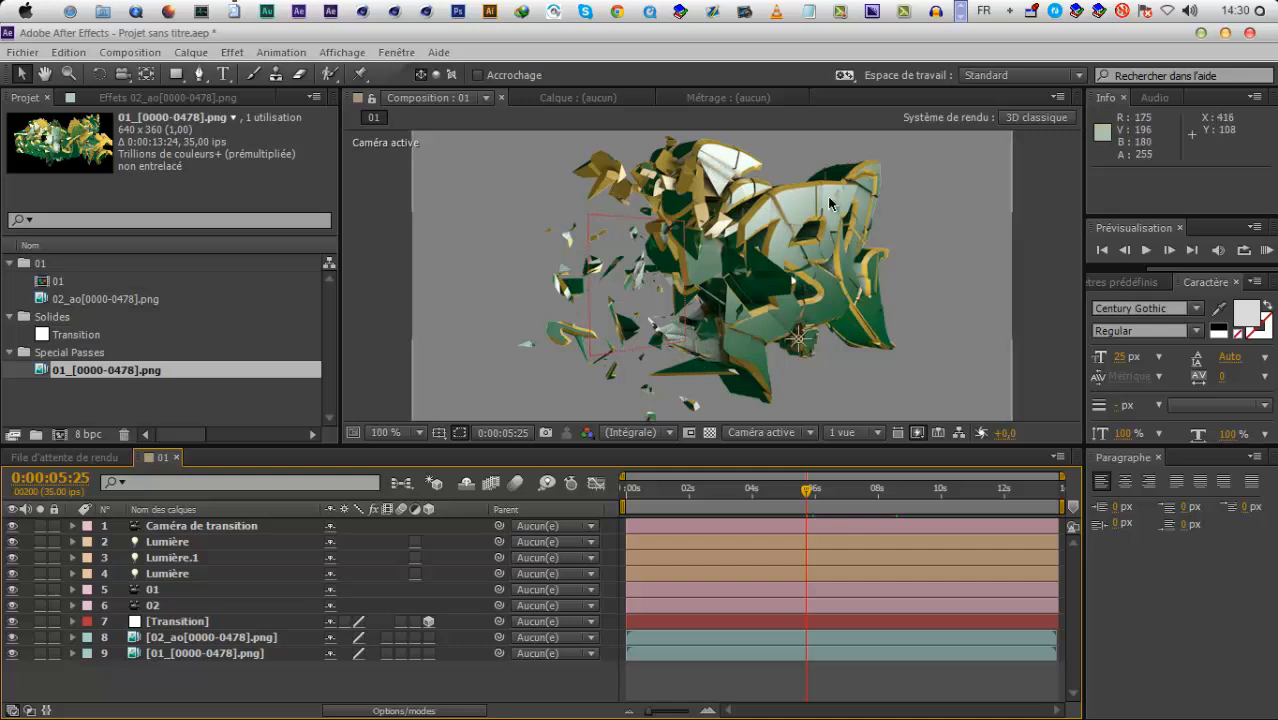
click(860, 490)
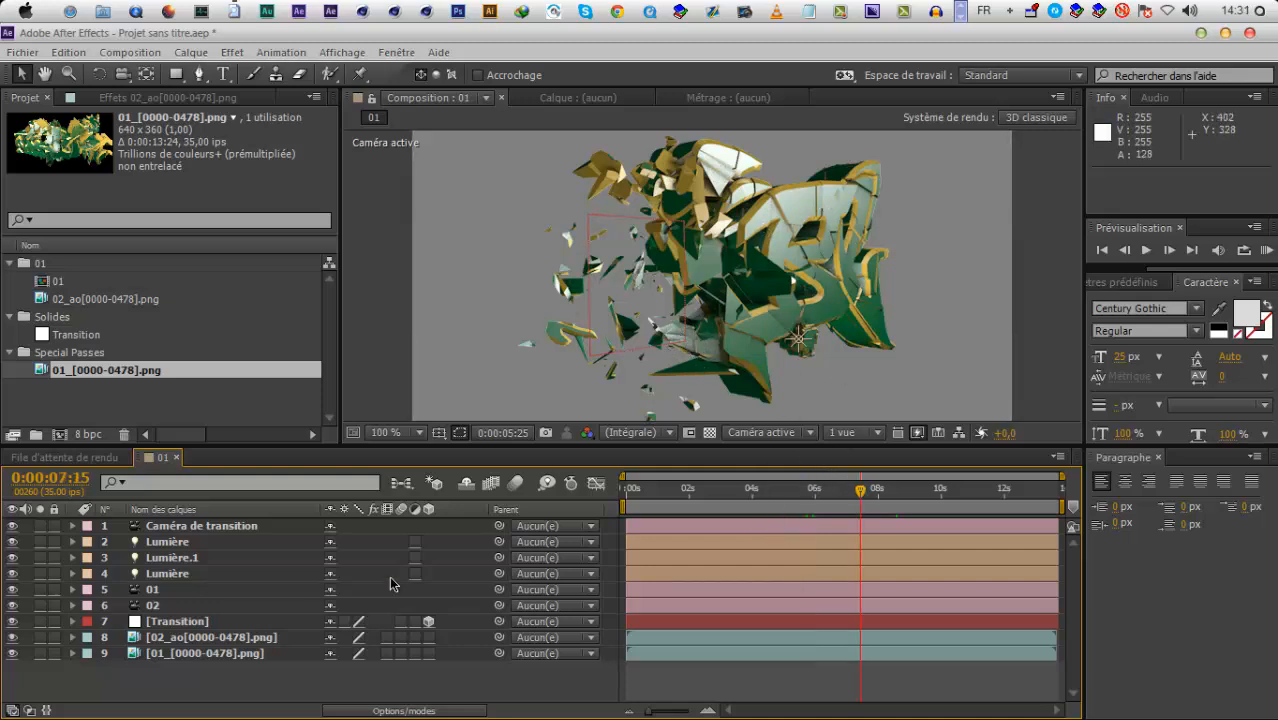
right_click(225, 697)
mouse_move(480, 486)
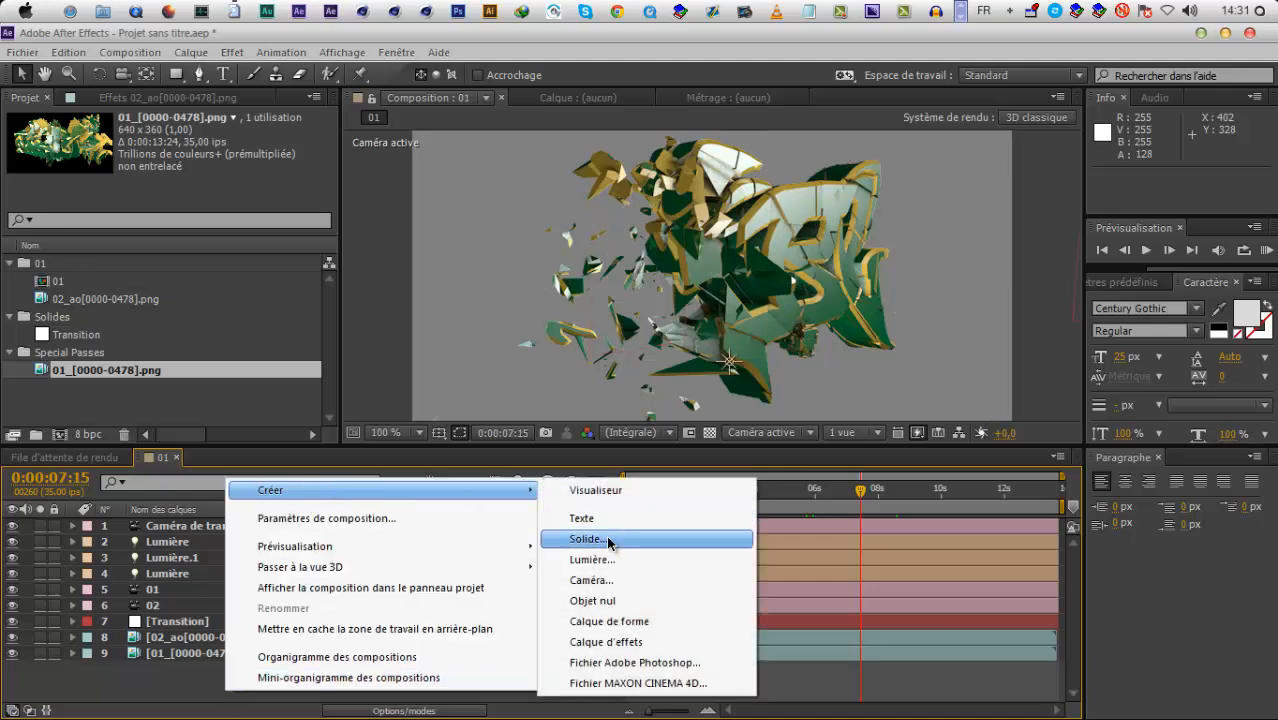
click(608, 616)
text(op)
key(Return)
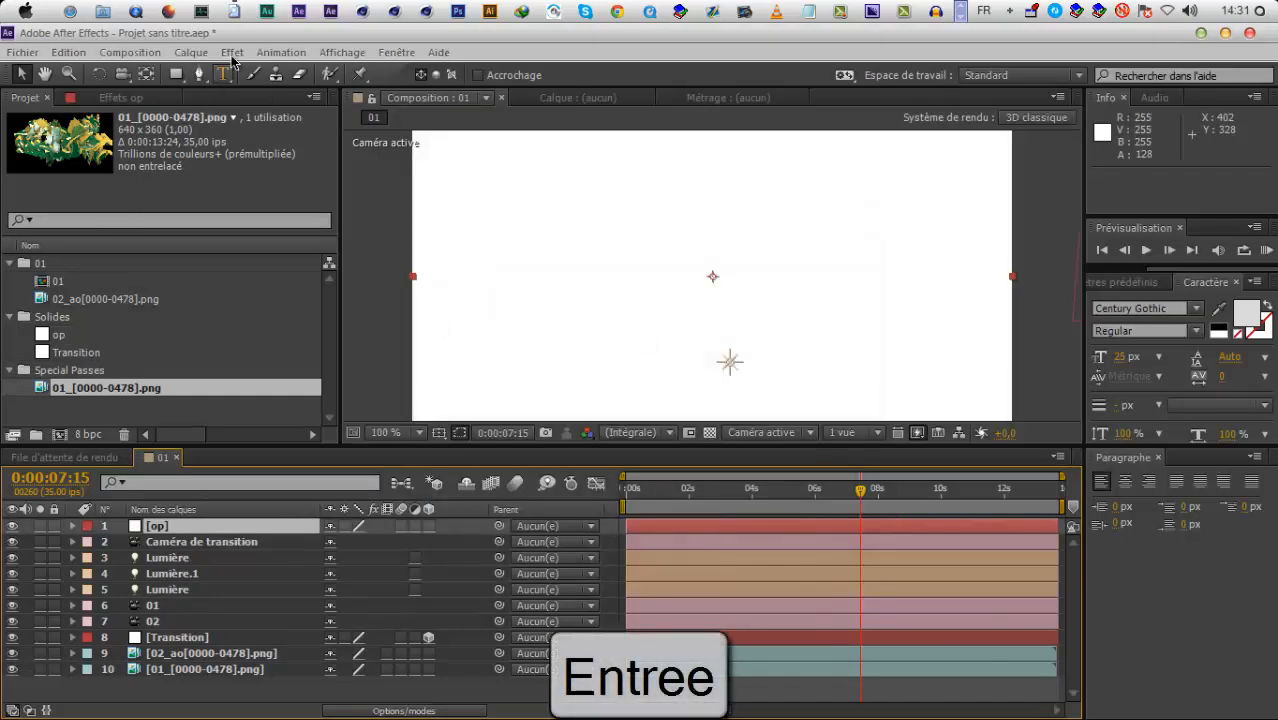
Apply Video Copilot Optical Flares to the op solid and hide the Editor and Stack panels in its options
click(231, 52)
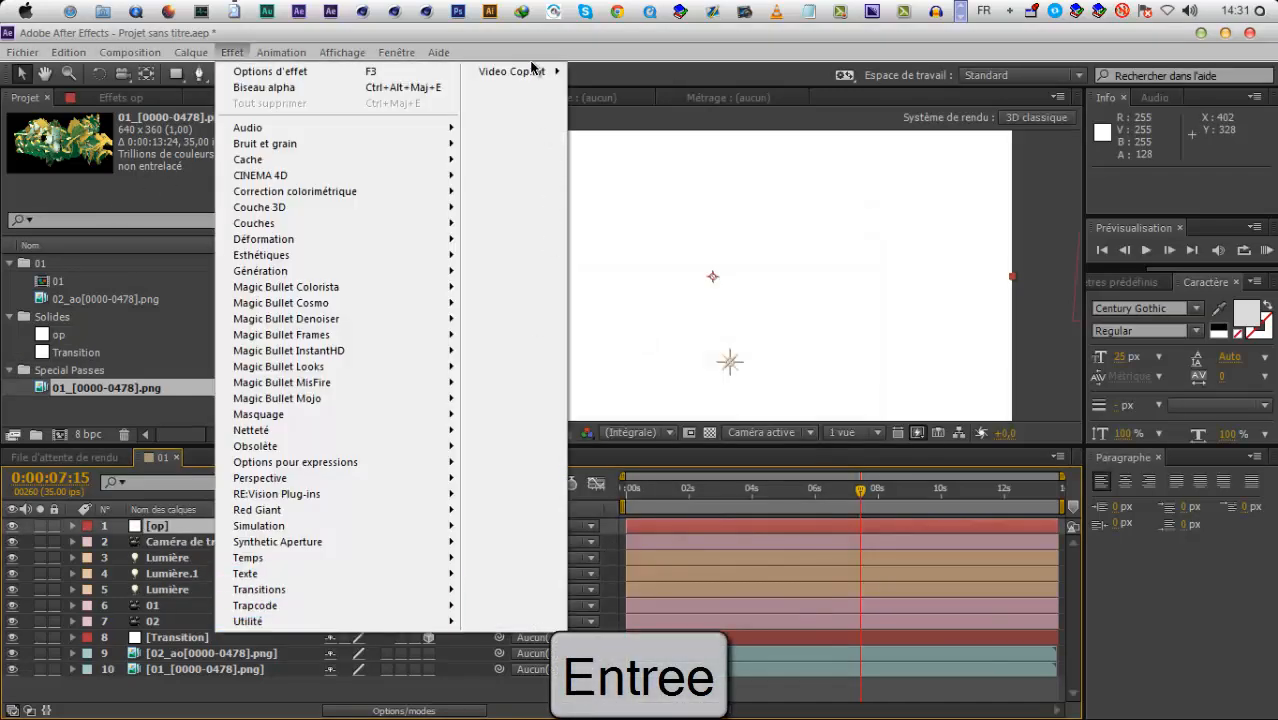
mouse_move(531, 70)
click(612, 81)
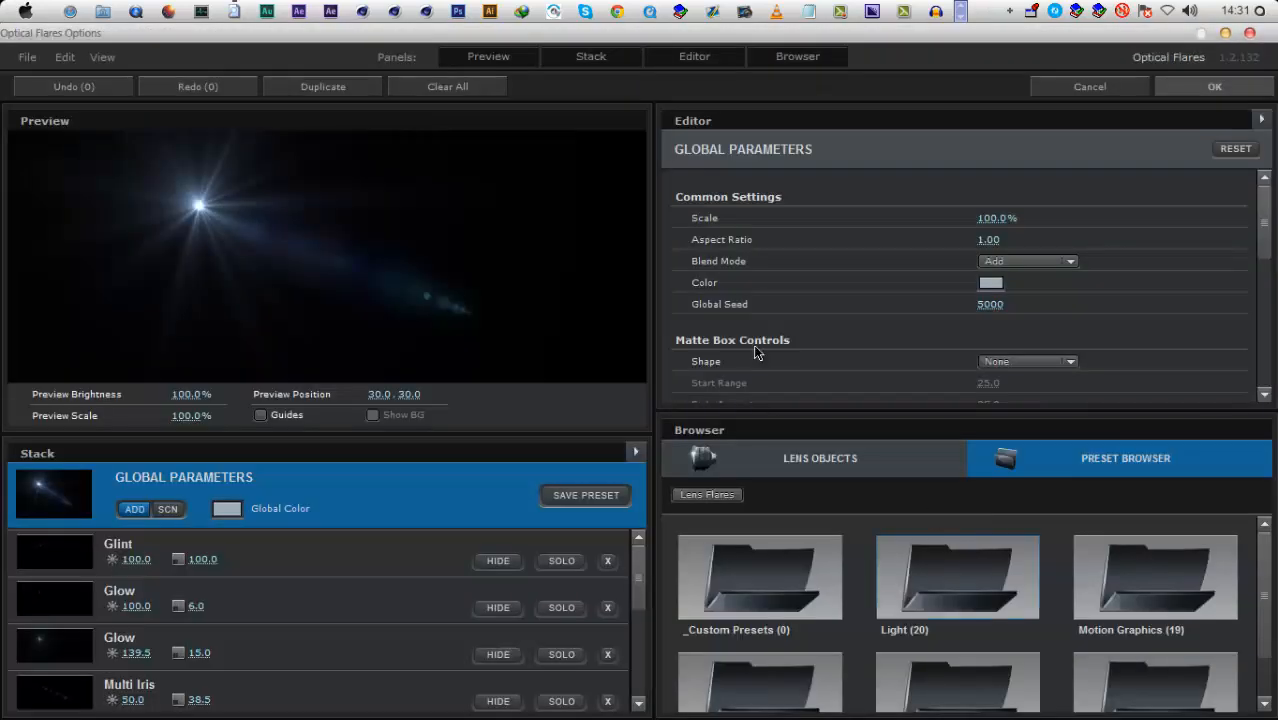
click(683, 60)
click(683, 60)
click(681, 61)
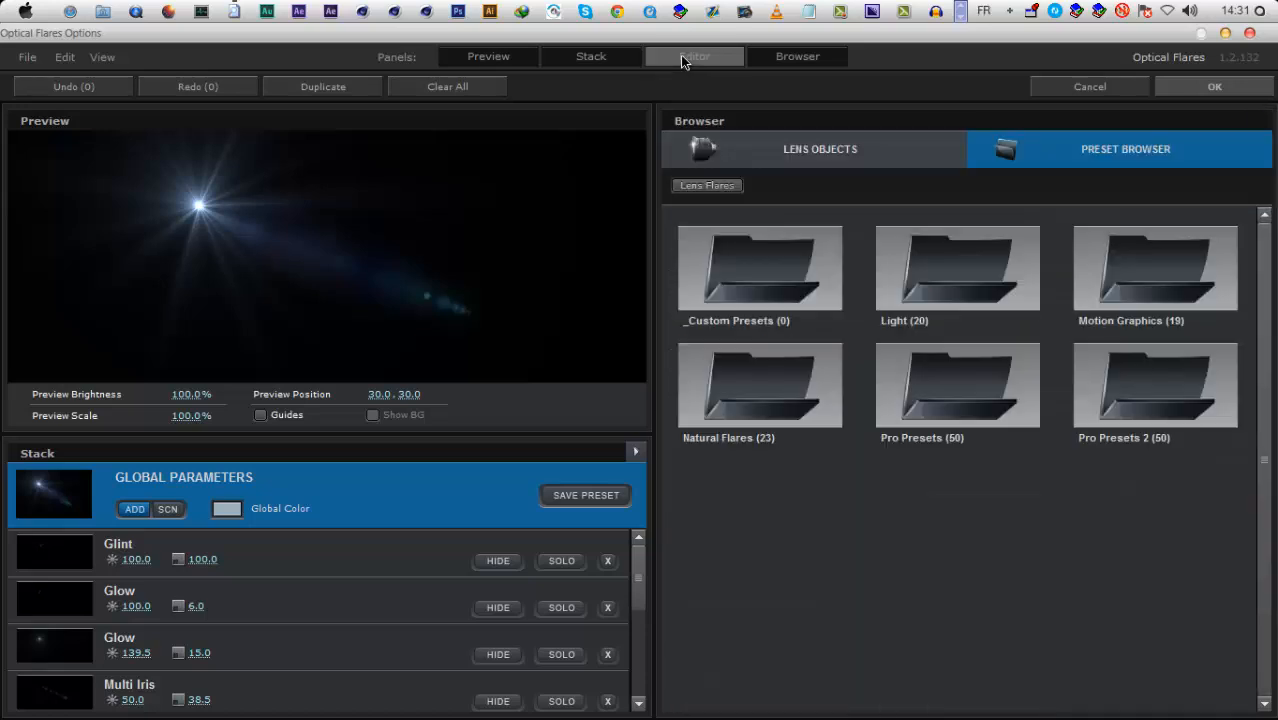
click(622, 57)
Browse the preset folders and add Cool Flare and Dirty Glass from Motion Graphics to the current flare
click(996, 274)
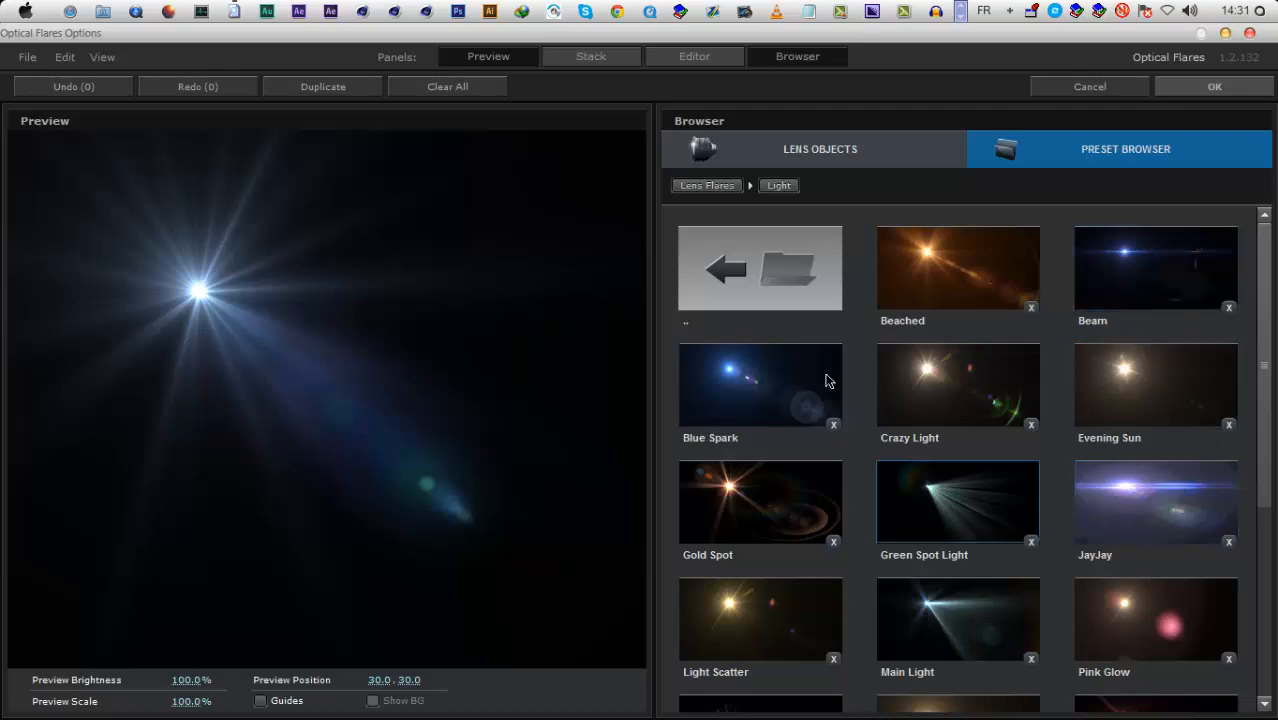
click(743, 256)
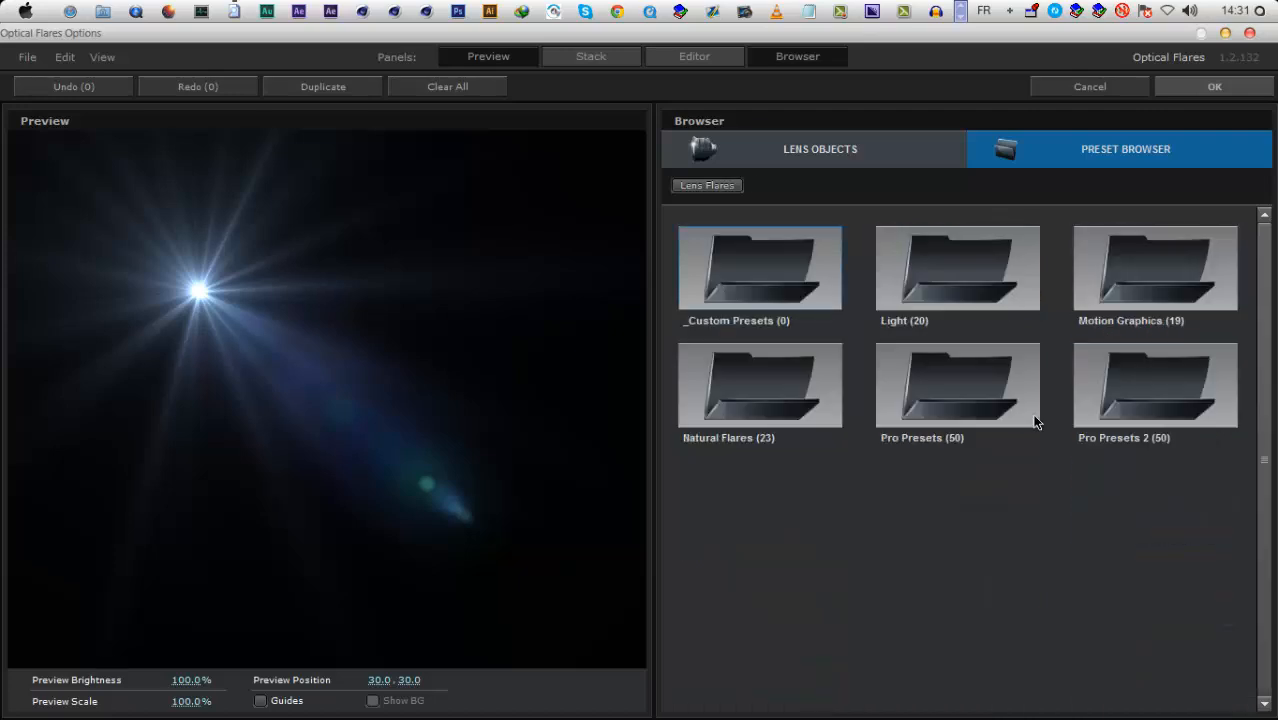
click(1120, 276)
right_click(1148, 391)
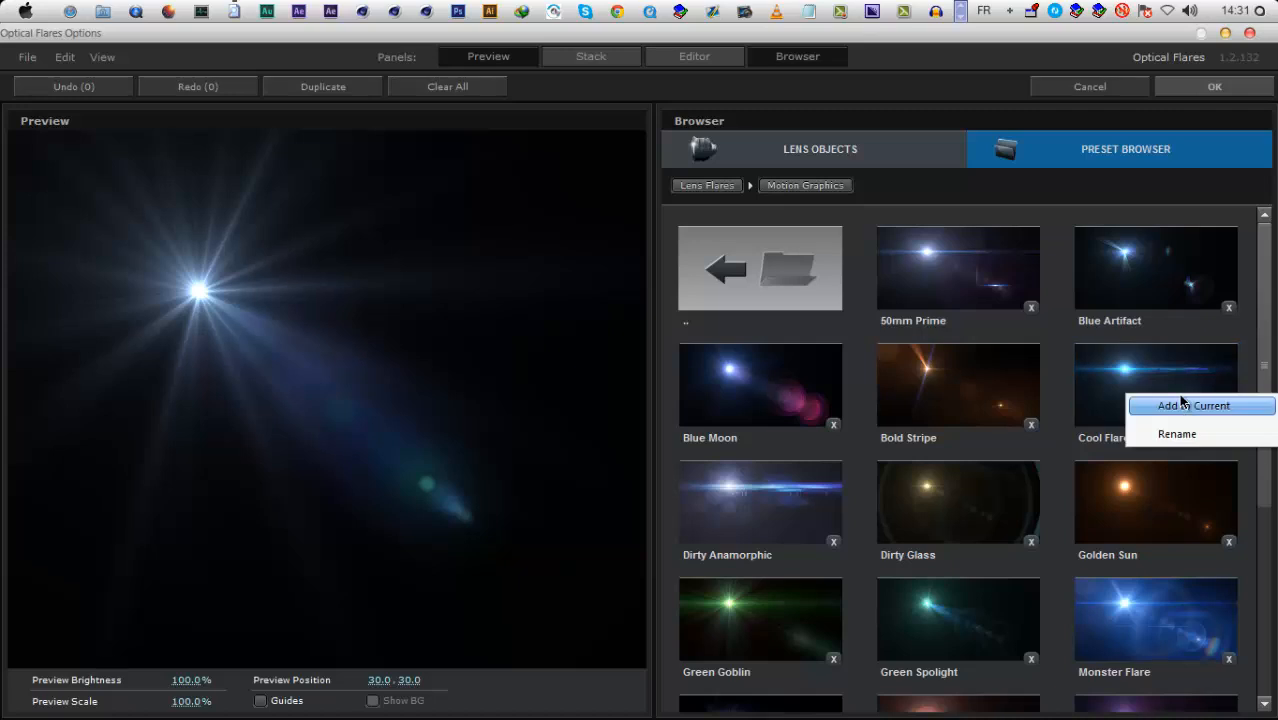
click(1168, 403)
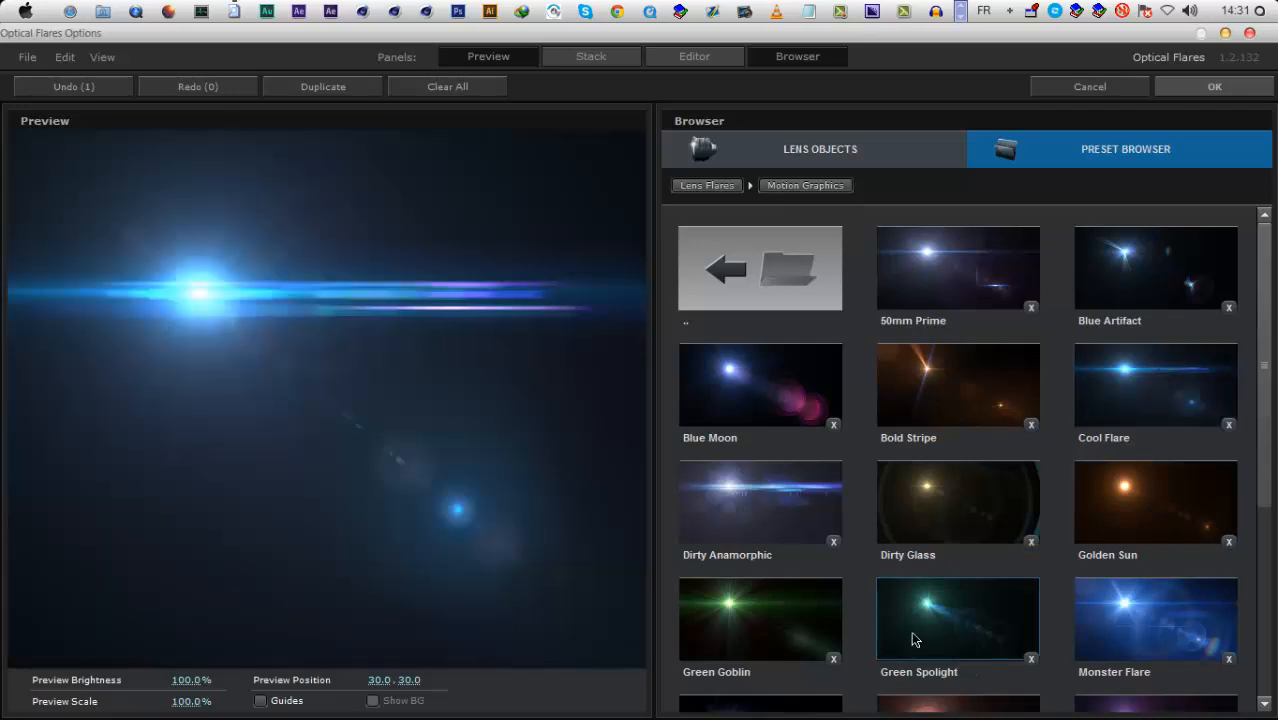
right_click(941, 496)
click(958, 511)
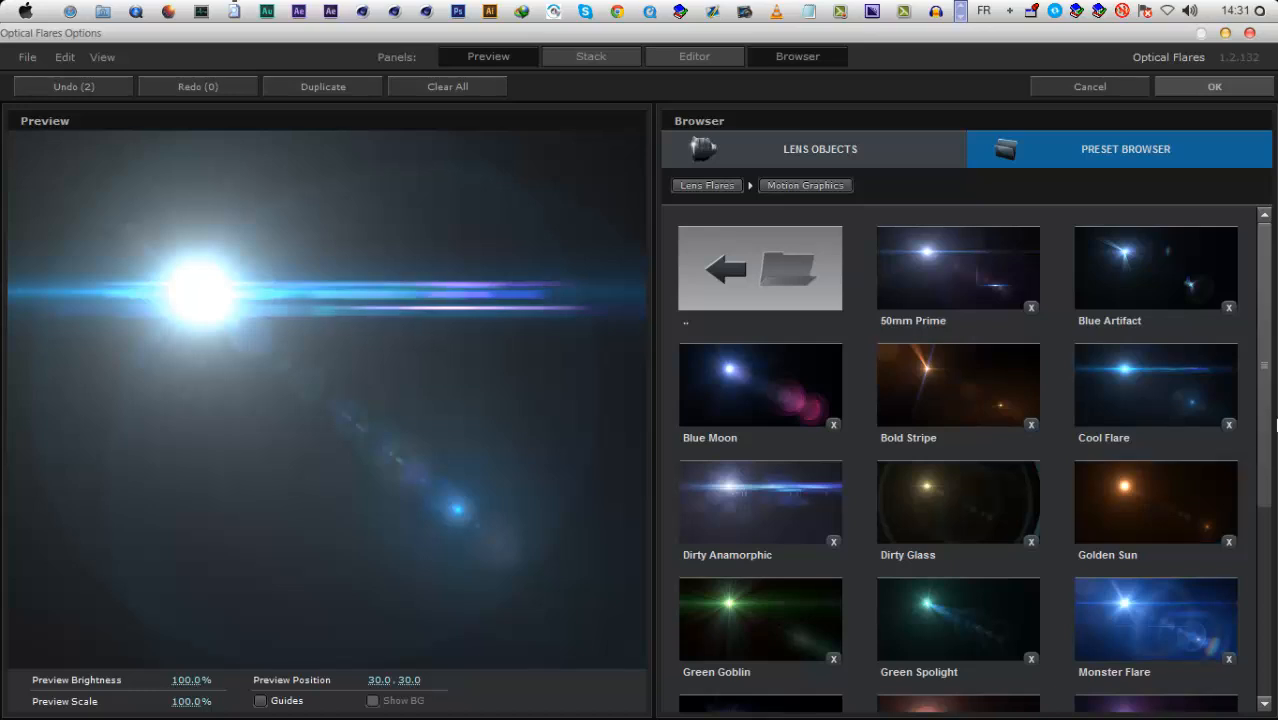
Add the Old School preset to the current flare and accept the flare options
mouse_move(1273, 470)
mouse_down()
mouse_move(1273, 620)
mouse_move(1273, 585)
mouse_move(1274, 600)
mouse_up()
scroll(948, 513, up, 2)
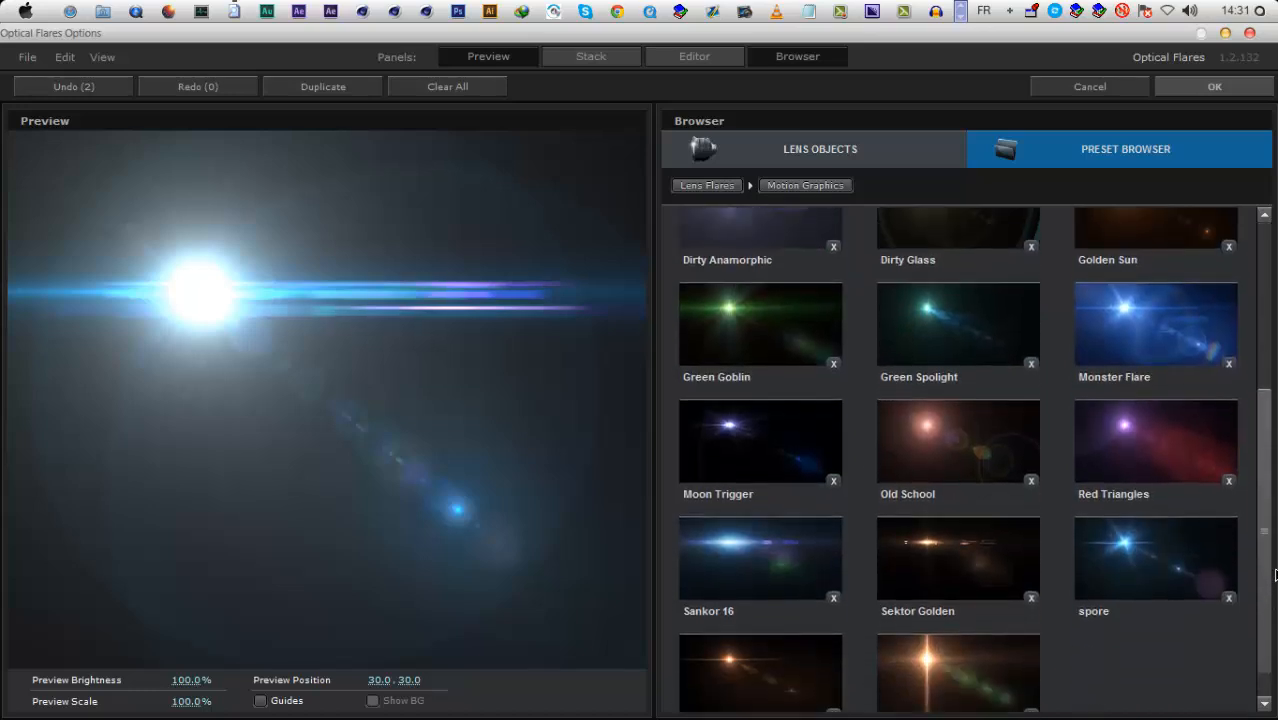
right_click(948, 513)
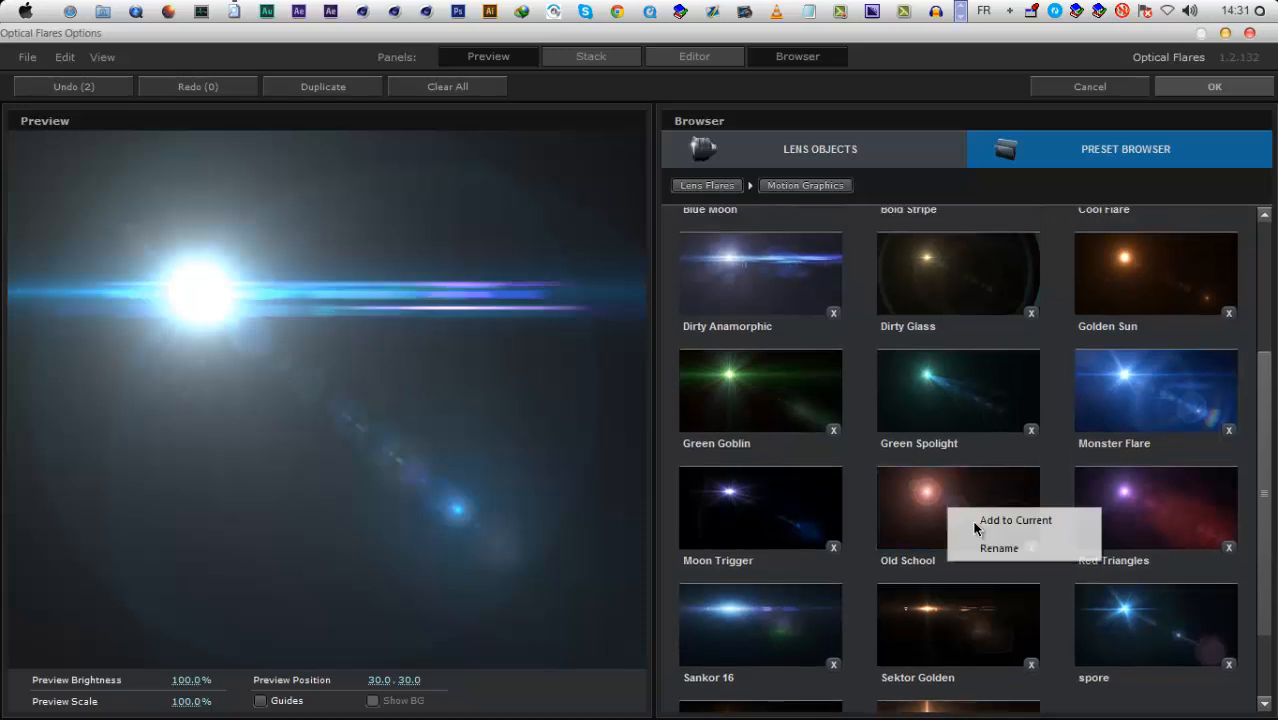
click(978, 521)
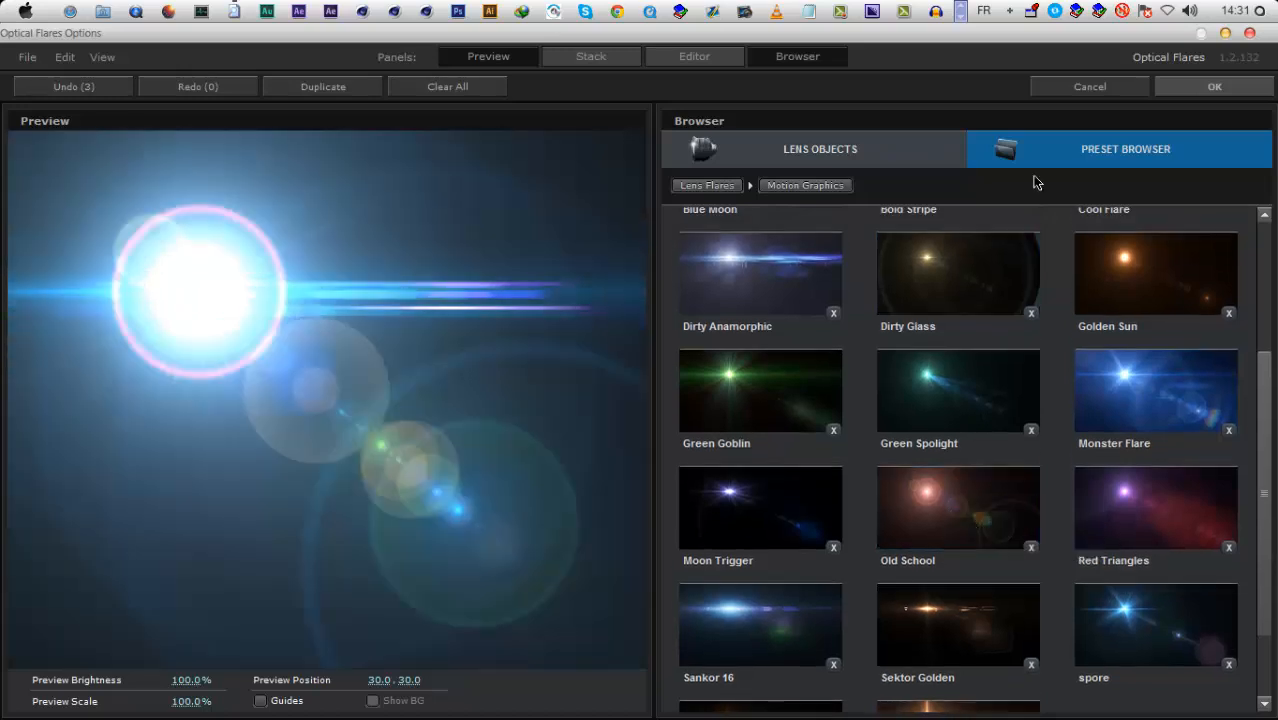
click(1206, 88)
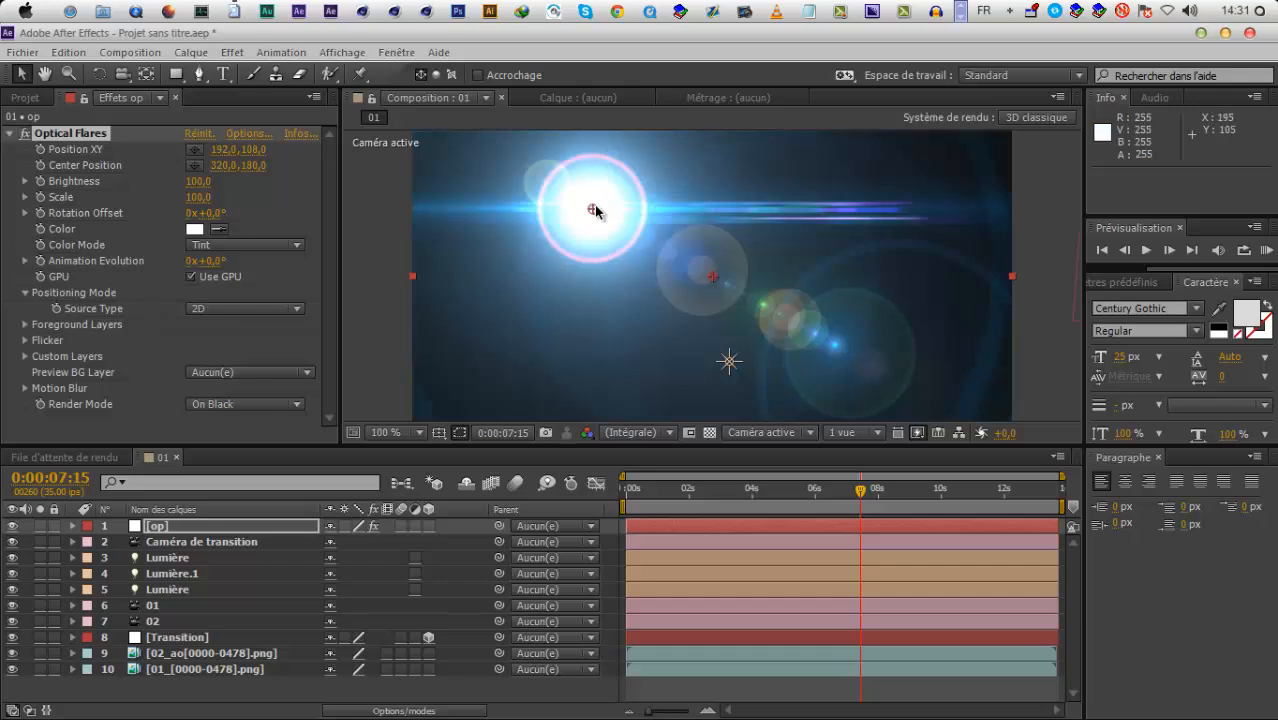
Place the flare's light at about 362, 310 and its center position at about 32, 304
drag(593, 209, 748, 392)
drag(712, 284, 997, 271)
drag(633, 273, 442, 392)
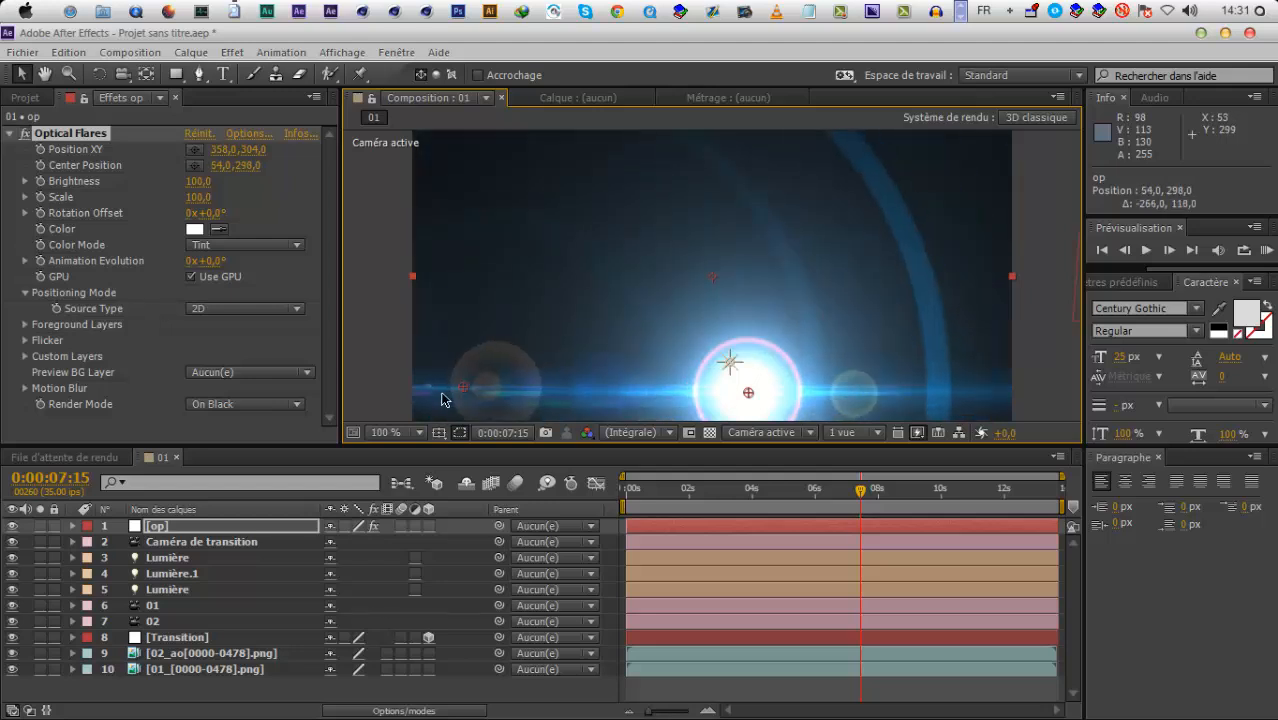
drag(760, 395, 764, 401)
Move the op layer below all other layers and tint its flare with a dark green sampled from the image
drag(166, 530, 300, 690)
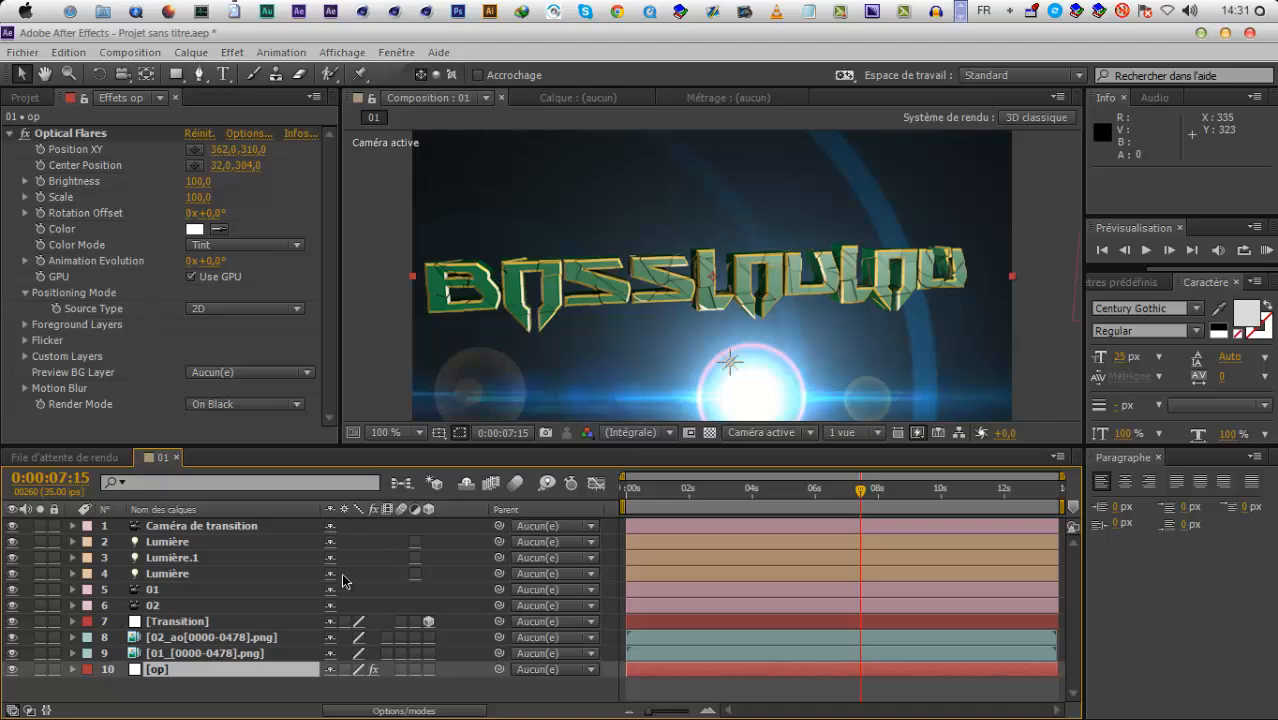
click(219, 230)
click(443, 338)
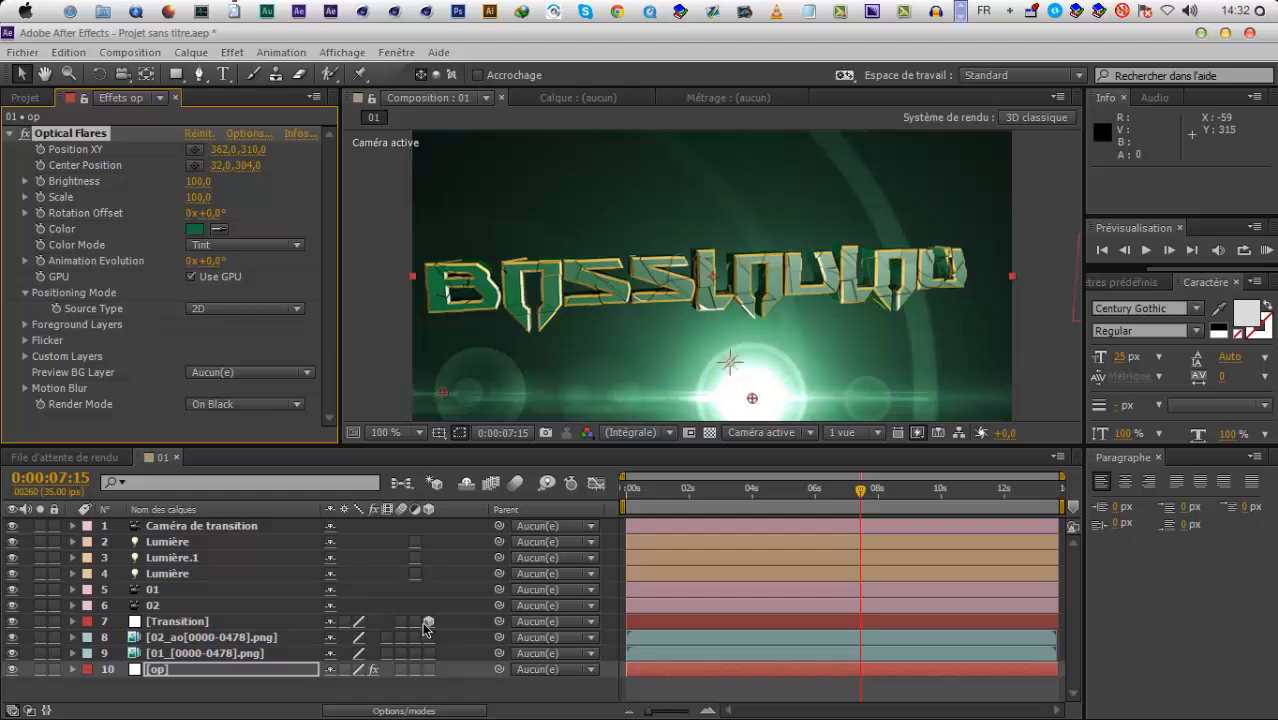
Apply the Niveaux effect to the 01_[0000-0478].png layer and raise its gamma to 1.46
click(198, 650)
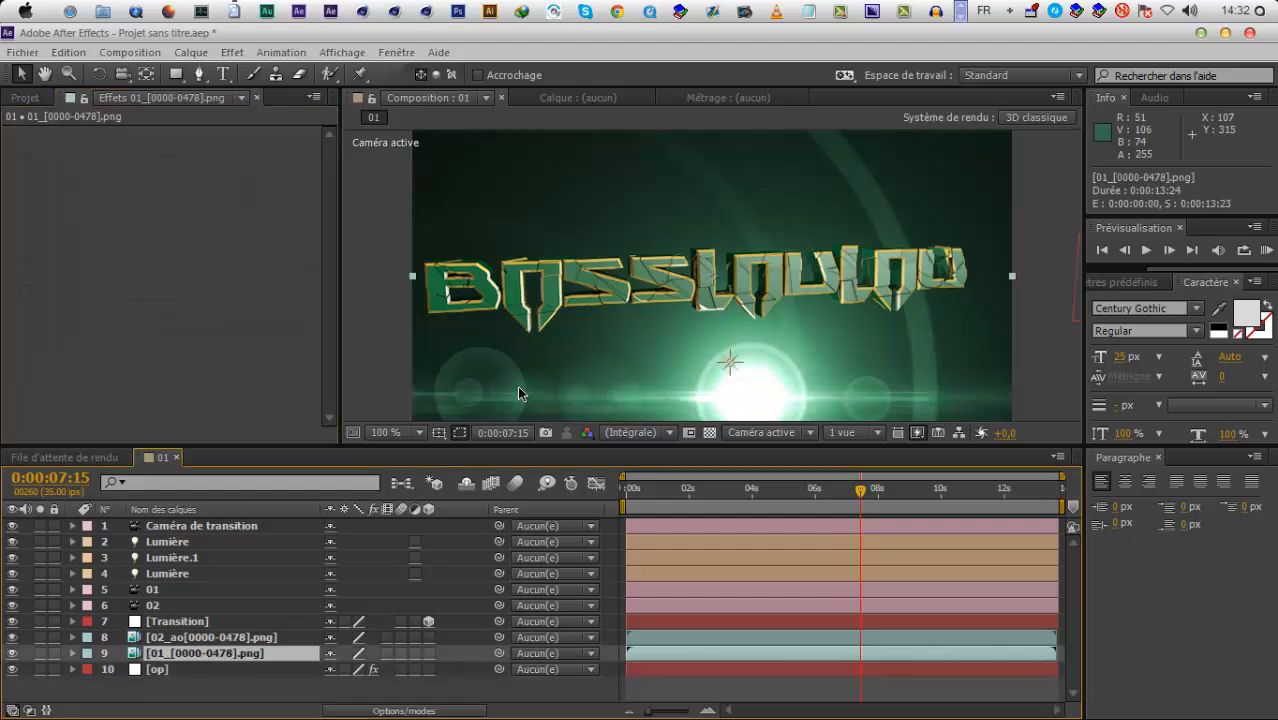
click(12, 637)
right_click(226, 296)
mouse_move(400, 305)
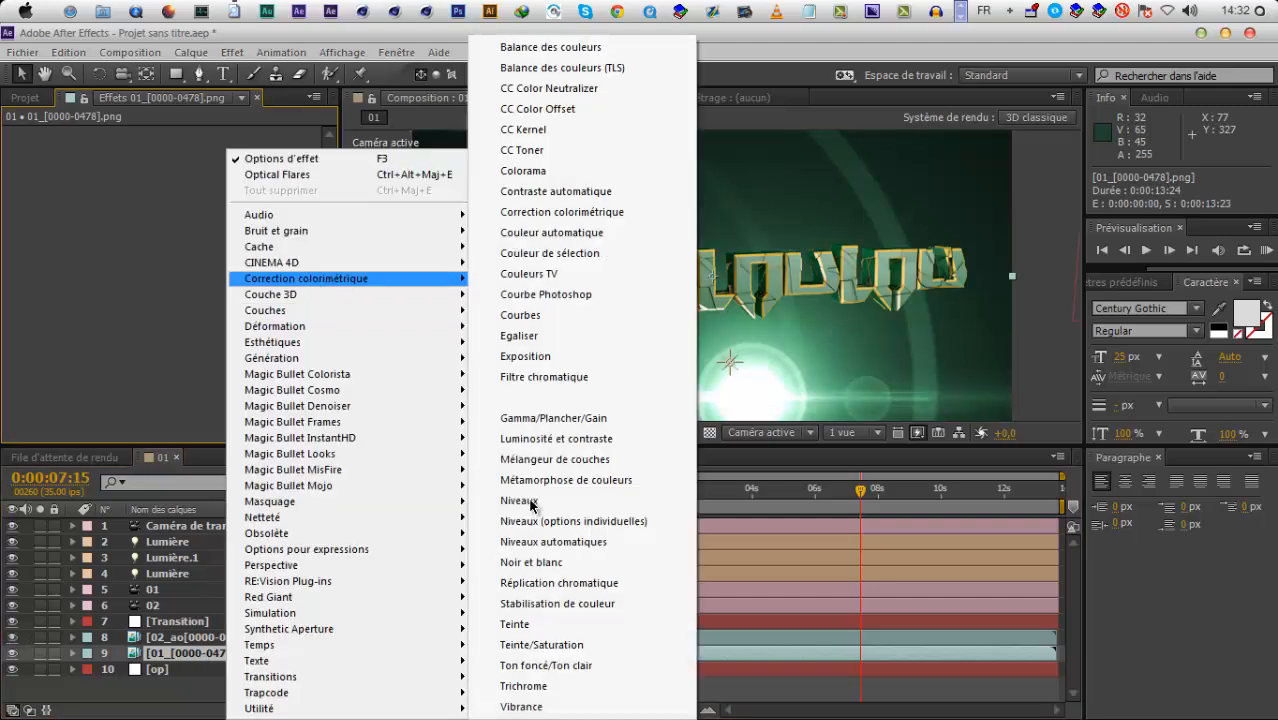
click(530, 507)
drag(176, 242, 143, 250)
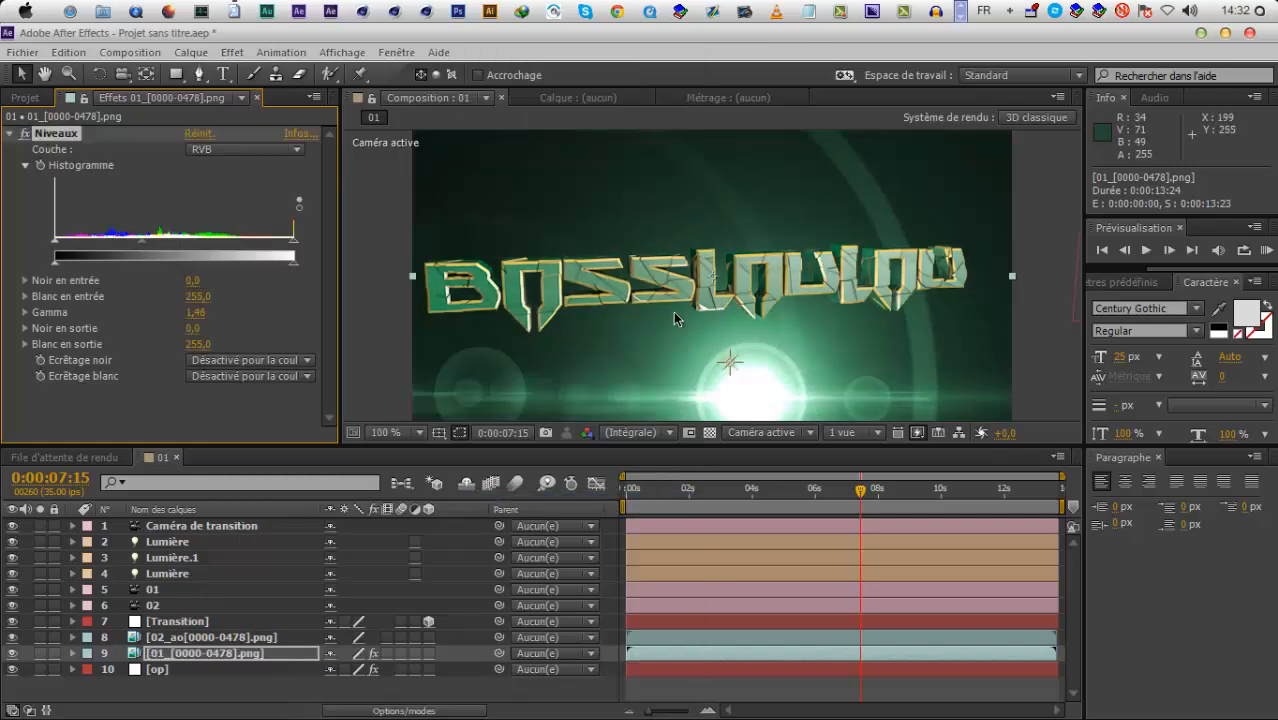
Go to 0:00:03:15 and create a full-frame solid layer named par
click(733, 491)
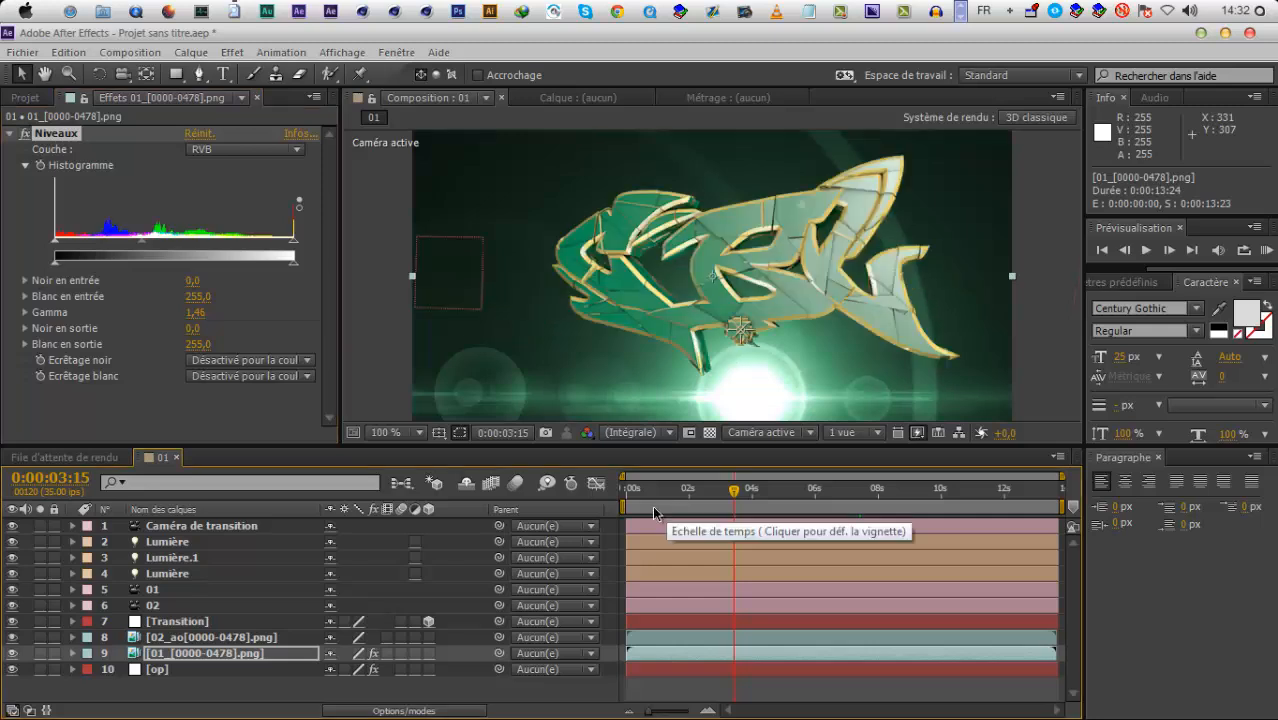
right_click(233, 685)
mouse_move(320, 490)
click(605, 531)
text(par)
key(Return)
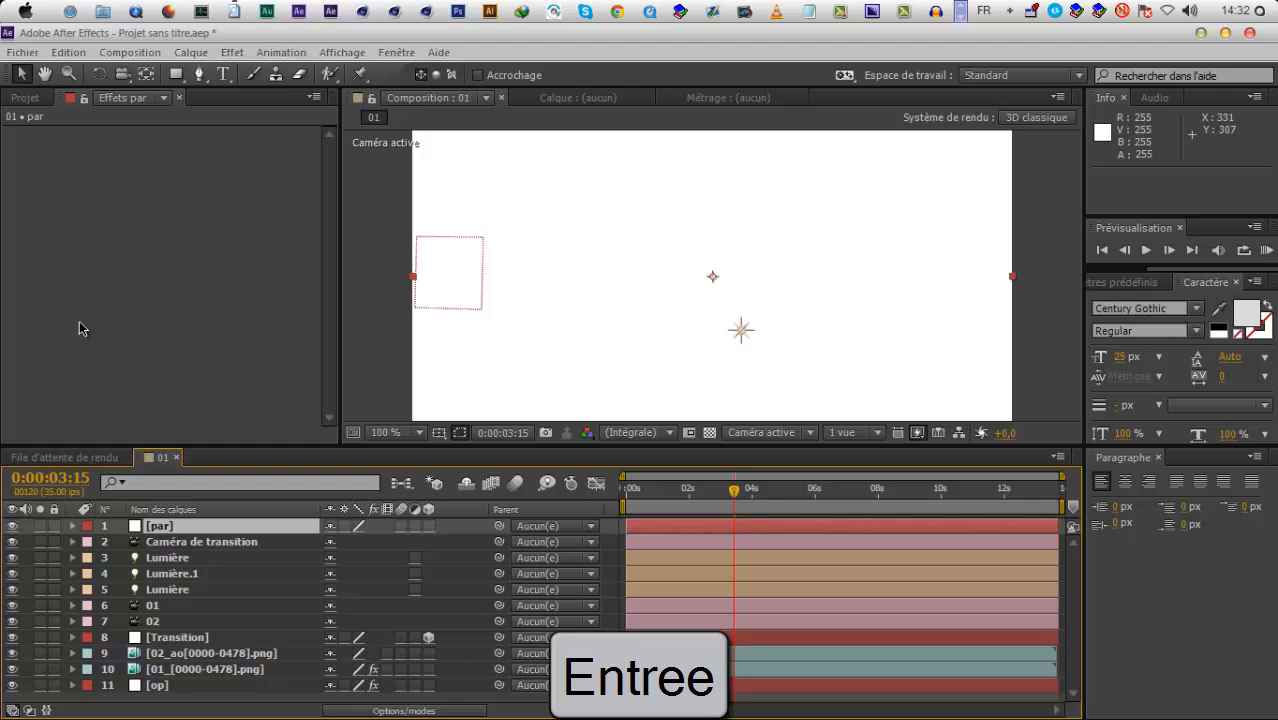
Apply the Trapcode Particular effect to the par solid
right_click(80, 329)
mouse_move(265, 693)
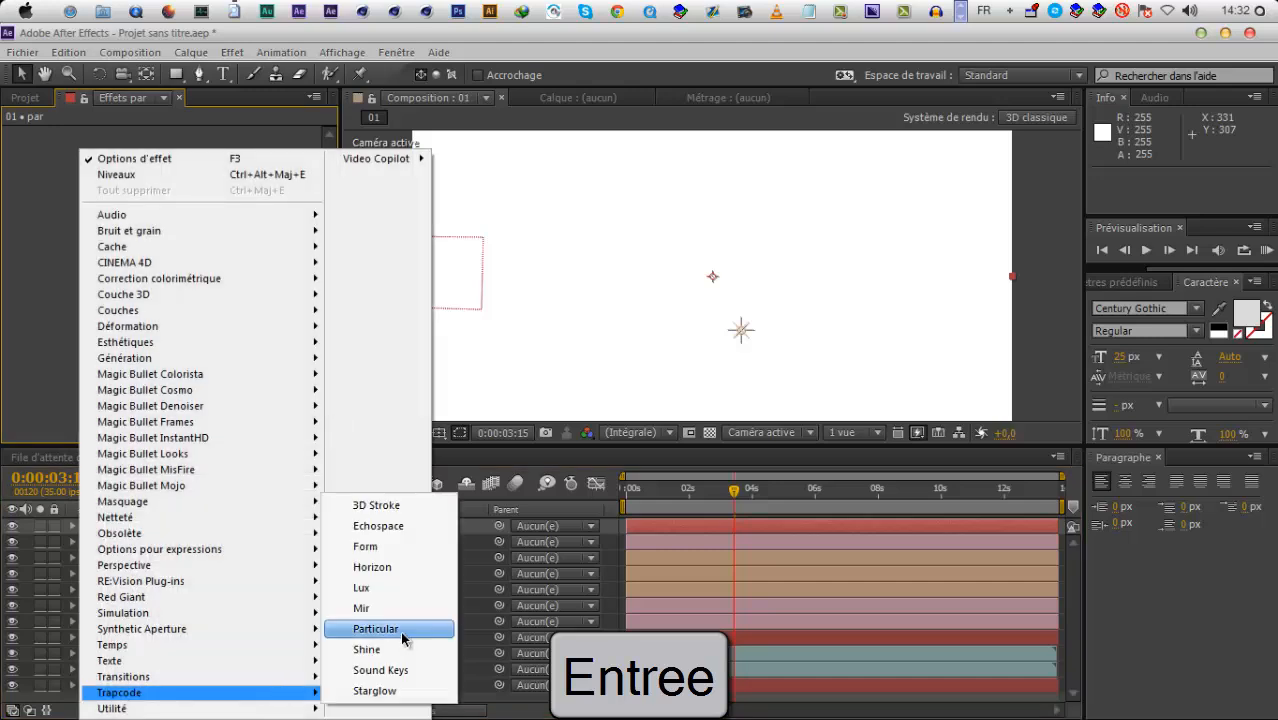
click(402, 556)
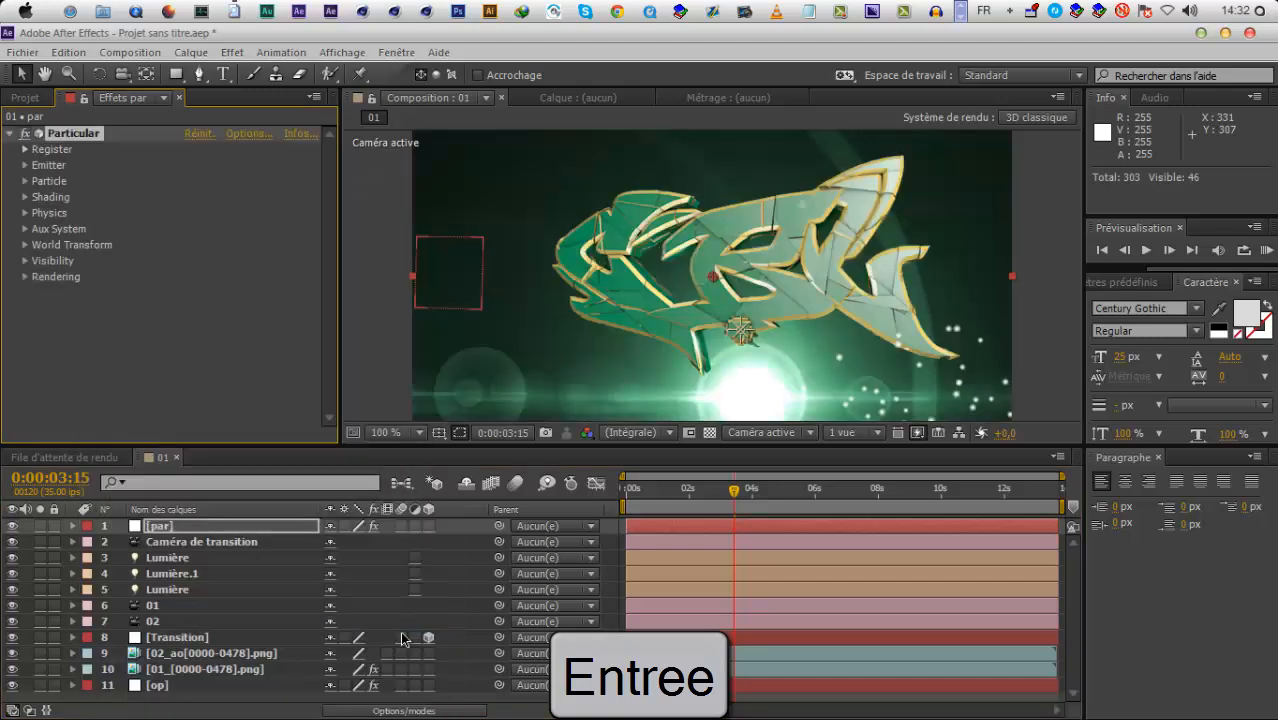
Set Particular's emitter Position XY to 0, 0 and change the Emitter Type to Box
click(22, 178)
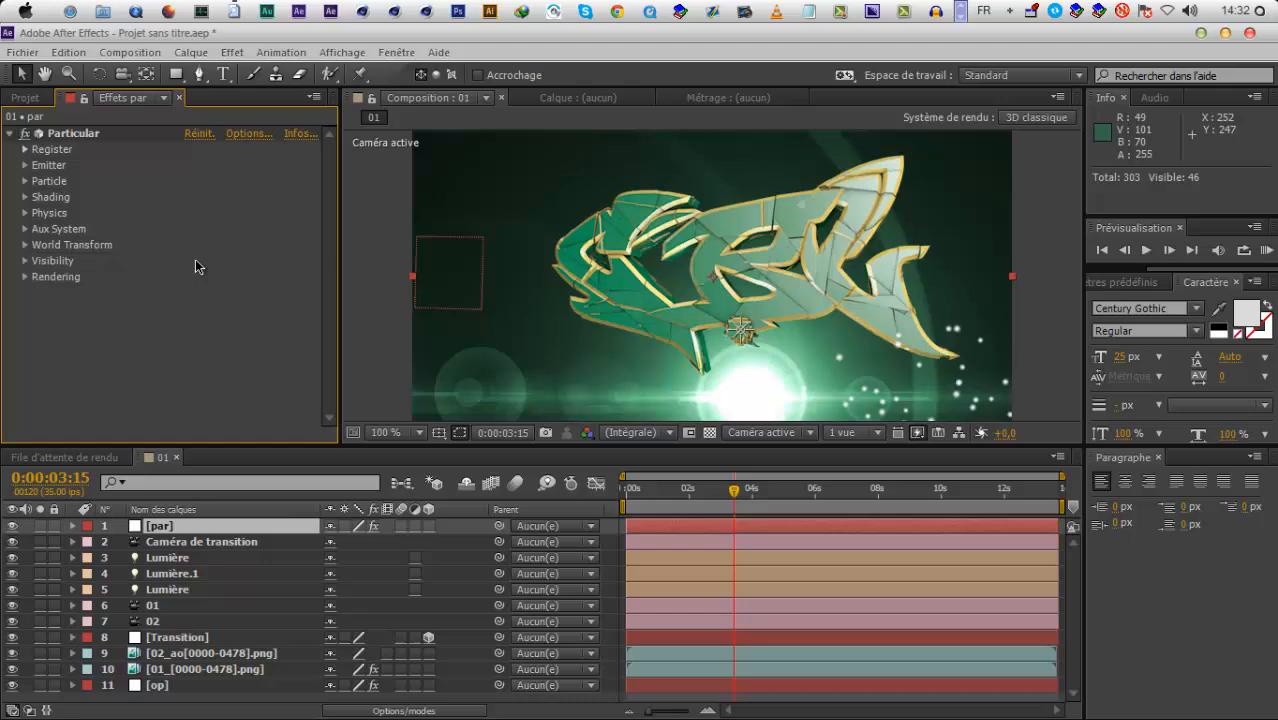
scroll(220, 180, down, 1)
click(219, 183)
text(0)
key(Return)
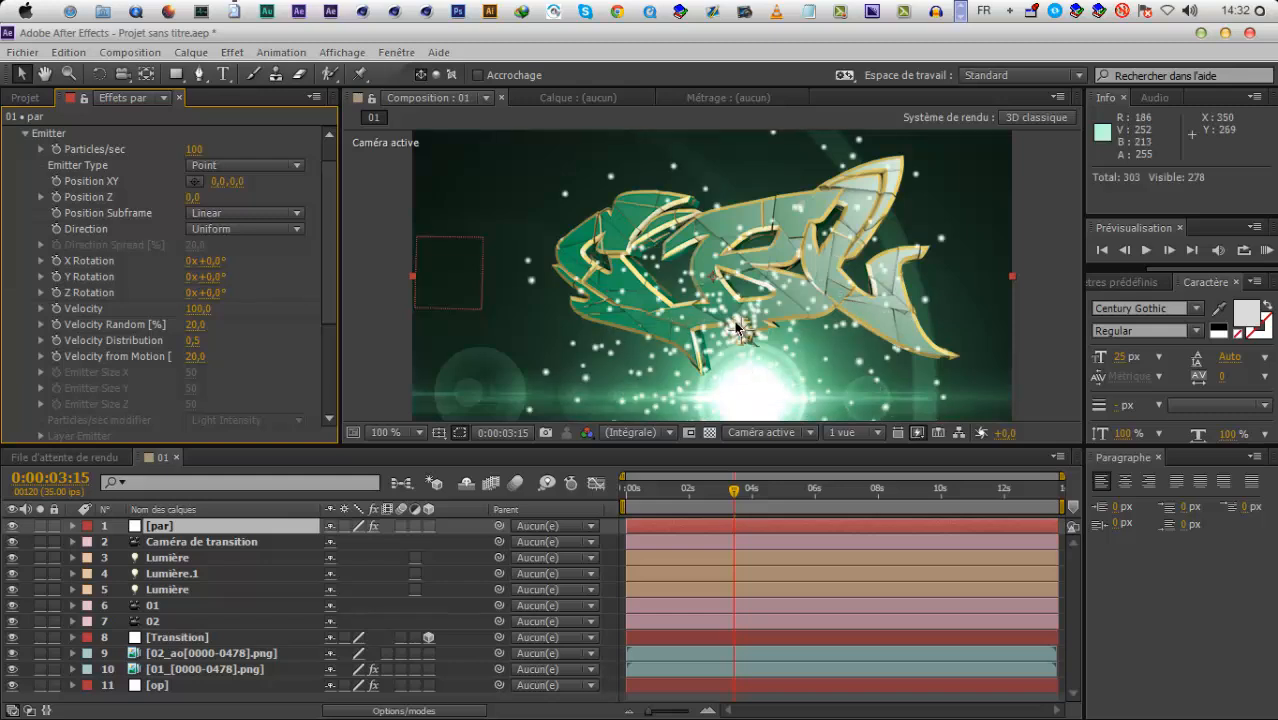
click(266, 166)
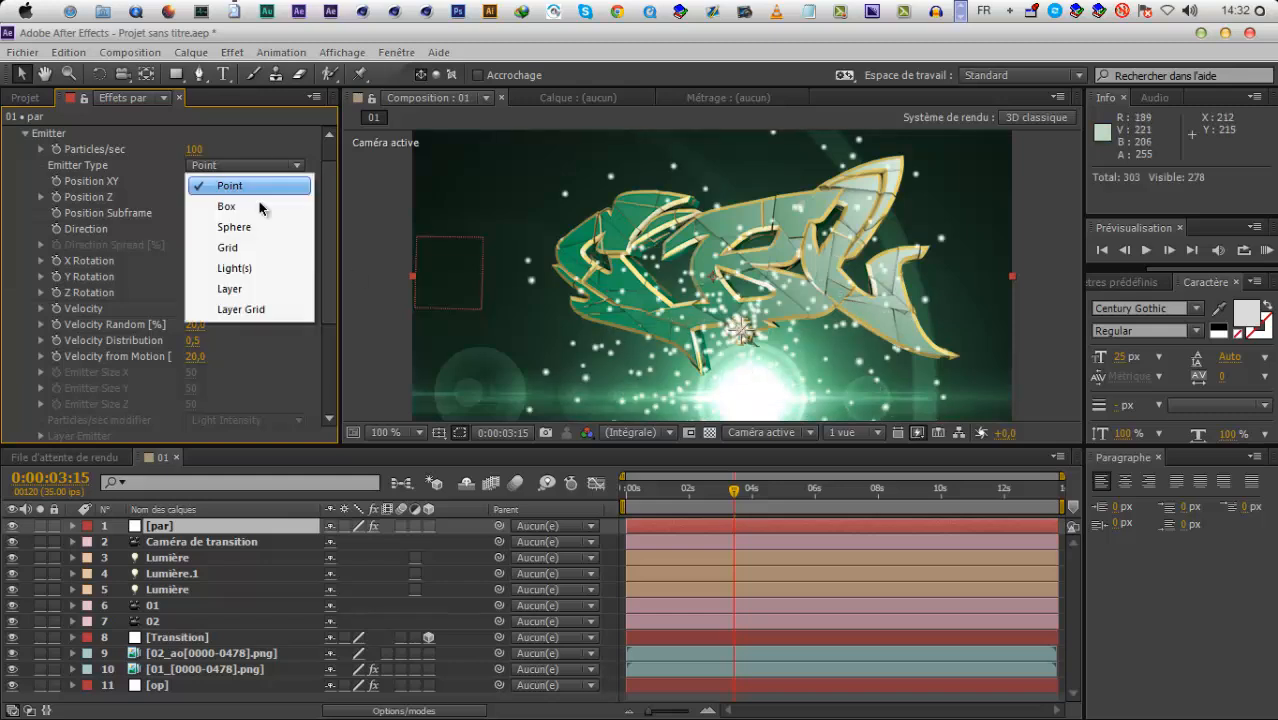
click(265, 203)
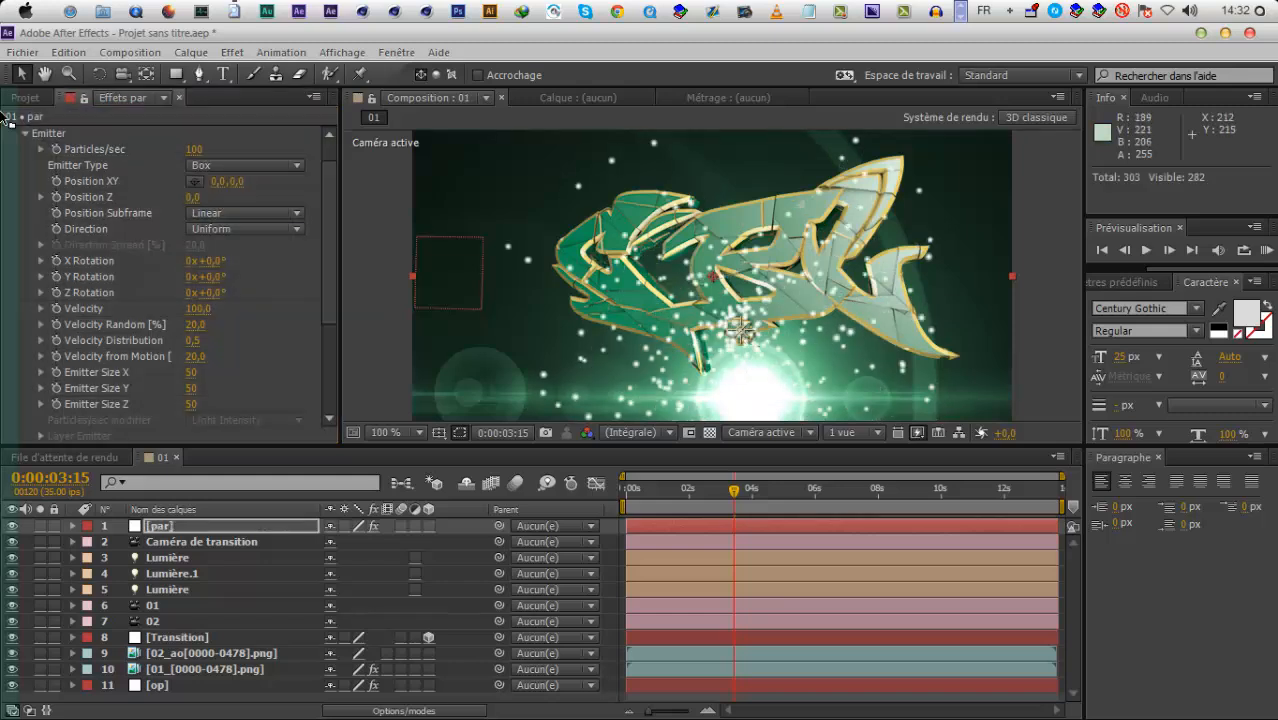
Separate the project panel from the effect controls to give the effect settings full height, and narrow it to a thin strip
click(25, 97)
drag(25, 97, 272, 315)
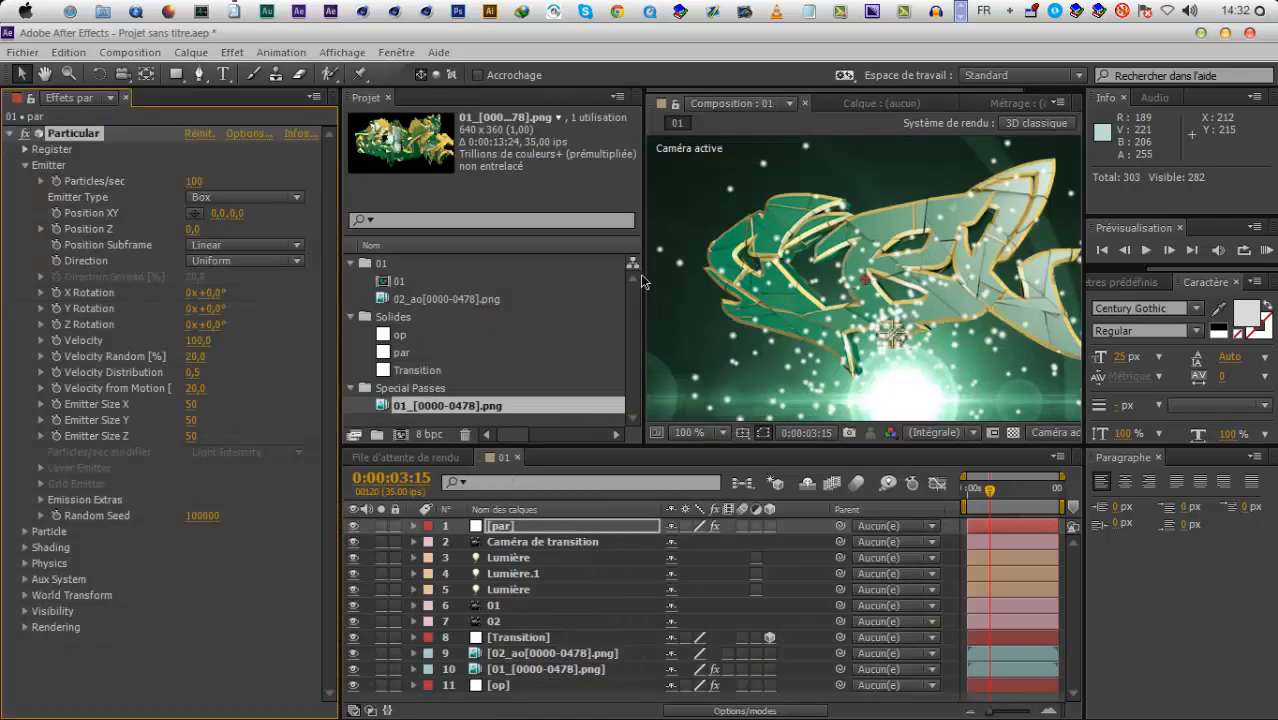
drag(641, 276, 358, 274)
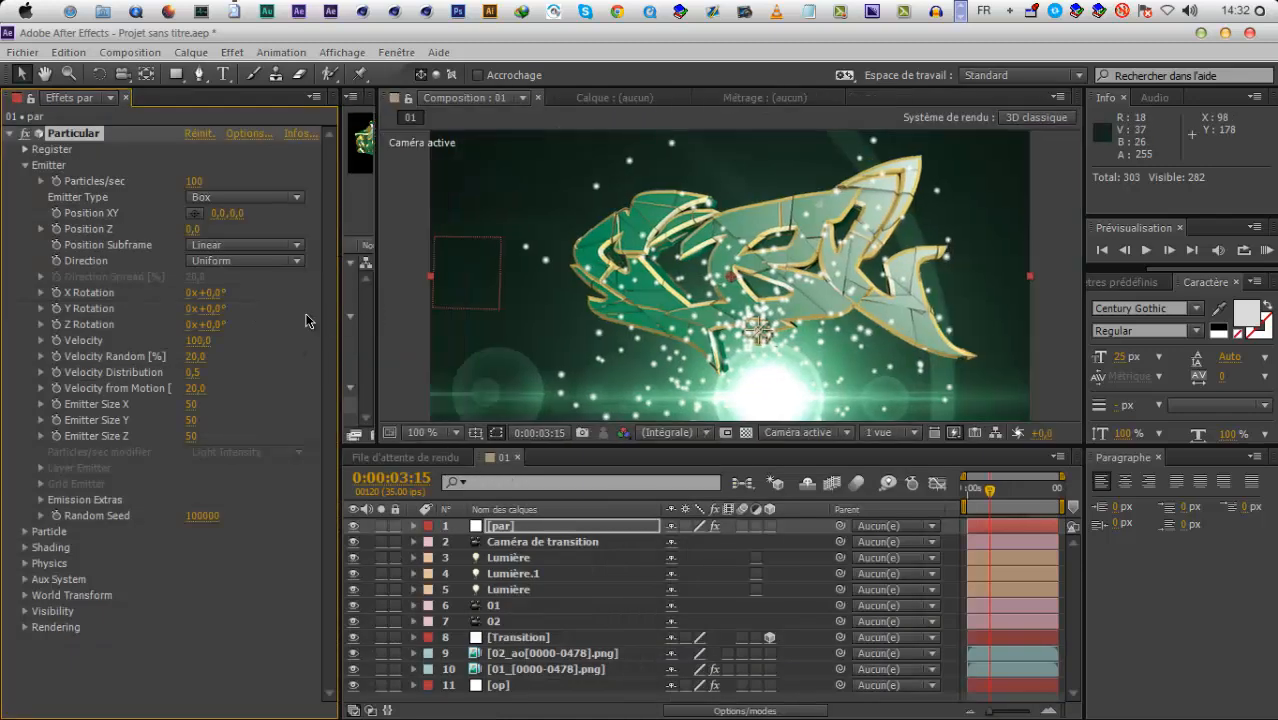
Enlarge the Particular emitter to size X 1555, Y 632 and Z 950, and set its Position Z to 620
drag(191, 404, 380, 396)
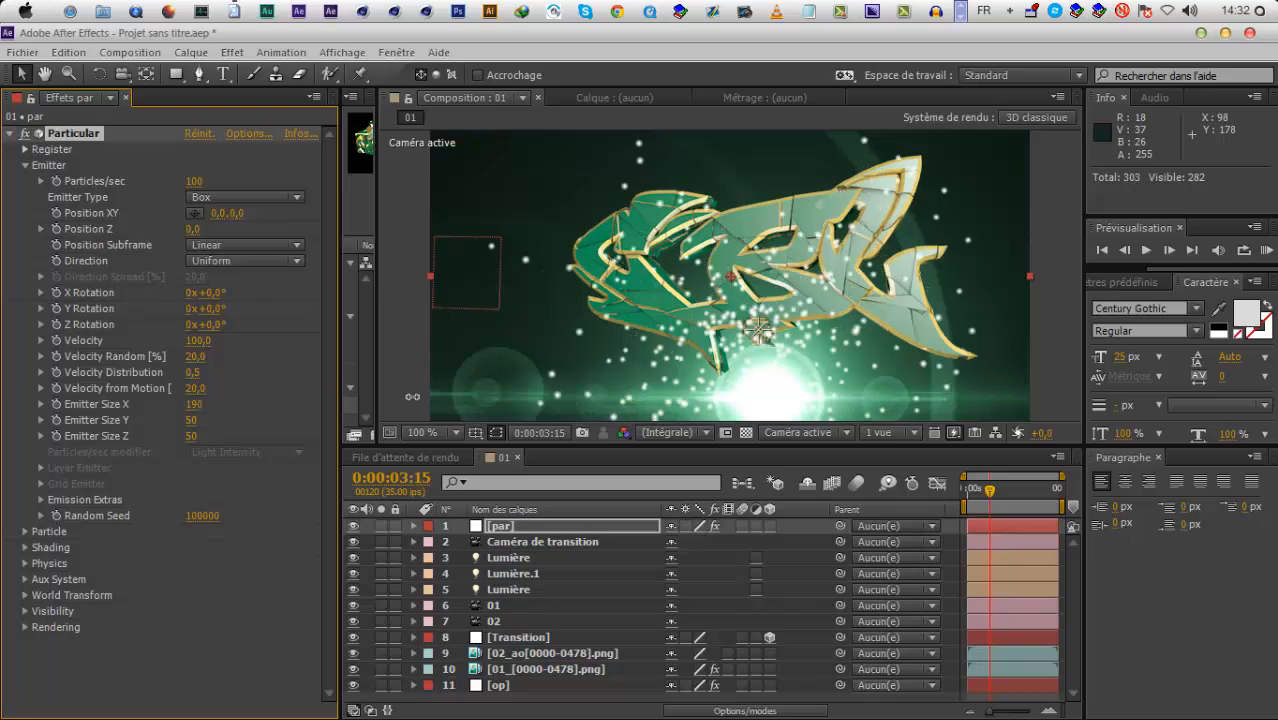
drag(210, 418, 300, 436)
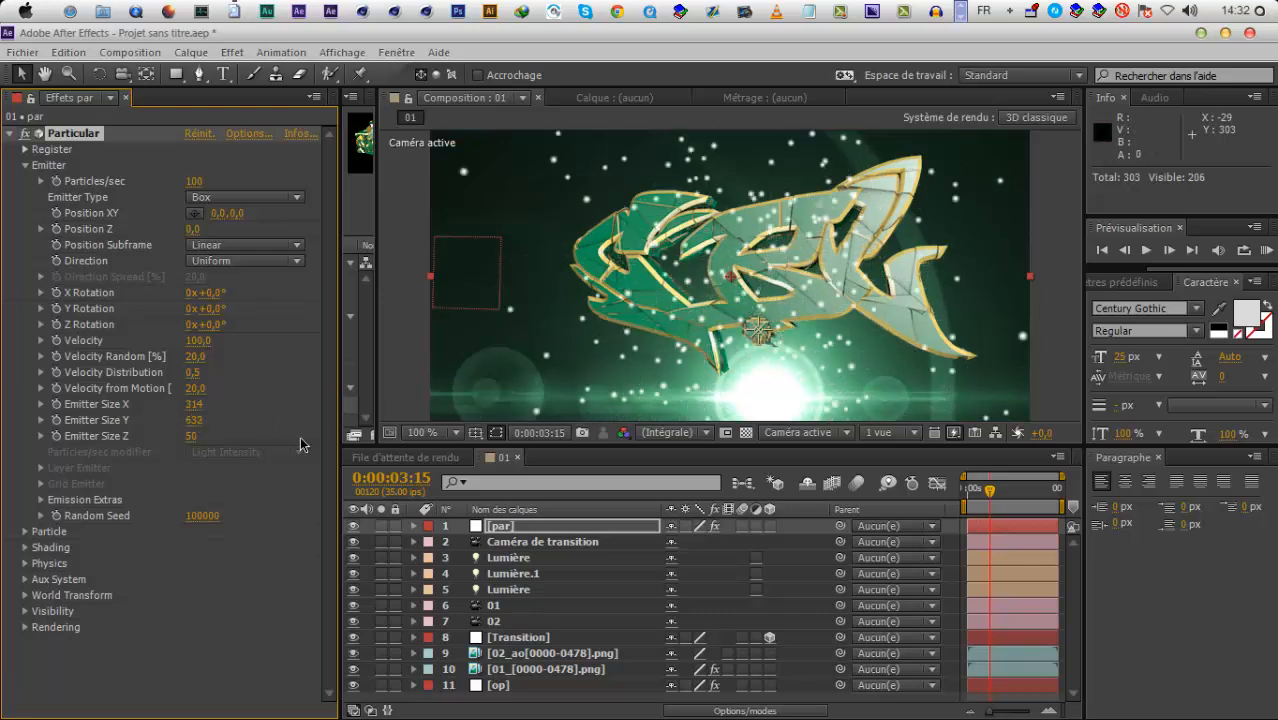
drag(197, 441, 287, 441)
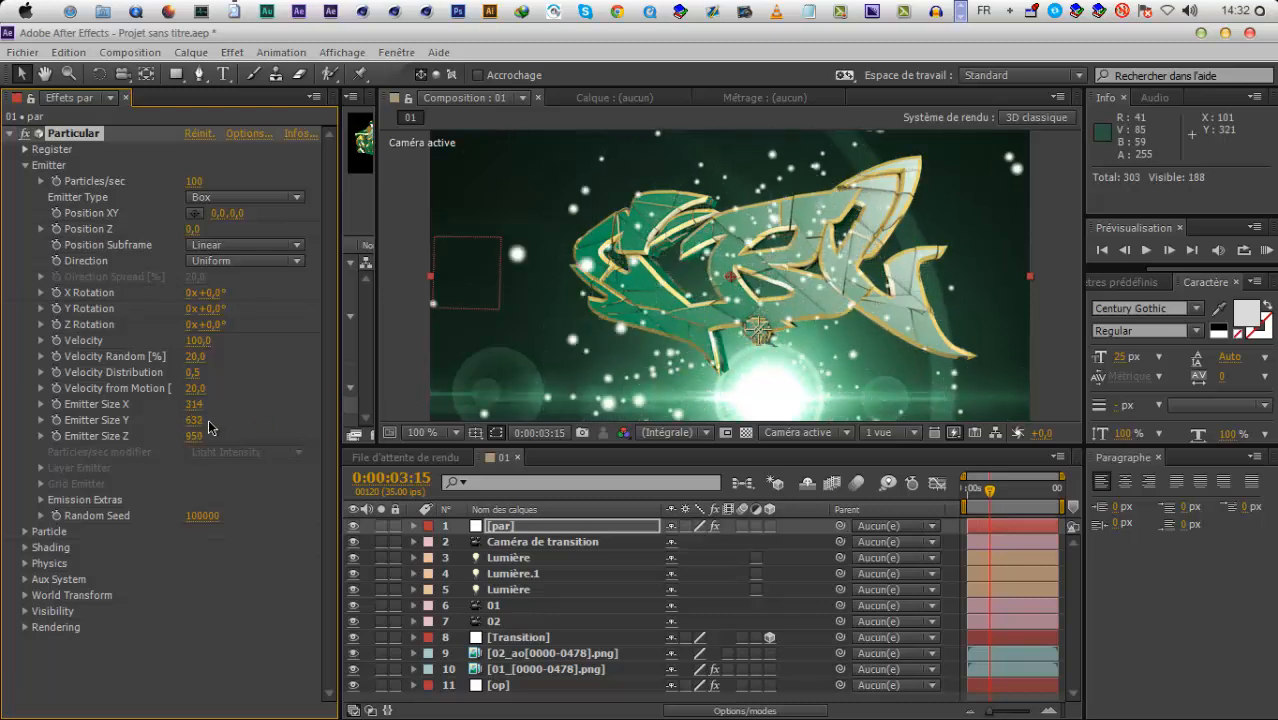
drag(194, 406, 400, 404)
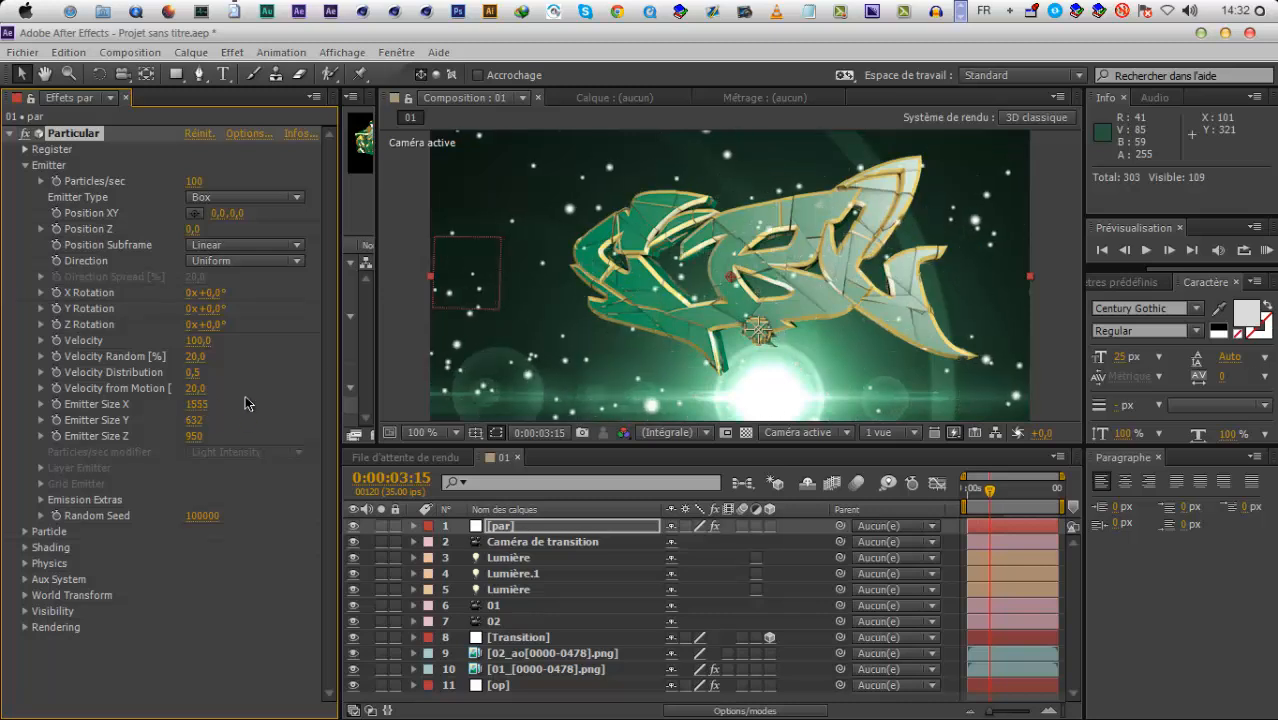
drag(224, 228, 100, 240)
Move the par layer directly above op and set its emitter size to X 3465, Y 1212 and Z 1074
drag(528, 526, 534, 678)
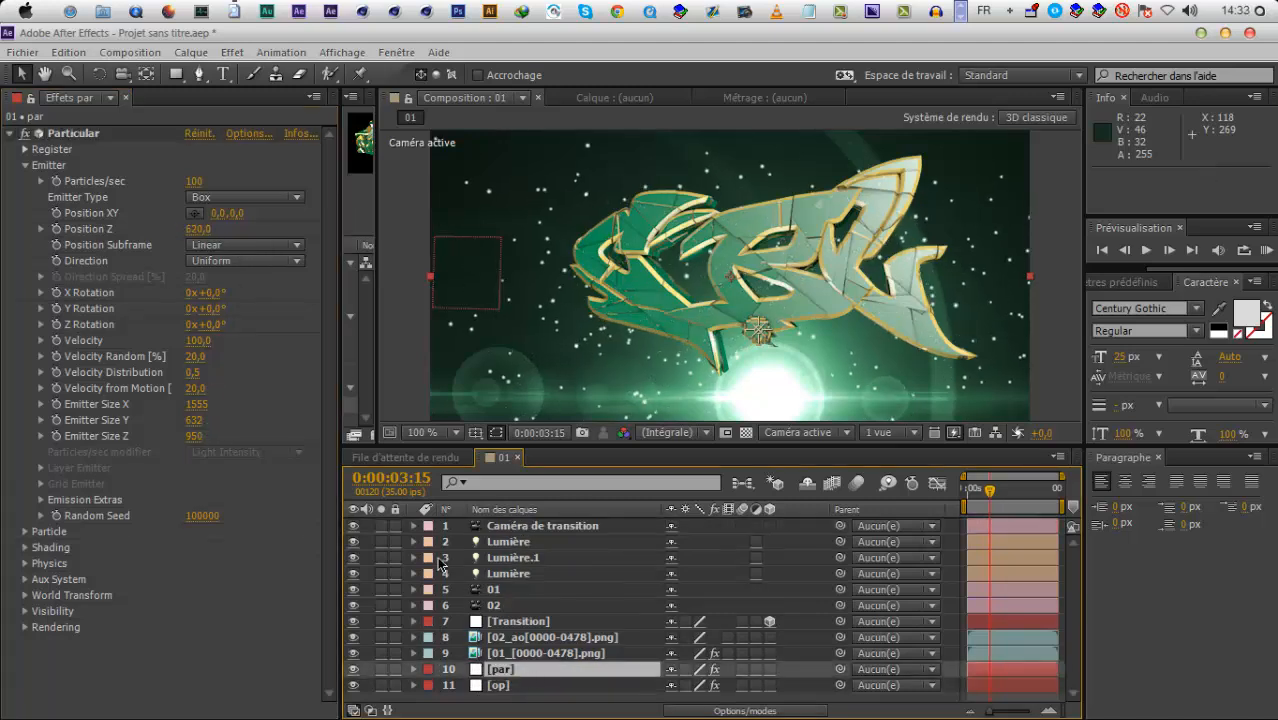
drag(195, 403, 310, 419)
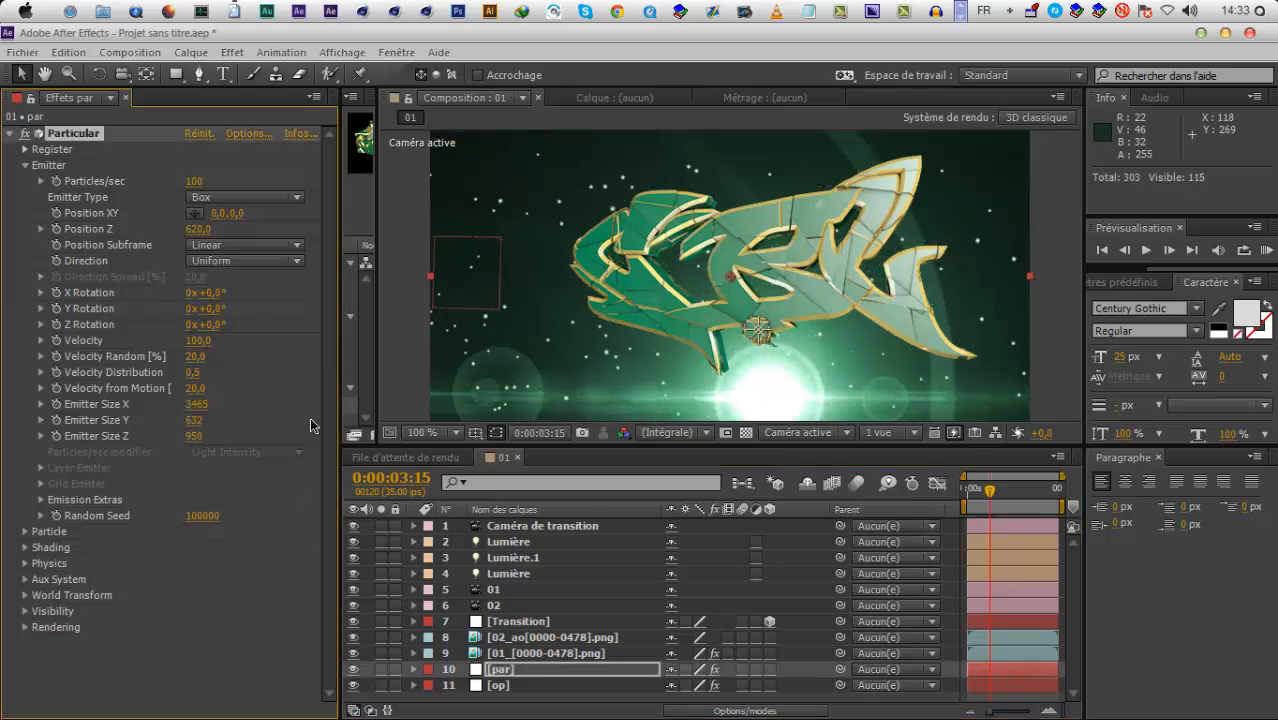
drag(188, 422, 328, 451)
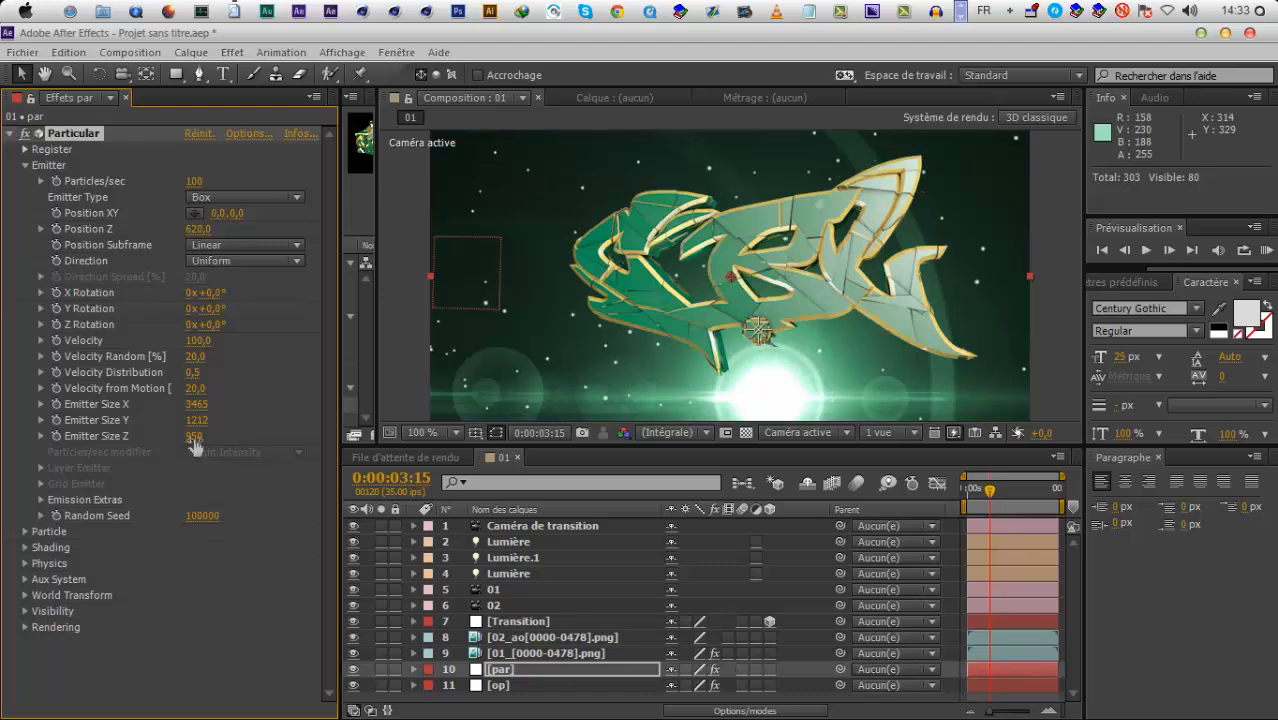
drag(190, 436, 36, 600)
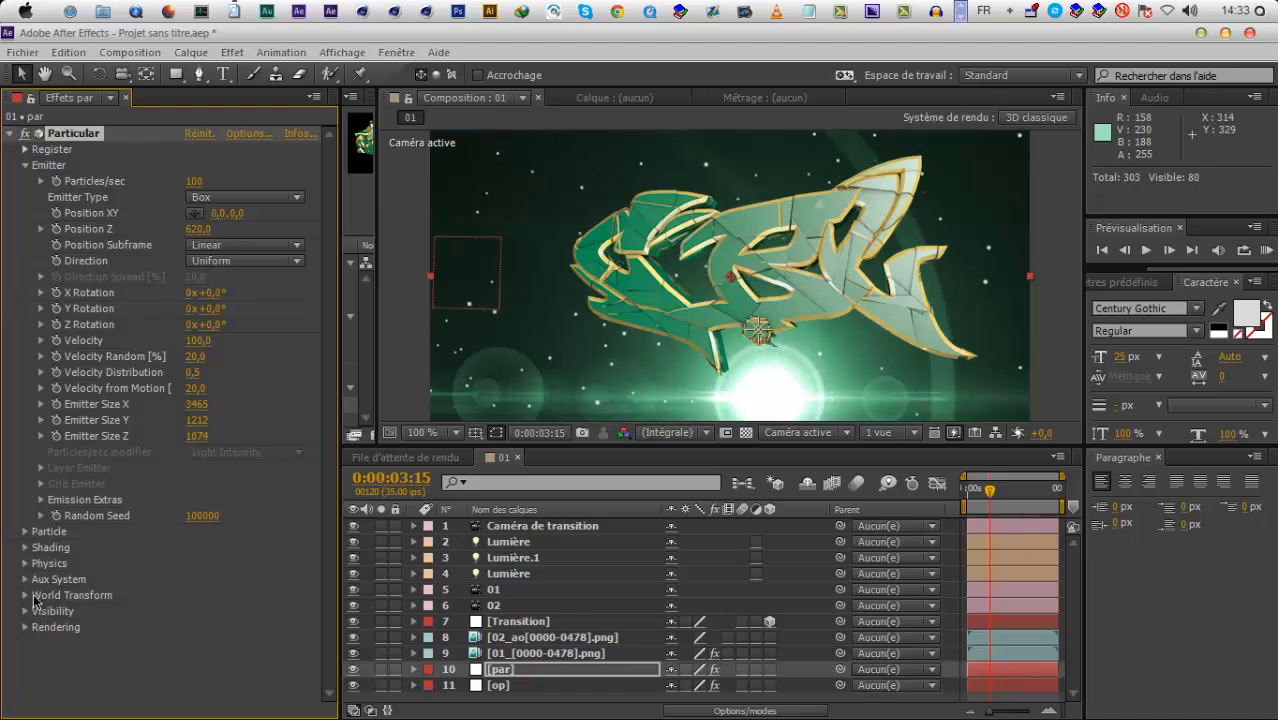
Set the particle Size to 11, with Size Random and Opacity Random both at 50%
click(25, 531)
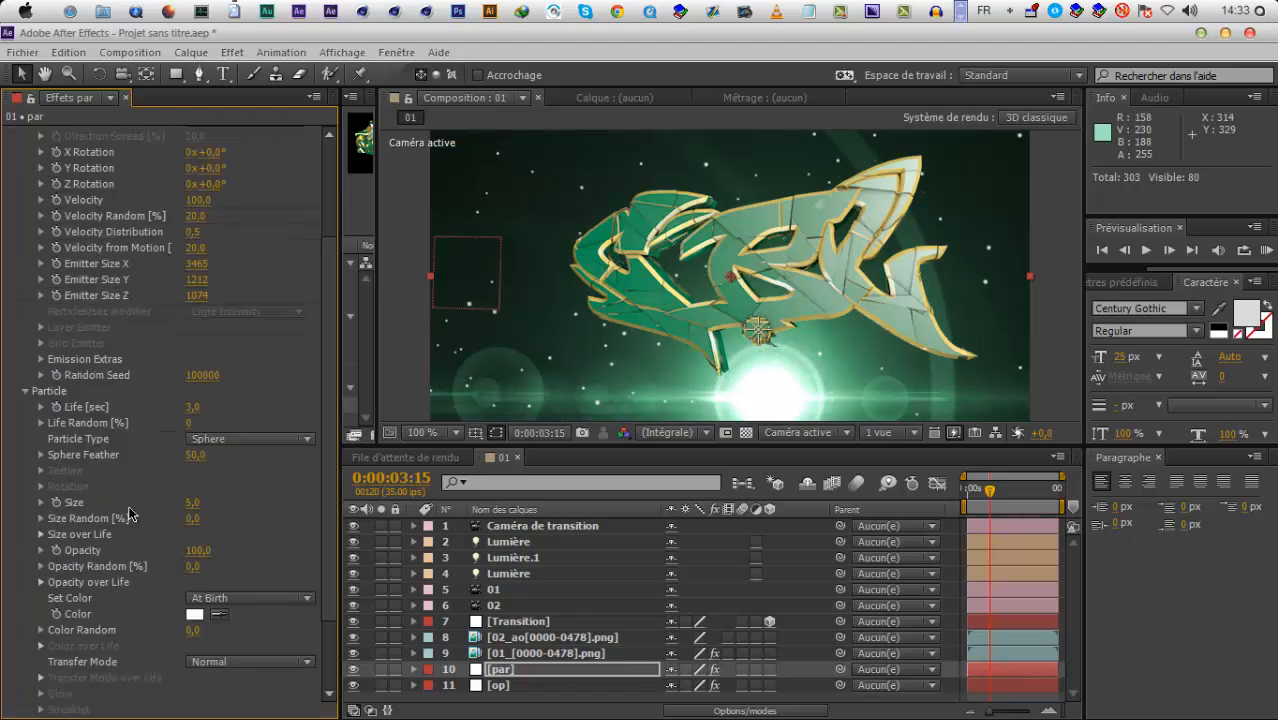
drag(197, 503, 203, 503)
click(204, 517)
text(70)
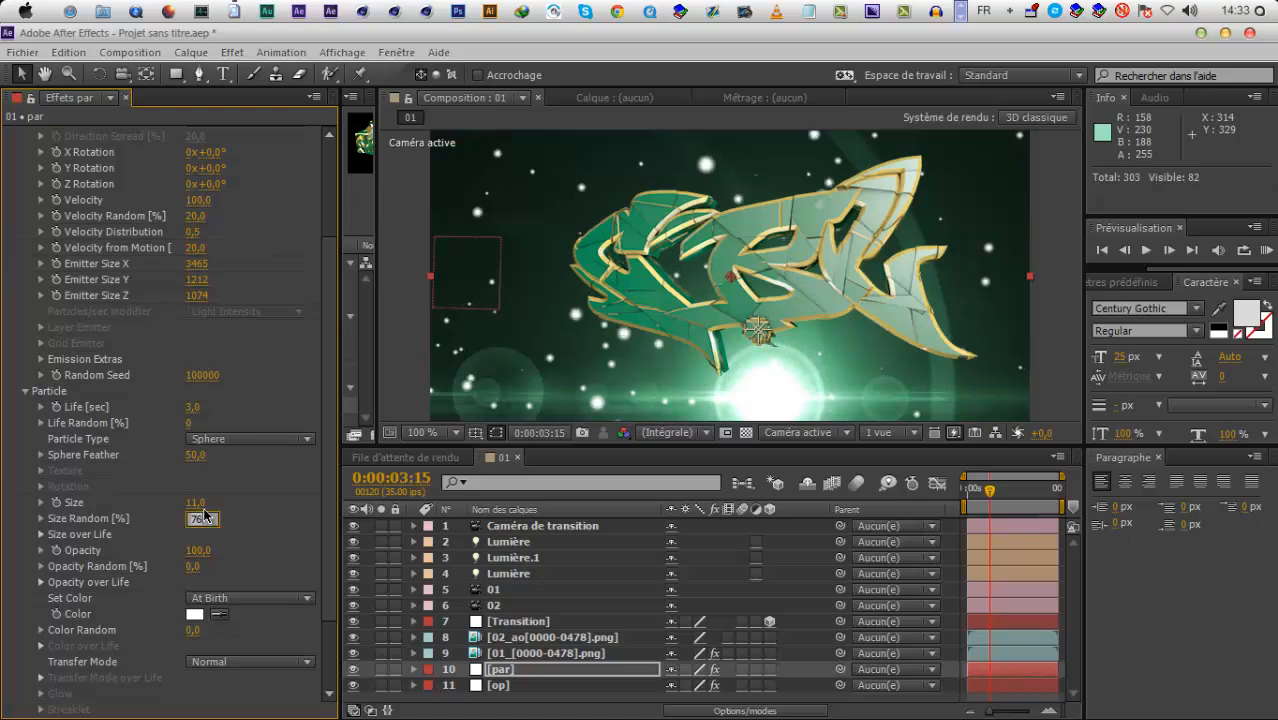
text(50)
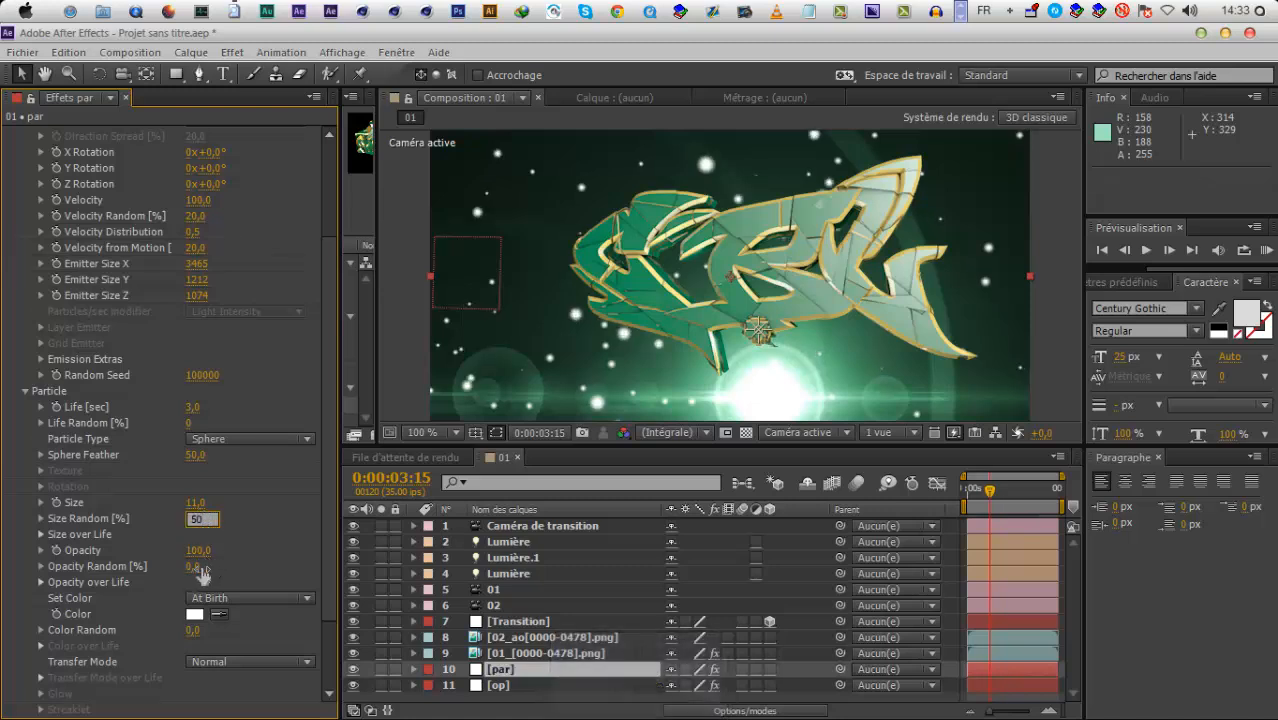
click(199, 568)
text(50)
key(Return)
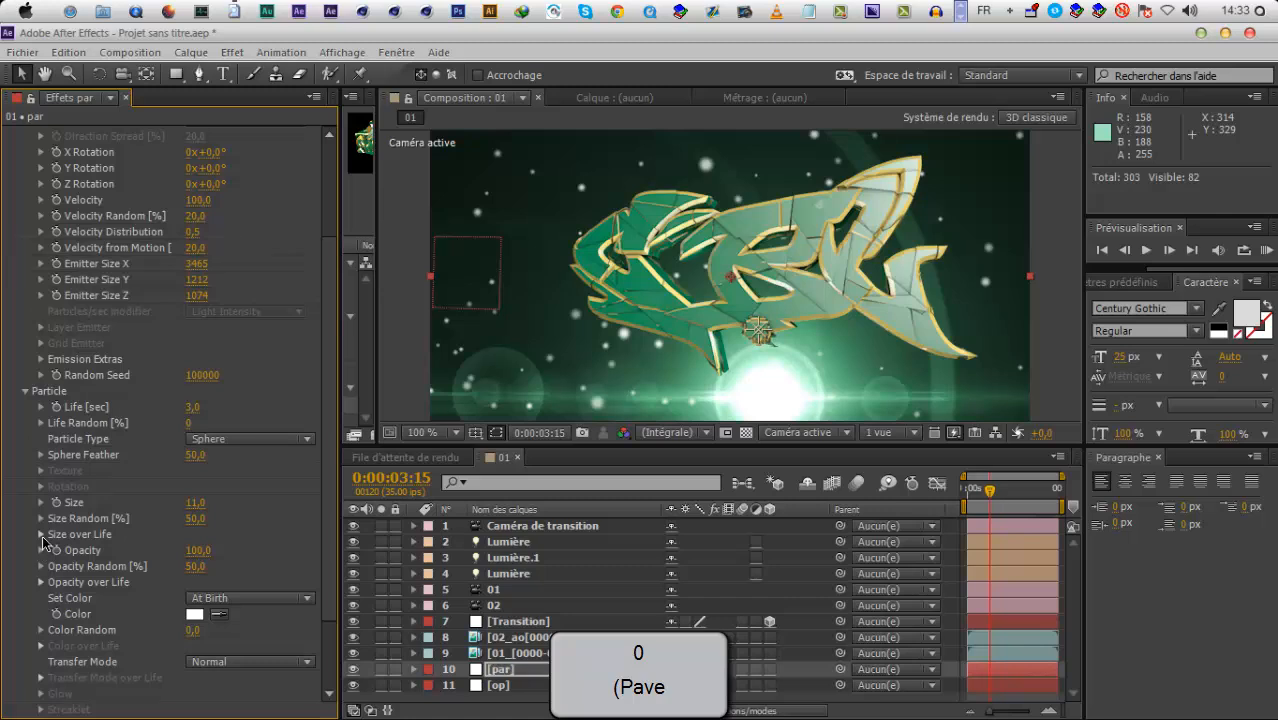
Apply the rise-and-fall triangular curve to both Size over Life and Opacity over Life of the particles
click(42, 534)
click(42, 656)
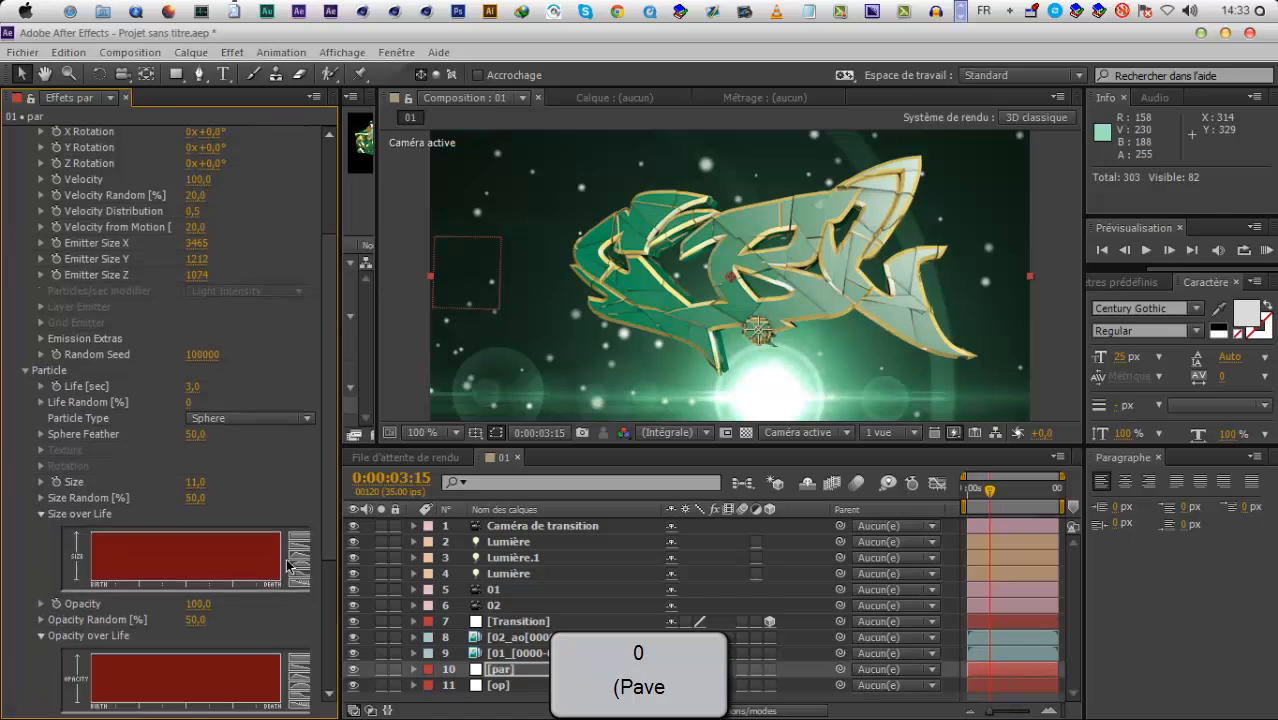
click(305, 558)
click(291, 676)
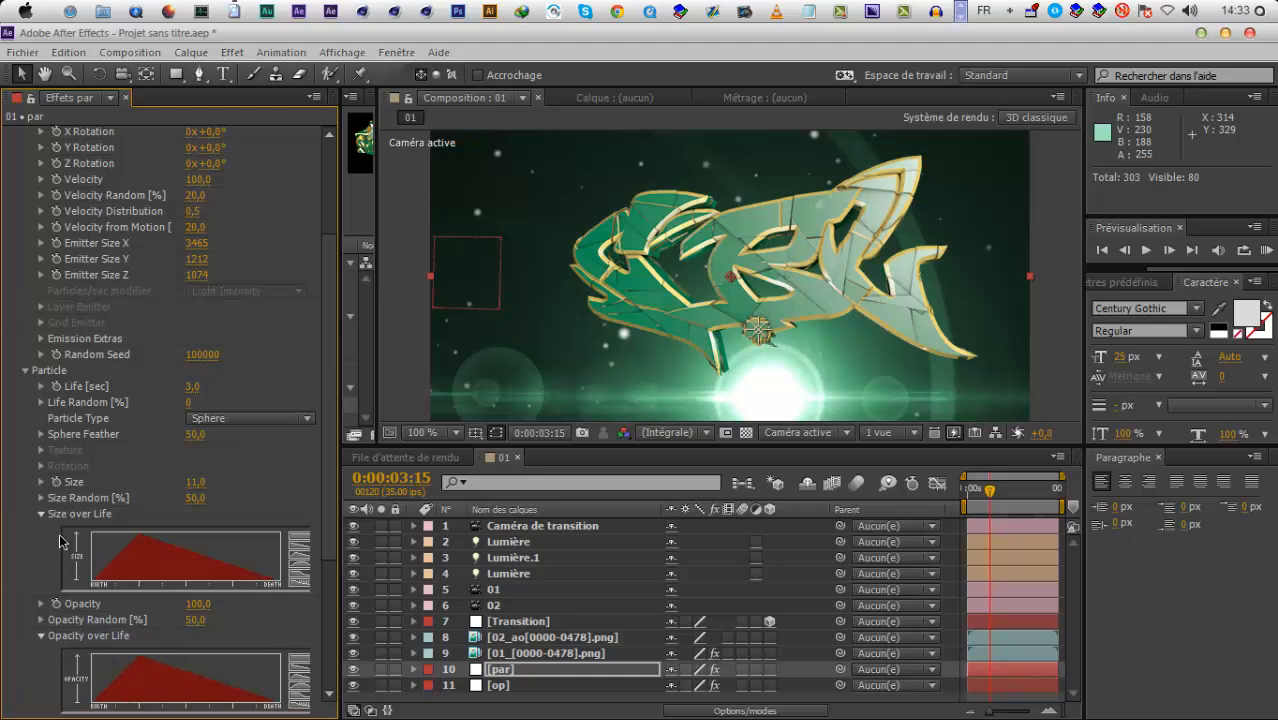
click(41, 514)
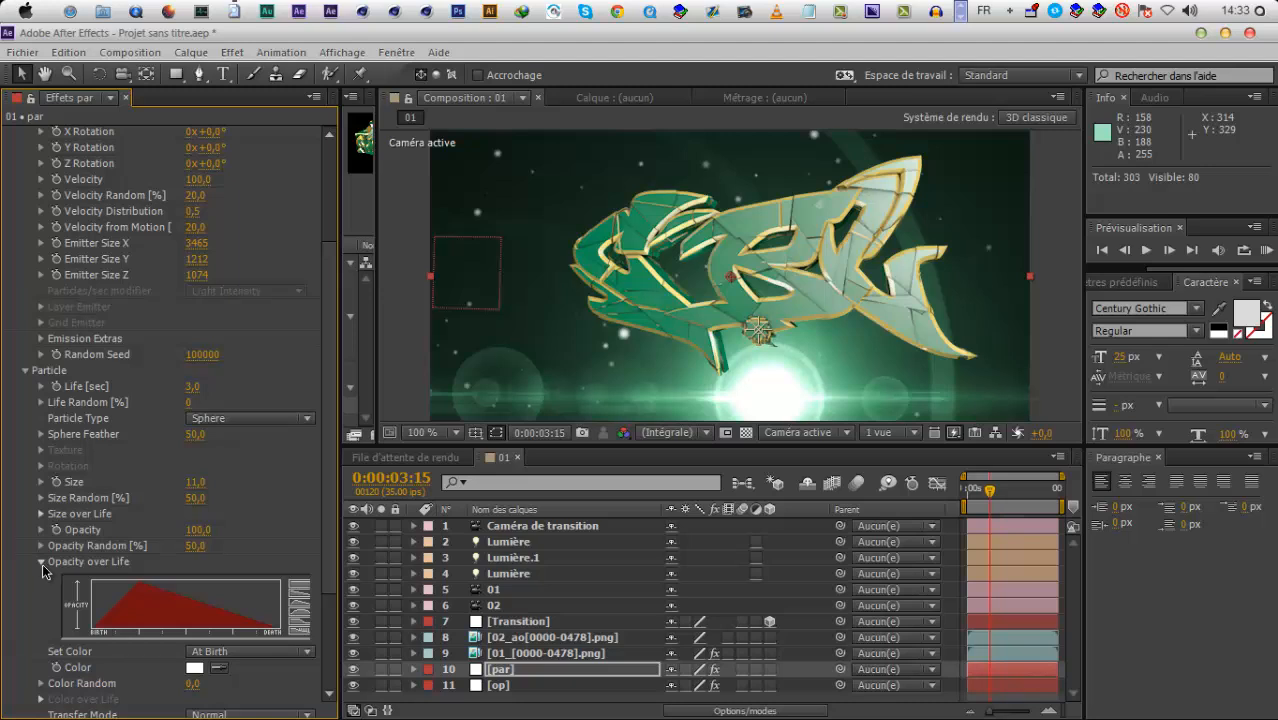
click(42, 562)
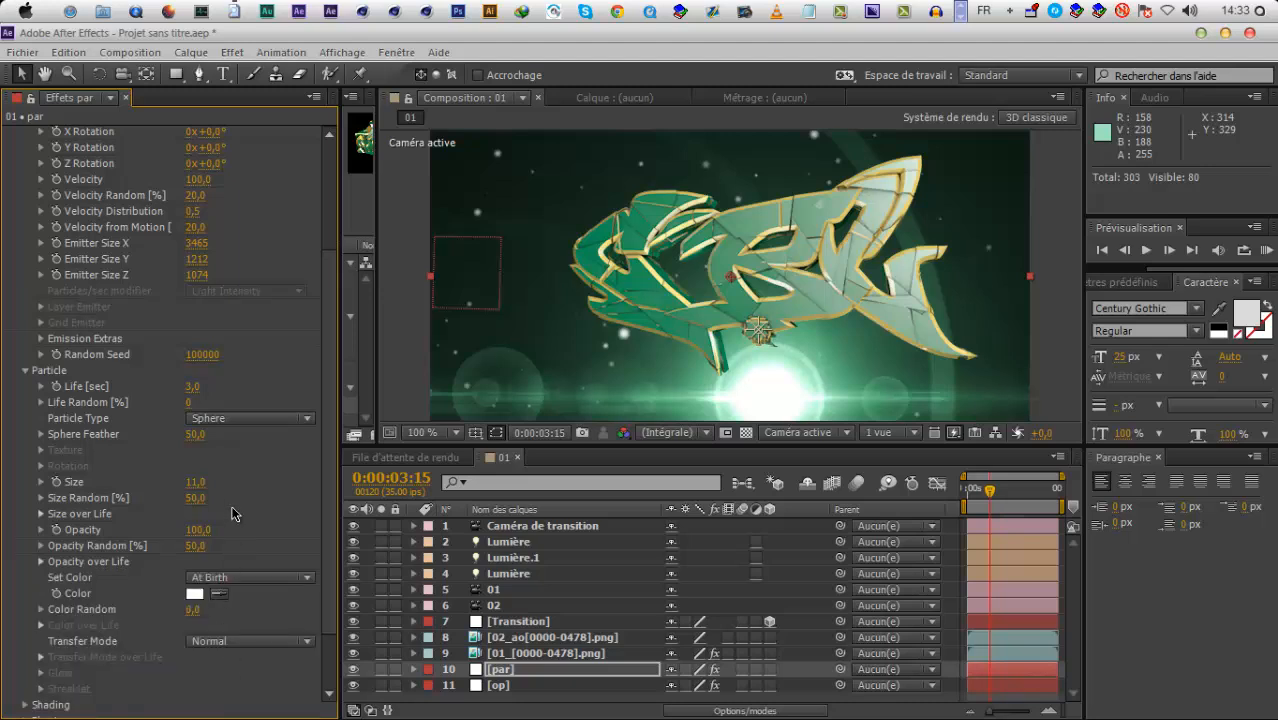
At 0:00:08:10, solo the op layer and replace its flare with a simpler horizontal-streak preset from the Motion Graphics collection
click(1020, 483)
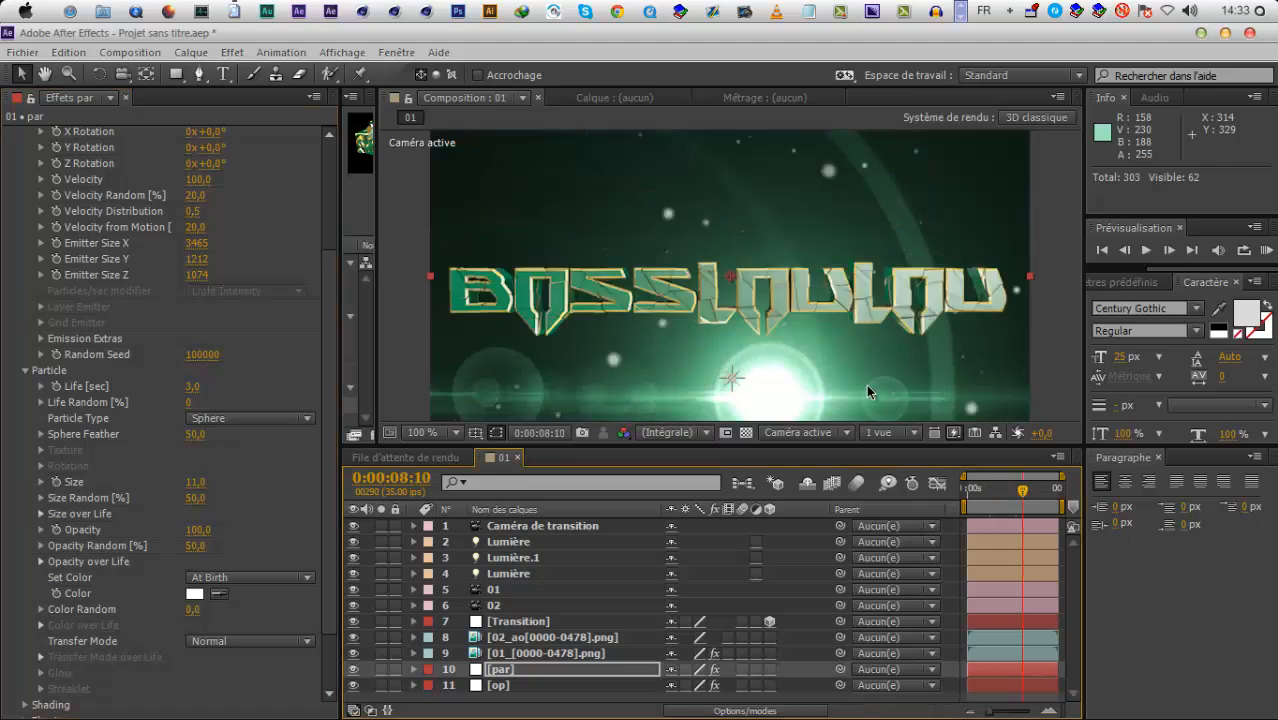
click(500, 686)
click(381, 685)
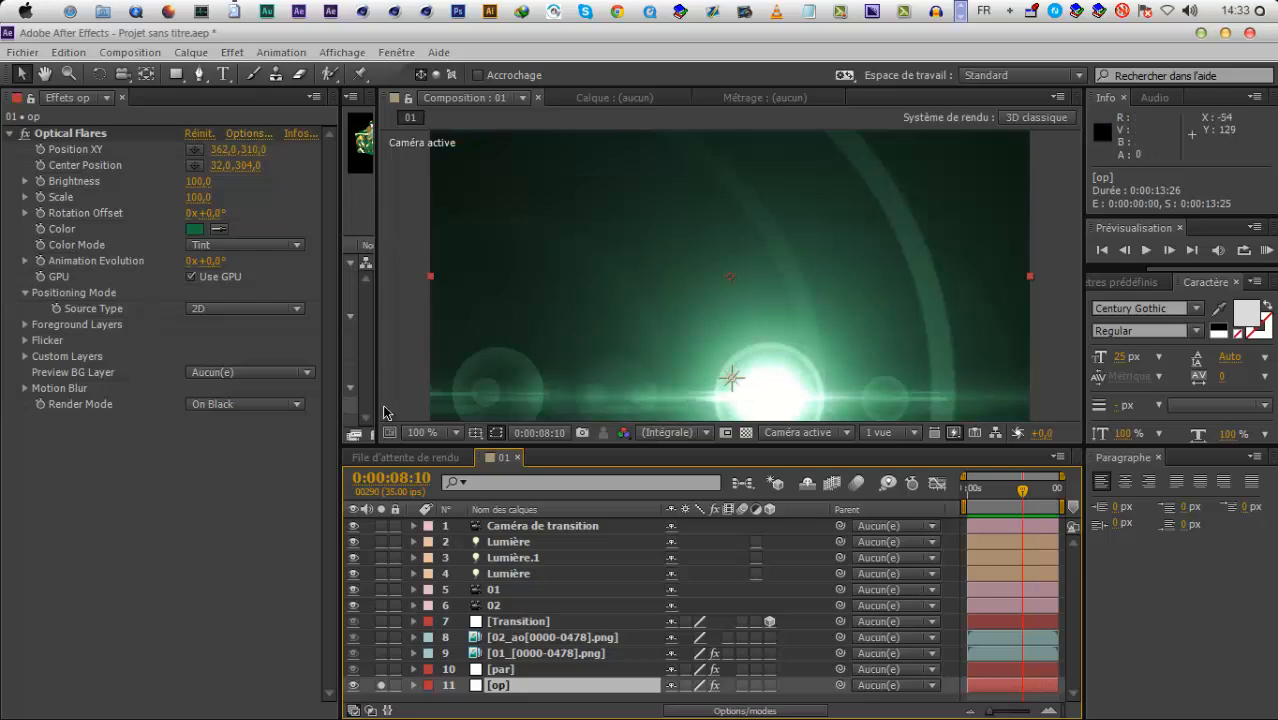
click(248, 133)
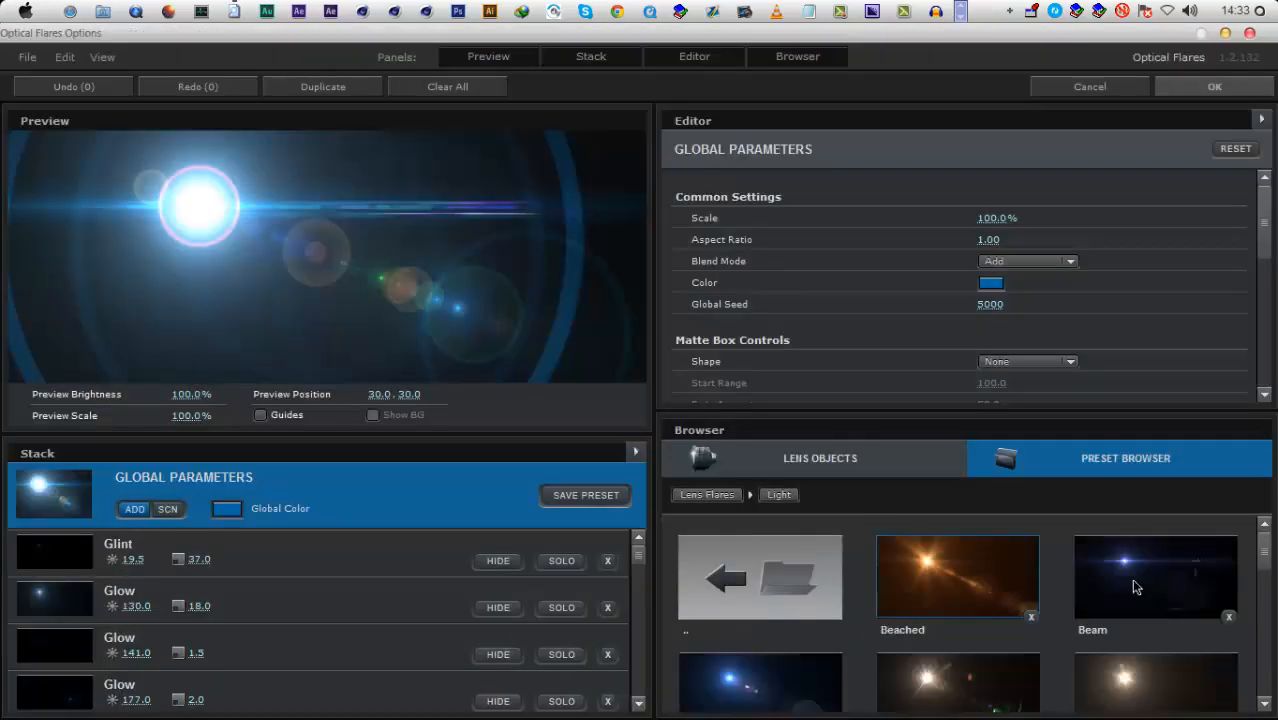
click(760, 577)
click(1184, 600)
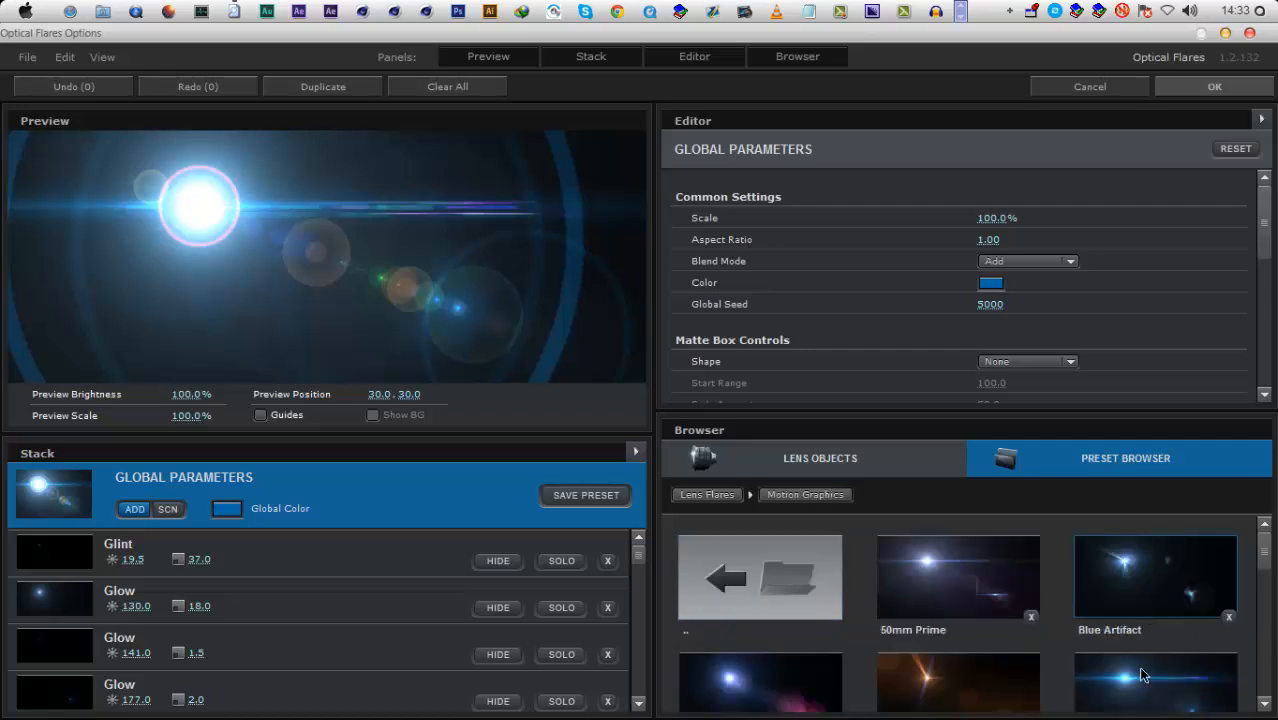
click(975, 537)
click(1205, 87)
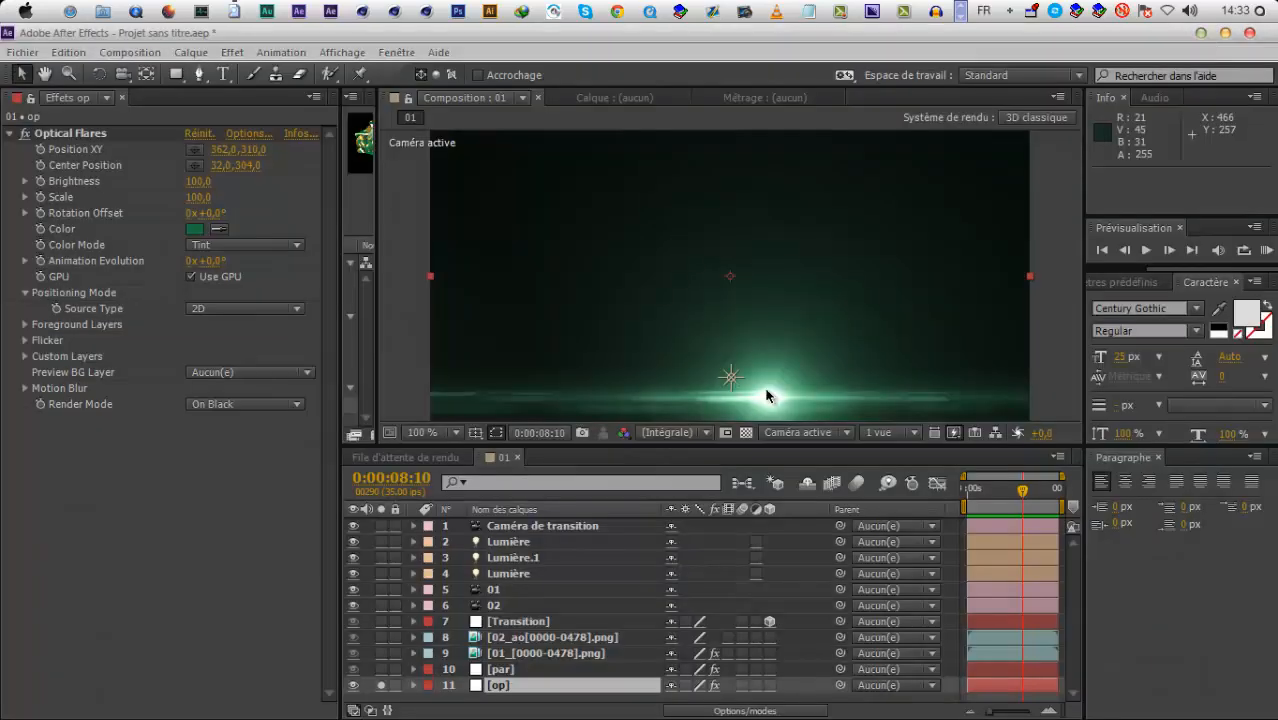
Preview the new flare against the animation and stop at 0:00:08:29
key(space)
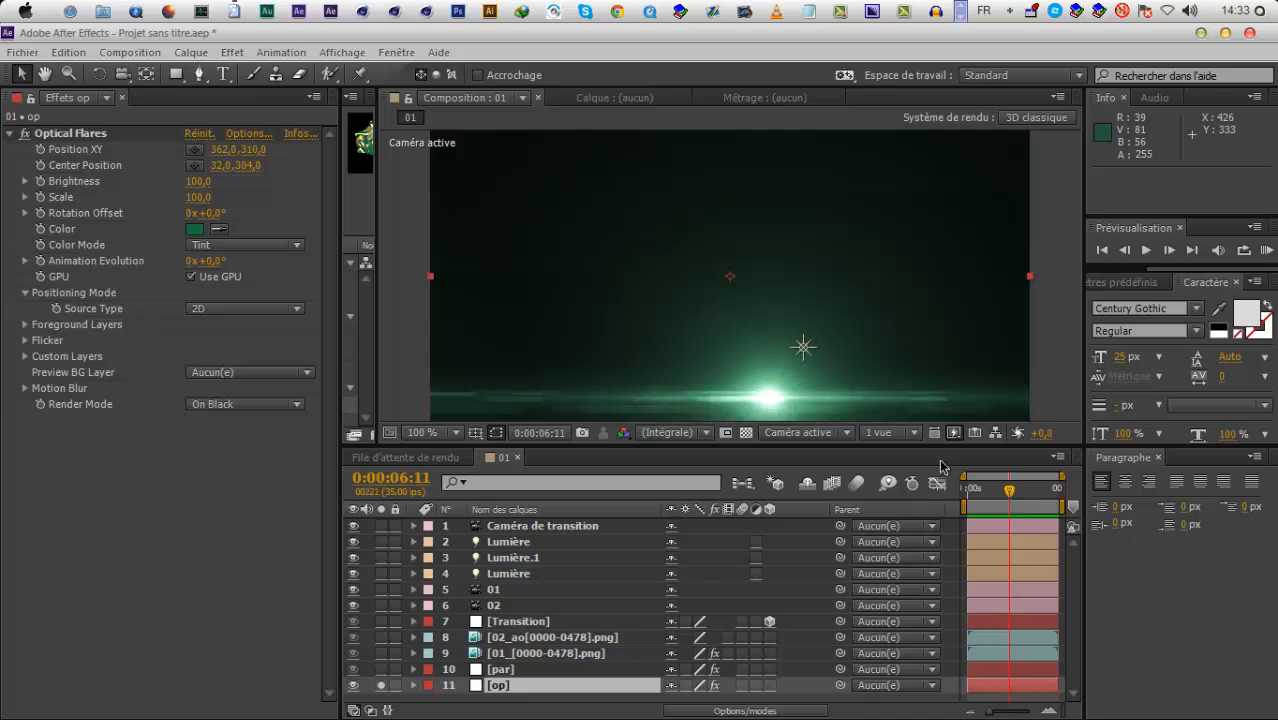
click(74, 53)
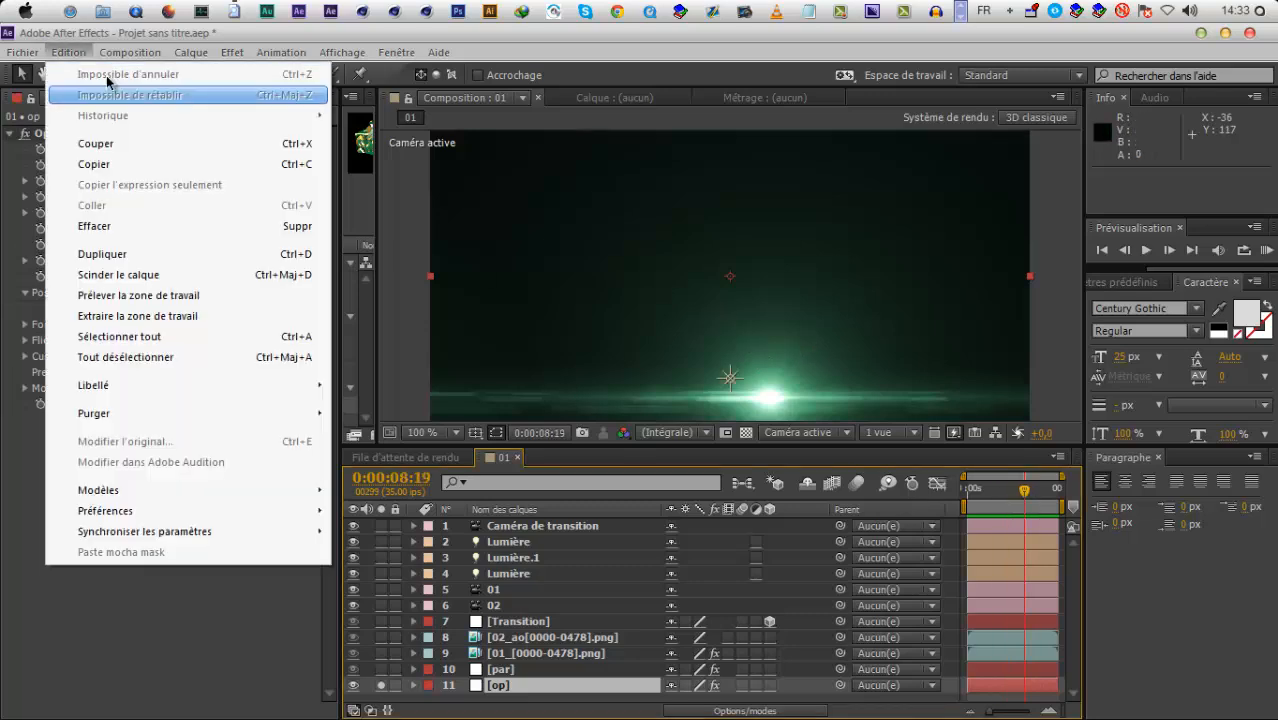
click(342, 204)
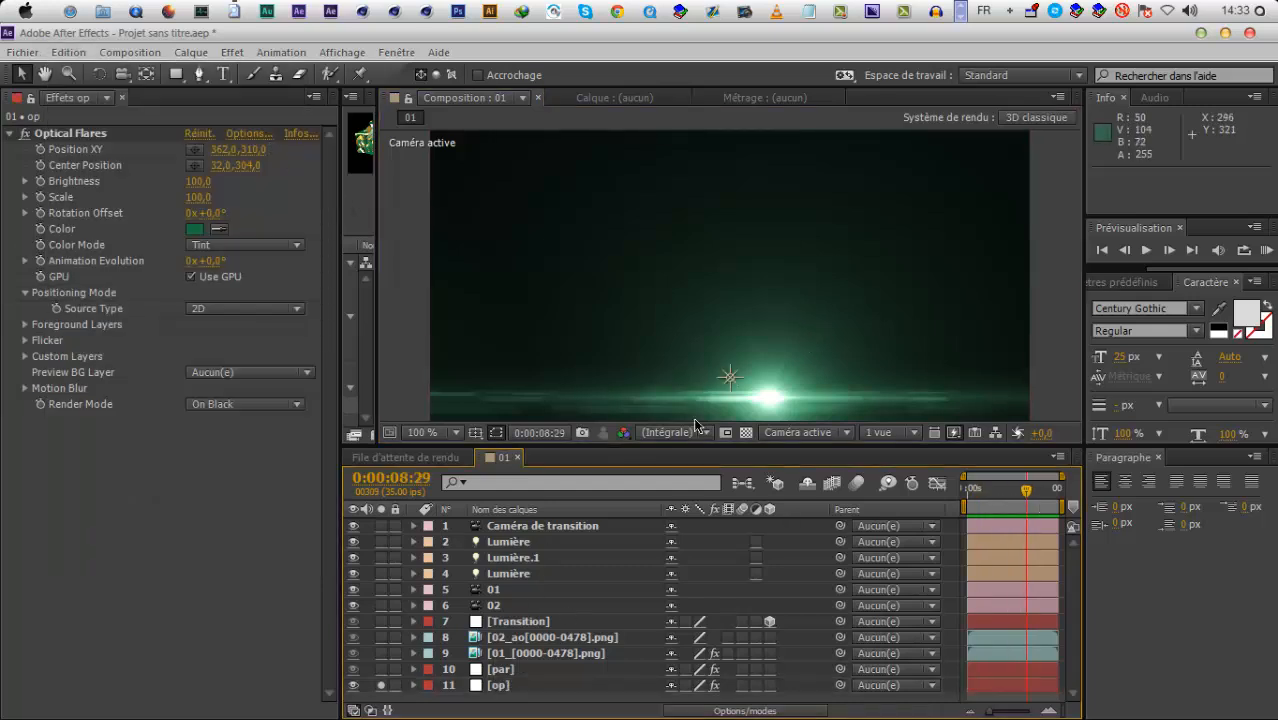
Try placing the flare at Position XY 310, 249, and undo the accidental move of the op layer
click(194, 149)
click(650, 322)
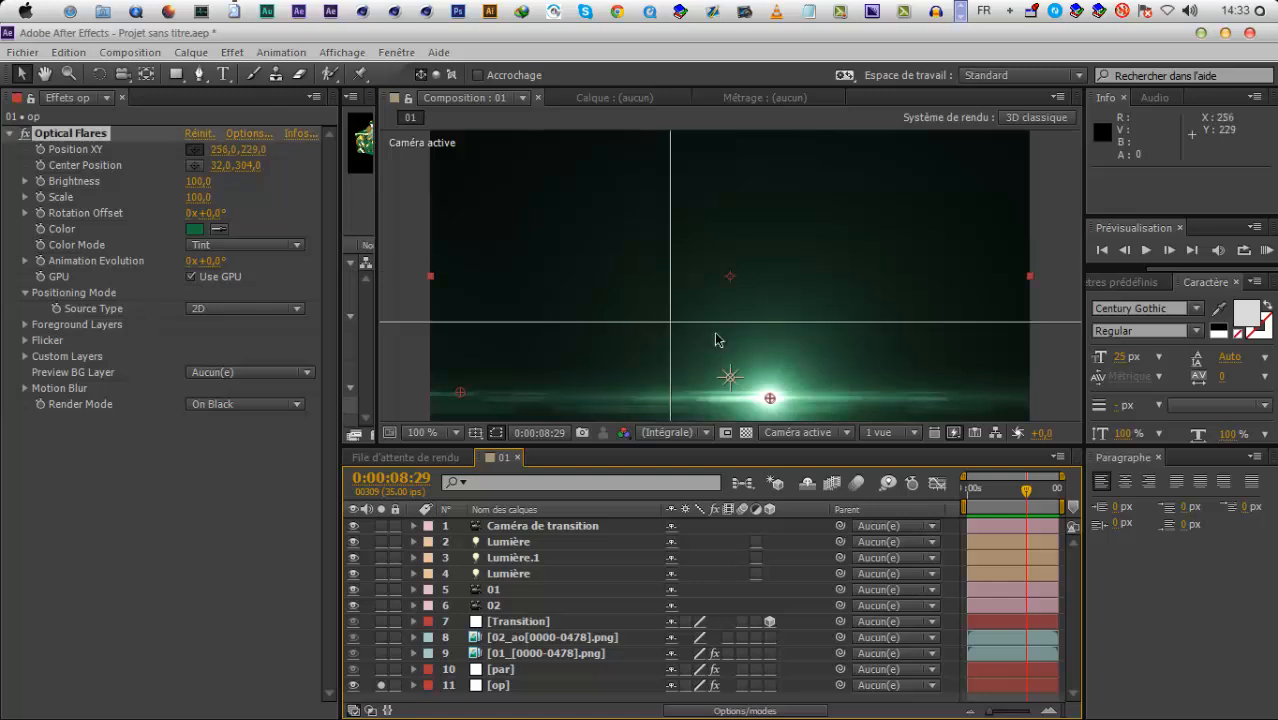
click(715, 340)
drag(716, 341, 740, 383)
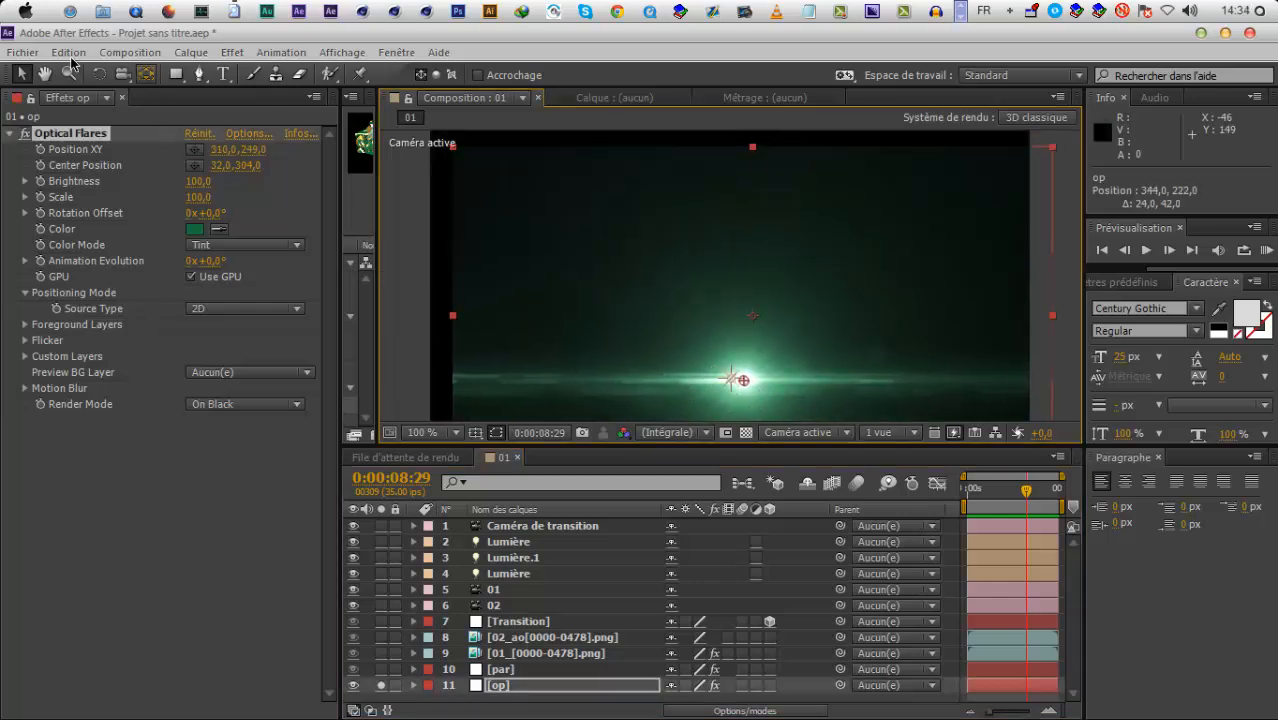
click(69, 52)
key(Return)
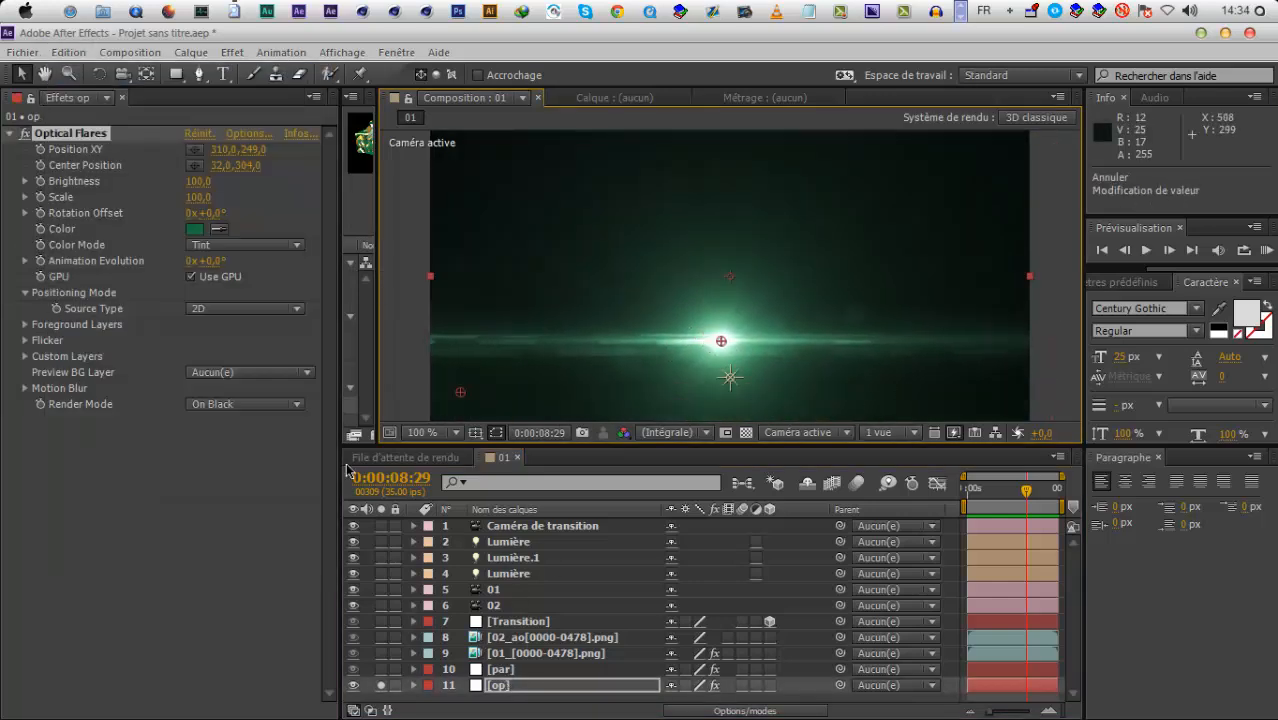
Place the flare at Position XY 380, 309, and show the other layers again with par selected
click(190, 152)
mouse_move(809, 391)
mouse_down()
mouse_move(835, 411)
mouse_move(787, 397)
mouse_up()
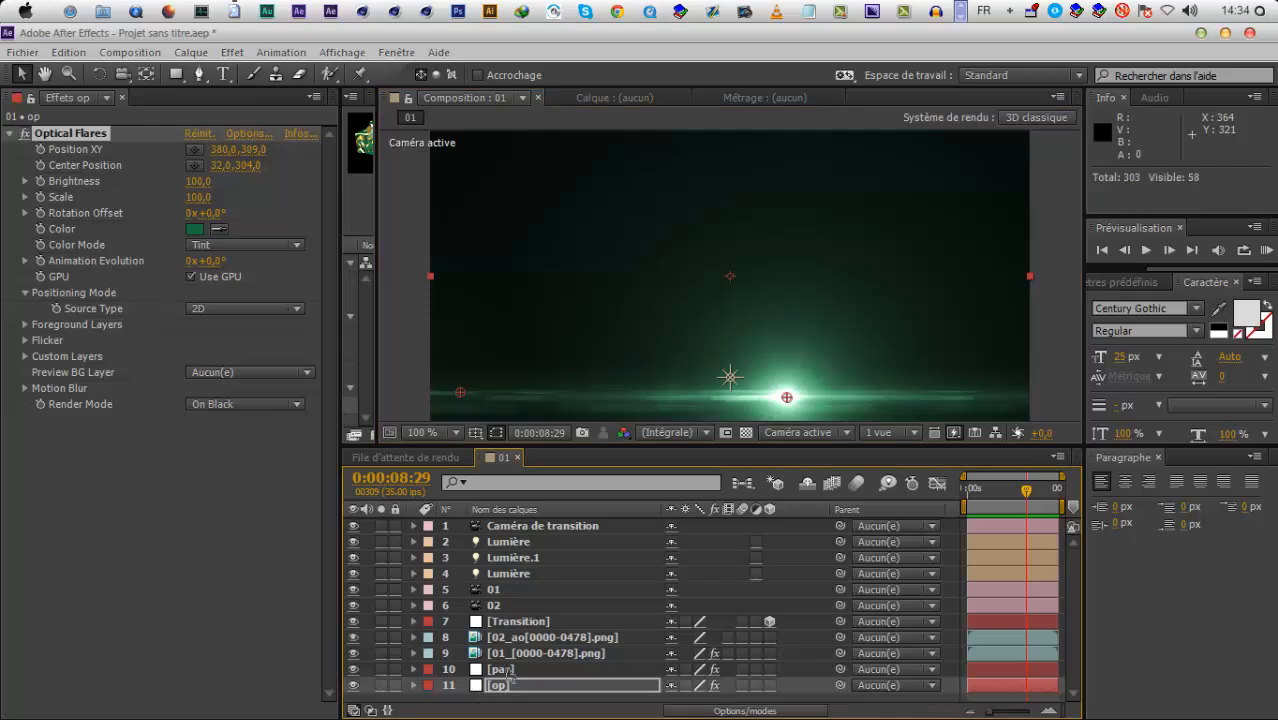
click(506, 669)
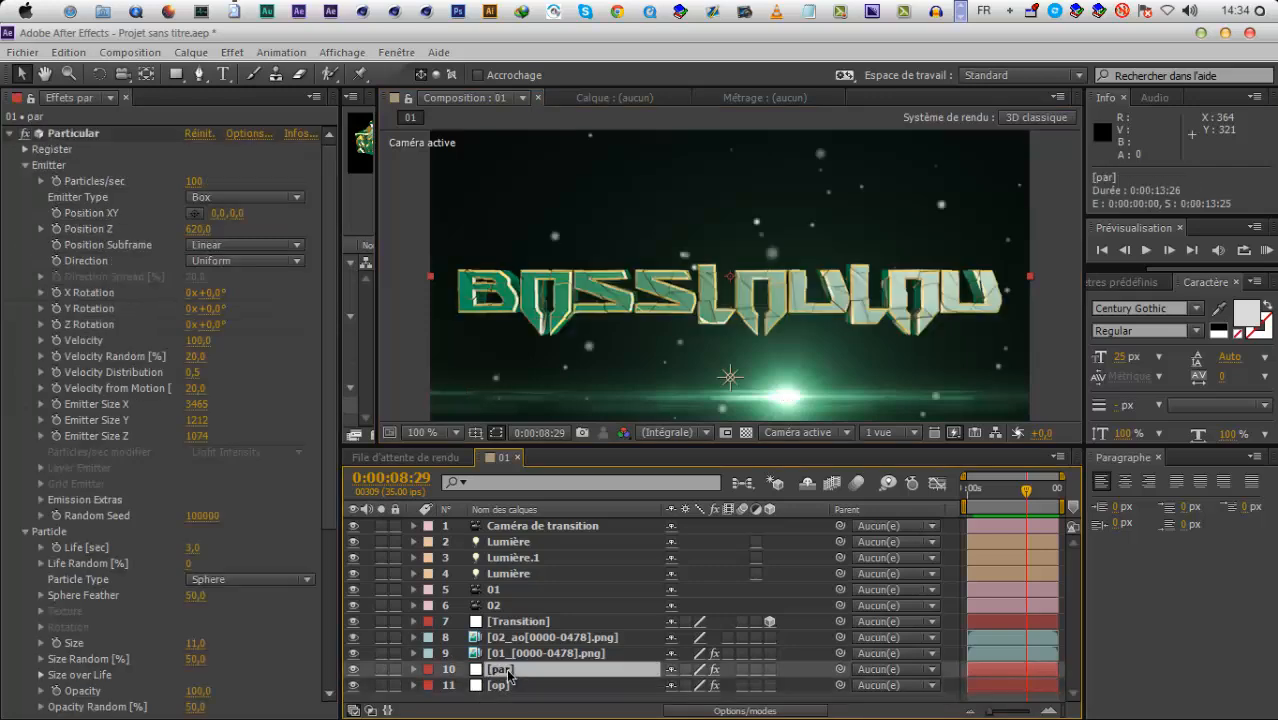
Recolor the par layer's particles with a green sampled from the composition and lighten it
scroll(226, 641, down, 5)
click(690, 381)
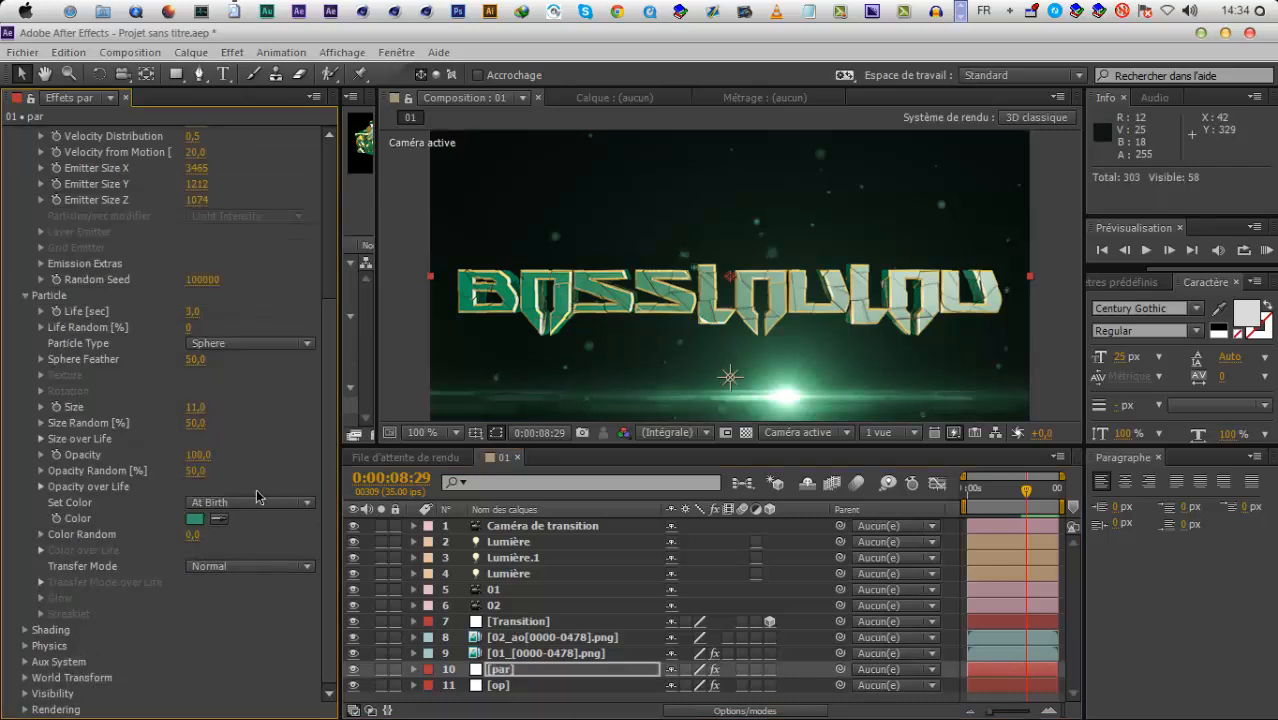
click(195, 518)
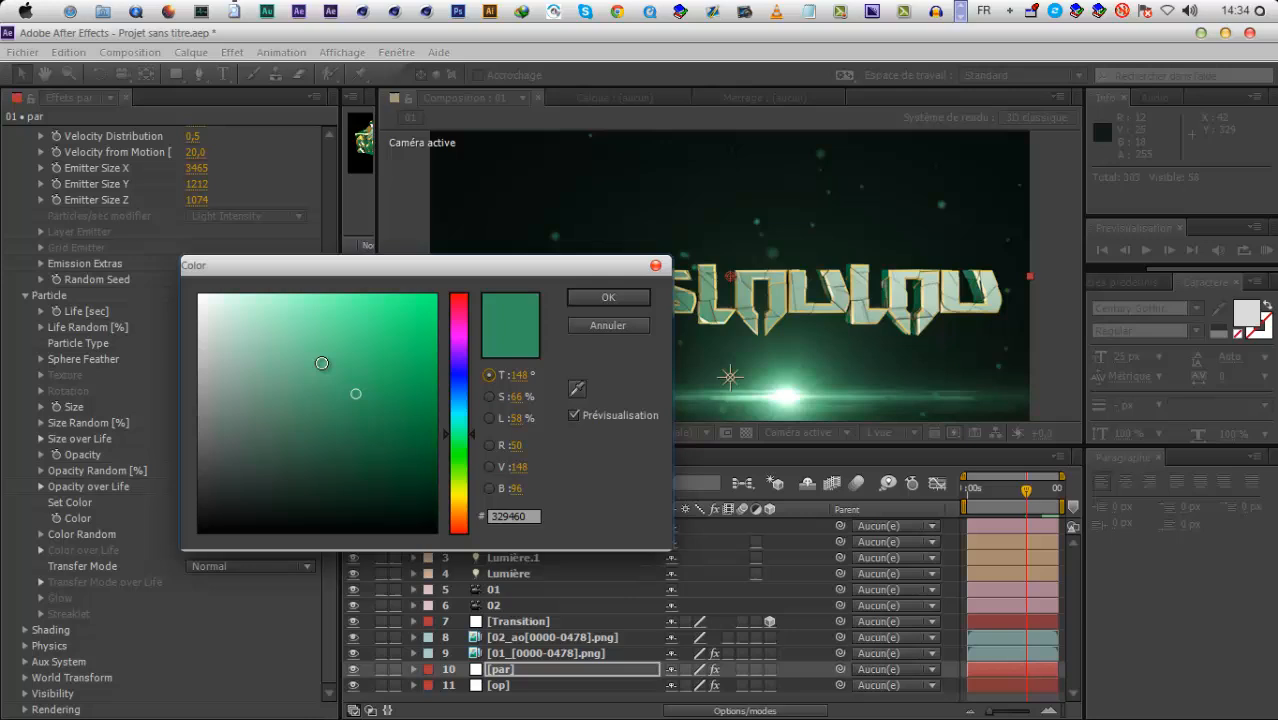
click(598, 296)
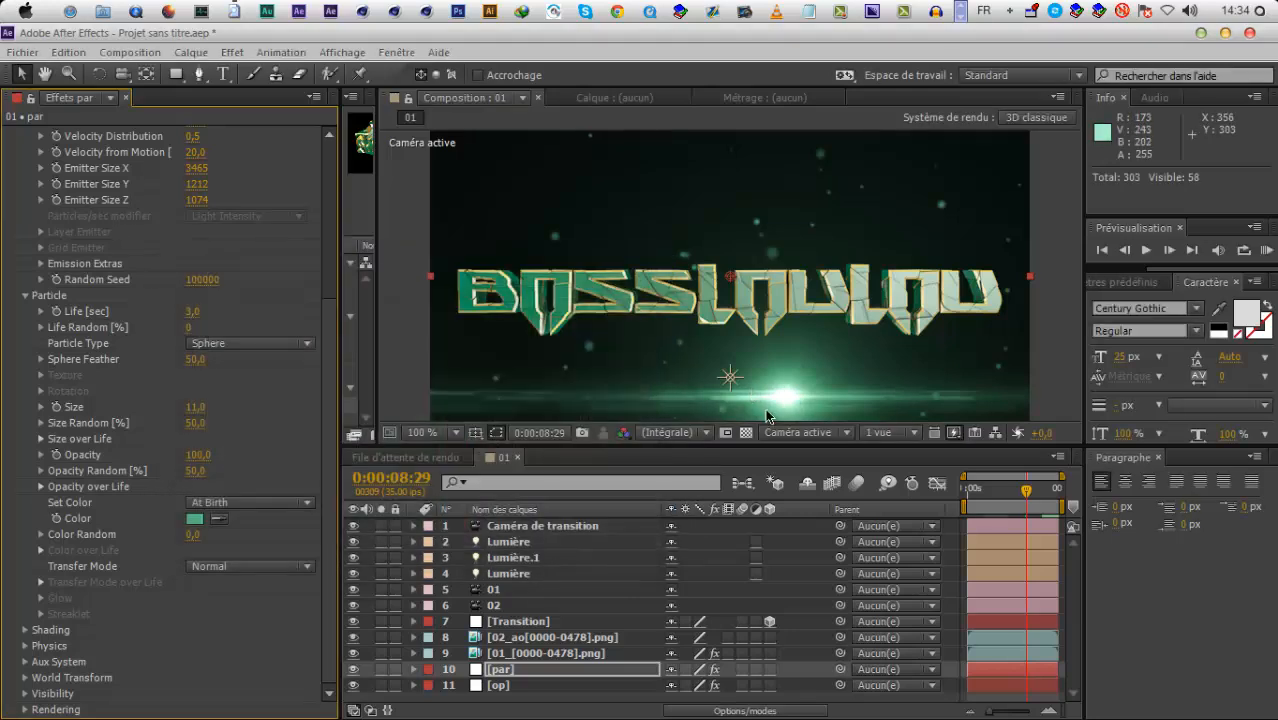
Solo the op layer and isolate the Glow with brightness 130 in its flare setup, previewing it at position 93.1, 9.7
click(381, 685)
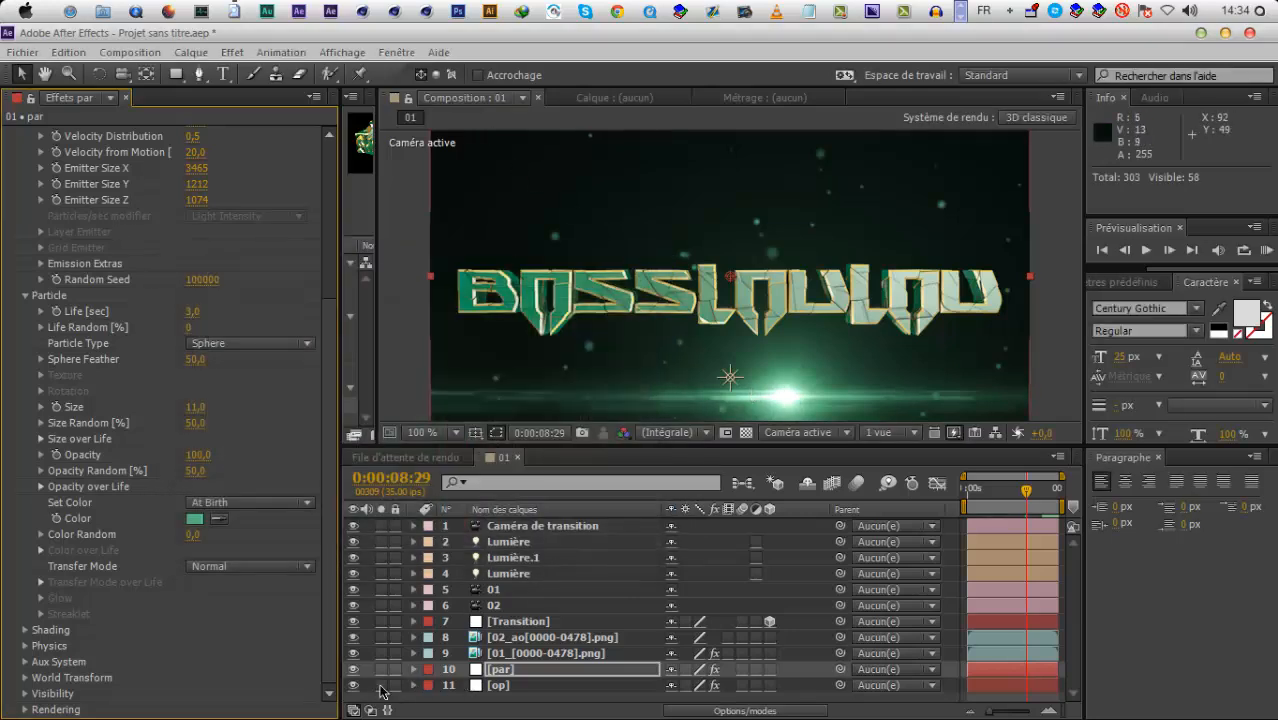
click(498, 685)
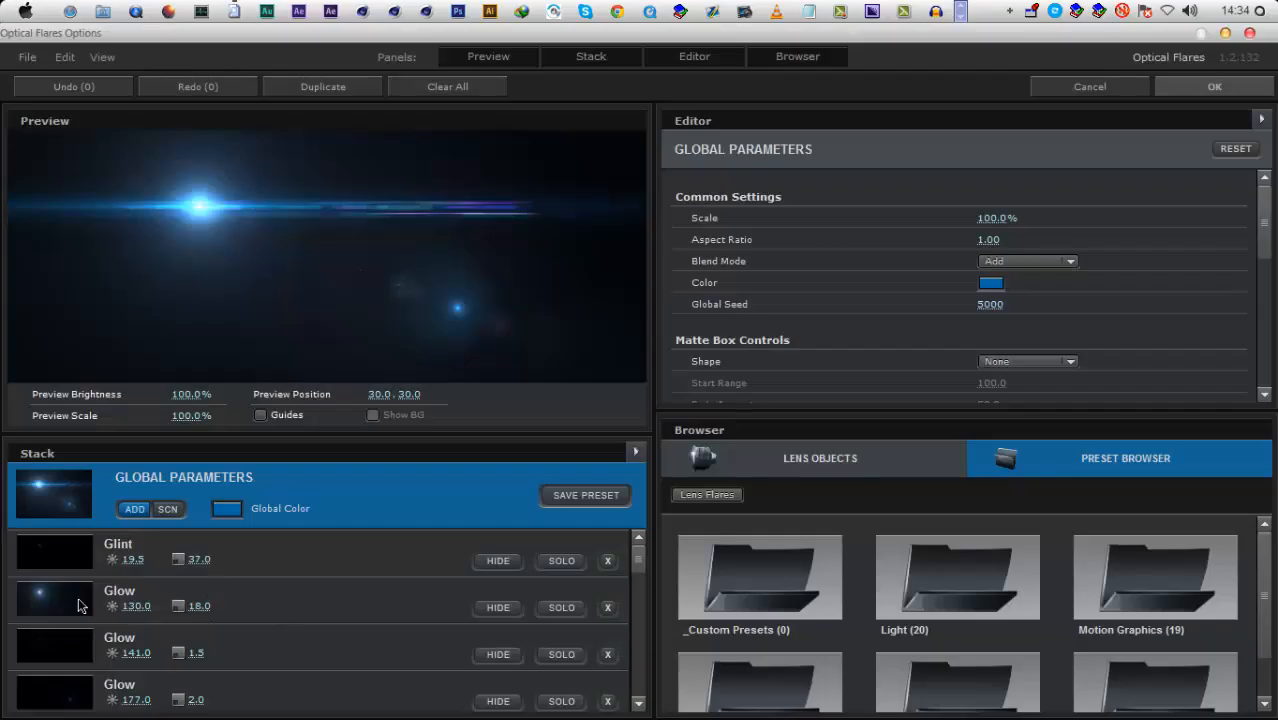
click(70, 608)
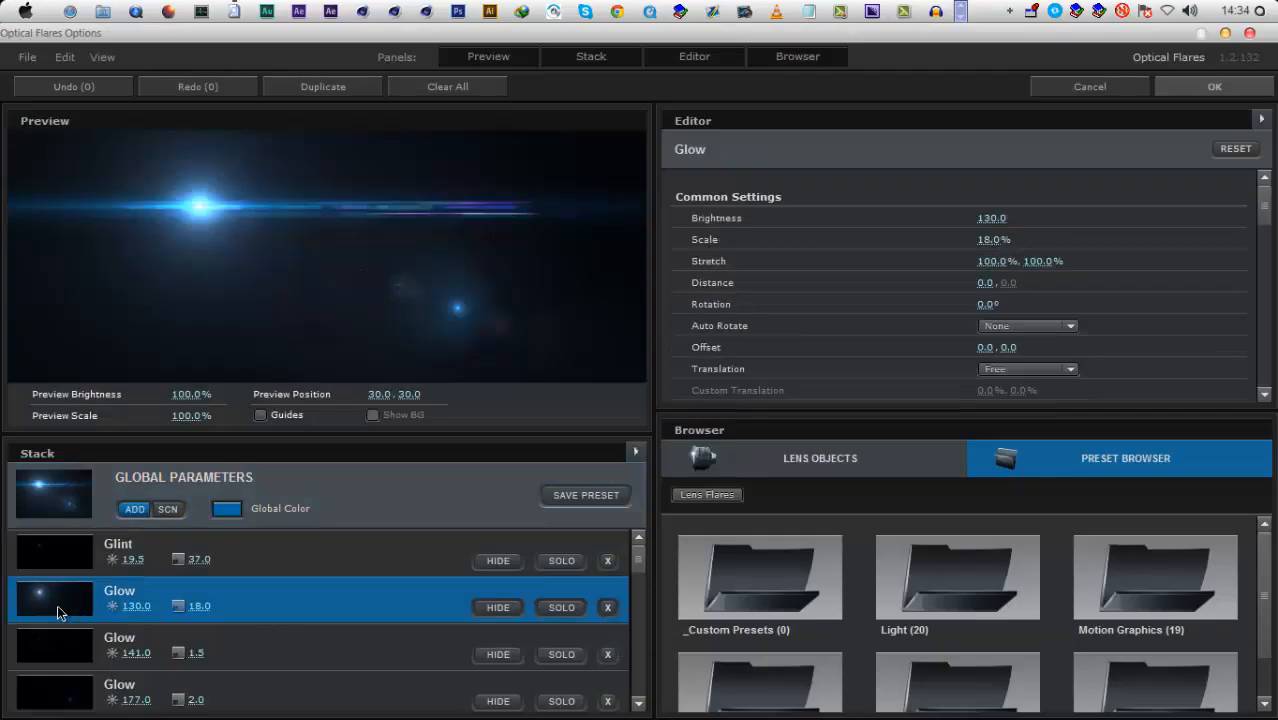
click(570, 613)
drag(590, 265, 601, 158)
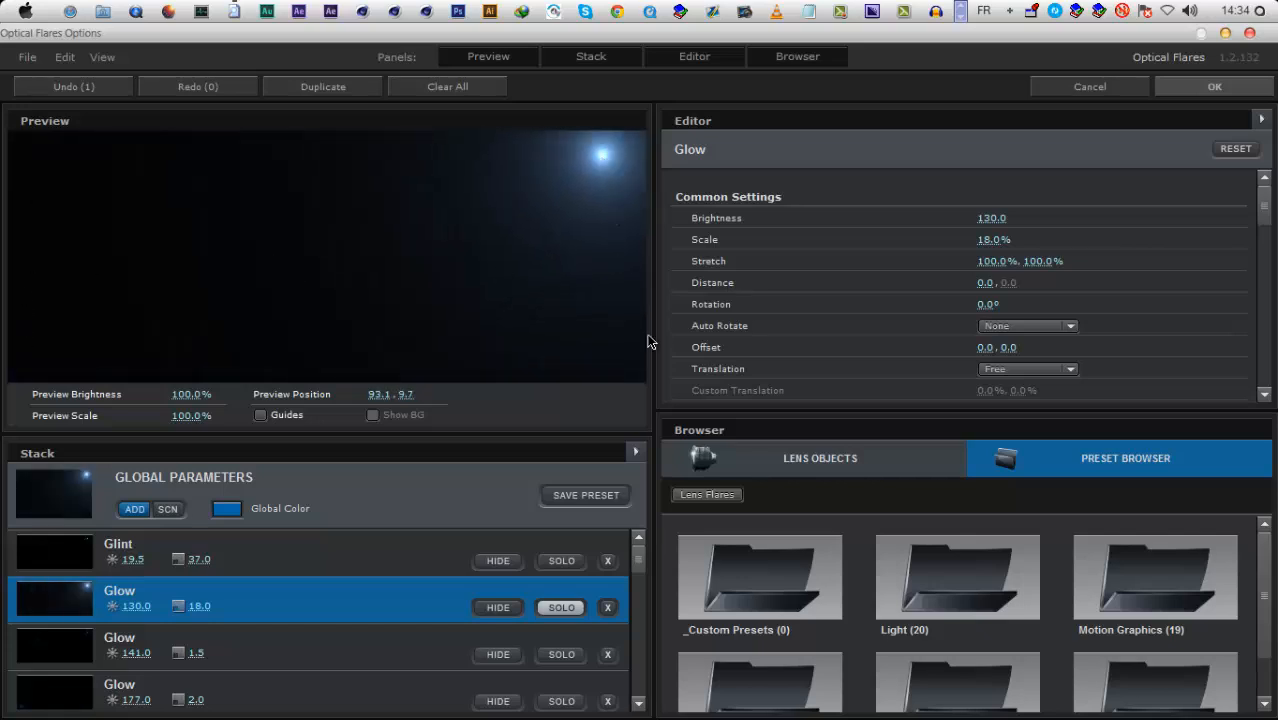
Try a gamma of 1.7 on the isolated Glow and preview the complete flare at position 79.0, 92.2
click(778, 56)
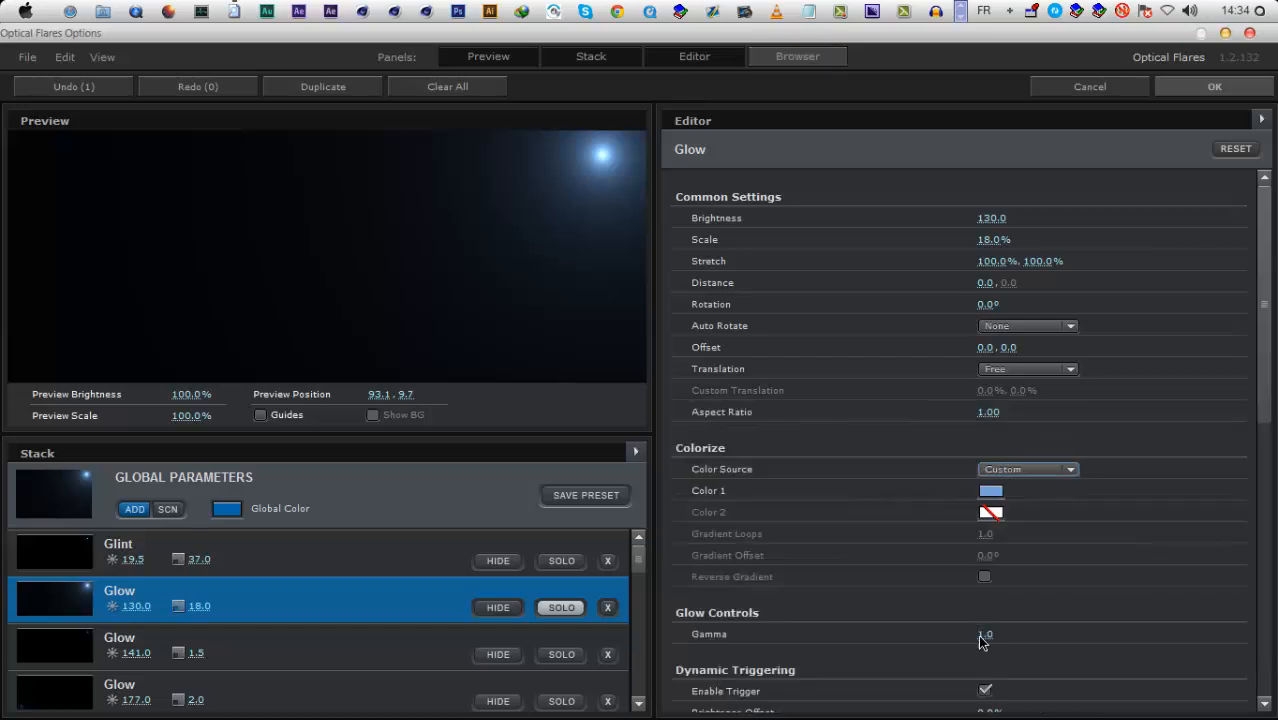
drag(988, 638, 990, 636)
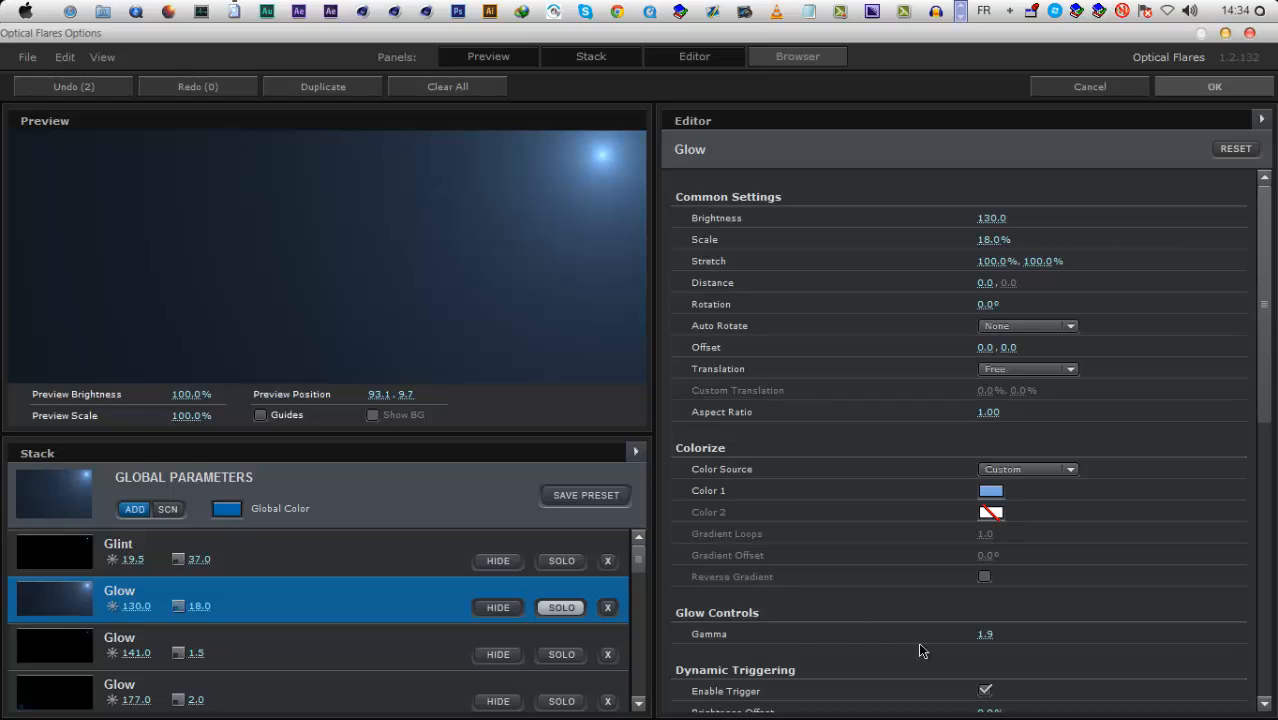
drag(976, 638, 985, 638)
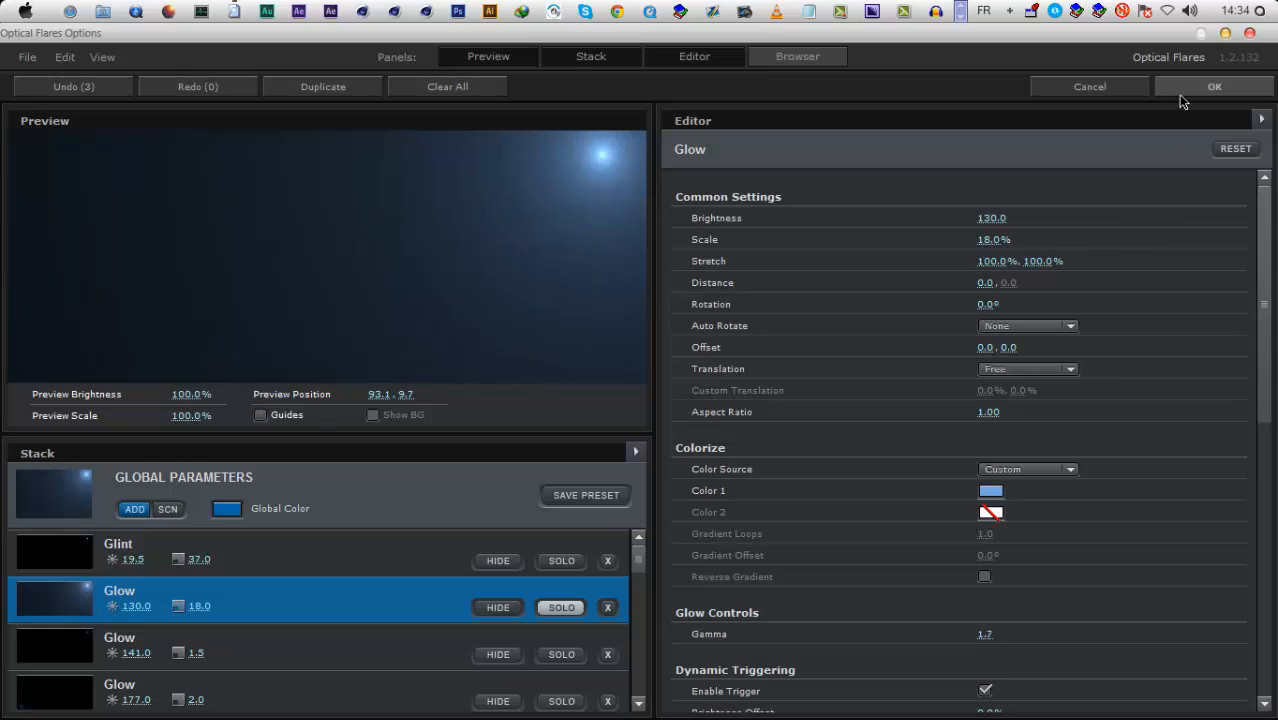
drag(536, 240, 197, 266)
drag(460, 368, 512, 364)
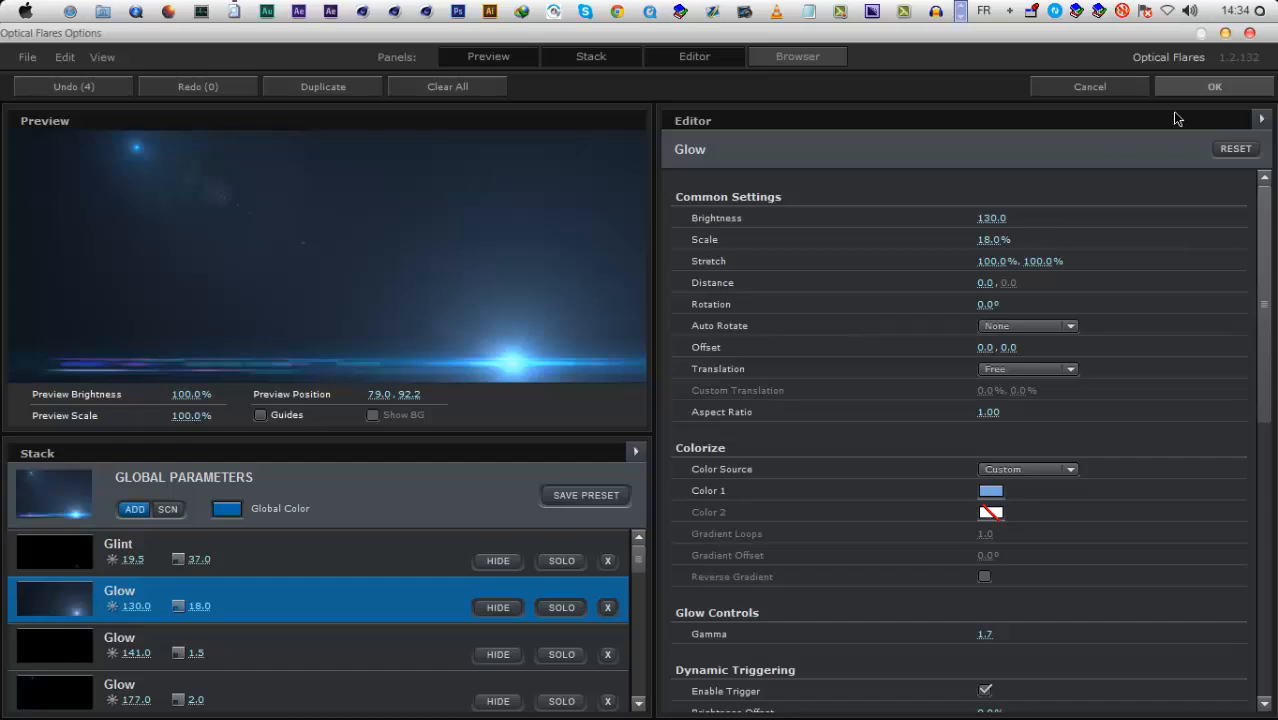
click(1214, 87)
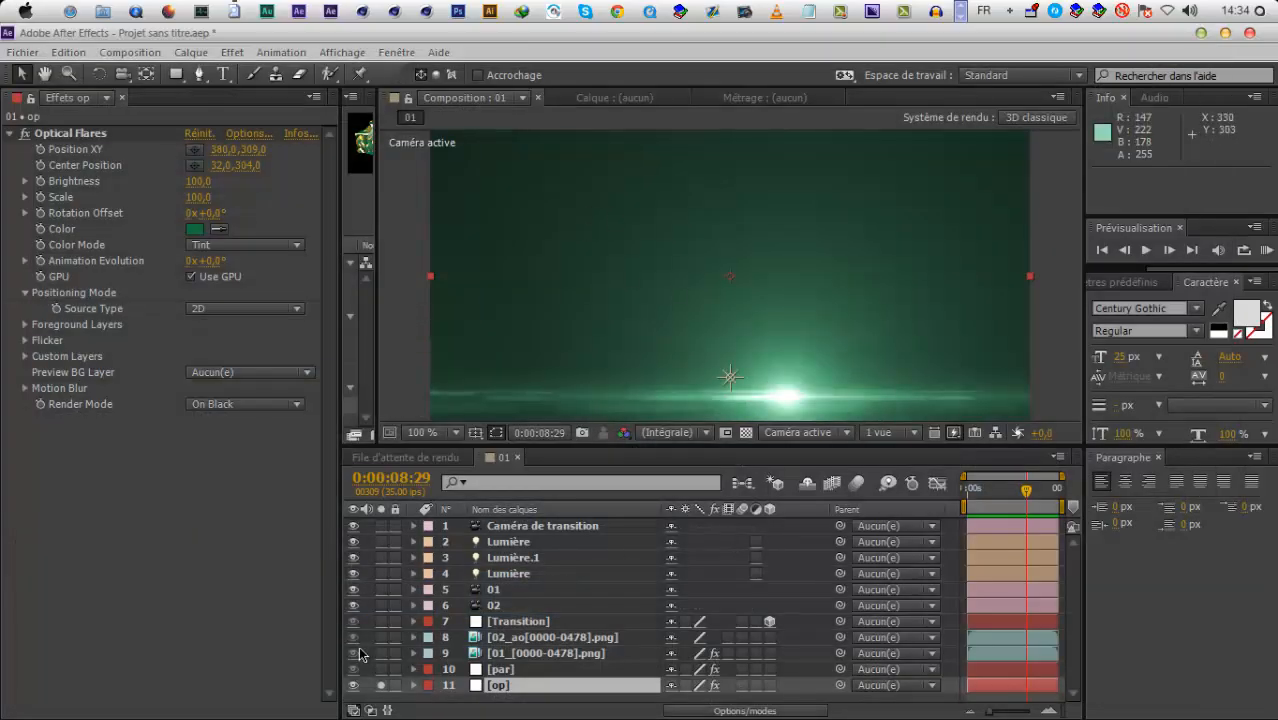
Turn off the op layer's solo and set the gamma of its flare's 130-brightness Glow to 1.4
click(381, 686)
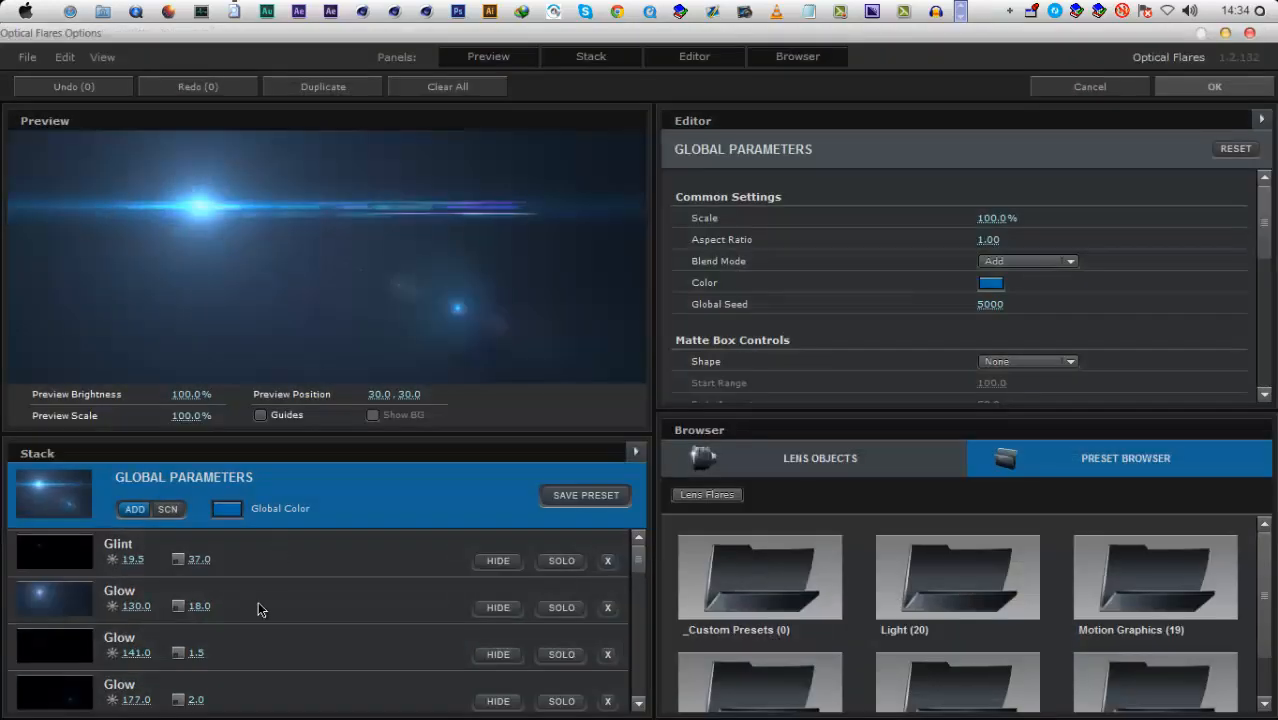
click(262, 606)
click(779, 58)
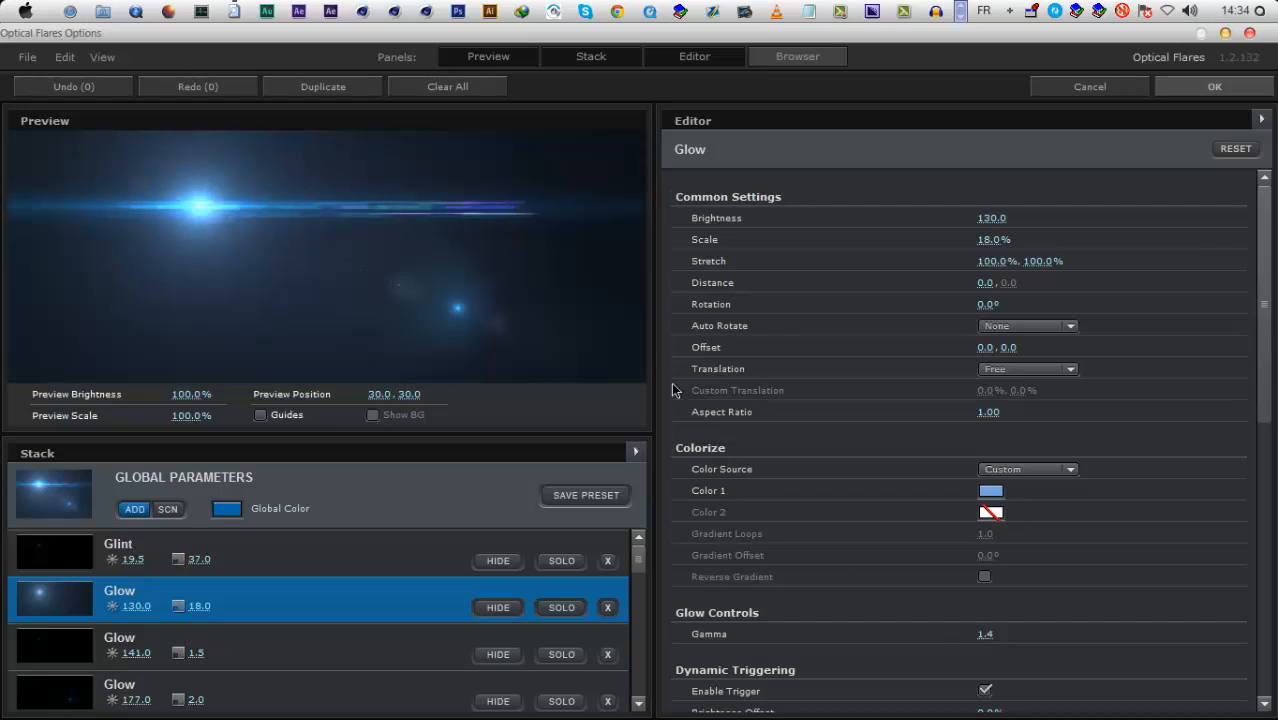
click(1188, 90)
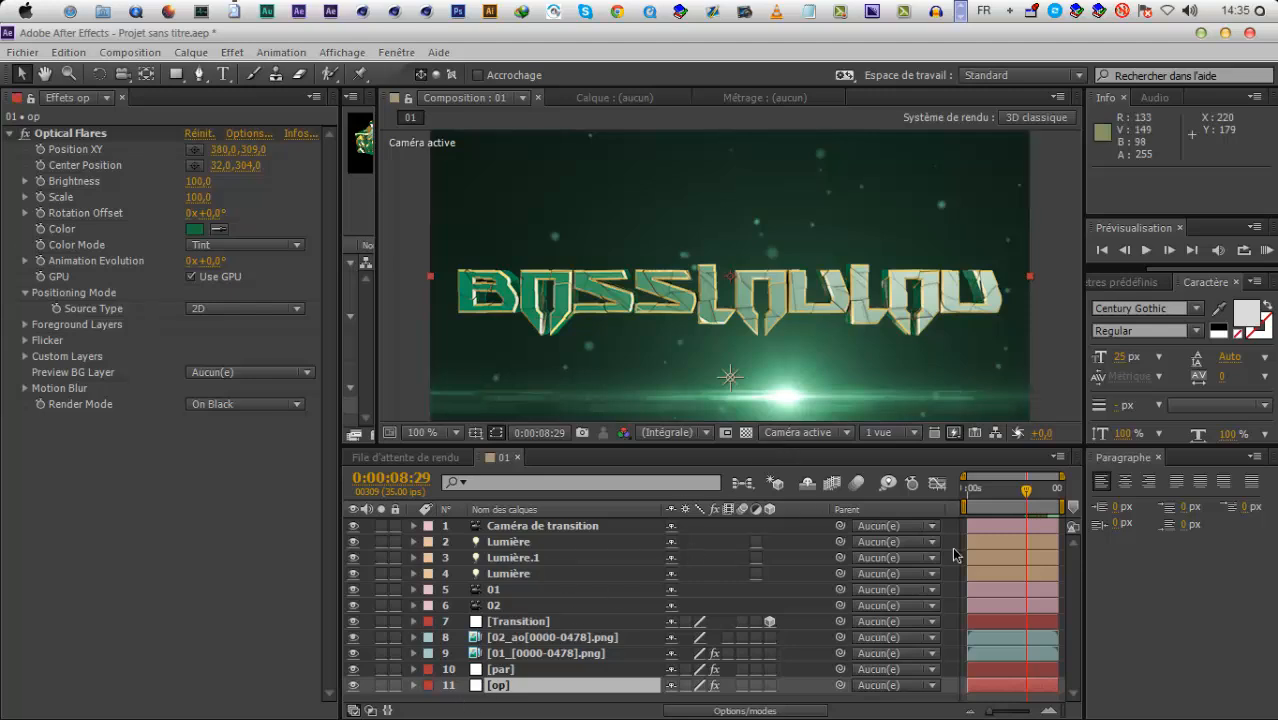
At 0:00:05:07, move the op layer directly below Transition, set its blend mode to Addition and compare it hidden and shown
click(1003, 510)
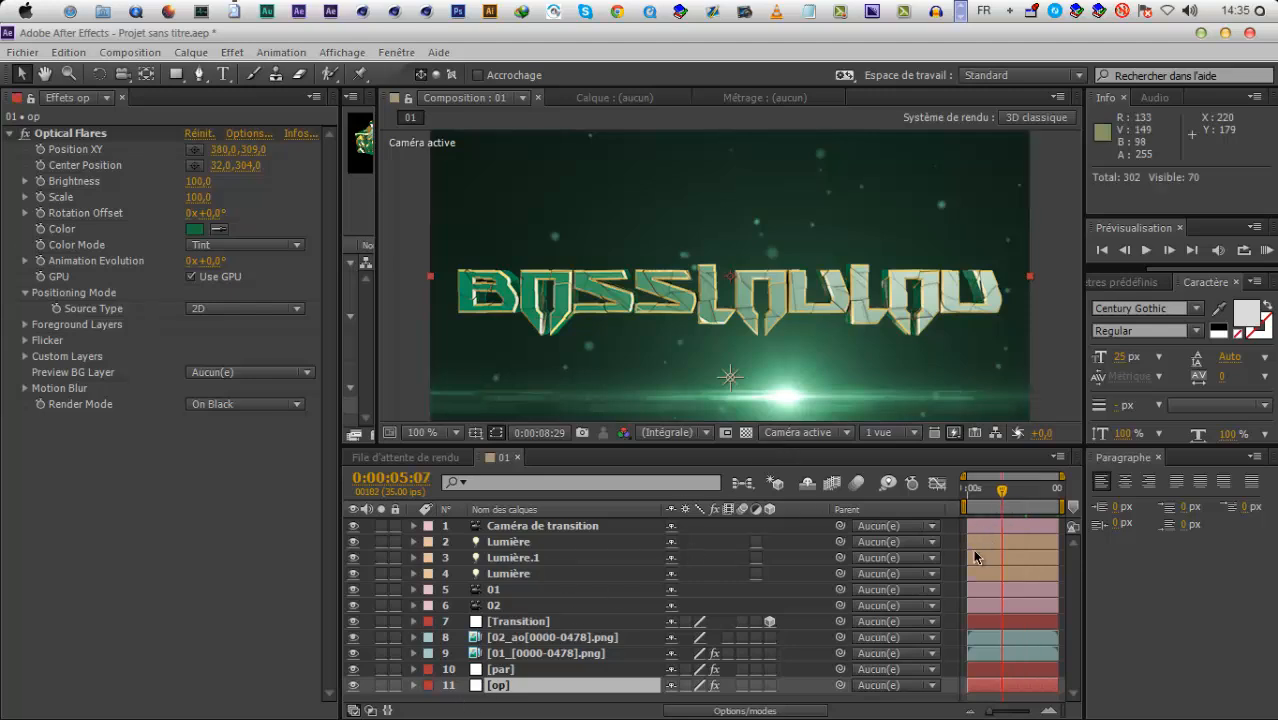
drag(517, 687, 534, 627)
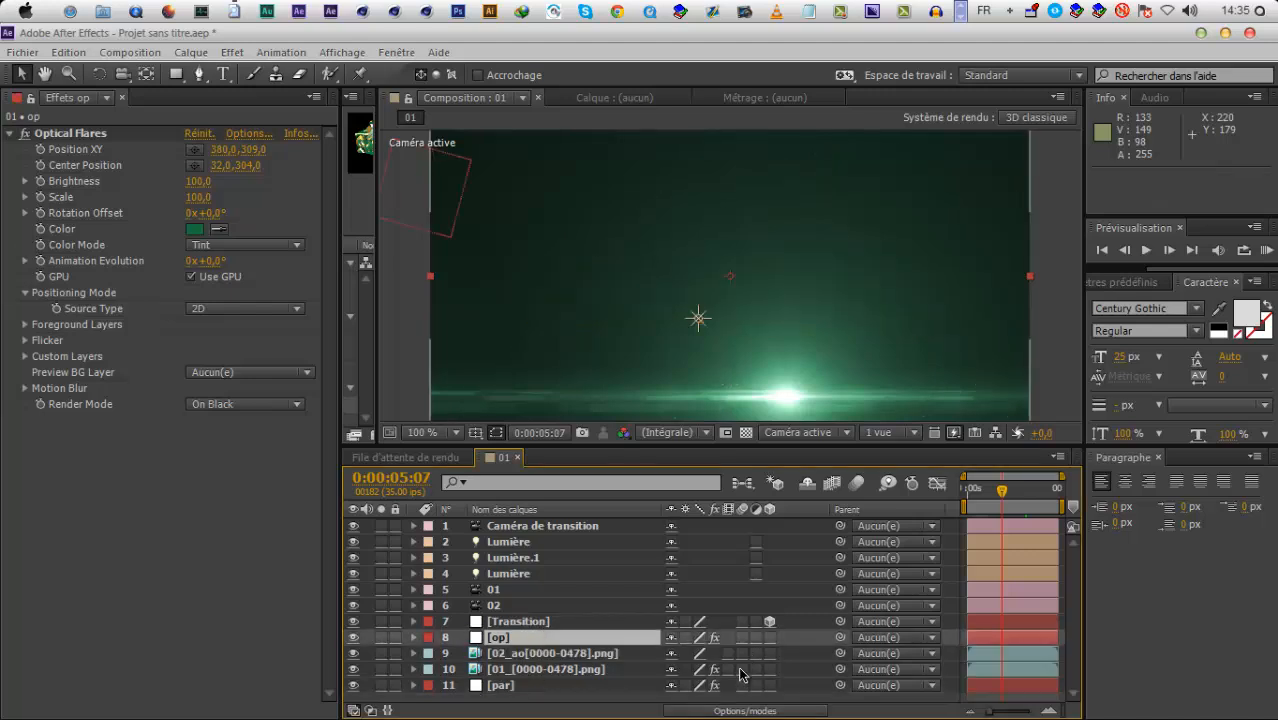
click(722, 710)
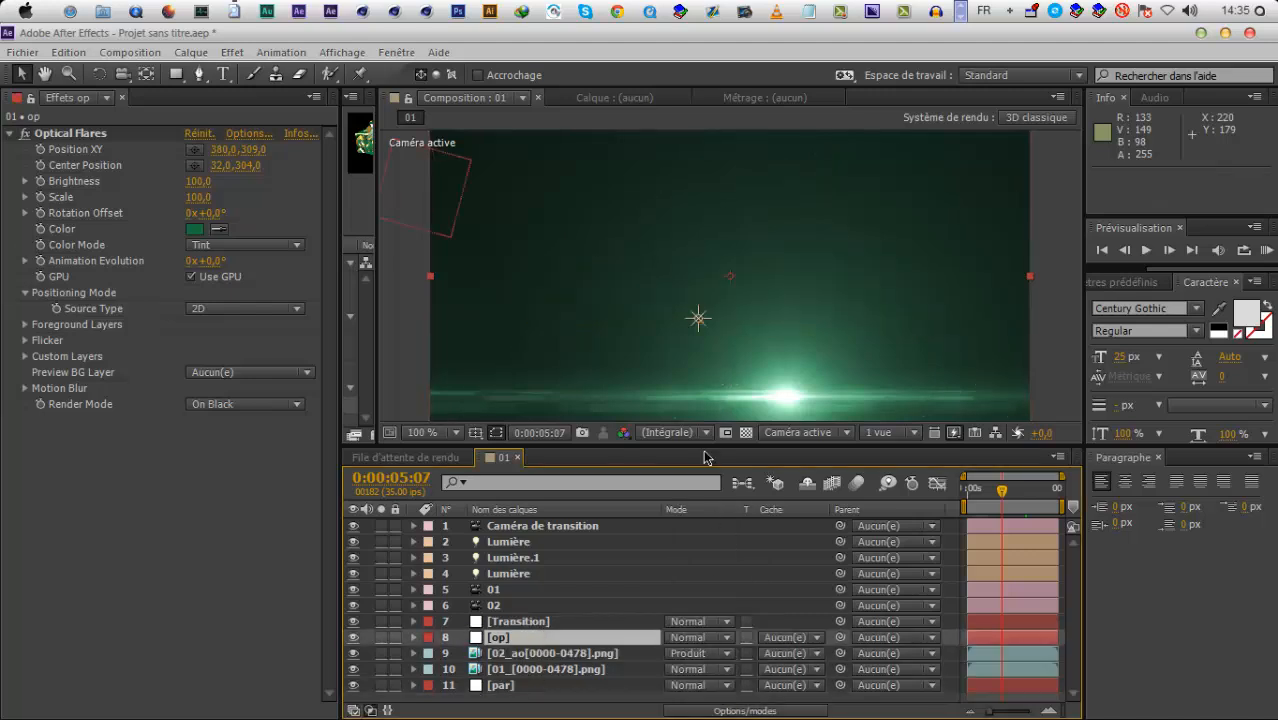
click(697, 637)
click(705, 258)
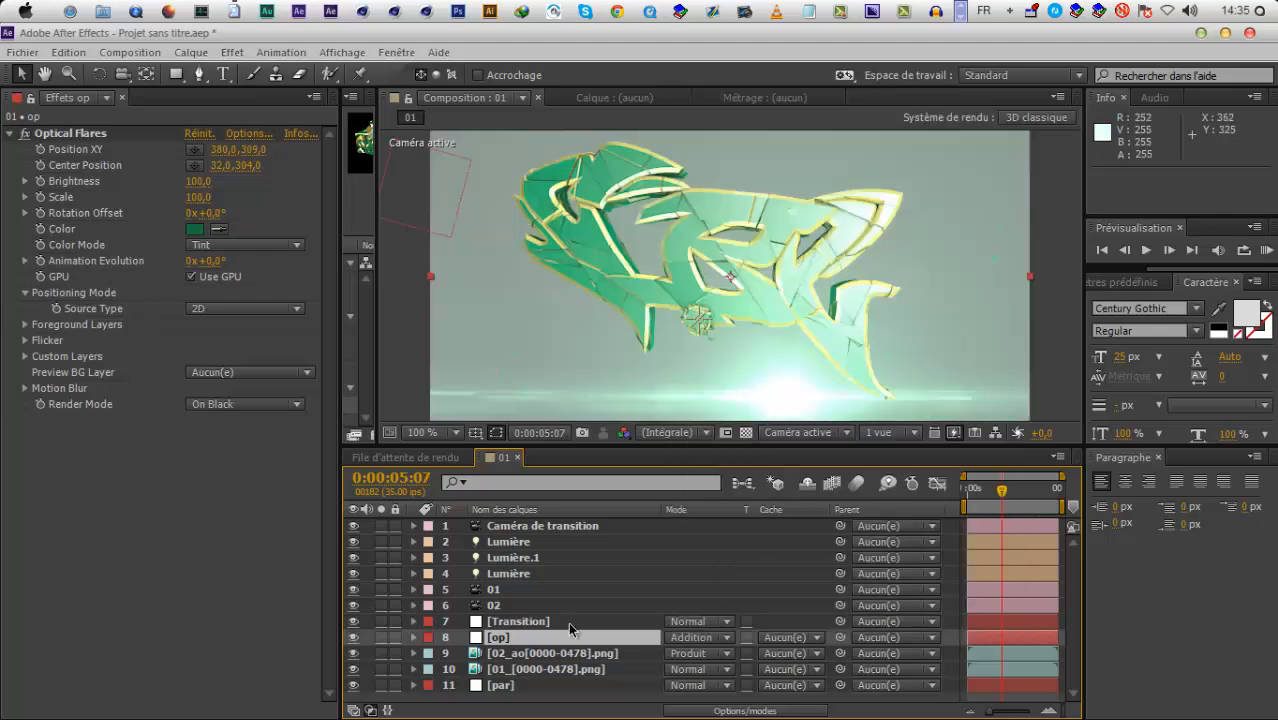
click(352, 637)
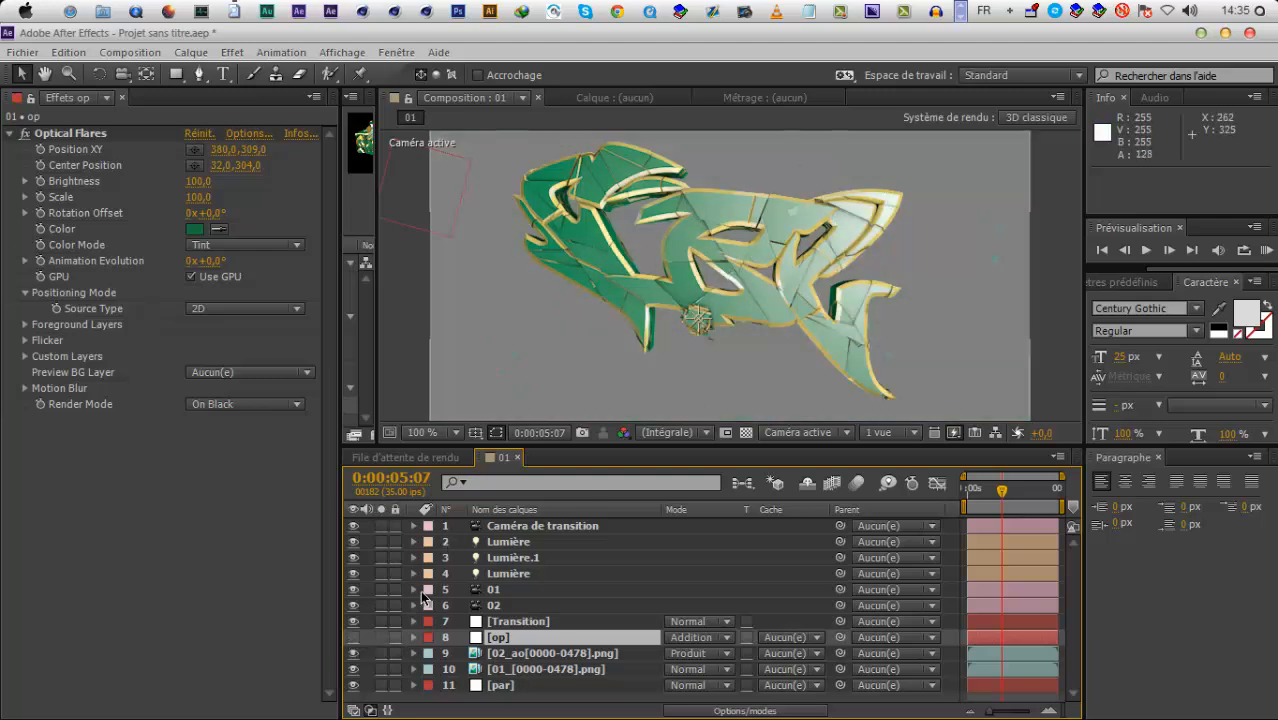
click(352, 637)
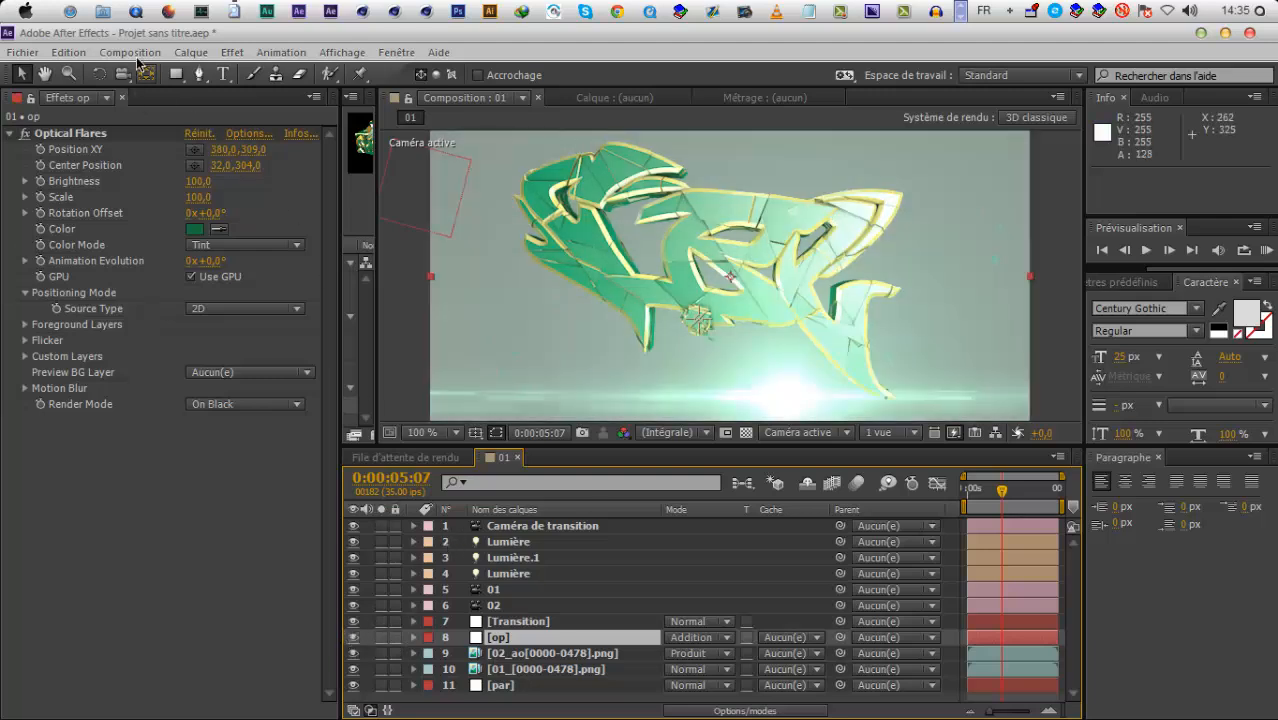
click(130, 52)
click(230, 88)
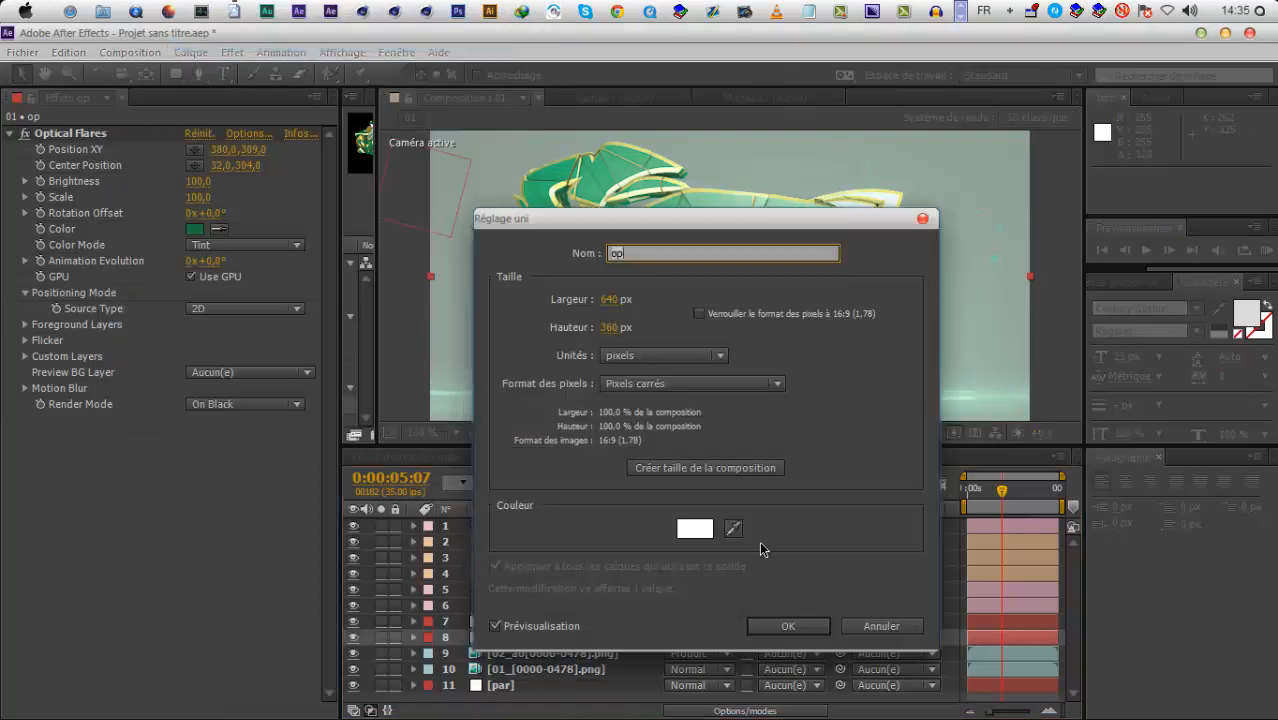
click(815, 624)
Create a white 640 × 360 px solid named Blanc uni 1 and place it beneath all other layers
key(ctrl+y)
click(752, 545)
drag(523, 530, 640, 700)
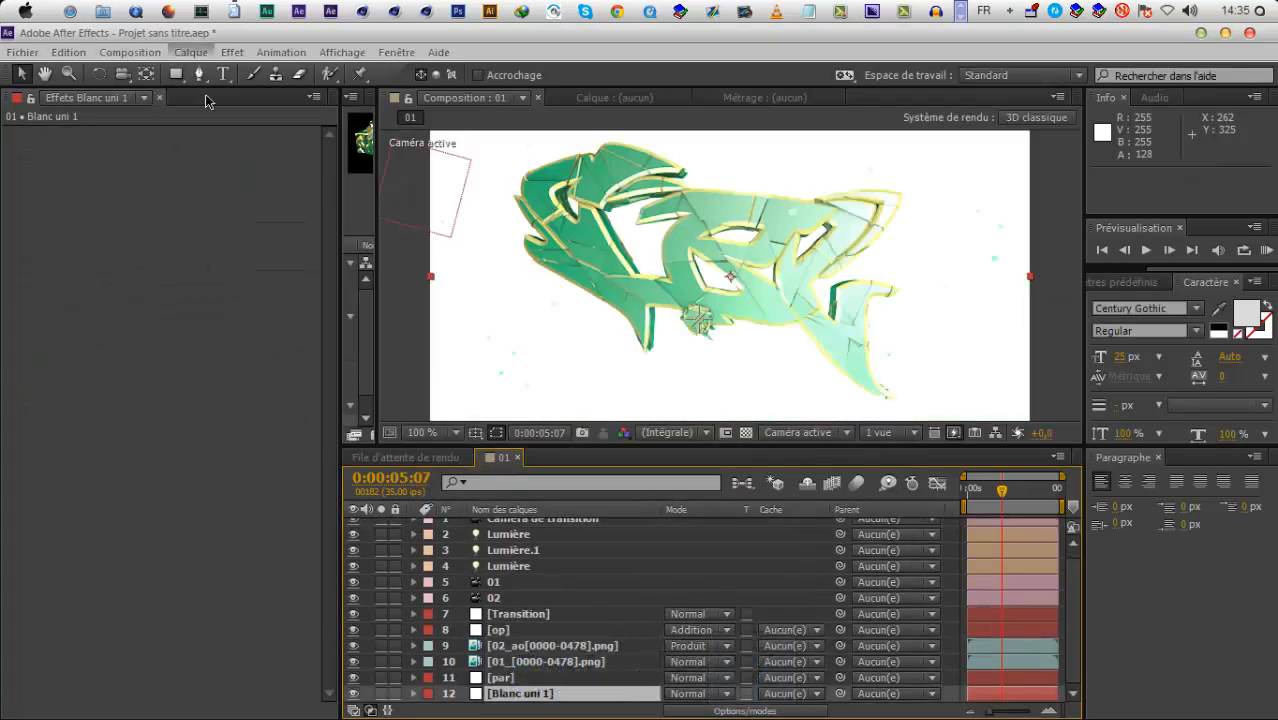
Change the color of the bottom solid to black (000000)
key(ctrl+shift+y)
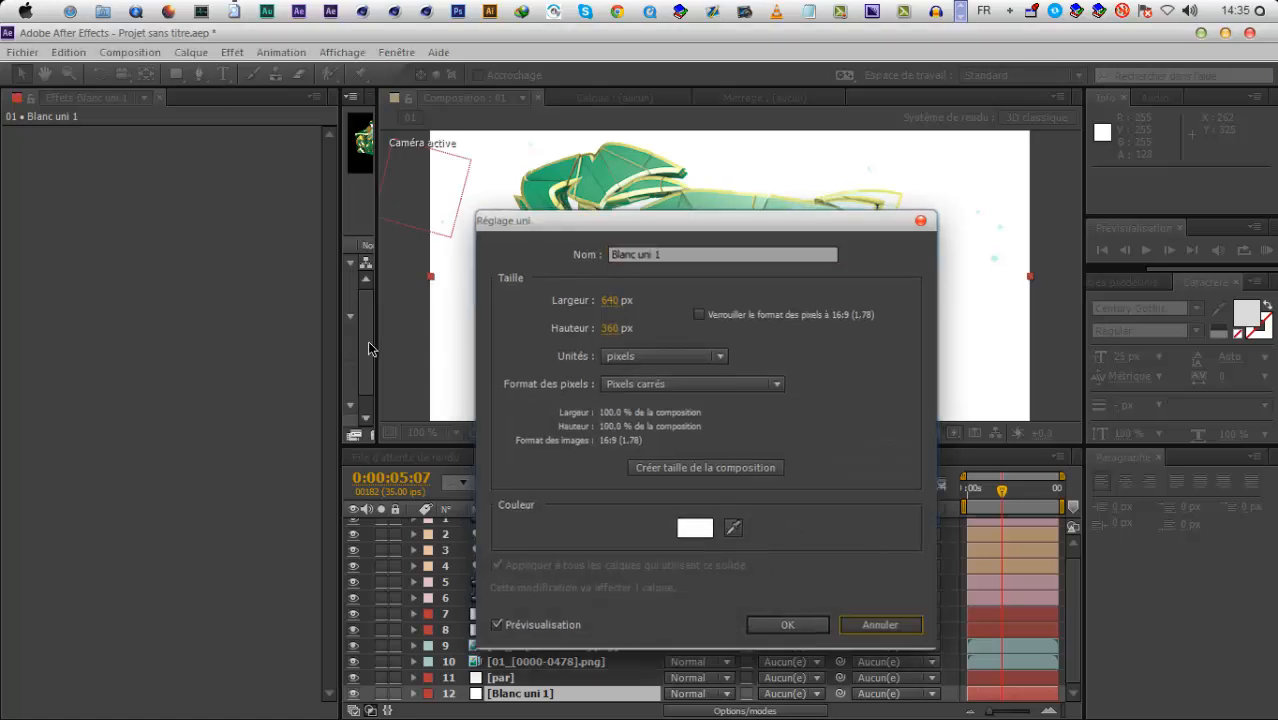
key(Escape)
click(192, 52)
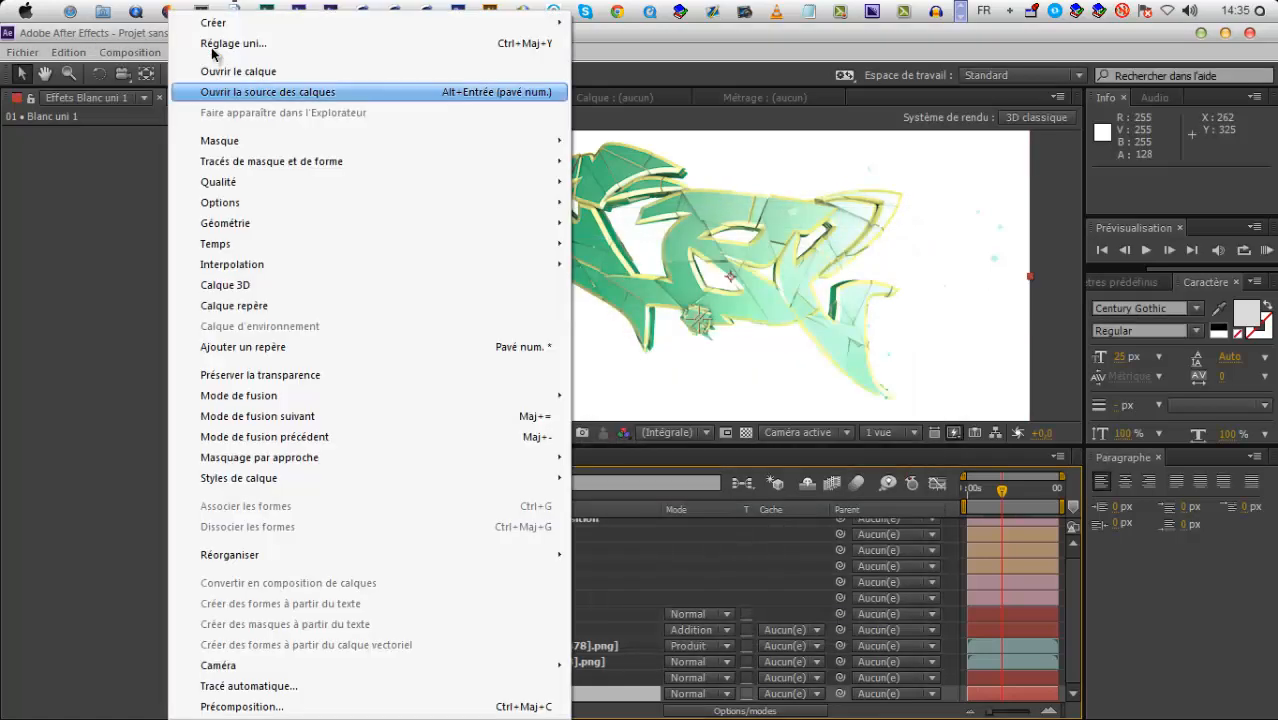
click(222, 46)
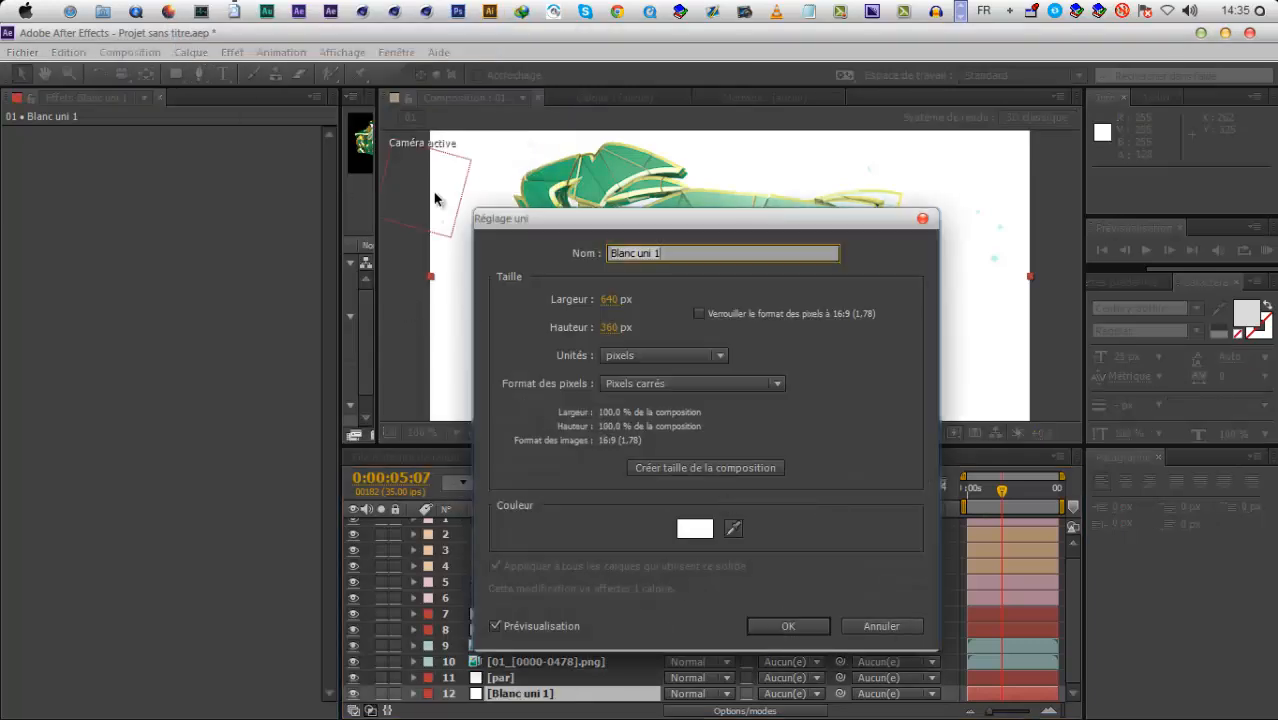
click(697, 530)
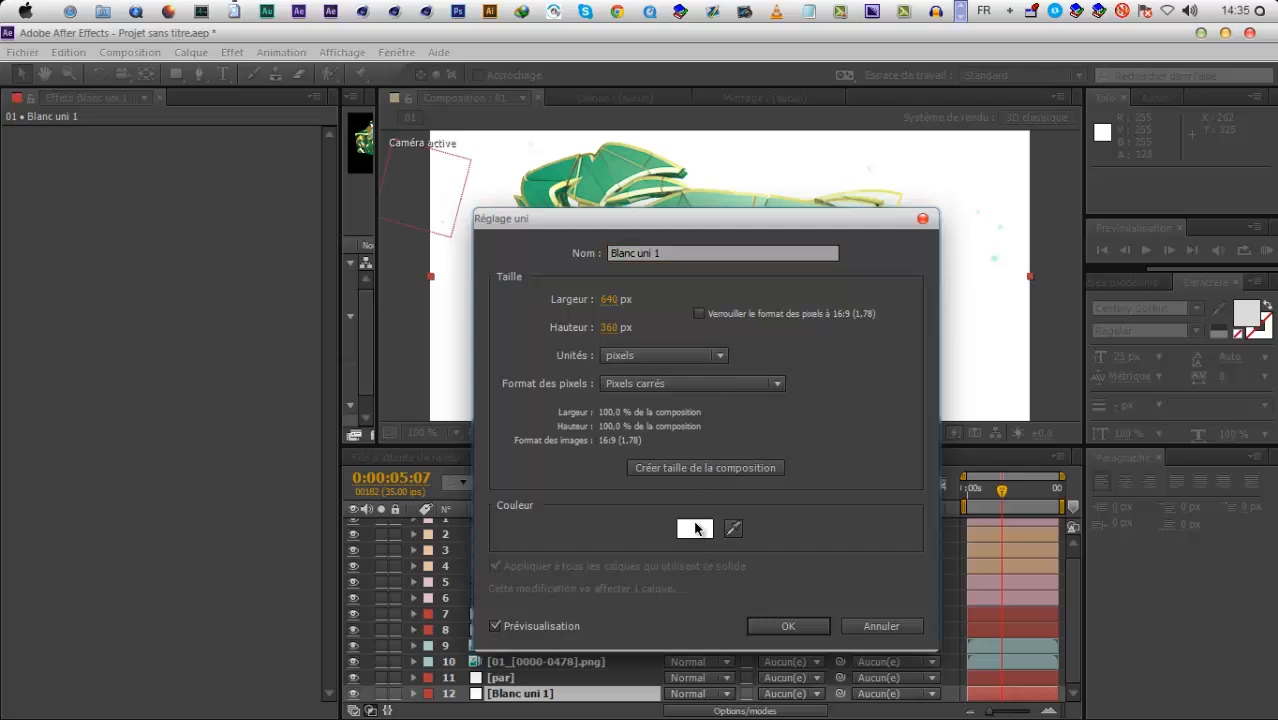
drag(367, 527, 406, 592)
click(622, 303)
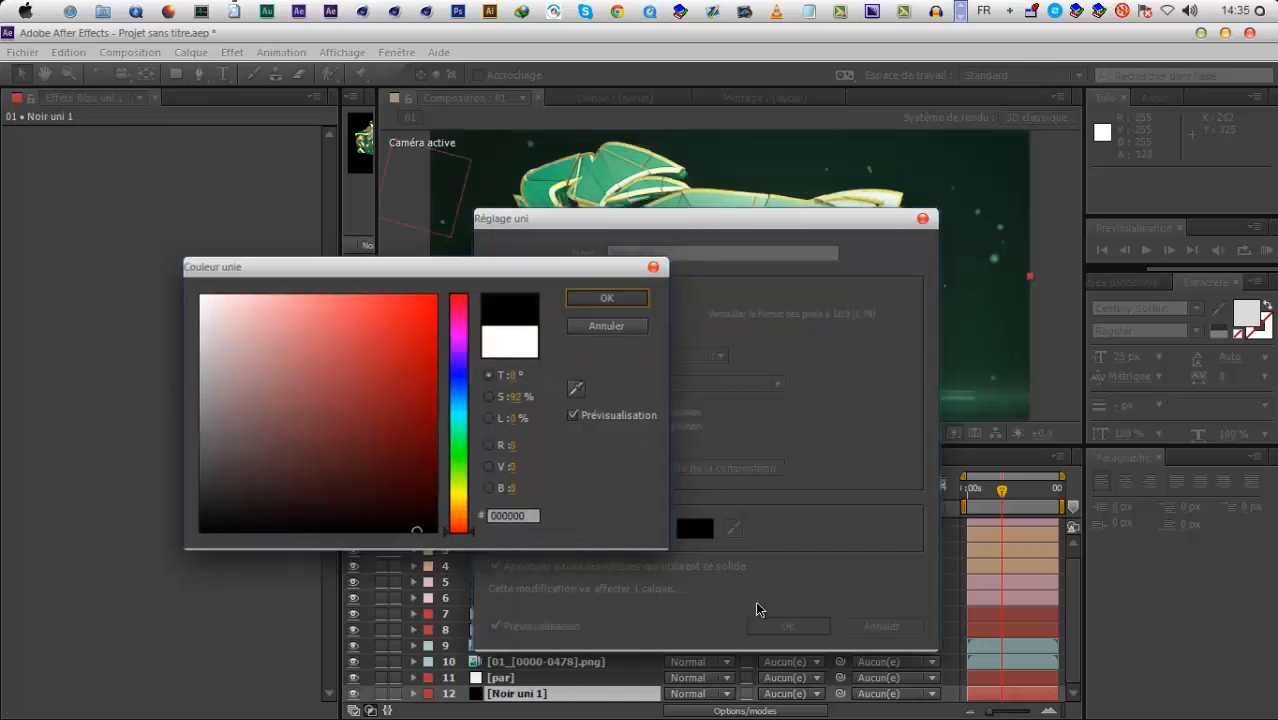
click(784, 626)
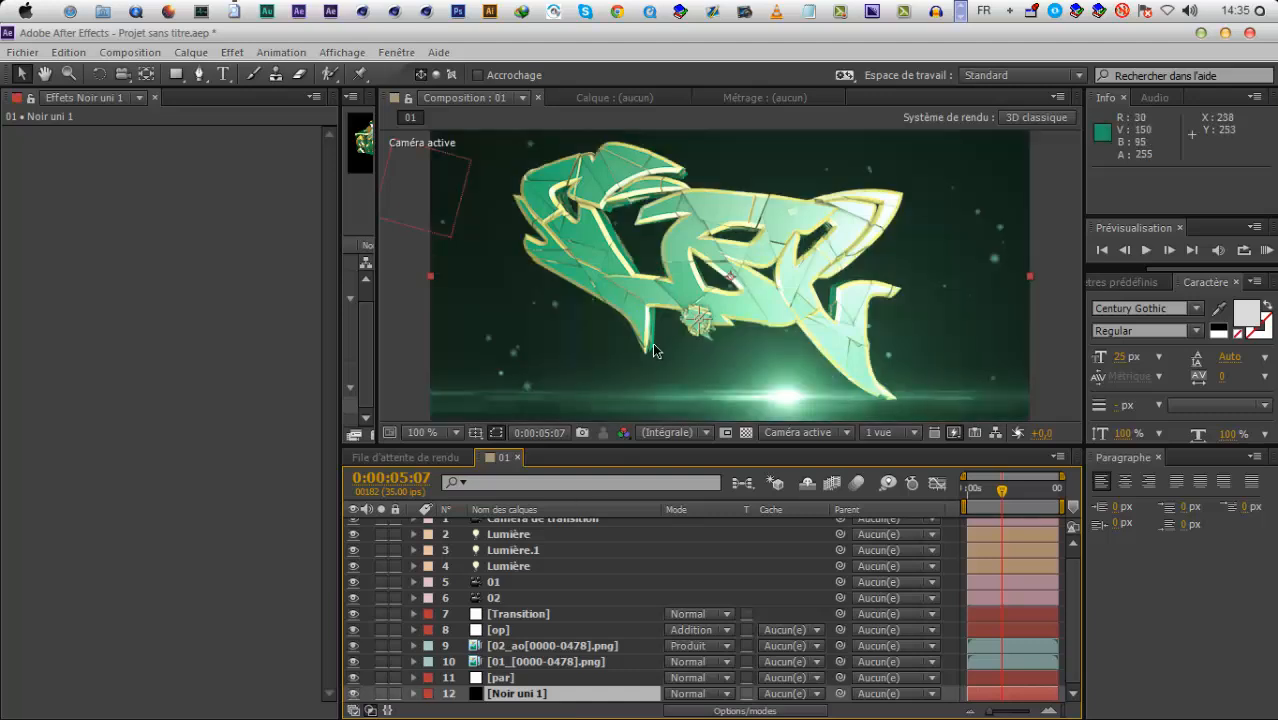
Shift the par layer earlier to start at -0:00:03:32, and extend its end to 0:00:13:25
click(1028, 490)
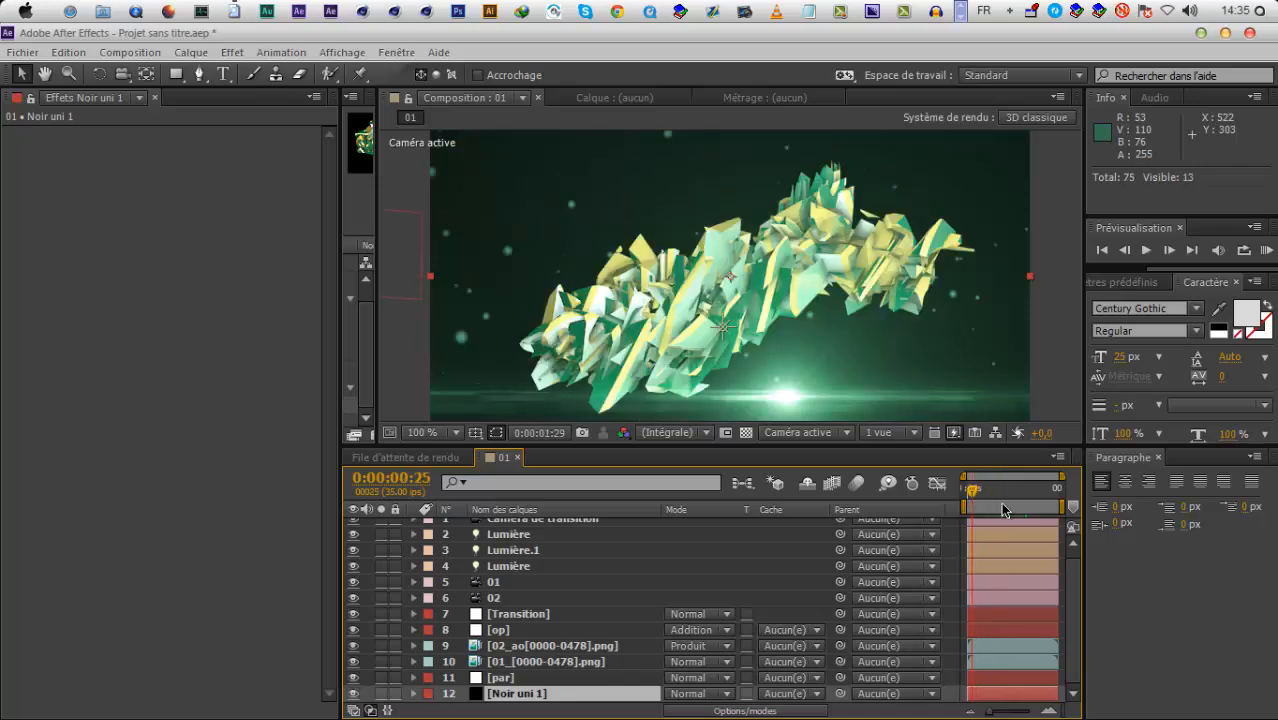
click(1158, 459)
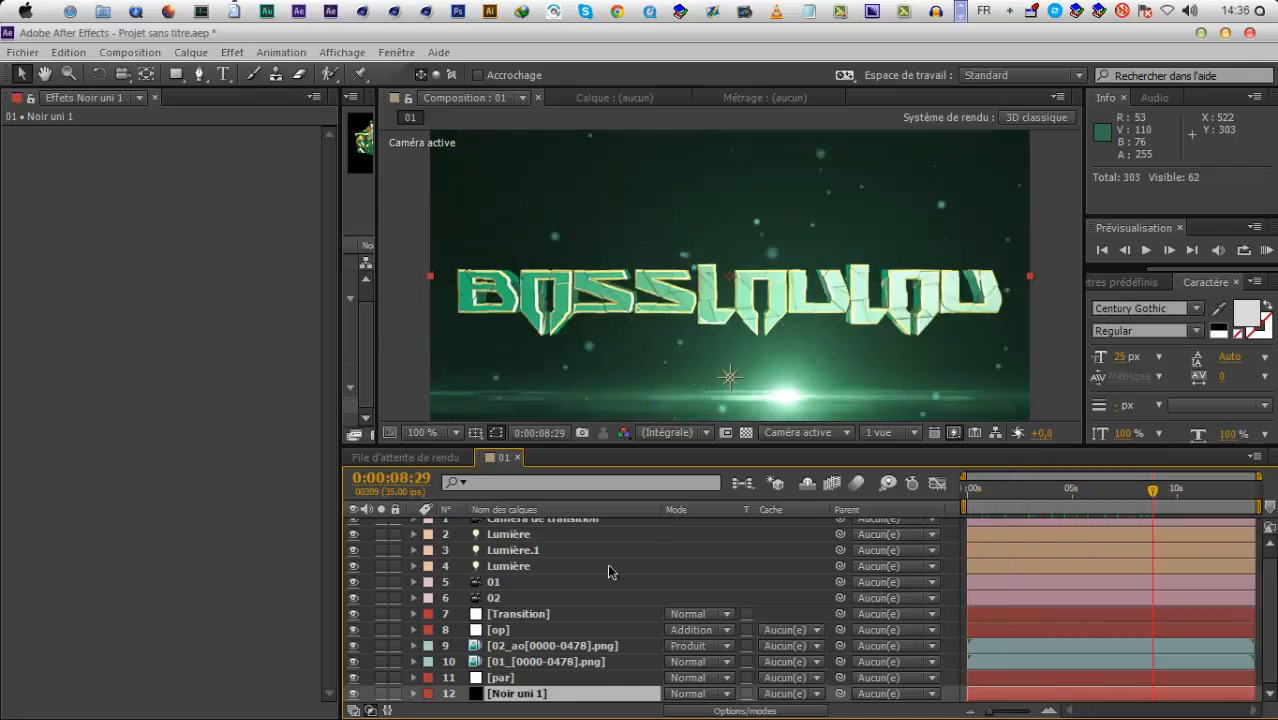
scroll(535, 590, up, 1)
scroll(548, 660, down, 1)
click(558, 679)
drag(1104, 678, 1021, 678)
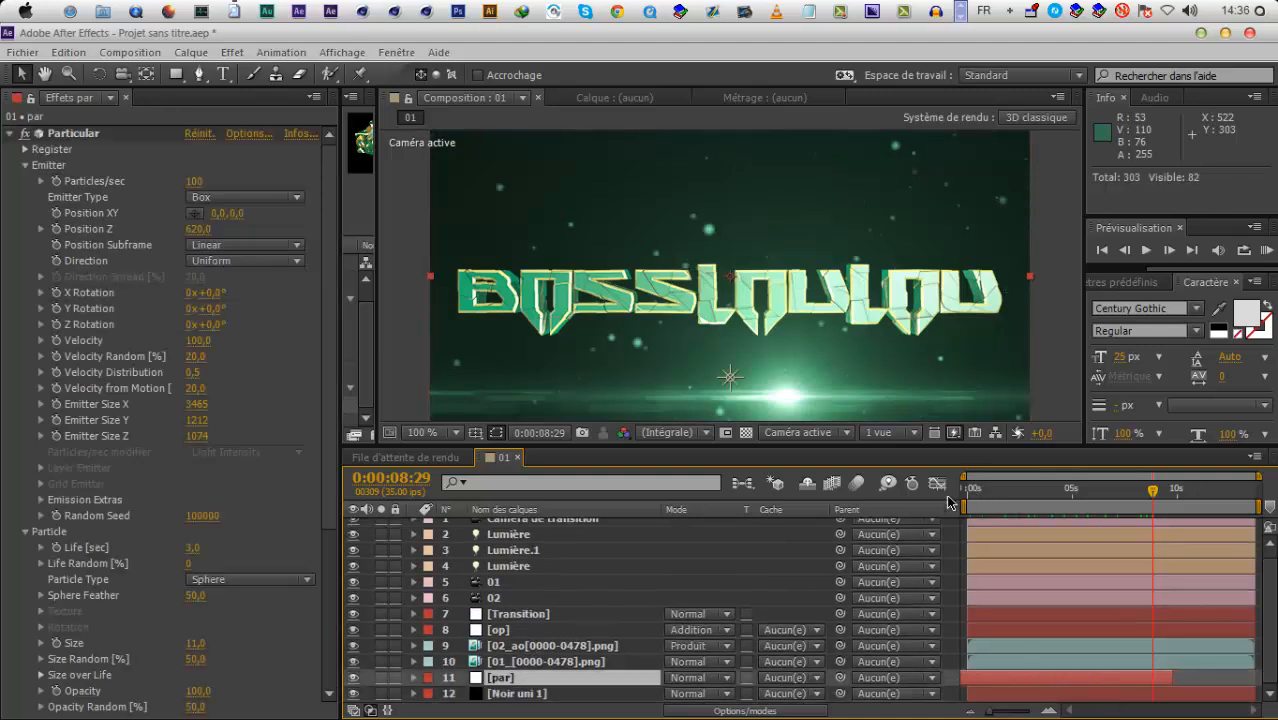
key(Home)
drag(1172, 678, 1258, 684)
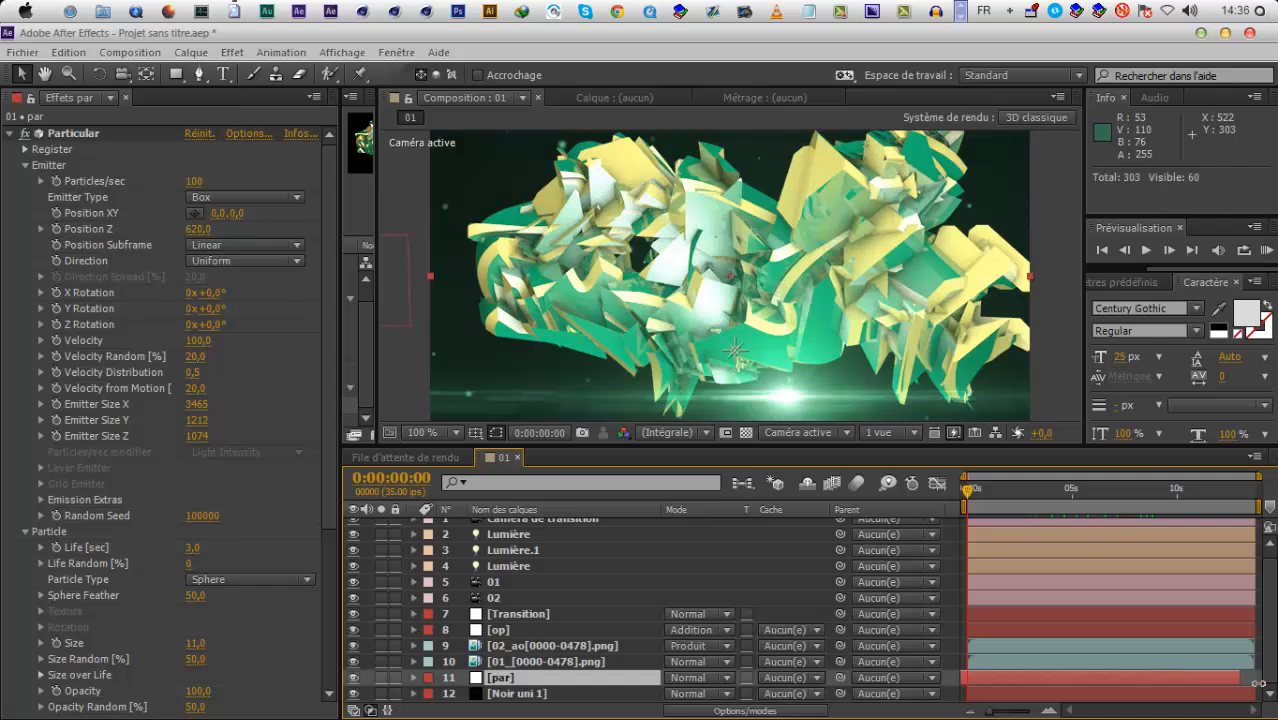
Compare the first frame with the op flare hidden and shown, and check the animation up to 0:00:06:04
click(353, 630)
click(353, 630)
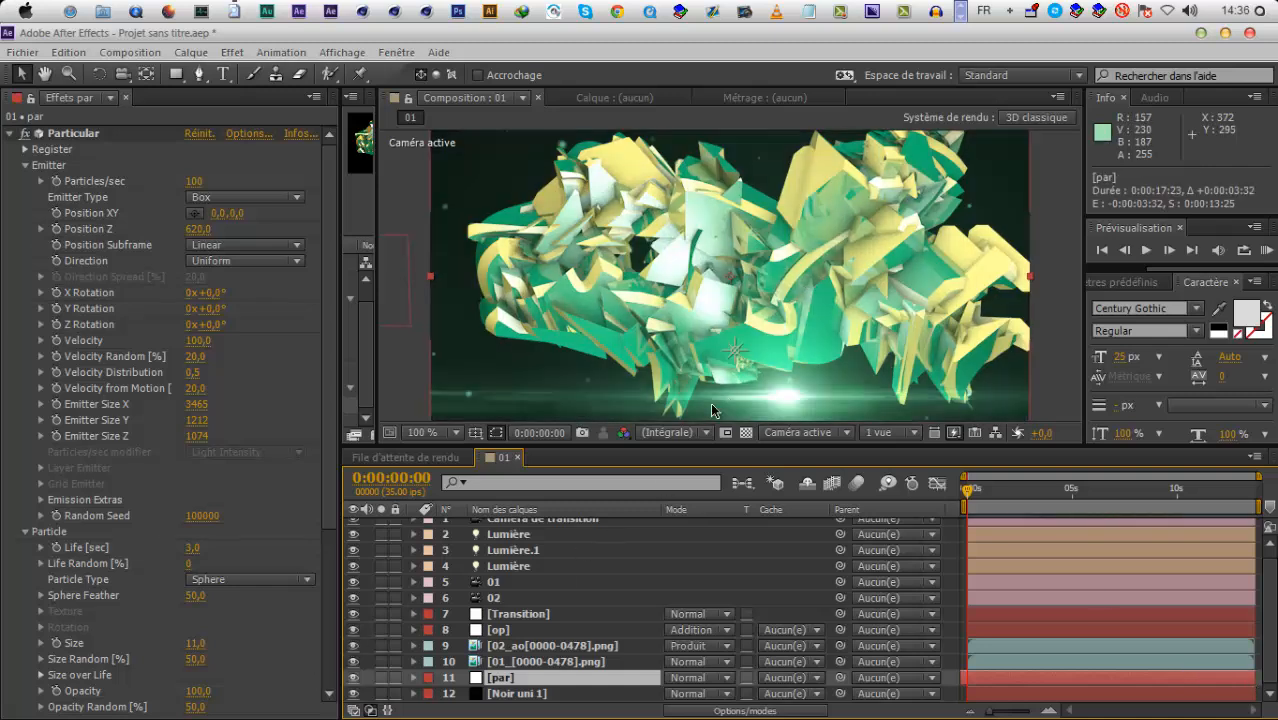
drag(1052, 498, 1096, 562)
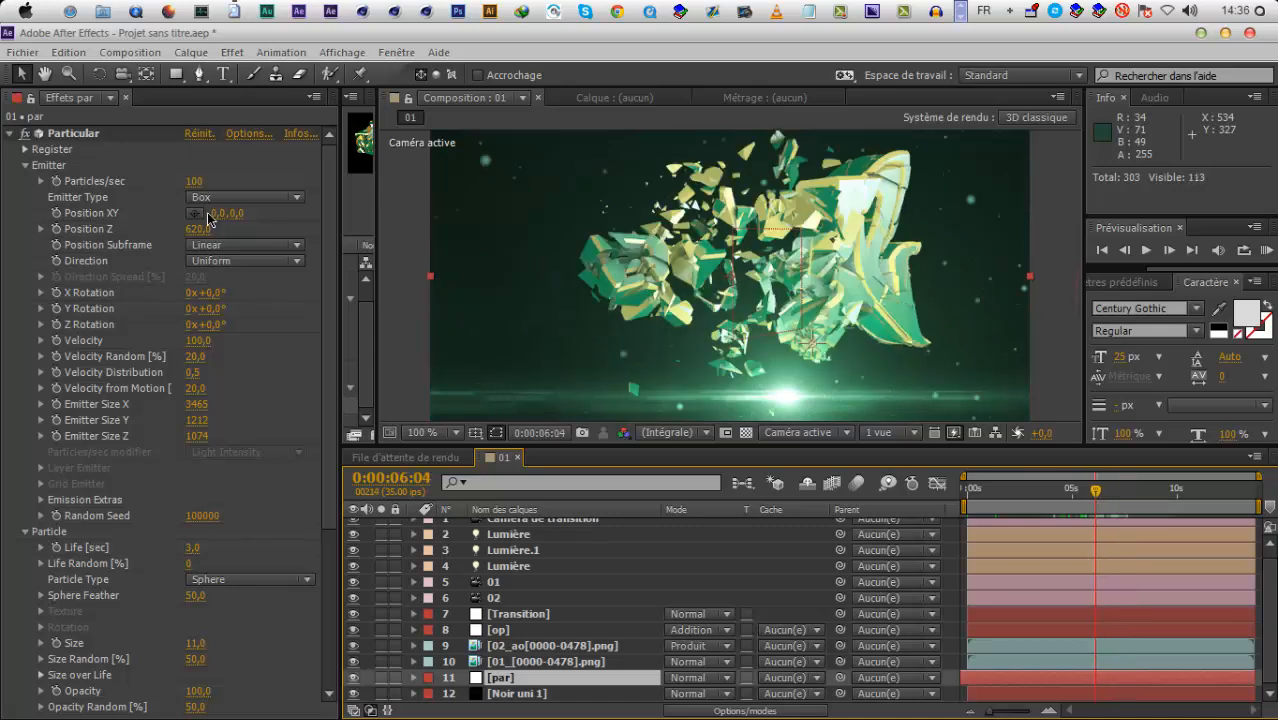
Set the par layer's Particles/sec to 360 and turn on its Particular motion blur with a shutter angle of 1190
drag(208, 181, 220, 181)
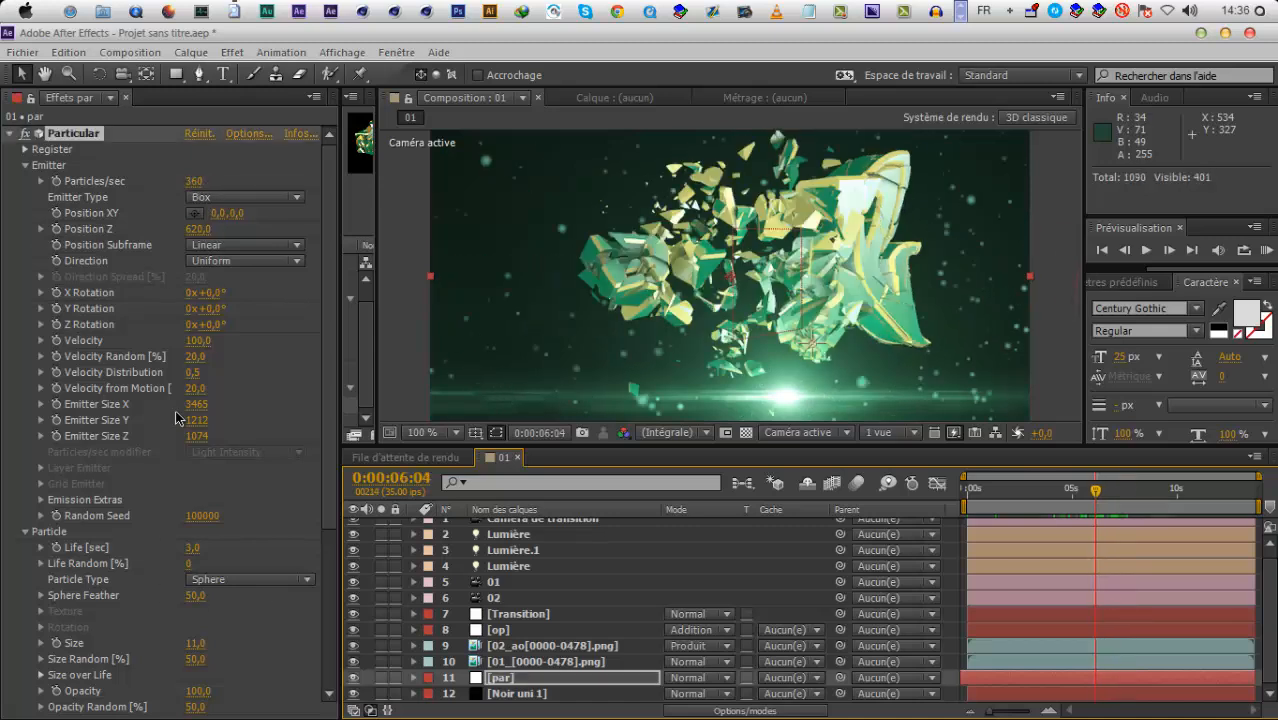
scroll(215, 556, down, 5)
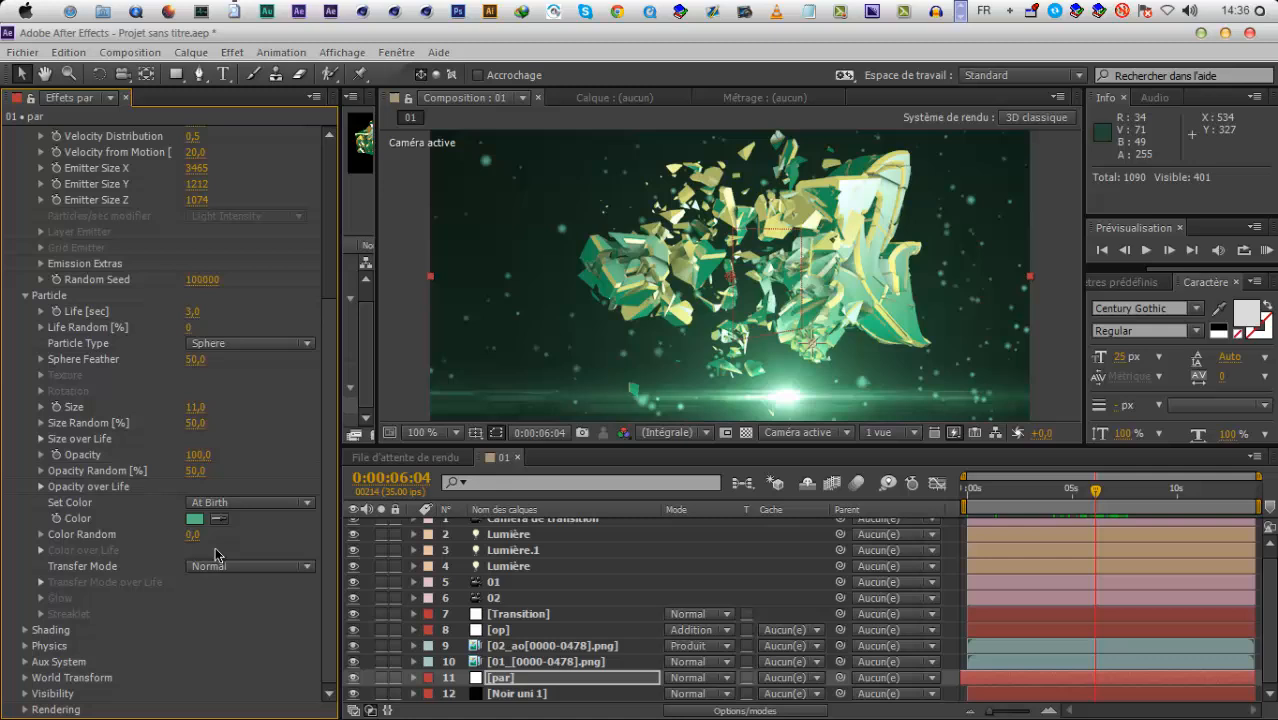
click(27, 710)
scroll(122, 648, down, 2)
click(206, 617)
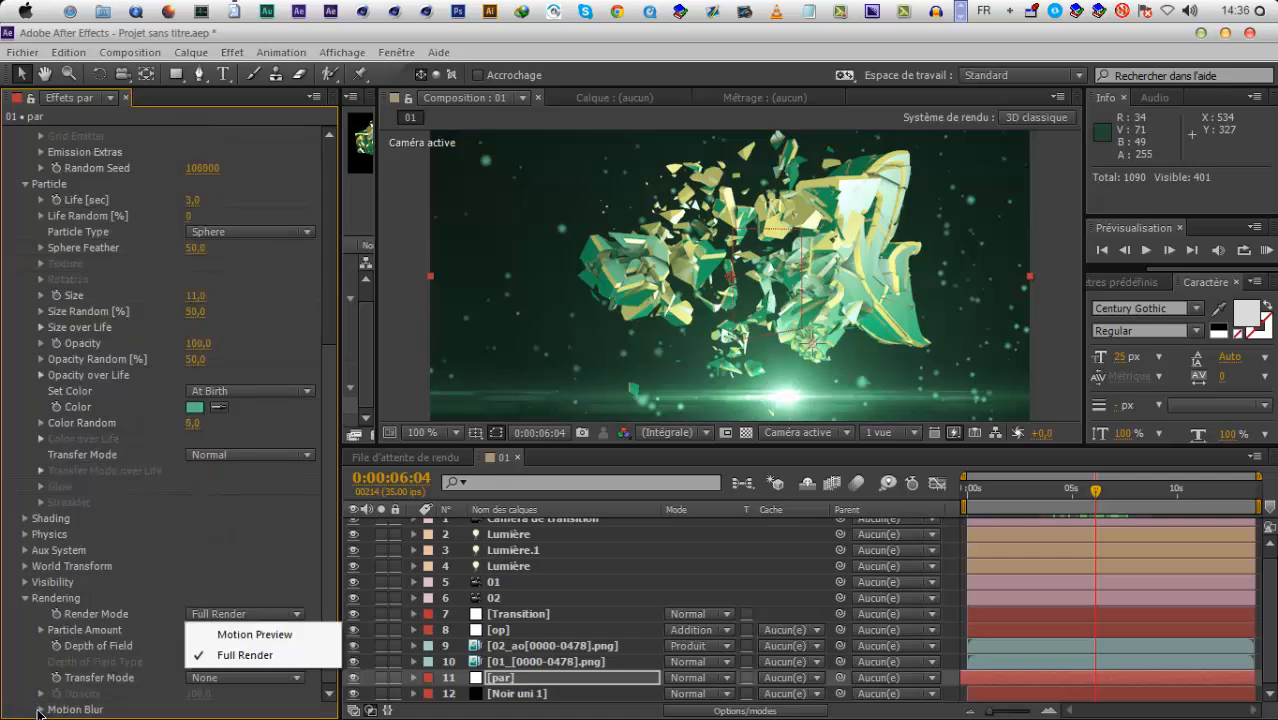
click(38, 710)
scroll(120, 620, down, 3)
click(236, 597)
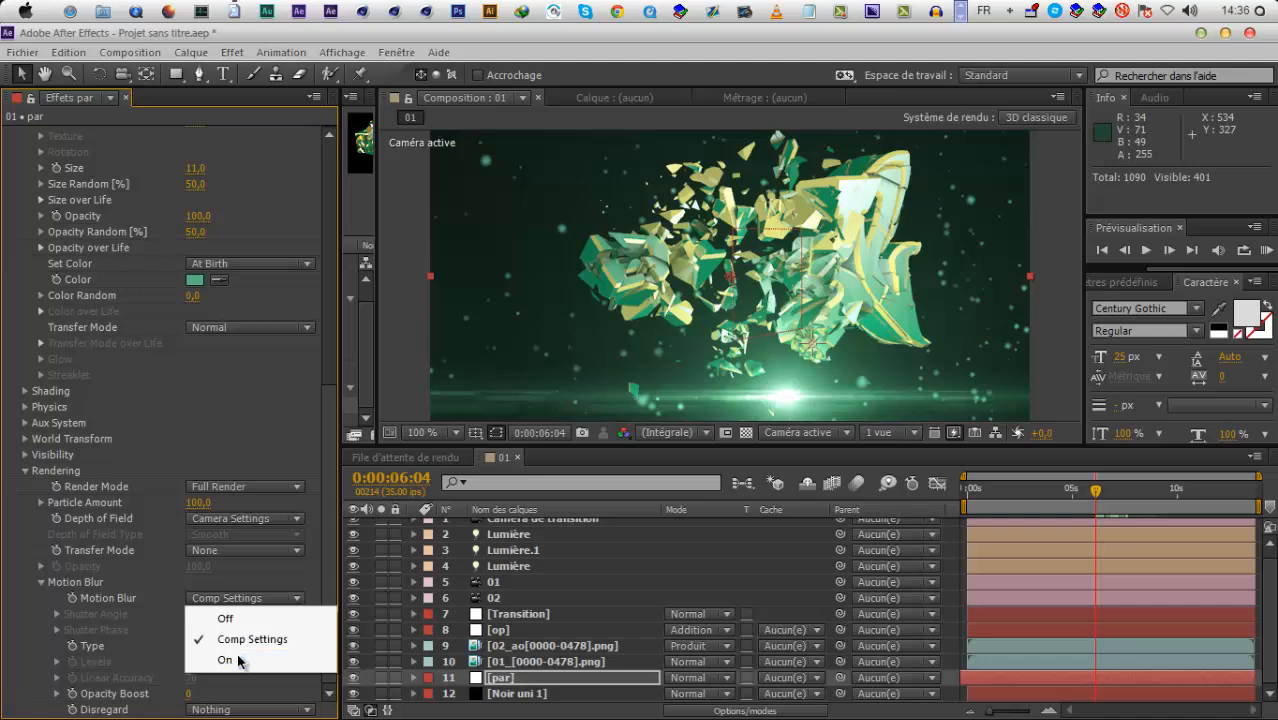
click(226, 660)
drag(697, 606, 984, 395)
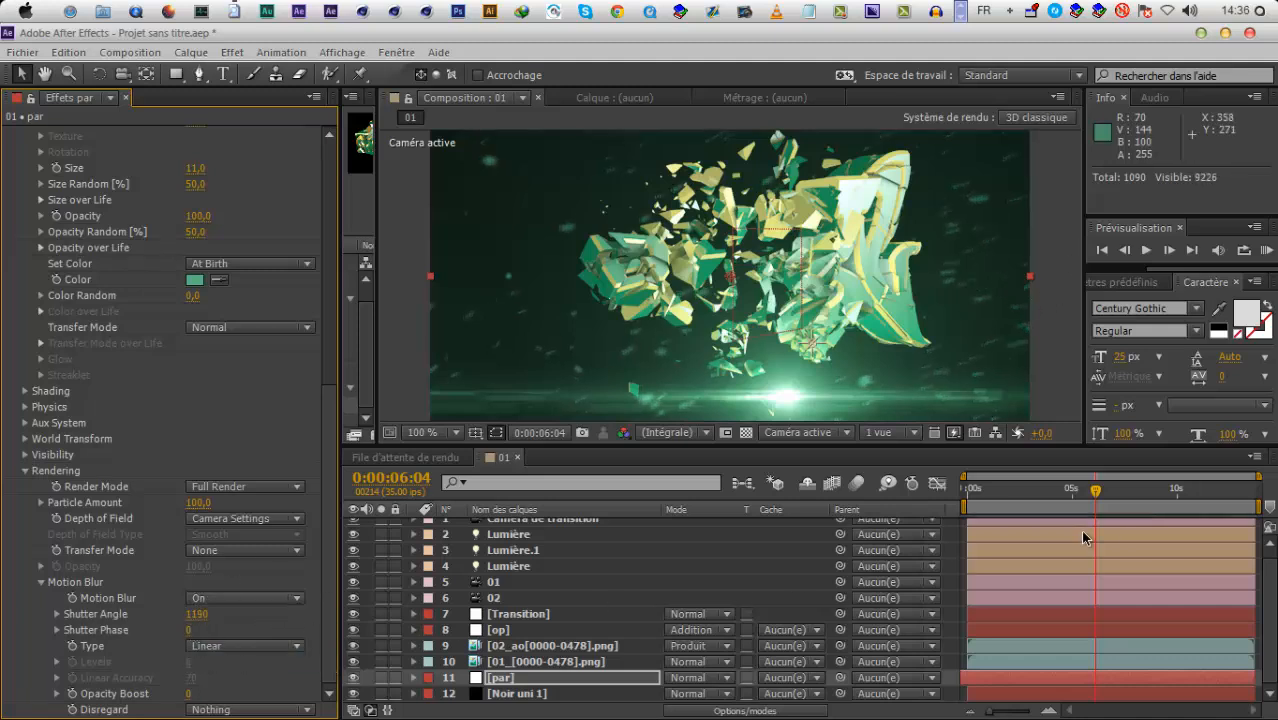
At 0:00:03:18, set the particles' Sphere Feather to 2, motion blur Shutter Angle to 1318 and Opacity Boost to 8
mouse_move(1022, 508)
mouse_down()
mouse_move(990, 511)
mouse_move(1041, 508)
mouse_up()
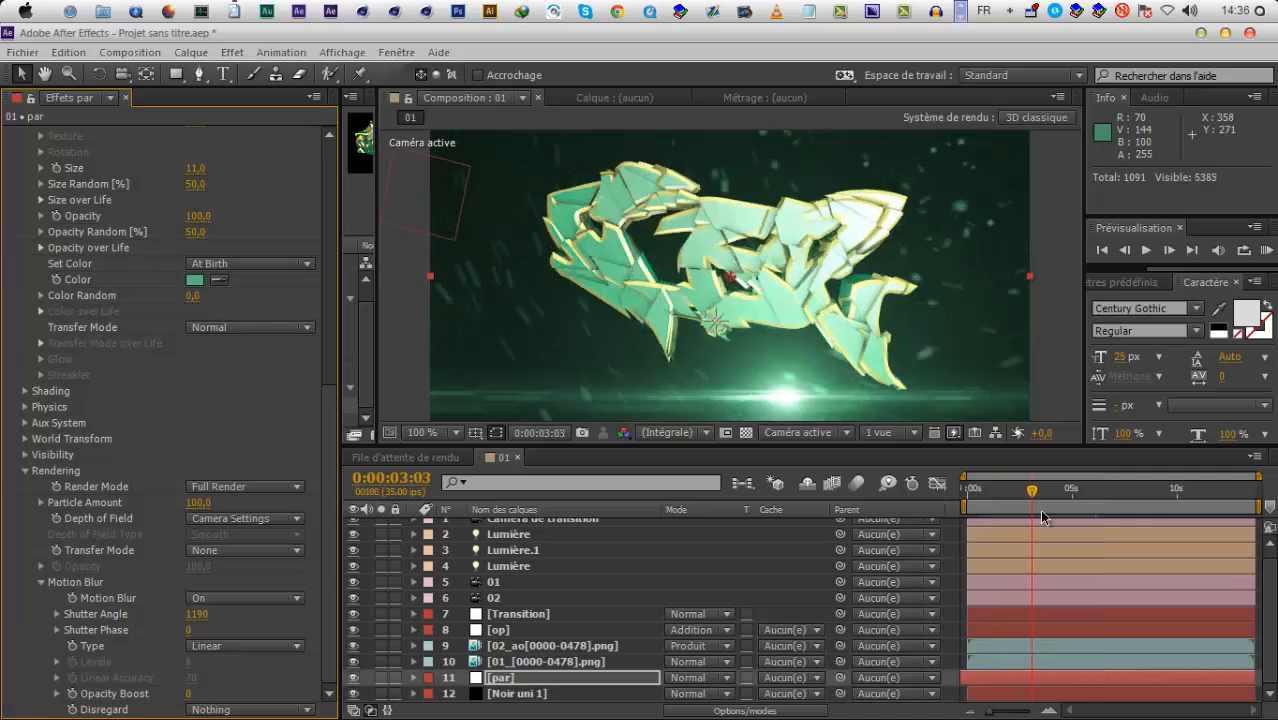
scroll(216, 340, up, 8)
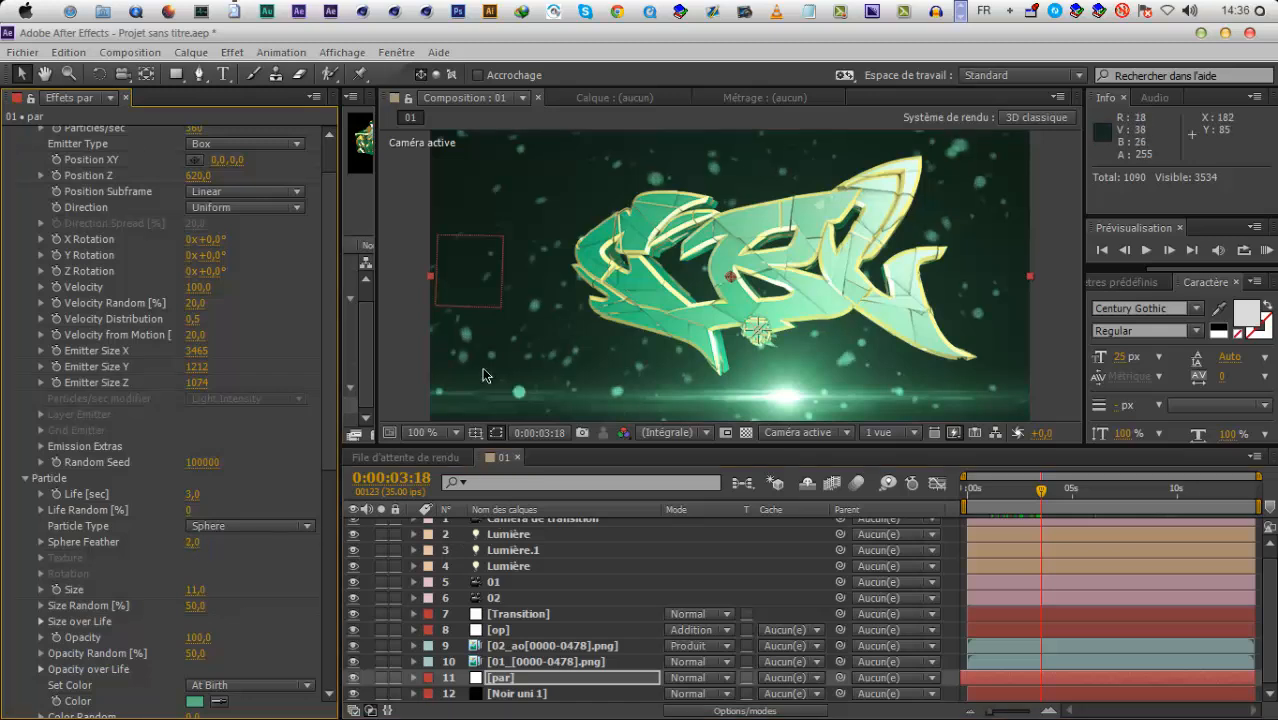
scroll(186, 505, down, 2)
scroll(186, 505, down, 8)
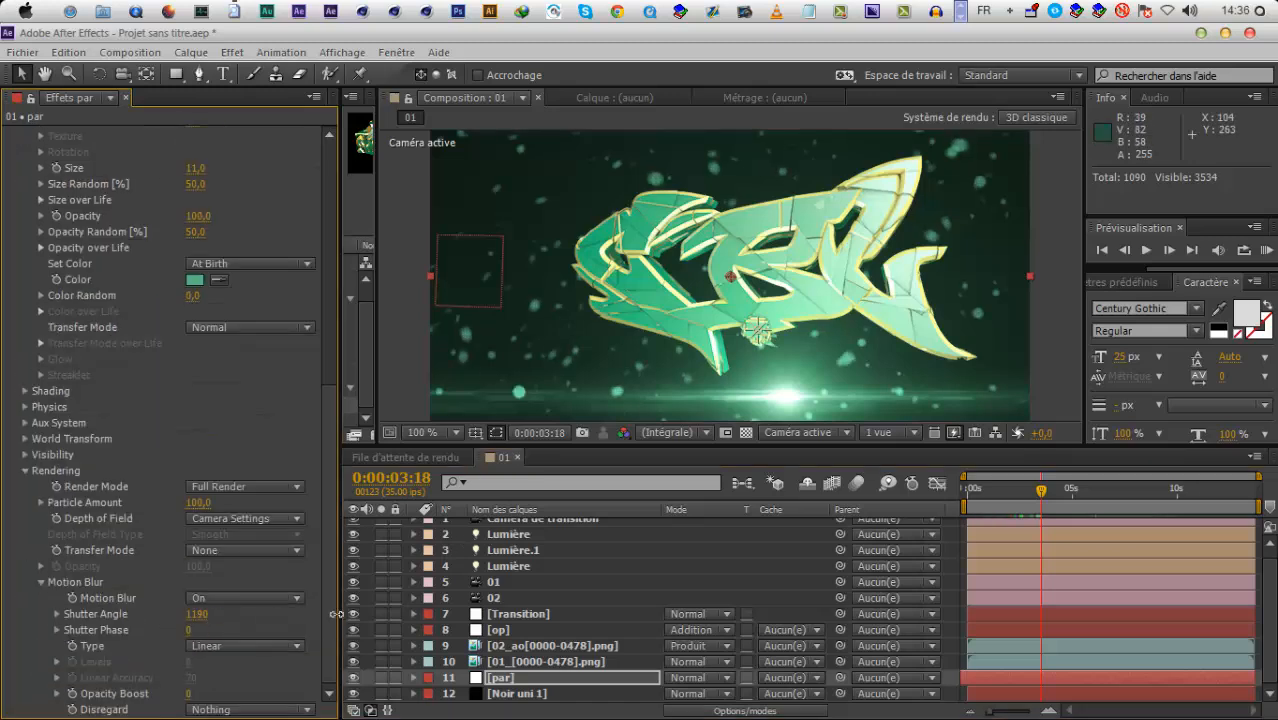
drag(198, 692, 204, 693)
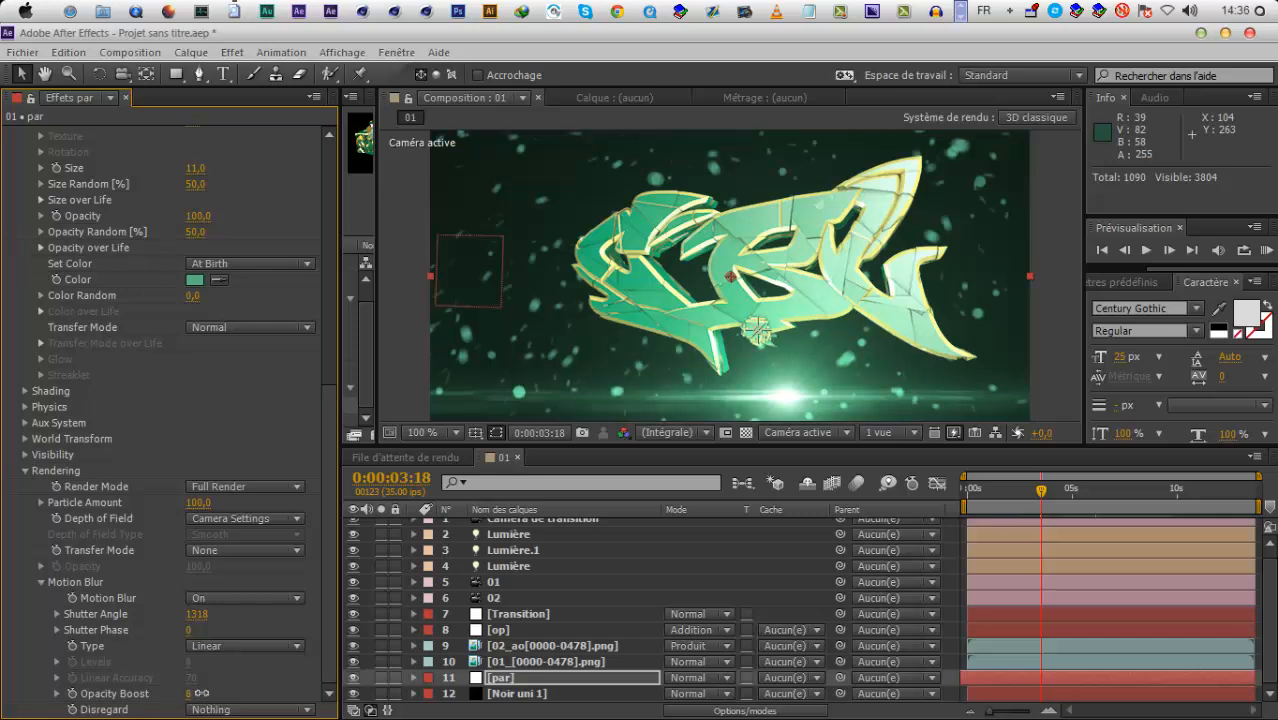
Set the par layer's blending mode to Addition and its particle color to light green 7ED5A7
click(697, 677)
click(738, 298)
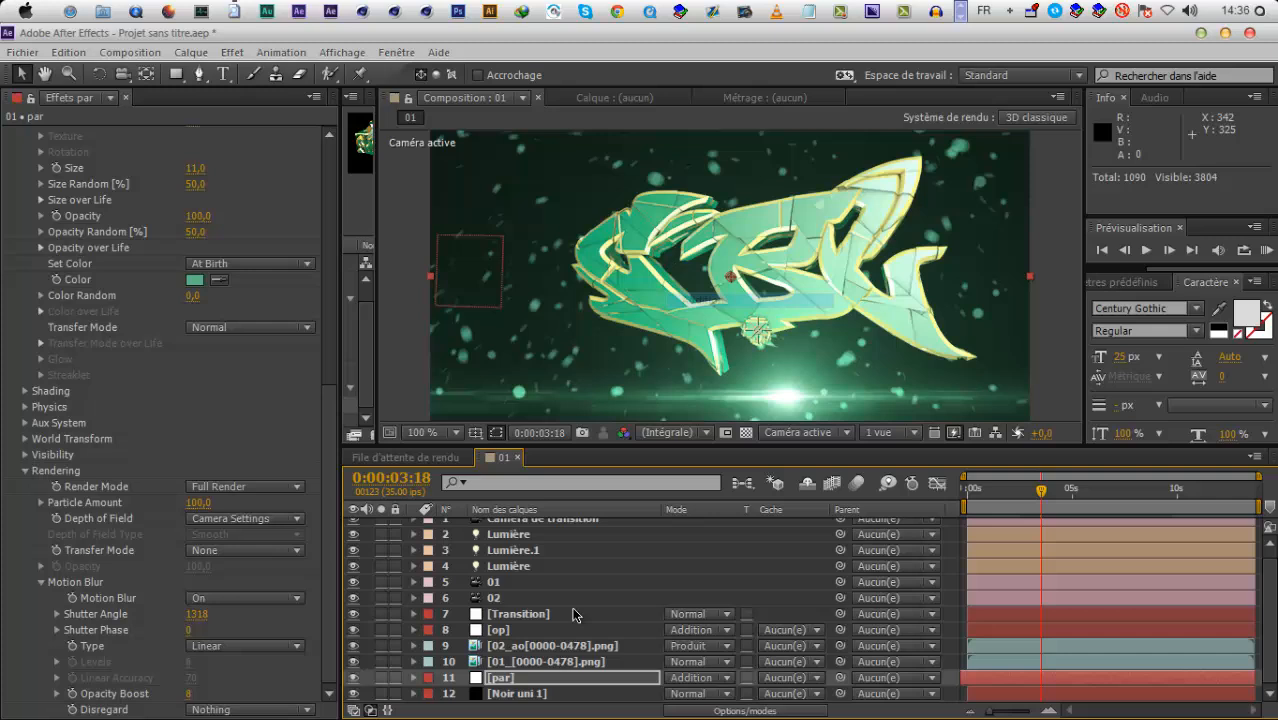
click(527, 681)
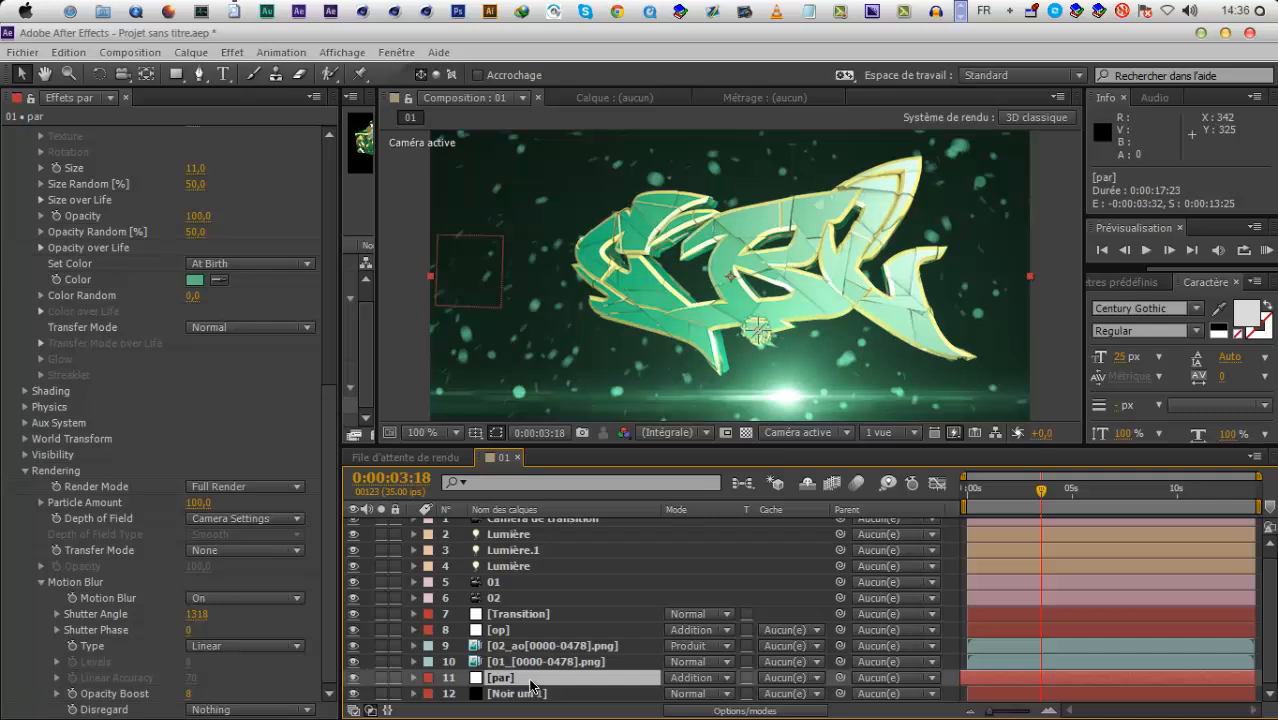
click(205, 281)
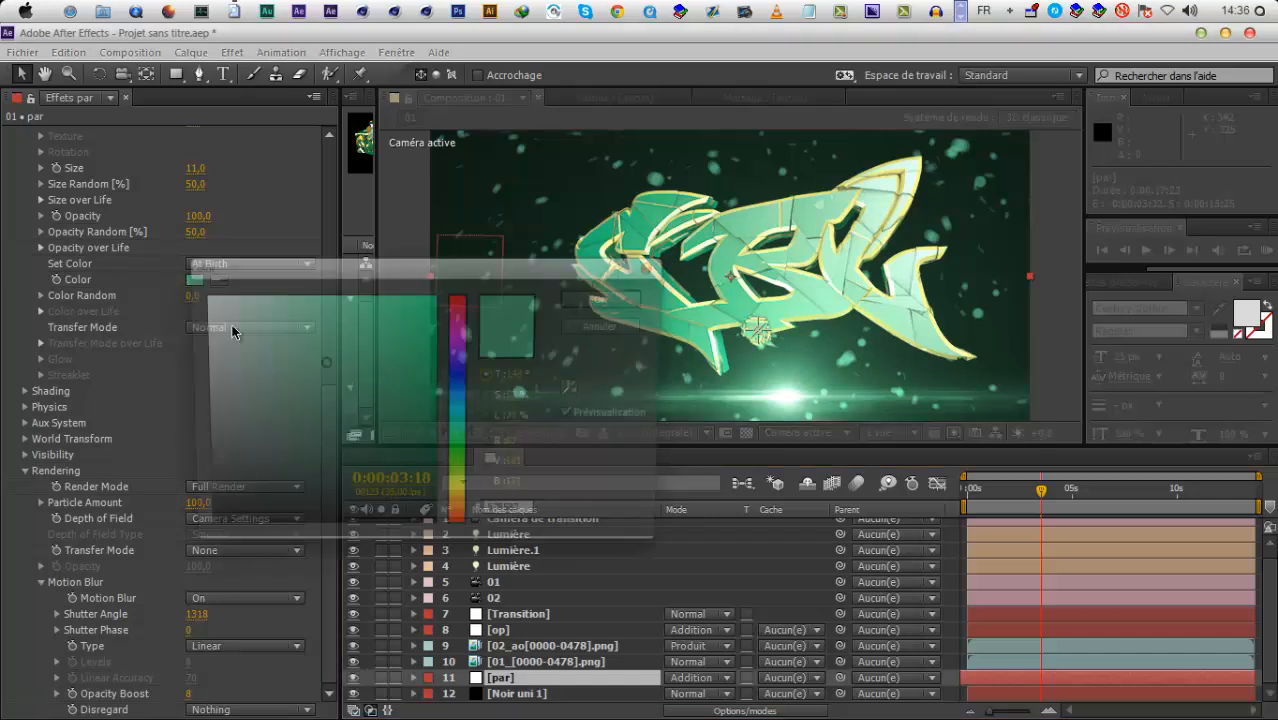
click(295, 336)
click(583, 298)
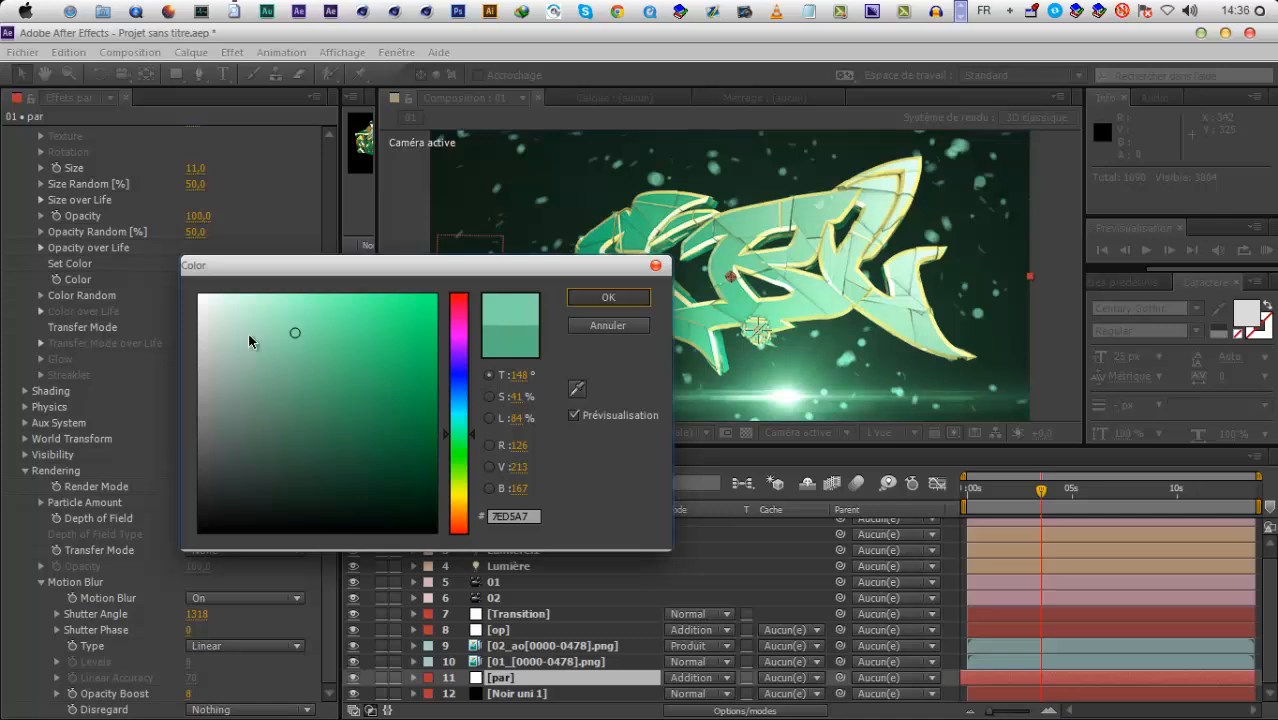
Reduce the particle Size to 4 and preview the animation from the first frame
drag(185, 170, 189, 170)
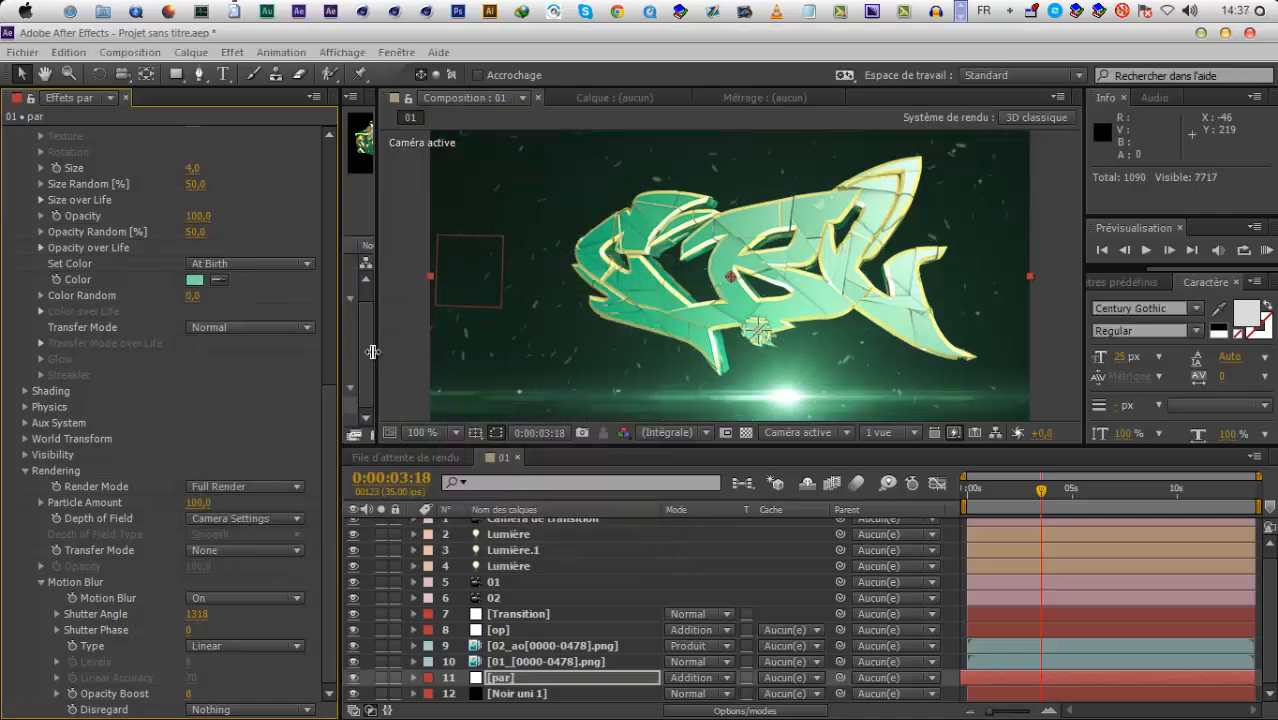
drag(1079, 512, 945, 483)
click(1264, 252)
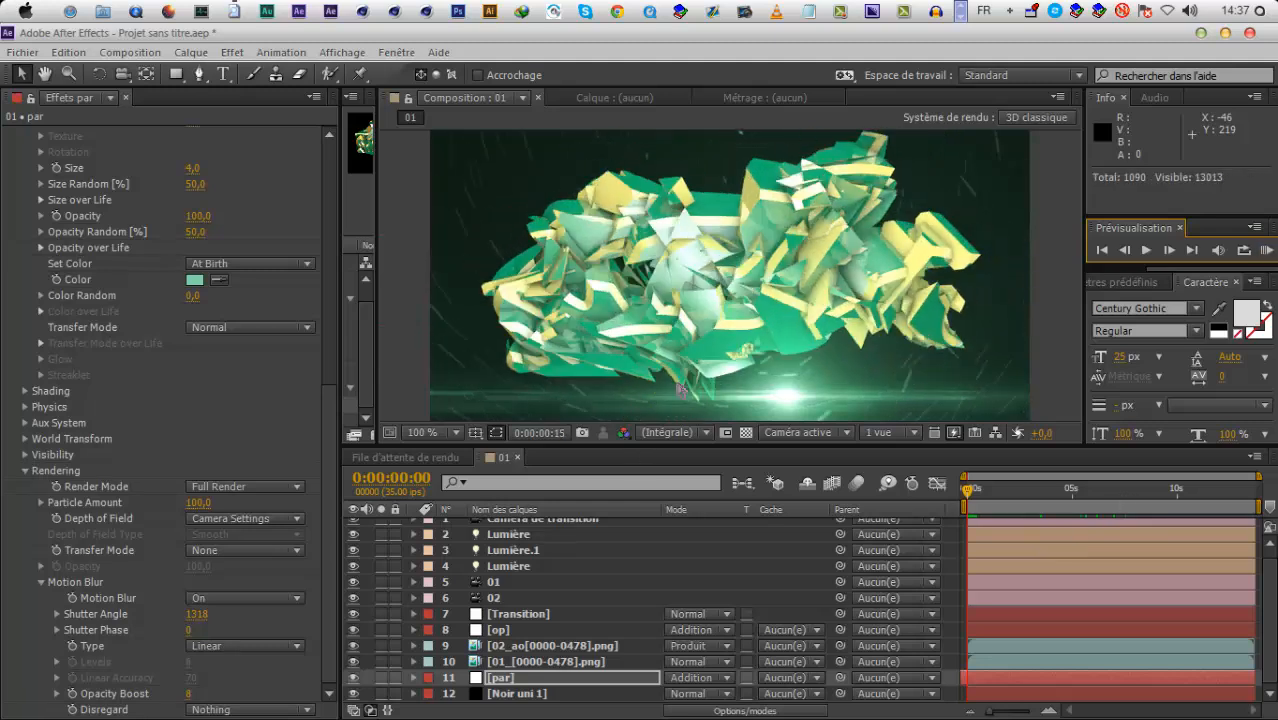
Set the par layer's motion blur Shutter Angle to 700
click(972, 505)
click(199, 616)
text(700)
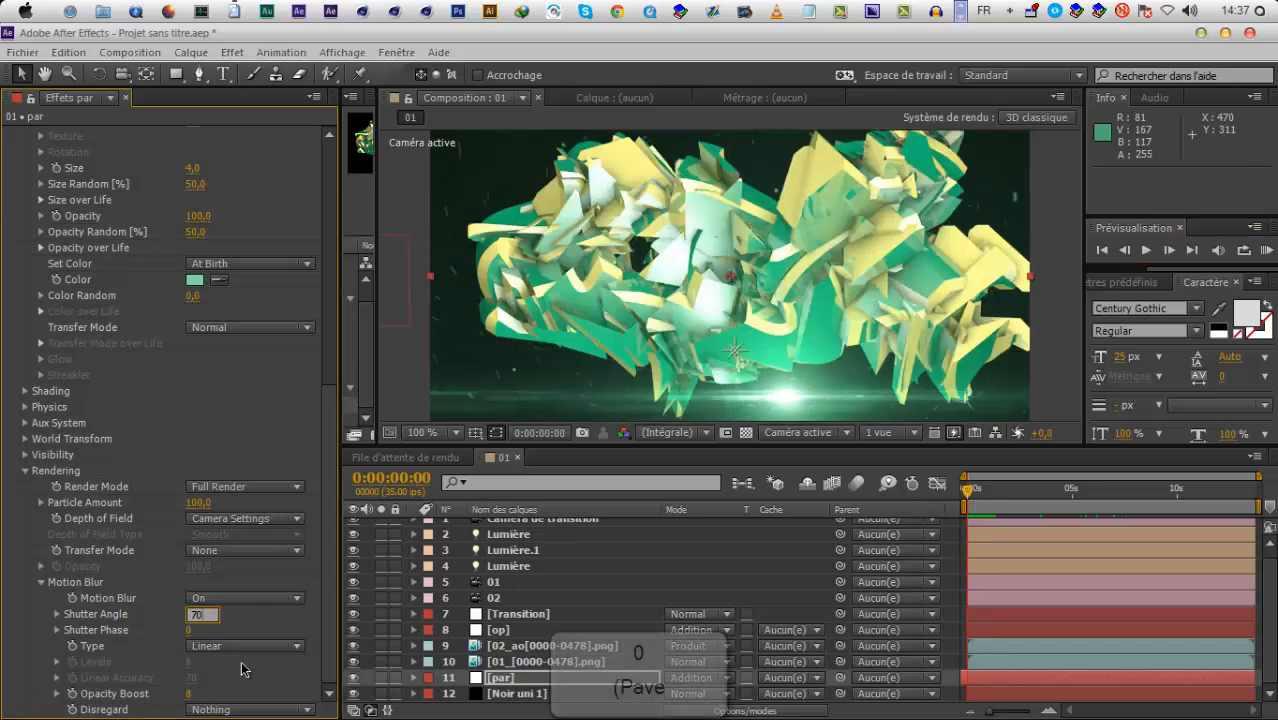
Play a RAM preview of the composition, stop it and check the frame at 0:00:04:21
click(1266, 250)
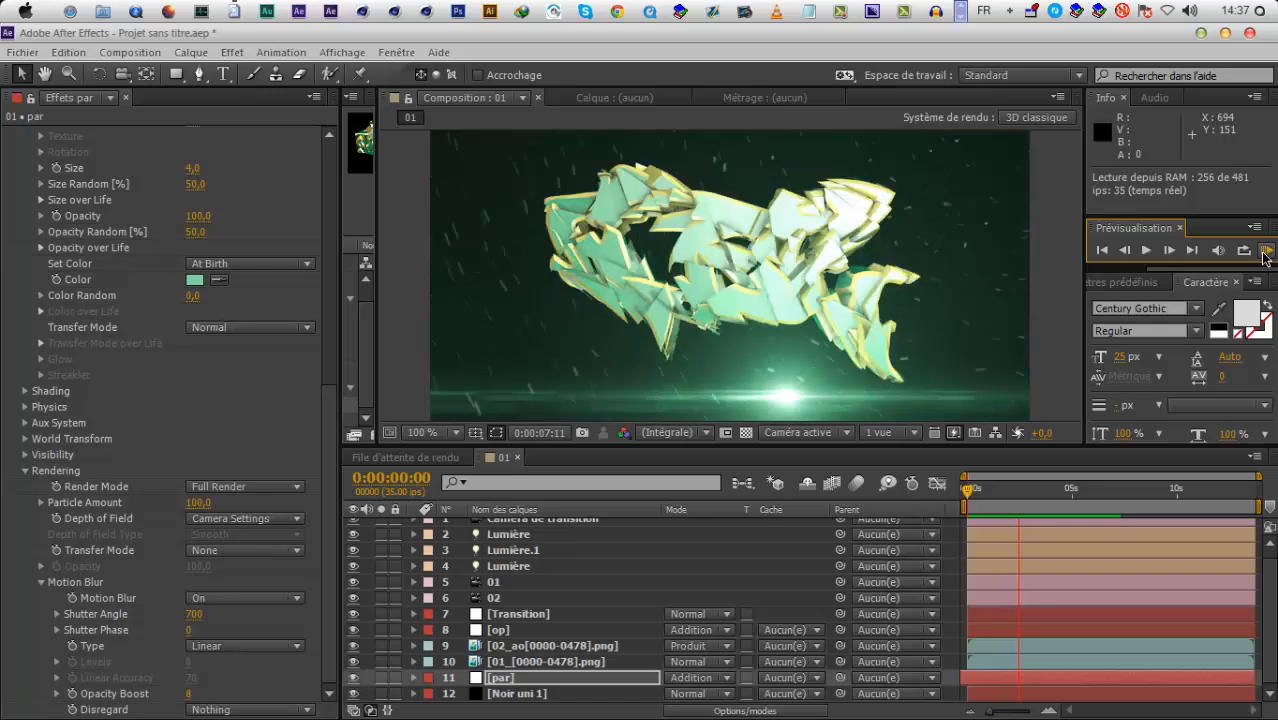
click(940, 518)
drag(1018, 490, 1064, 490)
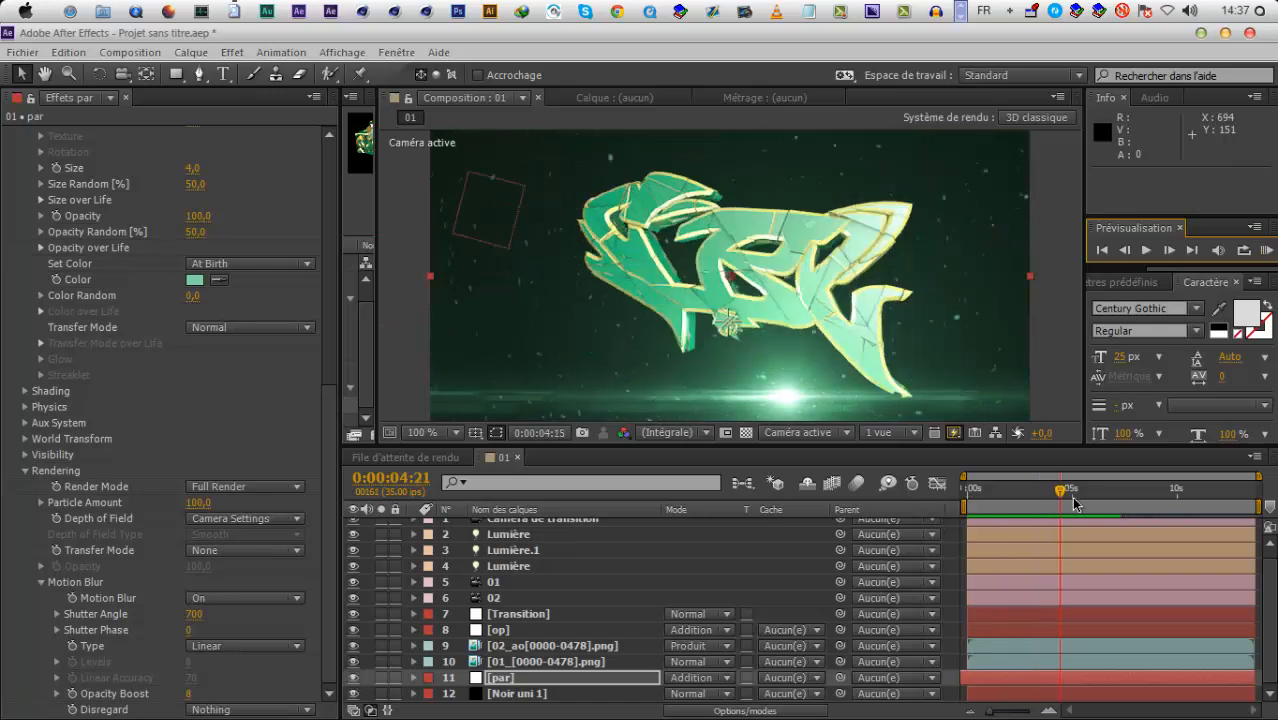
Duplicate the par layer and solo the upper copy
click(518, 681)
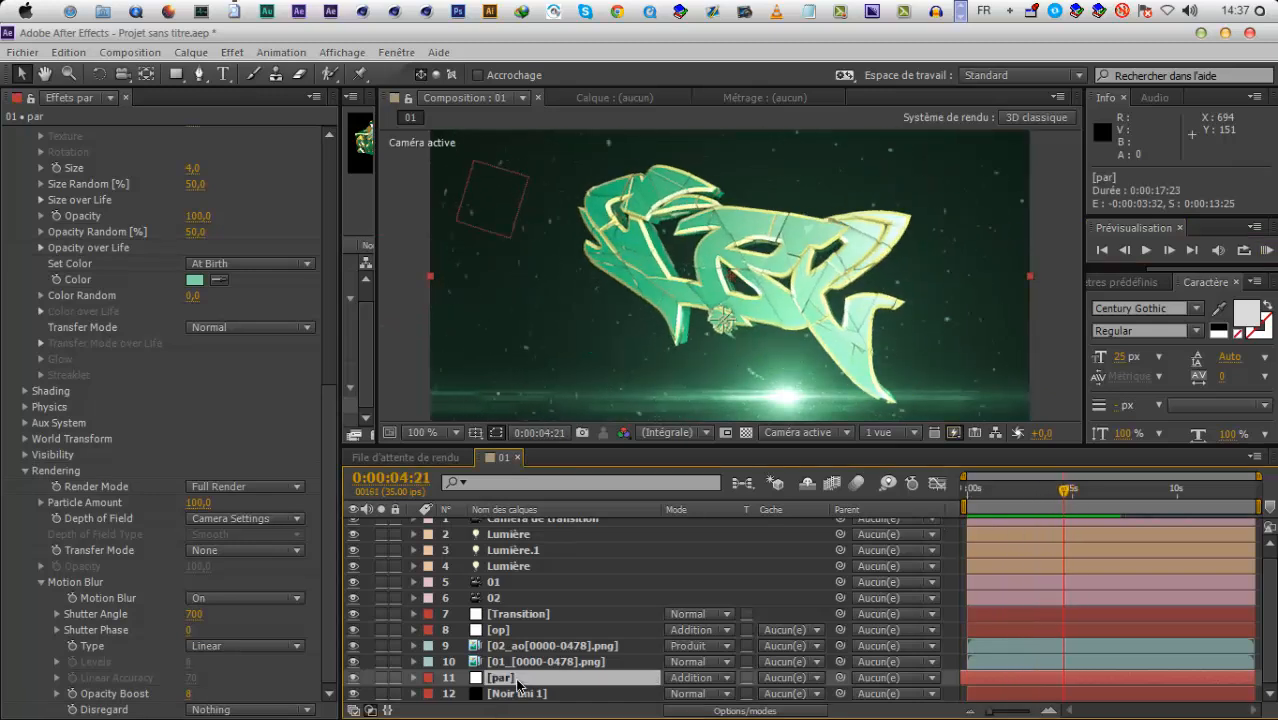
key(ctrl+d)
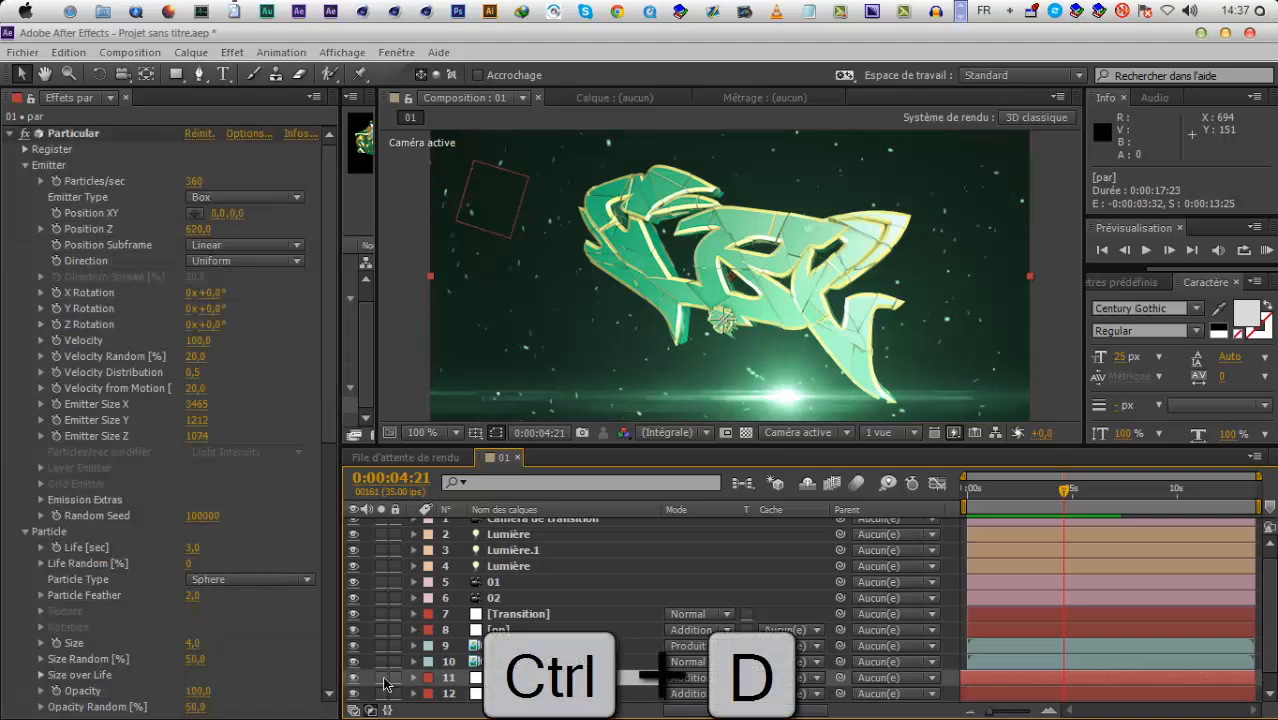
click(381, 678)
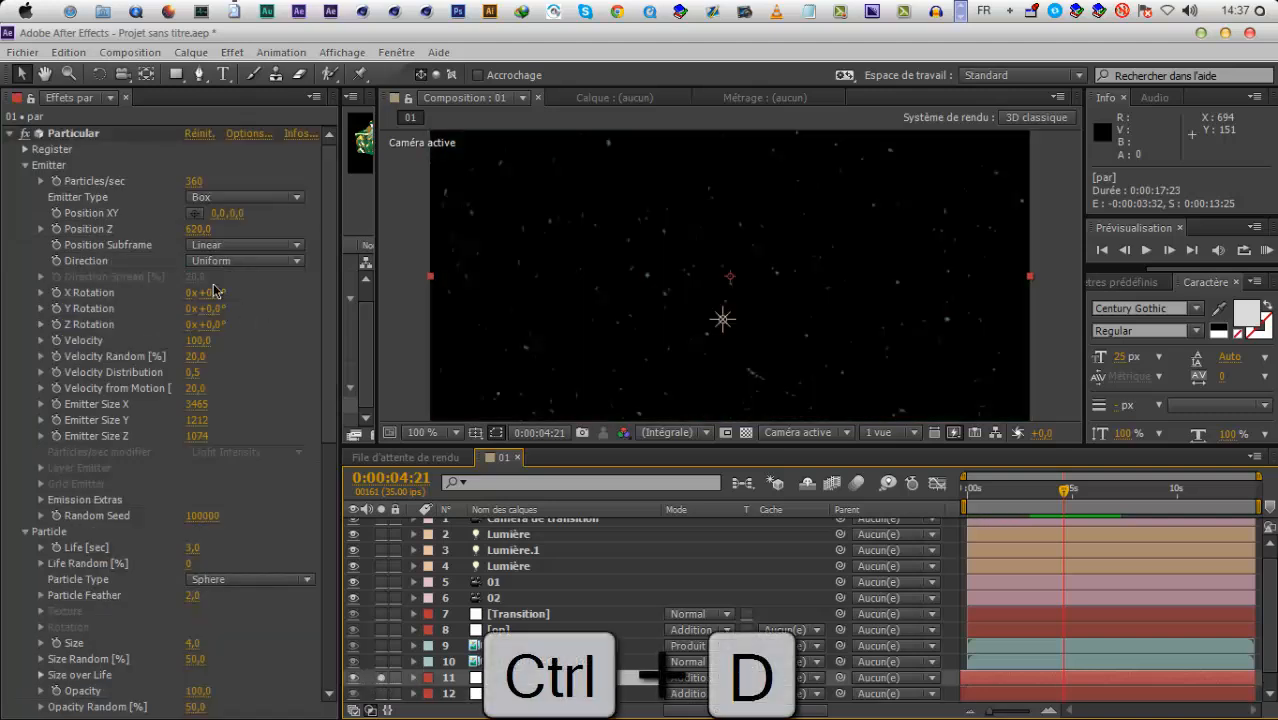
Set the soloed par copy's Particles/sec to 100, particle Size to 32 and Sphere Feather to 100
click(196, 182)
text(100)
click(261, 380)
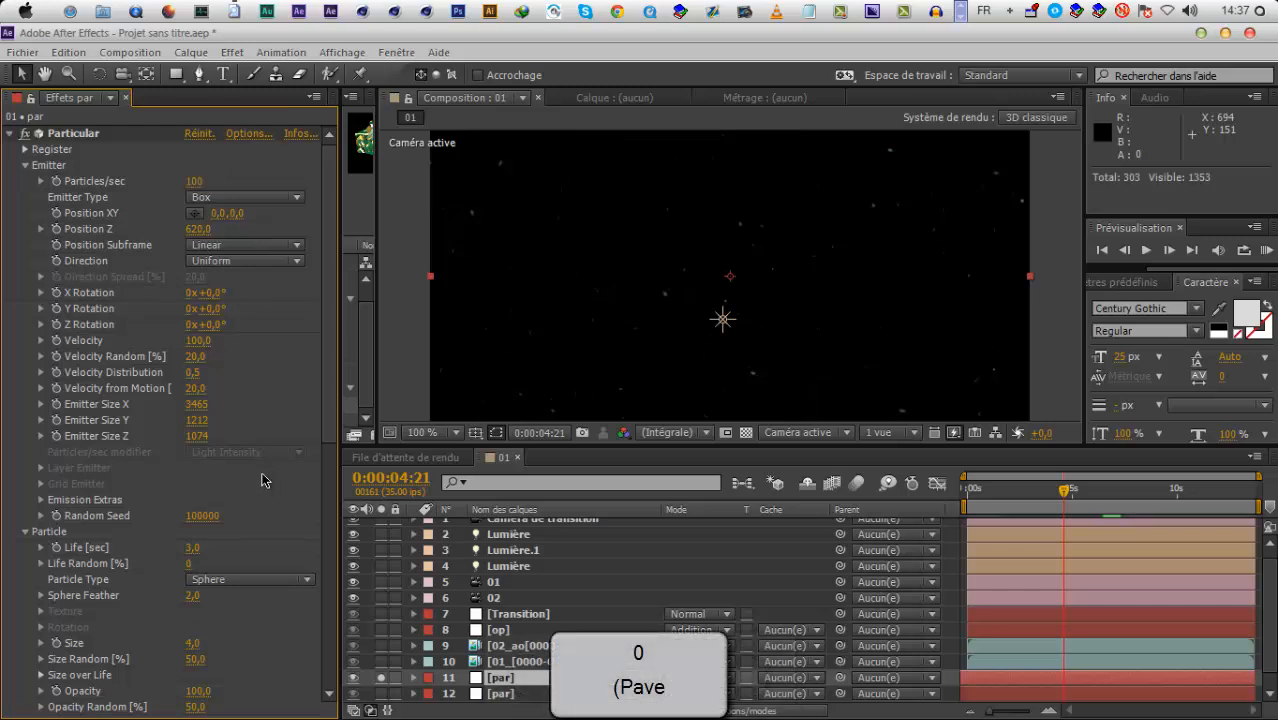
scroll(240, 510, down, 5)
drag(205, 389, 205, 379)
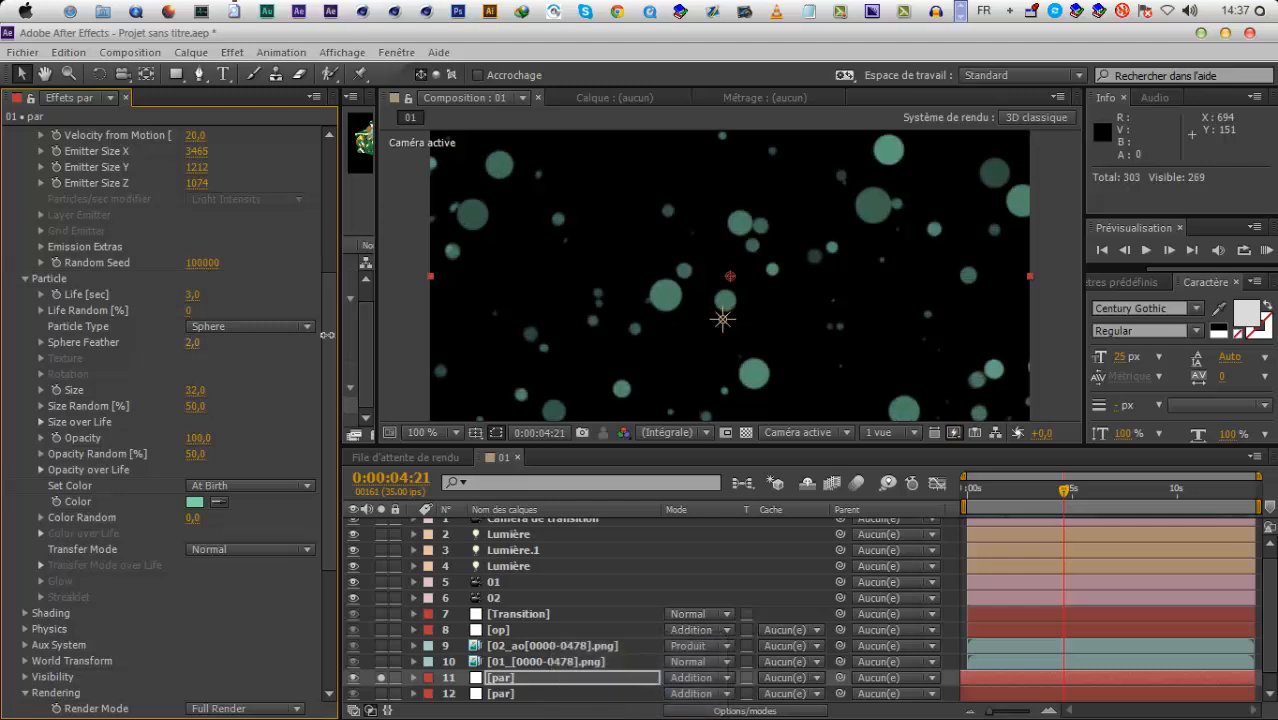
drag(327, 335, 395, 329)
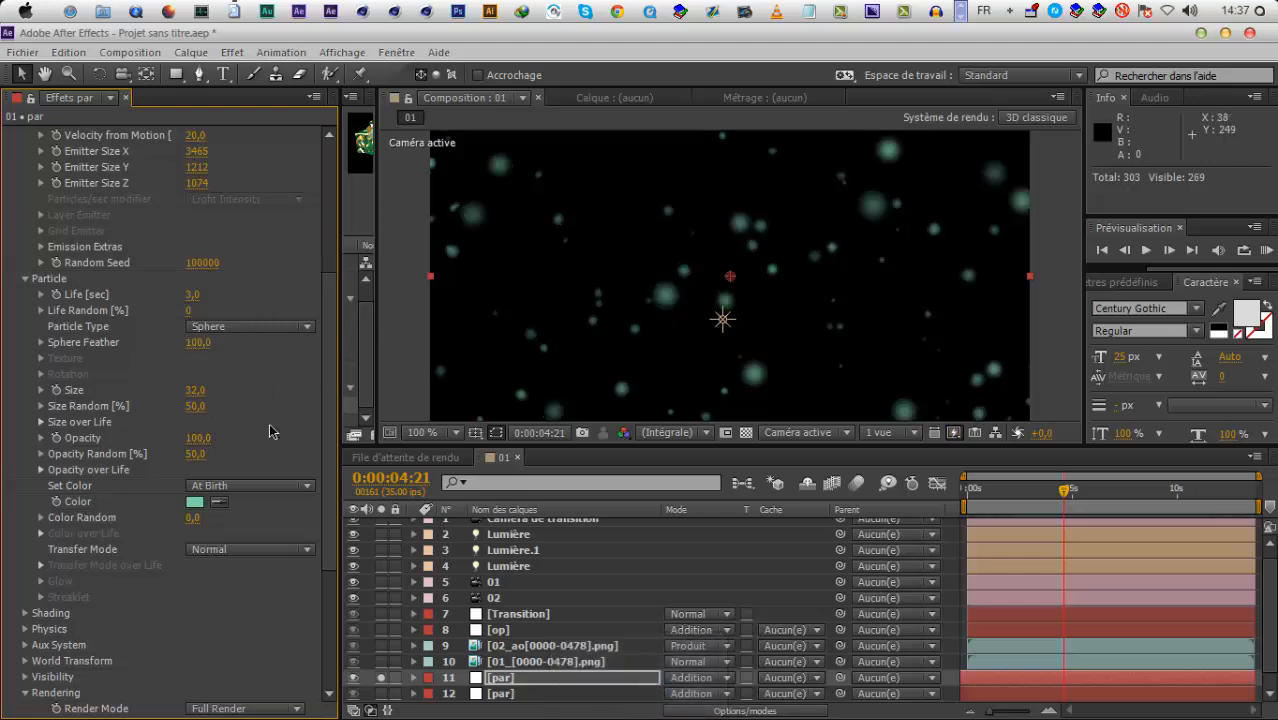
Set the soloed par copy's motion blur Shutter Angle to 360 and Opacity Boost to 0
scroll(269, 431, down, 5)
click(190, 693)
text(8)
click(196, 614)
text(360)
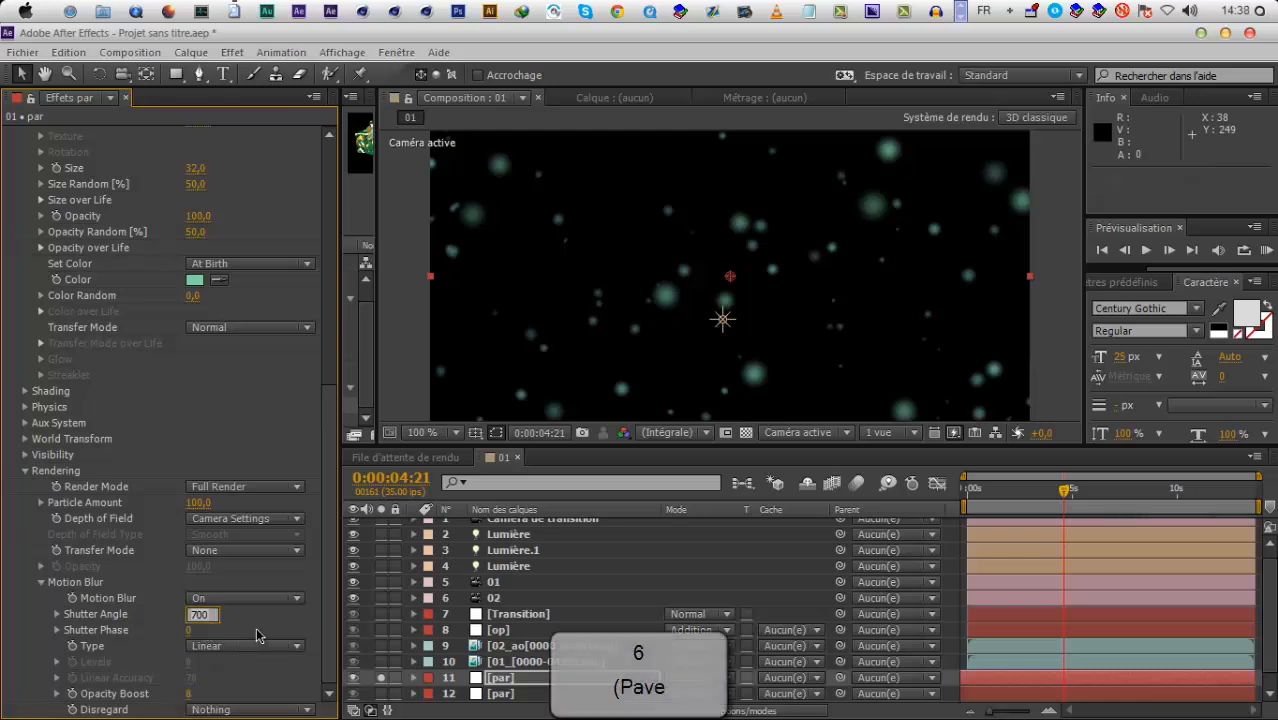
click(189, 693)
text(0)
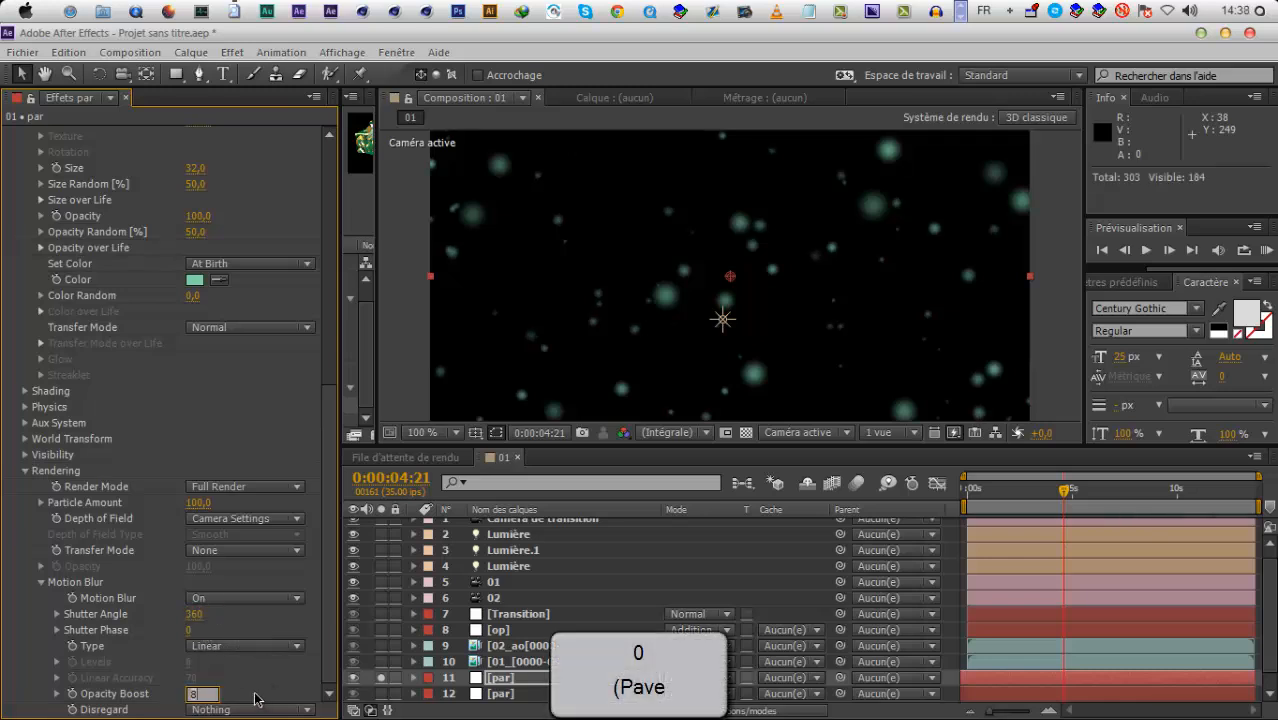
key(Return)
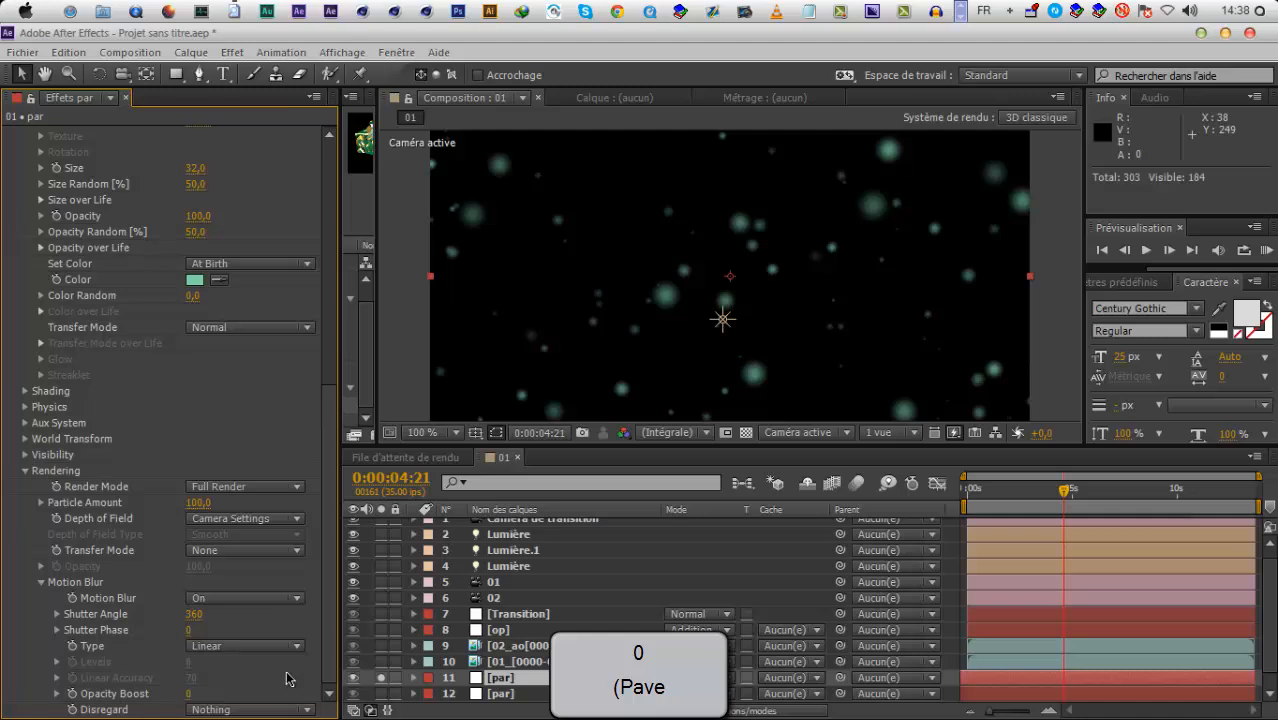
Delete layers 02 and 01 and the three Lumière light layers from the composition
click(495, 599)
key(Delete)
click(500, 582)
key(Delete)
click(520, 575)
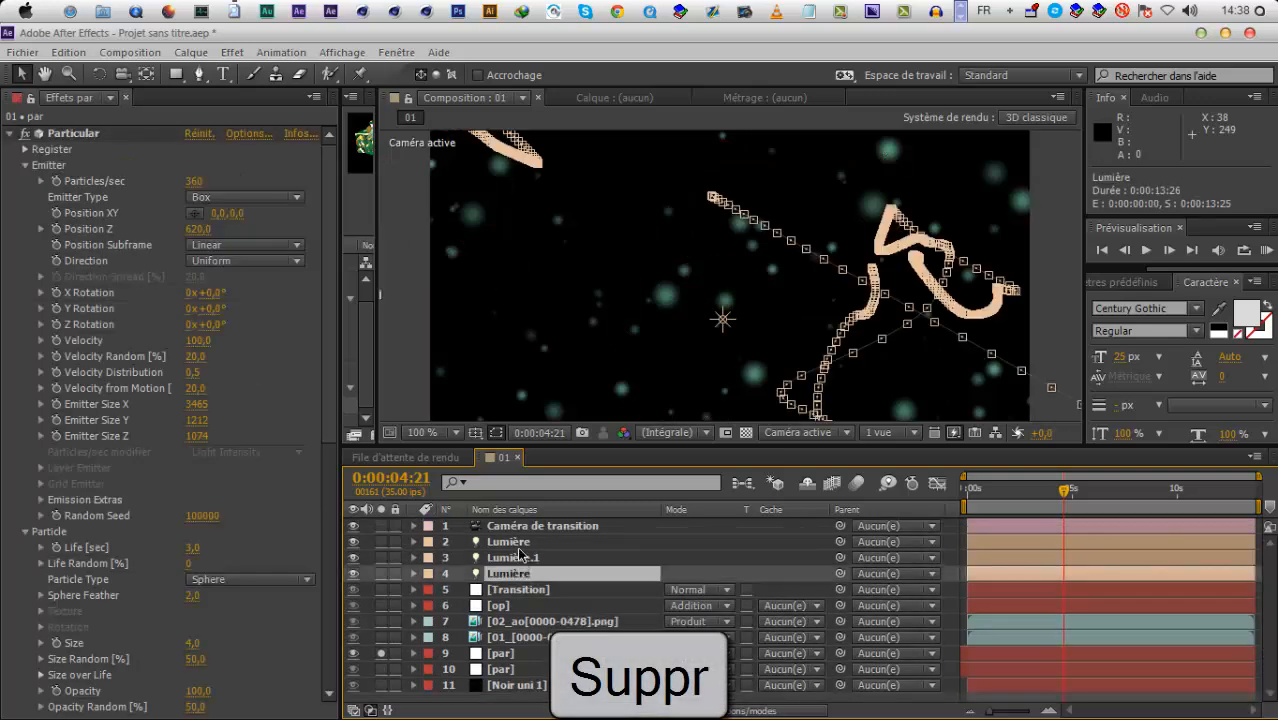
key(Delete)
click(520, 557)
key(Delete)
click(519, 543)
key(Delete)
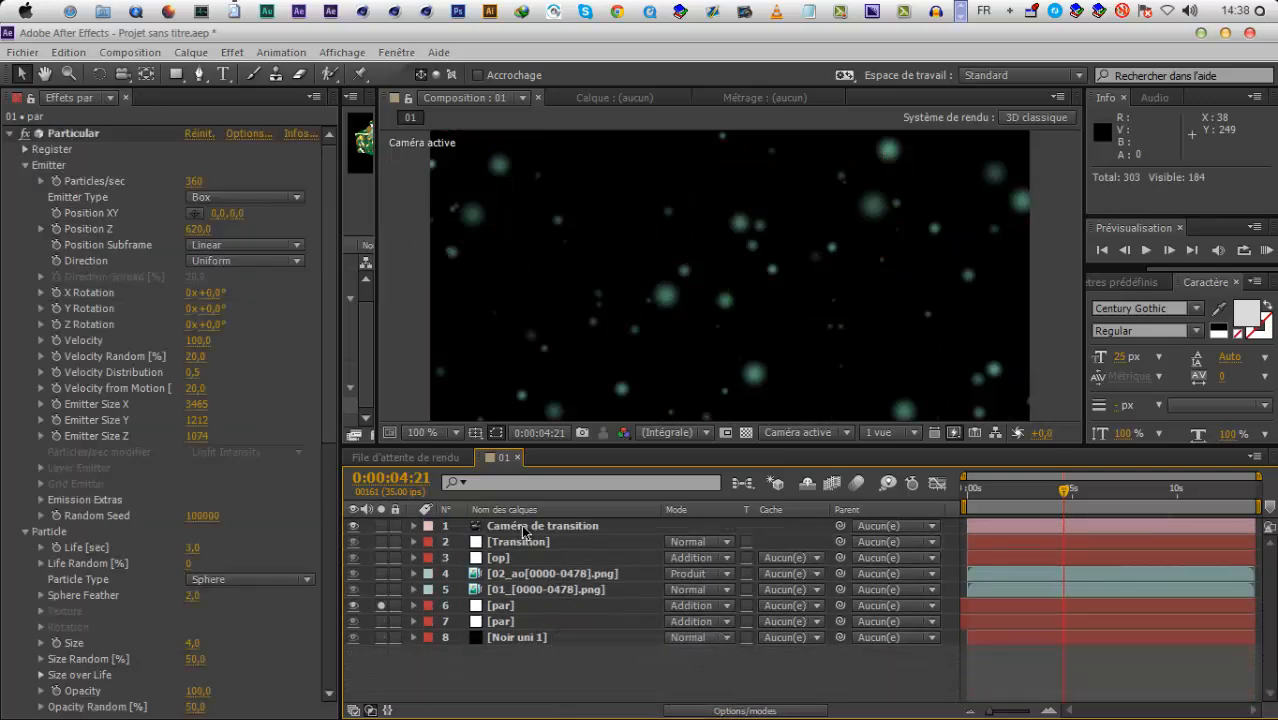
Enable depth of field on Caméra de transition with a blur level of 952%, and turn off solo on the par copy
click(574, 528)
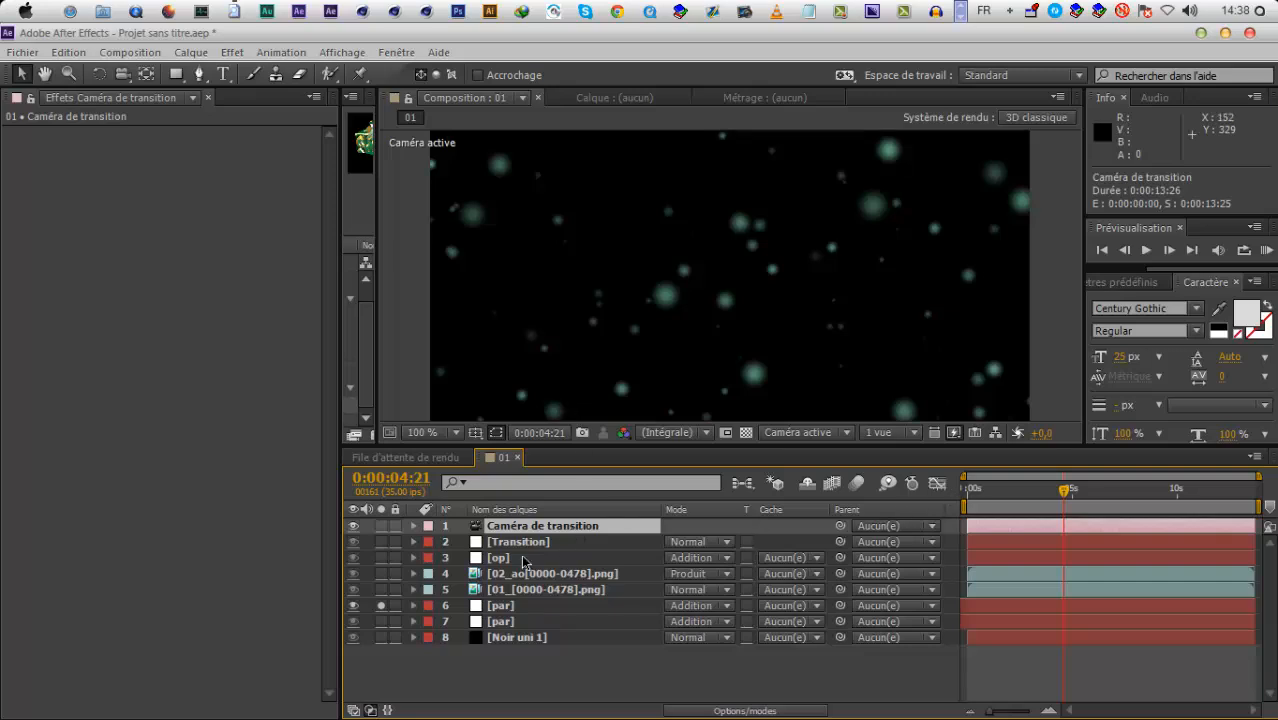
key(a)
key(a)
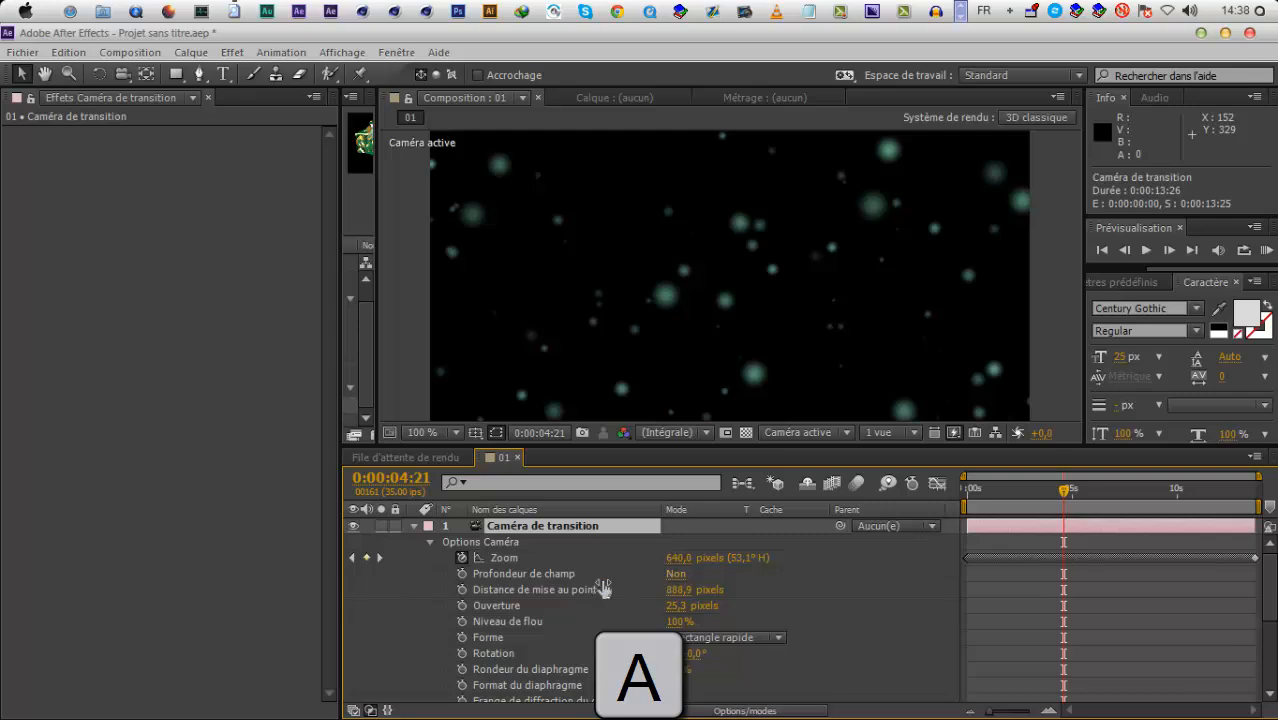
click(600, 580)
click(675, 574)
drag(712, 627, 1021, 577)
drag(848, 631, 951, 610)
drag(859, 610, 846, 616)
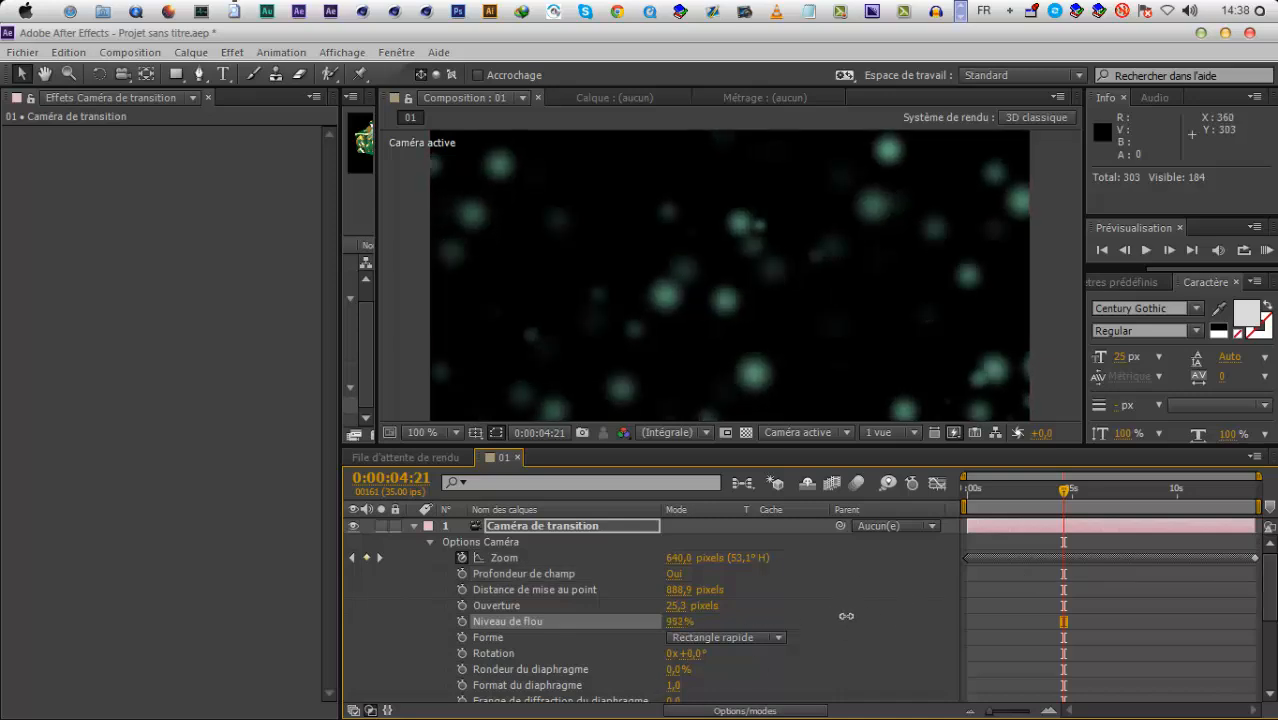
click(416, 526)
click(381, 605)
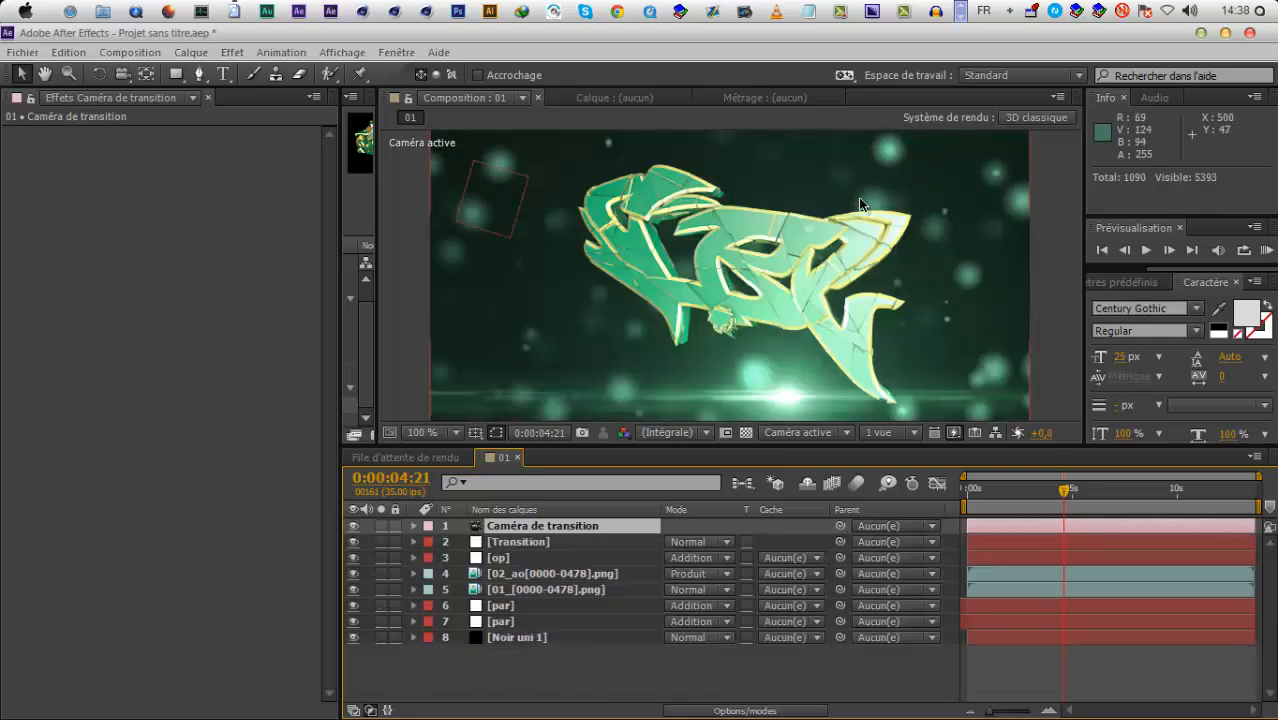
Increase the upper par layer's particle Size to 56 and Size Random to 96%
click(479, 602)
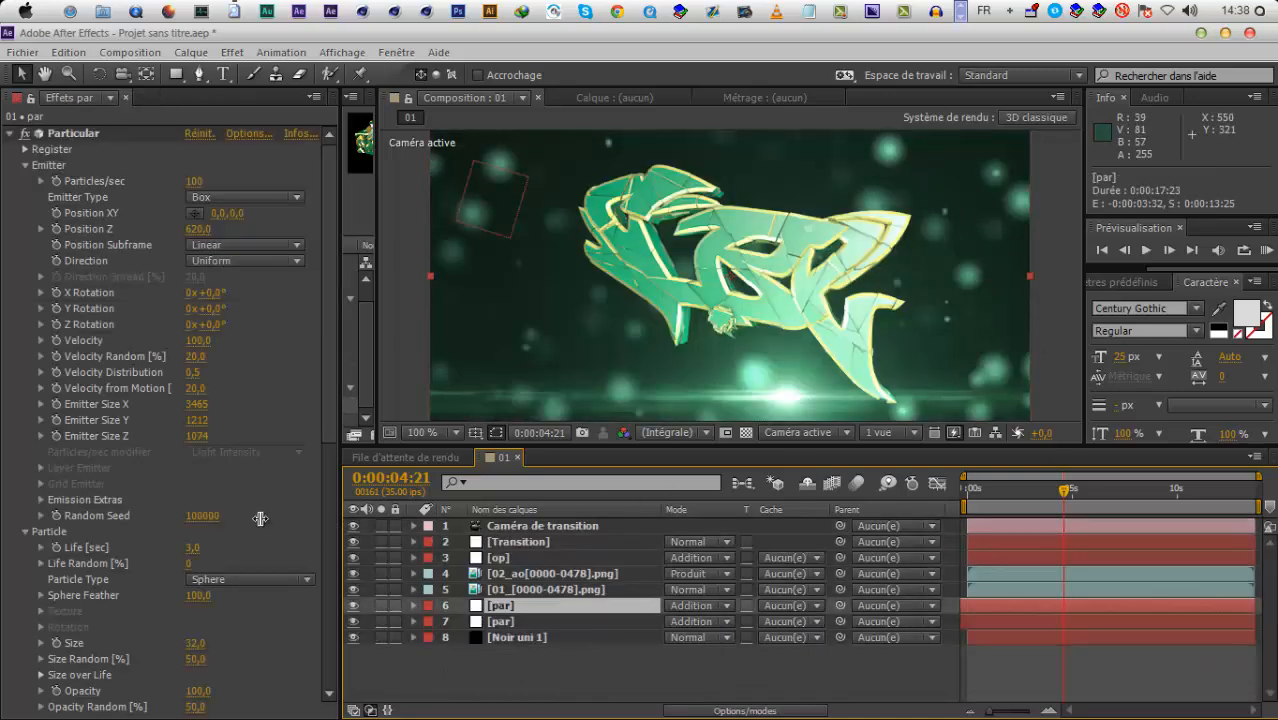
drag(231, 638, 268, 655)
scroll(245, 598, down, 5)
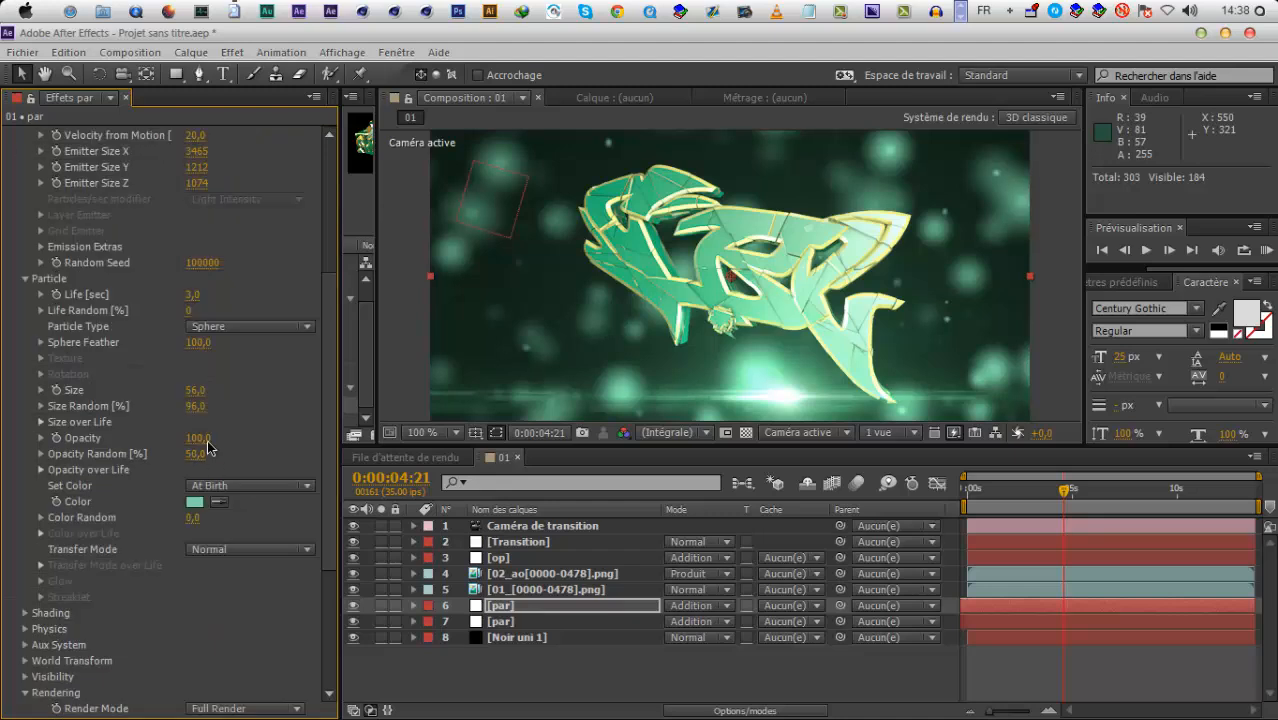
Set the upper par layer's particle Opacity to 30, Particles/sec to 40 and Random Seed to 98160
drag(180, 438, 125, 428)
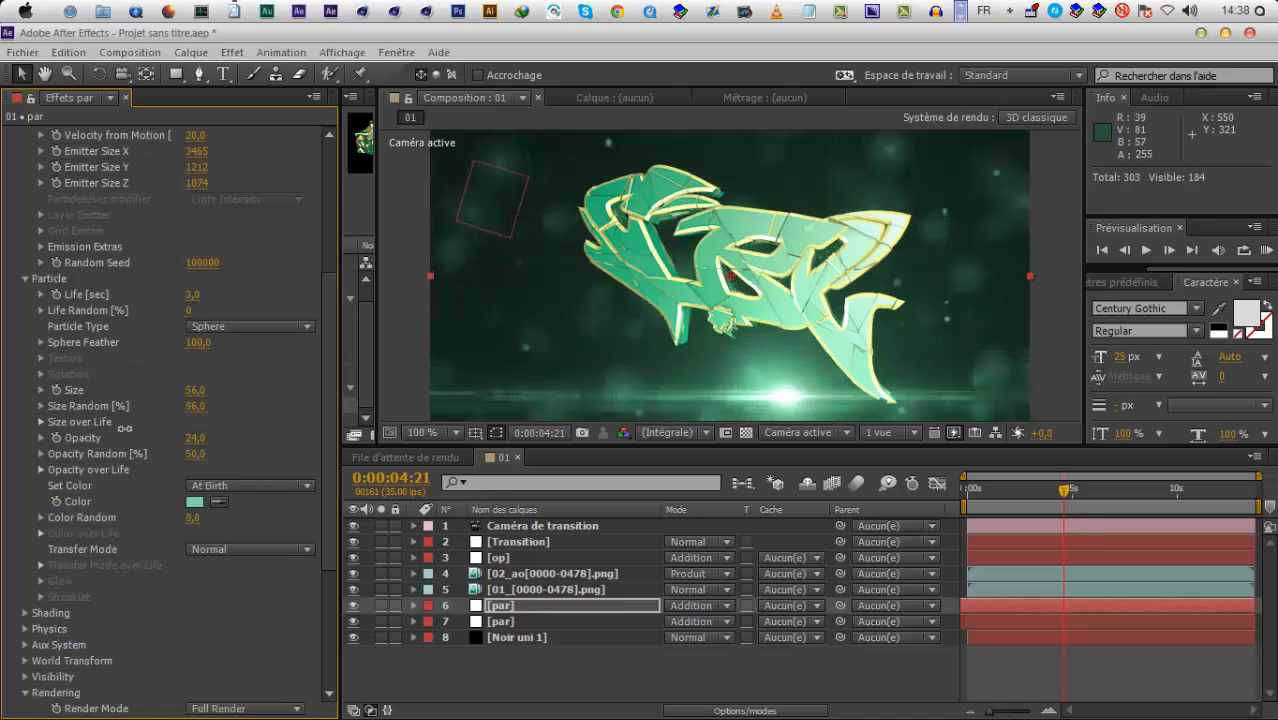
drag(1062, 500, 1134, 505)
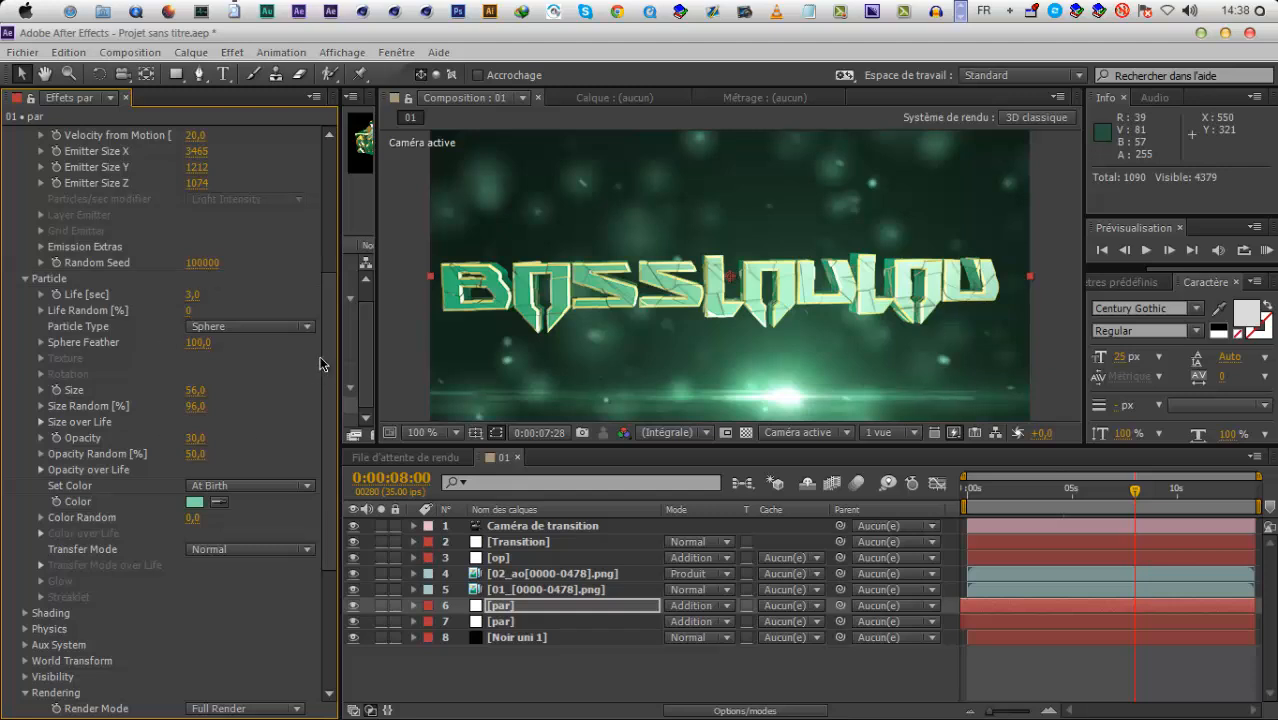
scroll(332, 290, up, 5)
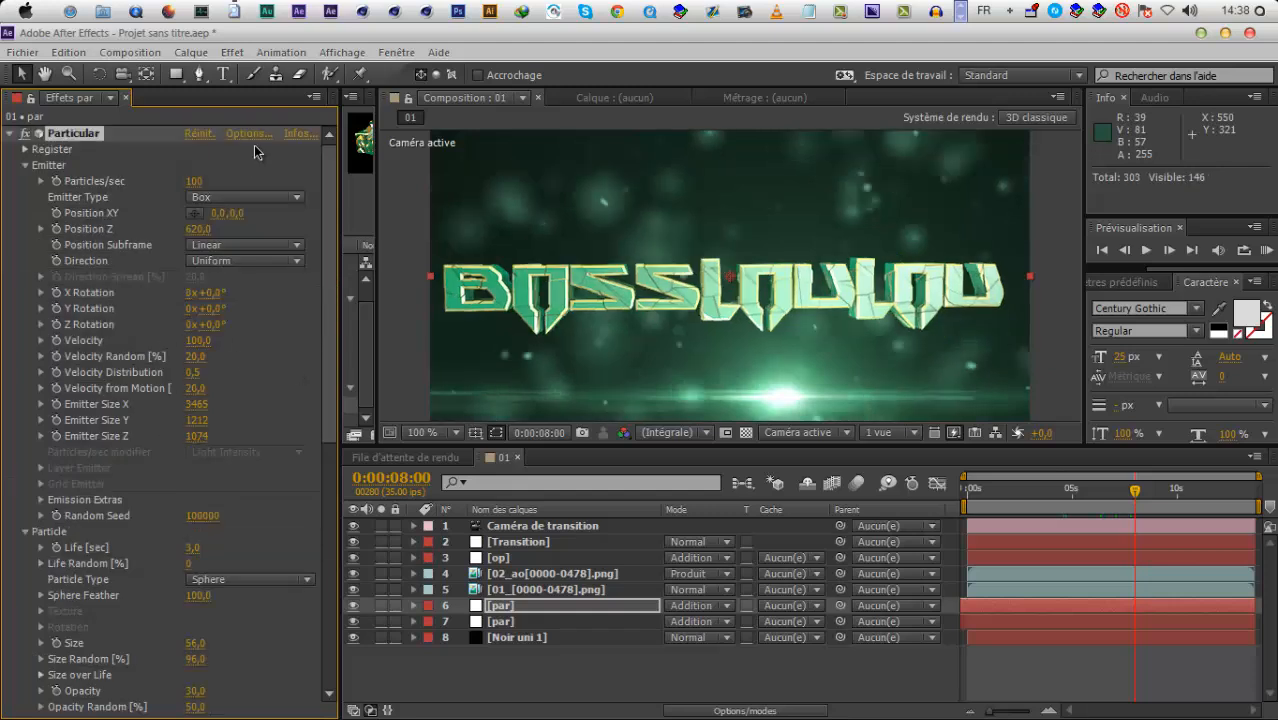
drag(181, 187, 180, 188)
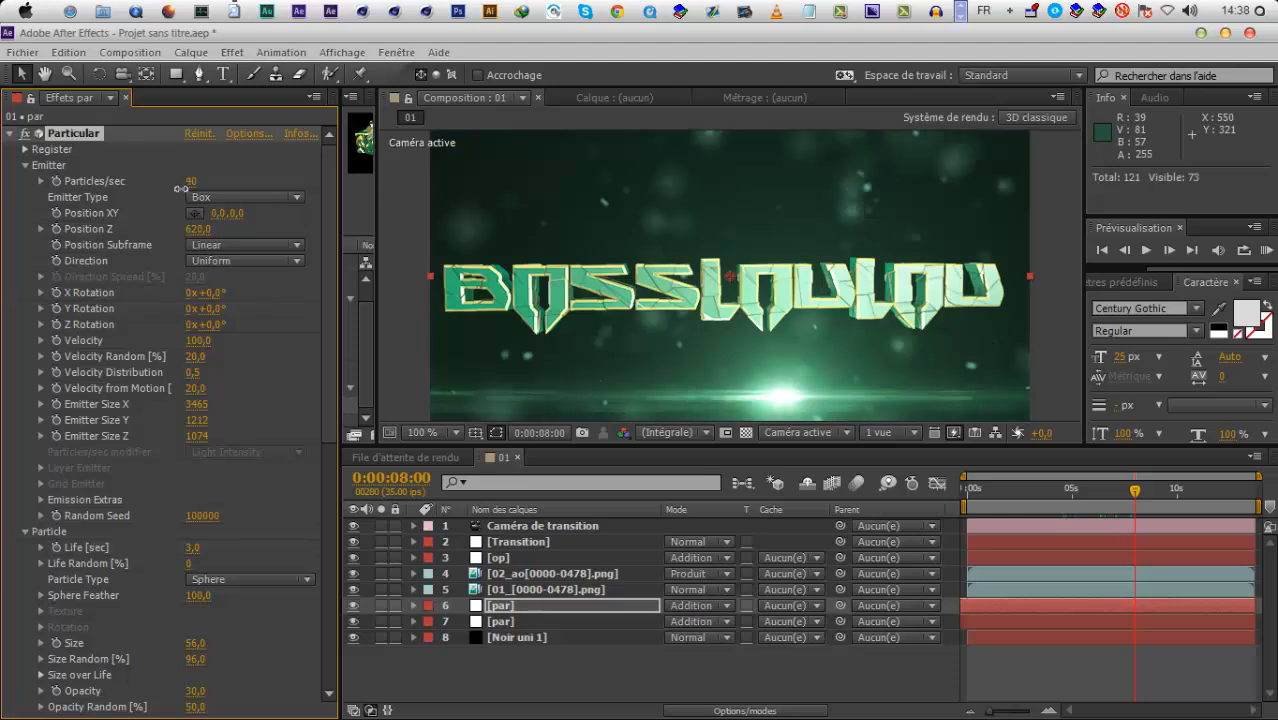
drag(195, 517, 189, 543)
drag(1056, 490, 1097, 531)
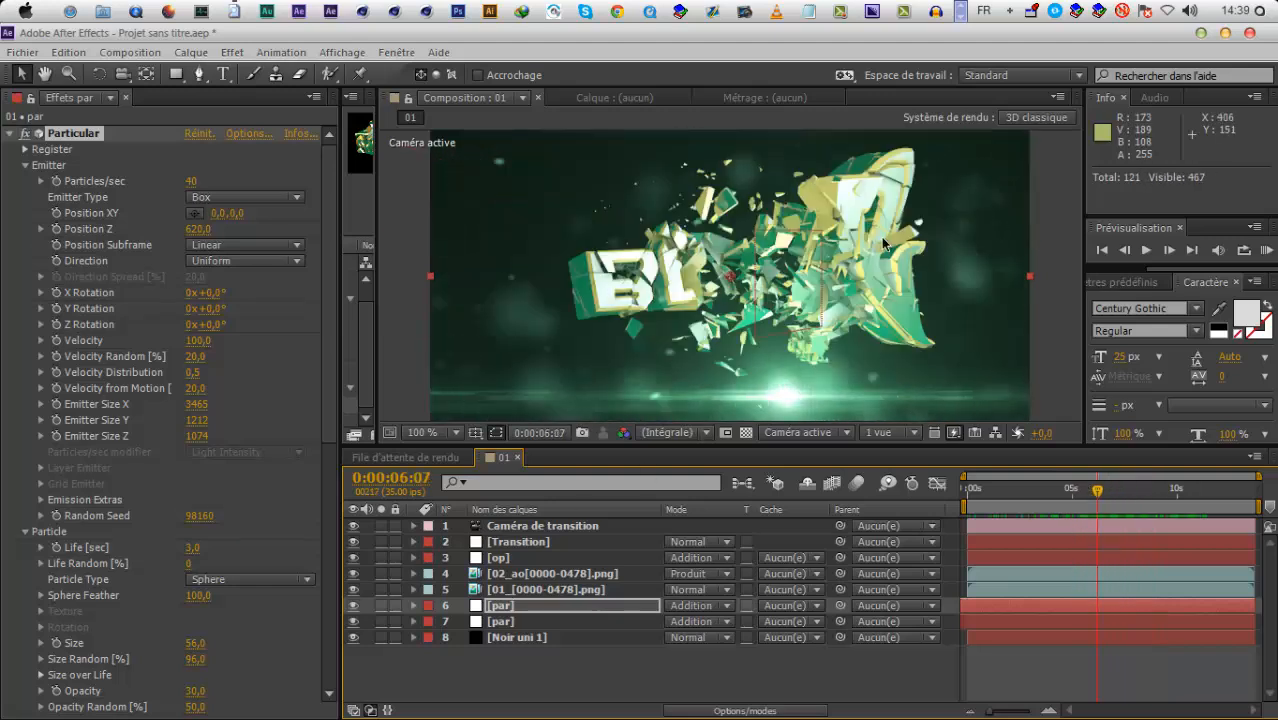
Duplicate the upper par layer with the large particles and rename the lower of the two par 2
click(519, 610)
key(ctrl+d)
key(Return)
text(2)
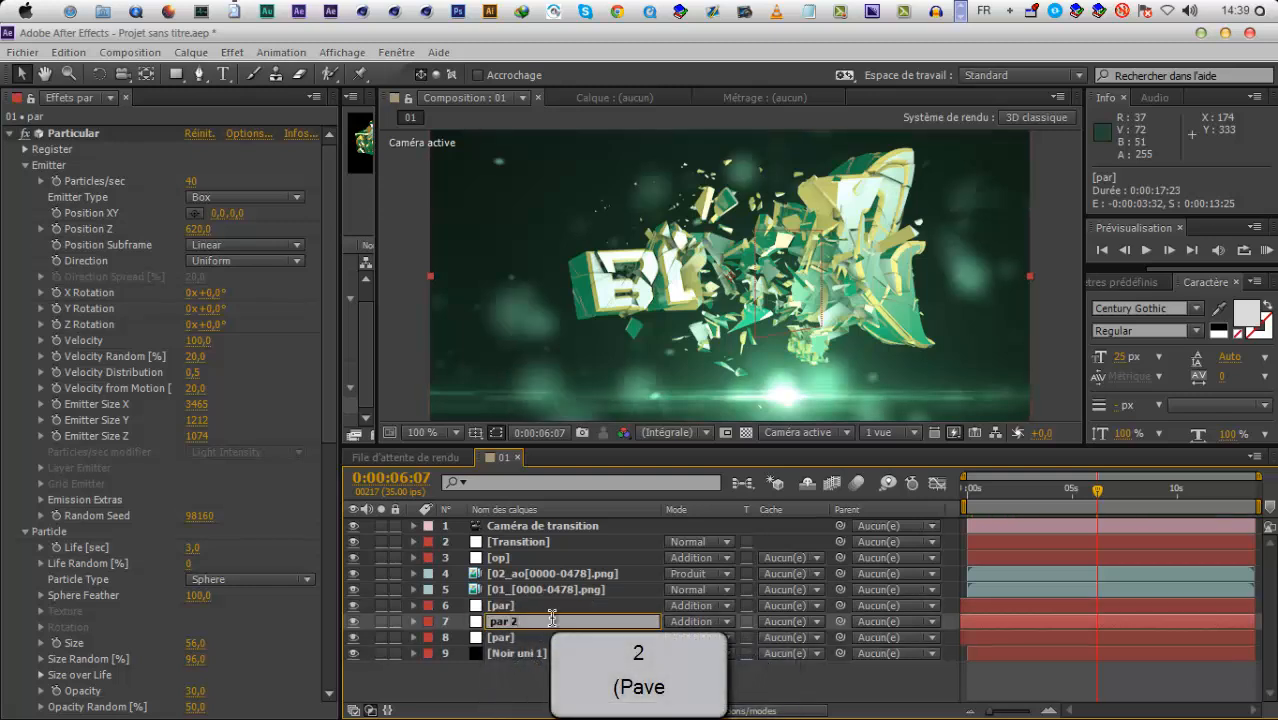
Rename the par layer just above par 2 as par av and move it above the 02_ao layer
click(555, 605)
key(Return)
text(av)
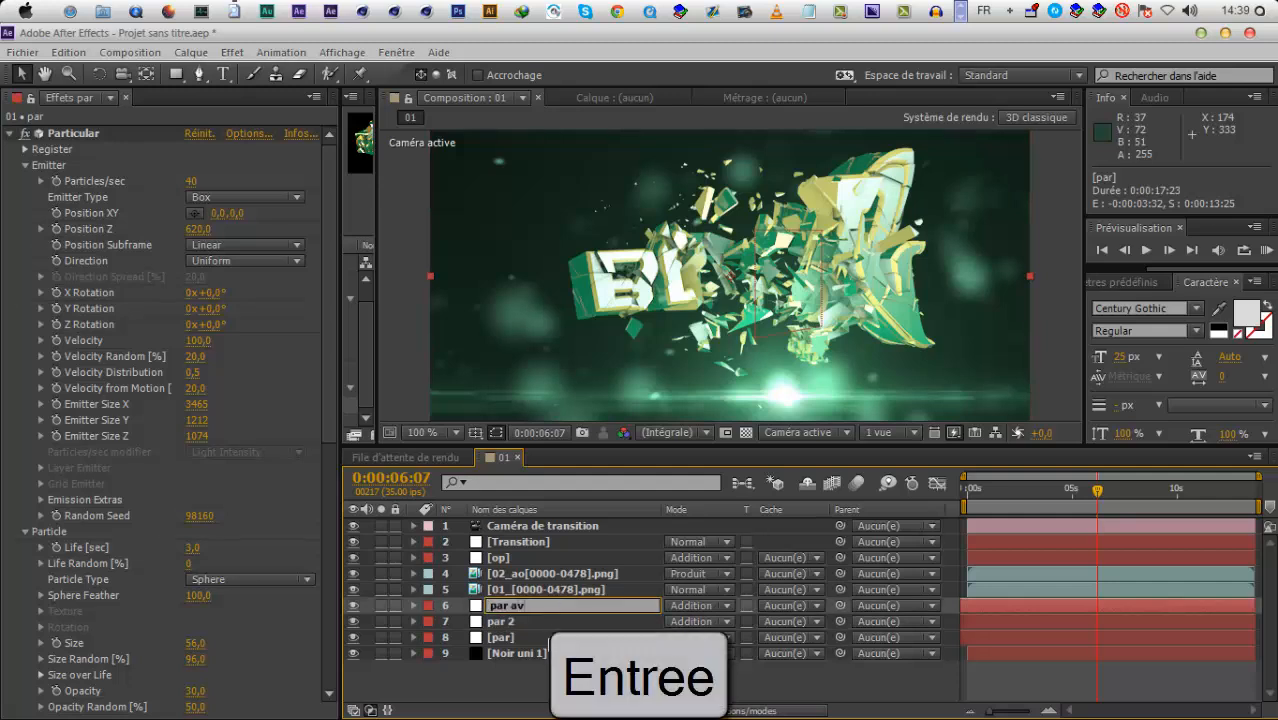
key(Return)
drag(546, 612, 552, 571)
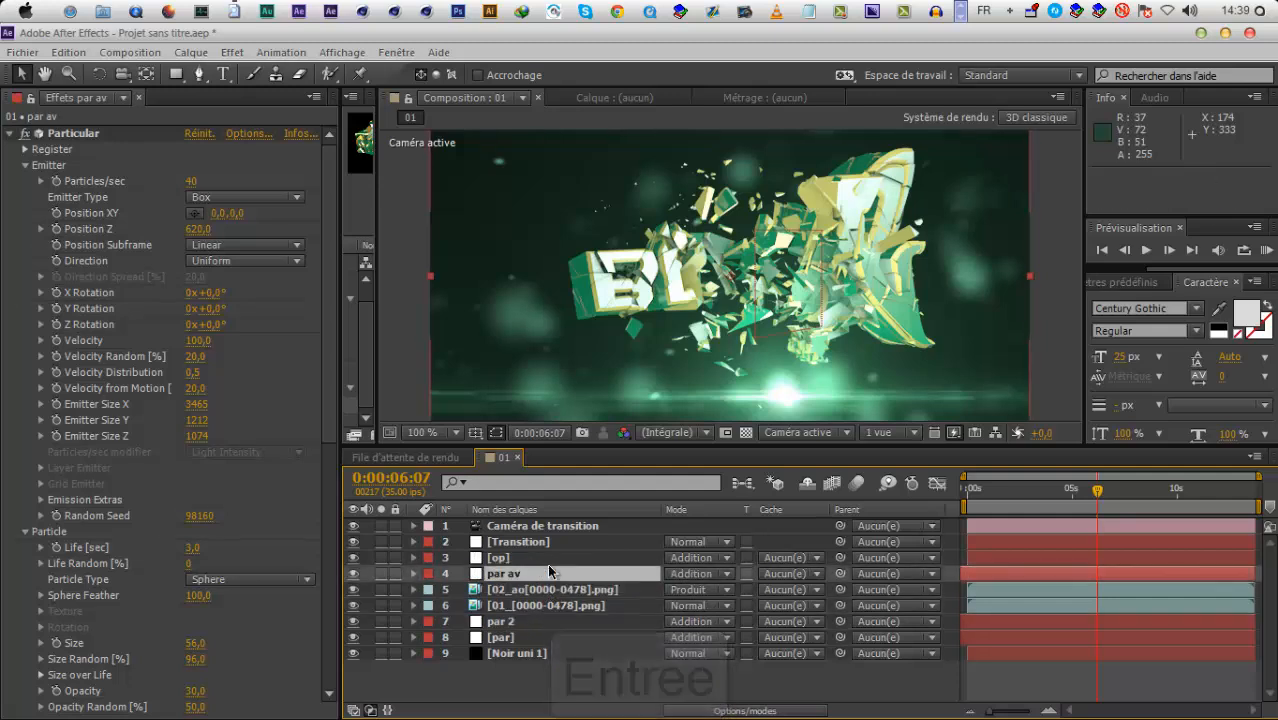
Delete the par av layer and move par 2 below the remaining par layer
click(381, 574)
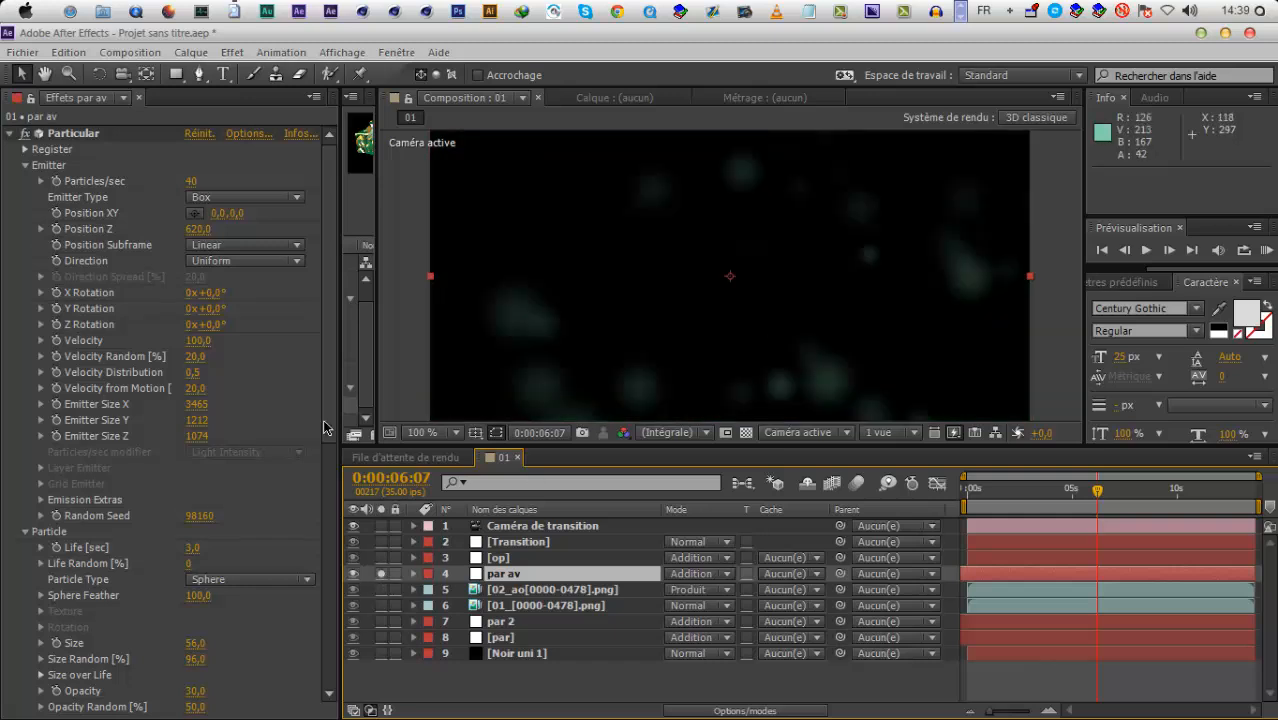
scroll(323, 428, down, 5)
key(Delete)
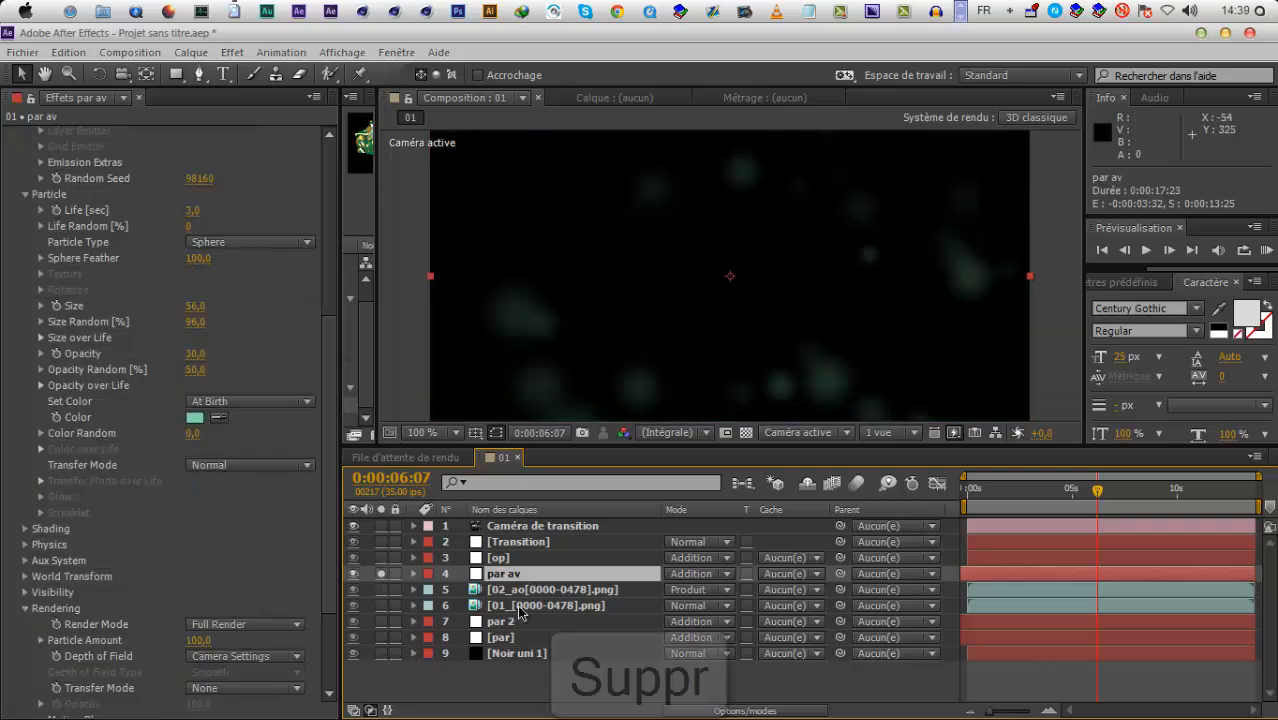
click(515, 621)
drag(506, 606, 508, 627)
Duplicate the small-particle par layer, place the copy above the 02_ao layer, and check it soloed and with all layers
click(510, 612)
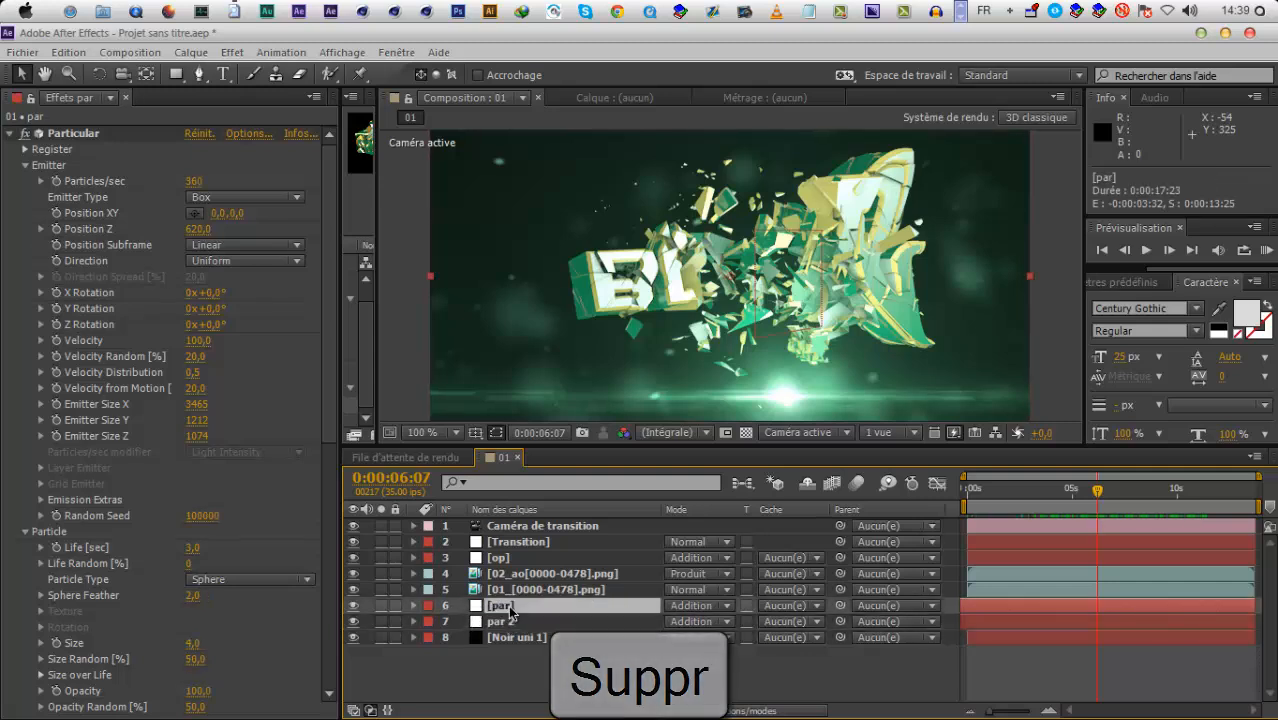
key(ctrl+d)
drag(510, 612, 515, 567)
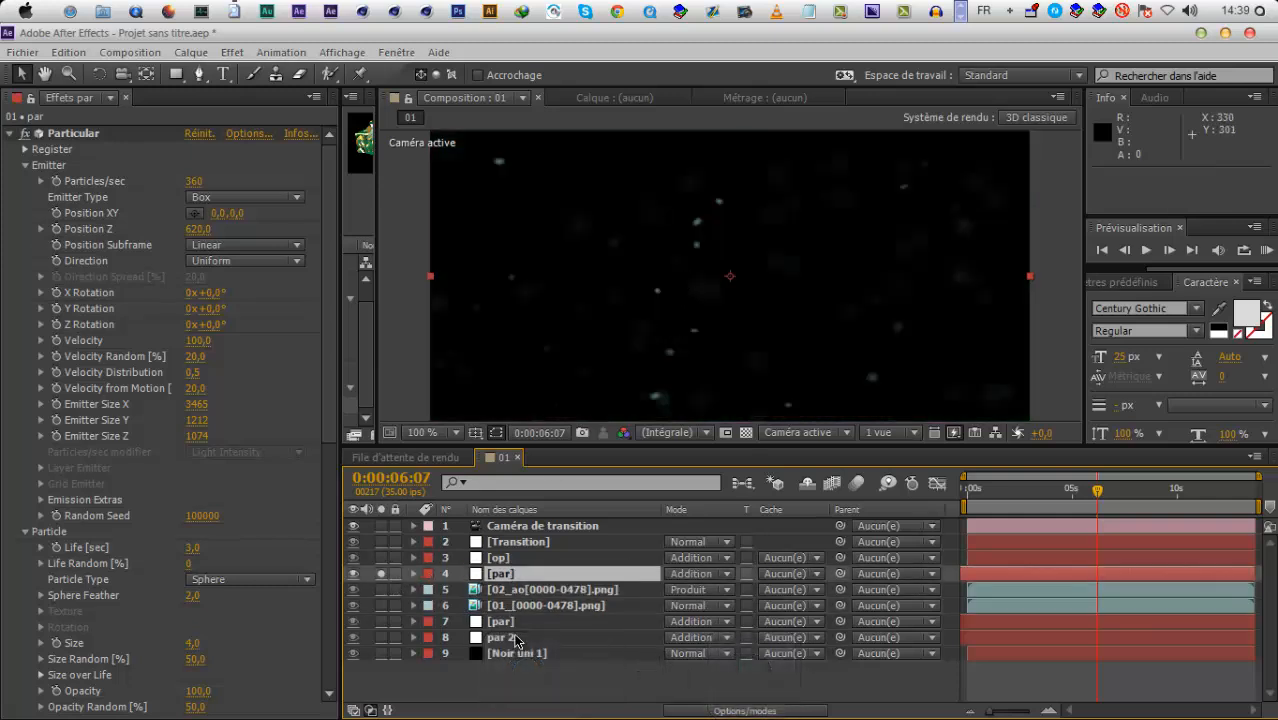
mouse_move(1130, 505)
mouse_down()
mouse_move(1225, 508)
mouse_move(995, 502)
mouse_move(1110, 506)
mouse_up()
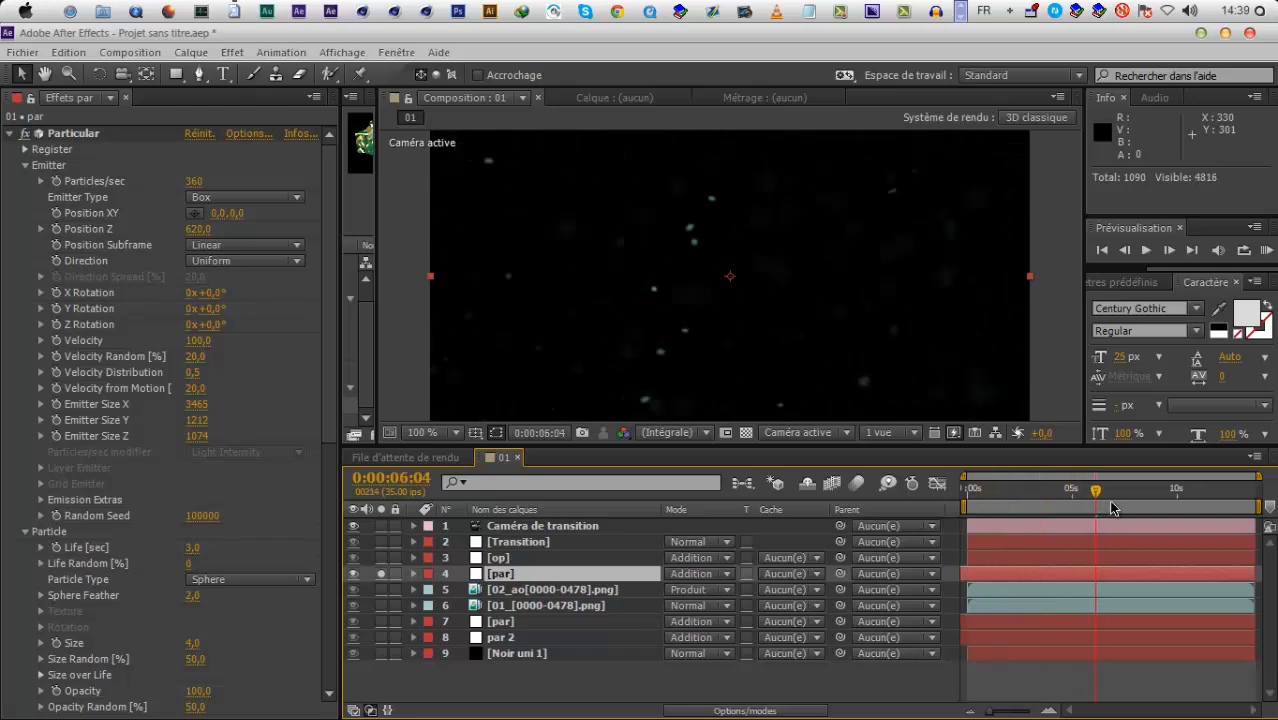
click(381, 574)
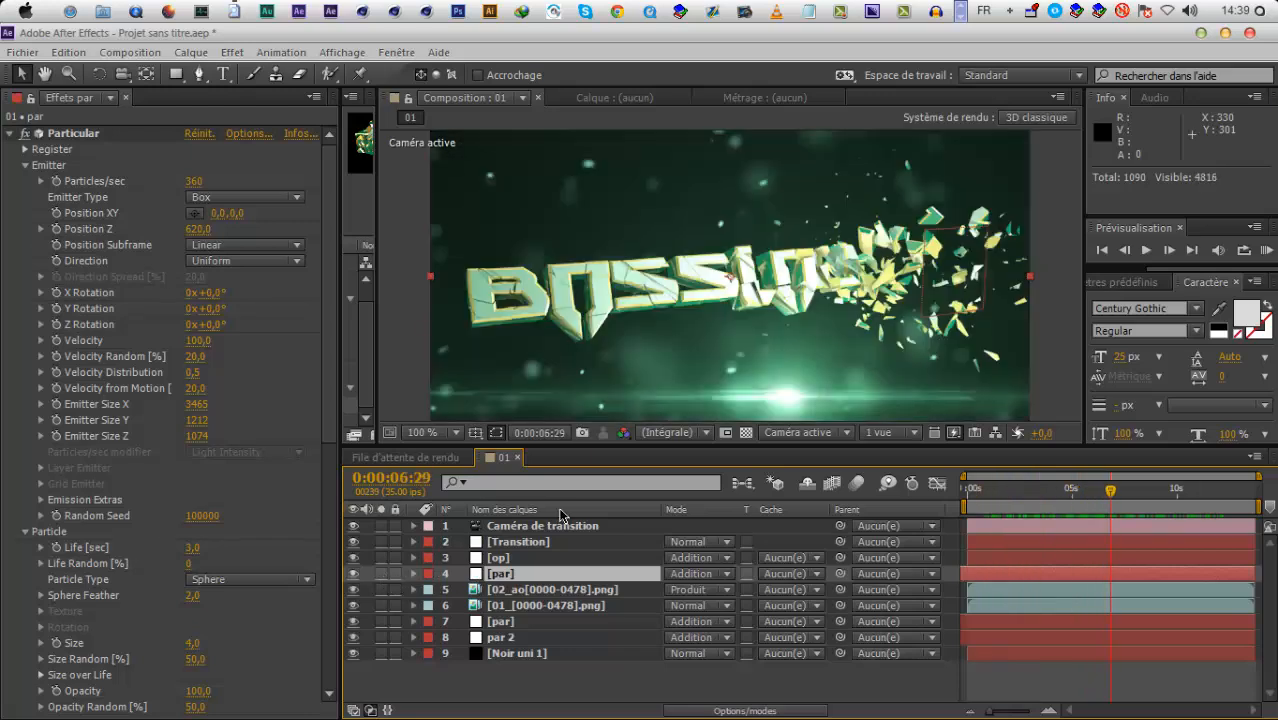
key(KP_0)
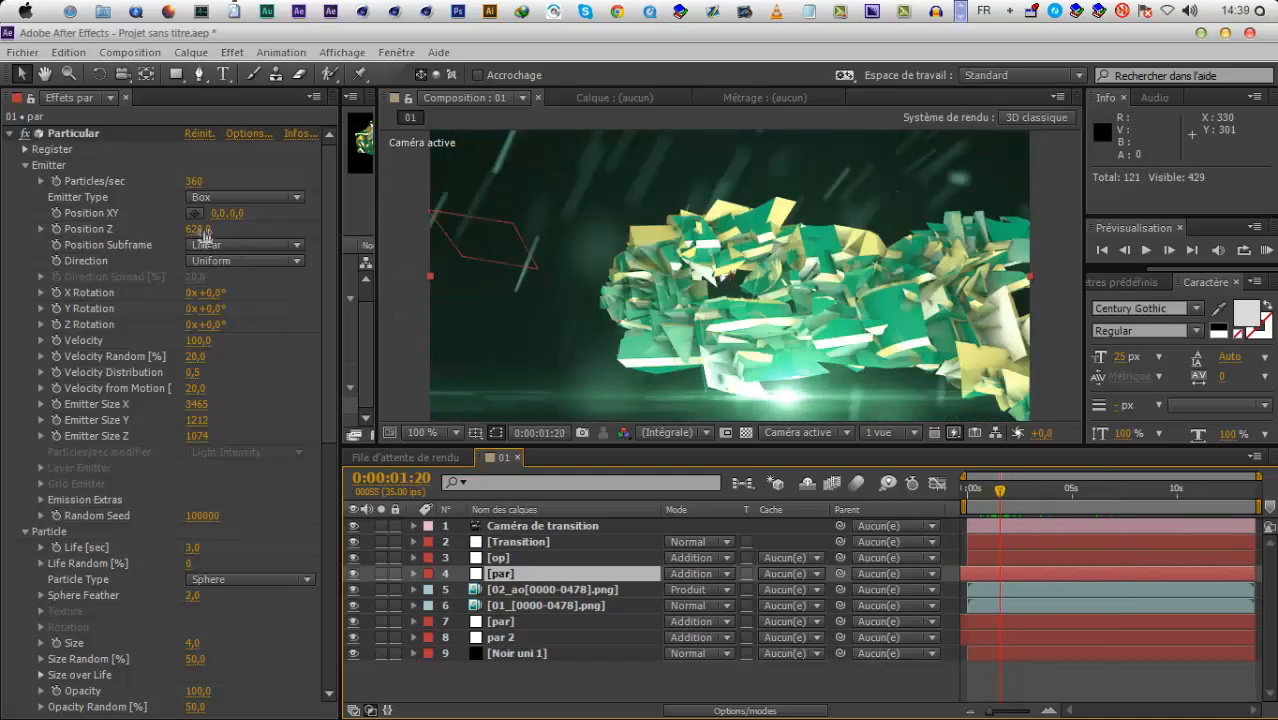
Set the front par copy's emitter Position Z to -440 and solo the layer to preview its particles
drag(177, 237, 123, 257)
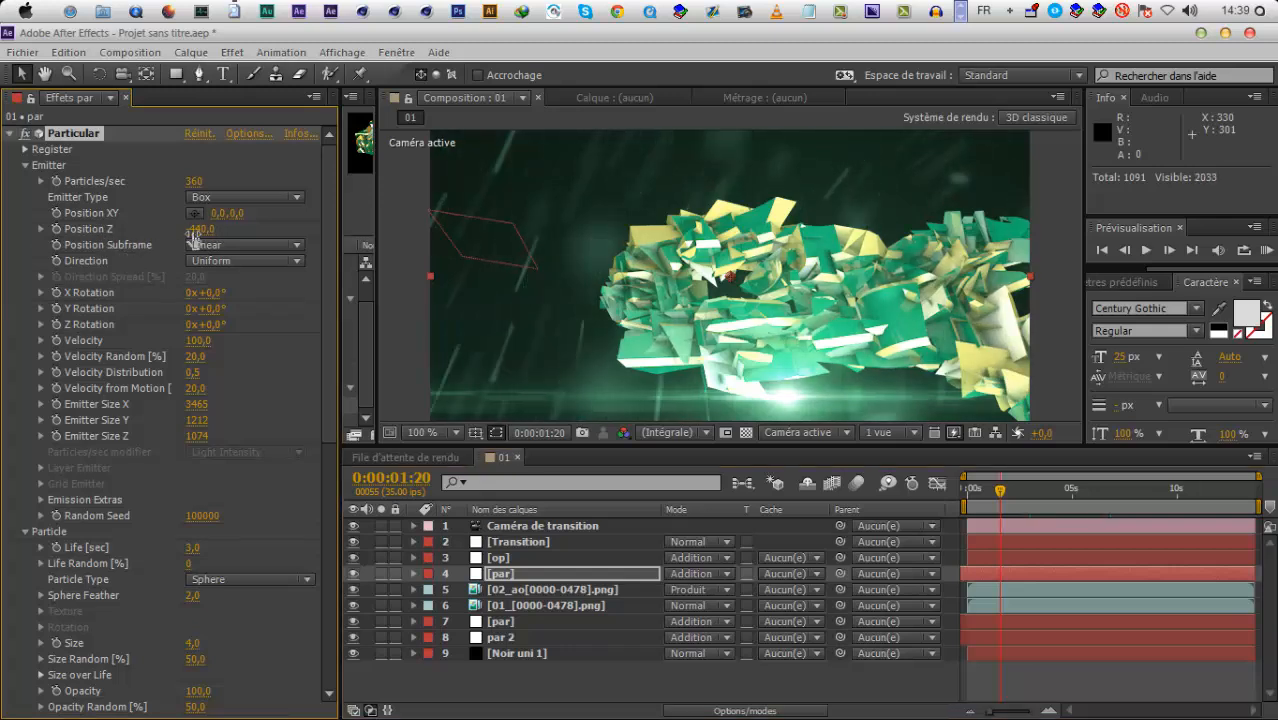
drag(1076, 510, 1159, 510)
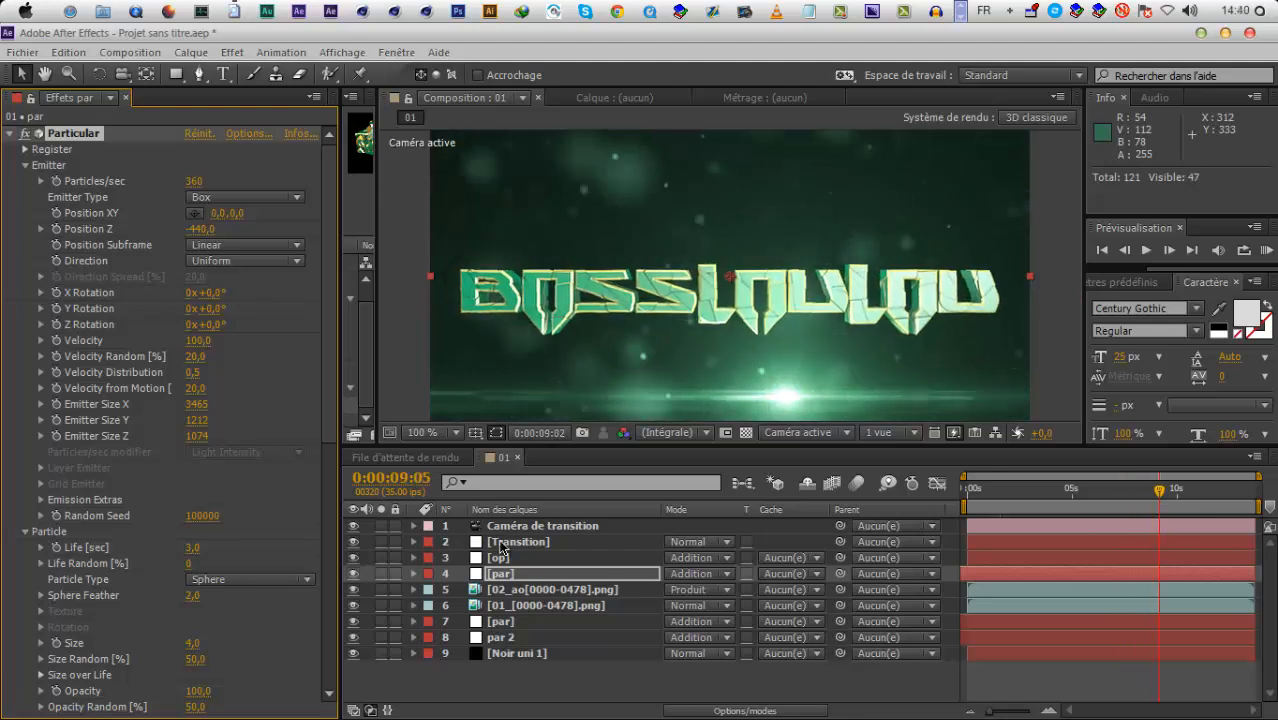
click(381, 574)
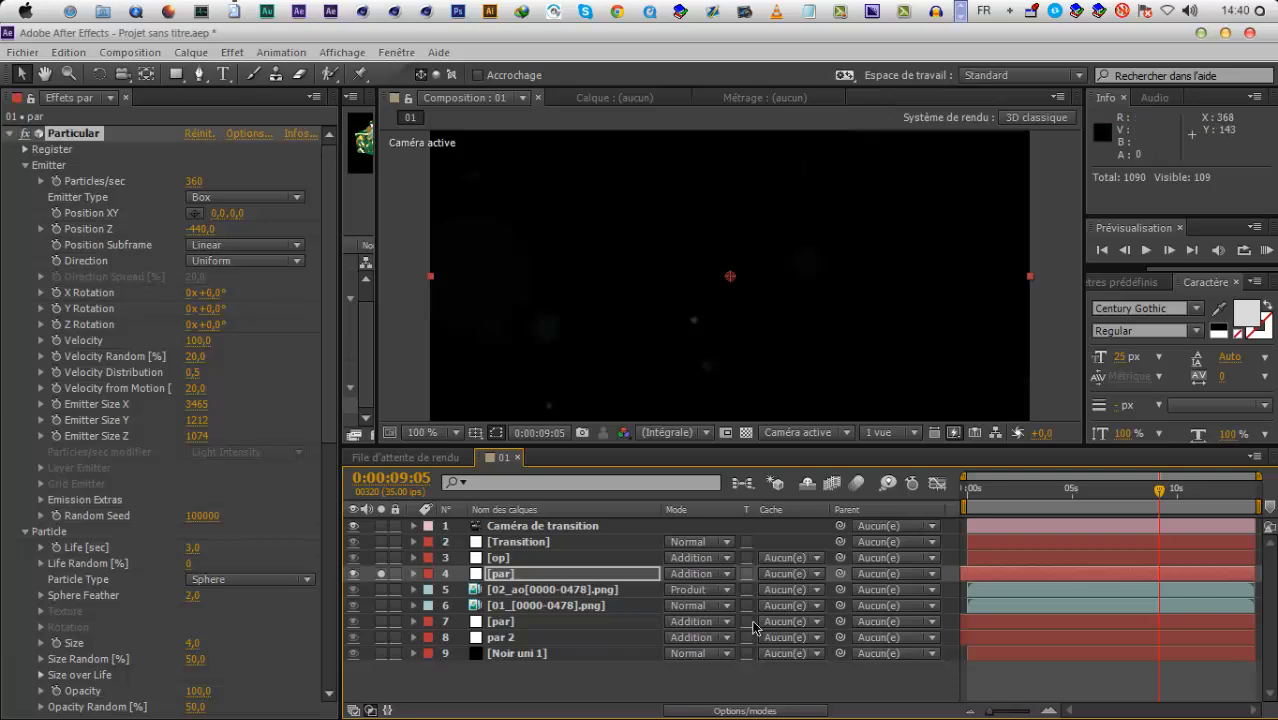
key(KP_0)
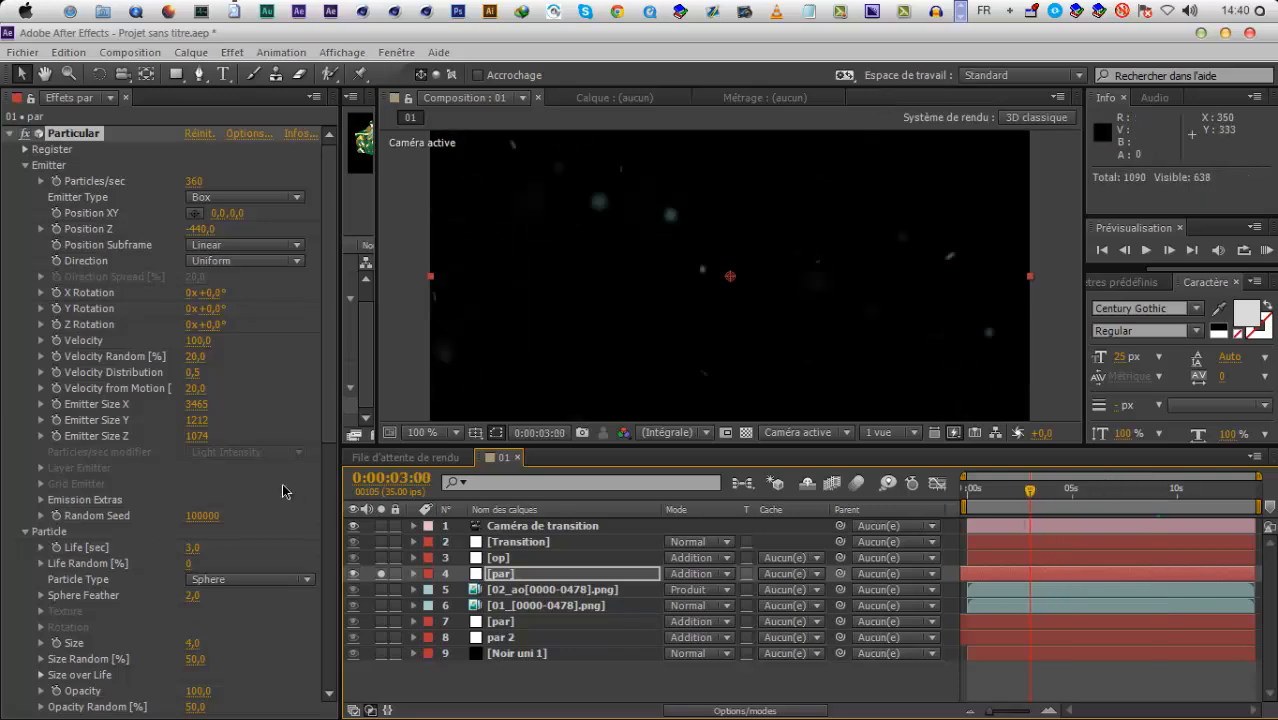
Try the soloed par layer with Motion Blur off, and switch it back on
scroll(220, 570, down, 5)
scroll(220, 570, down, 5)
click(225, 598)
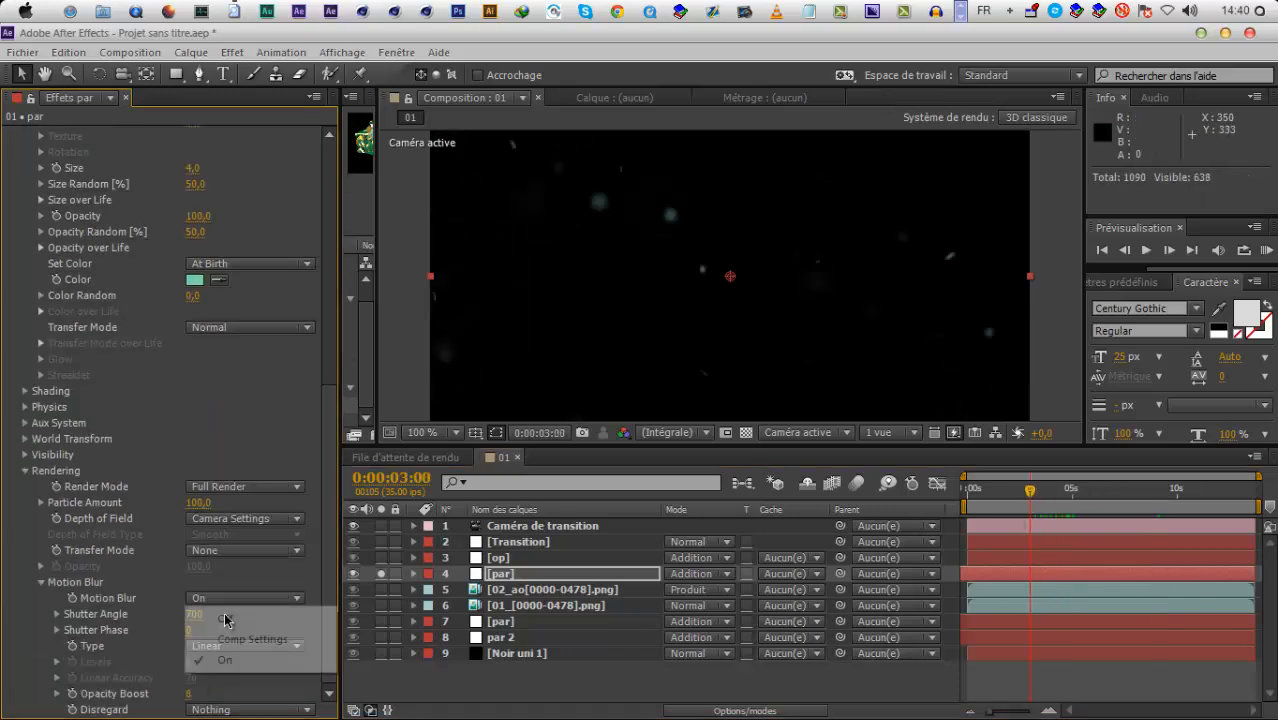
click(225, 618)
click(228, 598)
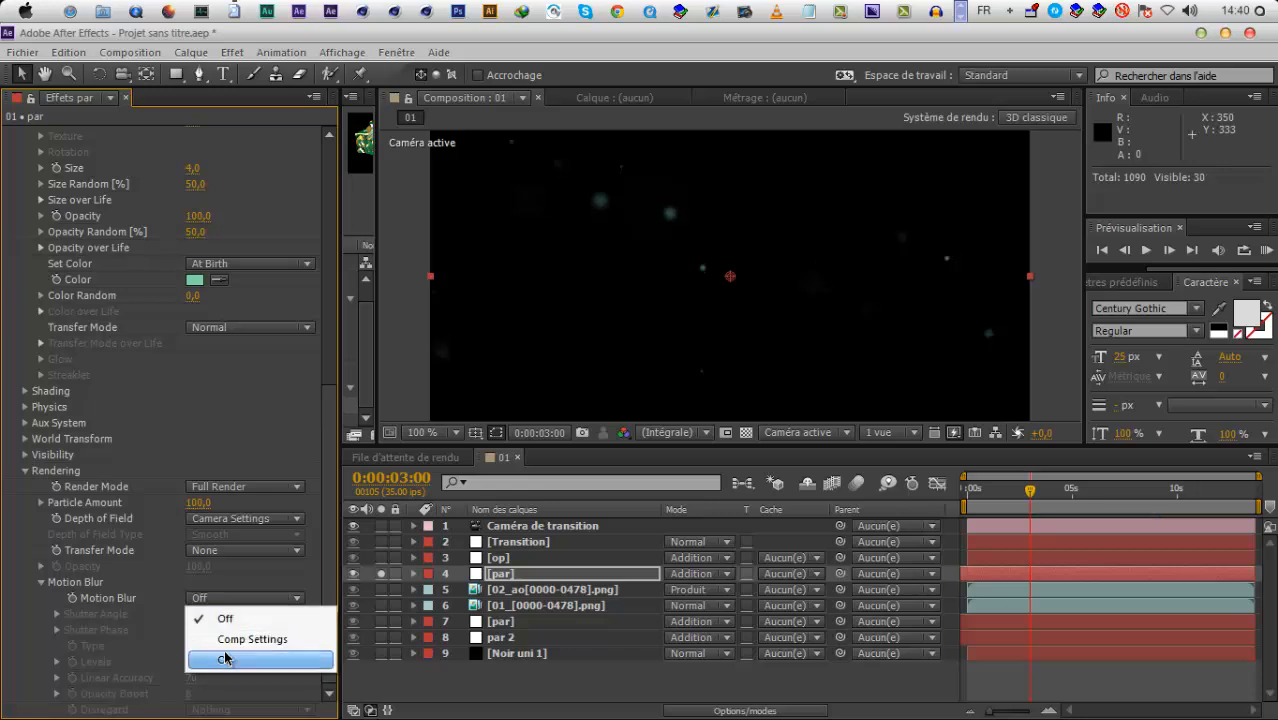
click(224, 660)
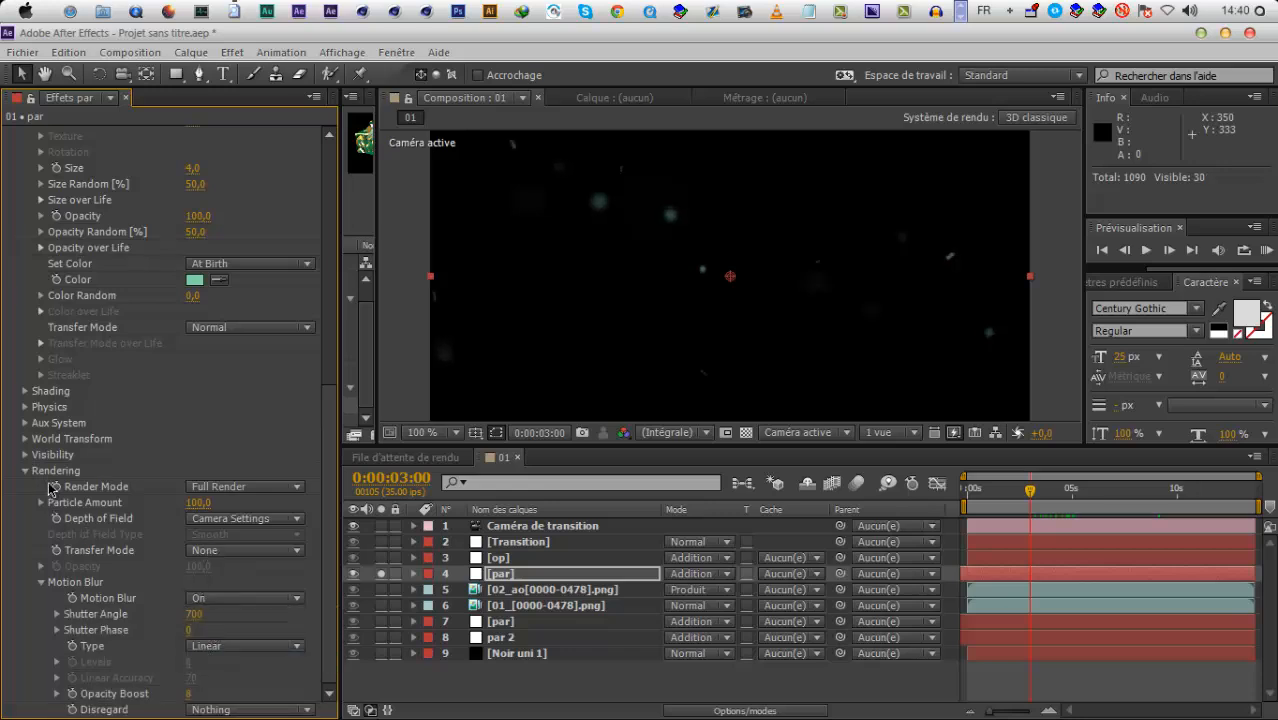
Turn off Depth of Field in the soloed par layer's Particular rendering settings
click(215, 520)
click(222, 533)
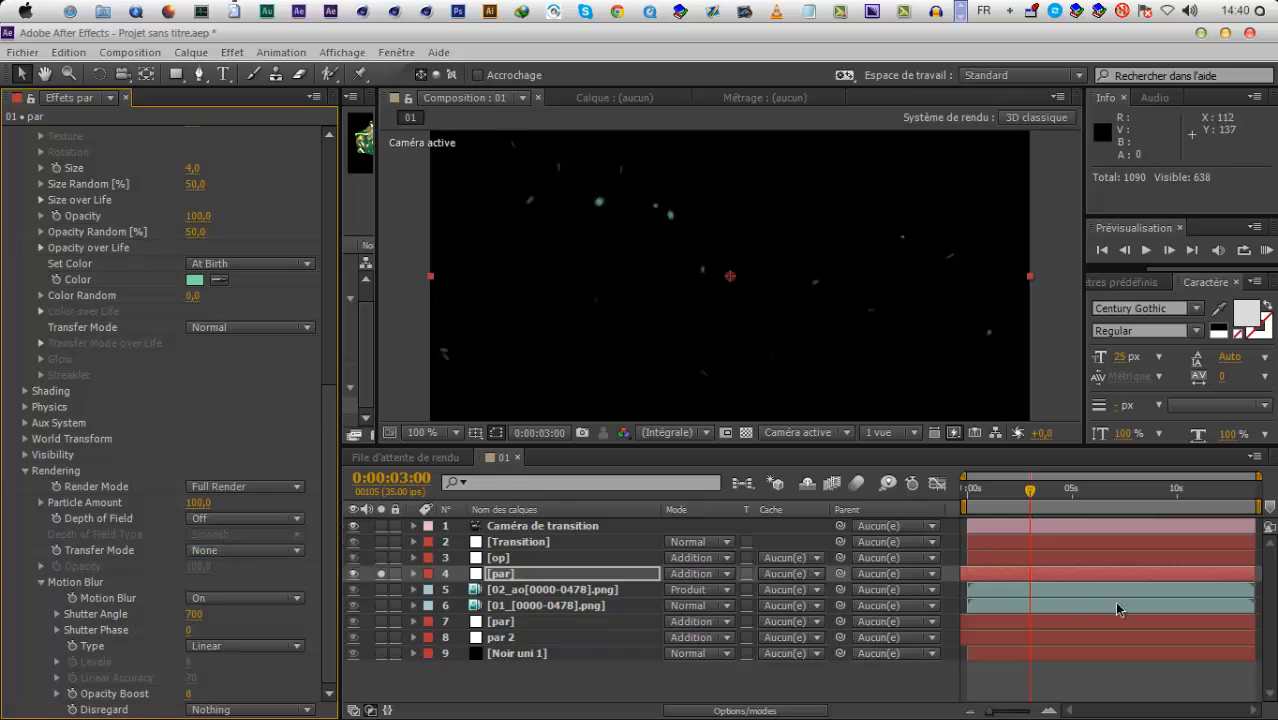
drag(1127, 508, 1222, 496)
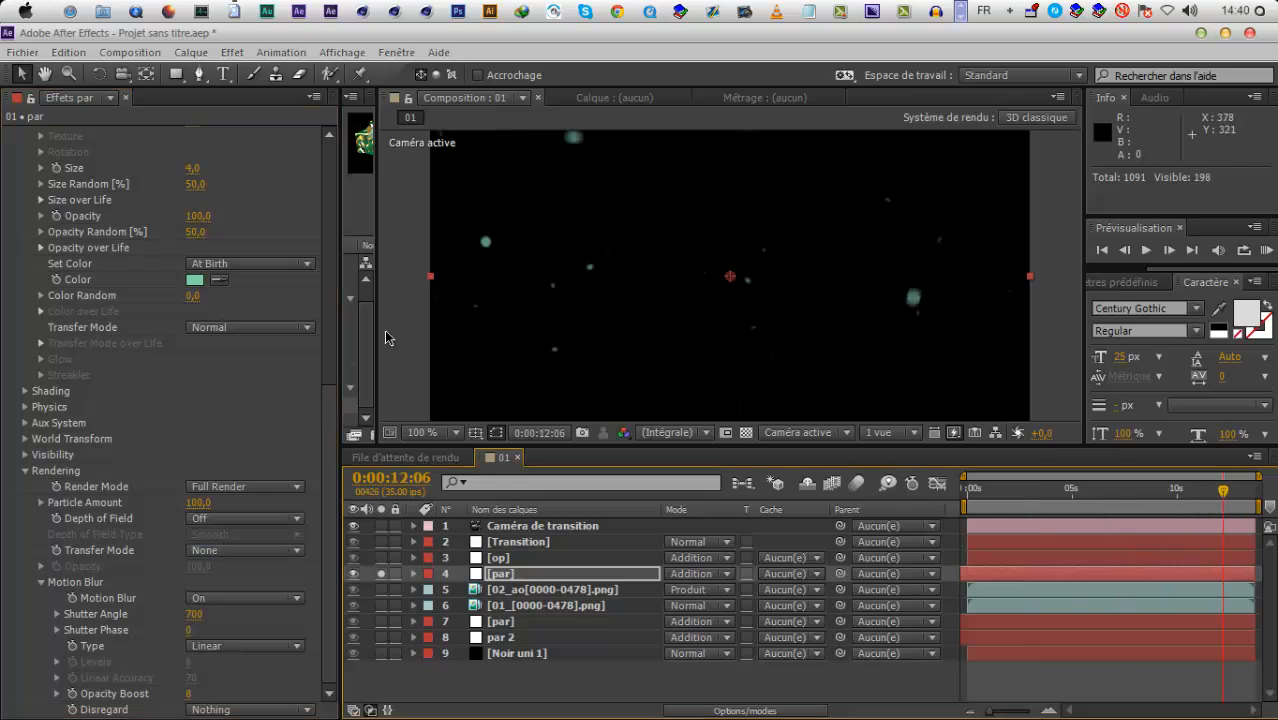
Raise the soloed par layer's Particles/sec to 1260, turn off its solo and preview the composition
scroll(238, 234, up, 10)
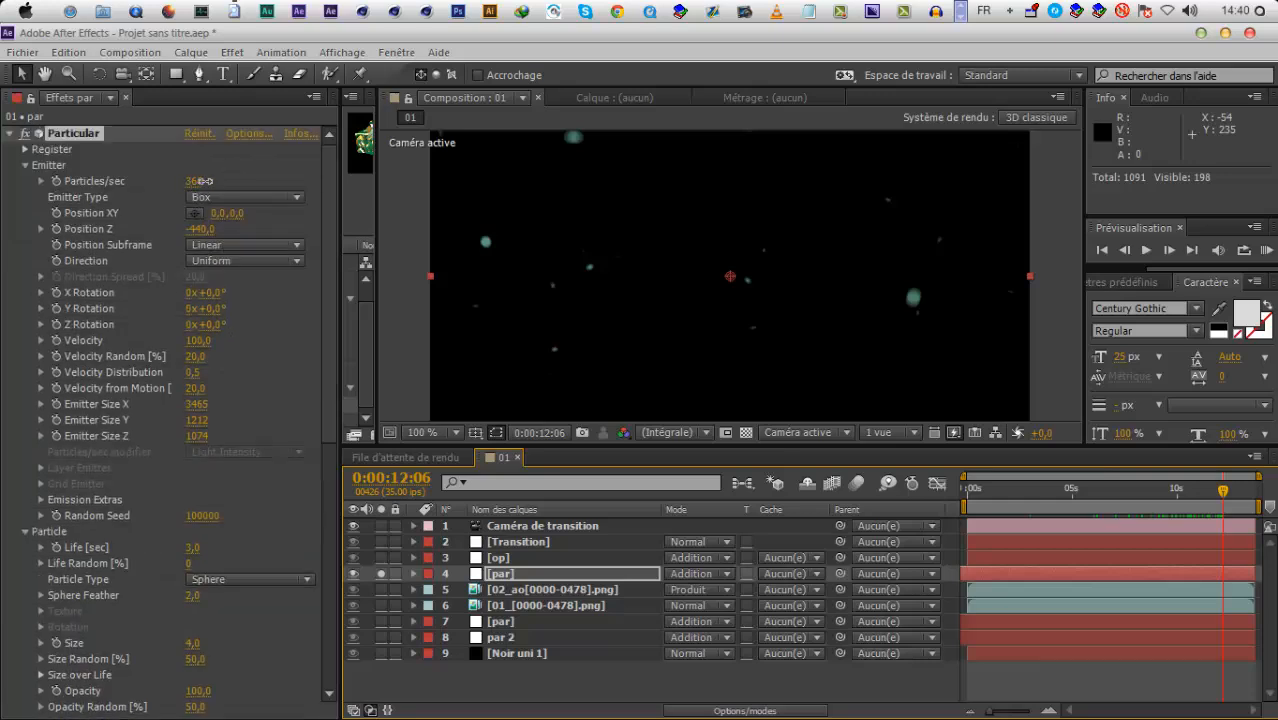
drag(297, 199, 368, 527)
click(383, 573)
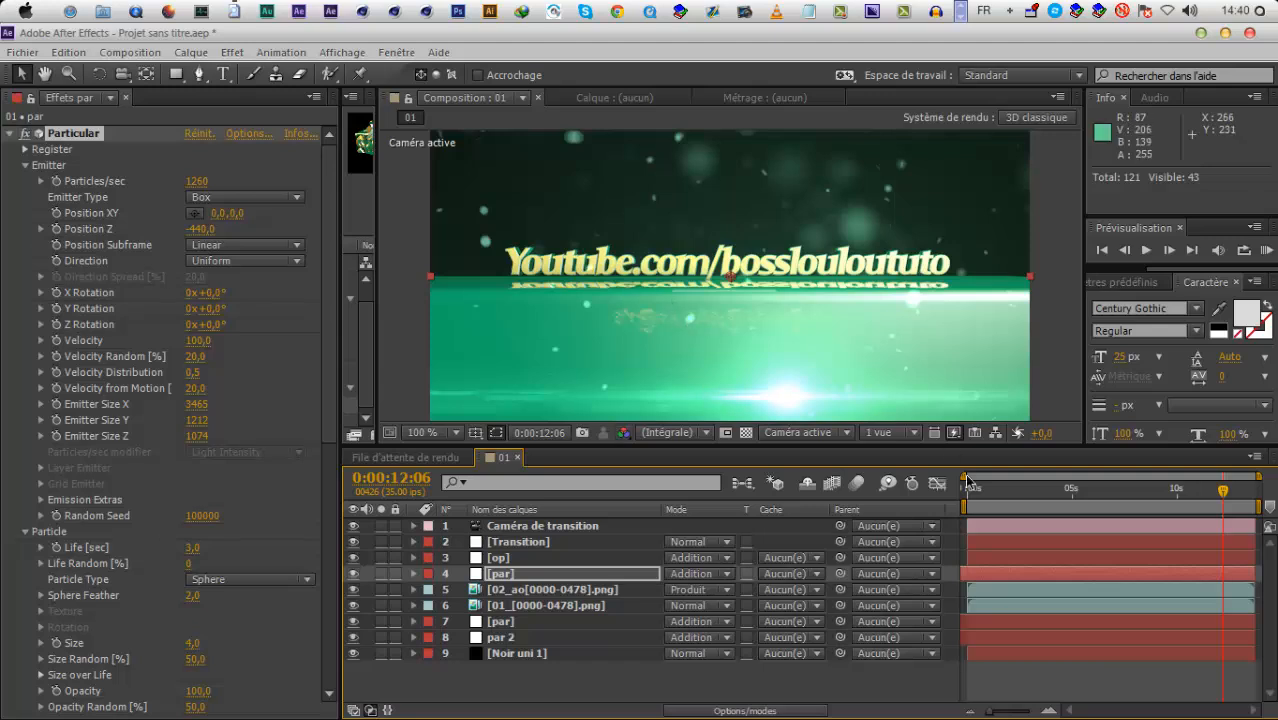
key(KP_0)
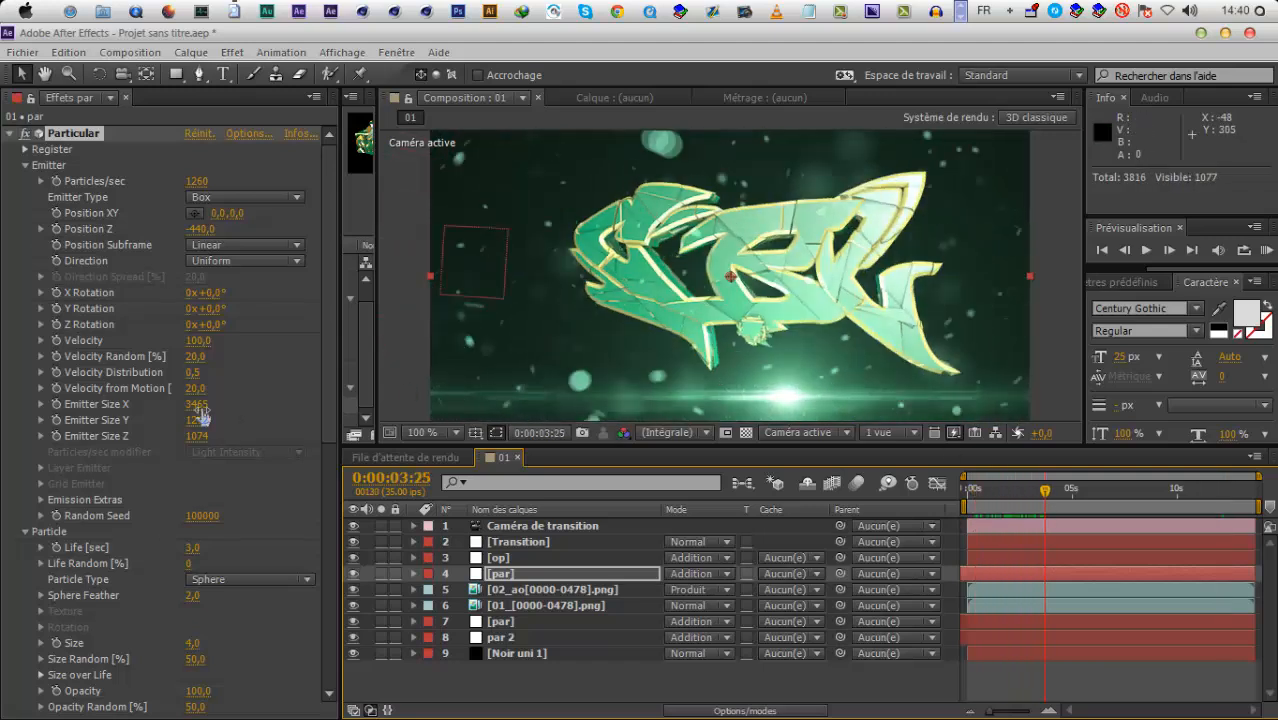
Reduce the front par layer's Emitter Size to 2244 in X, 1006 in Y and 762 in Z
drag(112, 421, 17, 428)
drag(193, 404, 198, 449)
drag(100, 418, 167, 425)
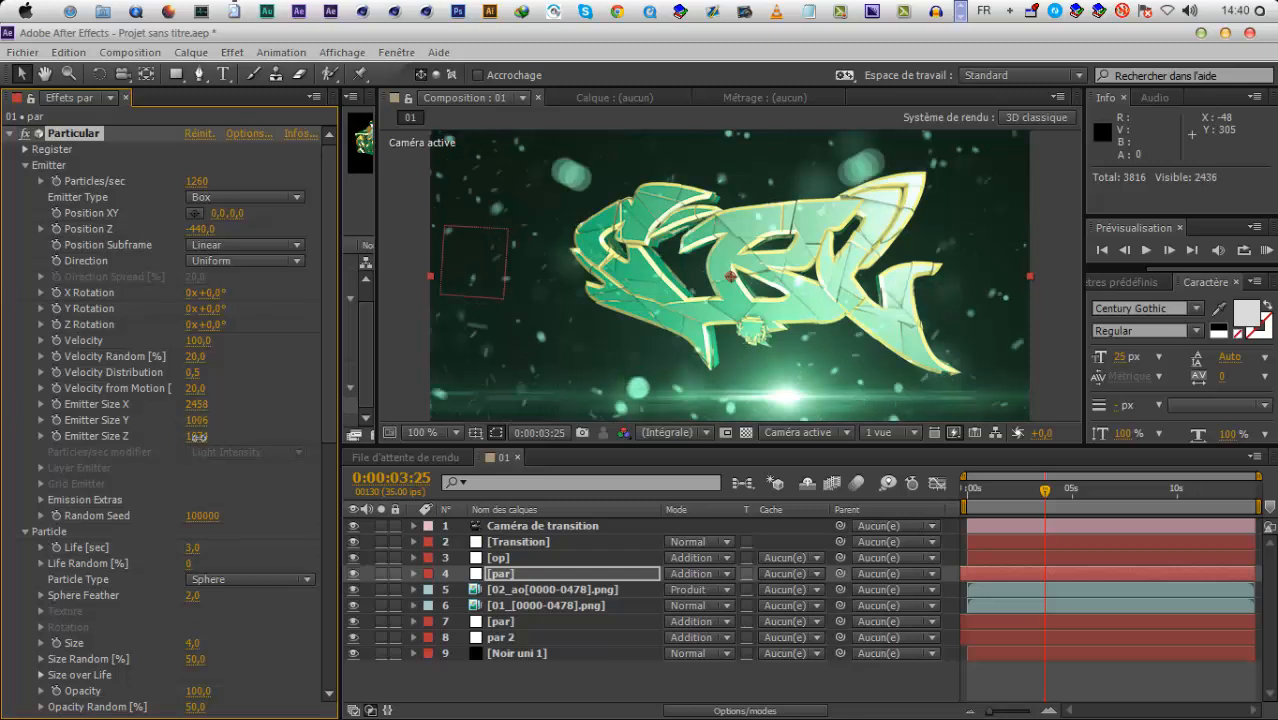
drag(3, 388, 213, 435)
drag(122, 439, 186, 413)
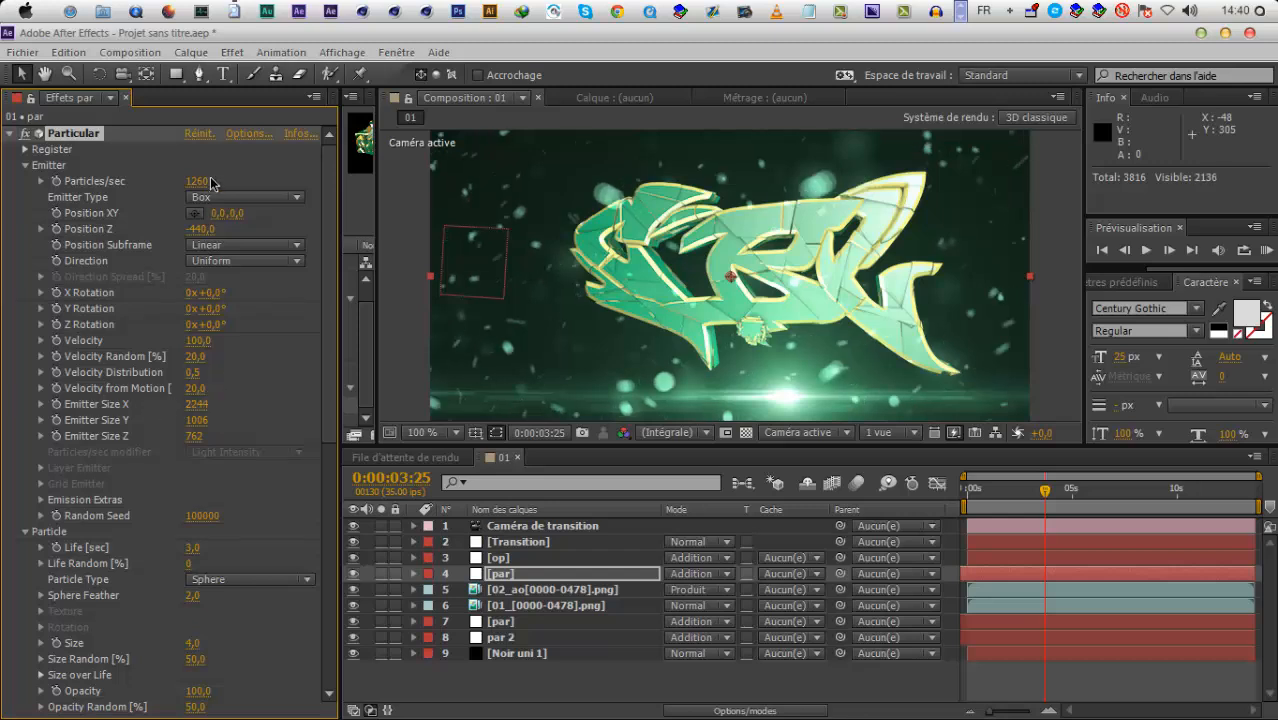
Reduce the front par layer's Particles/sec to 700 and particle Size to 2, and check different frames
drag(202, 183, 116, 228)
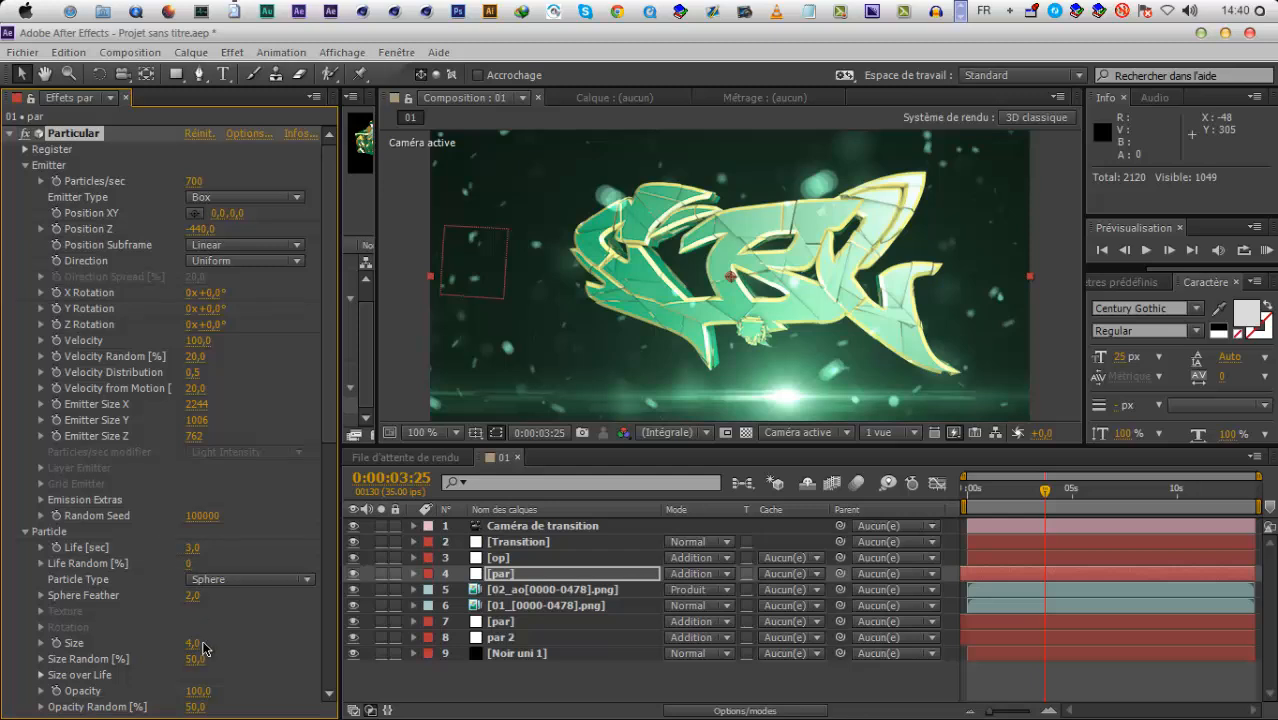
text(2)
click(1071, 489)
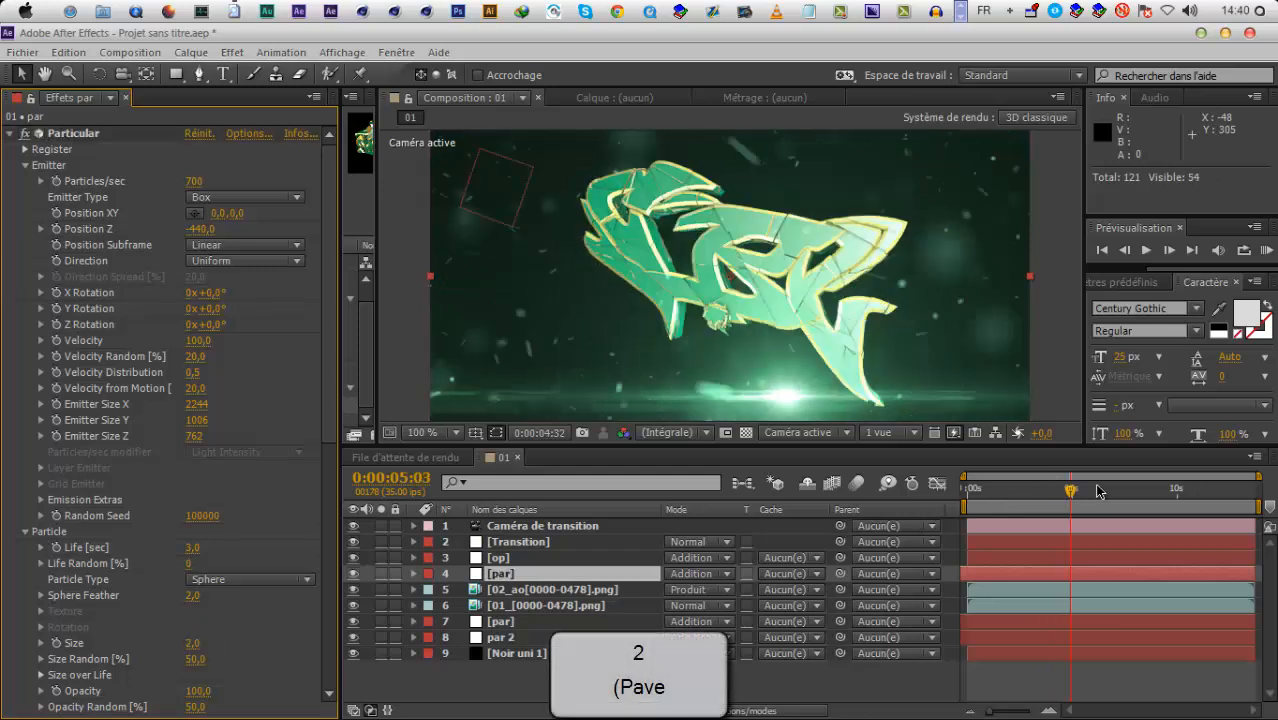
key(space)
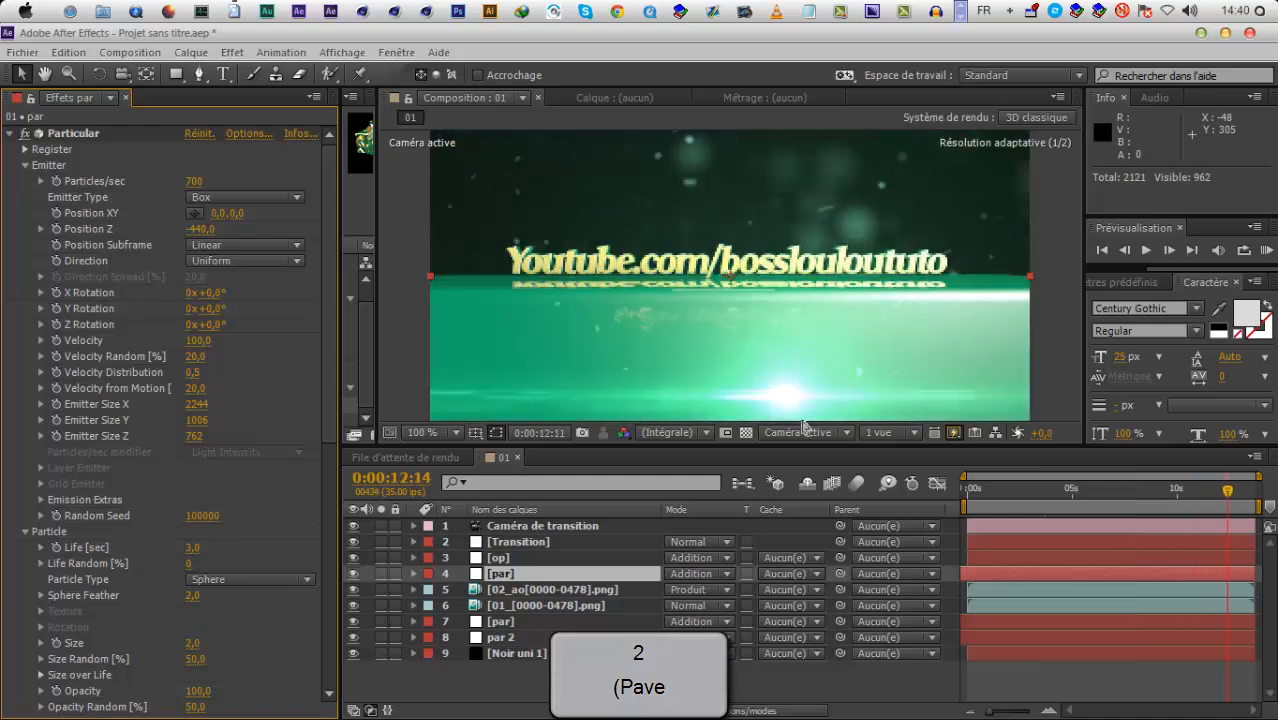
click(1220, 490)
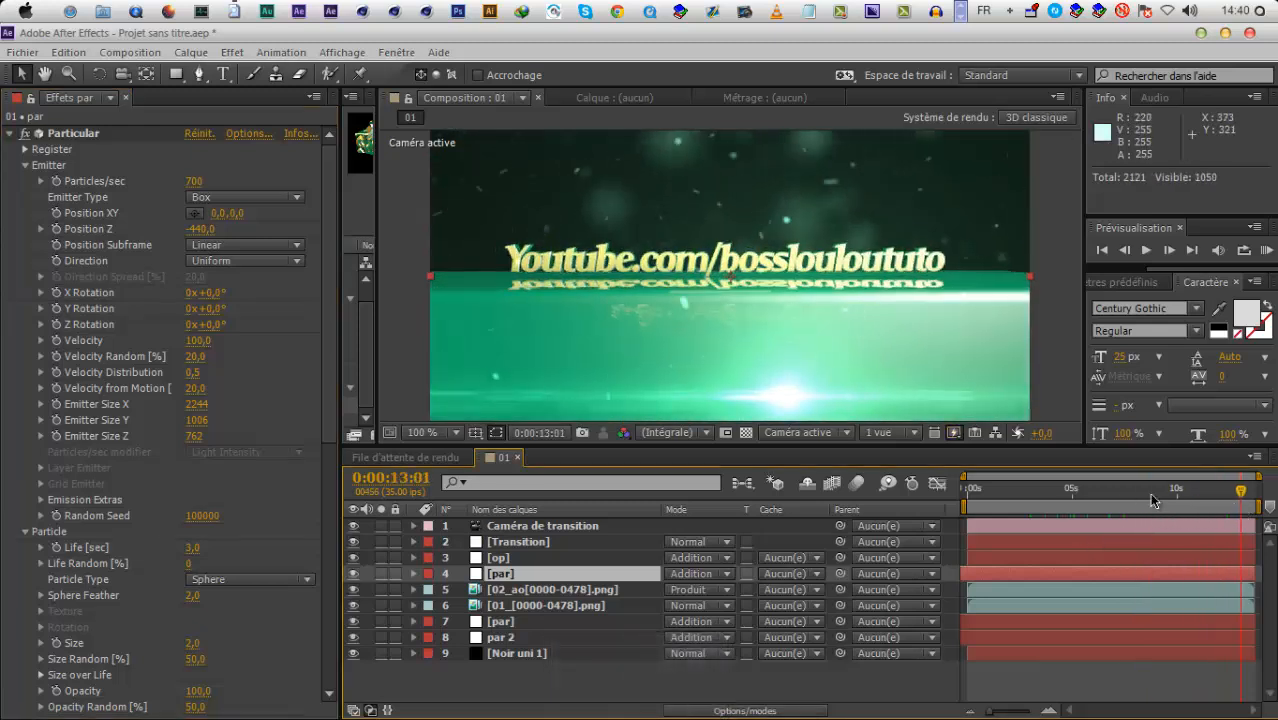
drag(1150, 500, 982, 507)
Create a black 640 x 360 px solid named op lumière above the other layers
click(530, 686)
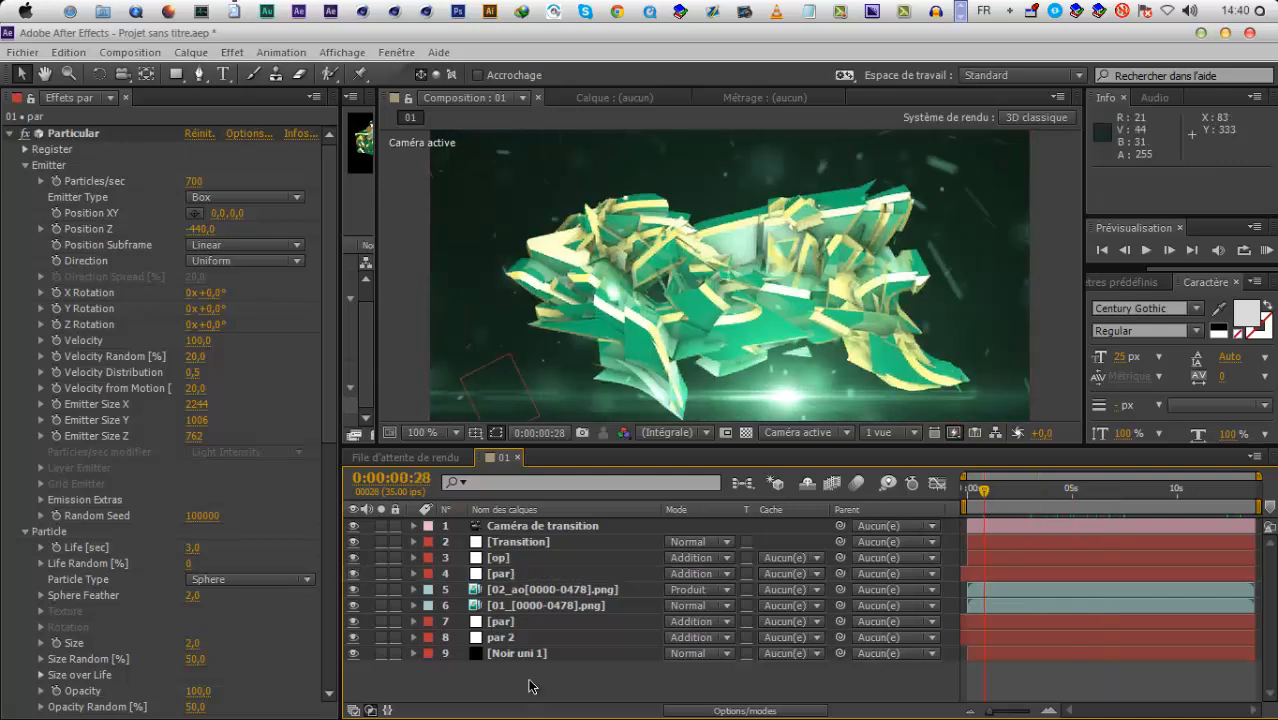
key(ctrl+y)
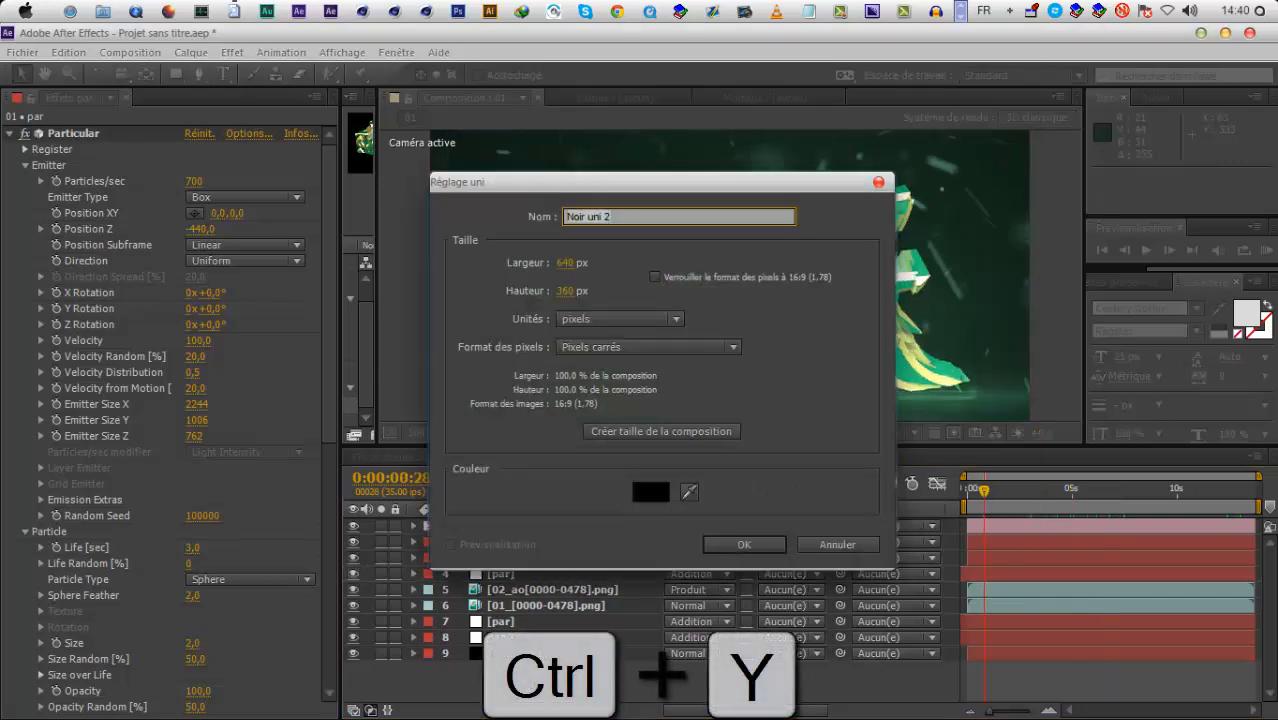
text(op li)
key(BackSpace)
key(BackSpace)
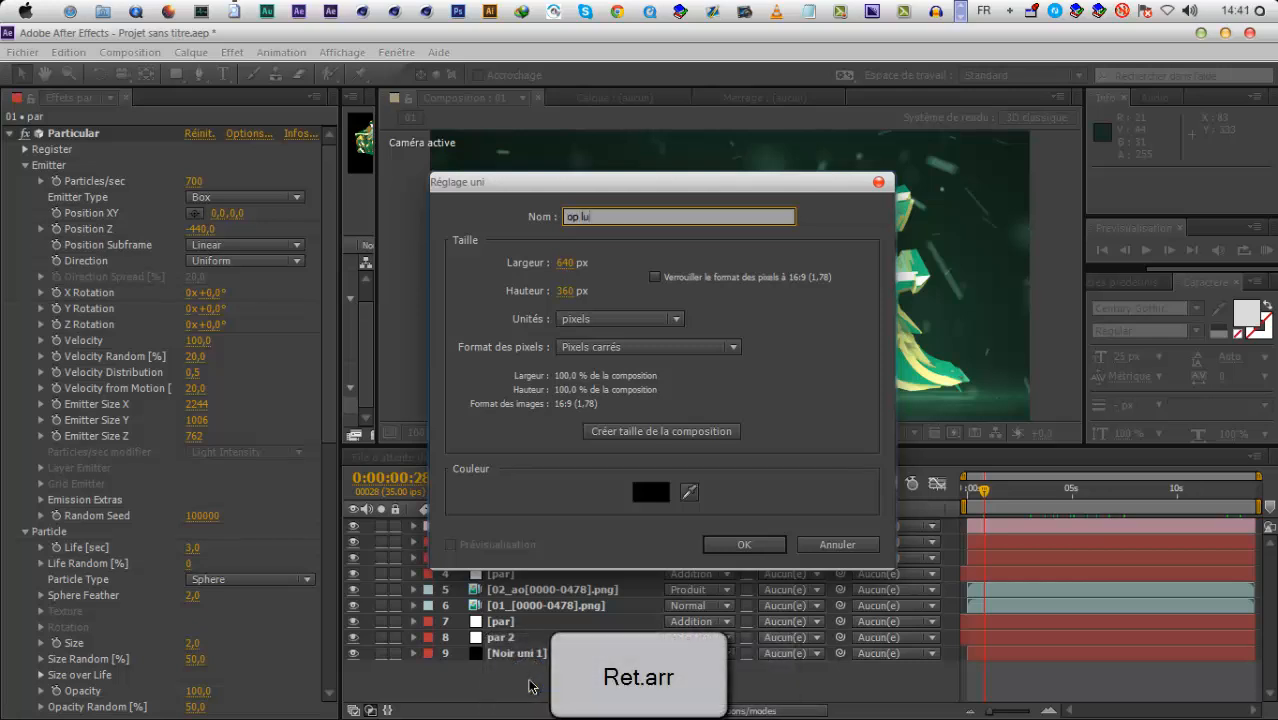
text(umière)
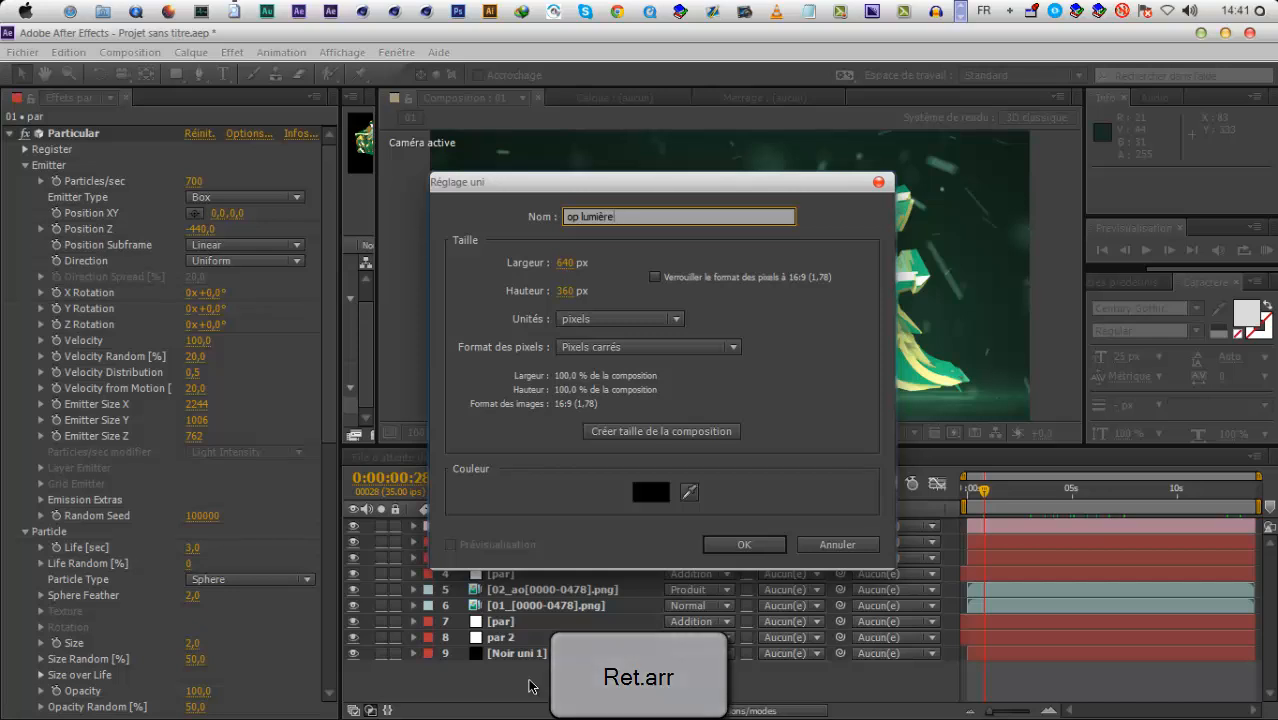
key(Return)
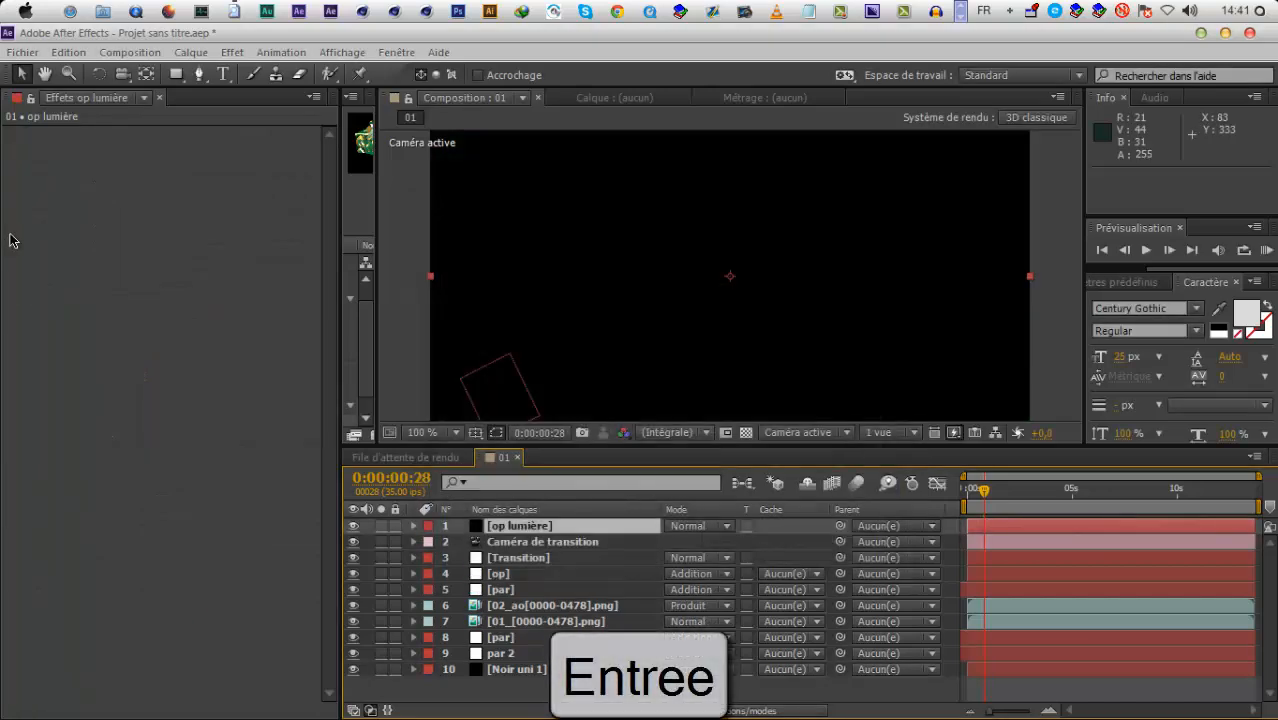
Apply the Optical Flares effect to the op lumière layer and open its flare options
right_click(193, 403)
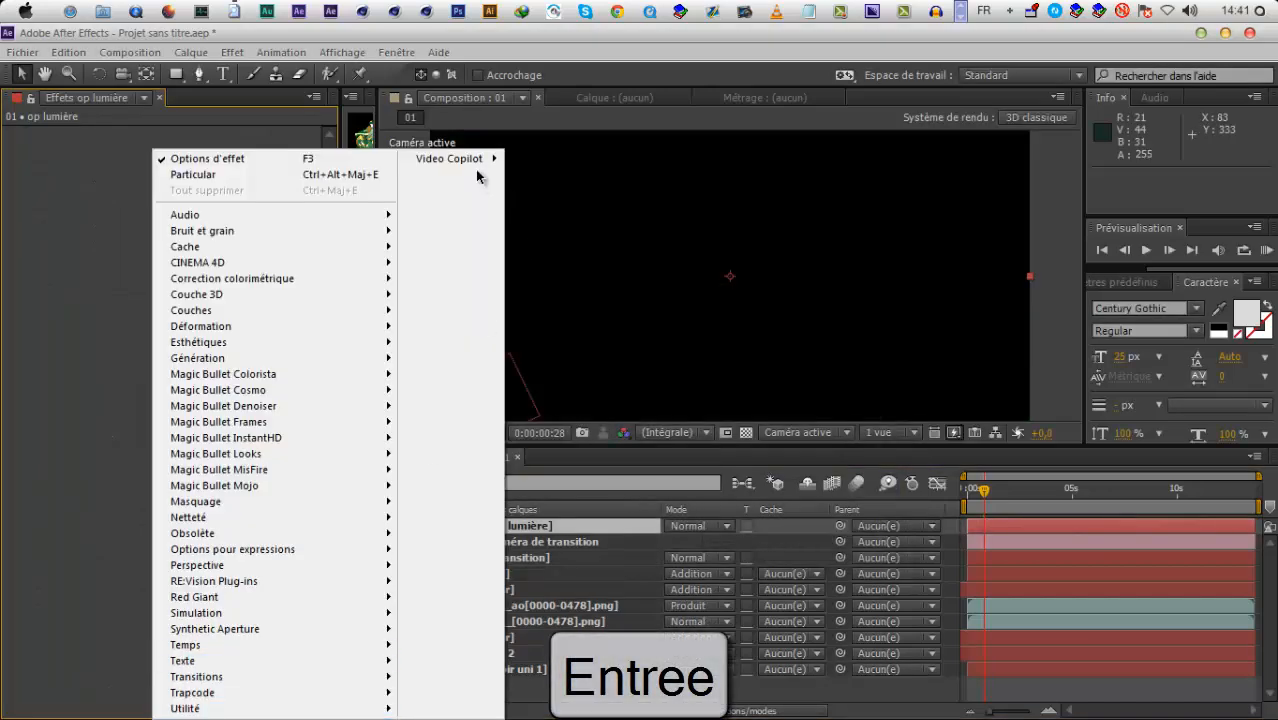
mouse_move(480, 162)
click(558, 162)
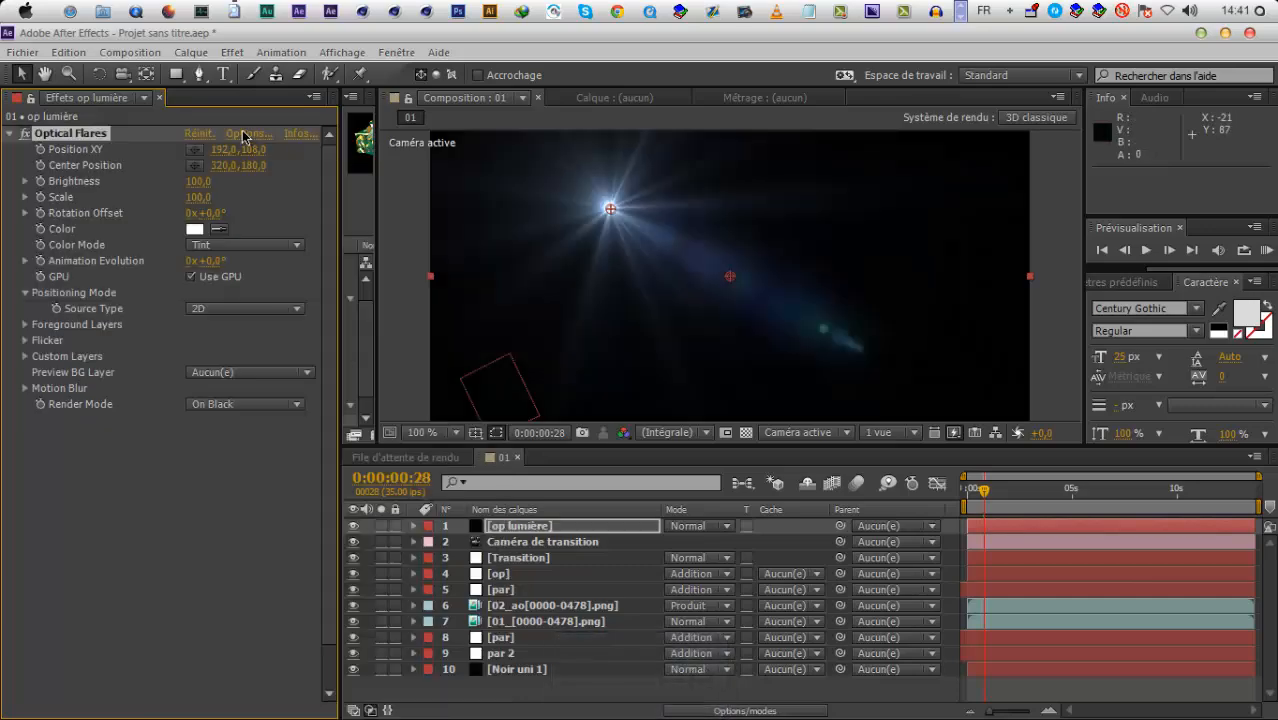
click(248, 133)
click(728, 58)
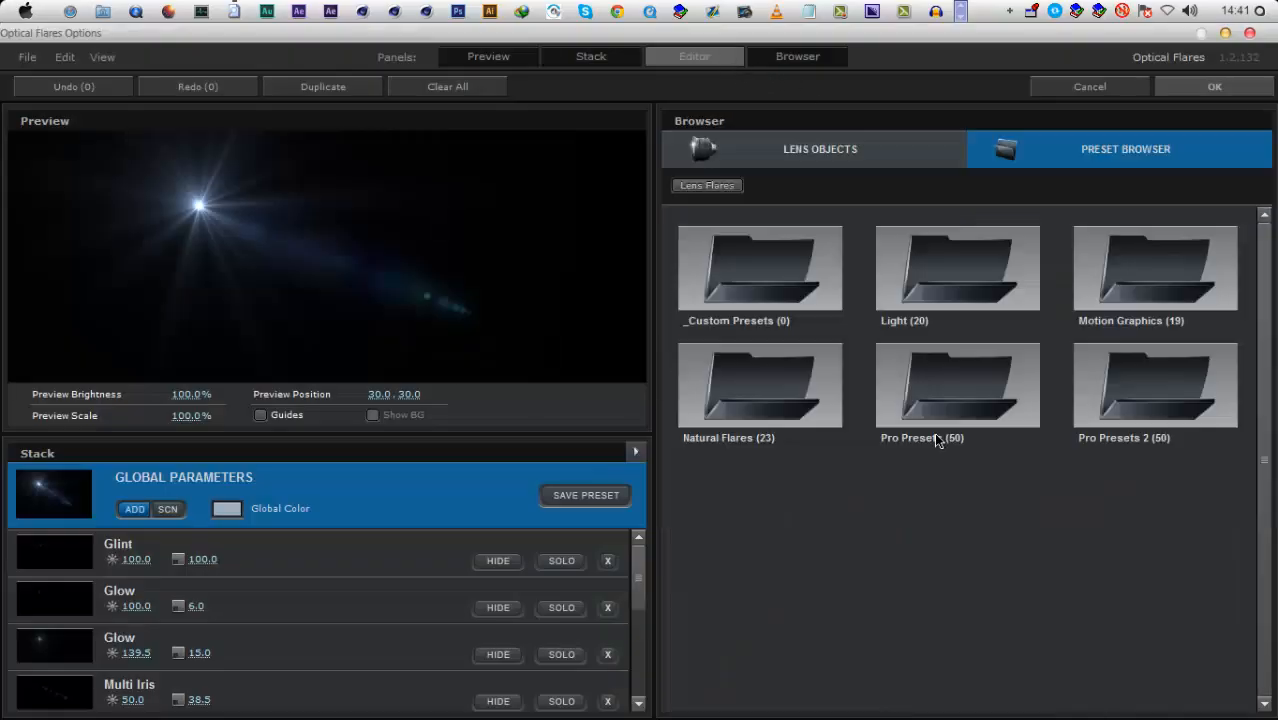
Look through the Pro Presets 2, Motion Graphics, Natural Flares and Pro Presets folders for a suitable flare
click(1127, 417)
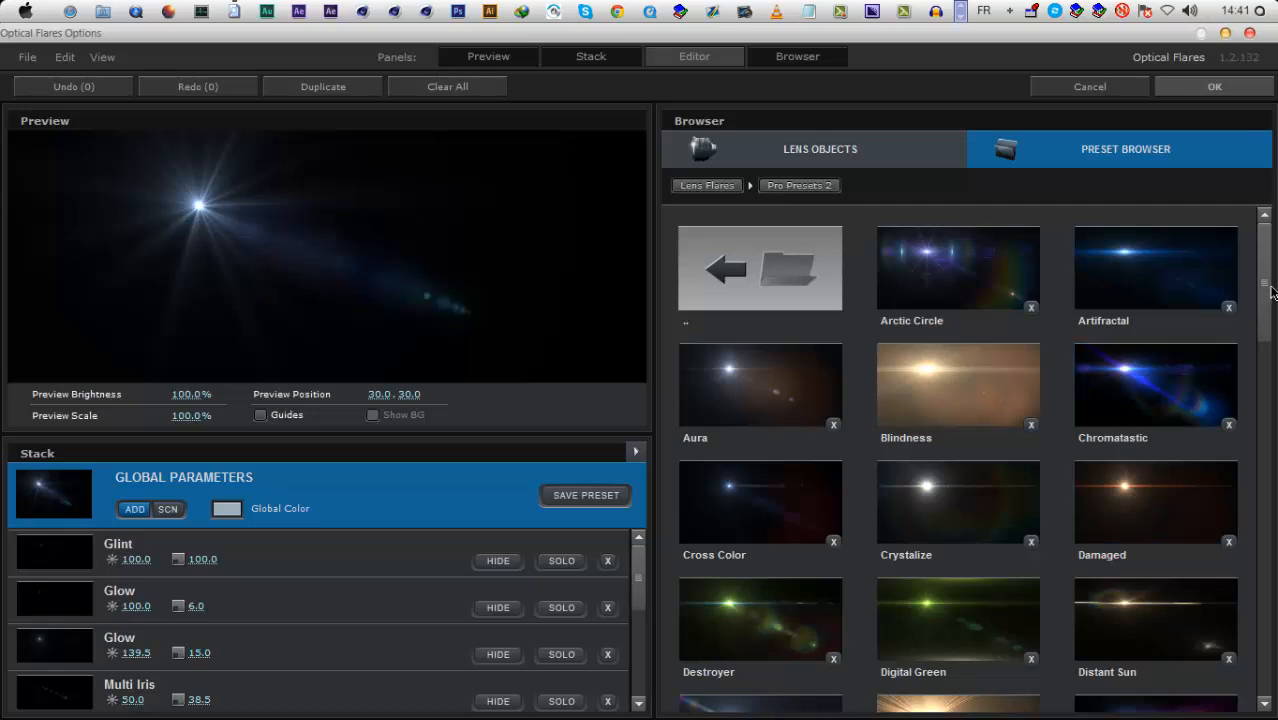
click(720, 295)
click(1155, 270)
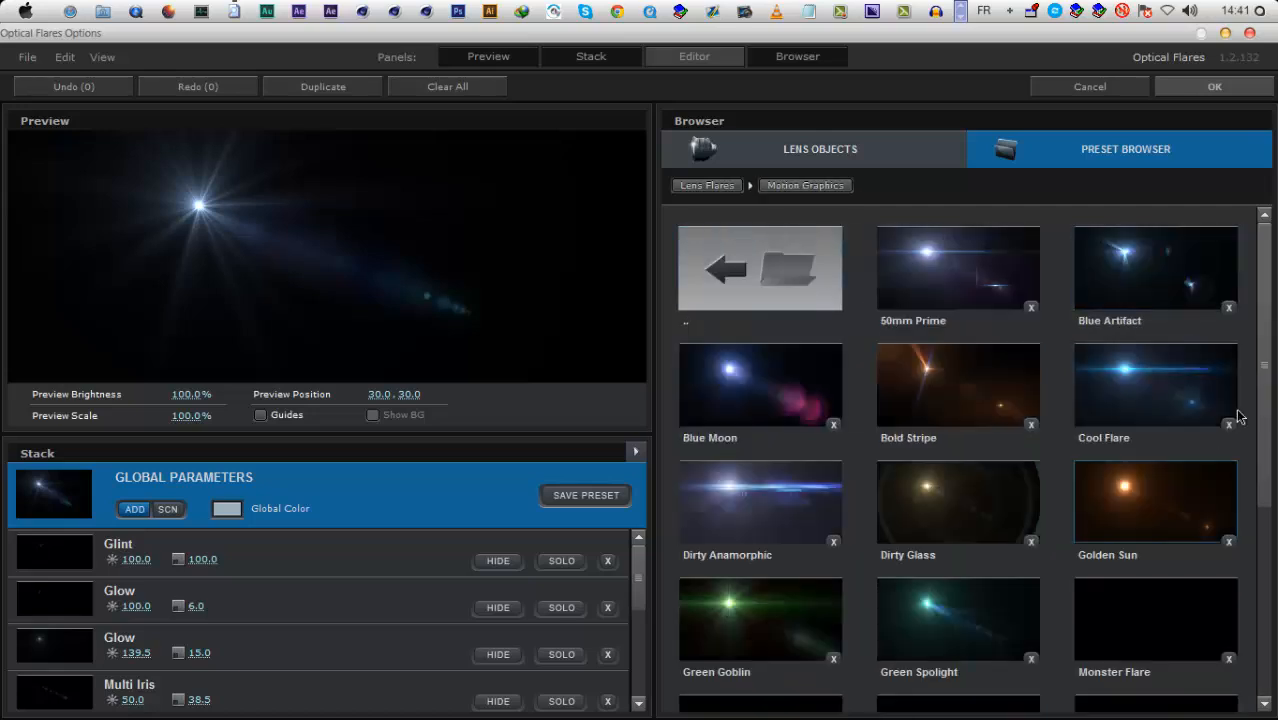
mouse_move(1270, 350)
mouse_down()
mouse_move(1270, 532)
mouse_move(1270, 326)
mouse_up()
click(783, 249)
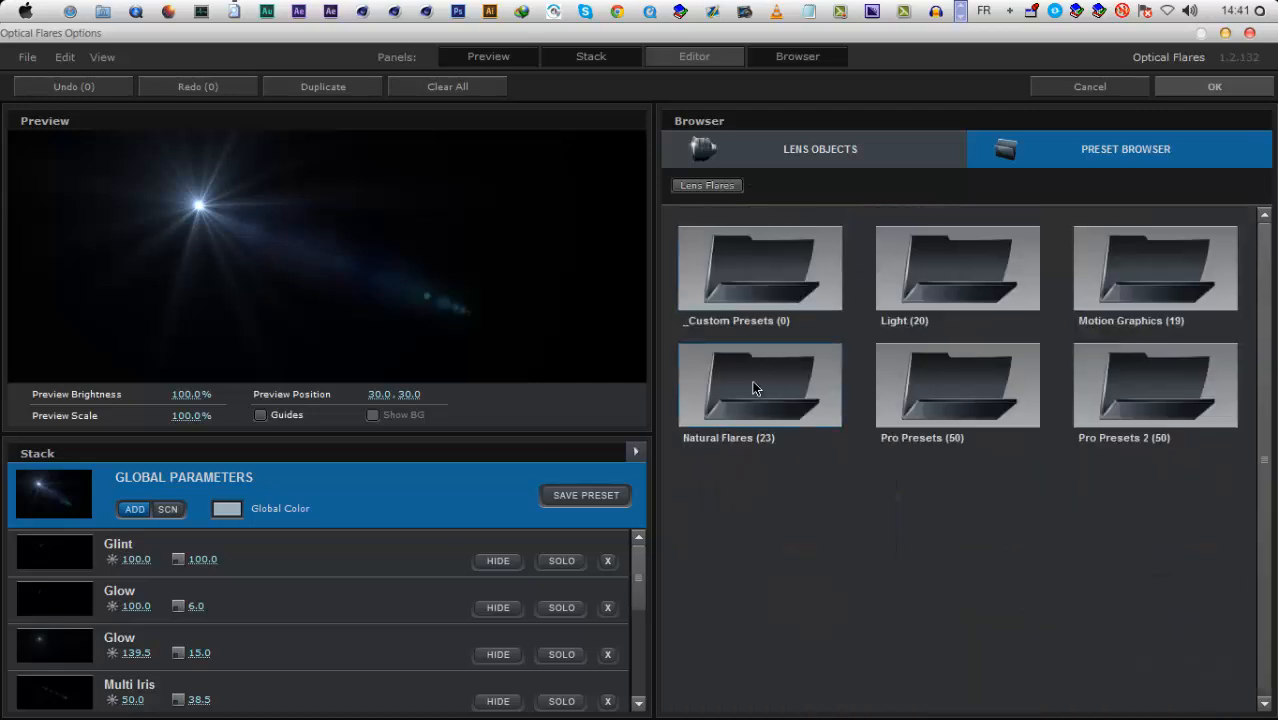
click(756, 382)
scroll(1258, 340, down, 5)
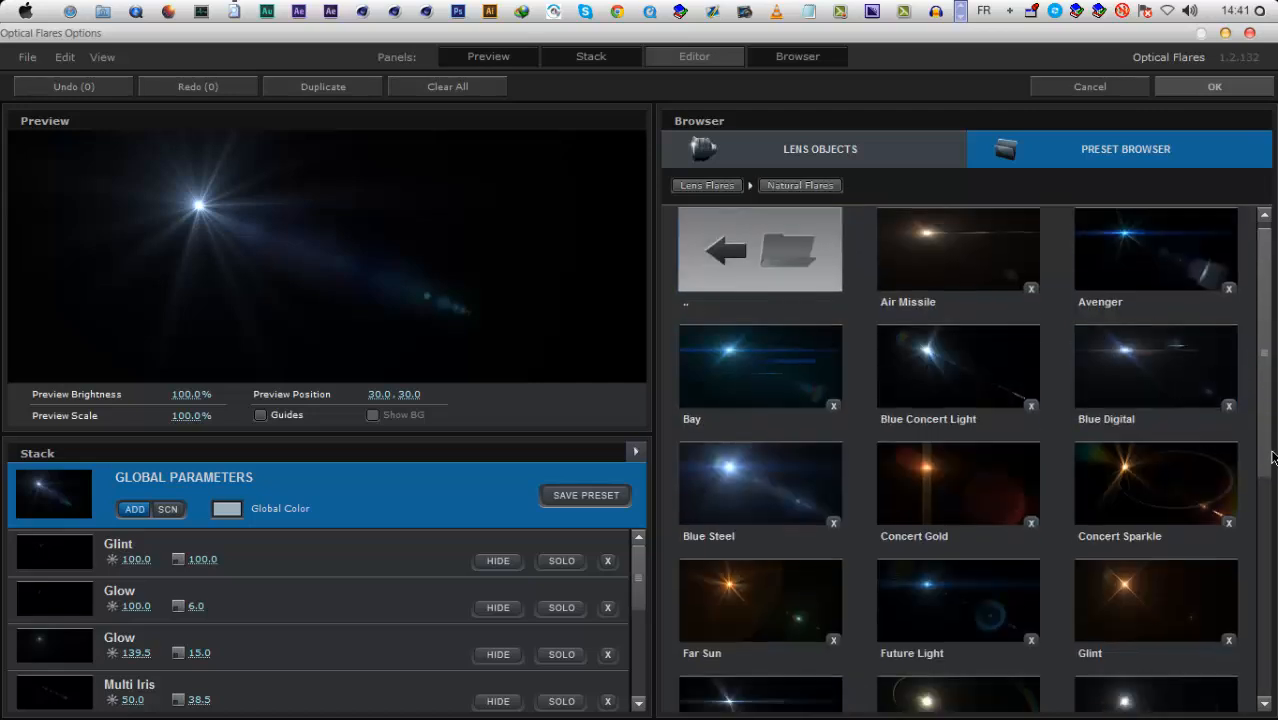
scroll(945, 276, up, 5)
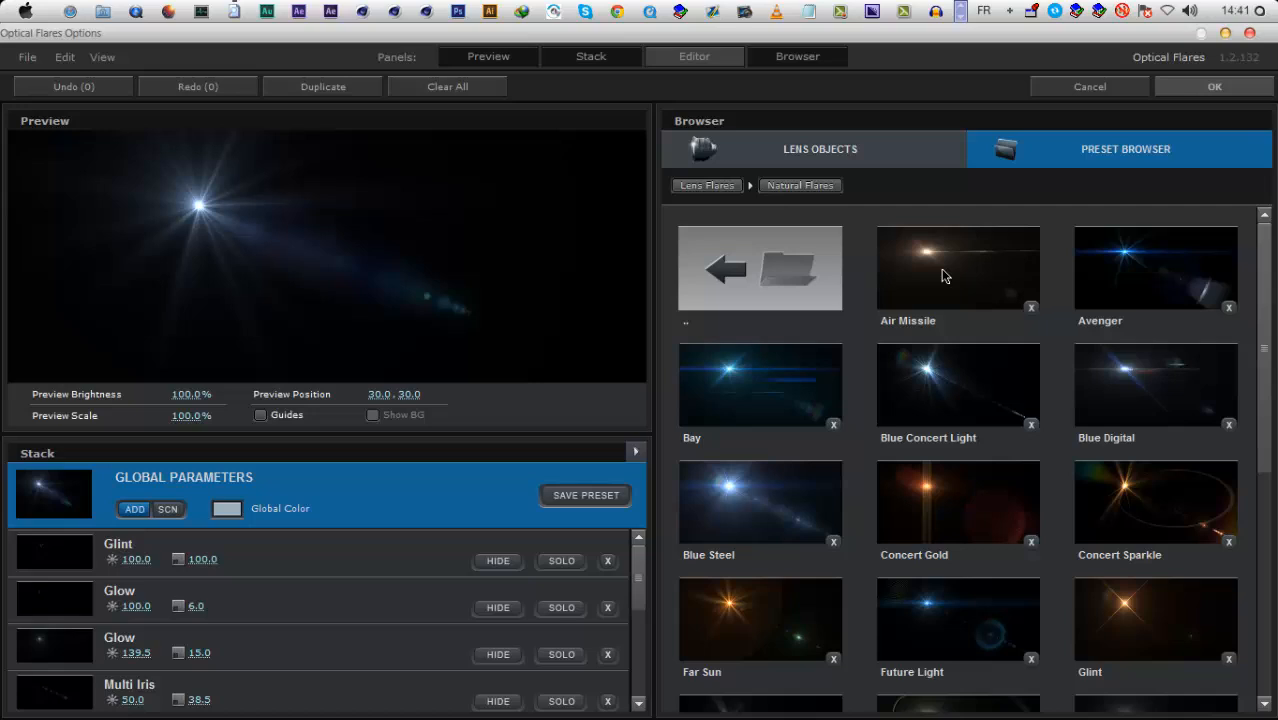
click(791, 276)
click(958, 406)
drag(1271, 296, 1268, 660)
click(795, 185)
click(760, 268)
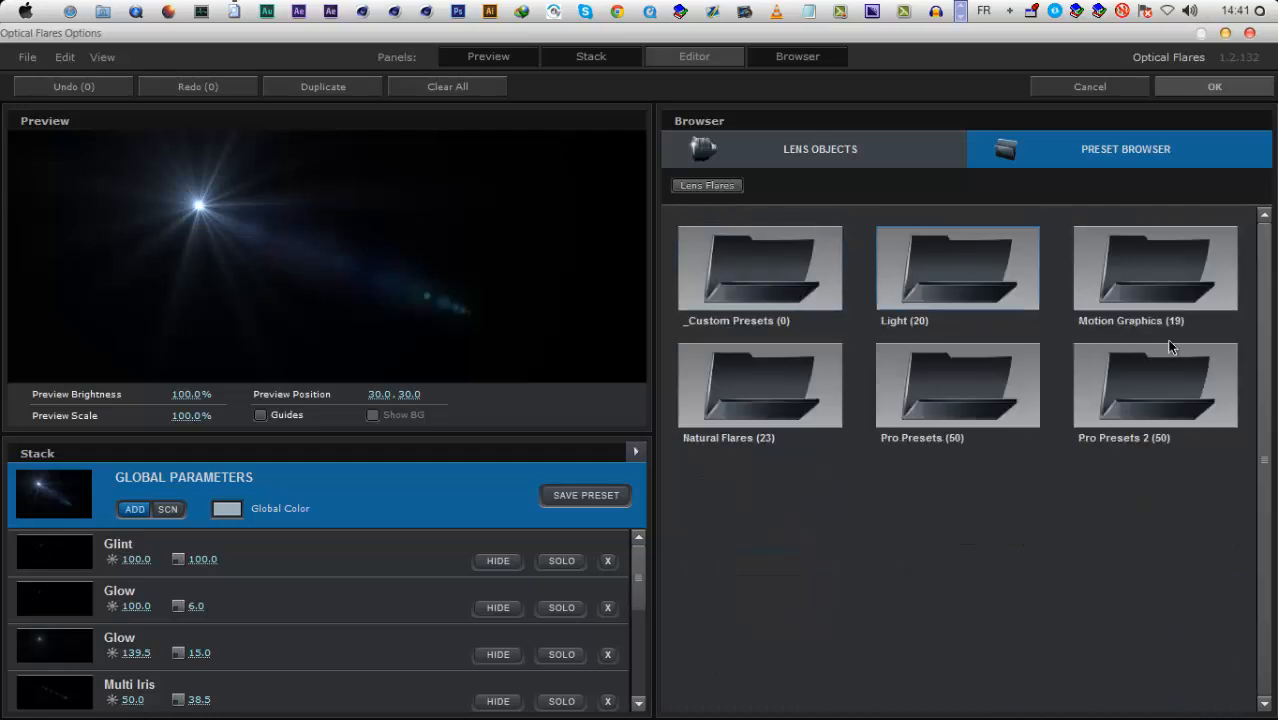
Load the Tactical Light flare from the Light presets, accept it and set the op lumière layer's blending mode to Addition
scroll(1157, 630, down, 5)
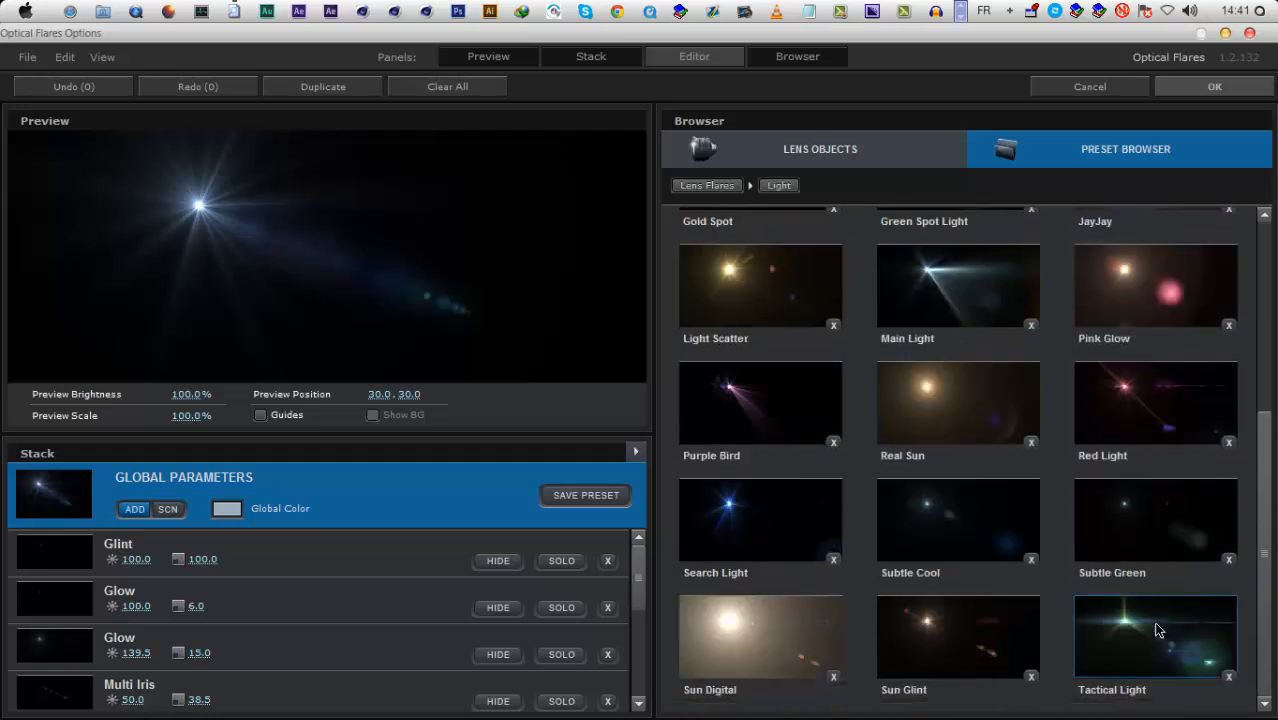
click(1157, 645)
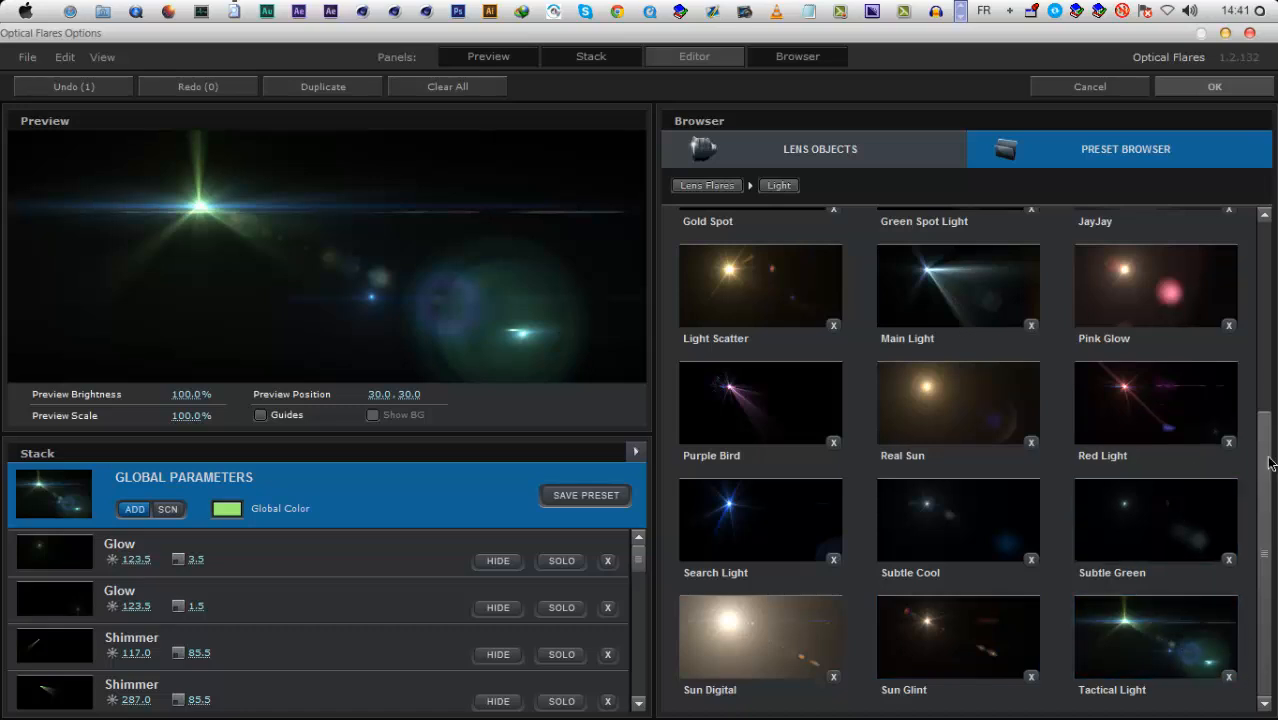
scroll(1258, 447, up, 5)
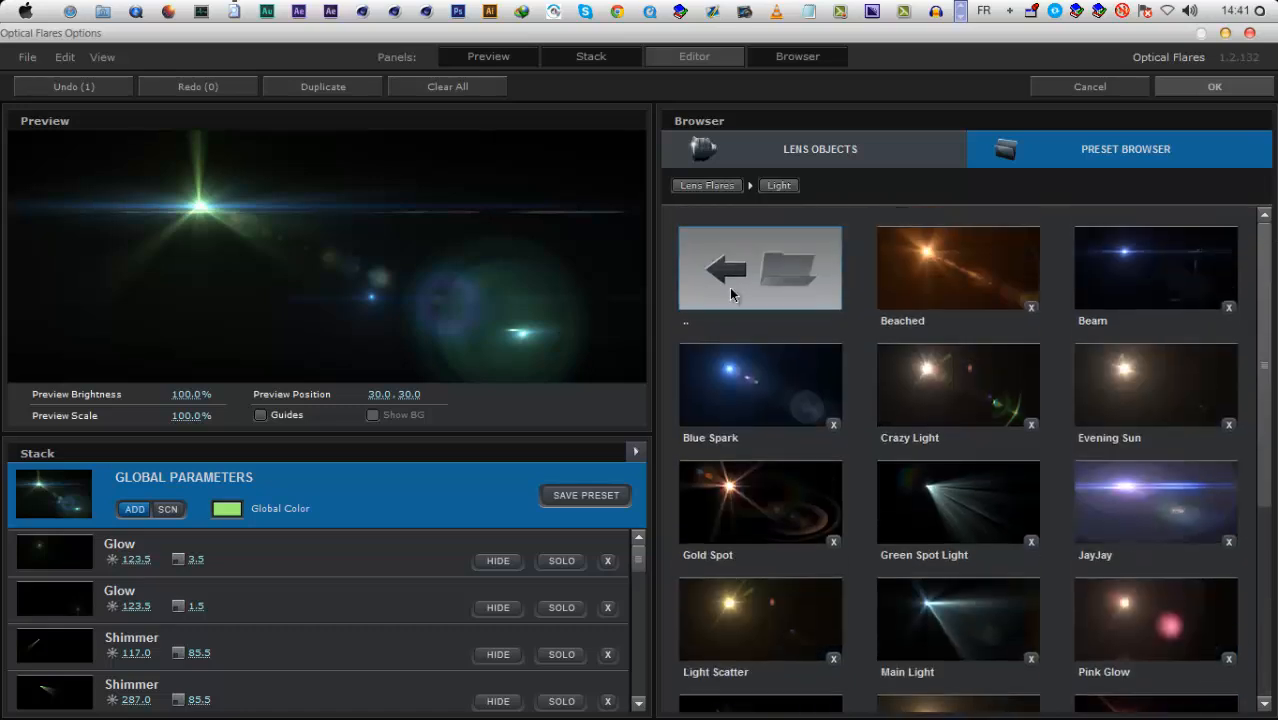
click(729, 287)
click(979, 263)
scroll(1260, 289, down, 5)
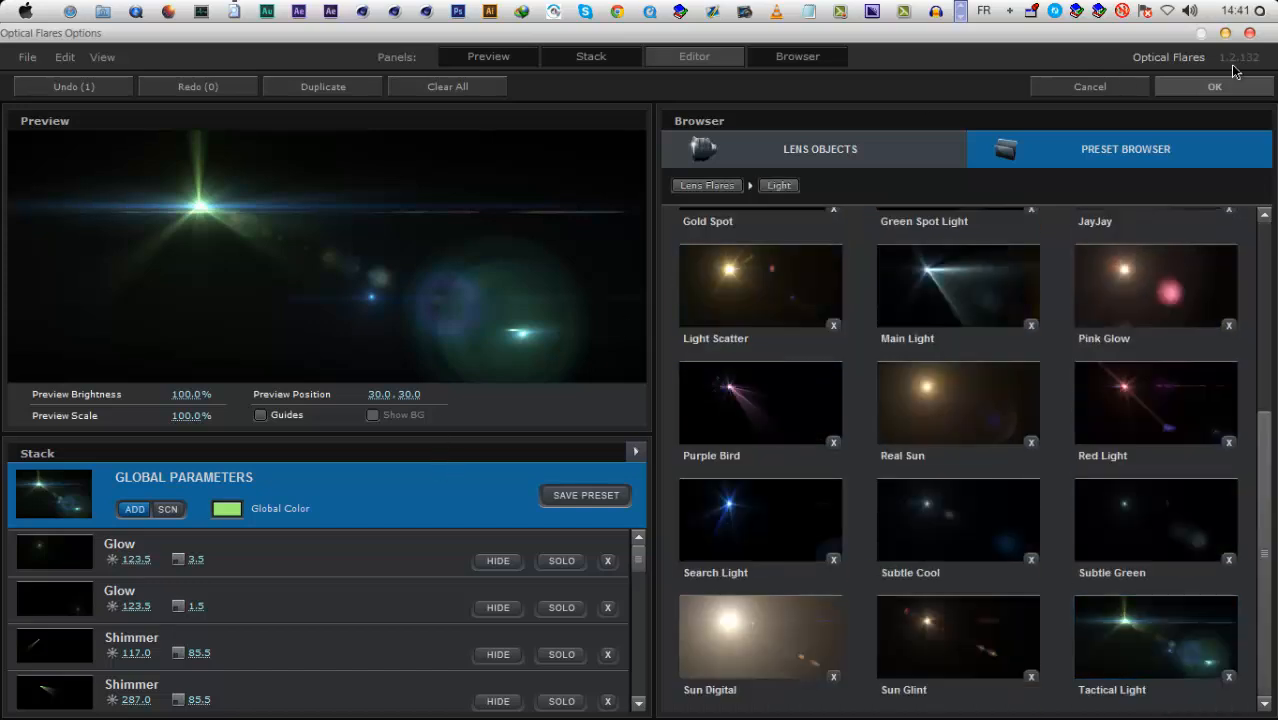
click(1200, 88)
click(698, 526)
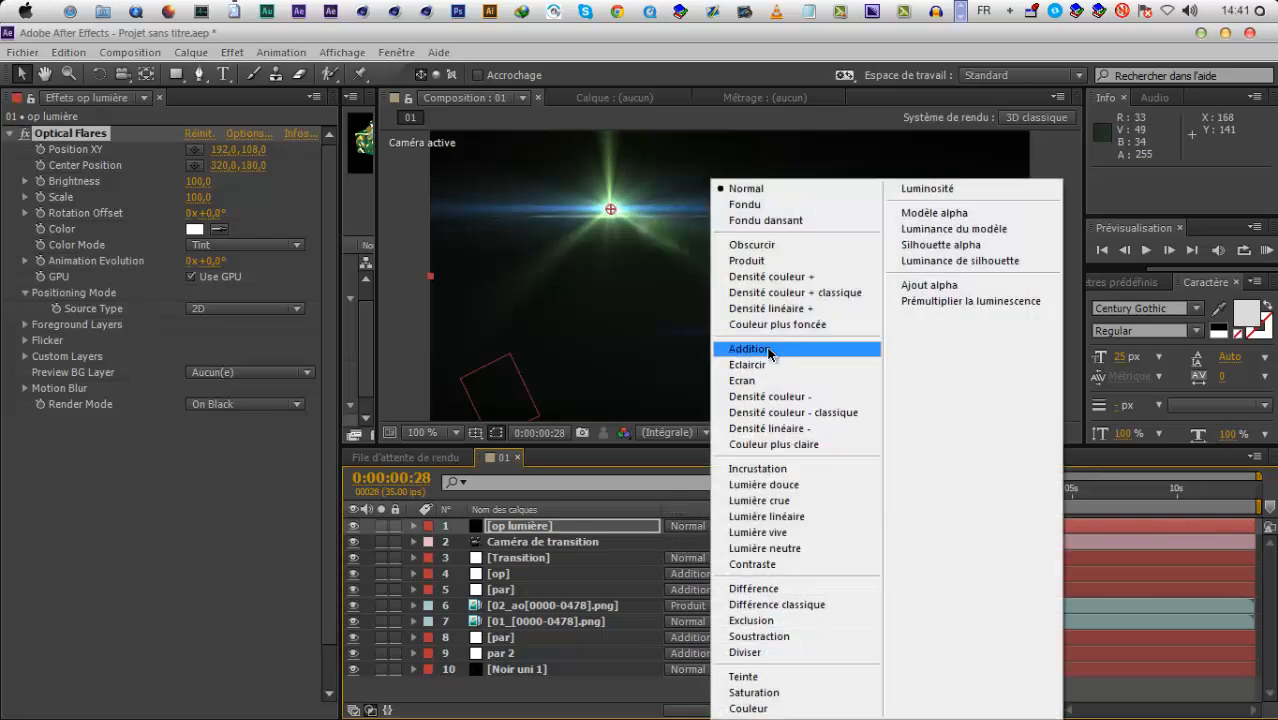
click(767, 349)
Try setting the op lumière flare's Source Type to Track Lights
click(245, 308)
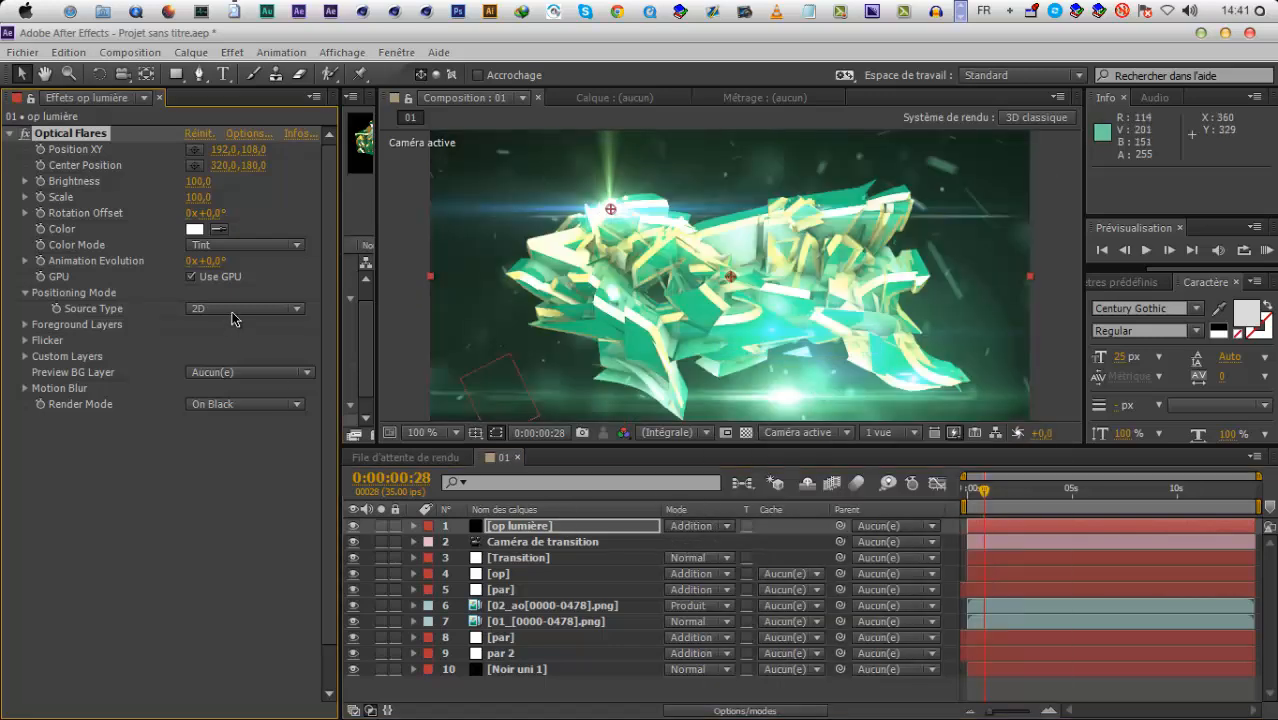
click(251, 363)
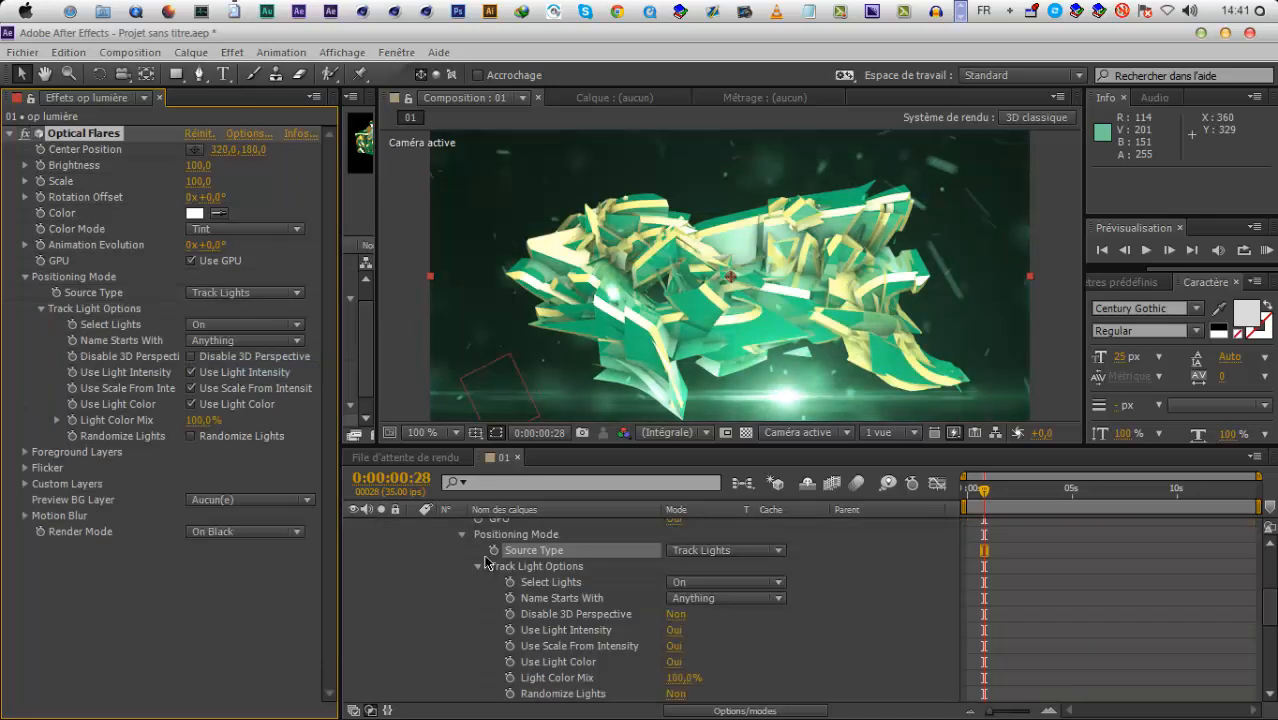
scroll(485, 563, up, 4)
key(u)
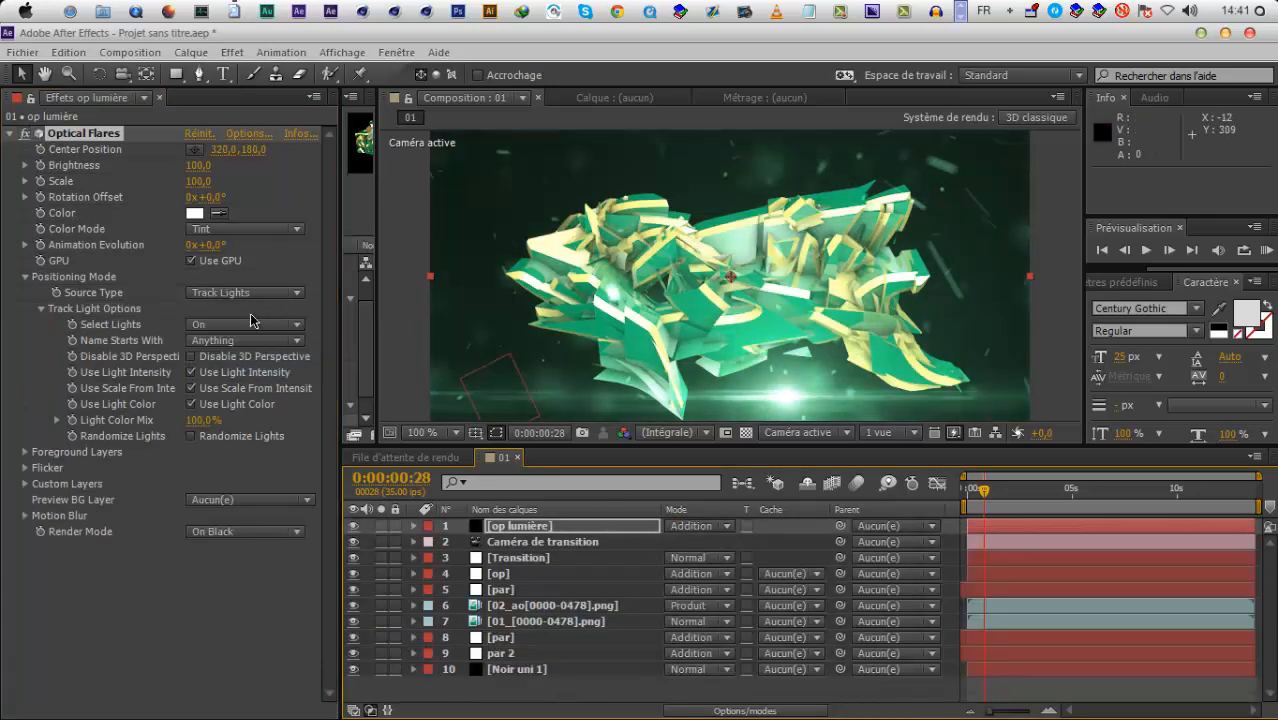
key(ctrl+z)
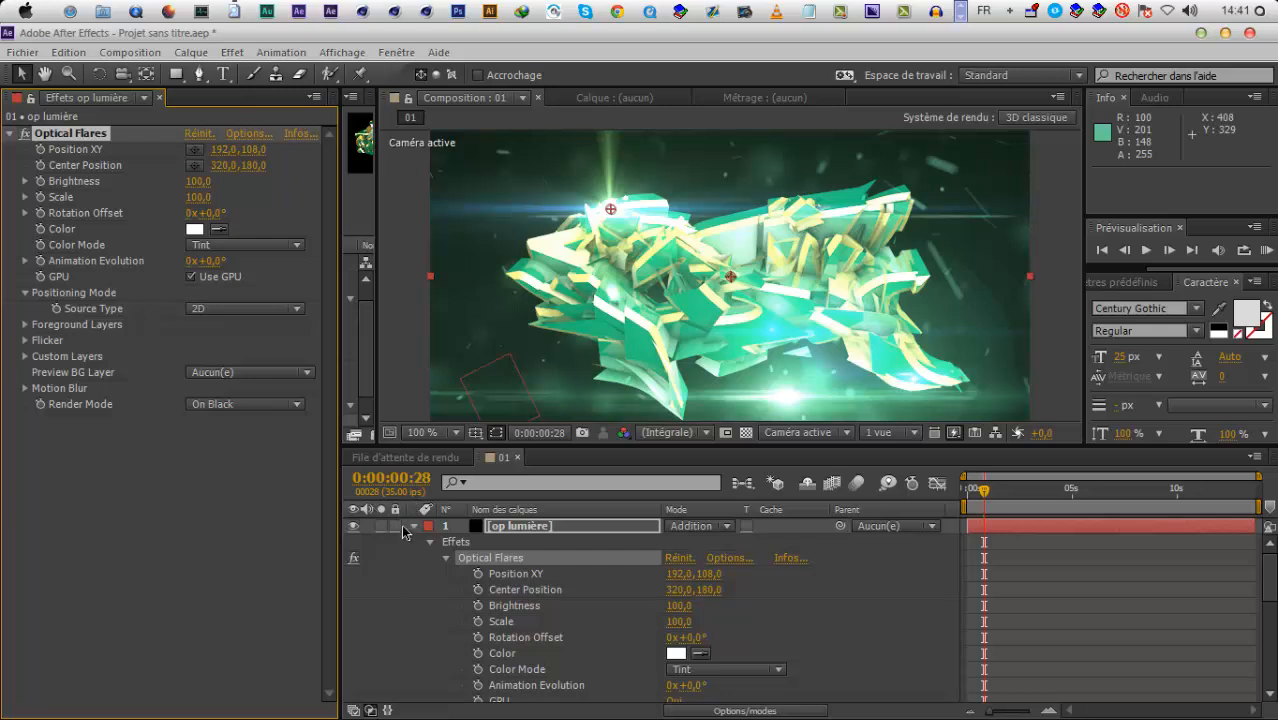
click(414, 526)
Create a point light (Ponctuelle) named Lumière 1 with 100 % intensity
click(478, 695)
key(ctrl+shift+alt+l)
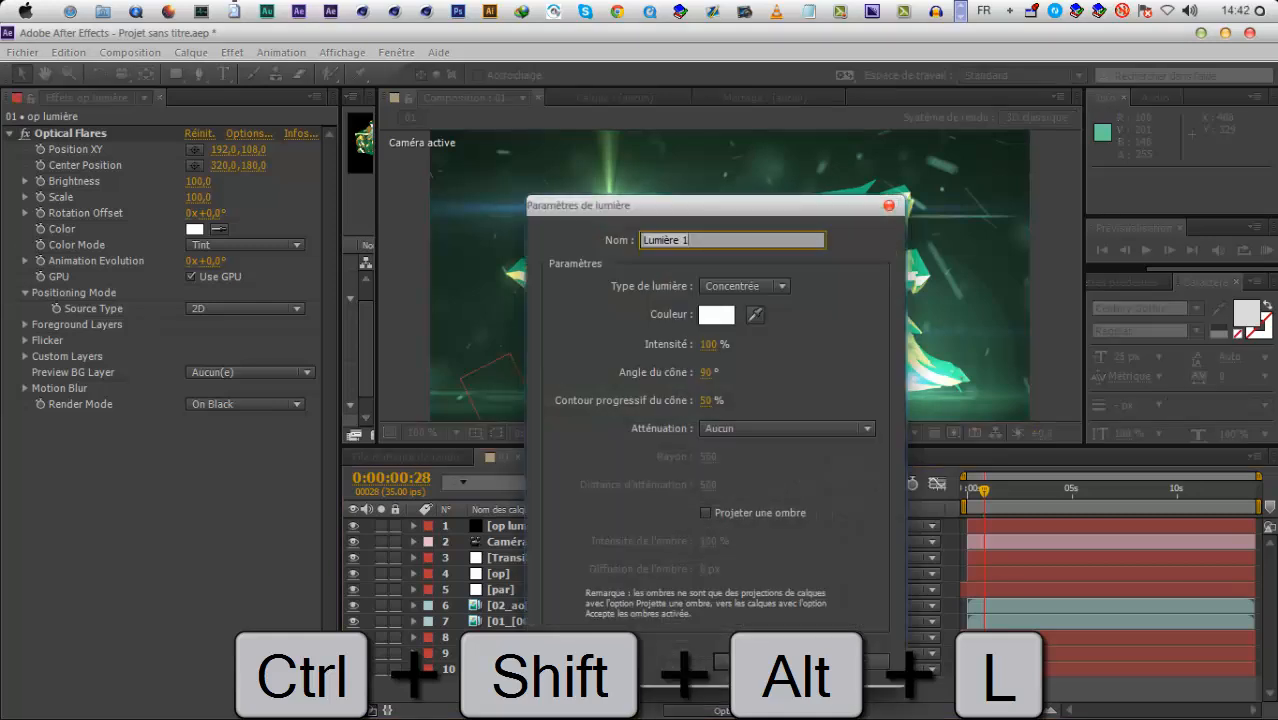
click(745, 286)
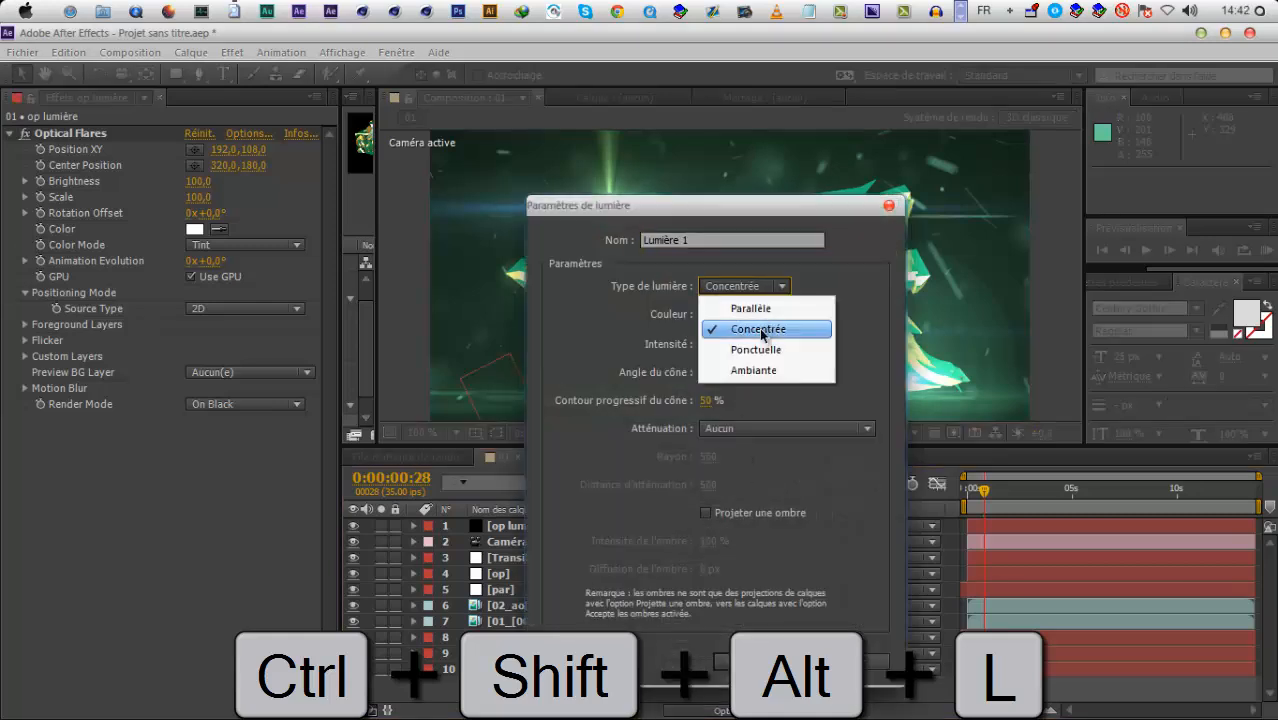
click(758, 349)
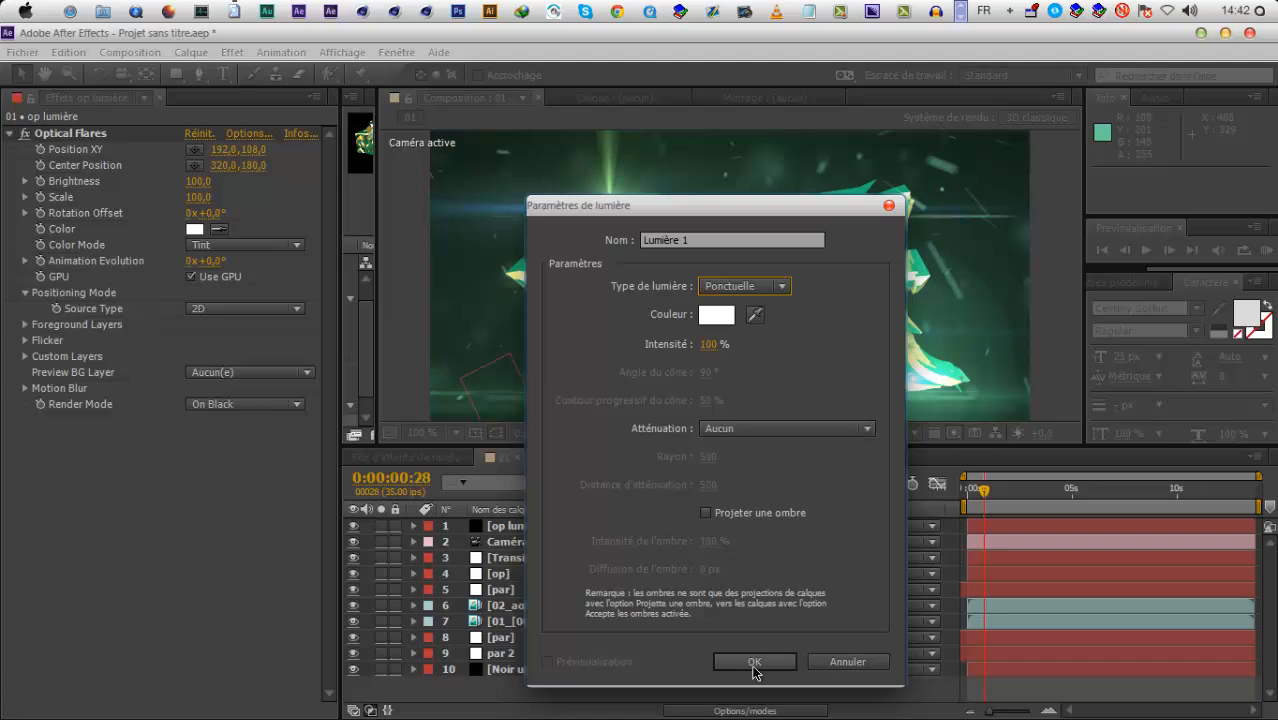
click(754, 661)
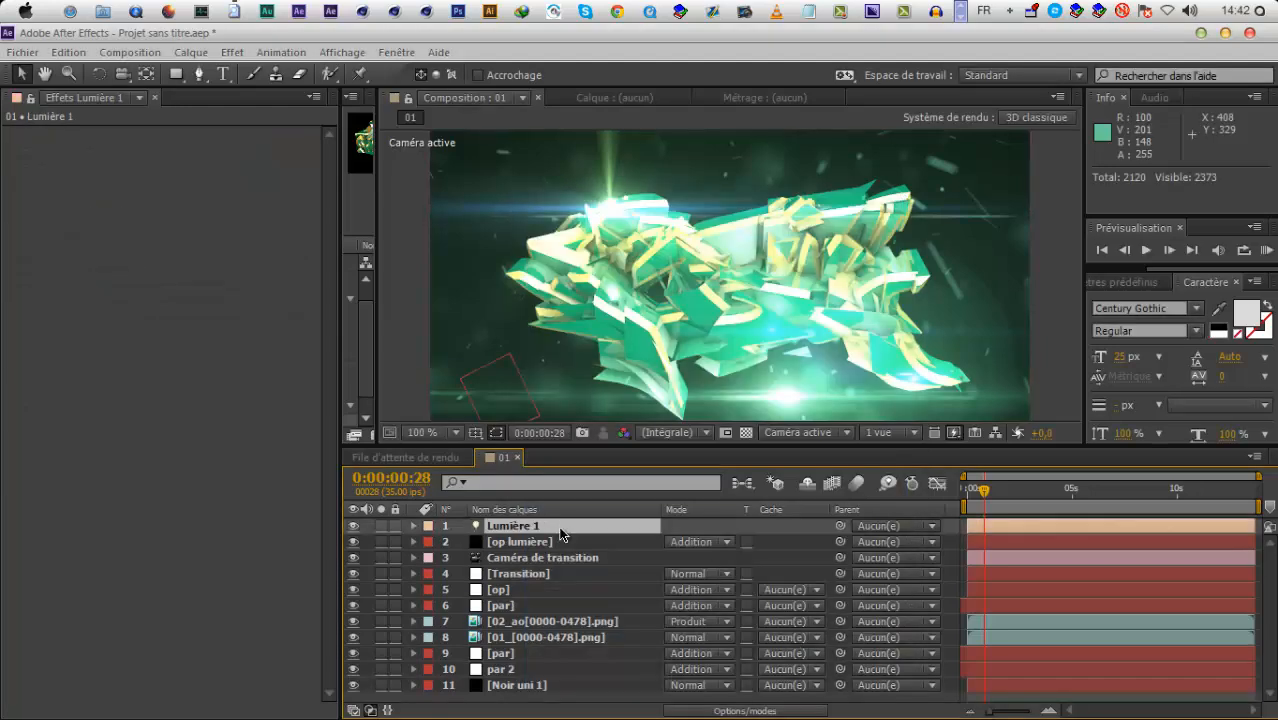
Select the Transition layer, go to 0:00:05:33 and hide the op lumière layer
click(510, 372)
key(space)
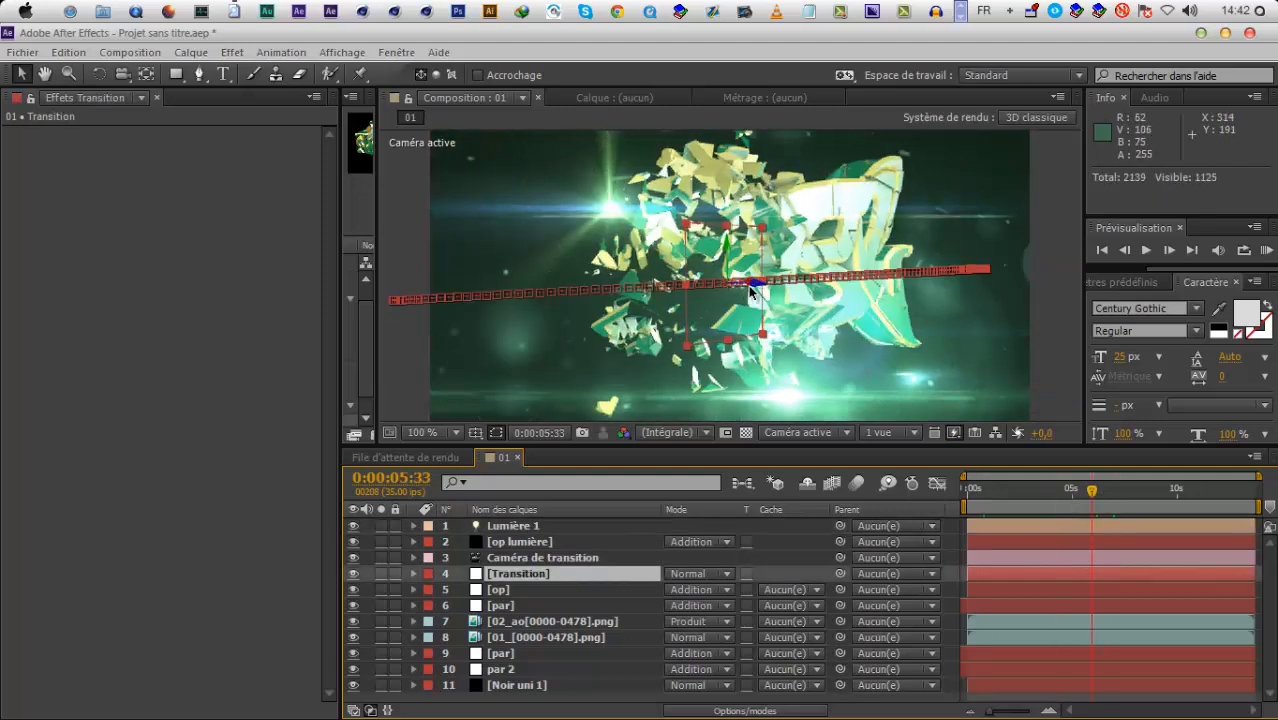
click(354, 542)
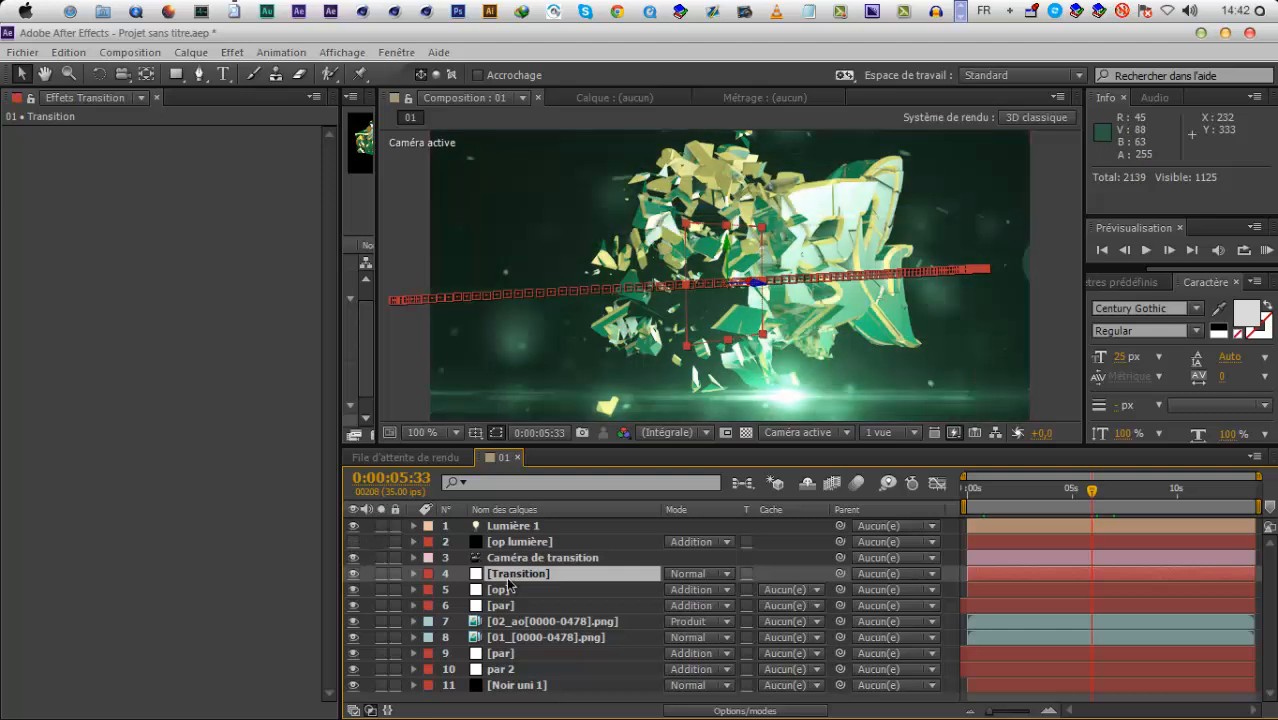
Reveal the Transition layer's separate X, Y and Z Position properties and check their options
click(519, 527)
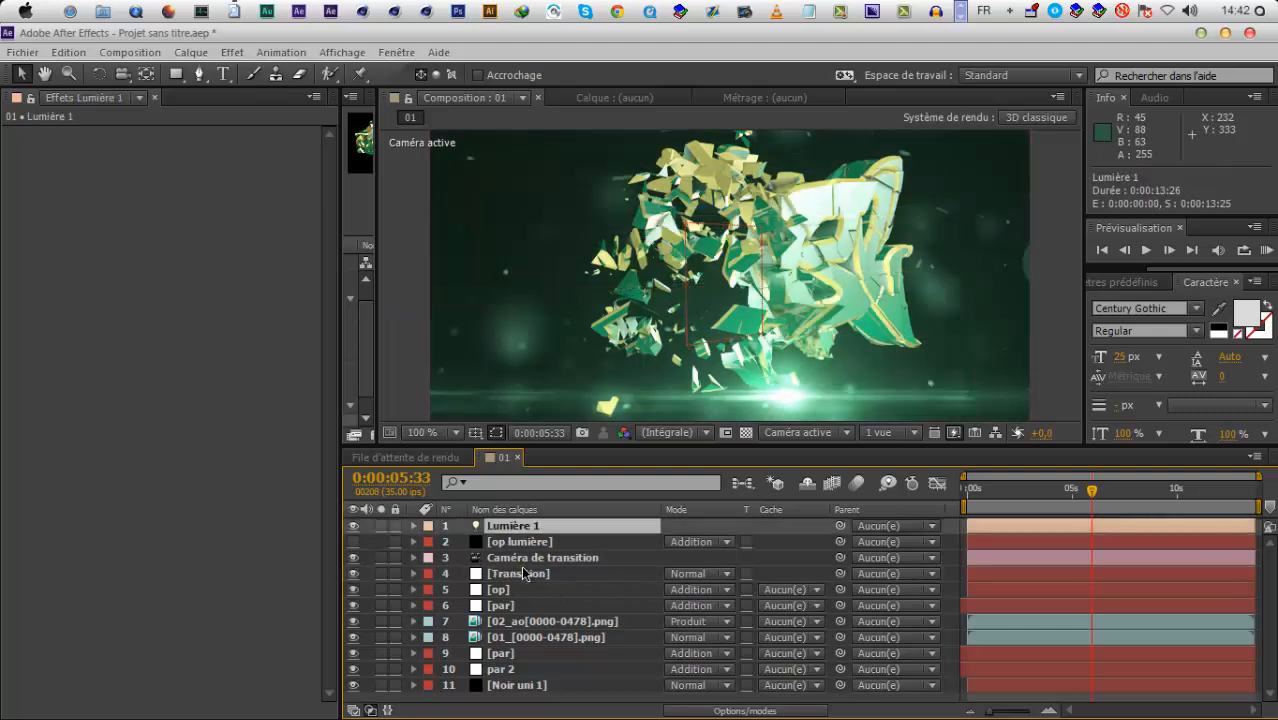
click(521, 570)
key(p)
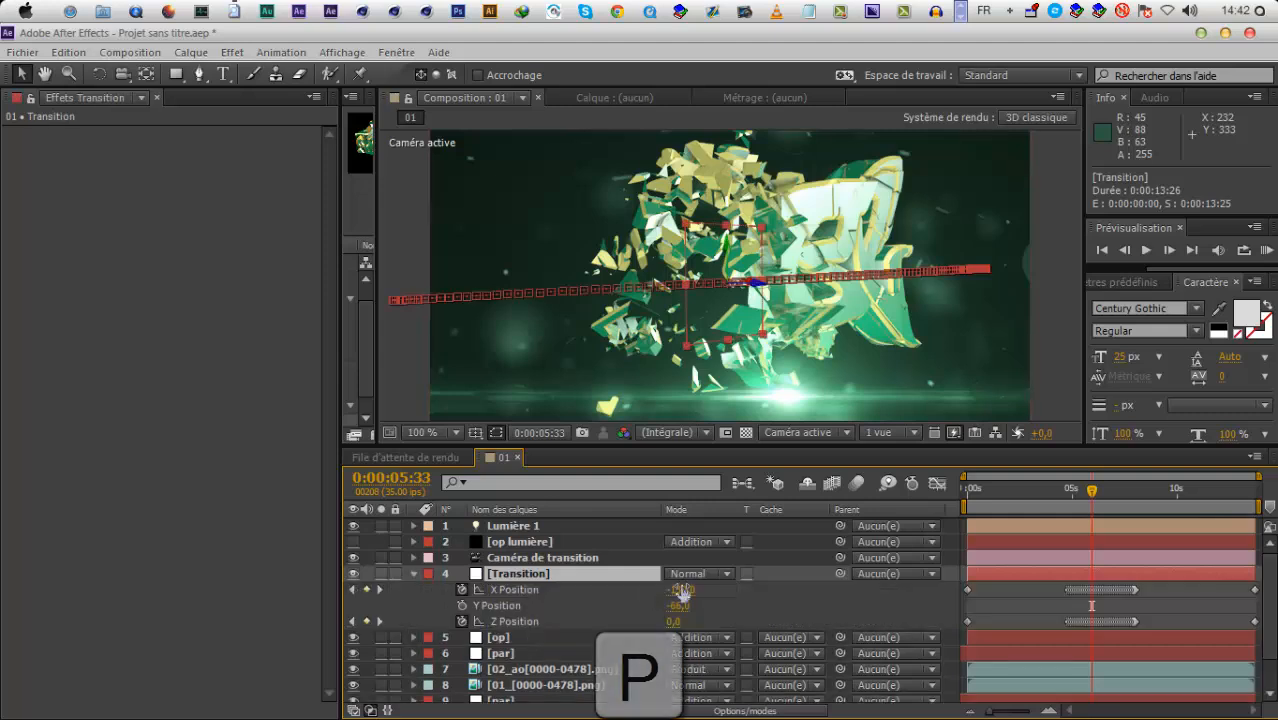
click(697, 614)
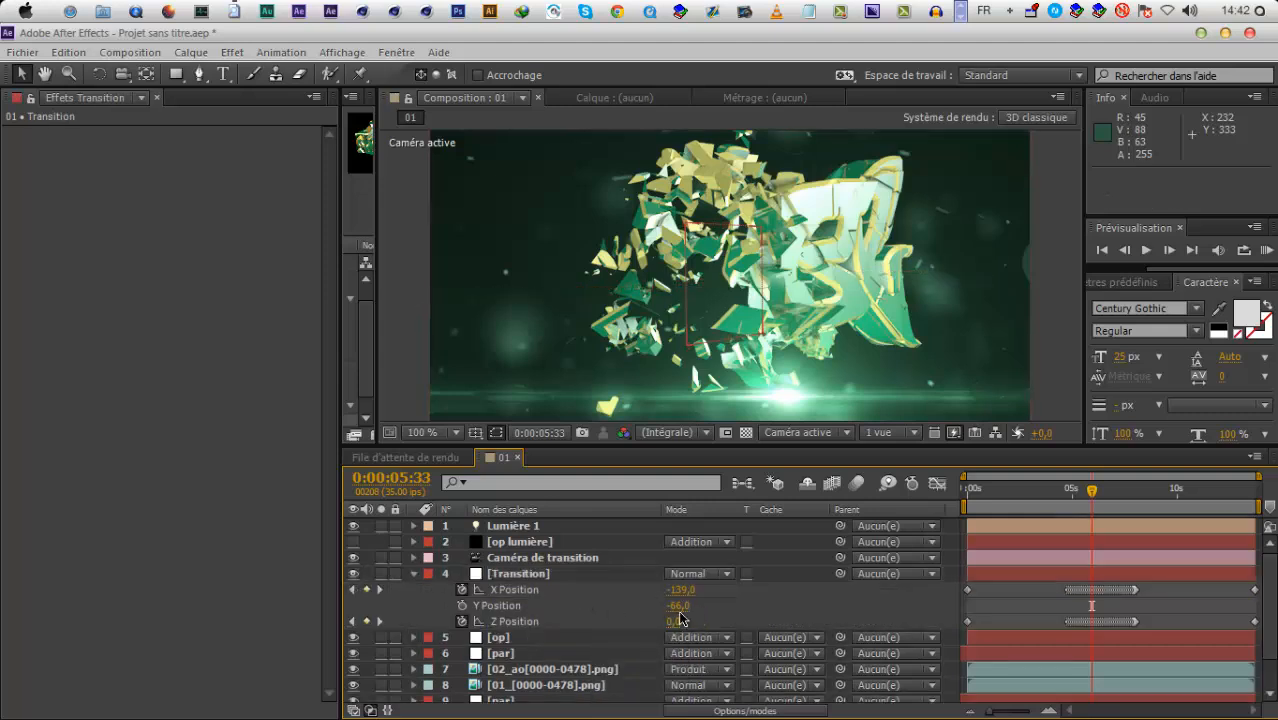
click(534, 588)
right_click(534, 588)
click(520, 598)
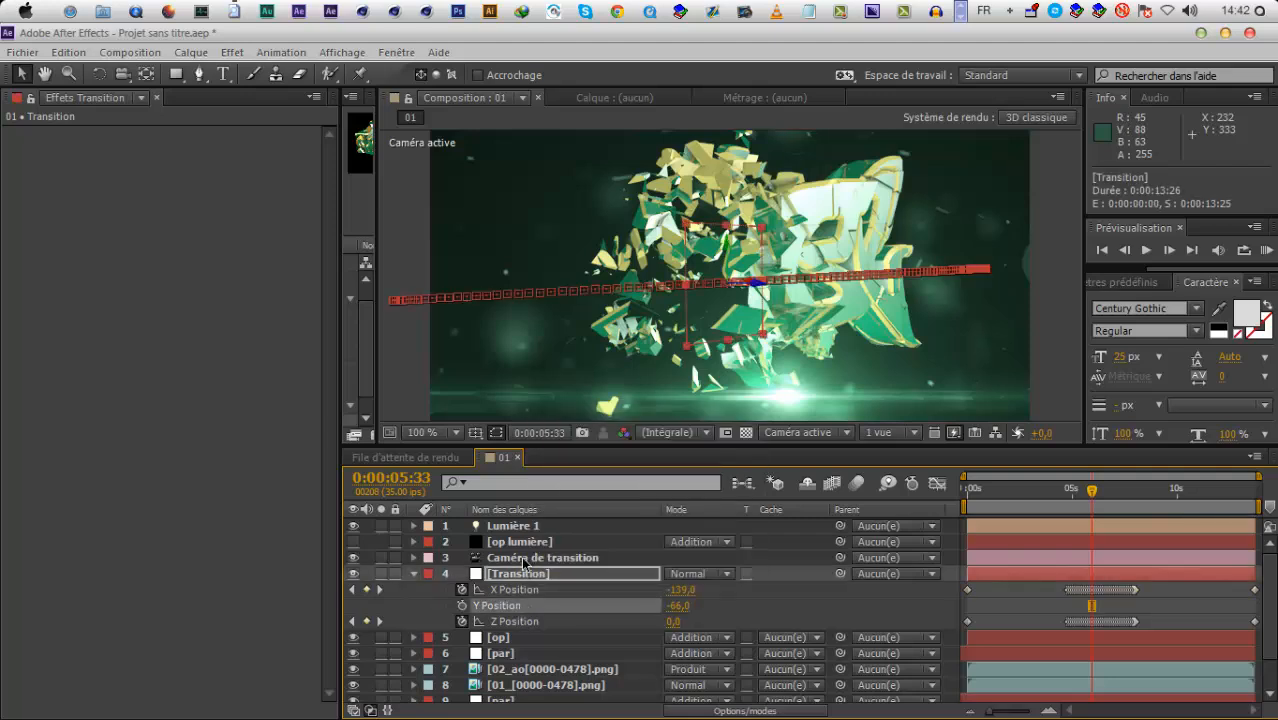
Reveal the Lumière 1 layer's Position and recombine the Transition layer's separated X, Y and Z dimensions into one Position property
click(530, 531)
key(p)
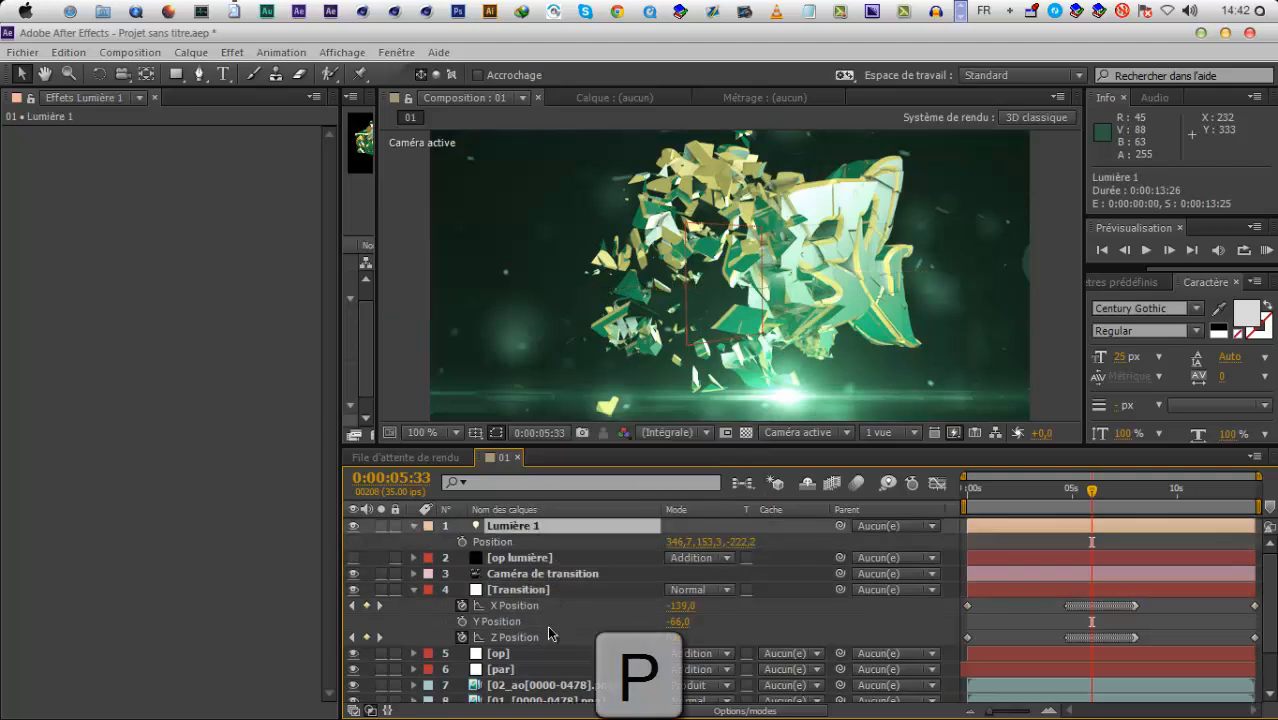
right_click(540, 608)
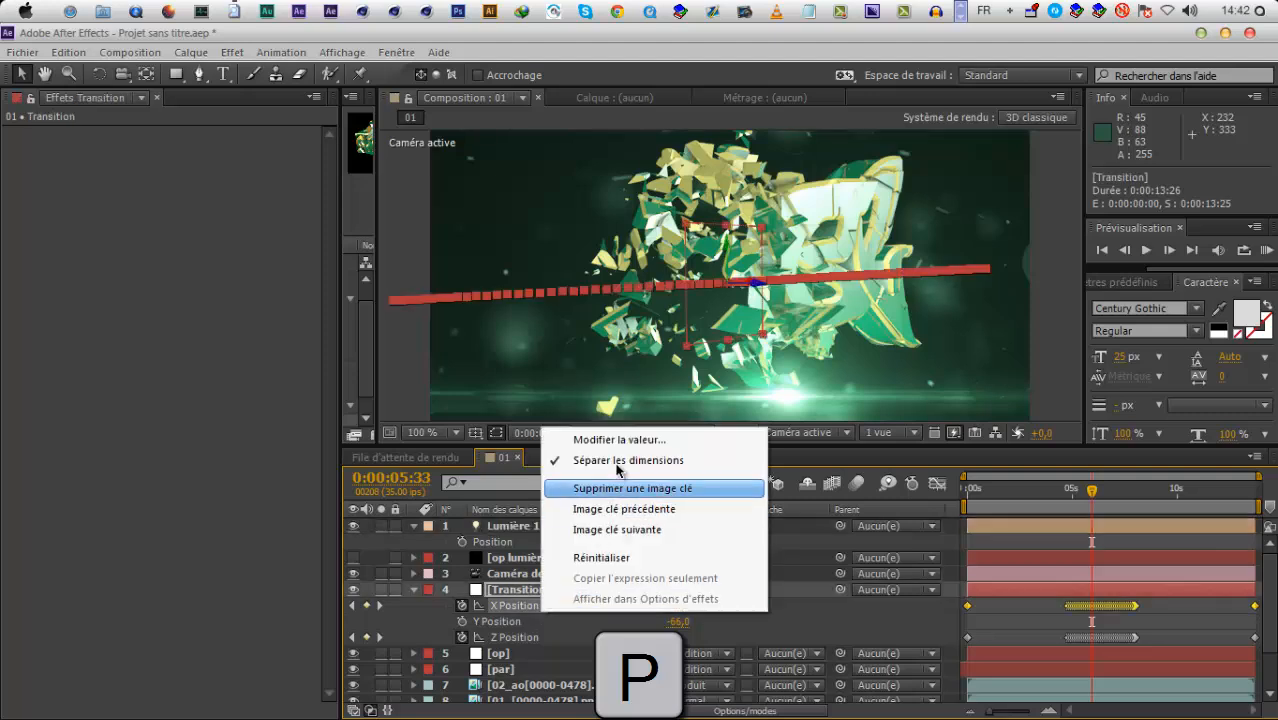
click(617, 466)
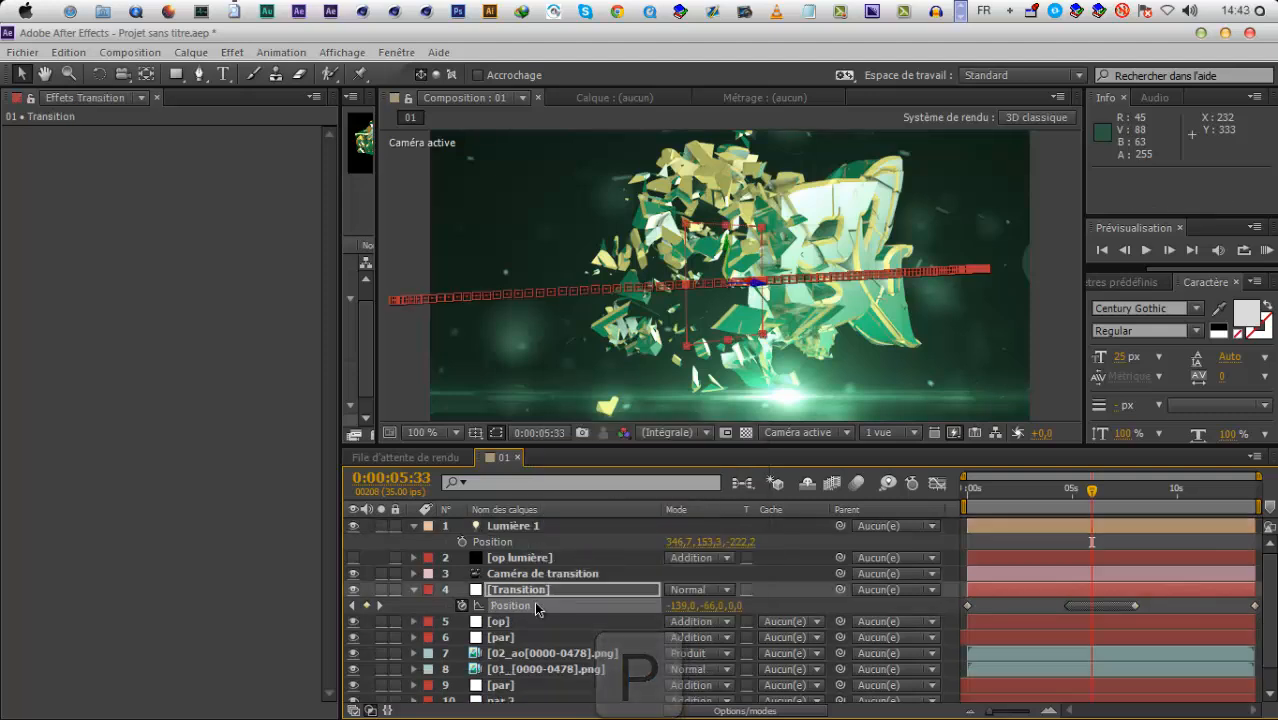
Copy the Transition layer's Position keyframes and paste them onto Lumière 1's Position at 0:00:00:00
drag(1112, 492, 1103, 490)
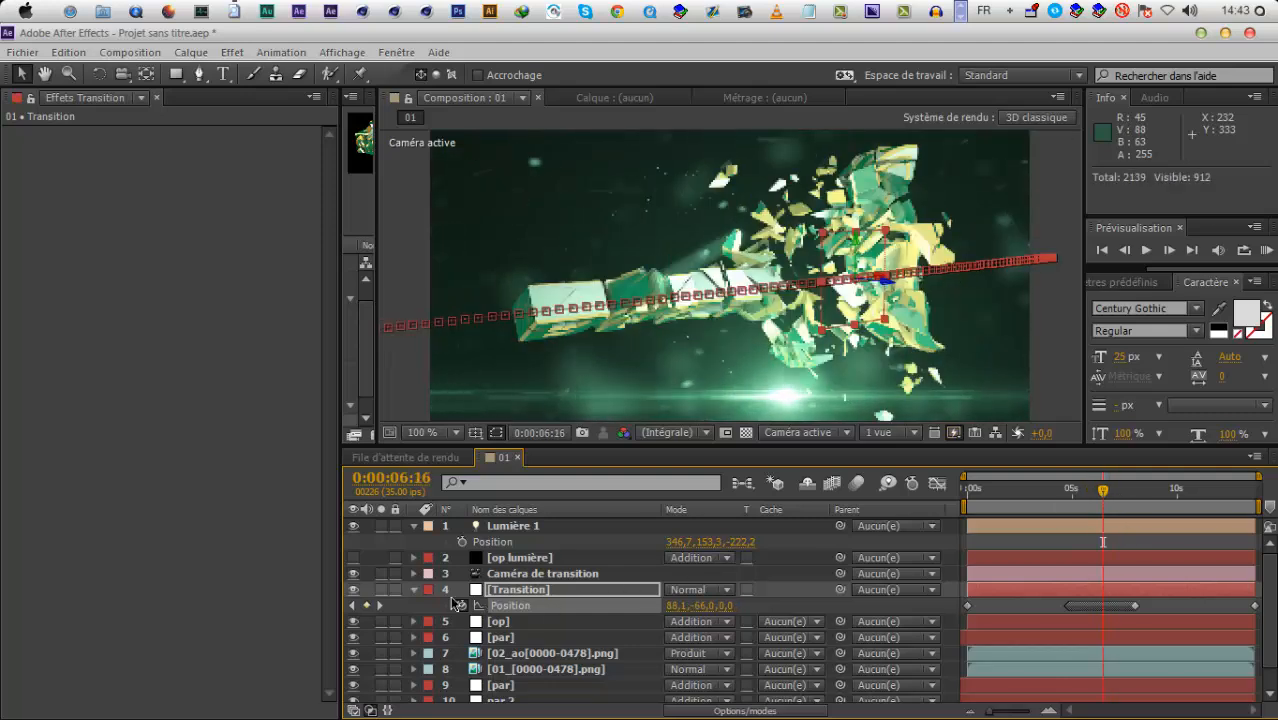
click(508, 603)
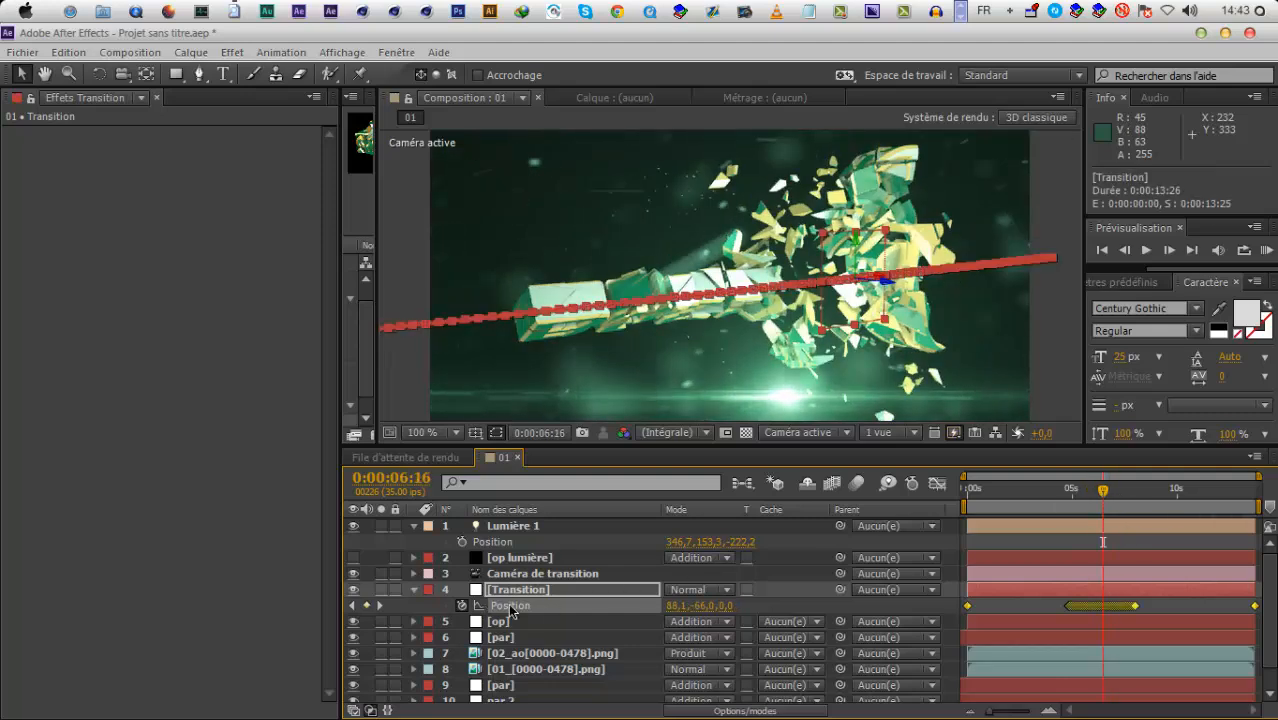
key(ctrl+c)
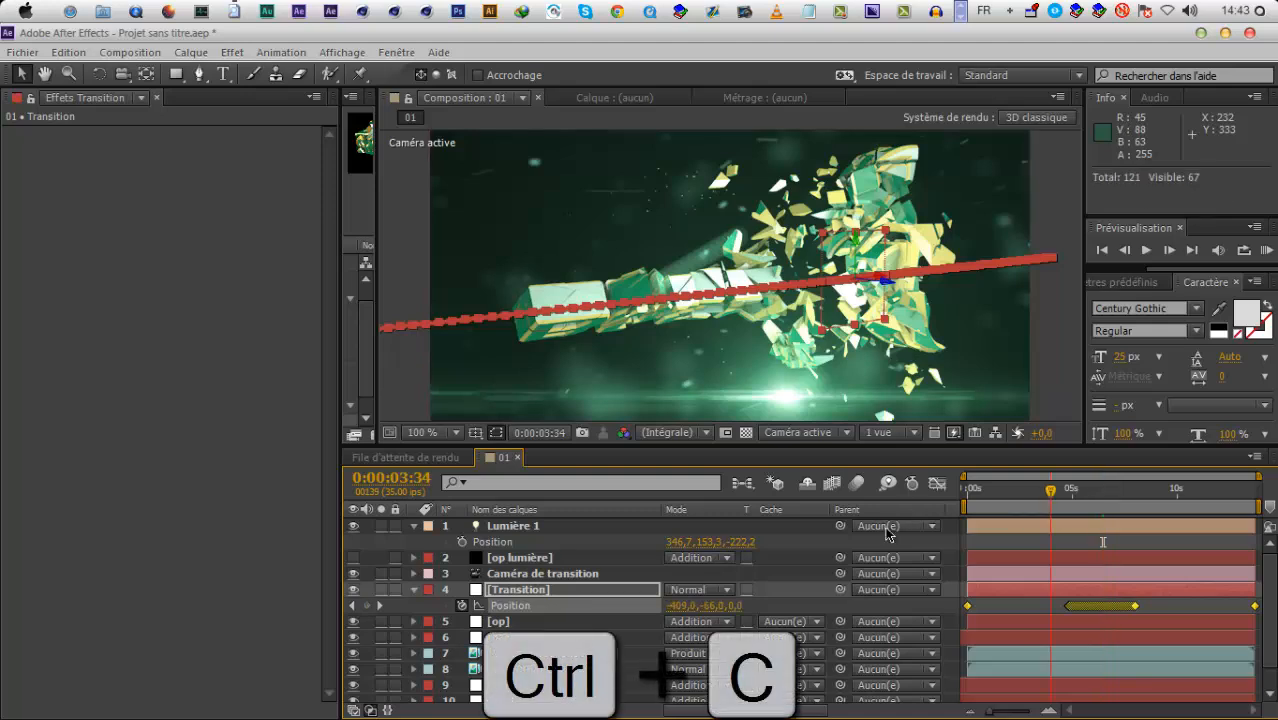
key(Home)
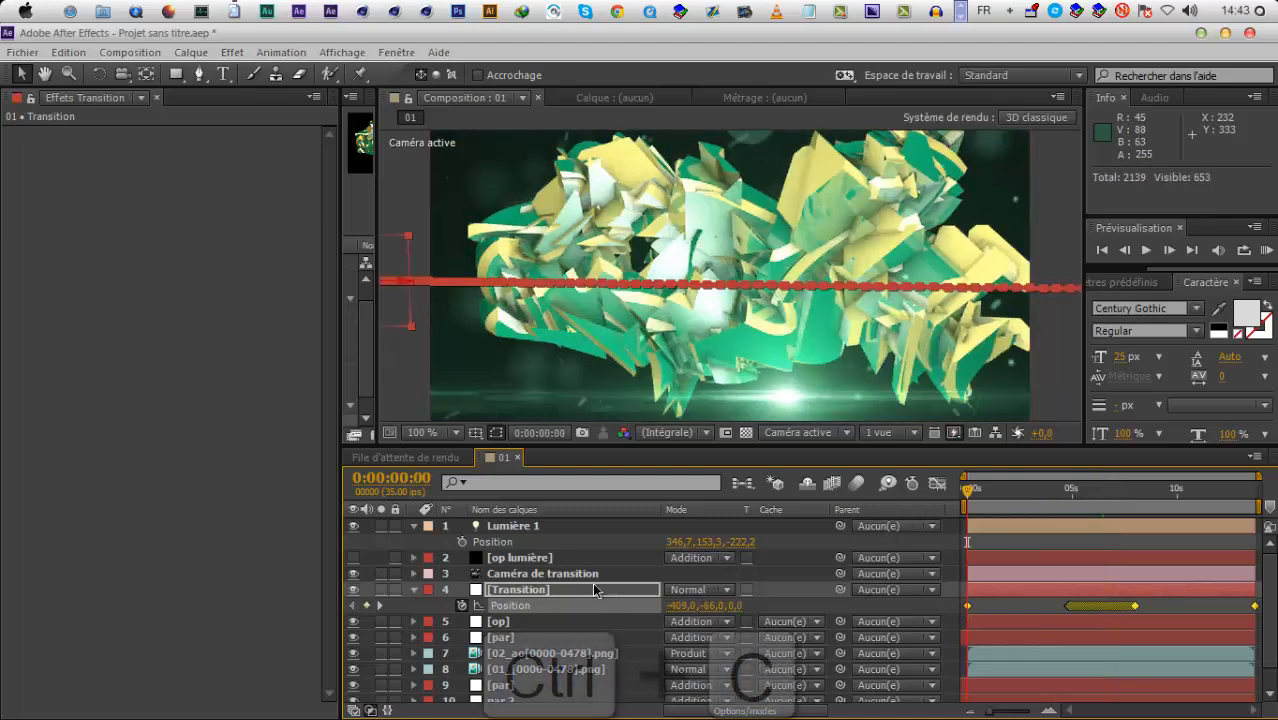
click(1040, 532)
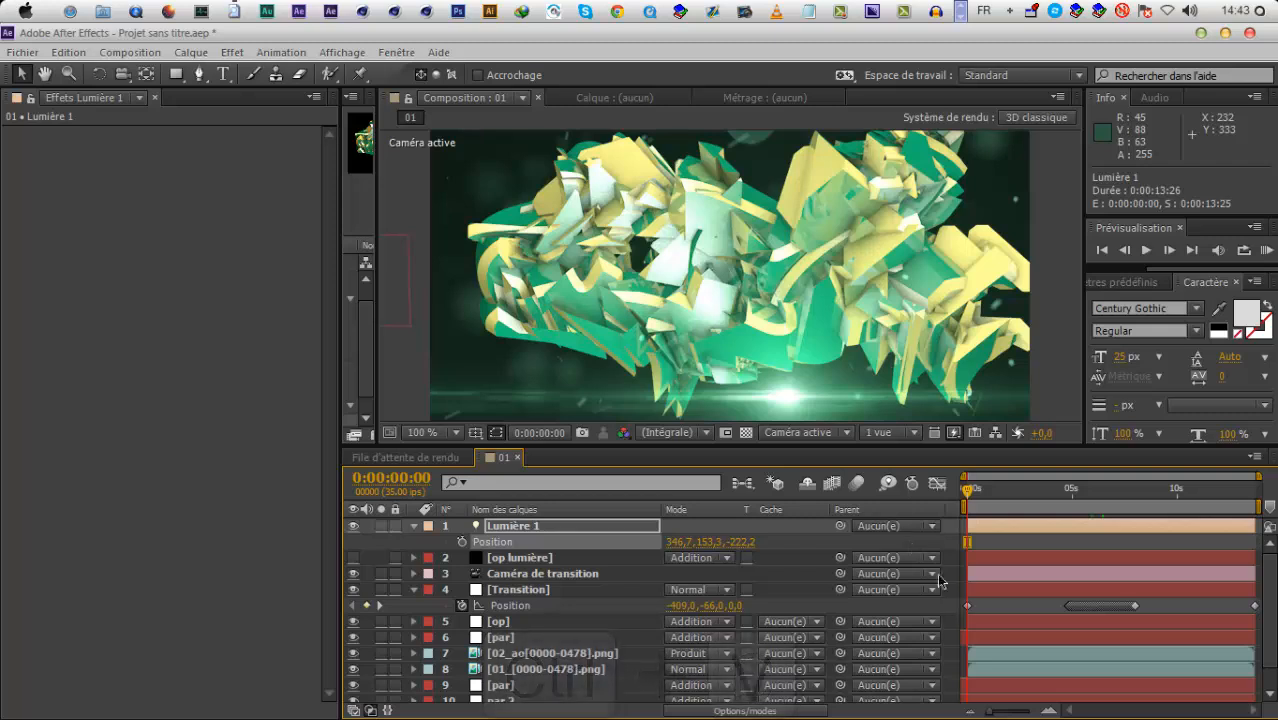
key(ctrl+v)
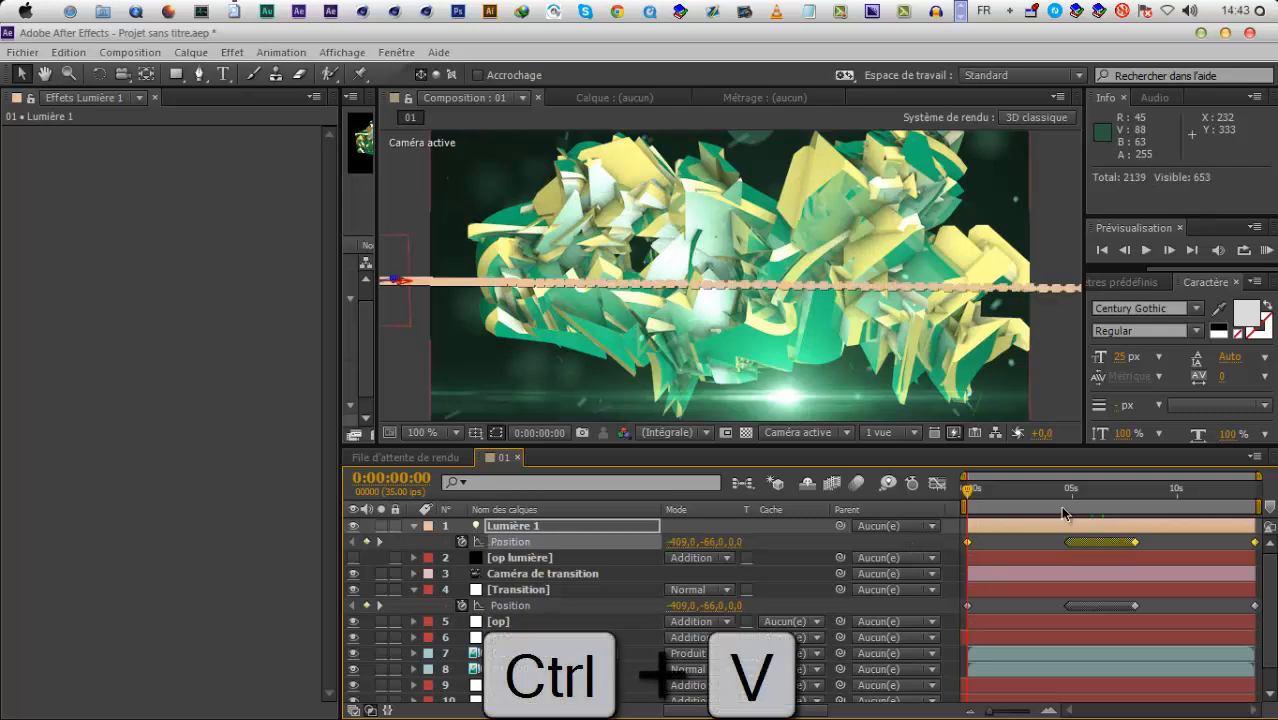
Check the light's motion path, delete the Transition layer and select Lumière 1 at 0:00:05:33
click(1090, 497)
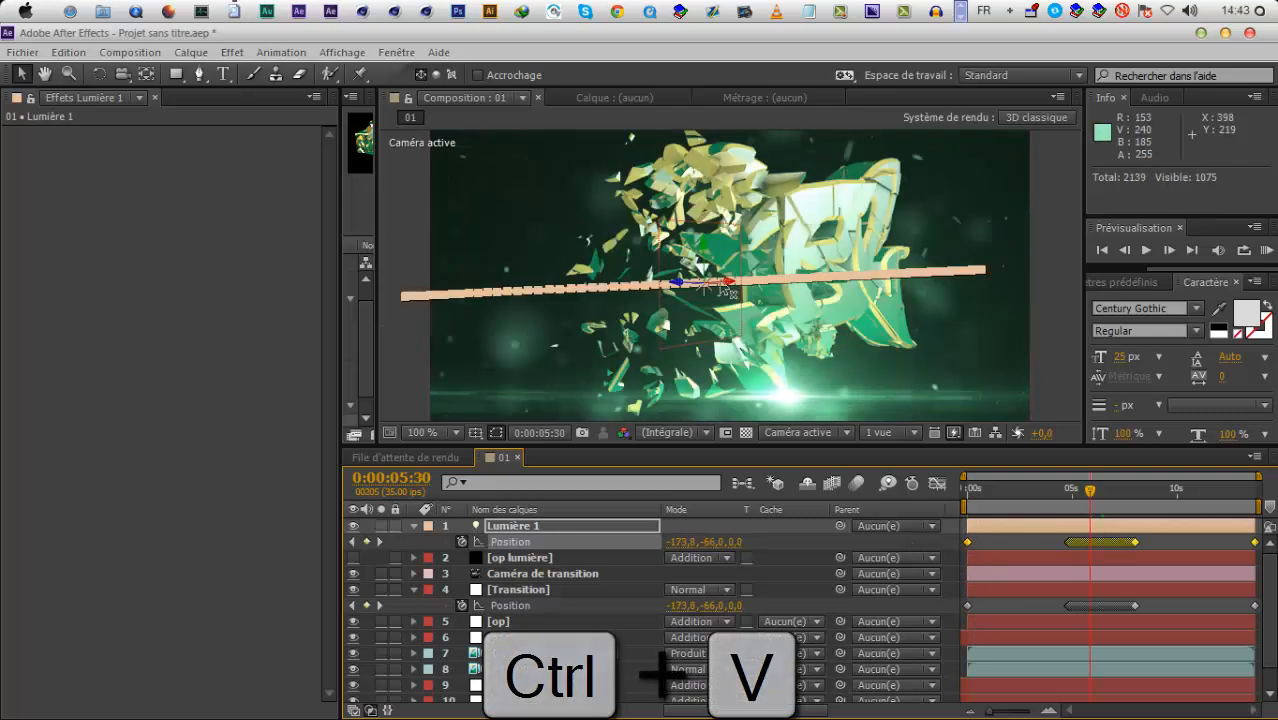
click(540, 592)
key(Delete)
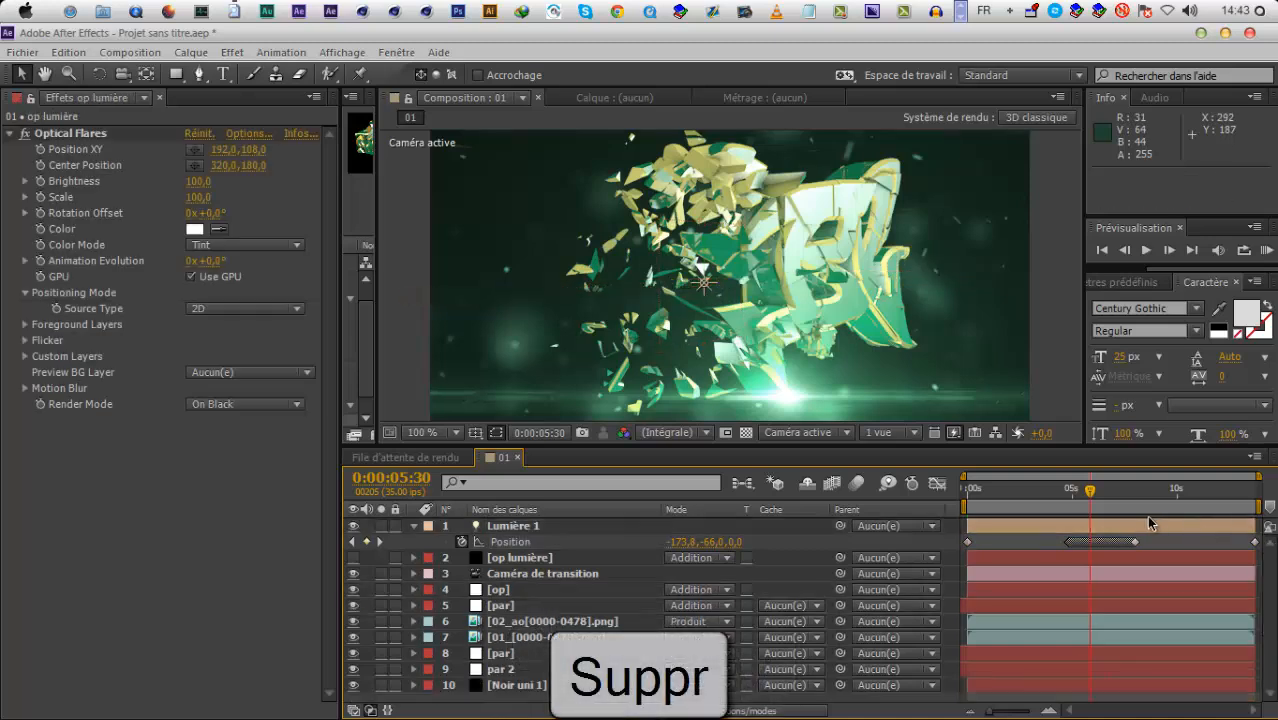
drag(1104, 500, 1092, 497)
click(513, 541)
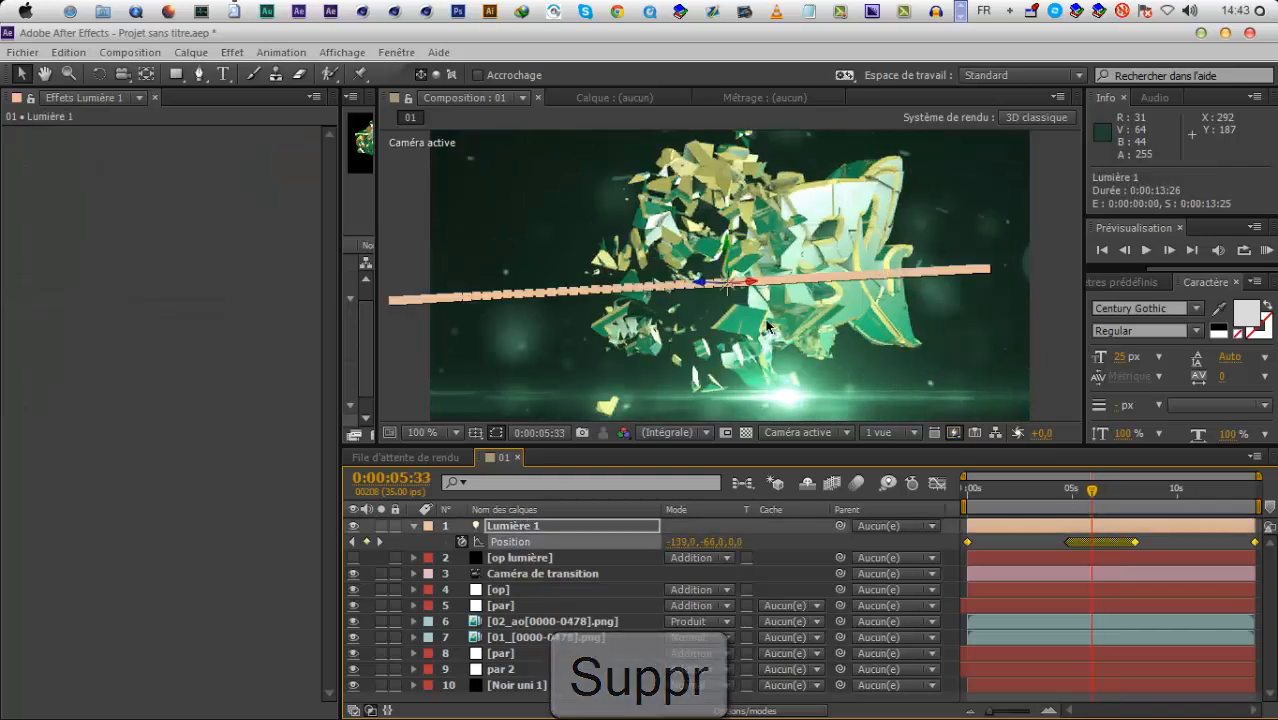
Show the op lumière layer again, set its flare's Source Type to Track Lights and preview the motion up to 0:00:05:26
click(515, 560)
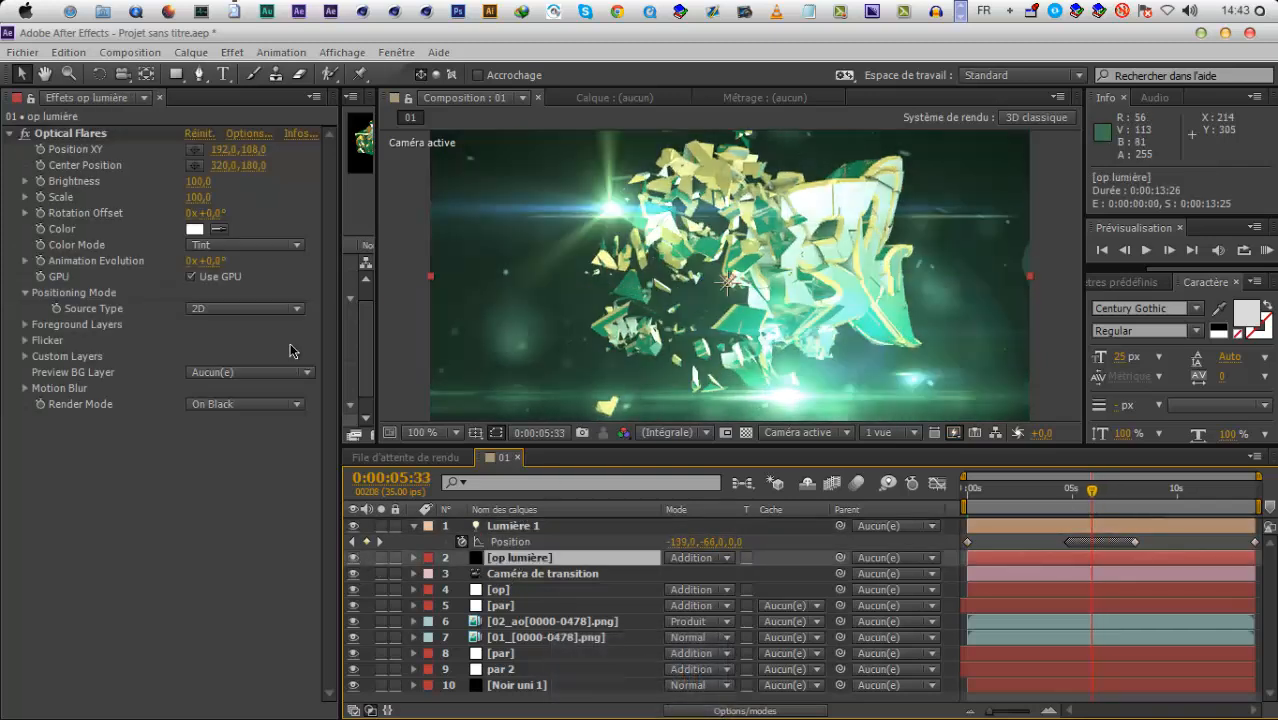
click(273, 308)
click(268, 366)
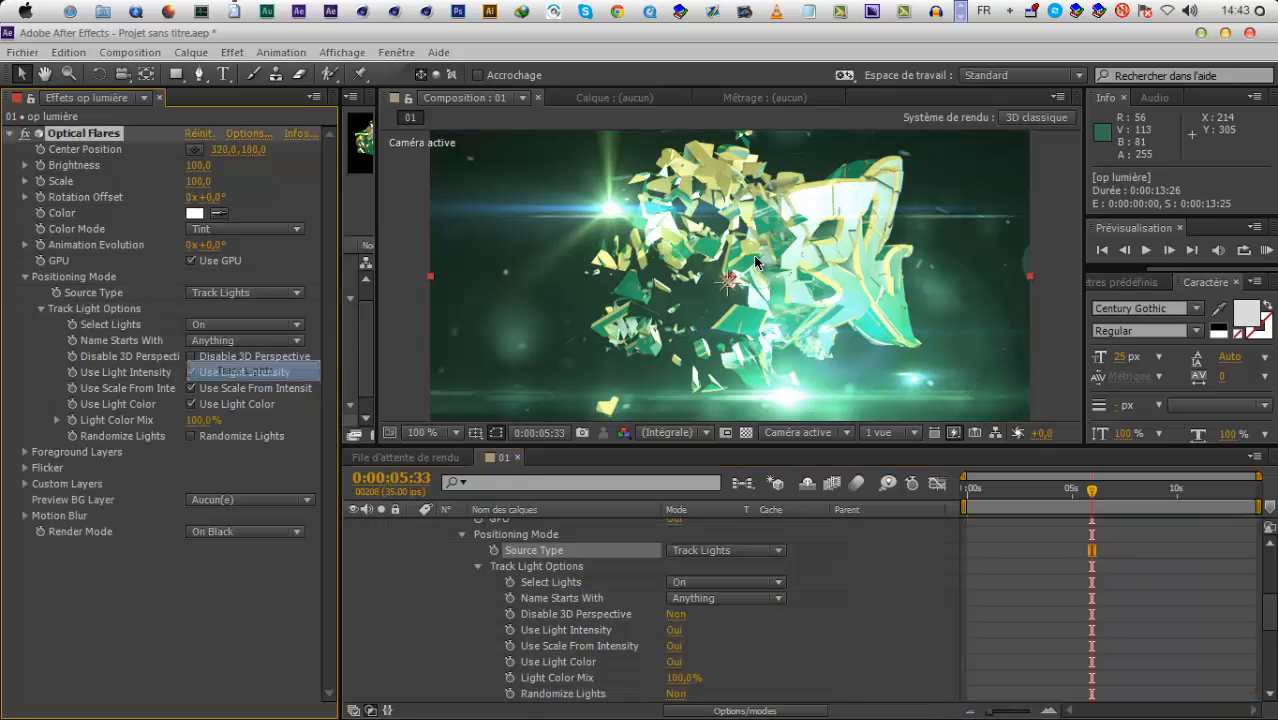
drag(1056, 492, 1076, 491)
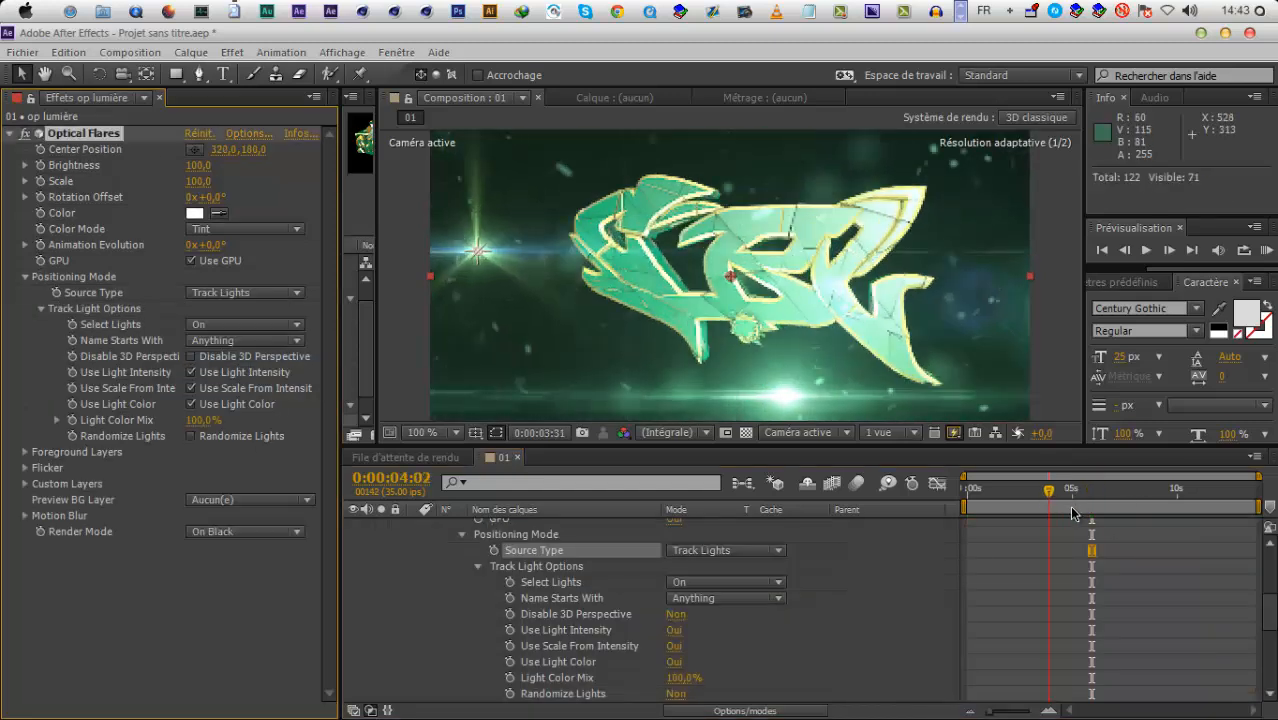
key(space)
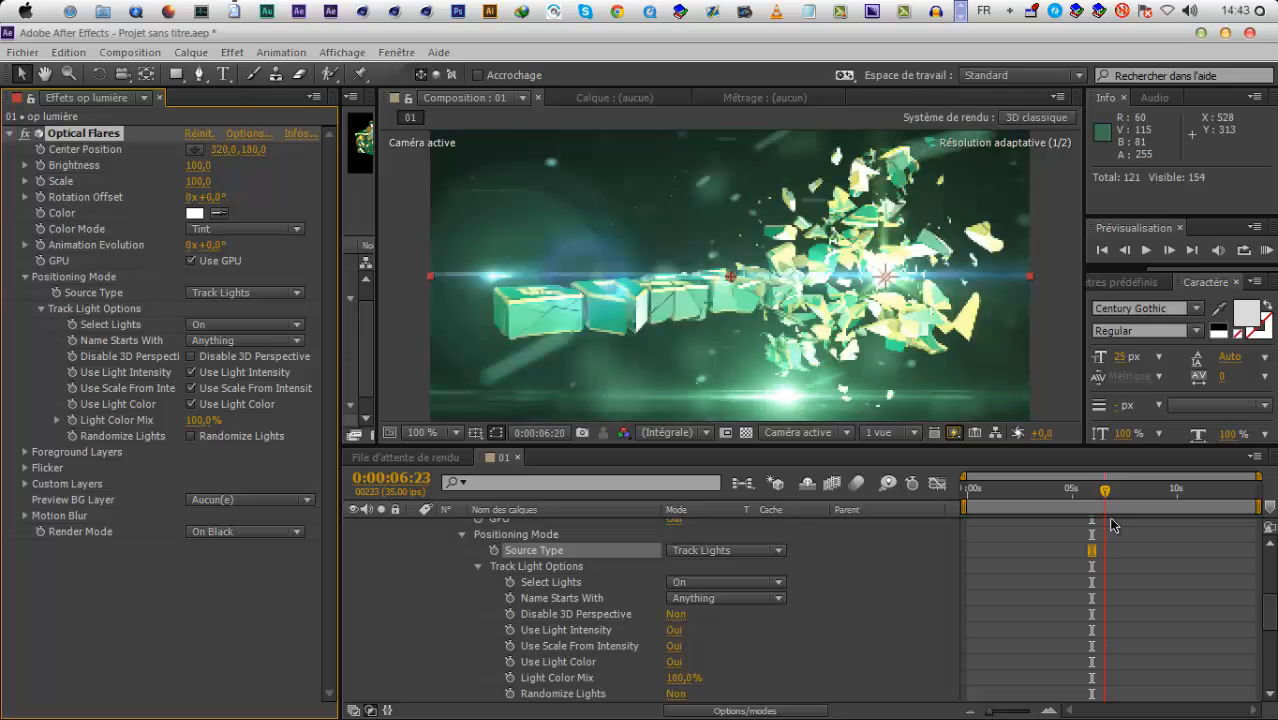
drag(1090, 527, 1088, 530)
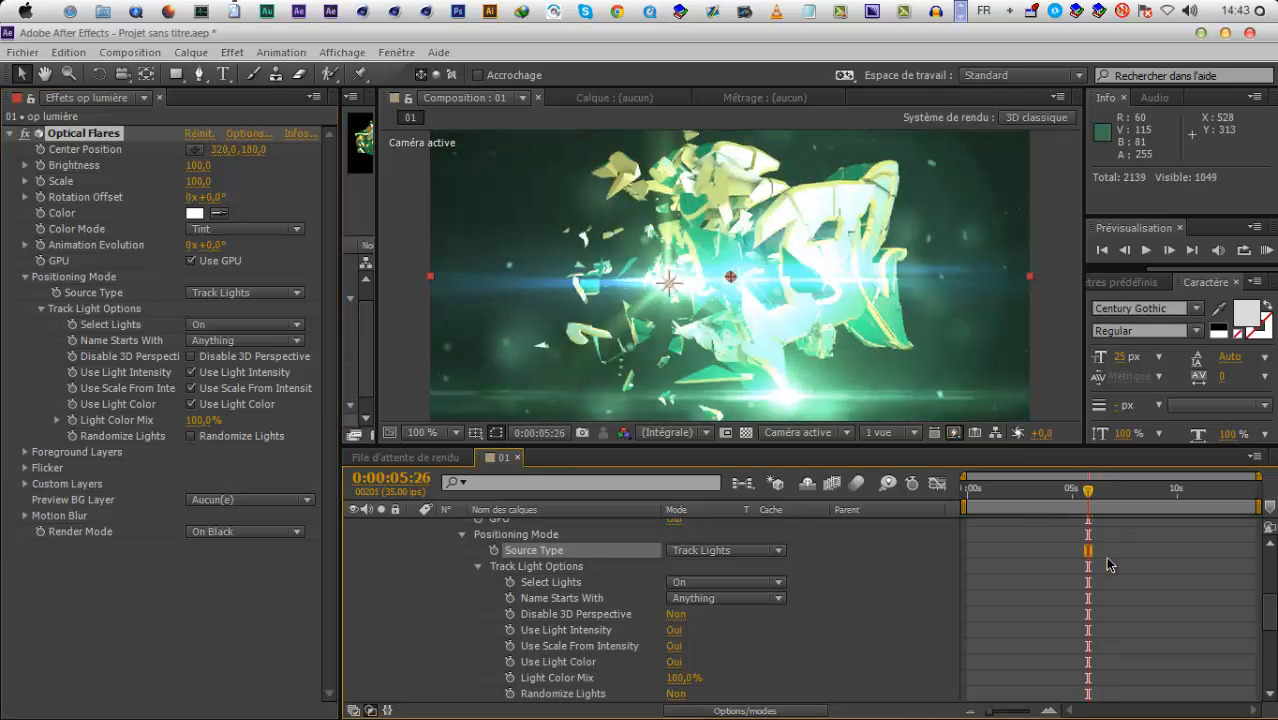
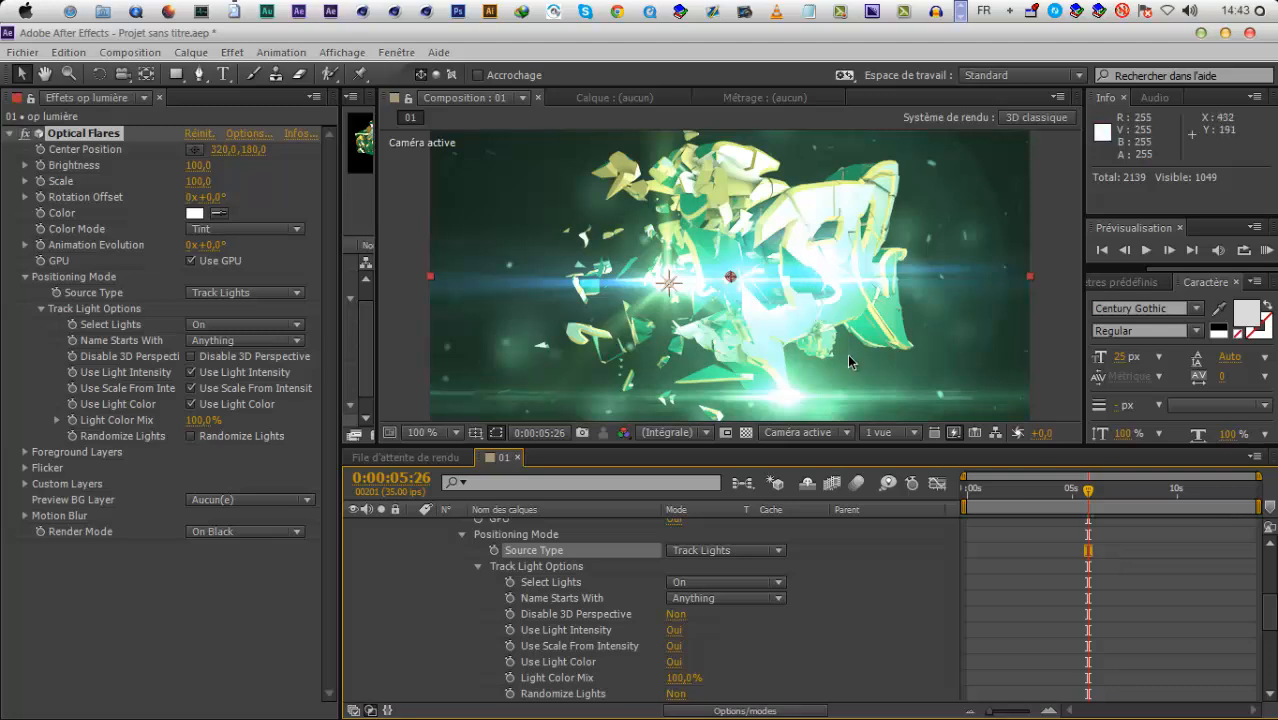
Set the op lumière flare's Foreground Layer 1 source to 01_[0000-0478].png and preview the flare around 0:00:06:16
scroll(416, 567, up, 5)
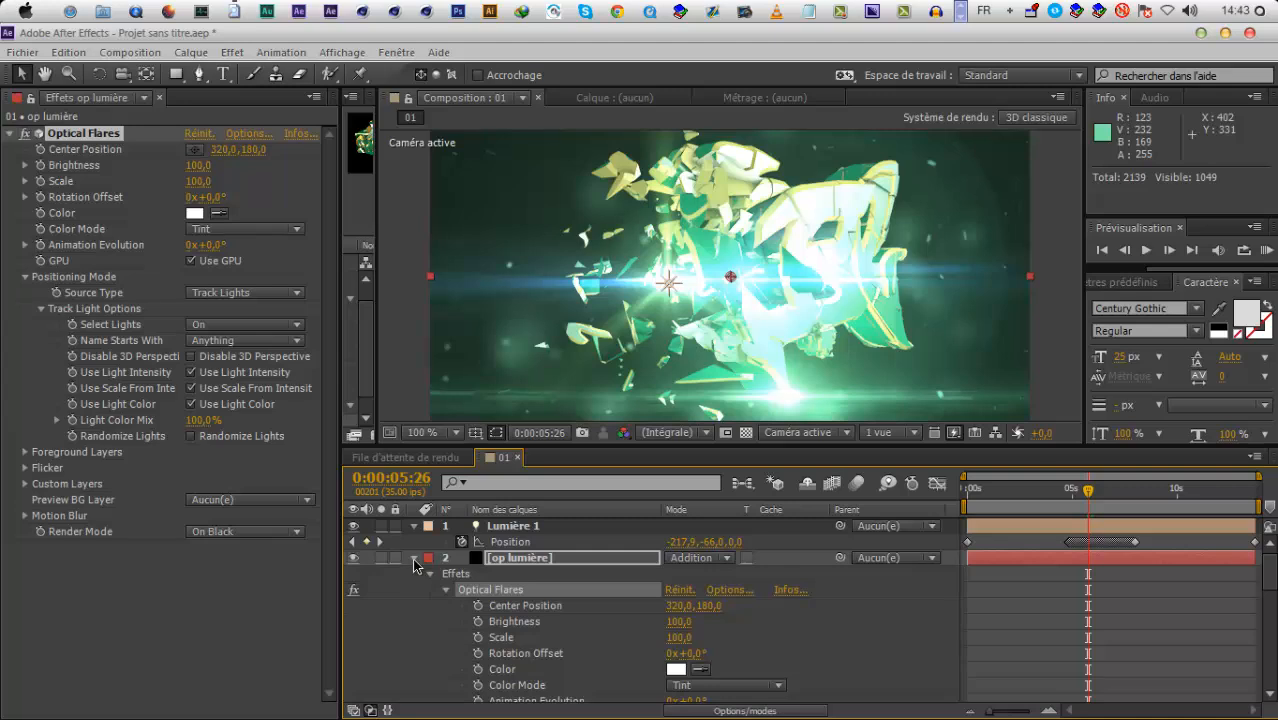
click(414, 558)
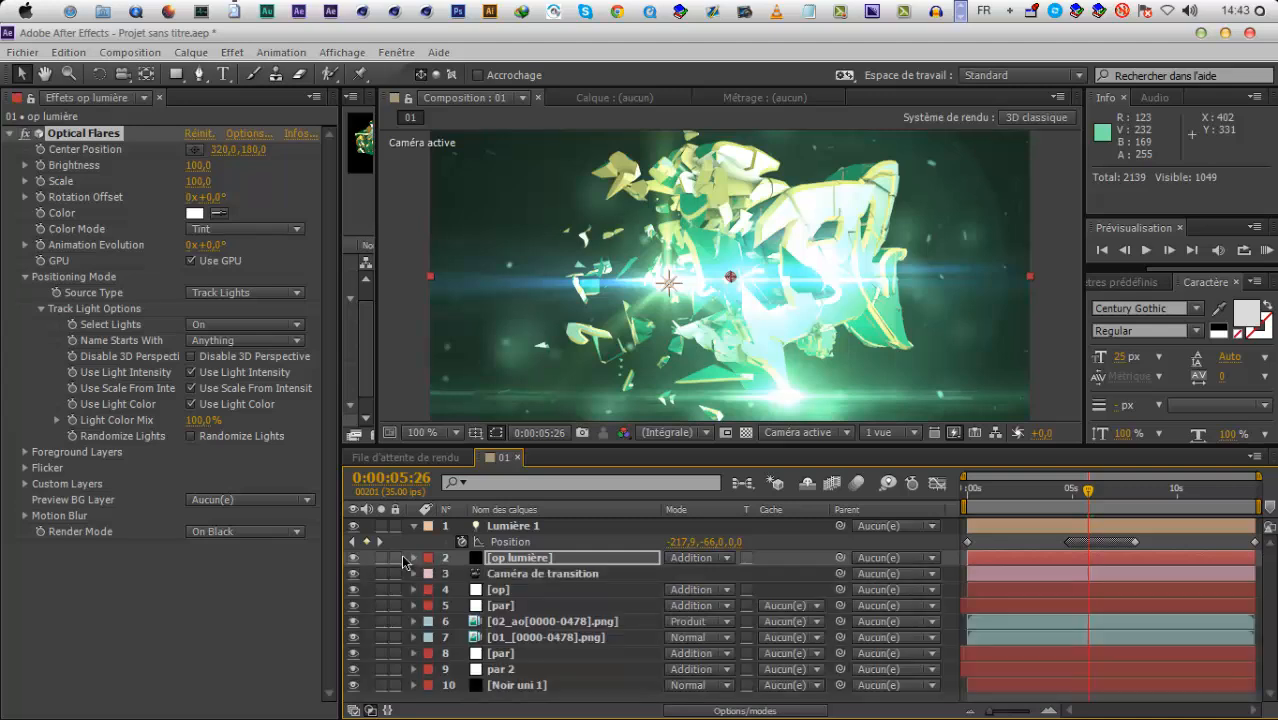
click(28, 464)
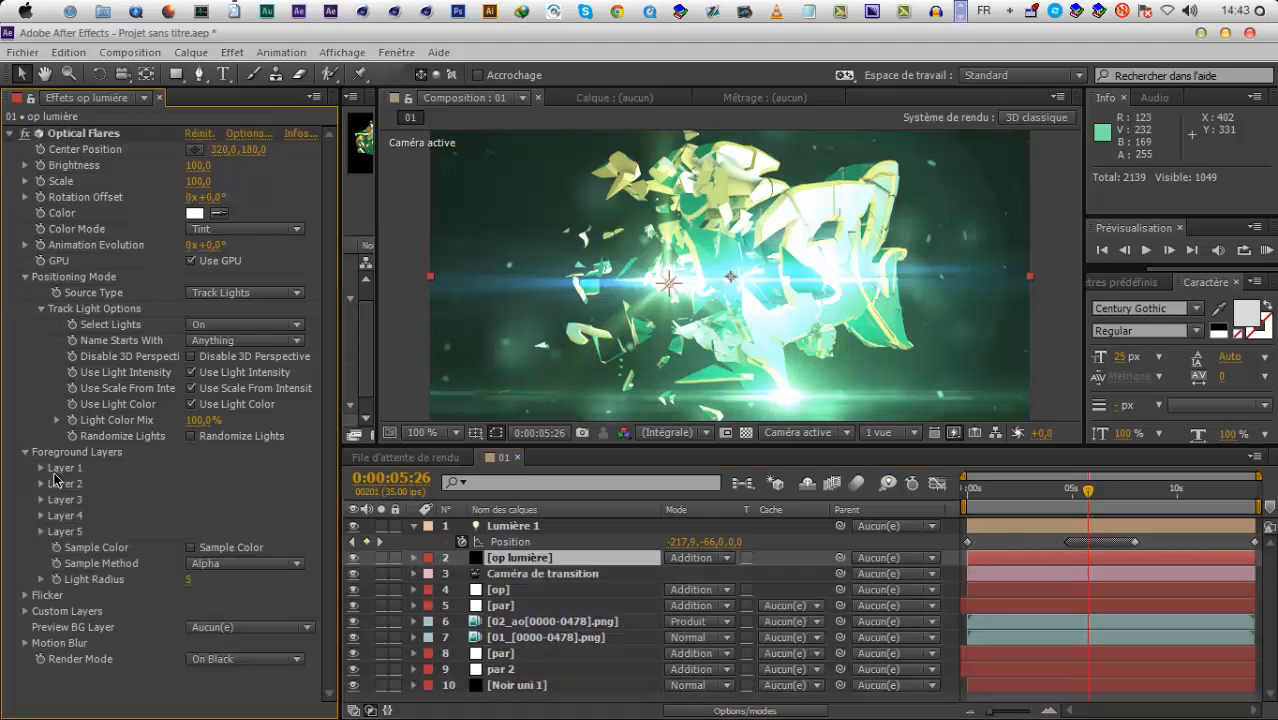
click(42, 468)
click(250, 483)
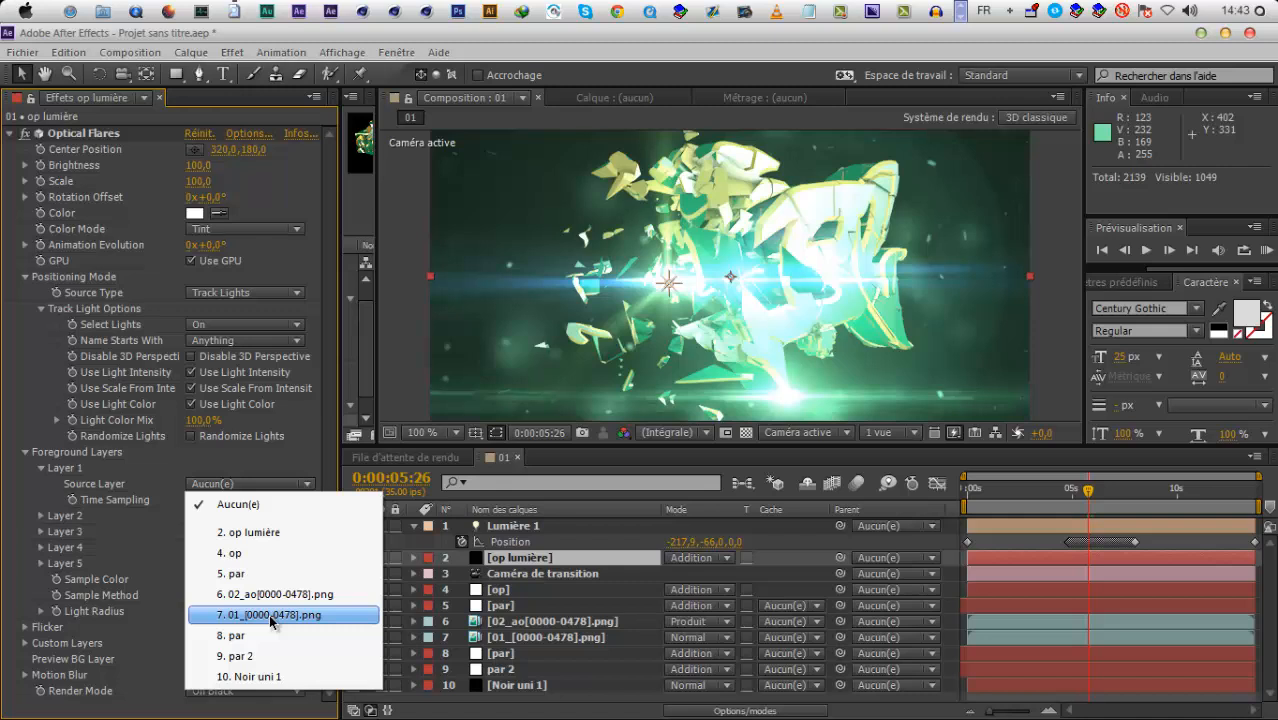
click(269, 614)
drag(1038, 497, 1098, 518)
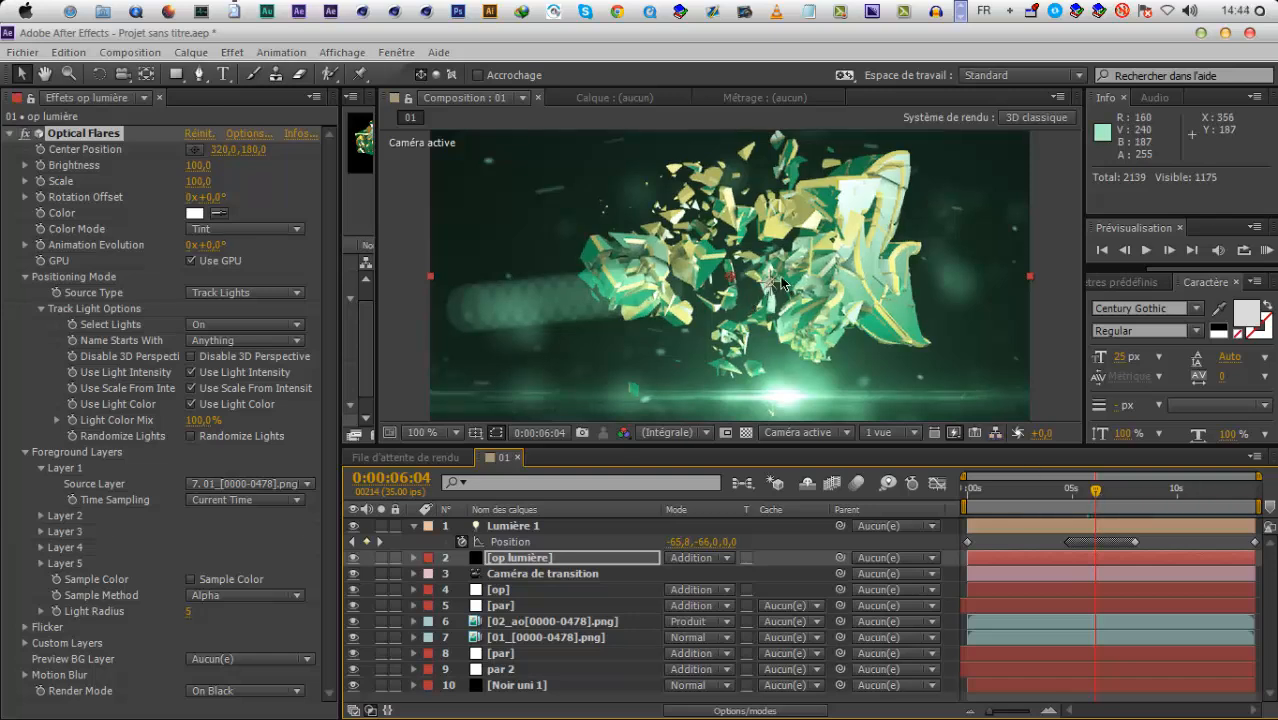
mouse_move(1096, 500)
mouse_down()
mouse_move(1078, 502)
mouse_move(1101, 507)
mouse_up()
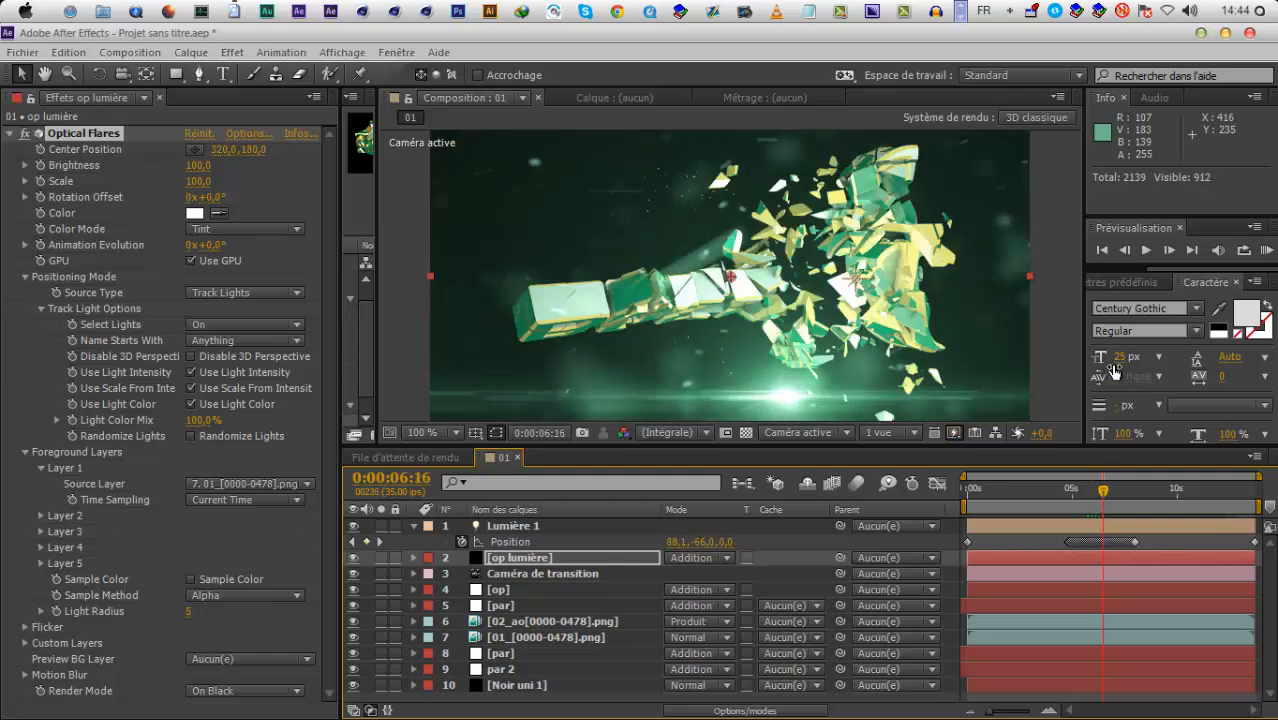
Duplicate the op lumière layer, place the copy beneath 01_[0000-0478].png and set its Foreground Layer 1 source to Aucun(e)
click(580, 562)
key(ctrl+d)
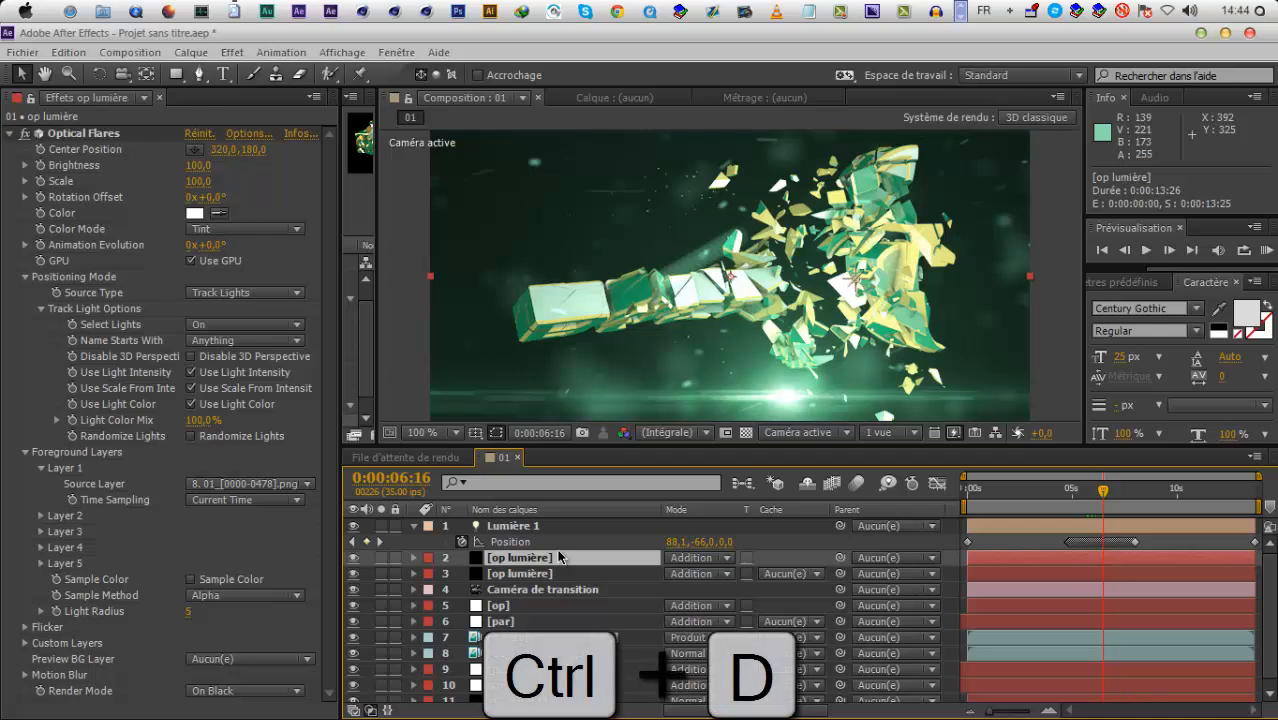
key(Delete)
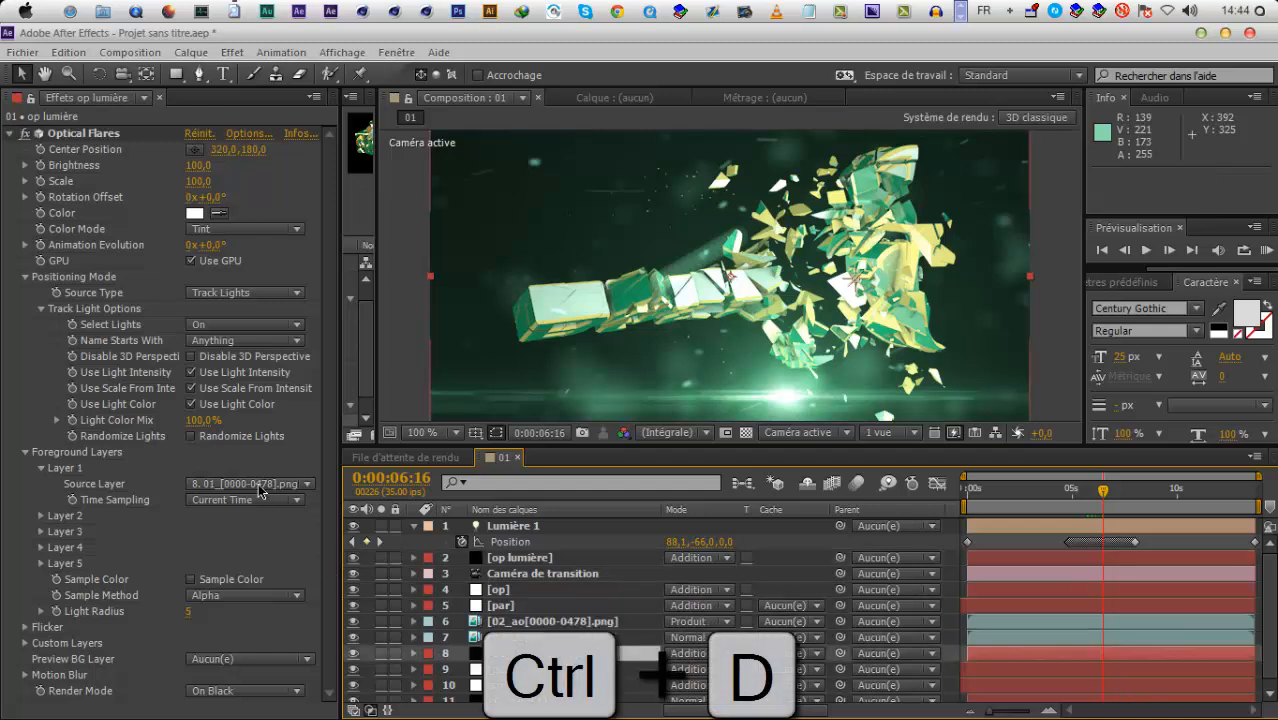
click(262, 483)
key(Return)
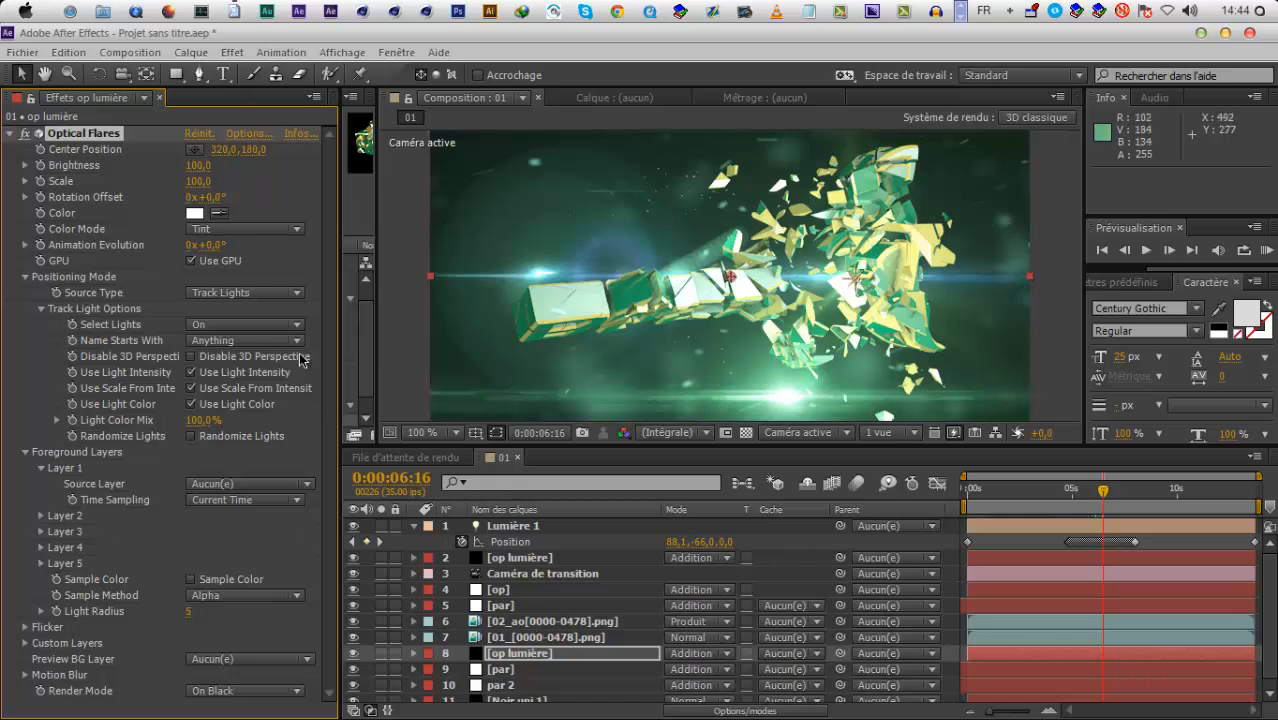
Set the lower op lumière flare's Brightness to 150 and preview it up to 0:00:06:29
drag(214, 163, 209, 161)
click(200, 165)
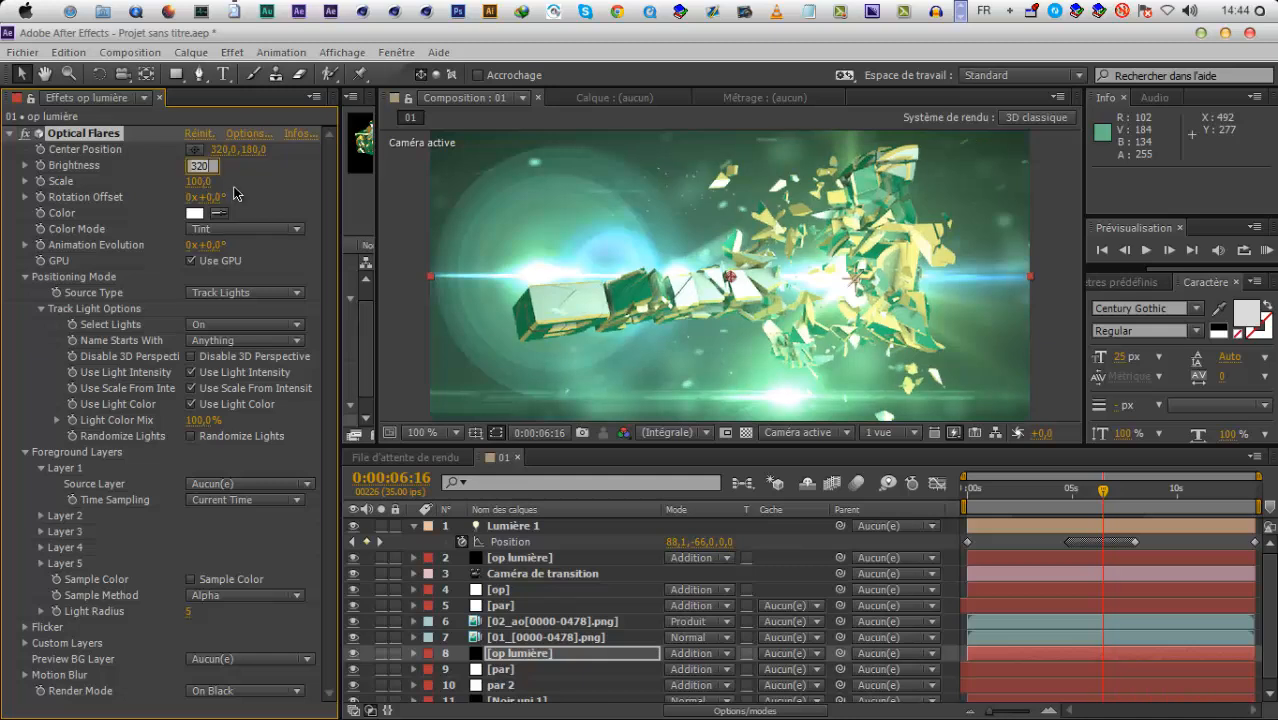
text(150)
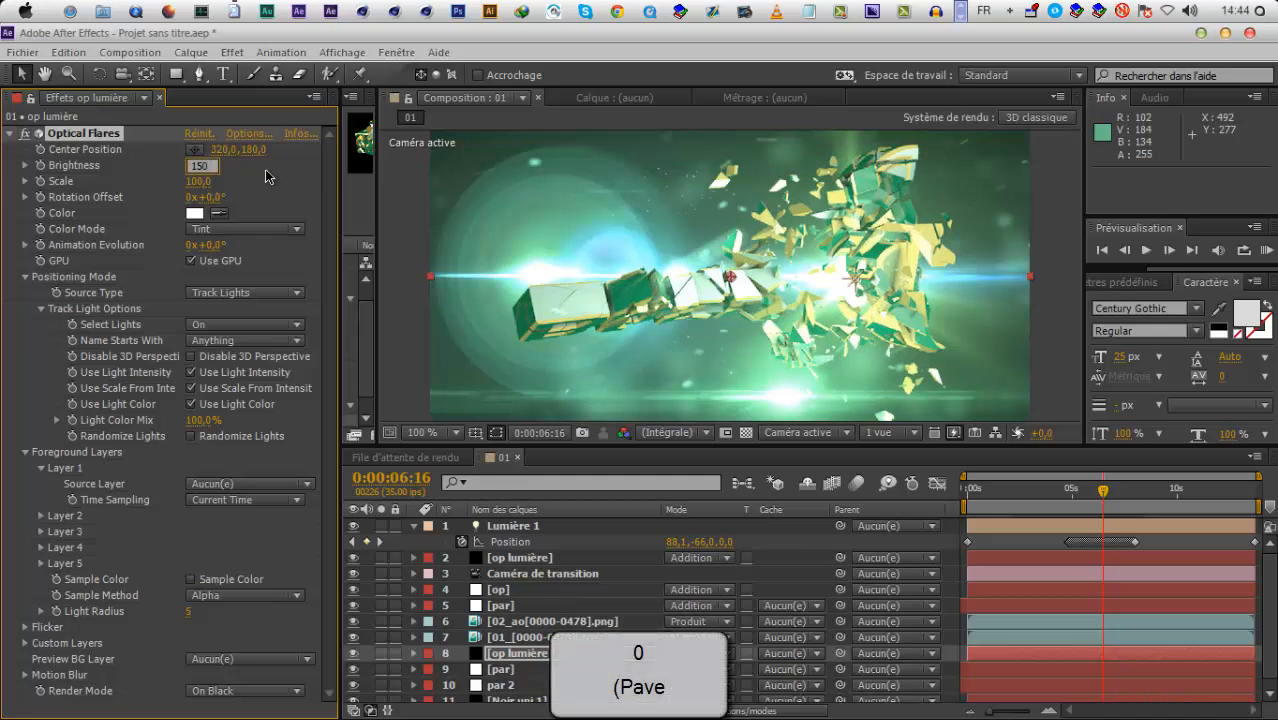
key(Return)
click(1093, 500)
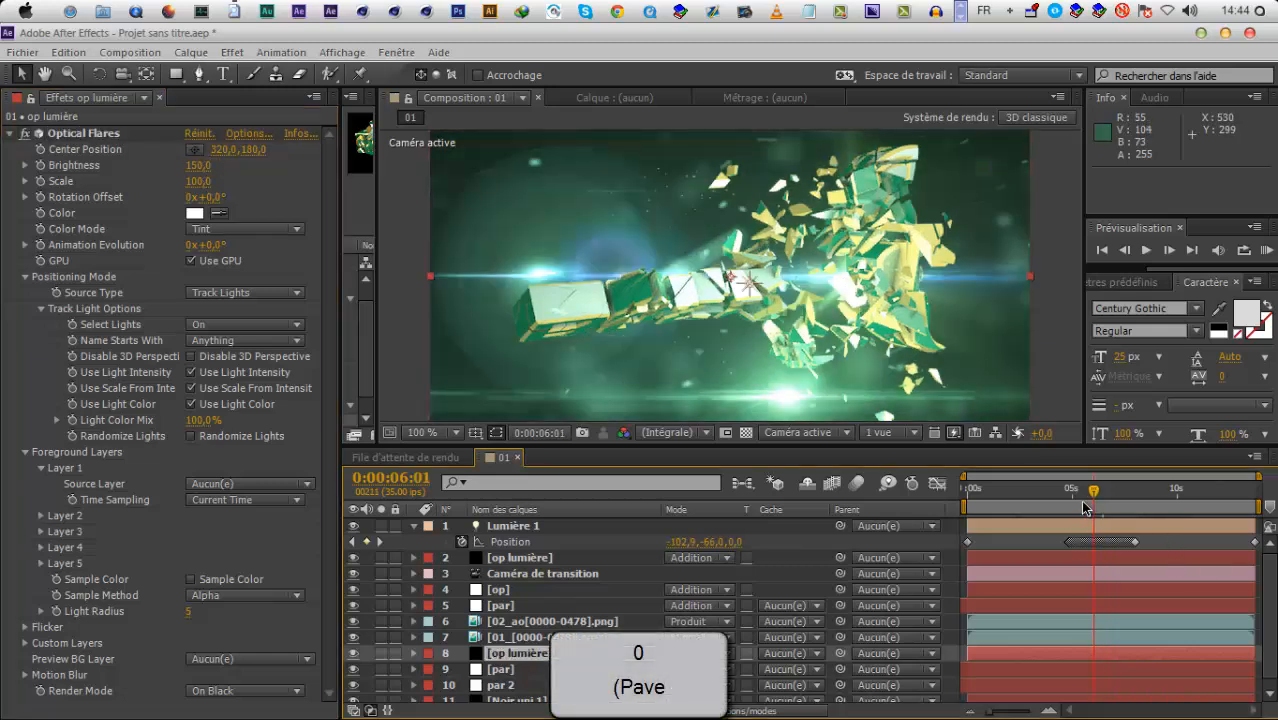
click(1090, 498)
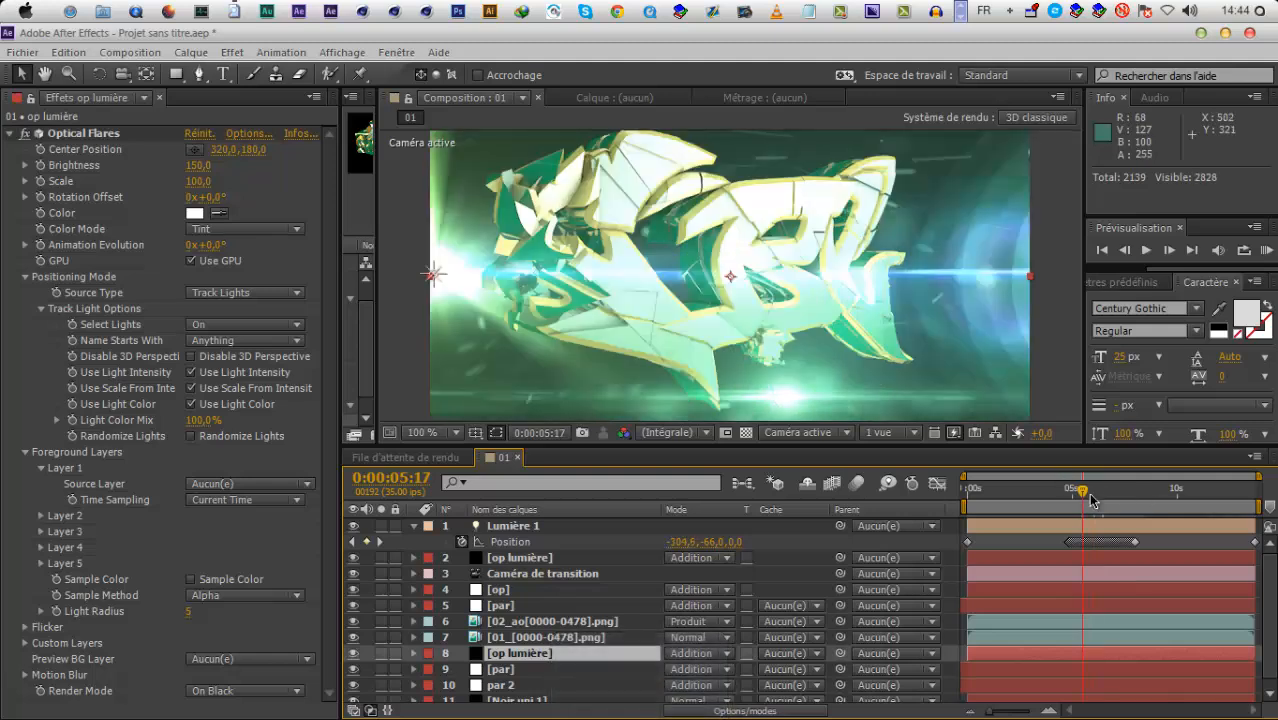
drag(1093, 498, 1110, 503)
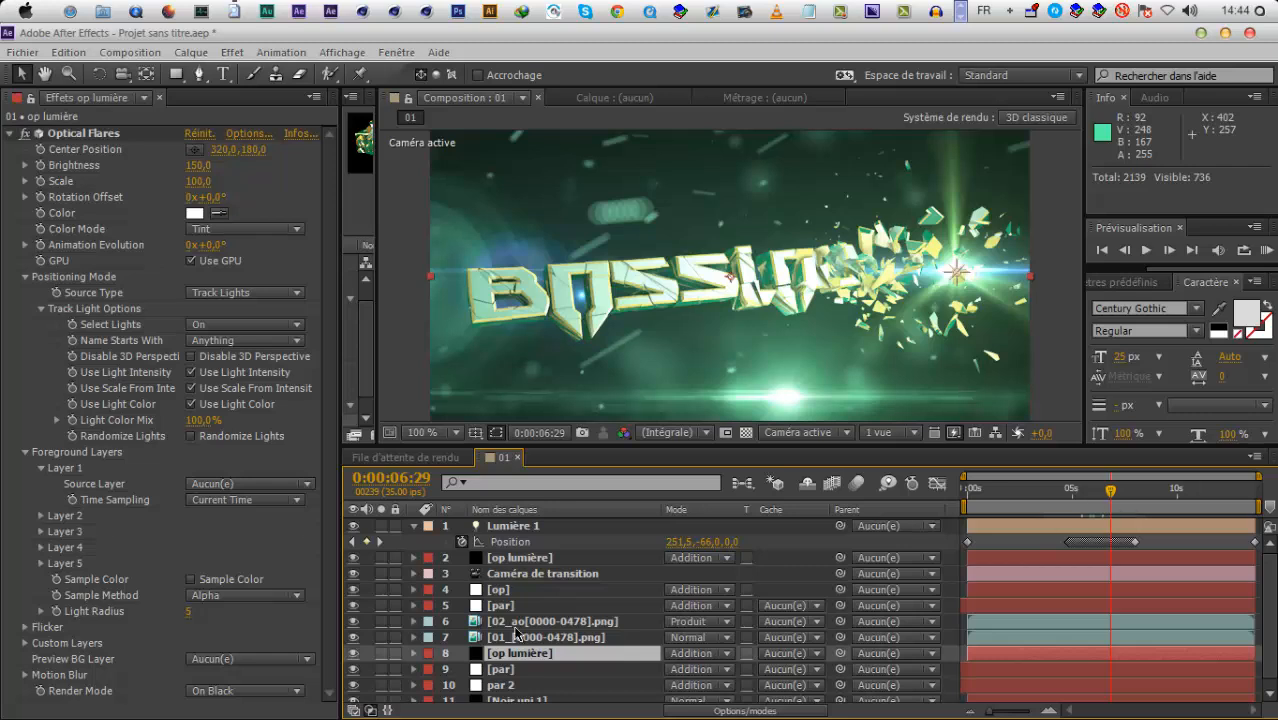
Rename the Lumière 1 light layer as Emitter
click(537, 524)
key(Return)
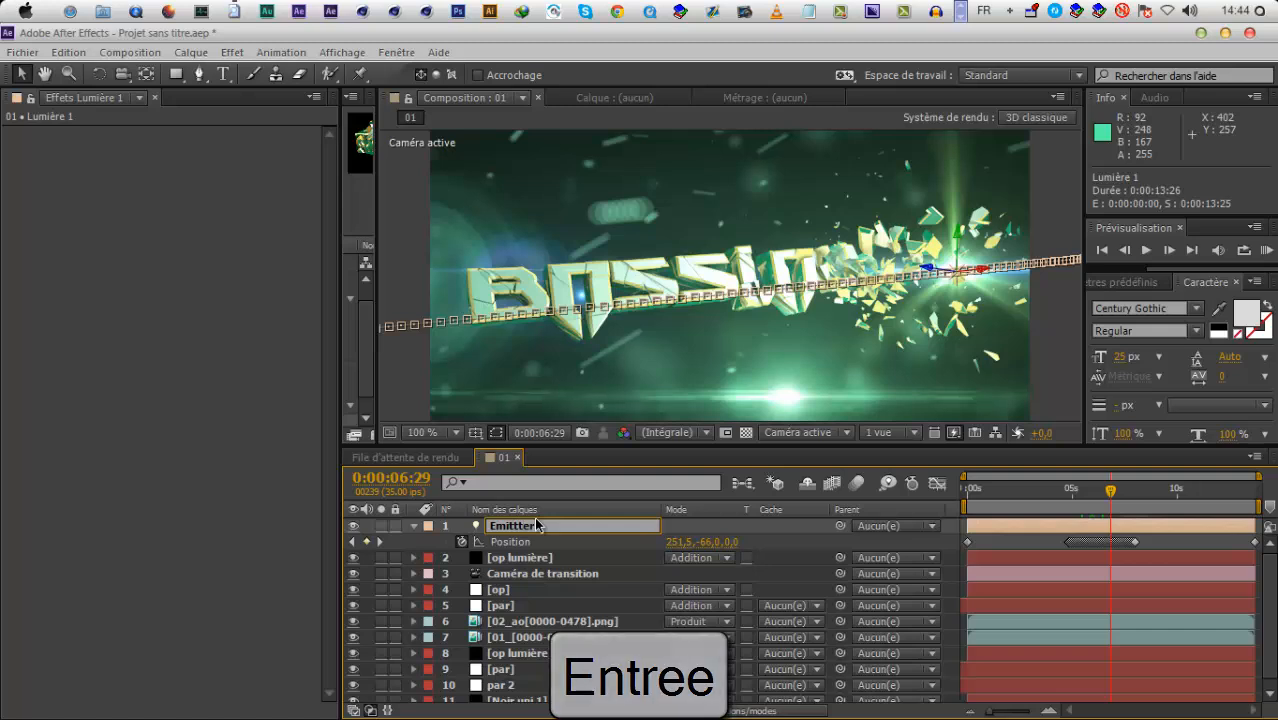
key(BackSpace)
click(516, 622)
click(556, 527)
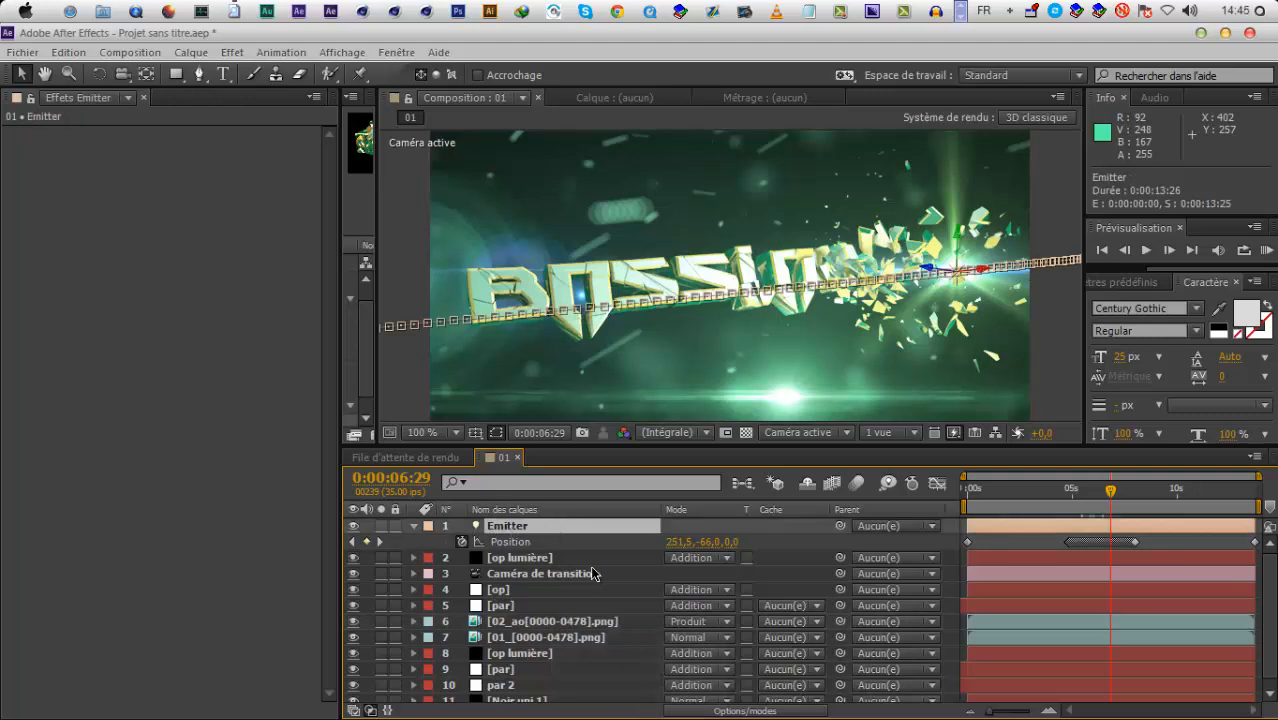
Create a black 640 × 360 px solid above the Emitter light and name the layer sphère
key(ctrl+y)
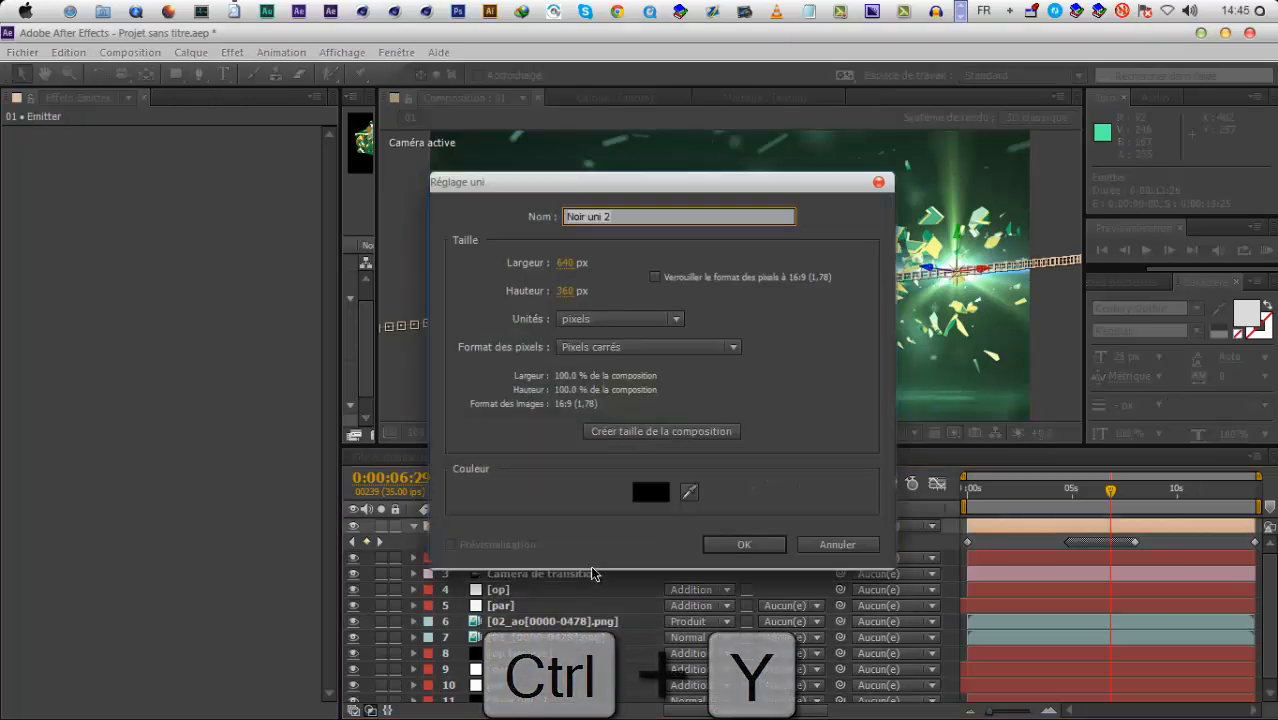
text(p)
key(Return)
key(Return)
text(sph)
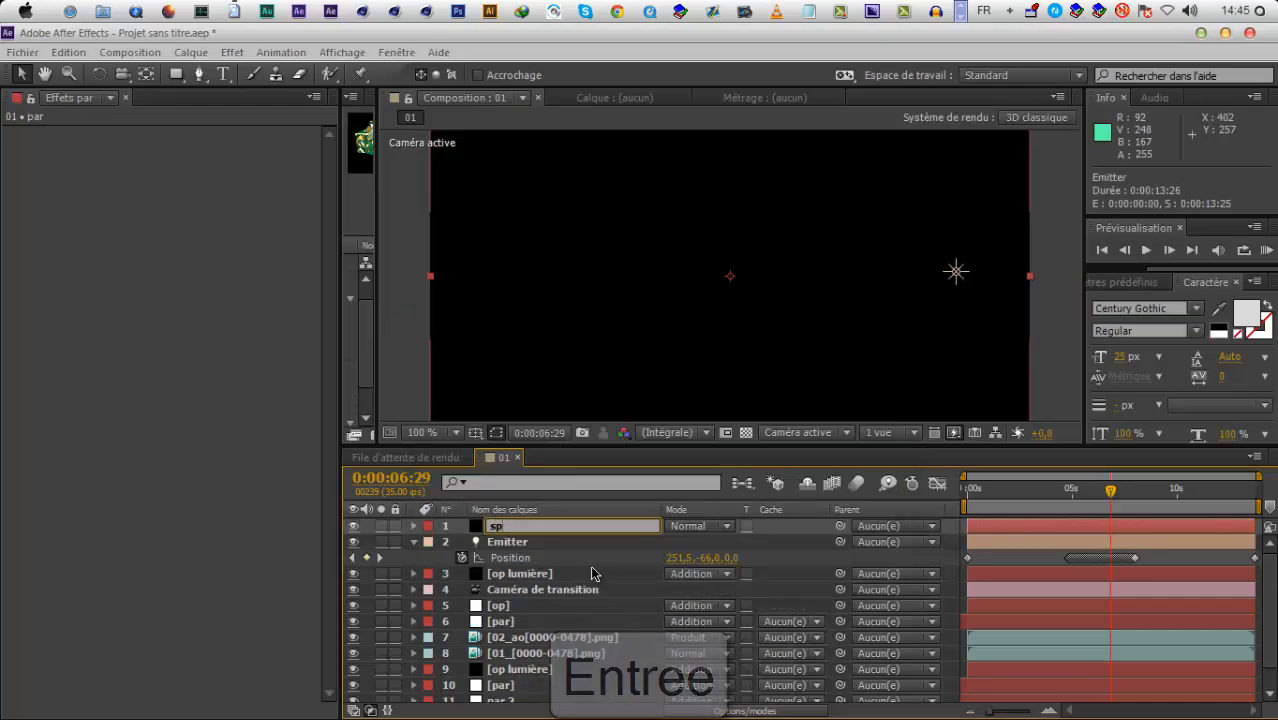
key(Return)
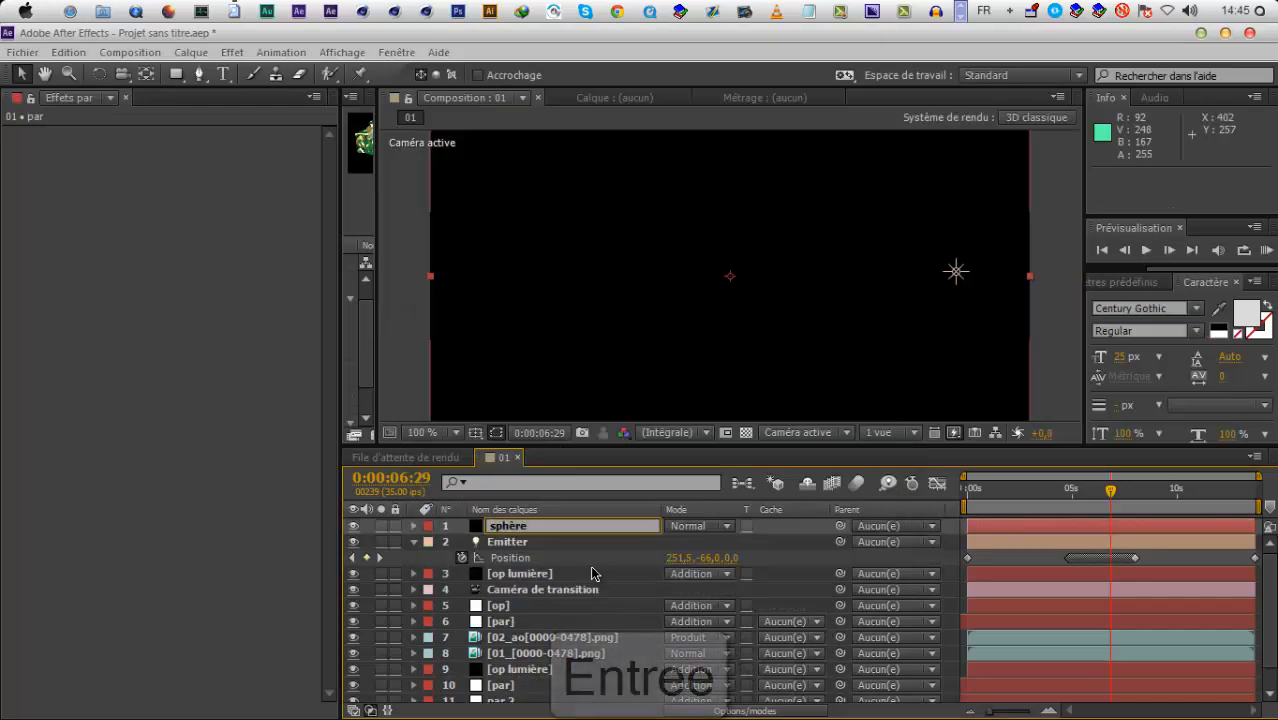
Apply the Particular effect to the sphère layer and expand its Emitter settings
right_click(177, 380)
mouse_move(400, 692)
click(490, 598)
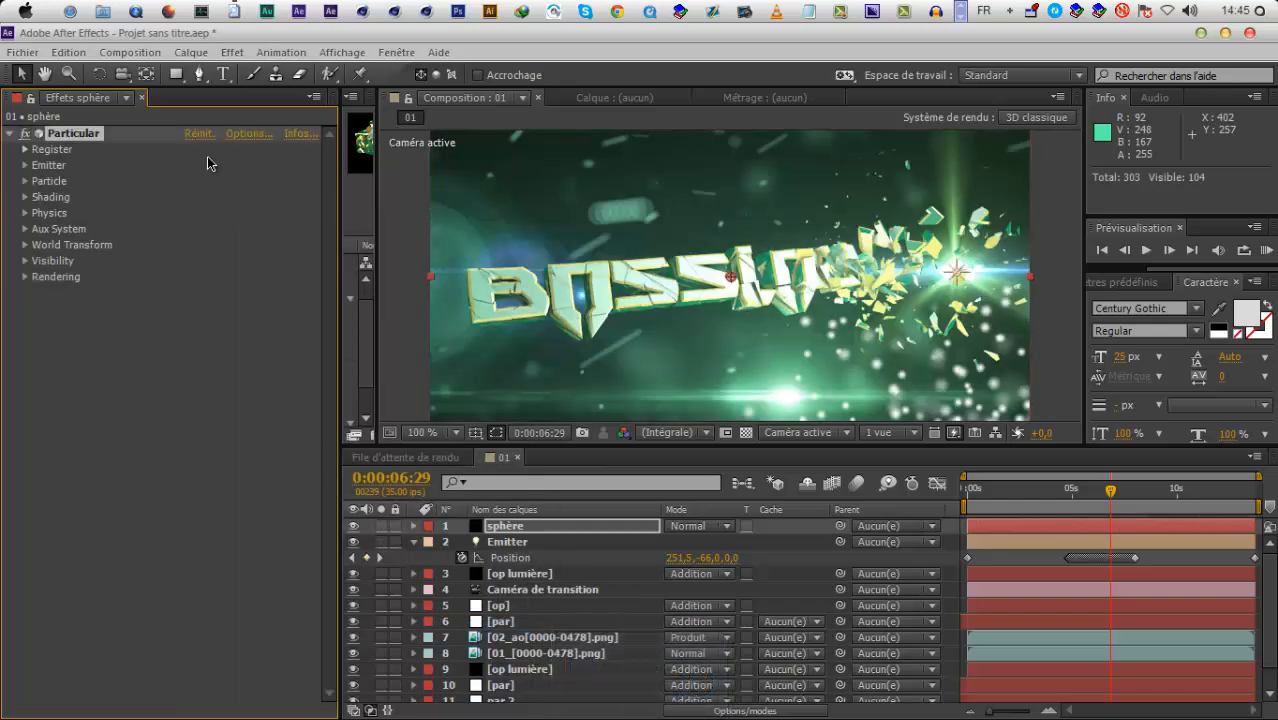
click(31, 186)
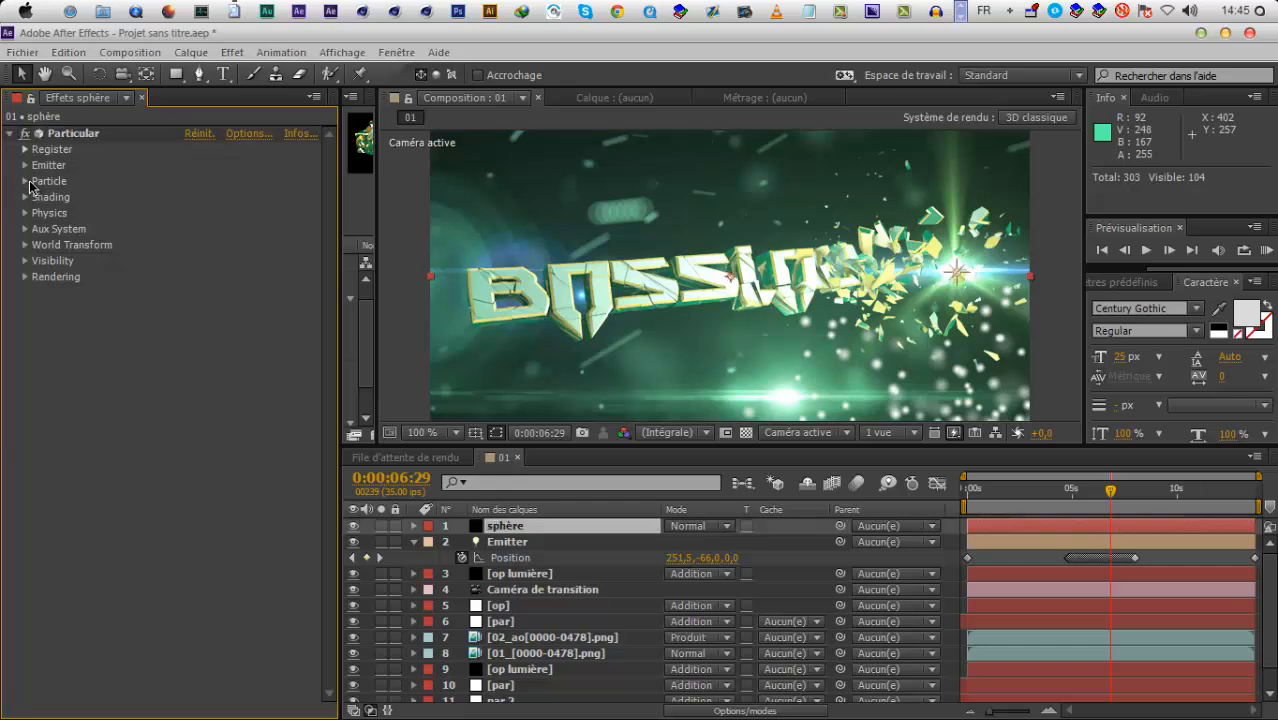
click(26, 166)
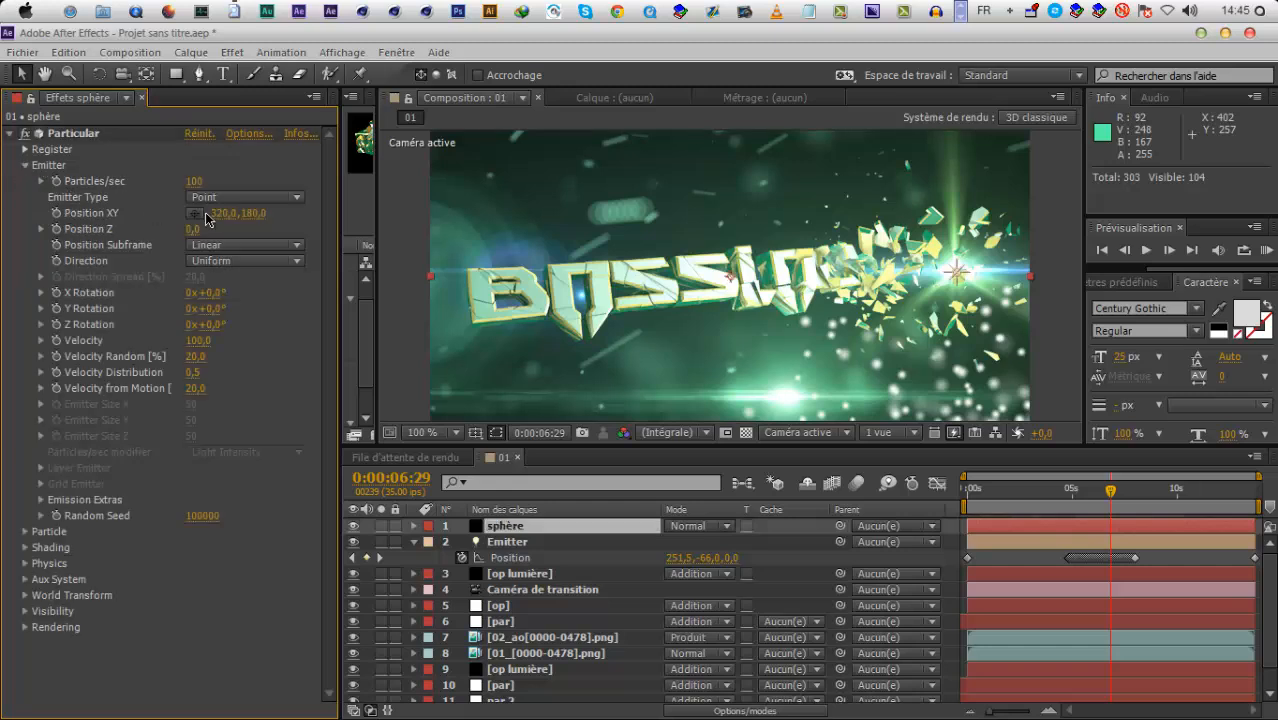
Set Particular's Emitter Type to Light(s) on the sphère layer and switch Depth of Field off in its Rendering settings
click(245, 197)
click(240, 303)
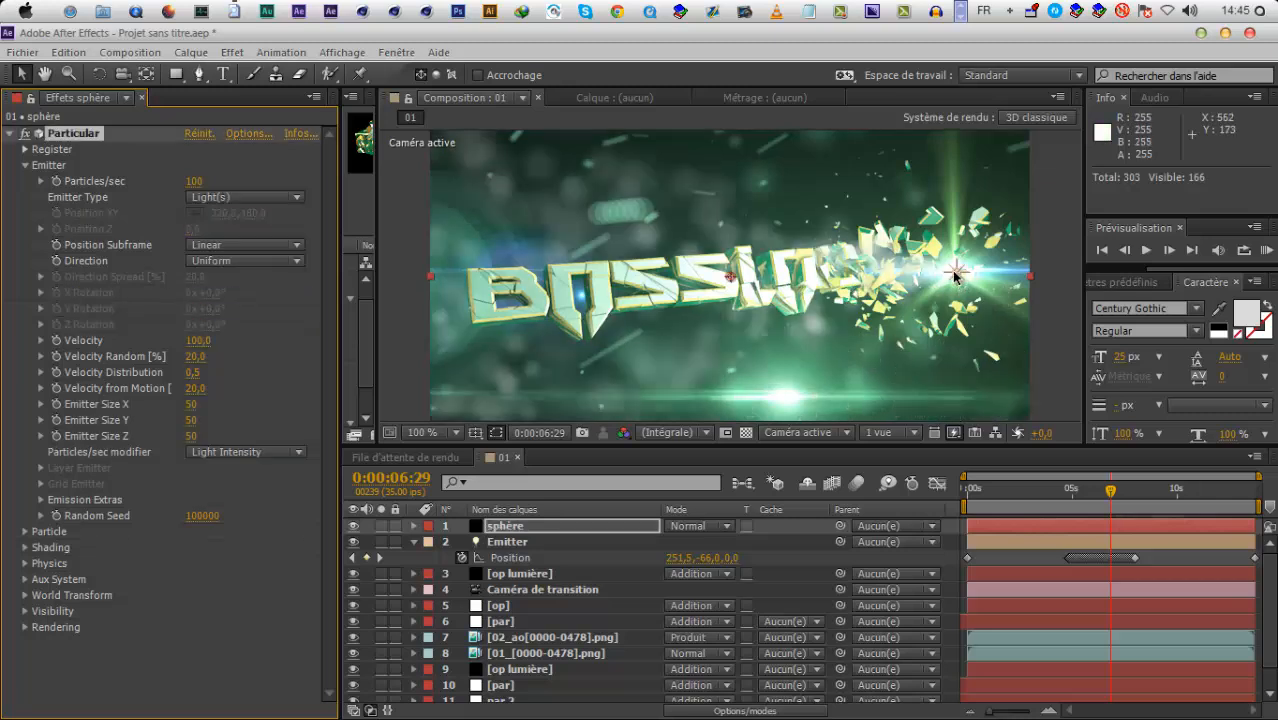
click(40, 627)
click(205, 614)
click(238, 652)
click(240, 646)
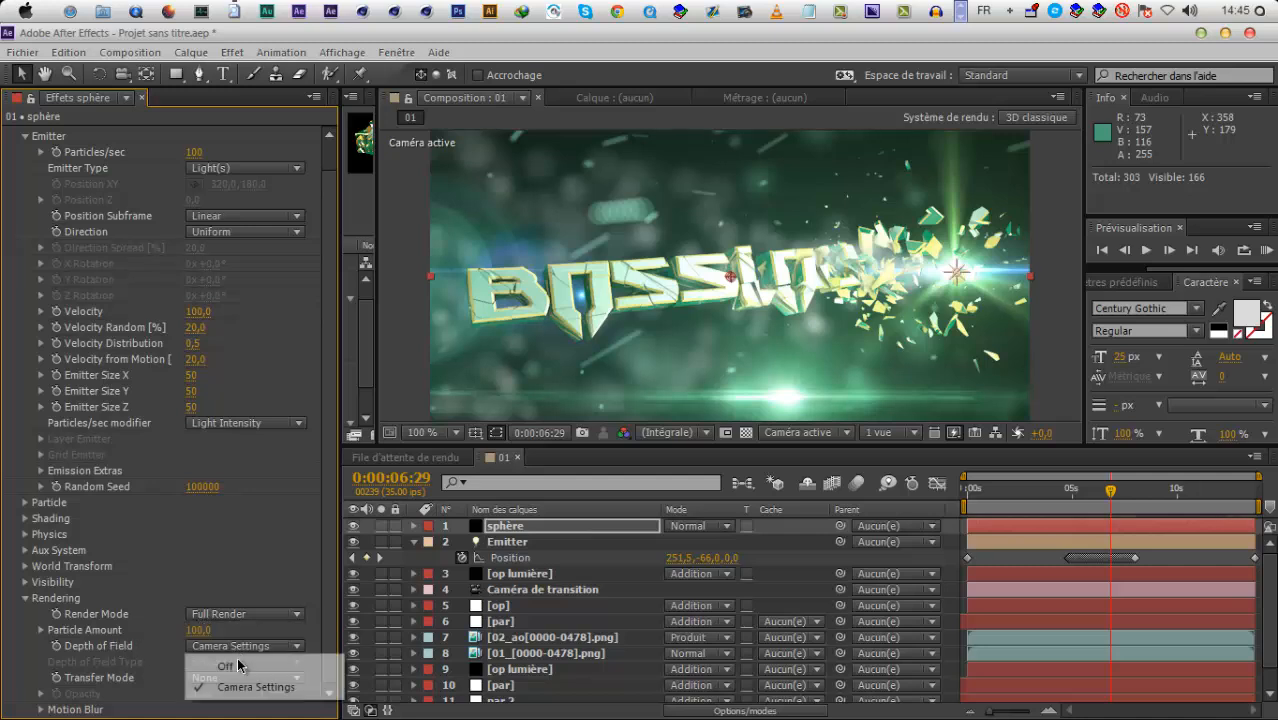
click(238, 666)
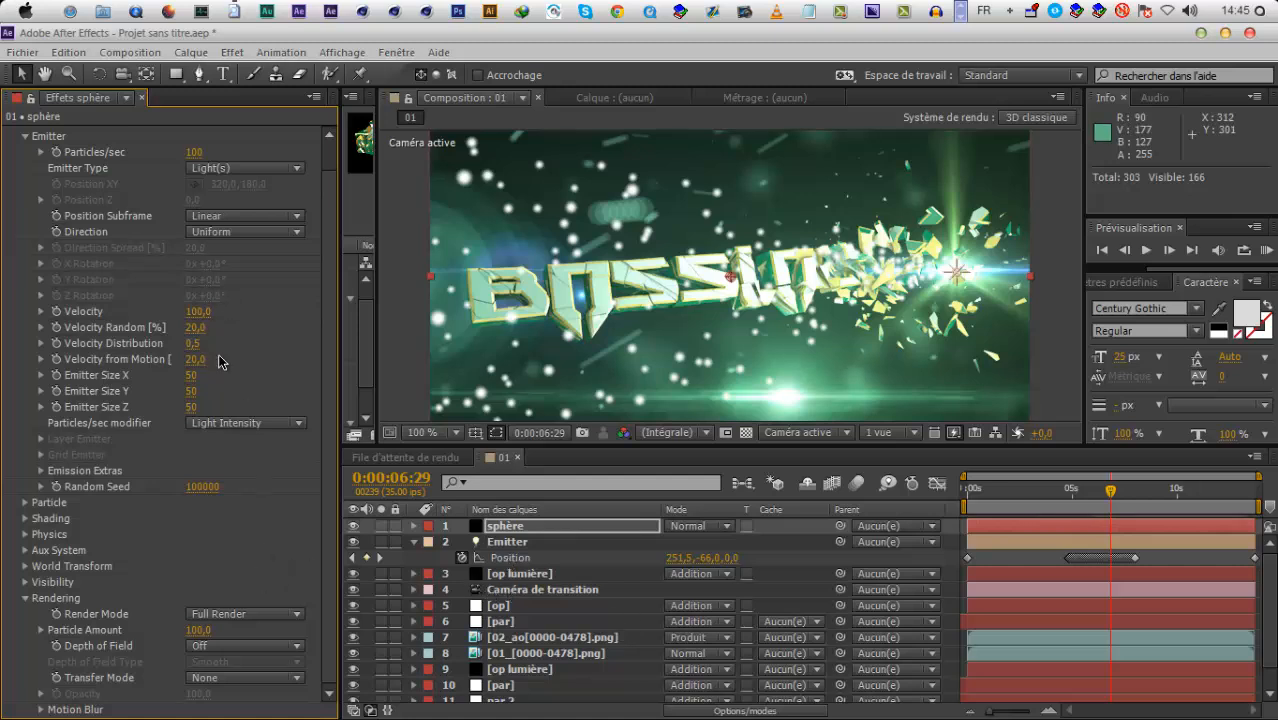
Set the emitter's Velocity to 20
click(205, 312)
text(20)
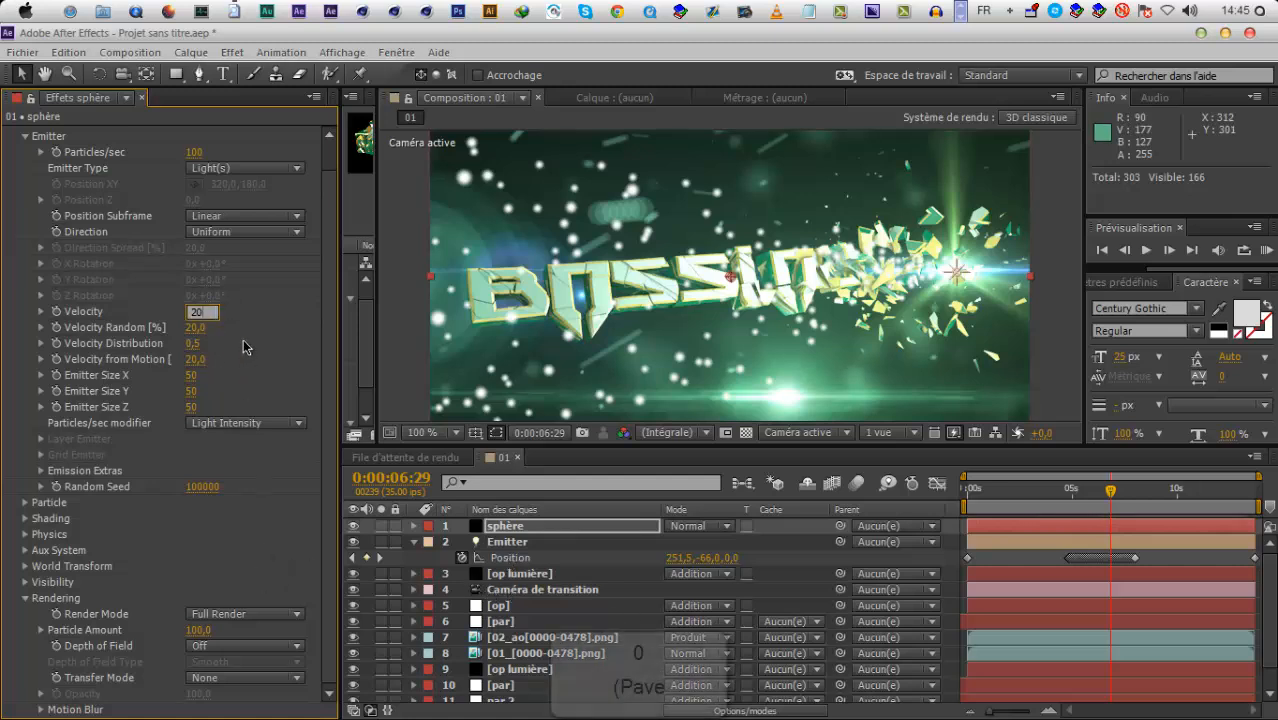
key(Return)
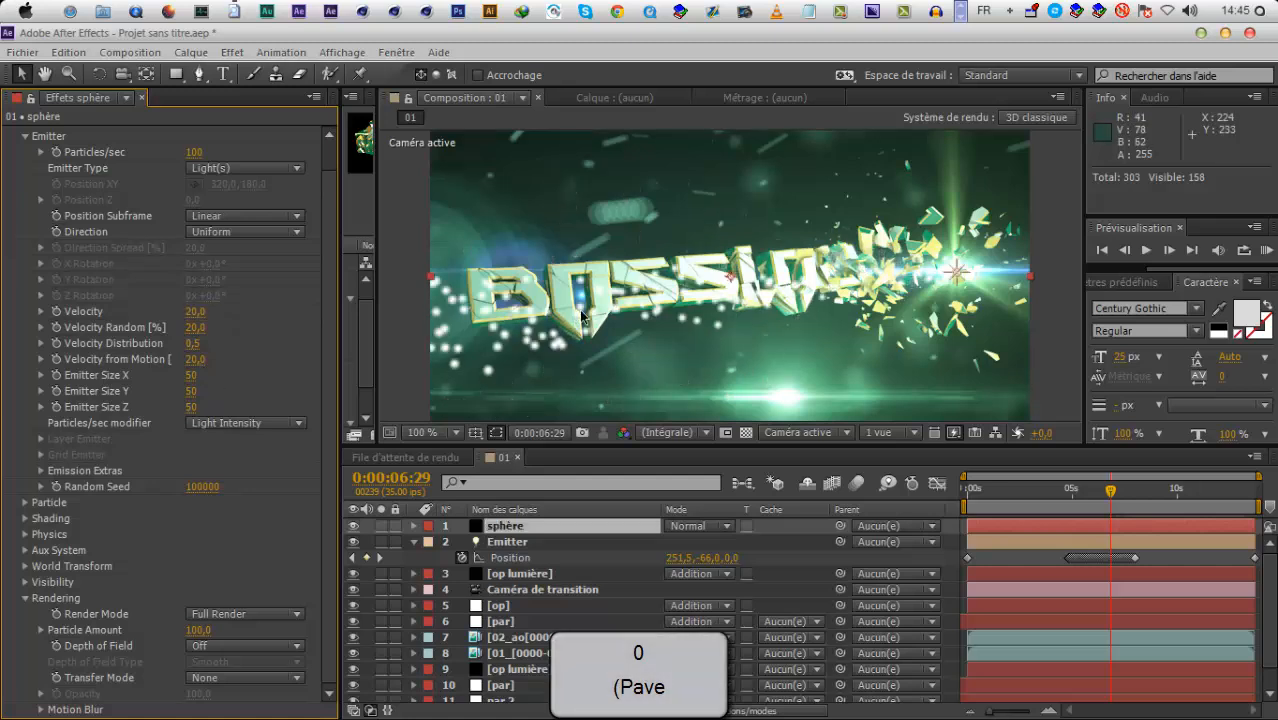
Set the emitter's Size X, Size Y and Size Z to 10 each
click(195, 376)
text(10)
key(Tab)
text(10)
key(Tab)
text(10)
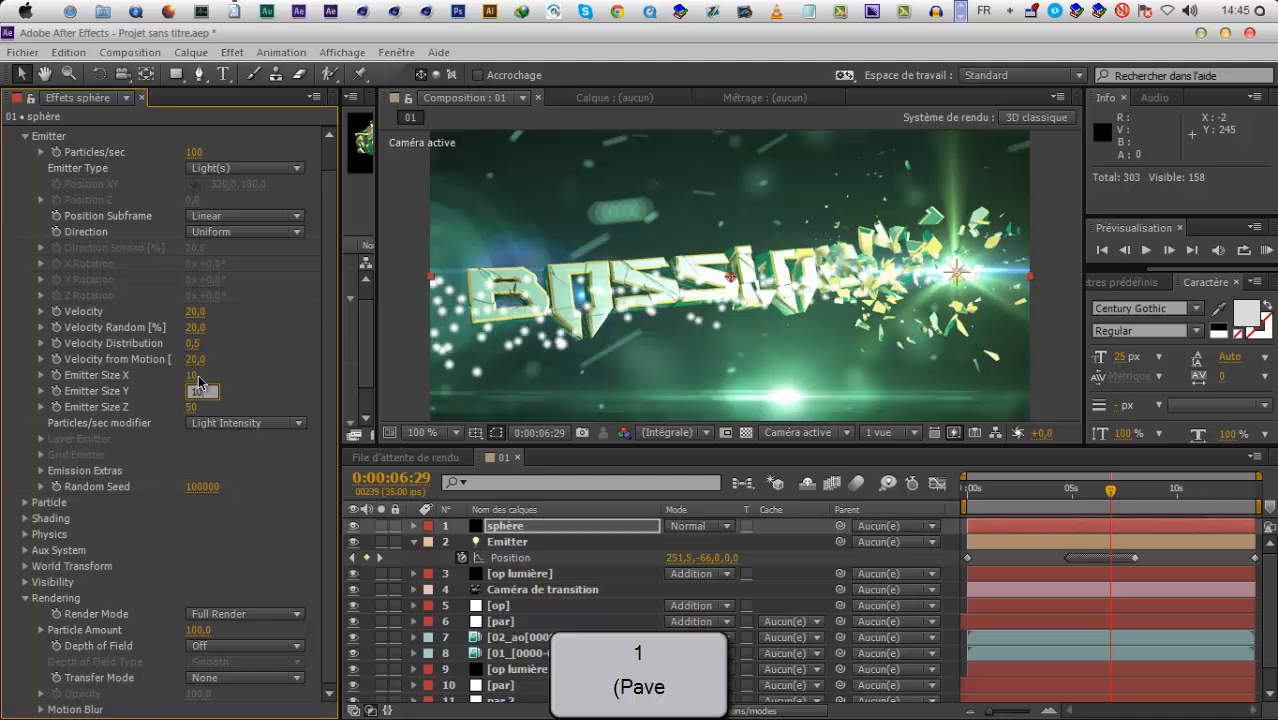
click(281, 350)
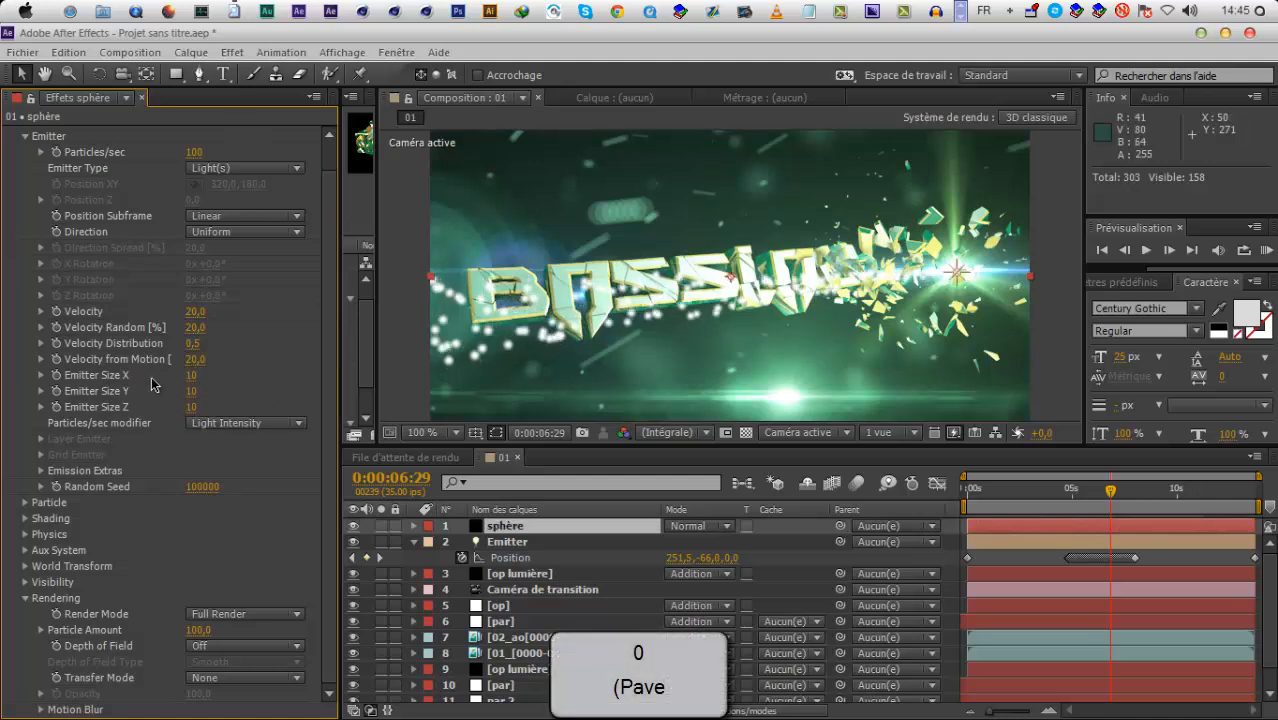
Set the particle Size to 1
click(104, 500)
scroll(167, 518, down, 3)
click(196, 503)
text(1)
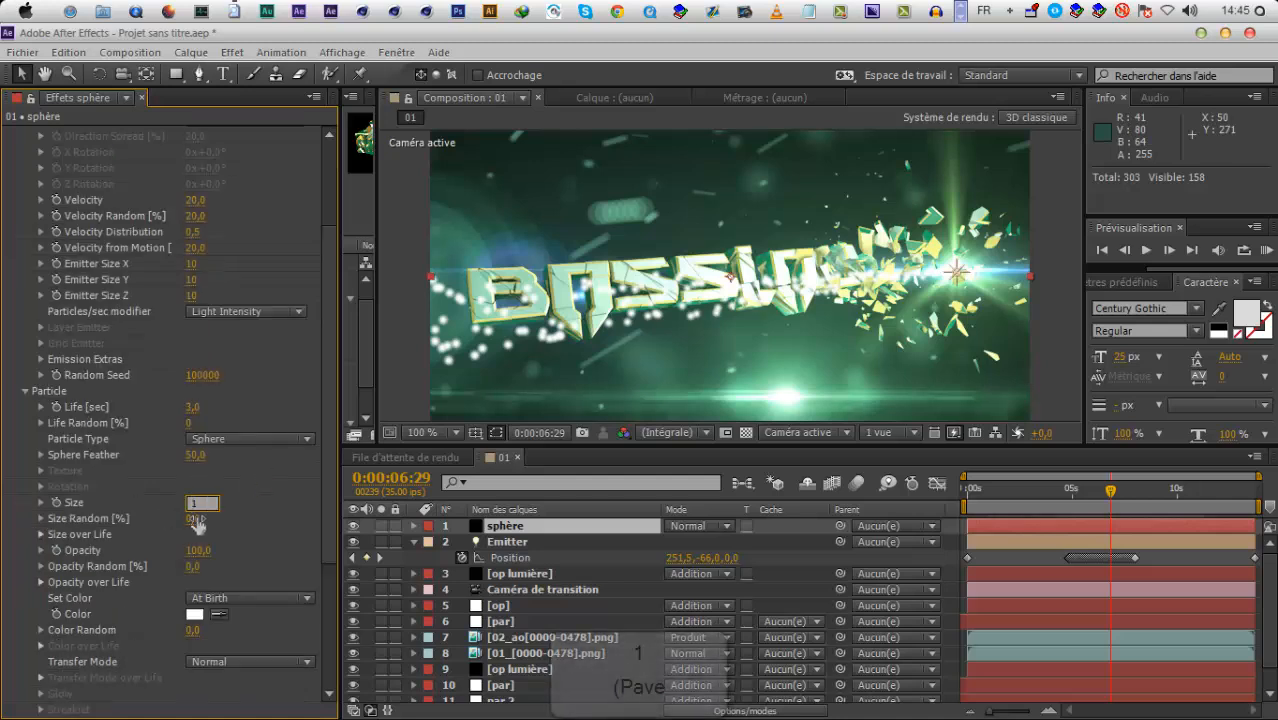
key(Return)
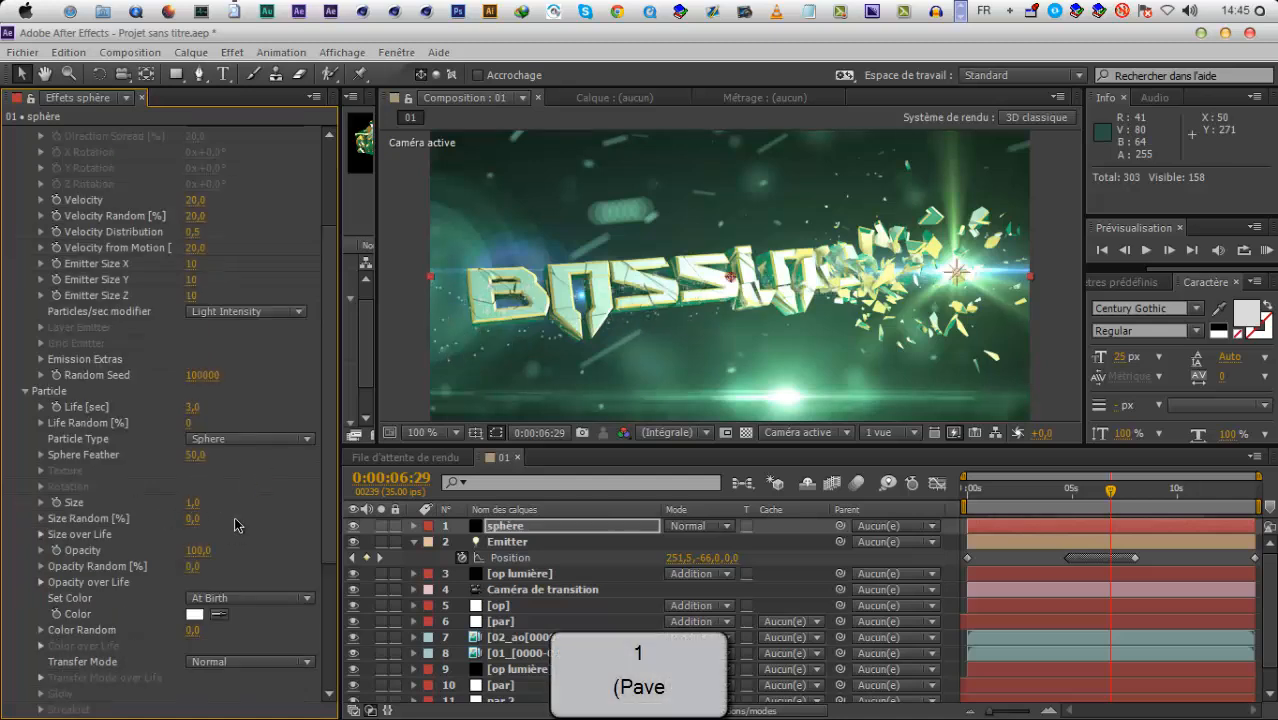
Set the particle Life to 0.5 sec and raise the emitter's Particles/sec to 3880
click(196, 407)
text(55)
key(Return)
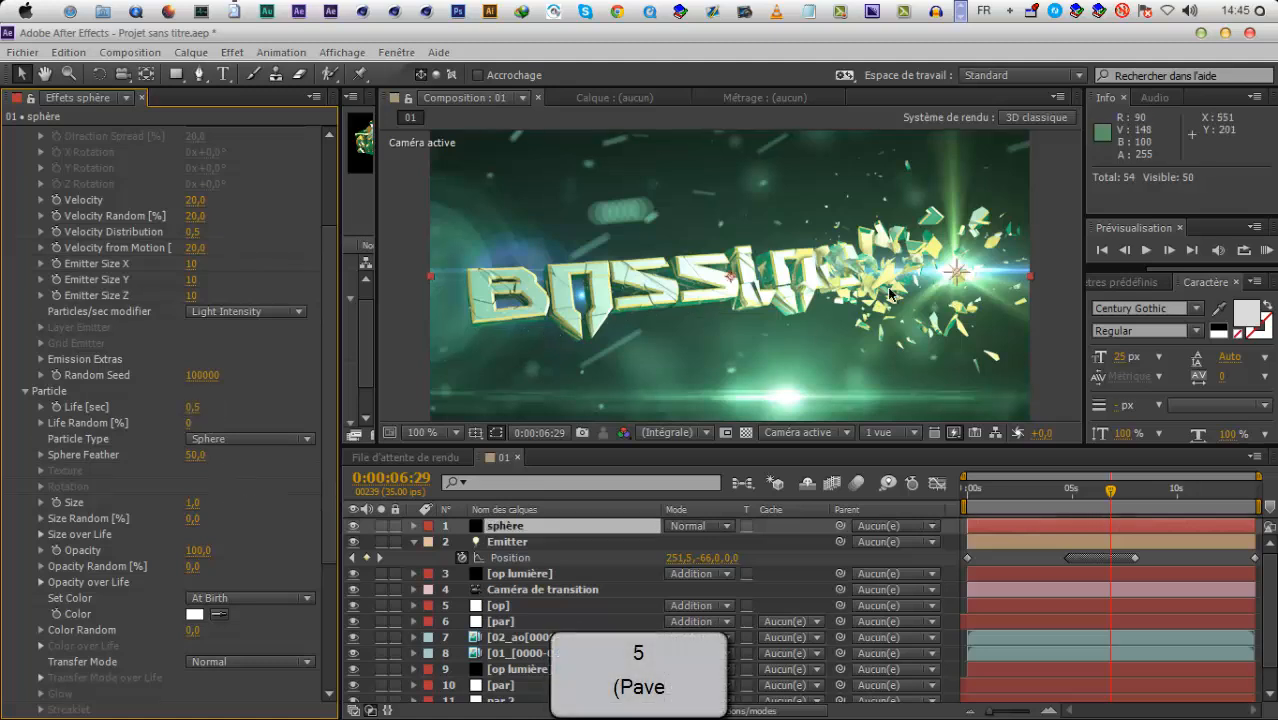
scroll(222, 213, up, 3)
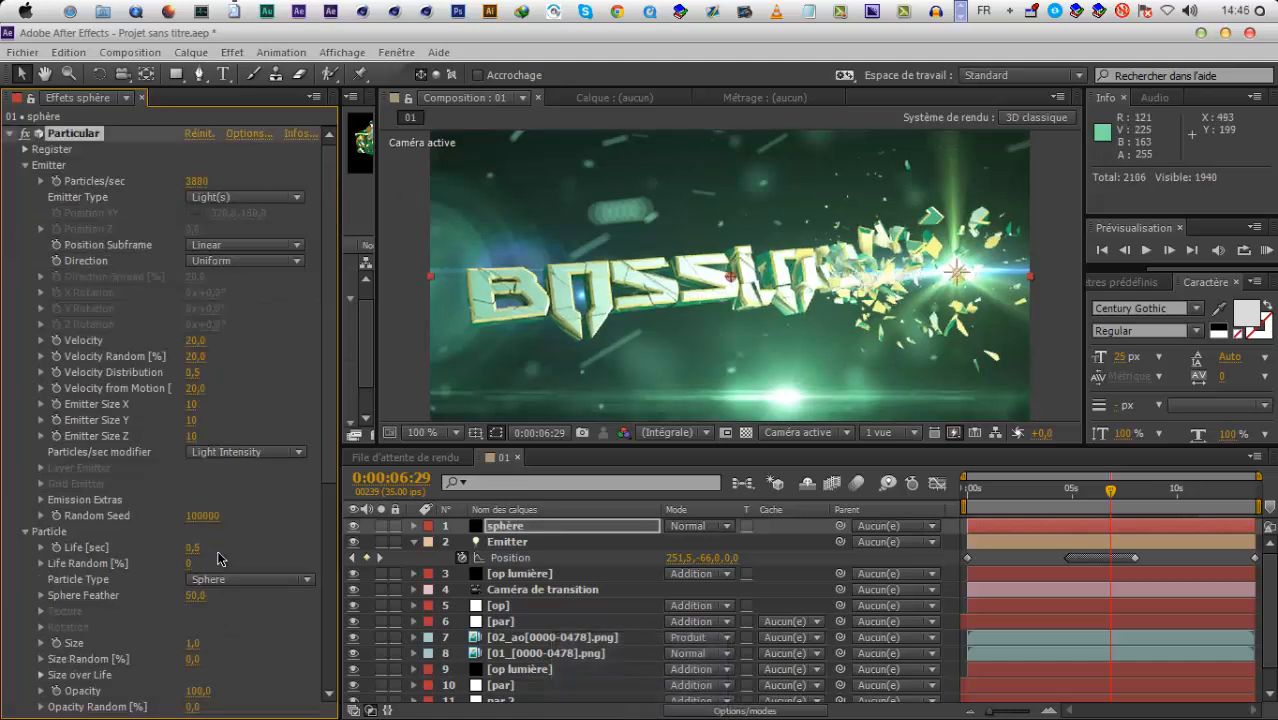
Solo the sphère layer and set its physics Gravity to -440
scroll(17, 630, down, 5)
click(25, 536)
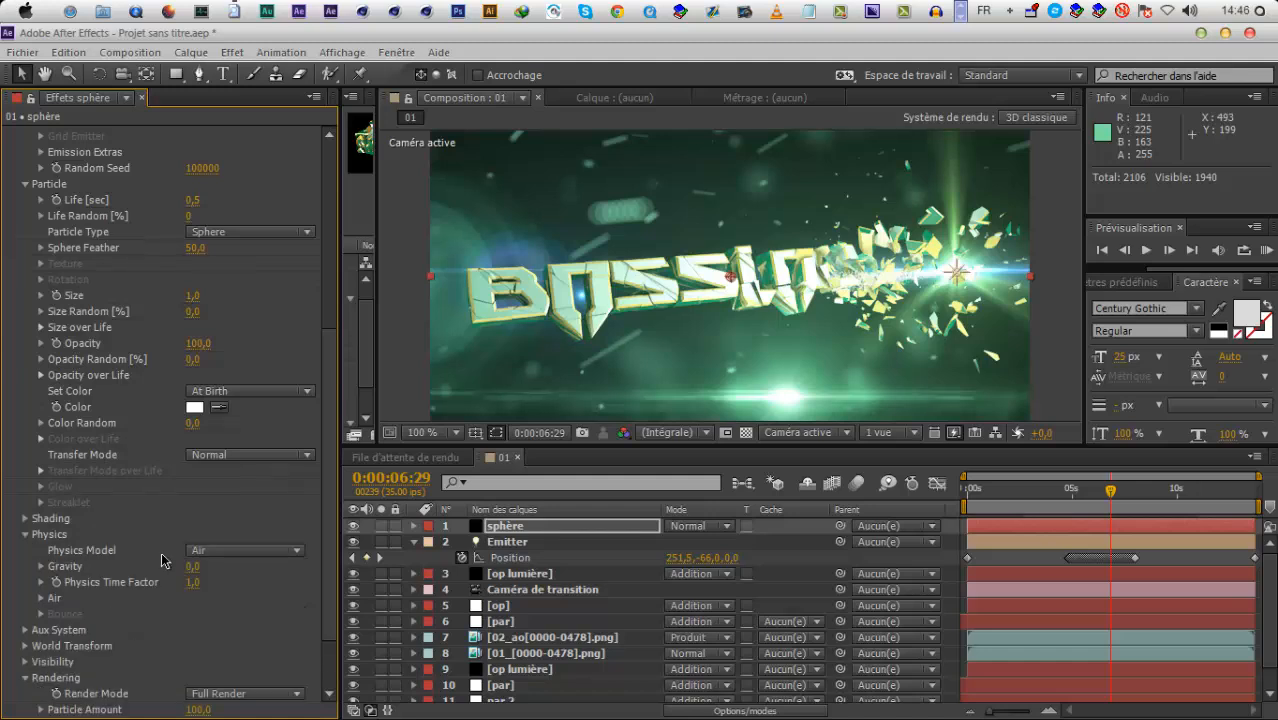
click(381, 526)
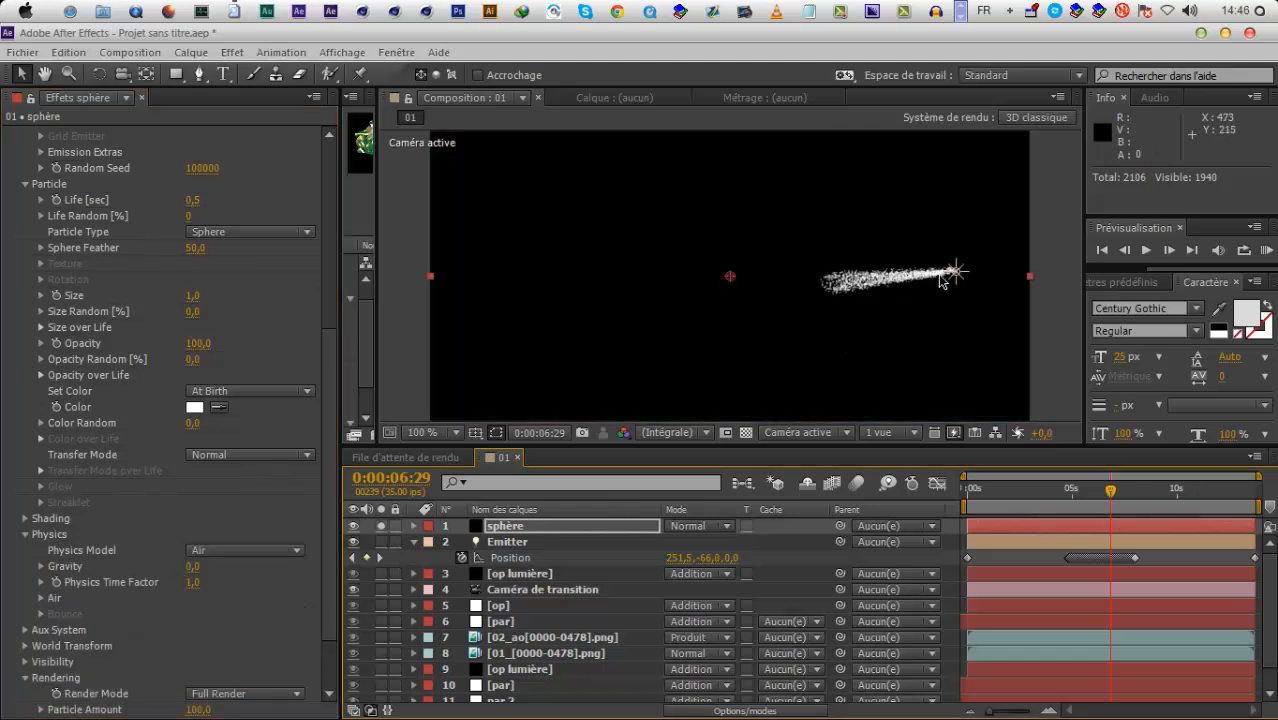
drag(192, 566, 134, 518)
Increase the emitter's Size X to 176
scroll(240, 352, up, 7)
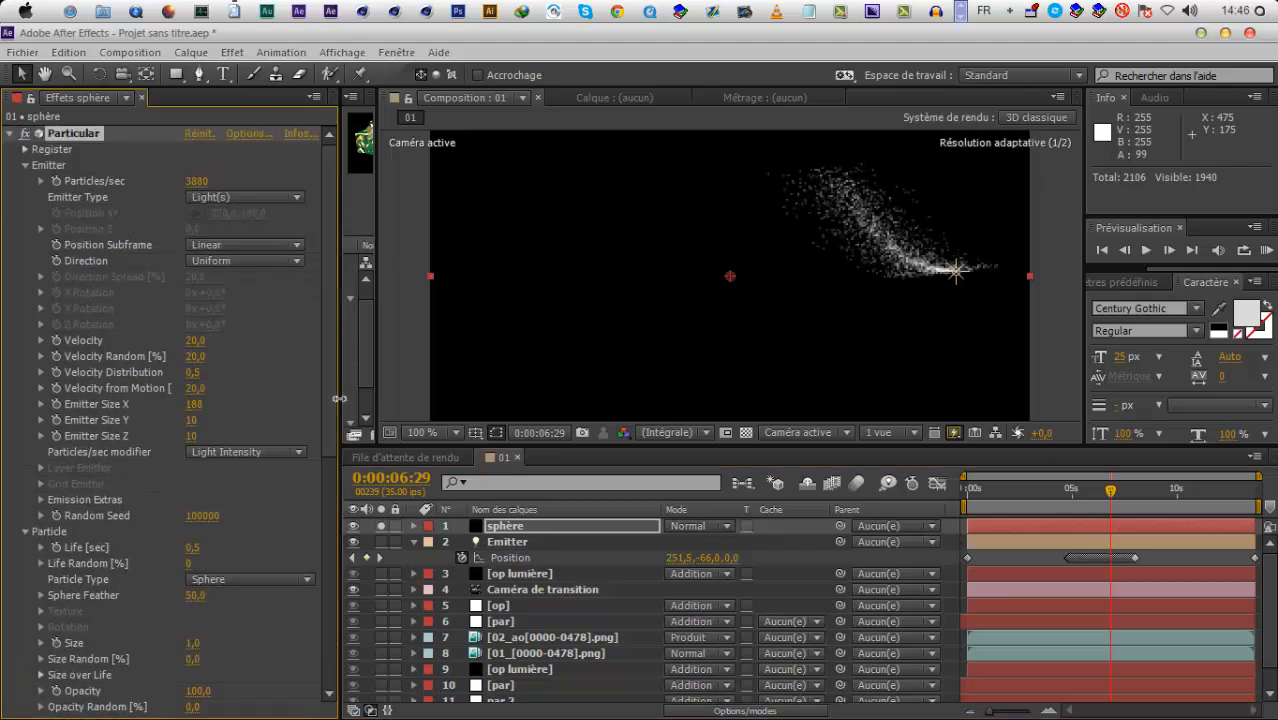
scroll(108, 662, down, 9)
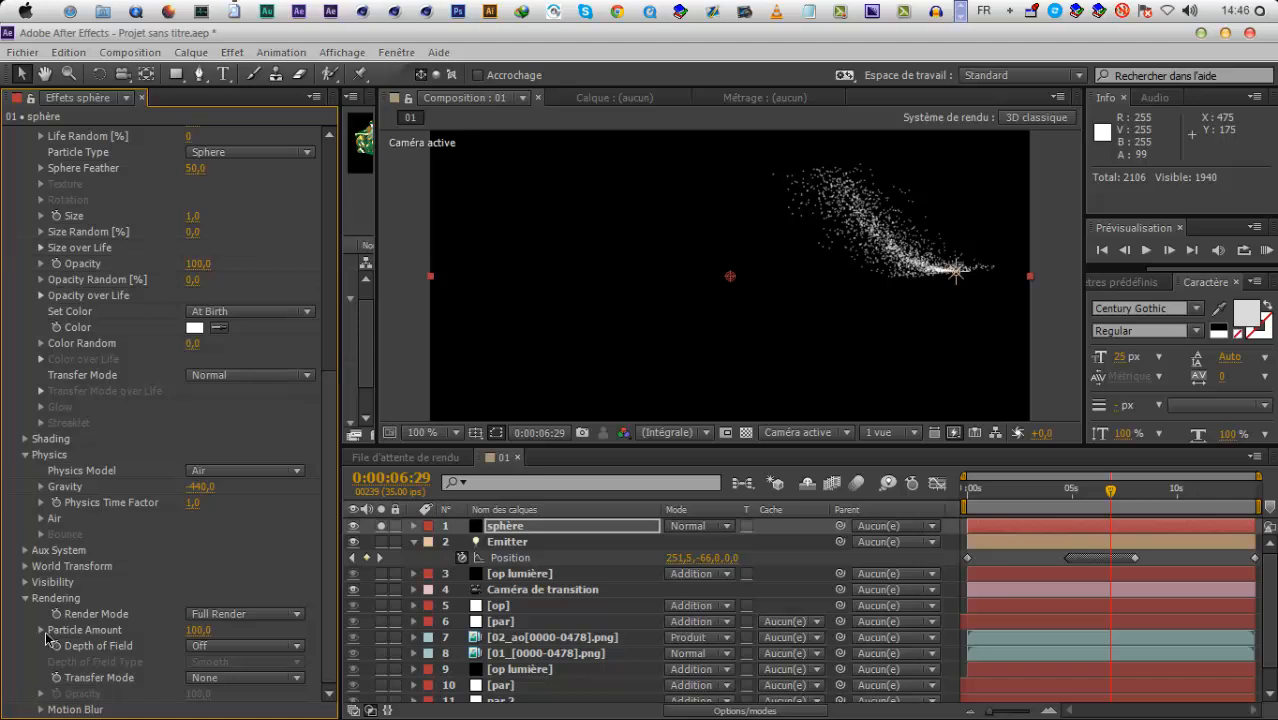
Set the particles' Size Random and Opacity Random to 50% each
scroll(200, 500, up, 5)
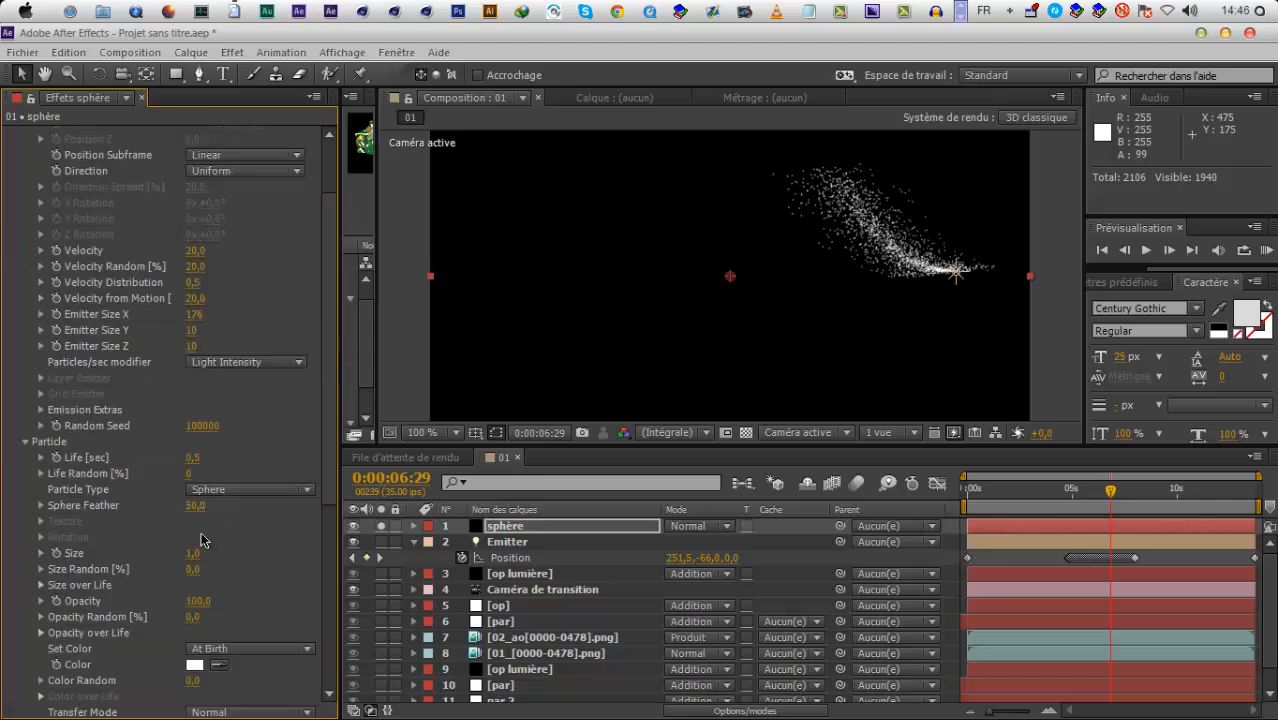
click(193, 570)
text(50)
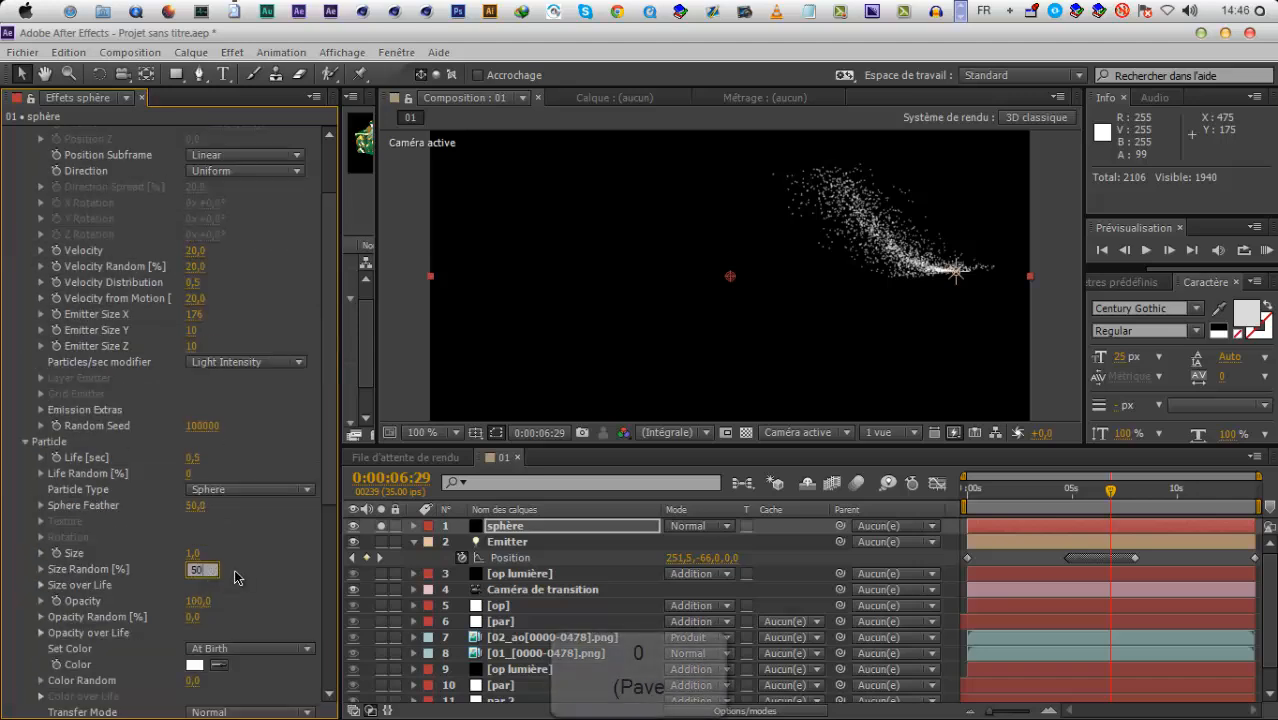
key(Return)
click(193, 617)
text(50)
click(84, 610)
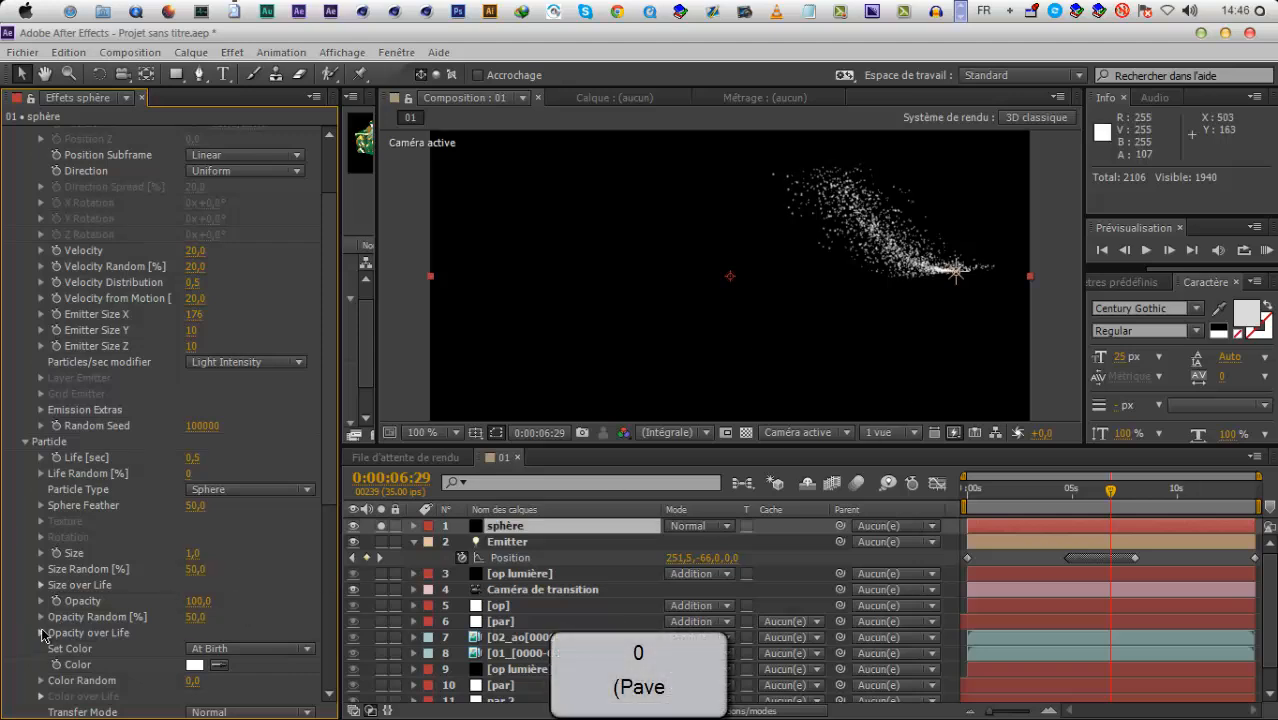
Apply the linearly descending preset curve to both Size over Life and Opacity over Life
click(41, 585)
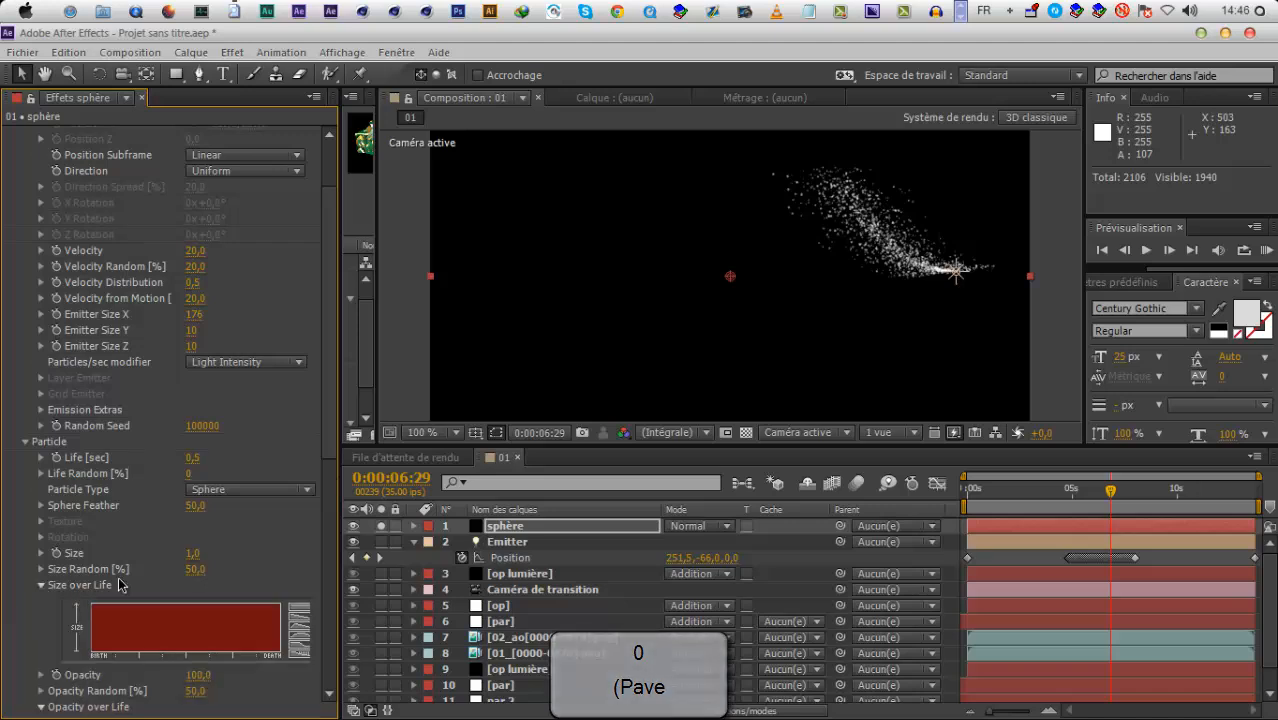
scroll(296, 541, down, 2)
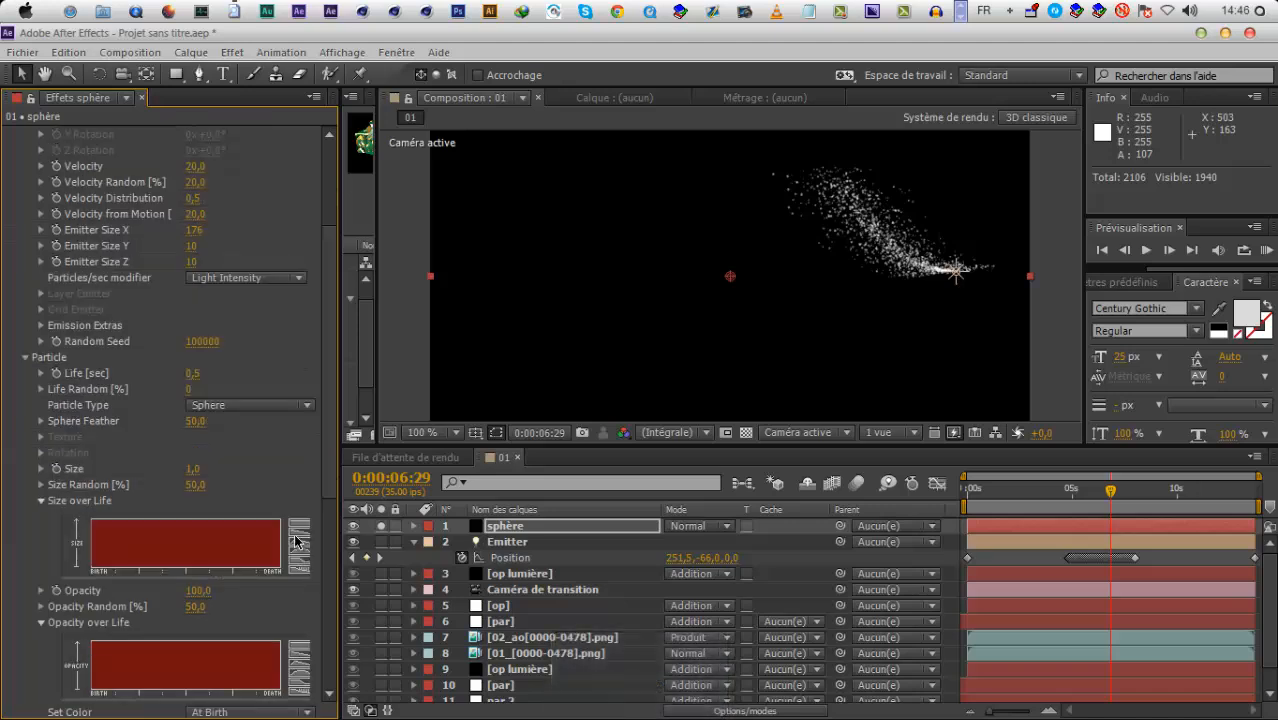
click(298, 655)
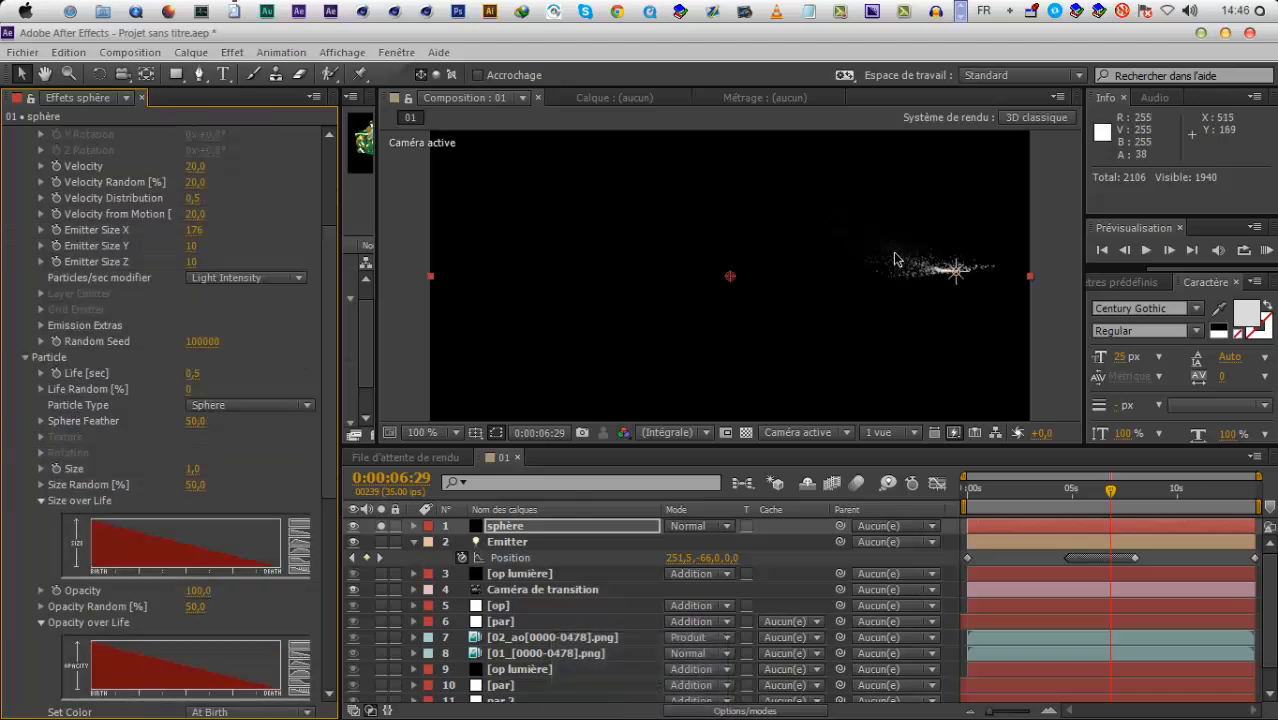
Extend the particle Life to 1.5 sec
click(192, 373)
text(1)
key(Return)
click(195, 373)
text(1.5)
key(Return)
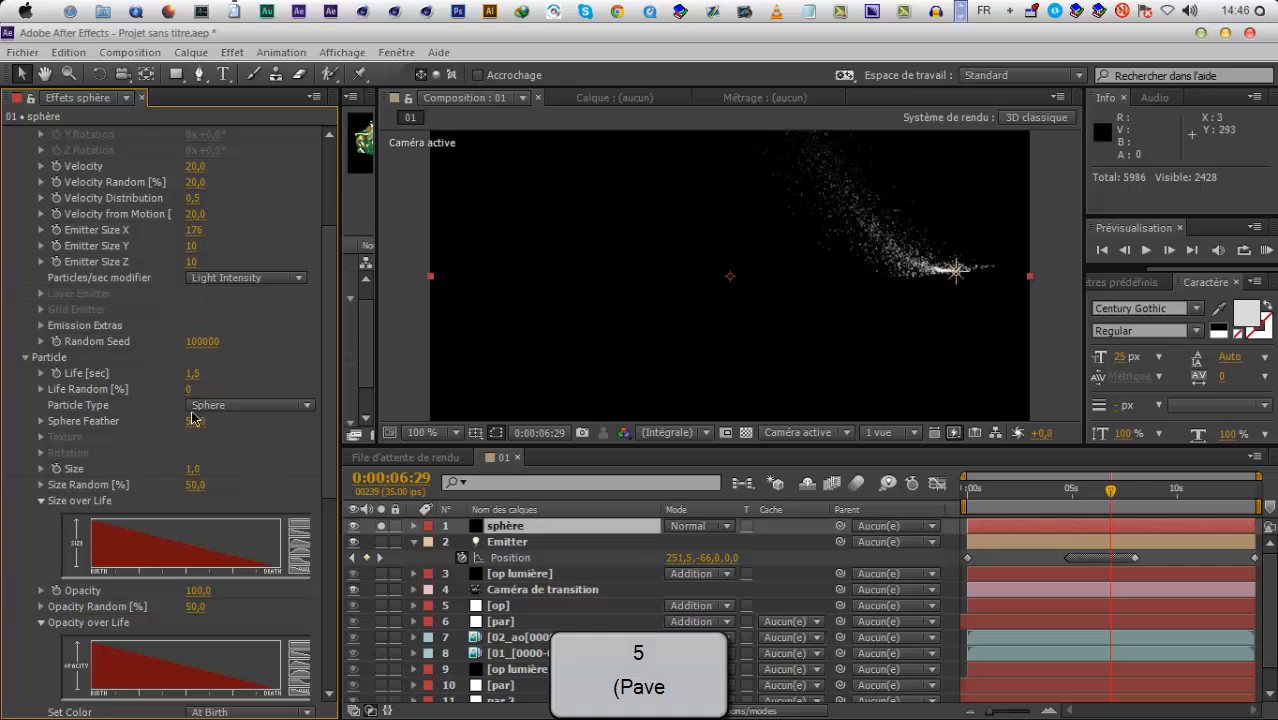
Raise the Air physics turbulence field's Affect Position to 246 and its Scale to 26
scroll(195, 418, down, 10)
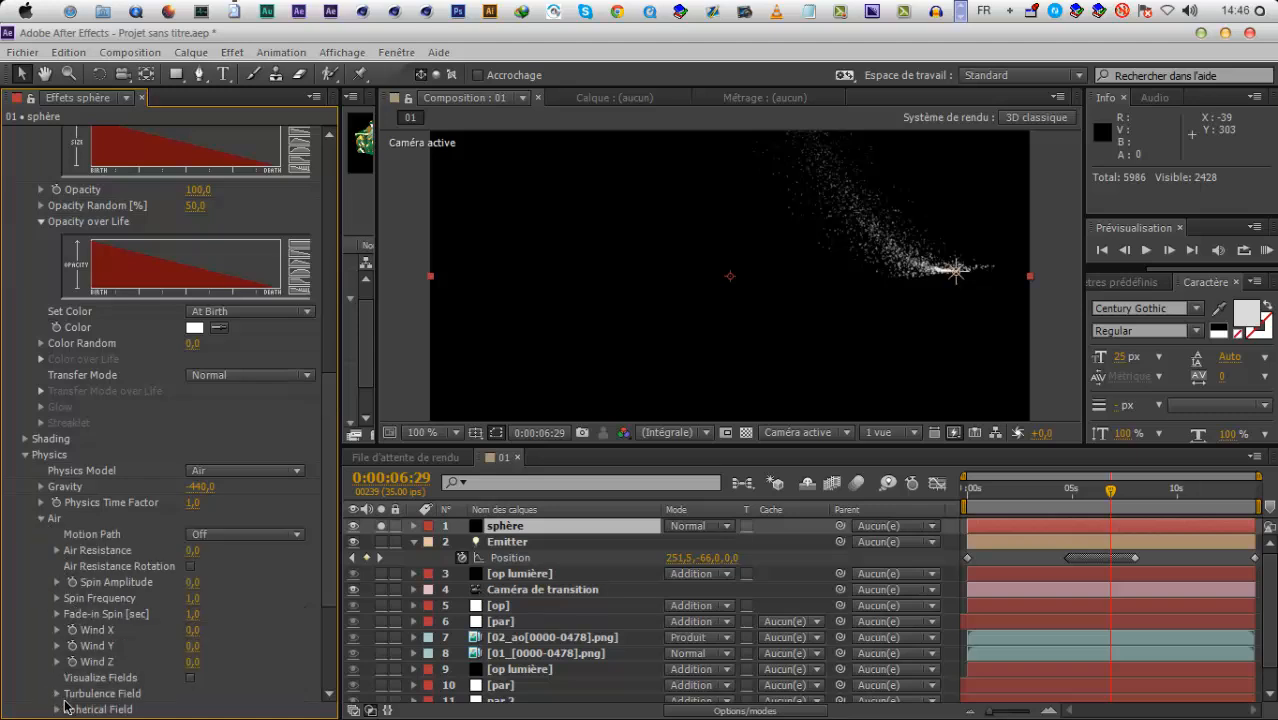
click(57, 693)
drag(193, 522, 255, 514)
scroll(198, 408, down, 5)
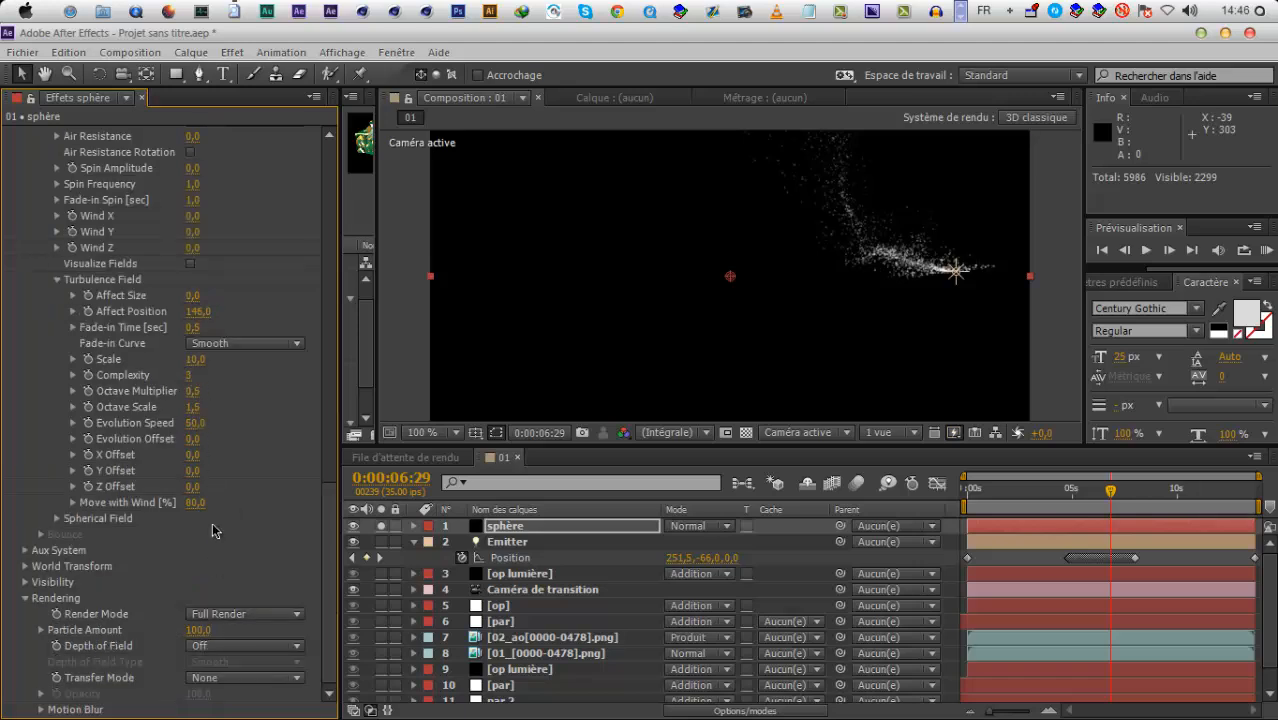
drag(201, 314, 288, 310)
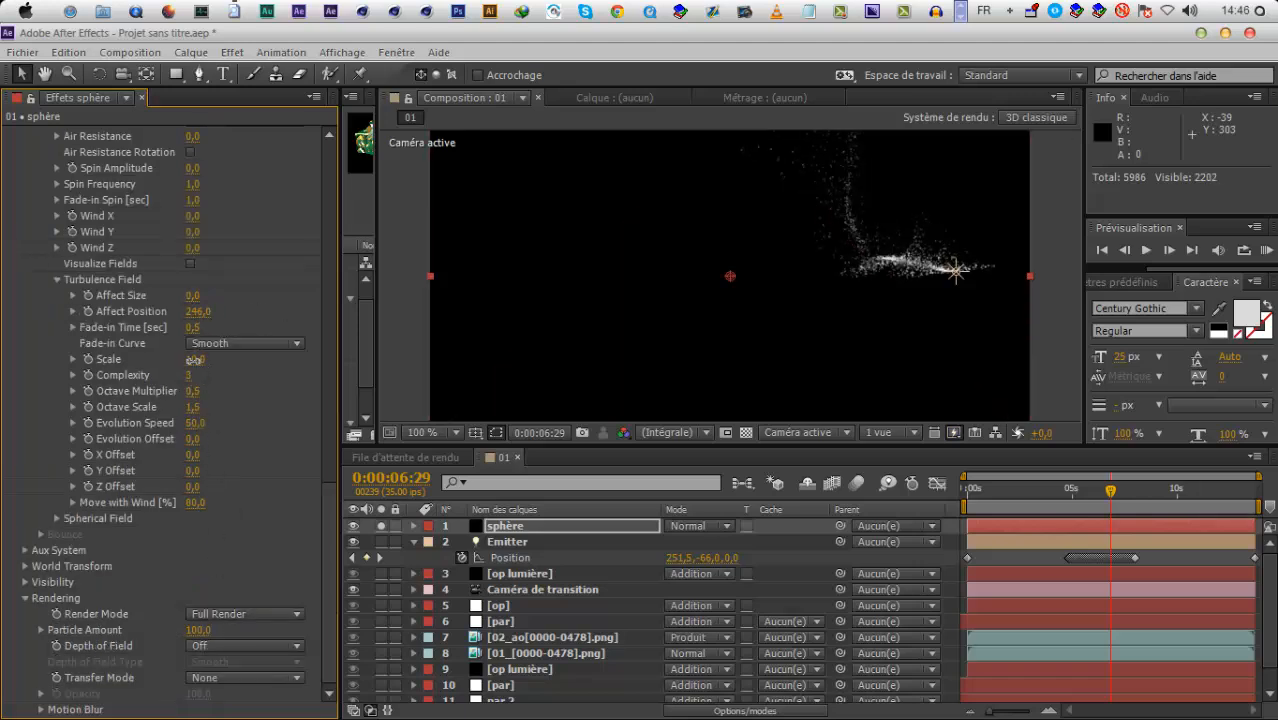
drag(181, 364, 193, 364)
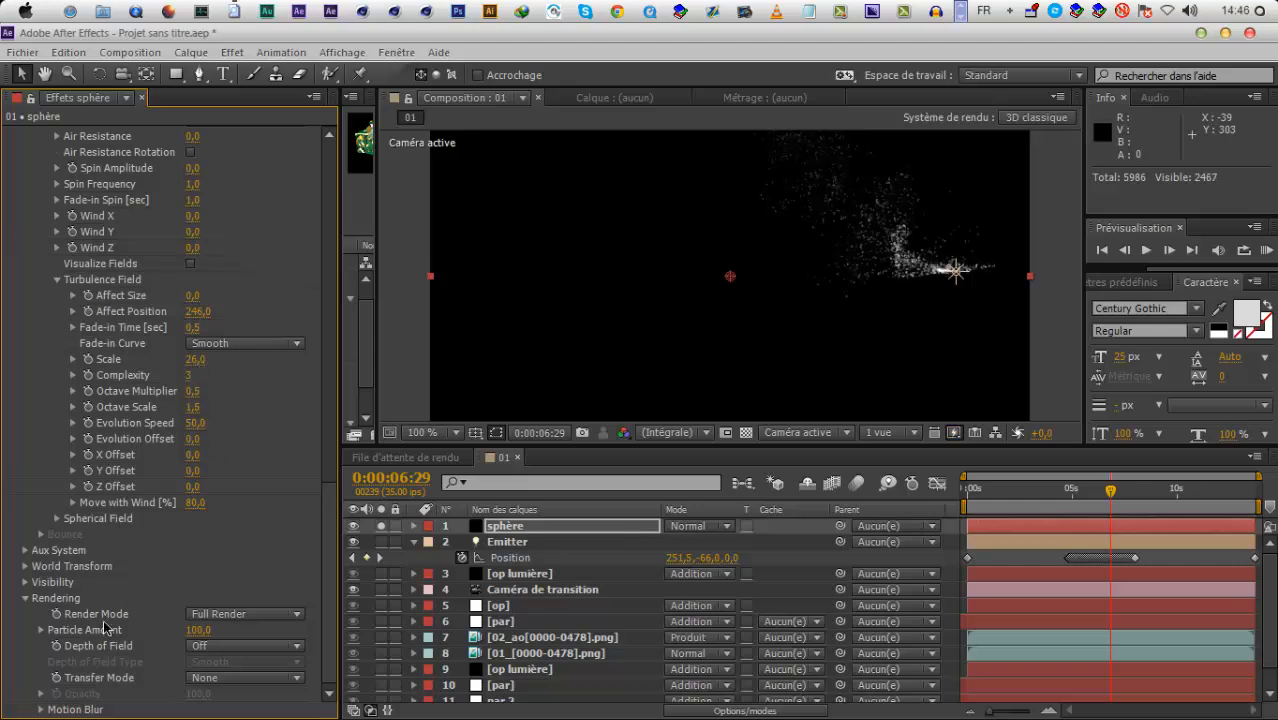
Turn on Motion Blur in Particular's Rendering settings
click(41, 709)
scroll(120, 600, down, 3)
click(245, 597)
click(228, 657)
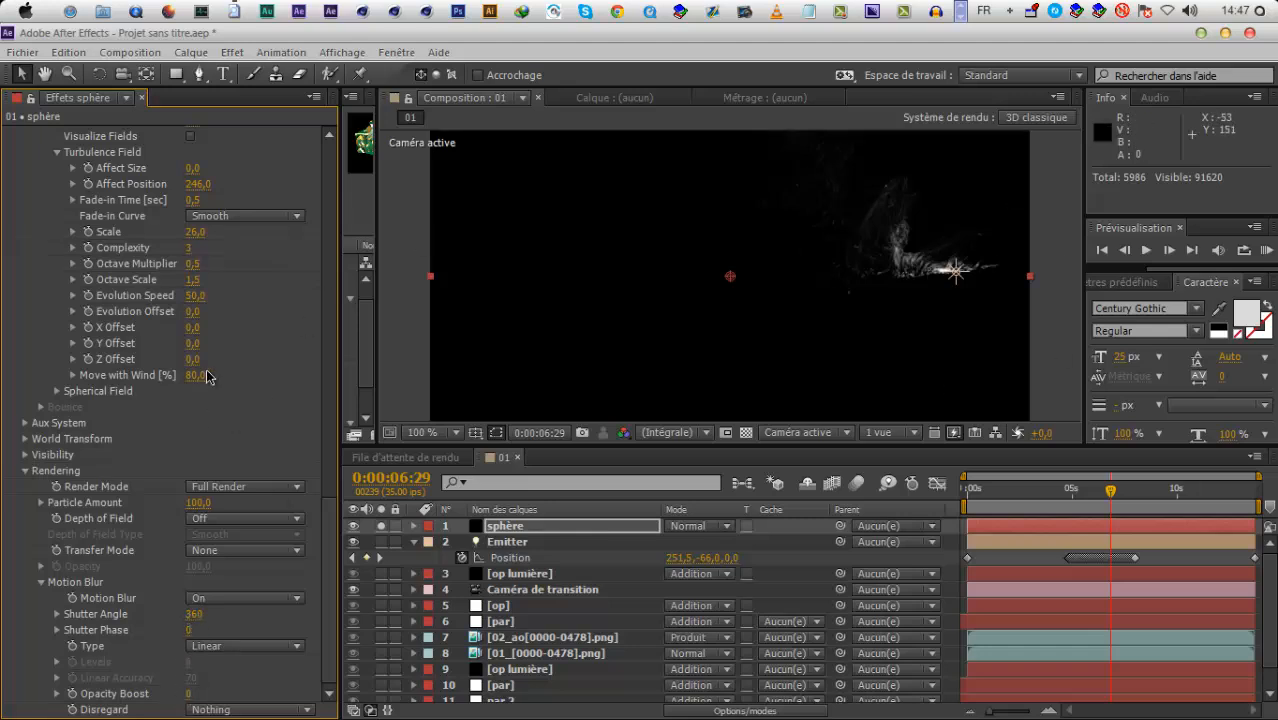
Reduce the turbulence field's Scale to 8
scroll(200, 400, up, 5)
drag(183, 405, 176, 405)
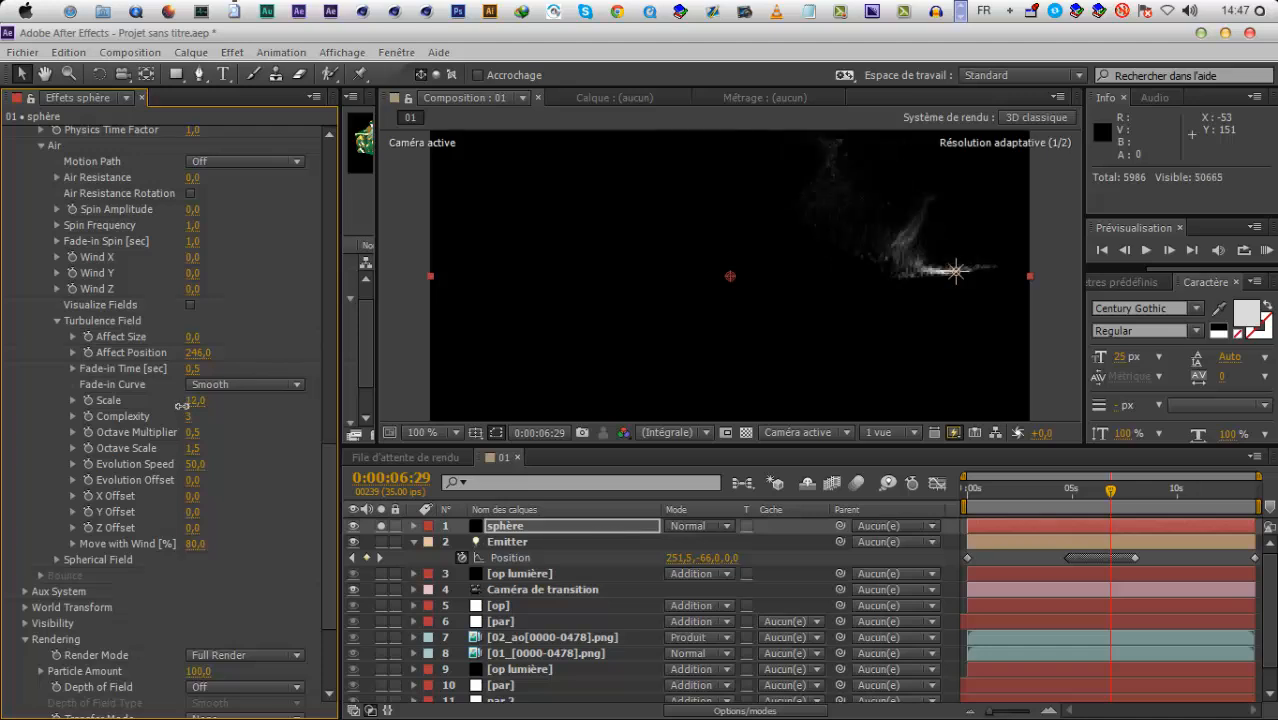
click(197, 400)
text(8)
click(252, 460)
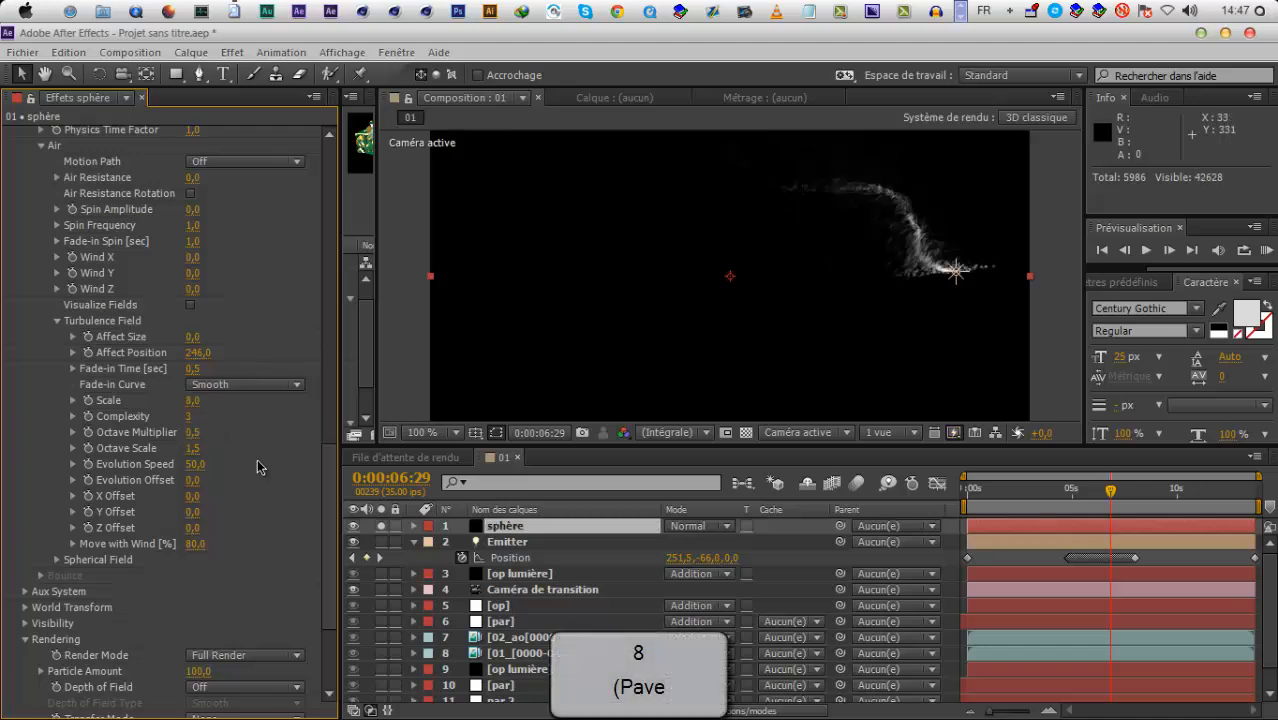
Set the turbulence field's Affect Position to 200 and its Evolution Speed to 20
drag(197, 357, 48, 366)
drag(197, 352, 318, 428)
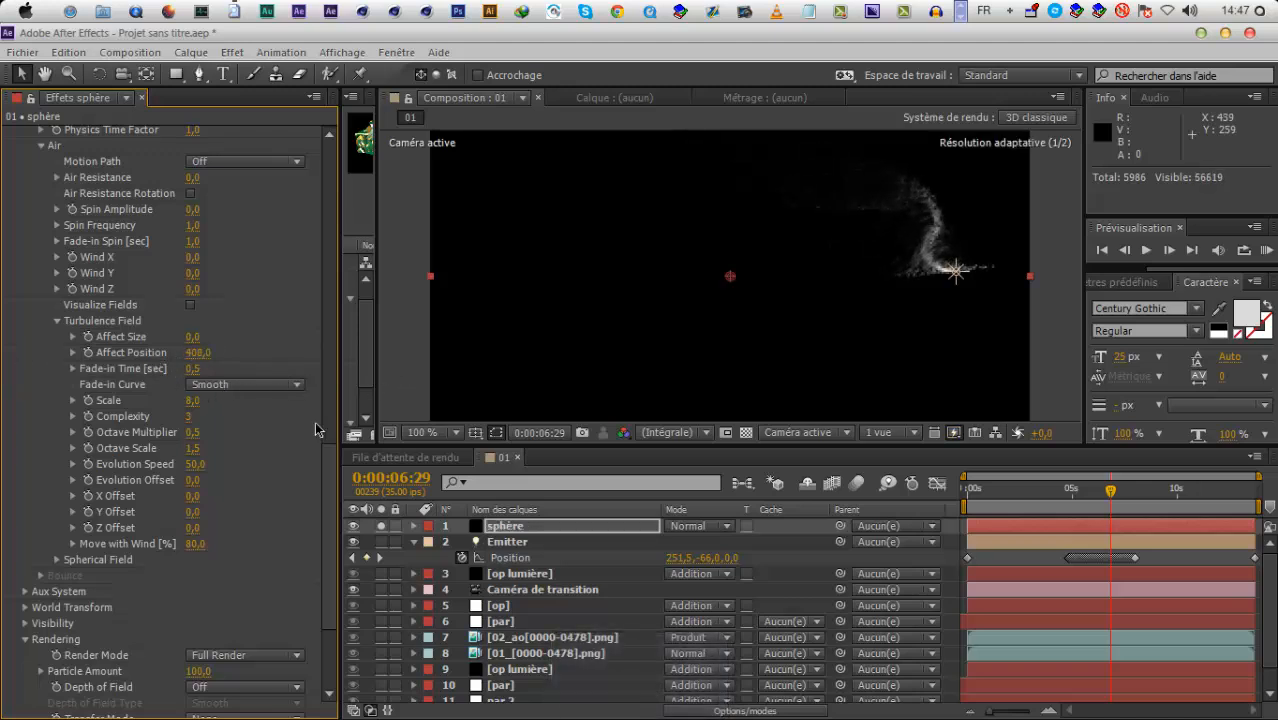
click(198, 352)
text(10200)
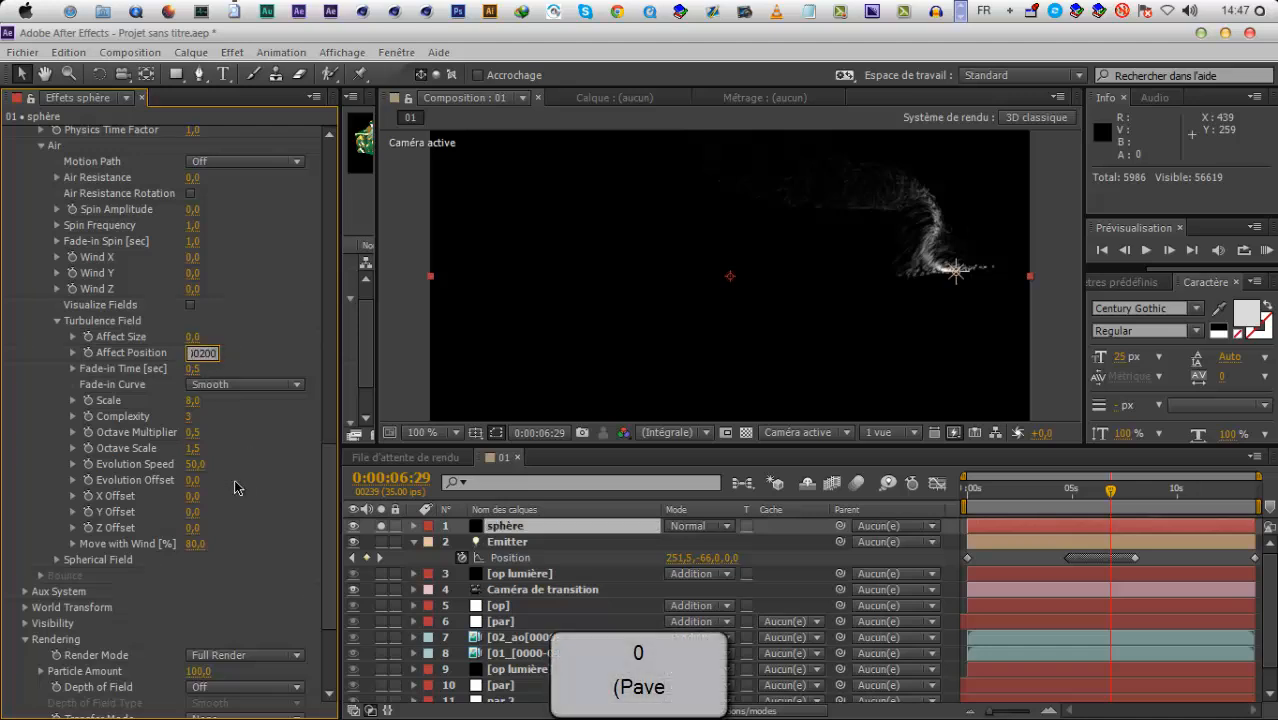
key(Return)
click(195, 464)
text(20)
key(Return)
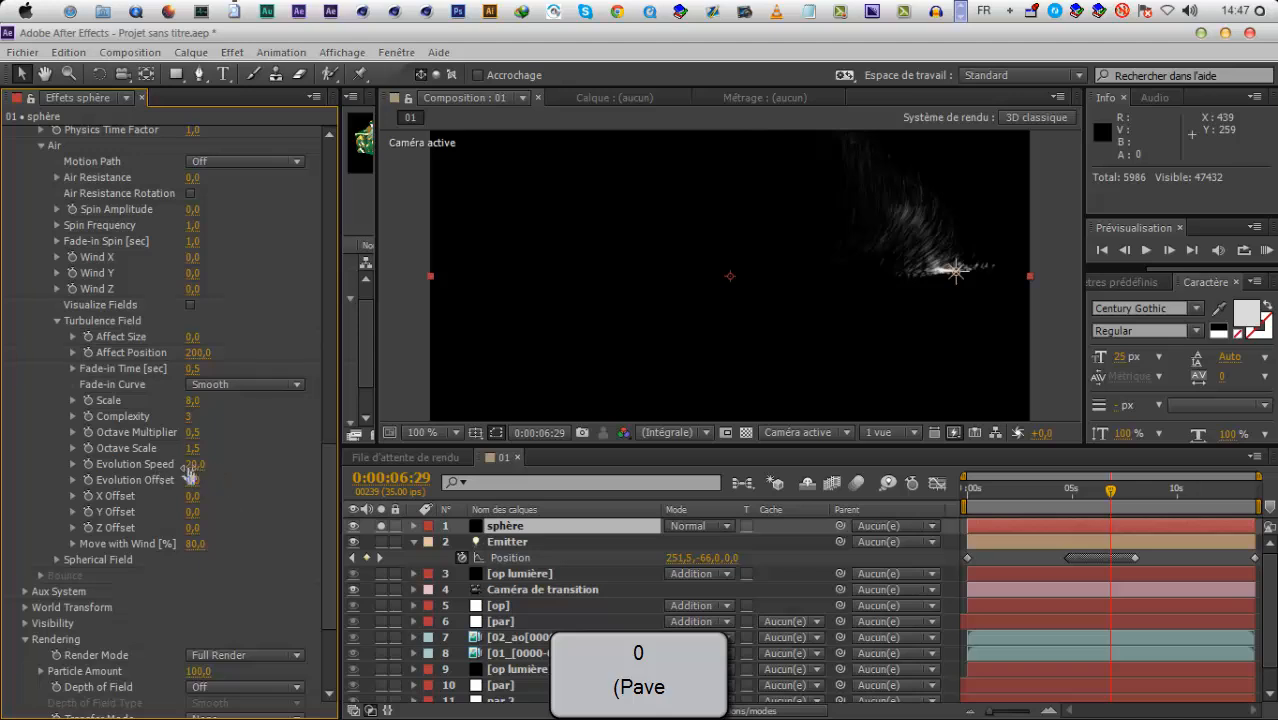
Check the particles at other times, leave the playhead at 0:00:06:24, and duplicate the sphère layer
mouse_move(1114, 510)
mouse_down()
mouse_move(1090, 512)
mouse_move(1101, 510)
mouse_up()
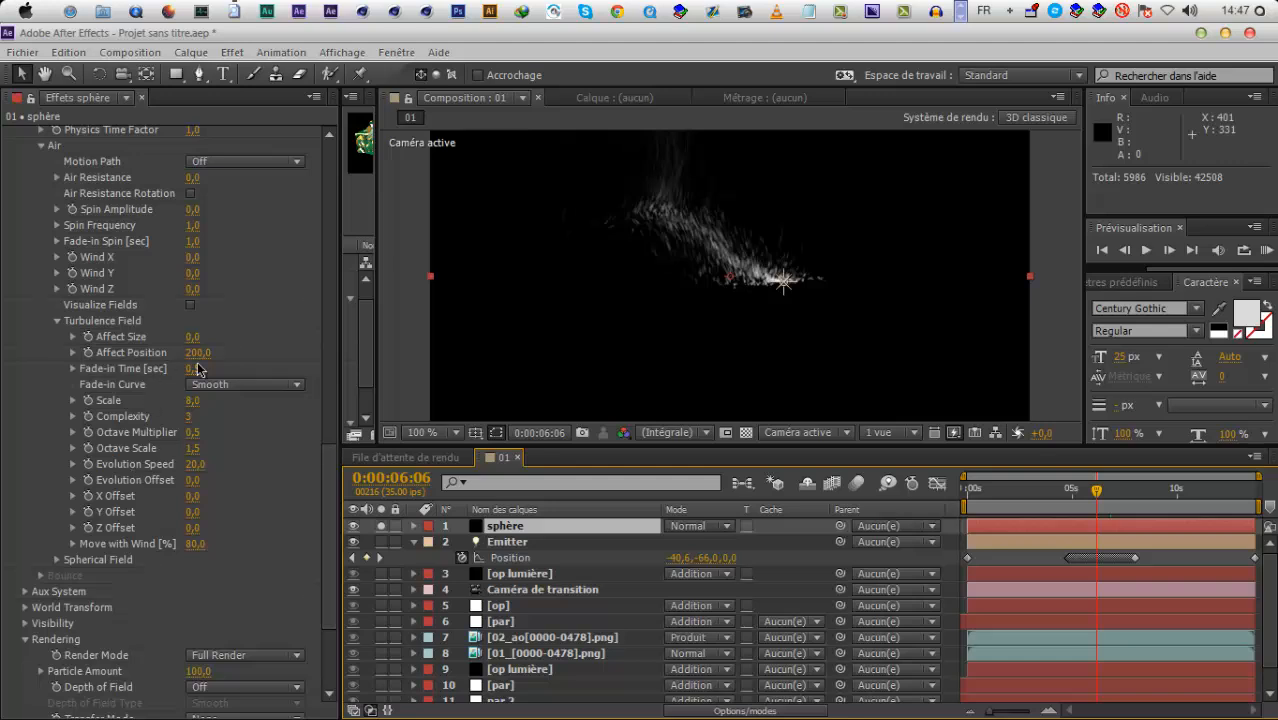
drag(1088, 508, 1108, 510)
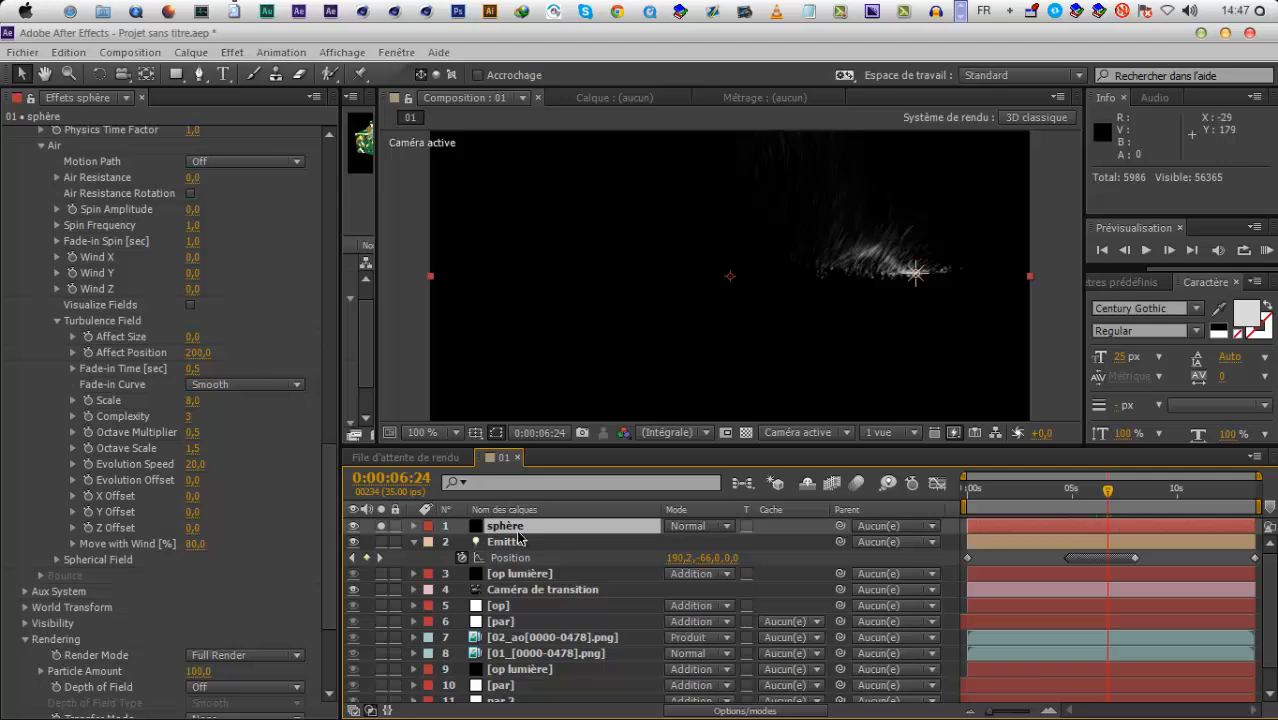
key(ctrl+d)
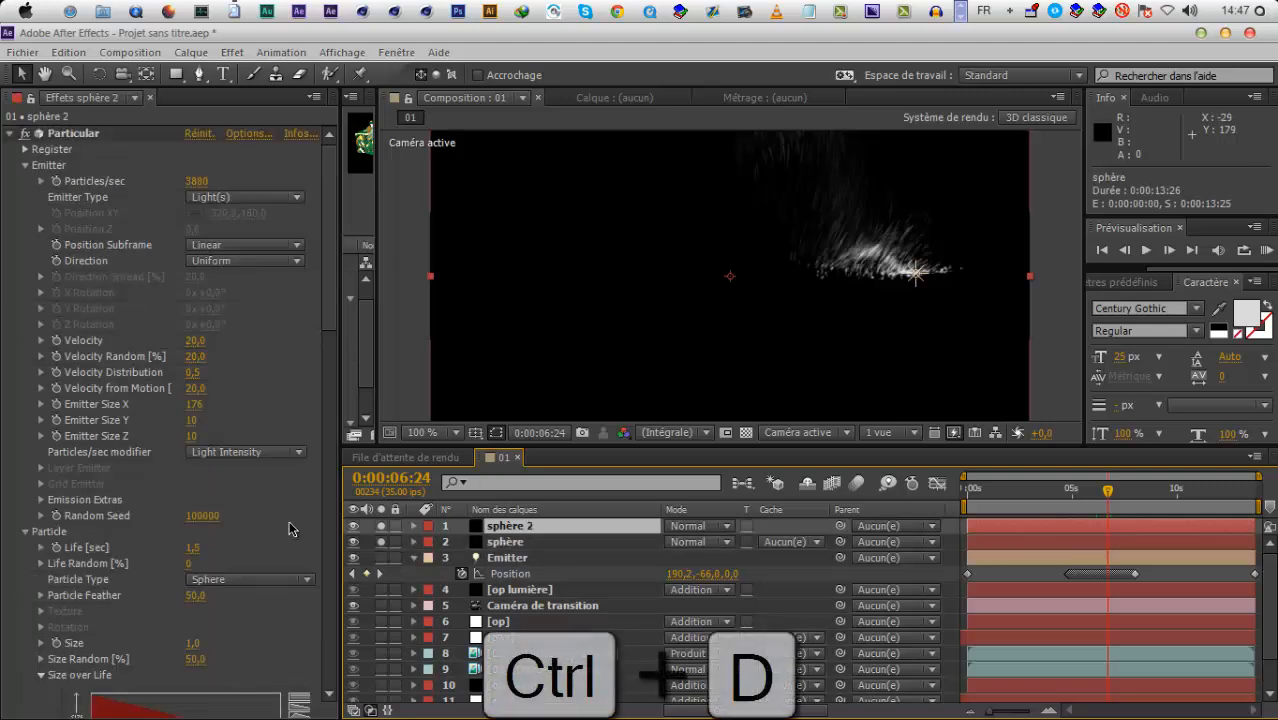
On sphère 2, set Particular's Random Seed to 103460 and the turbulence field's Affect Position to 0
scroll(205, 446, down, 5)
scroll(208, 440, up, 5)
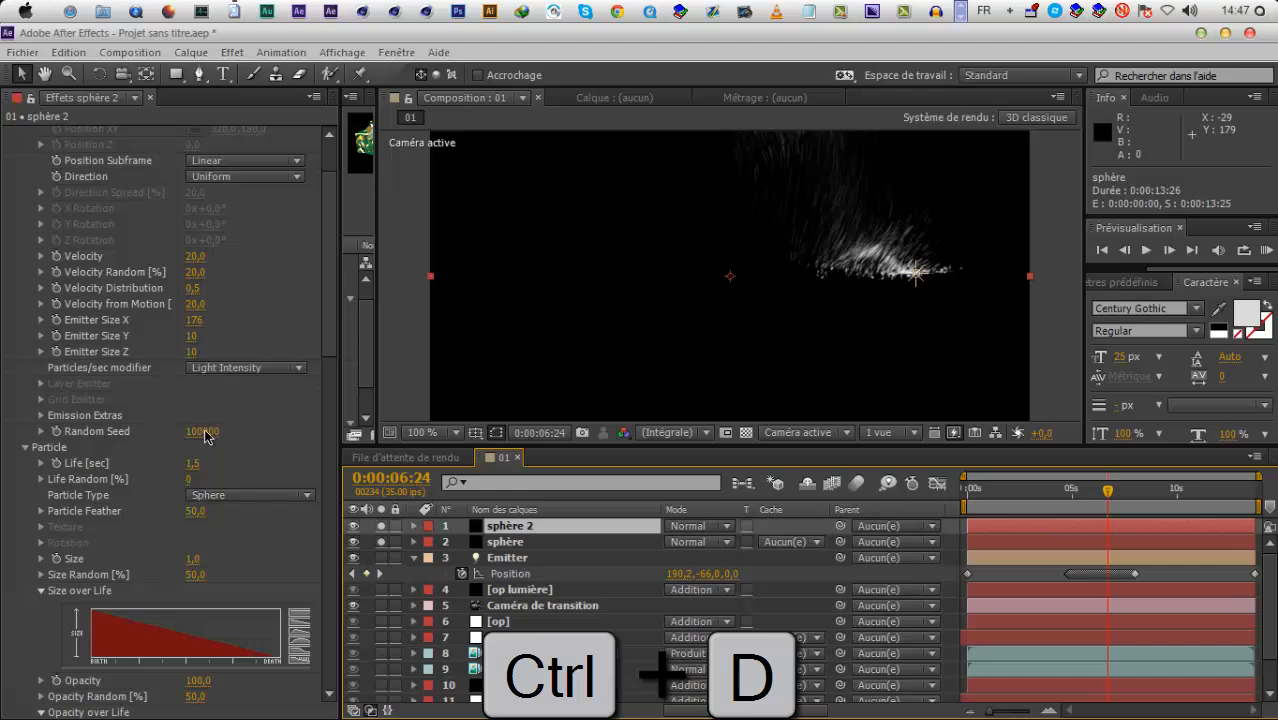
scroll(203, 563, down, 7)
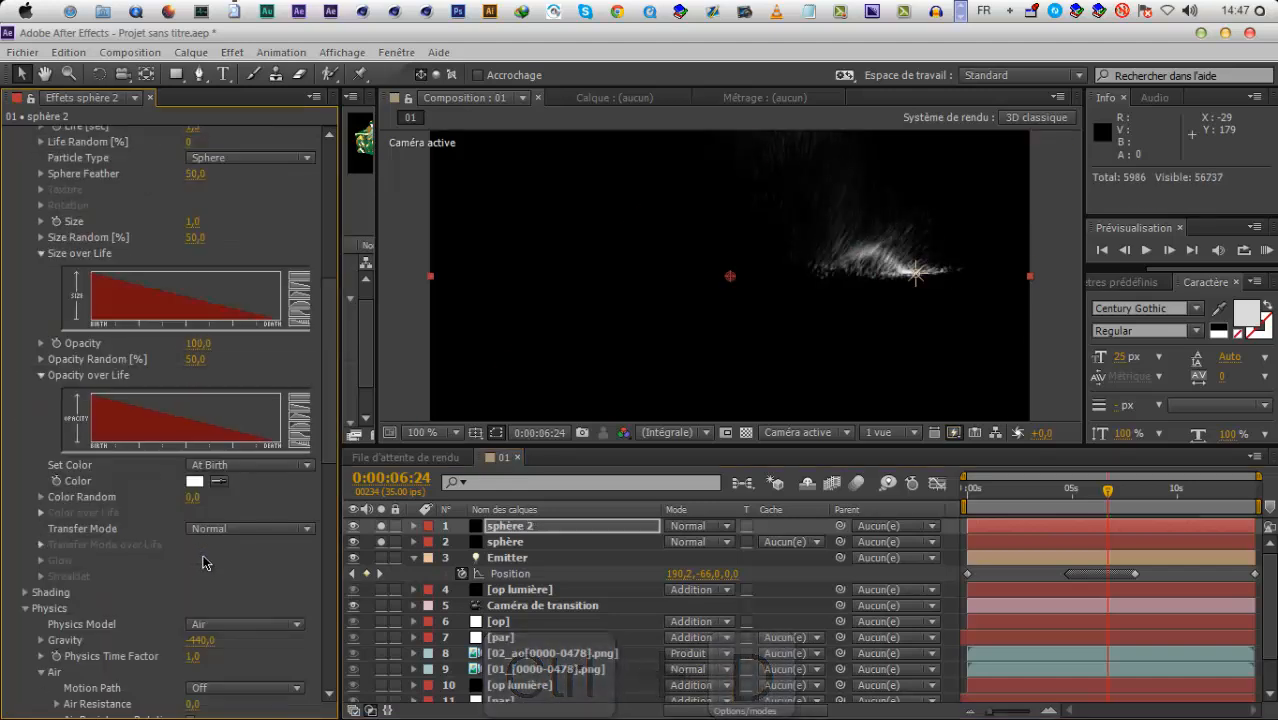
scroll(219, 563, down, 5)
click(197, 626)
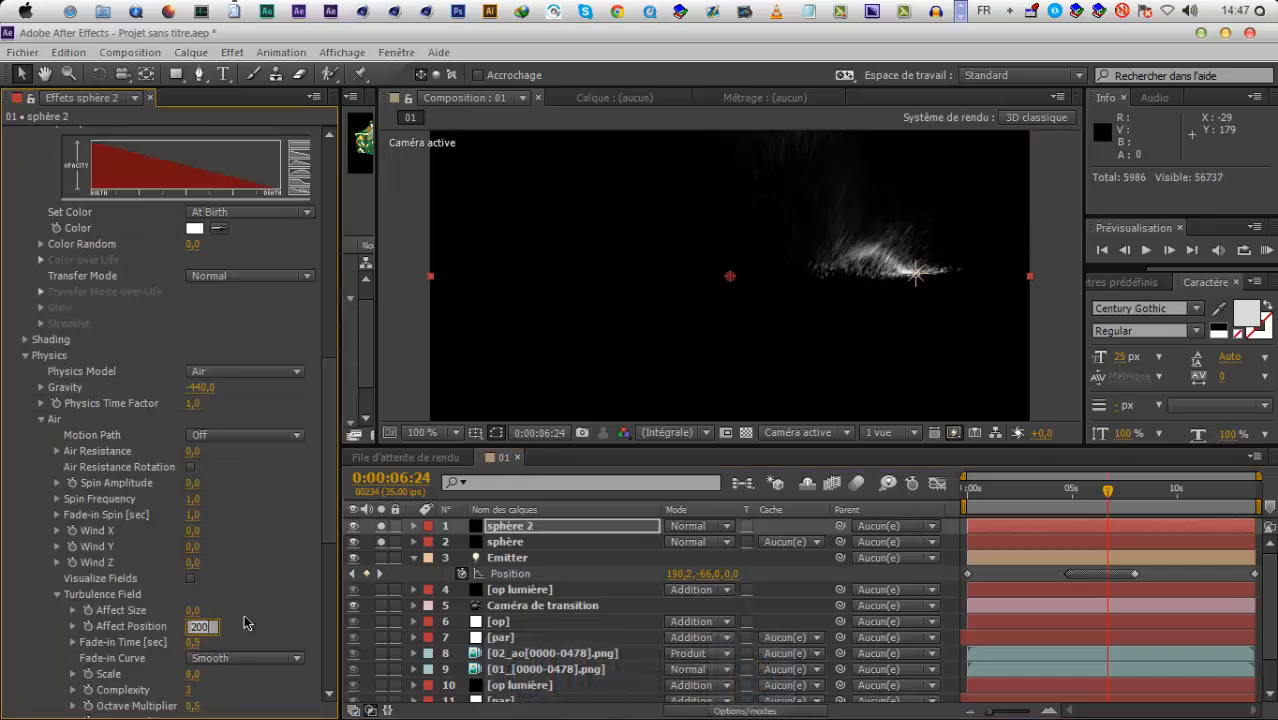
text(0)
key(Return)
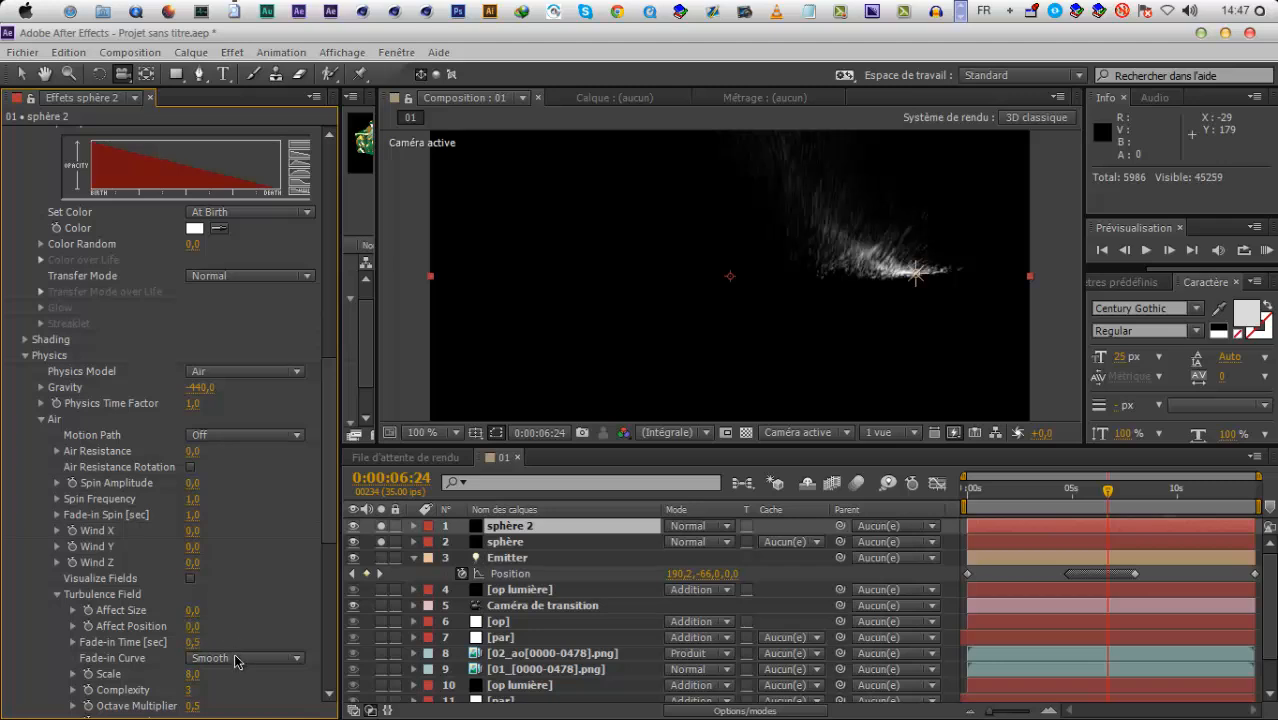
click(222, 676)
text(0)
key(Return)
Set sphère 2's Gravity to -1160 and its Emitter Size to 222 in X, 96 in Y and 92 in Z
scroll(212, 601, up, 5)
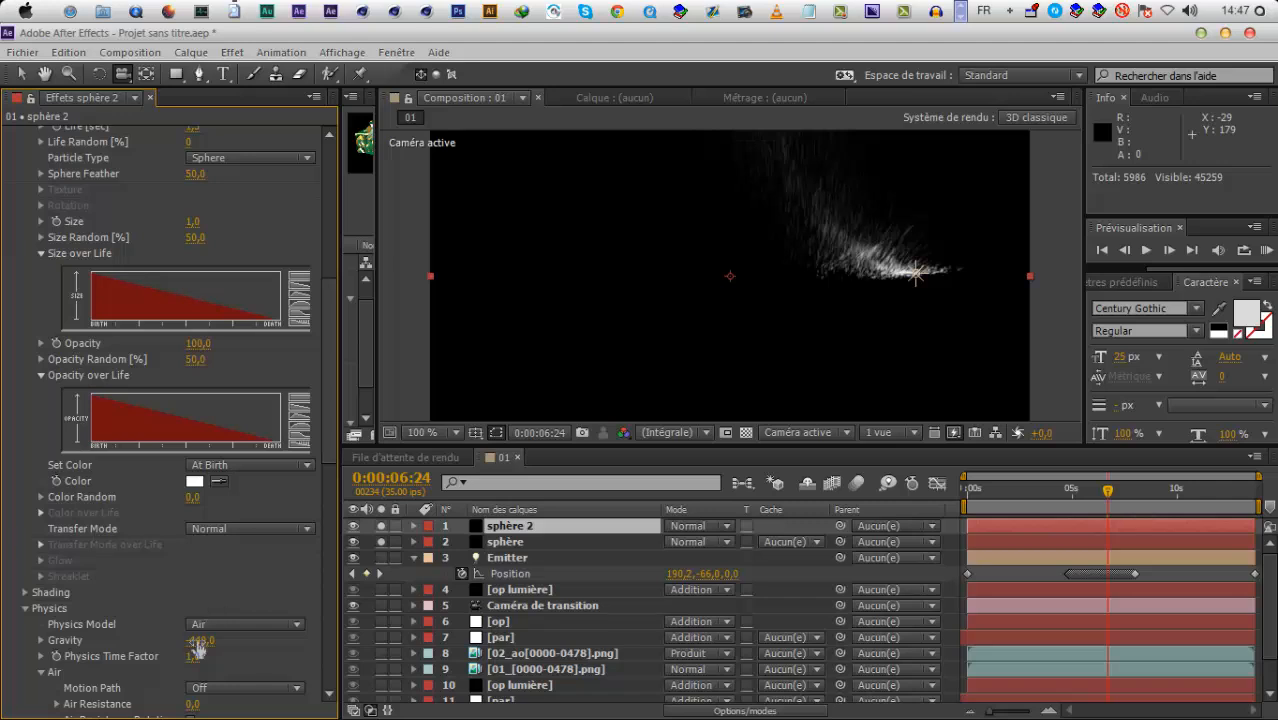
drag(197, 648, 200, 647)
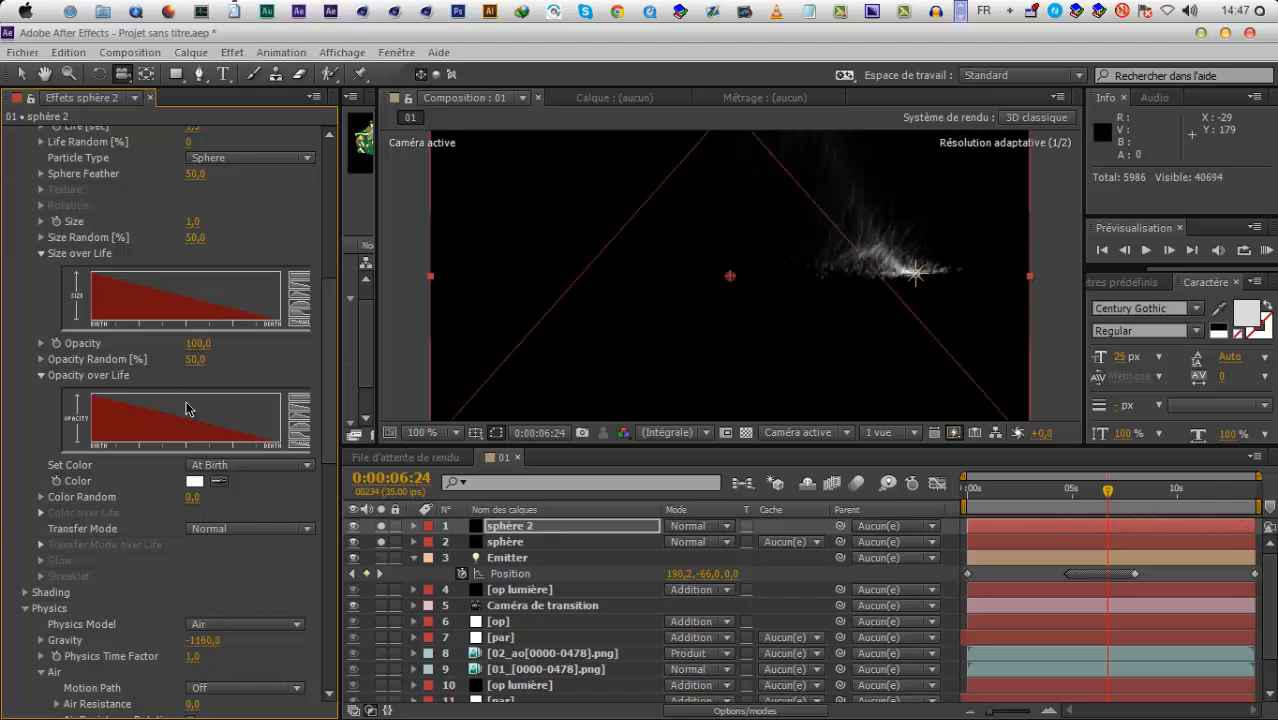
scroll(190, 406, up, 8)
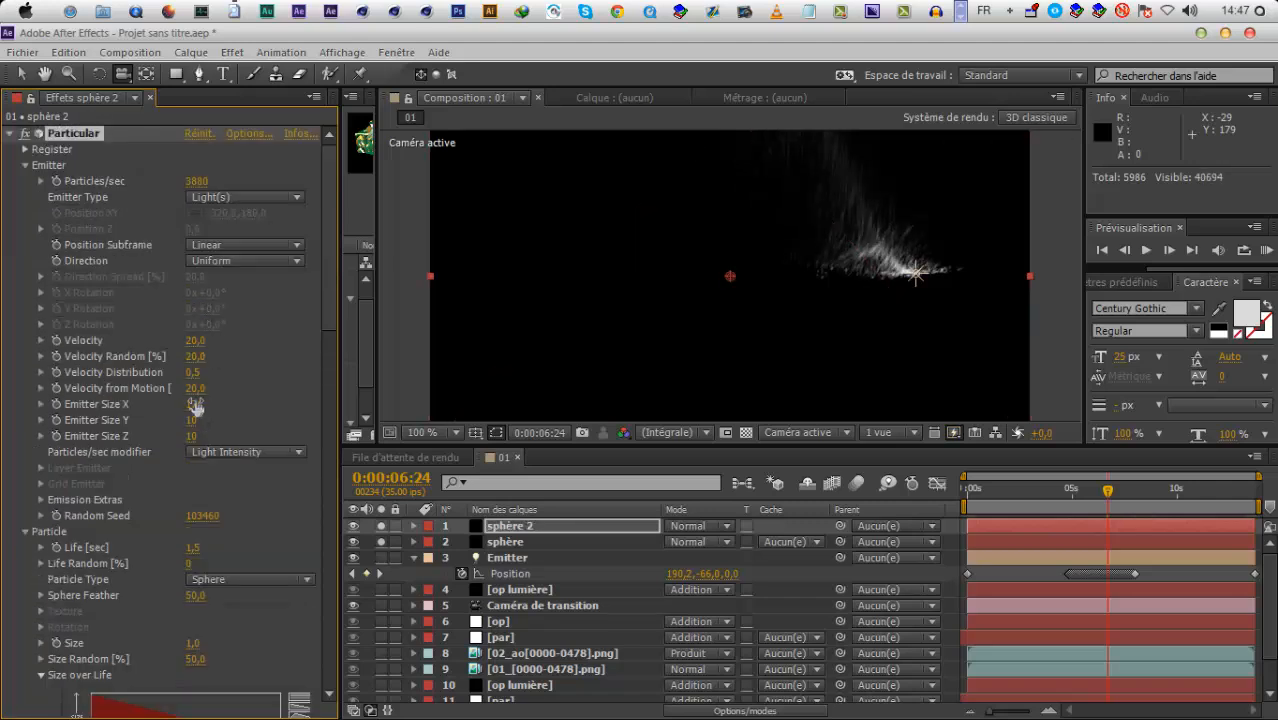
drag(192, 420, 248, 422)
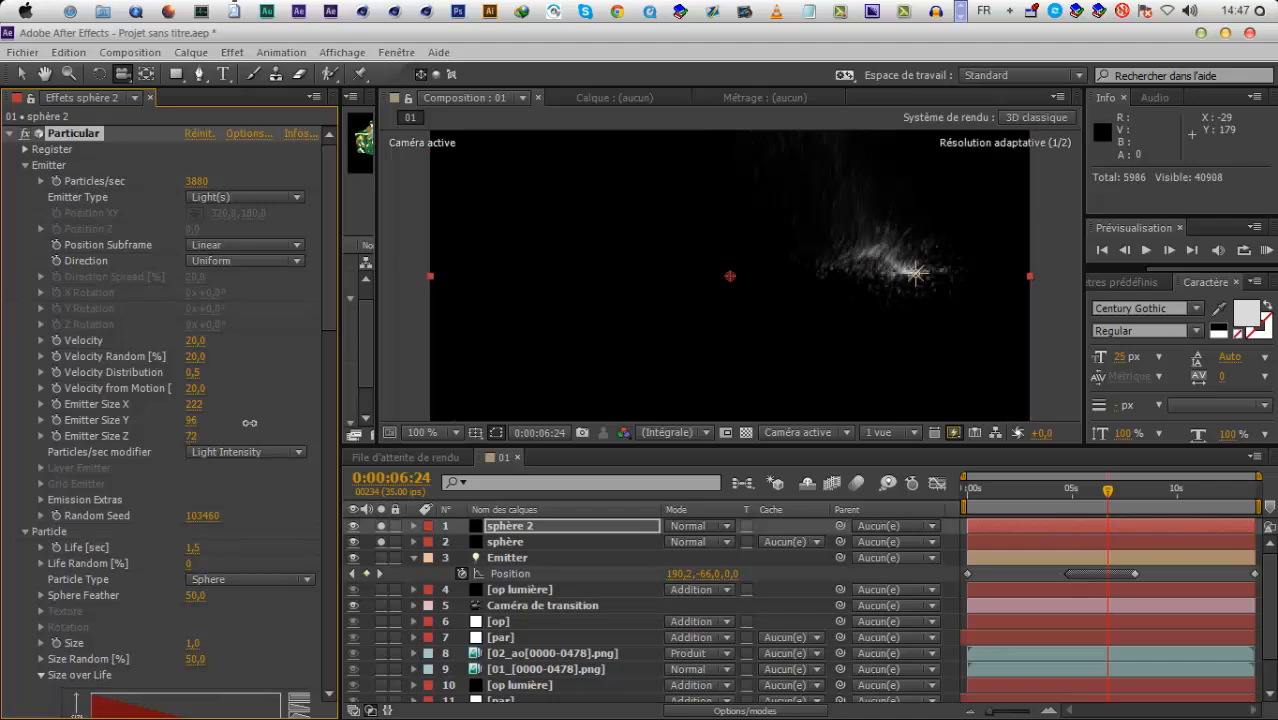
On the sphère layer, set Emitter Size Y to 114 and Z to 74, and set Color Random to 100
click(505, 541)
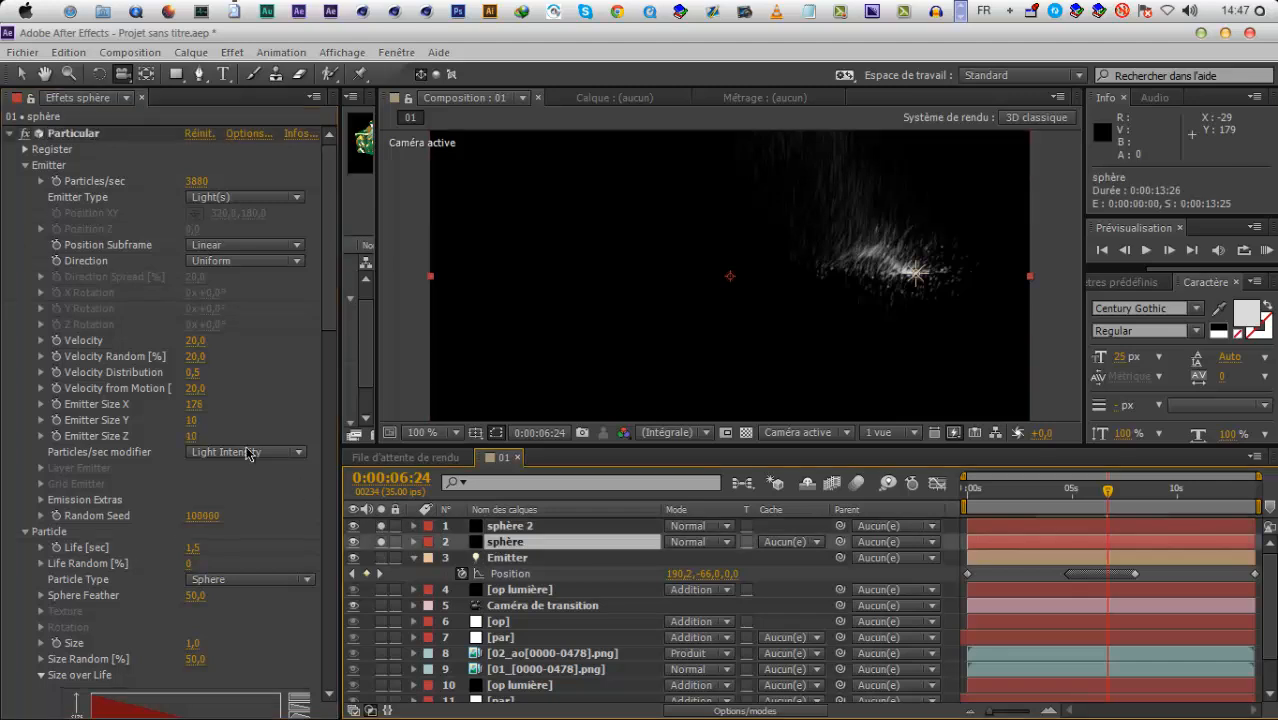
drag(194, 424, 262, 424)
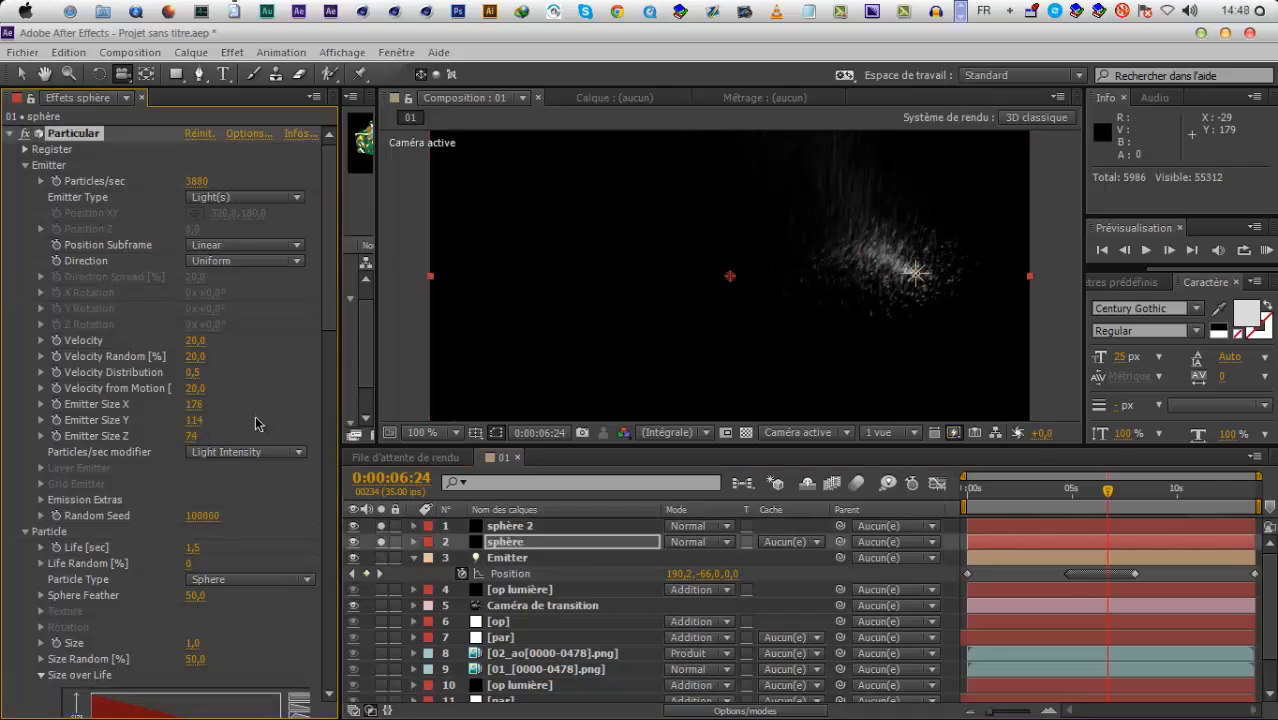
scroll(200, 450, down, 10)
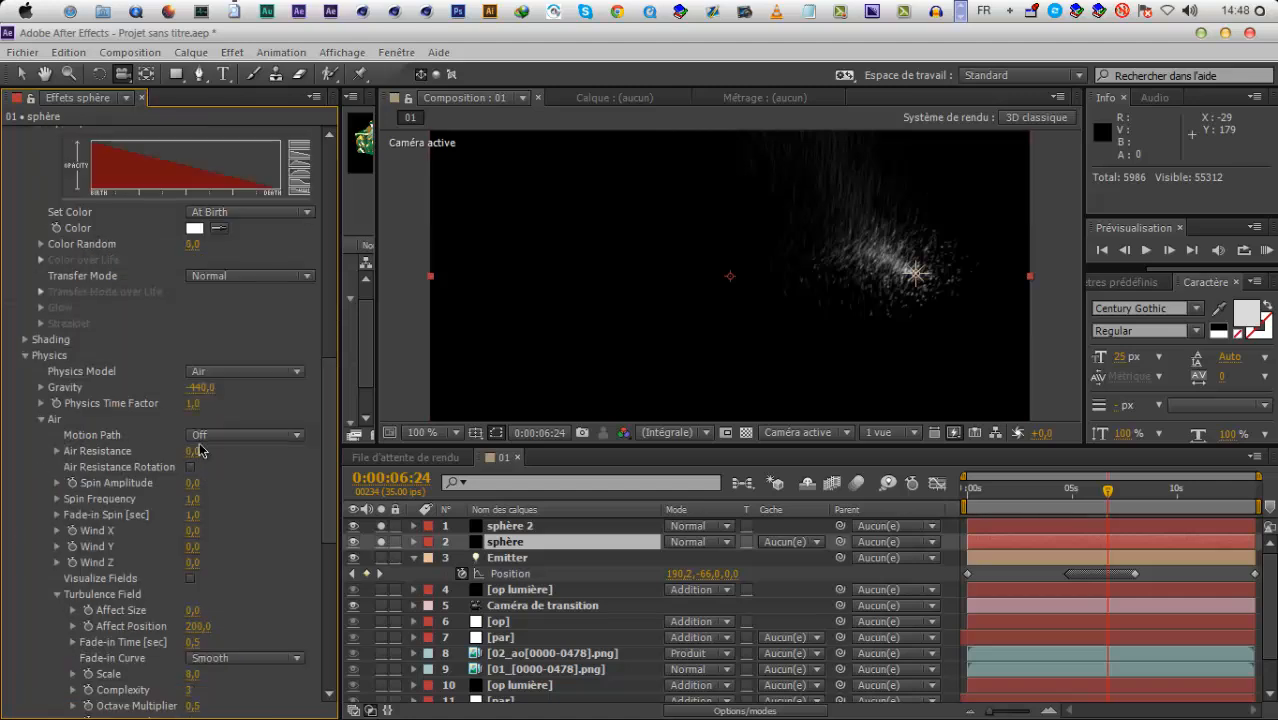
drag(207, 236, 502, 265)
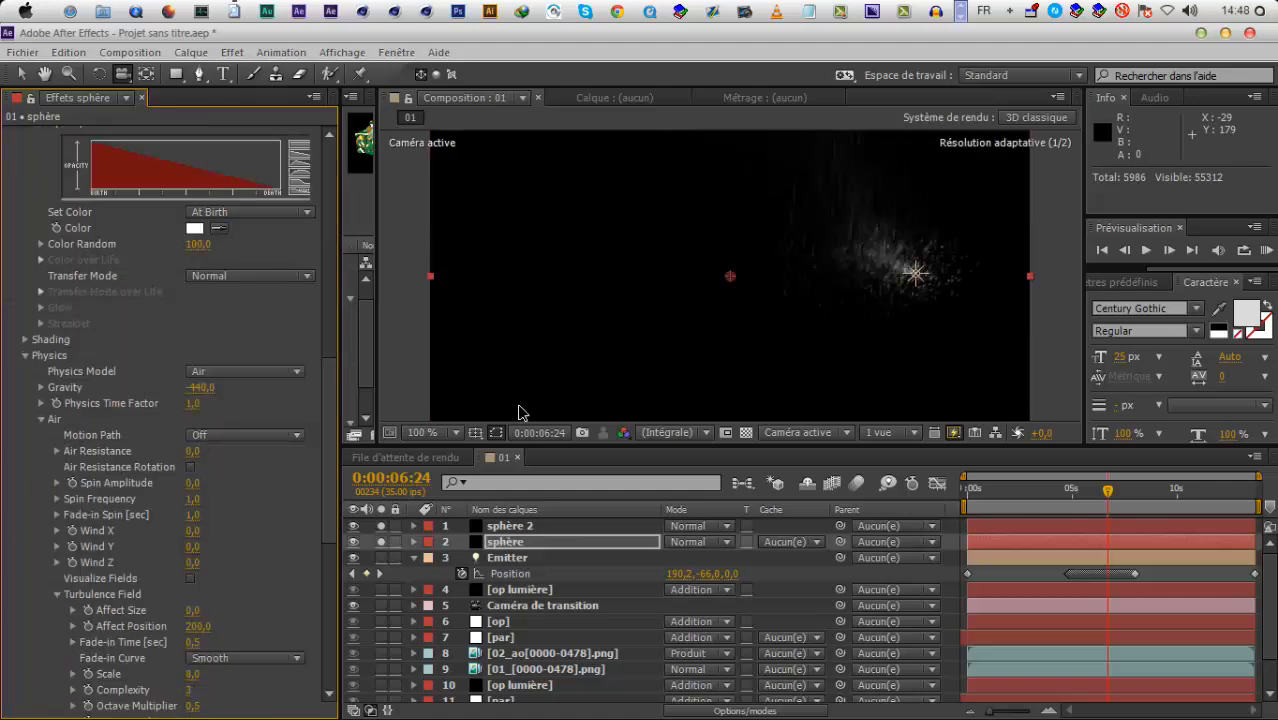
Sample the logo's green, #288B4F, as the particle colour of the sphère 2 layer
click(508, 527)
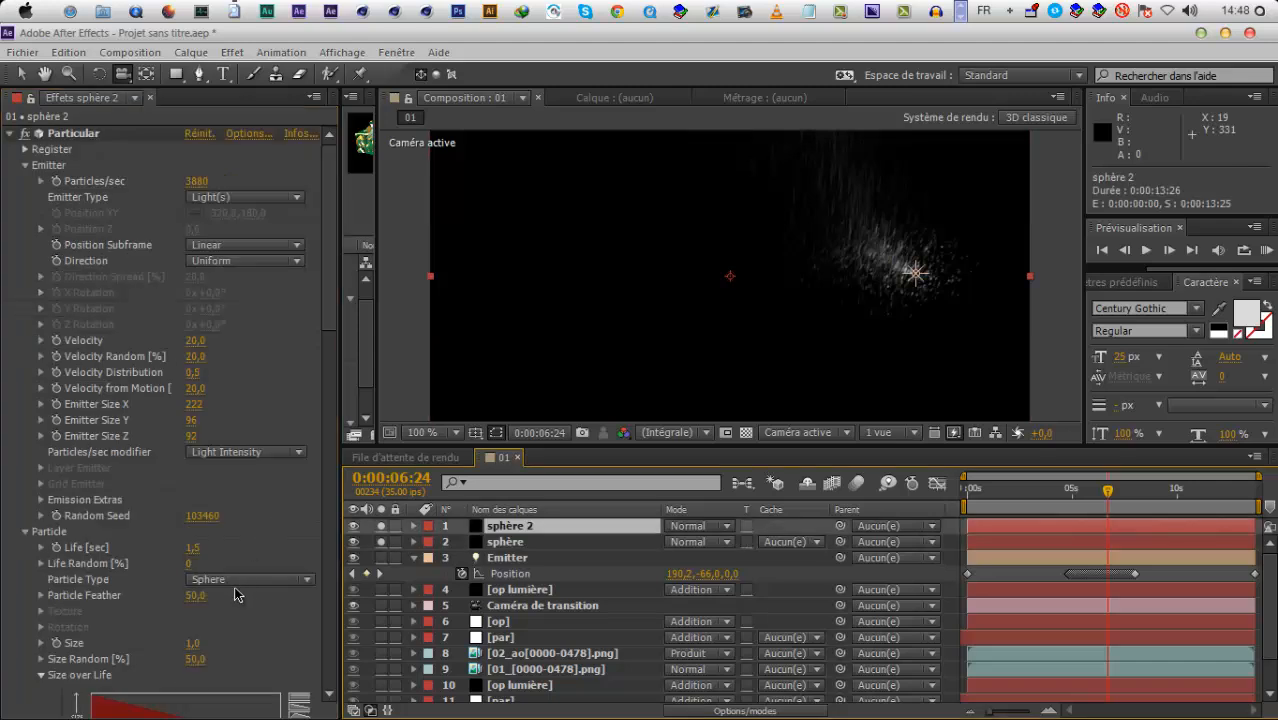
scroll(225, 560, down, 8)
click(194, 400)
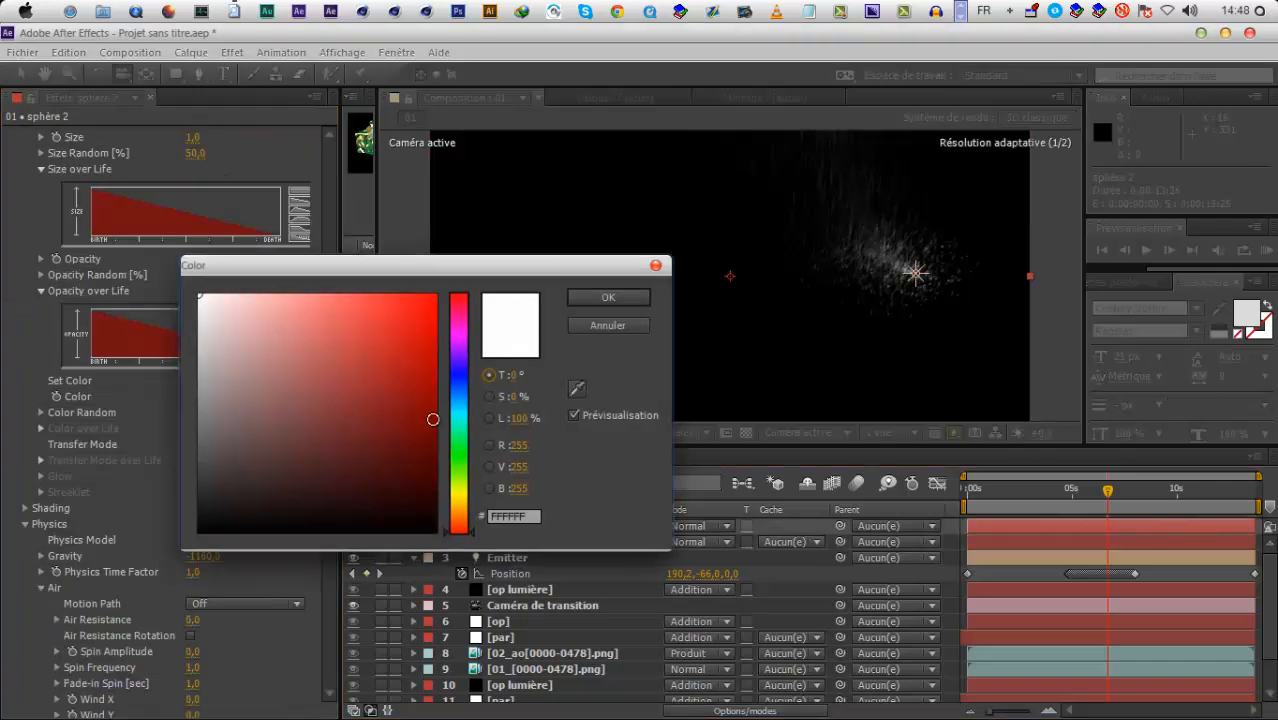
click(460, 466)
click(259, 326)
click(581, 390)
click(369, 147)
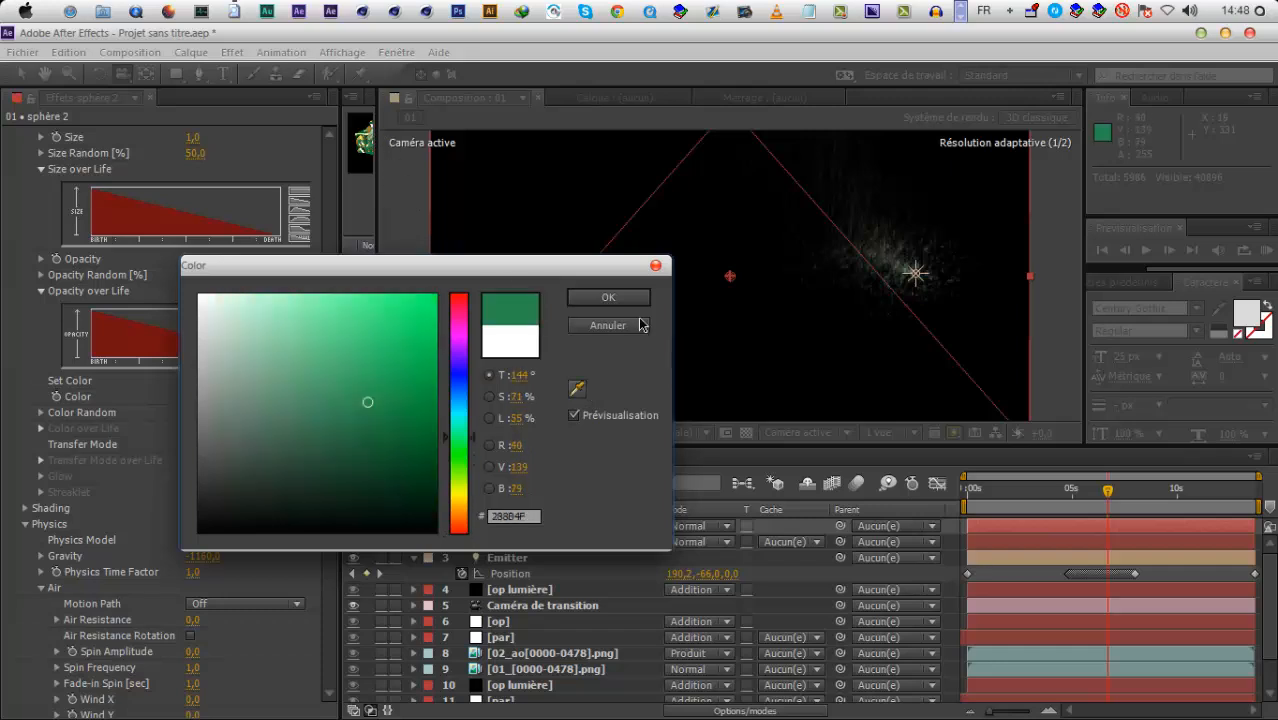
click(622, 301)
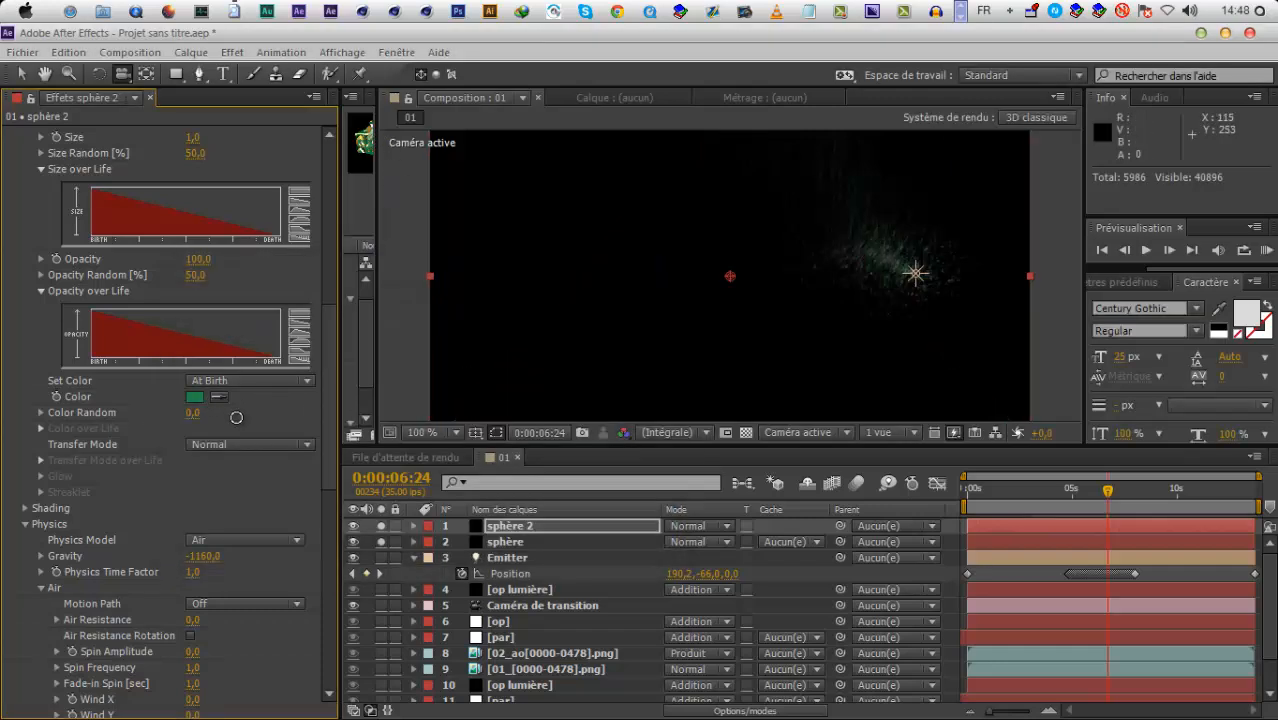
Lighten sphère 2's particle colour to a paler shade of the same green
click(194, 396)
click(312, 352)
click(585, 294)
Set sphère 2's particle Transfer Mode to Add and its layer blending mode to Addition
click(250, 446)
click(251, 489)
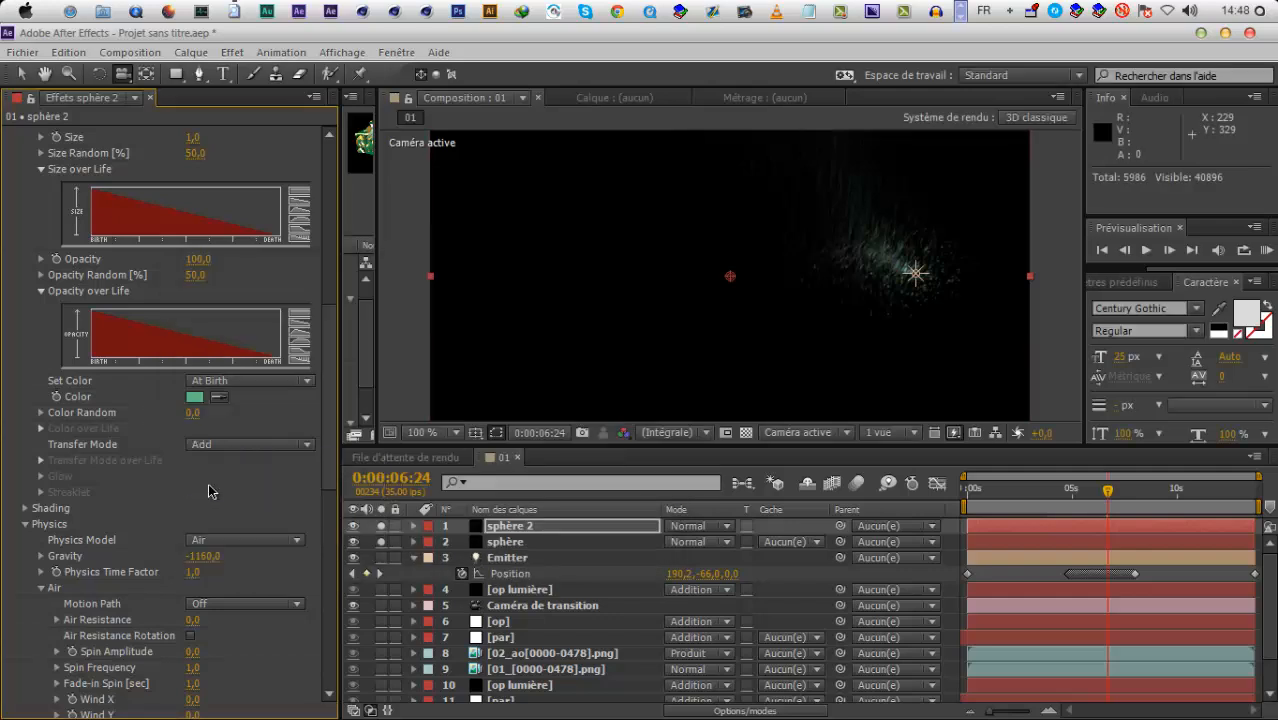
click(688, 527)
click(742, 385)
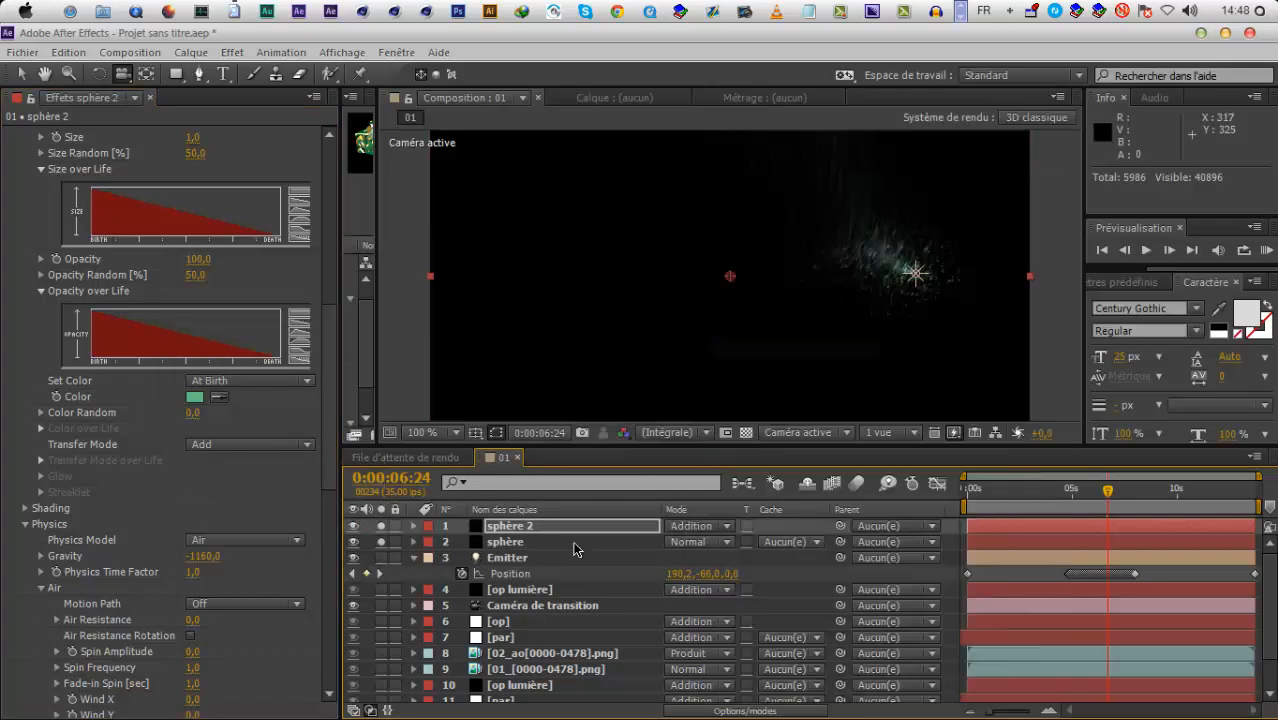
Set the sphère layer's particle Transfer Mode to Add and its layer blending mode to Addition
click(576, 545)
scroll(257, 575, down, 5)
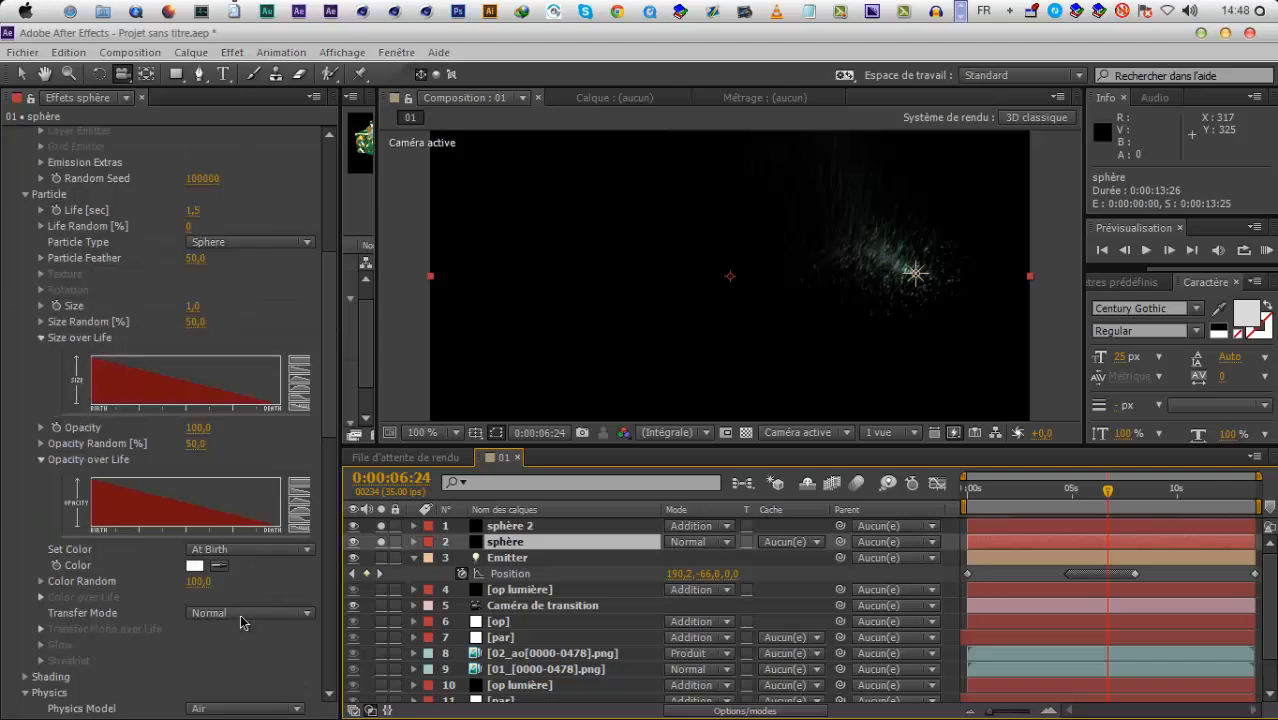
click(240, 613)
click(222, 505)
click(725, 541)
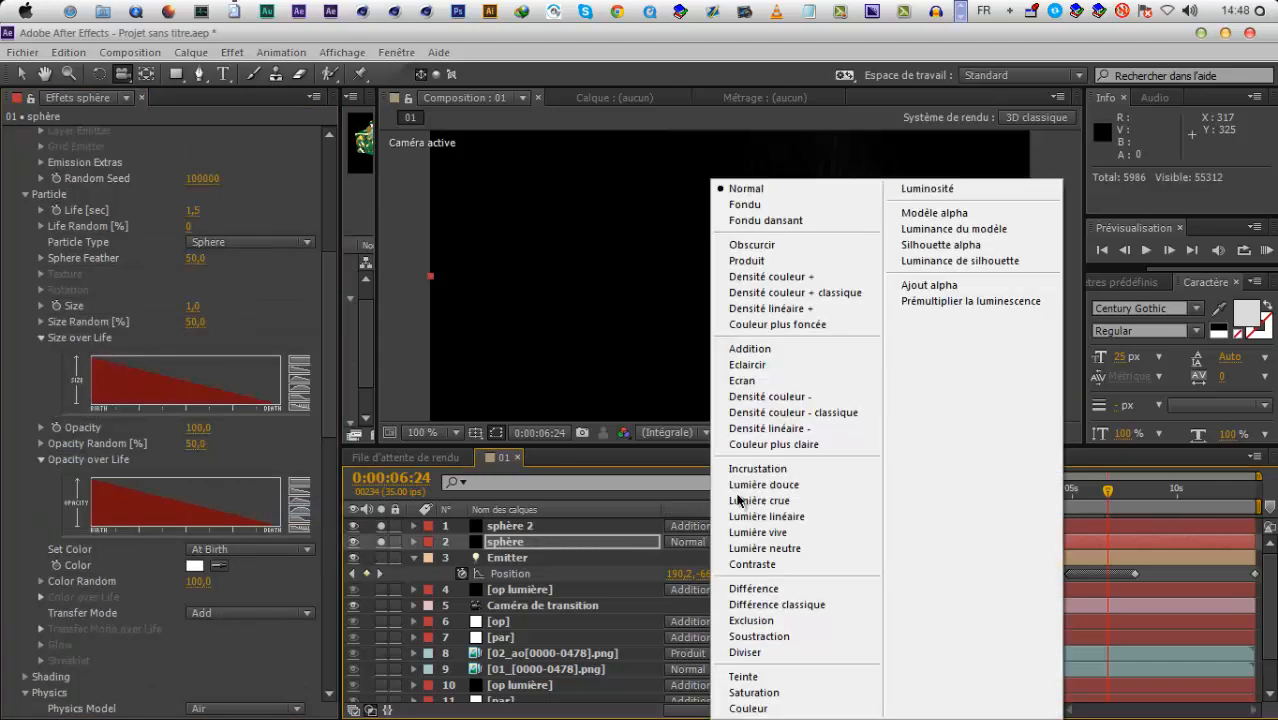
click(750, 349)
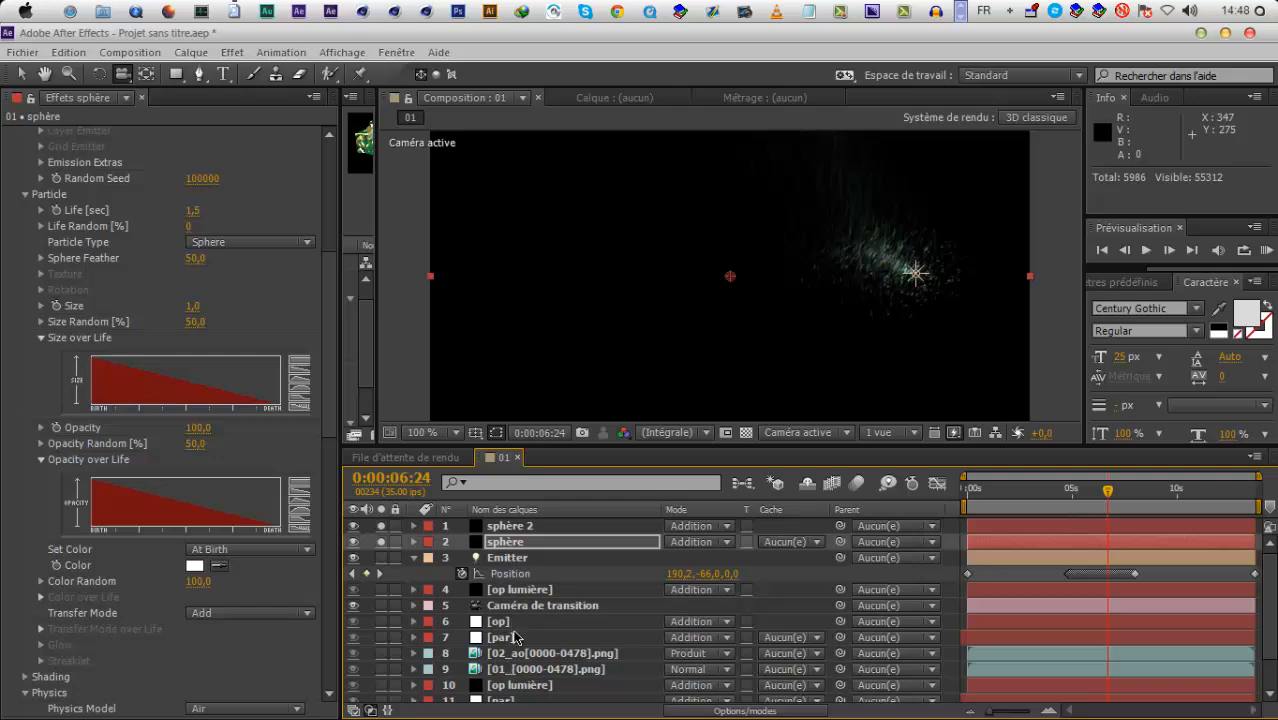
Turn off solo on the sphère layers and set the Transfer Mode of layer 7, [par], to Add, isolating it during the change
scroll(516, 697, down, 2)
click(500, 597)
scroll(277, 576, down, 10)
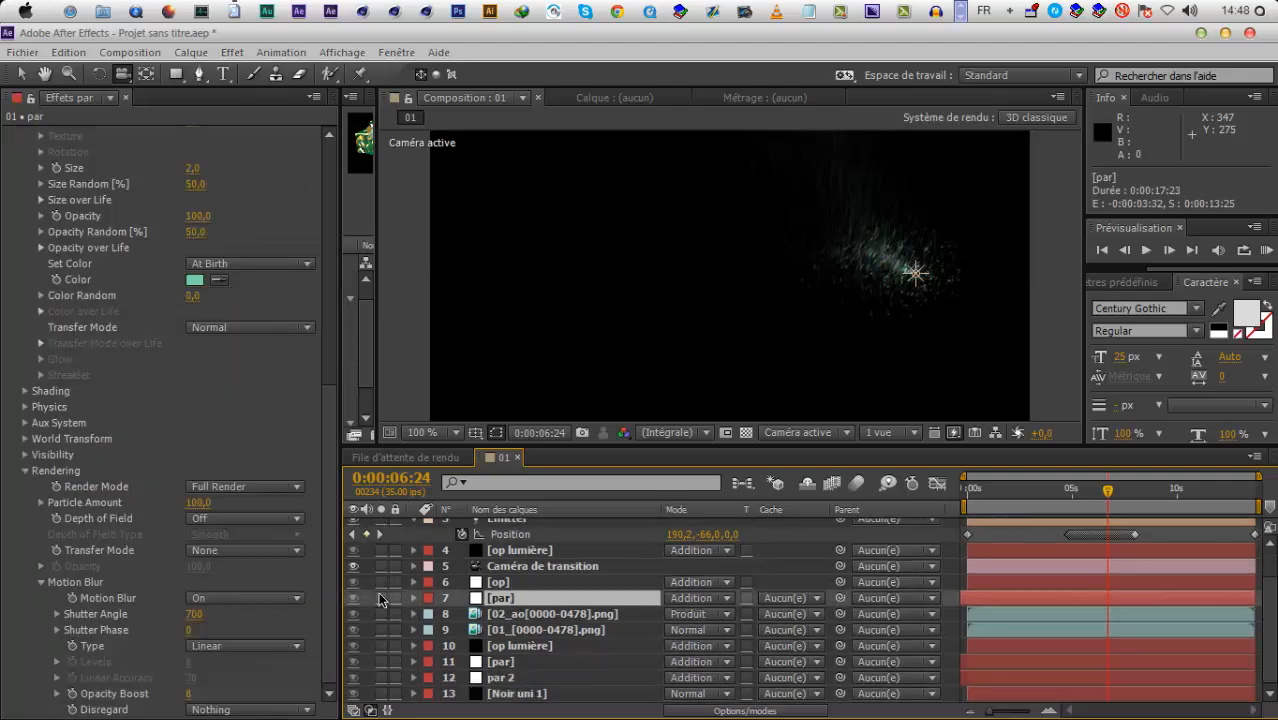
scroll(383, 545, up, 2)
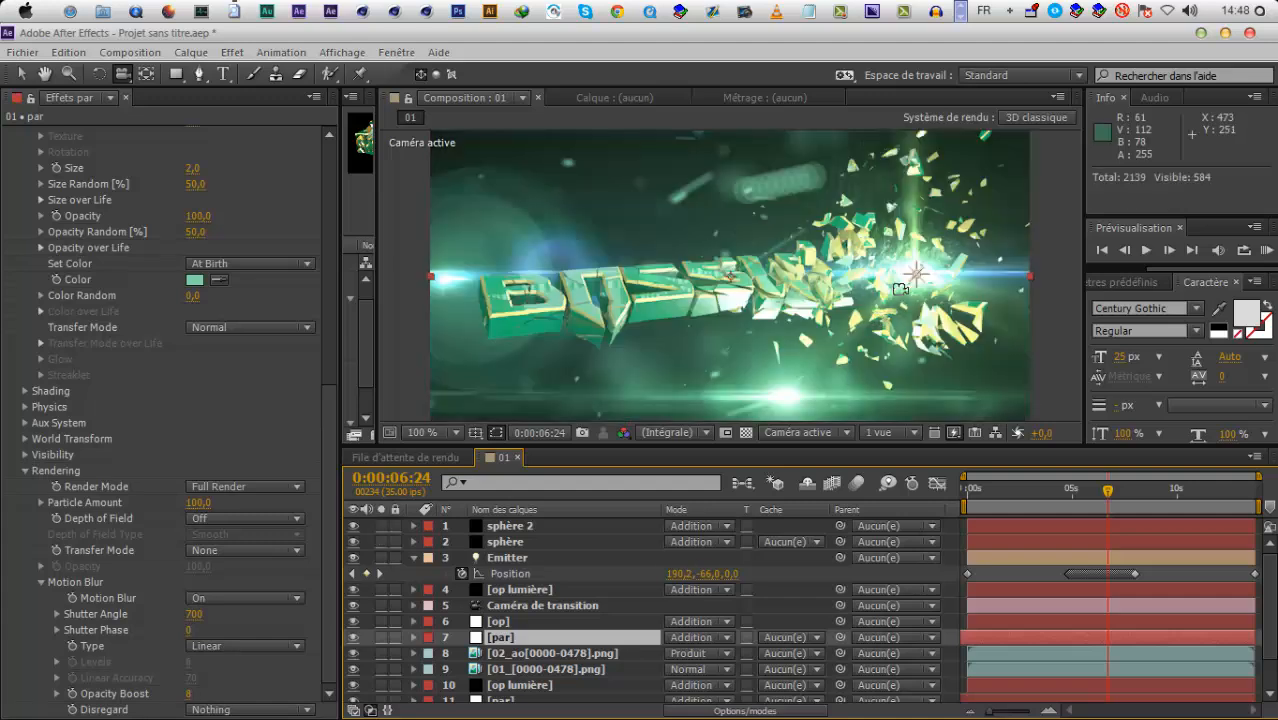
click(381, 637)
click(249, 327)
click(241, 368)
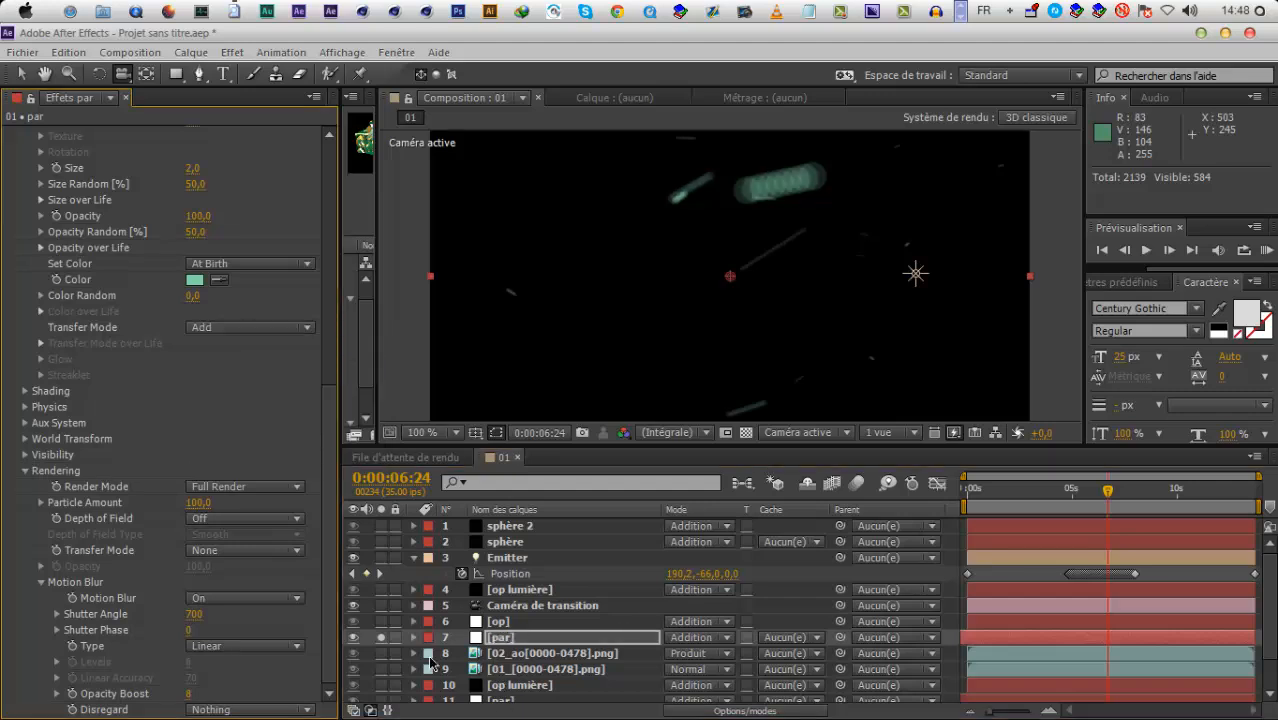
click(381, 637)
Isolate layer 11, [par], set its particle Transfer Mode to Add, and end the isolation
scroll(423, 662, down, 2)
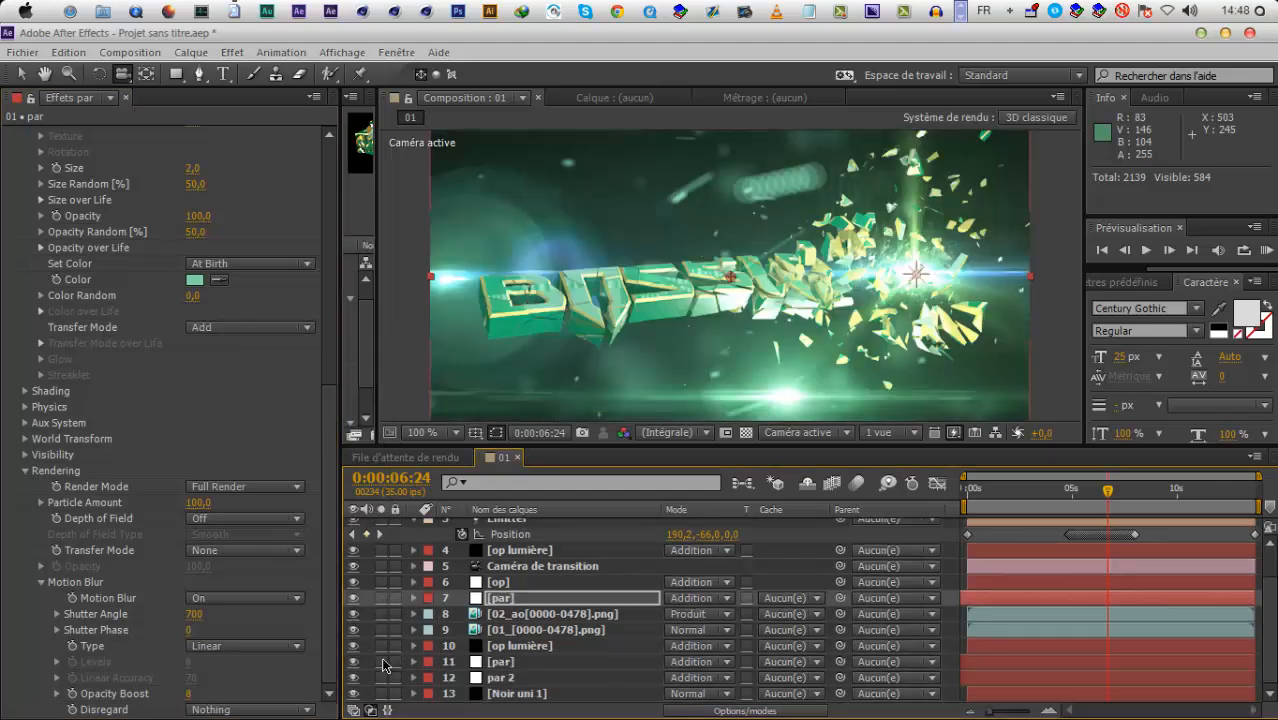
click(381, 661)
click(500, 661)
scroll(228, 352, down, 10)
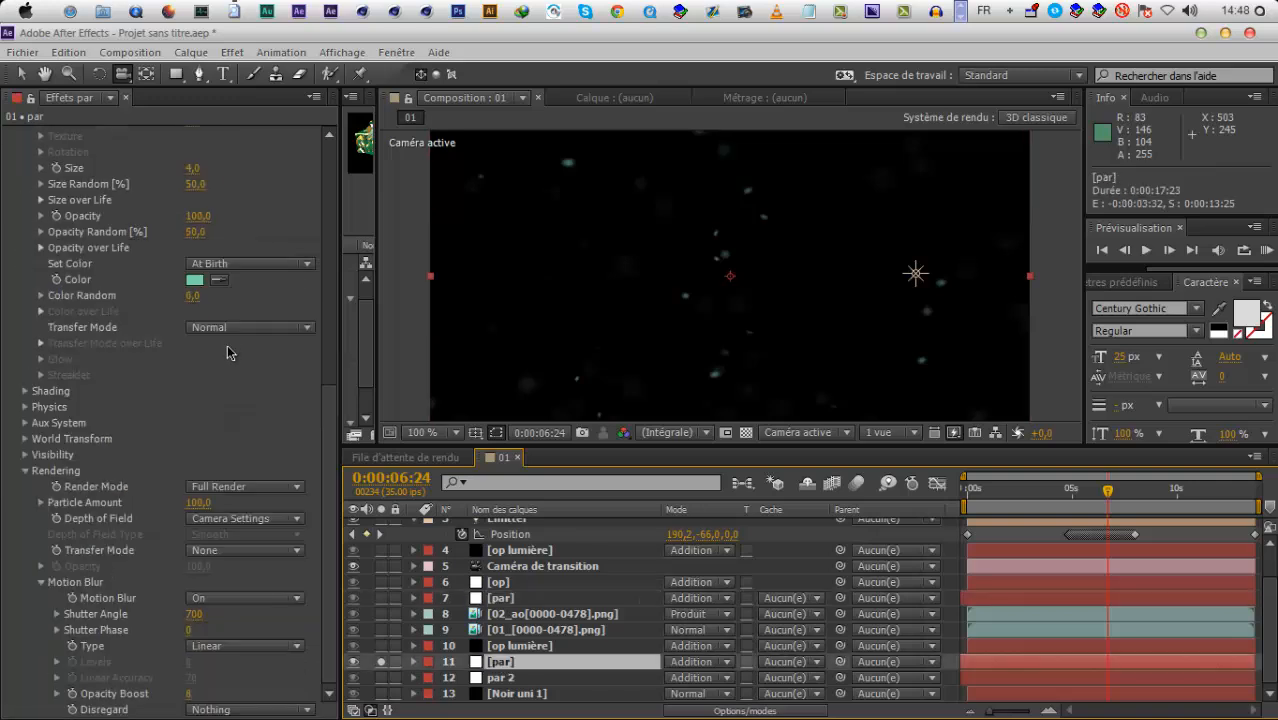
click(231, 328)
click(236, 366)
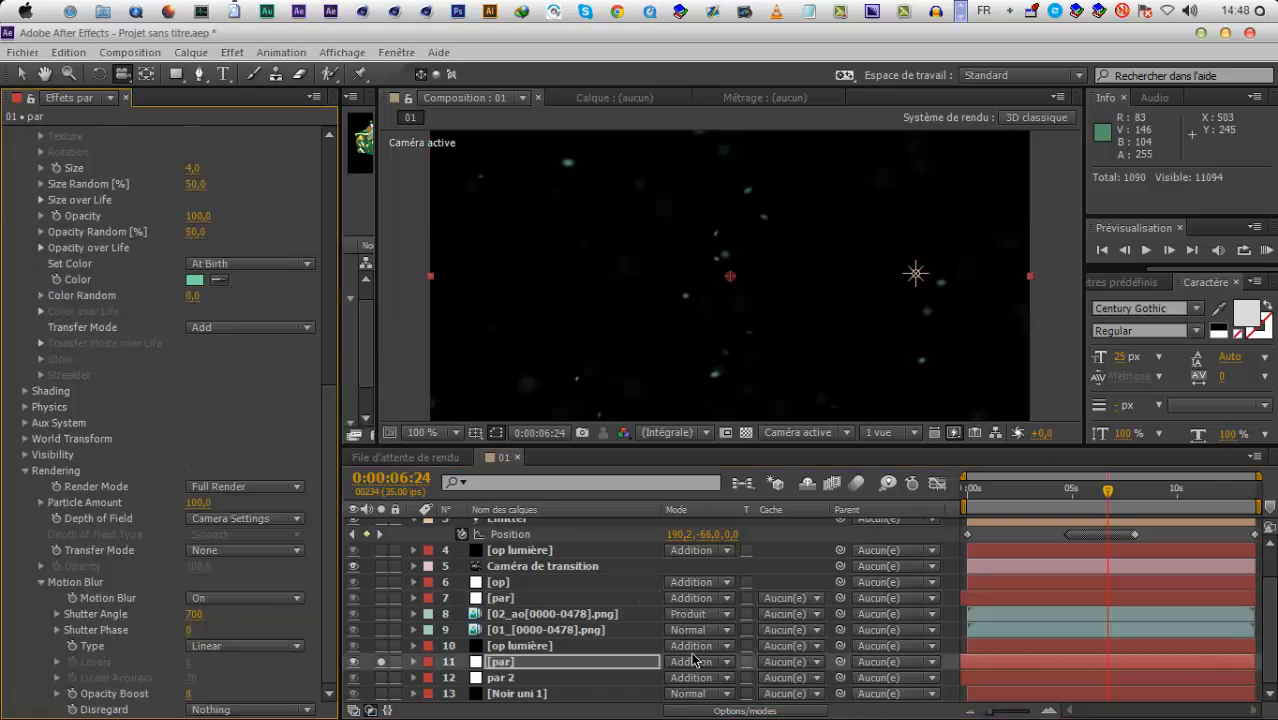
click(381, 661)
Isolate the par 2 layer, set its particle Transfer Mode to Add, and end the isolation
click(381, 677)
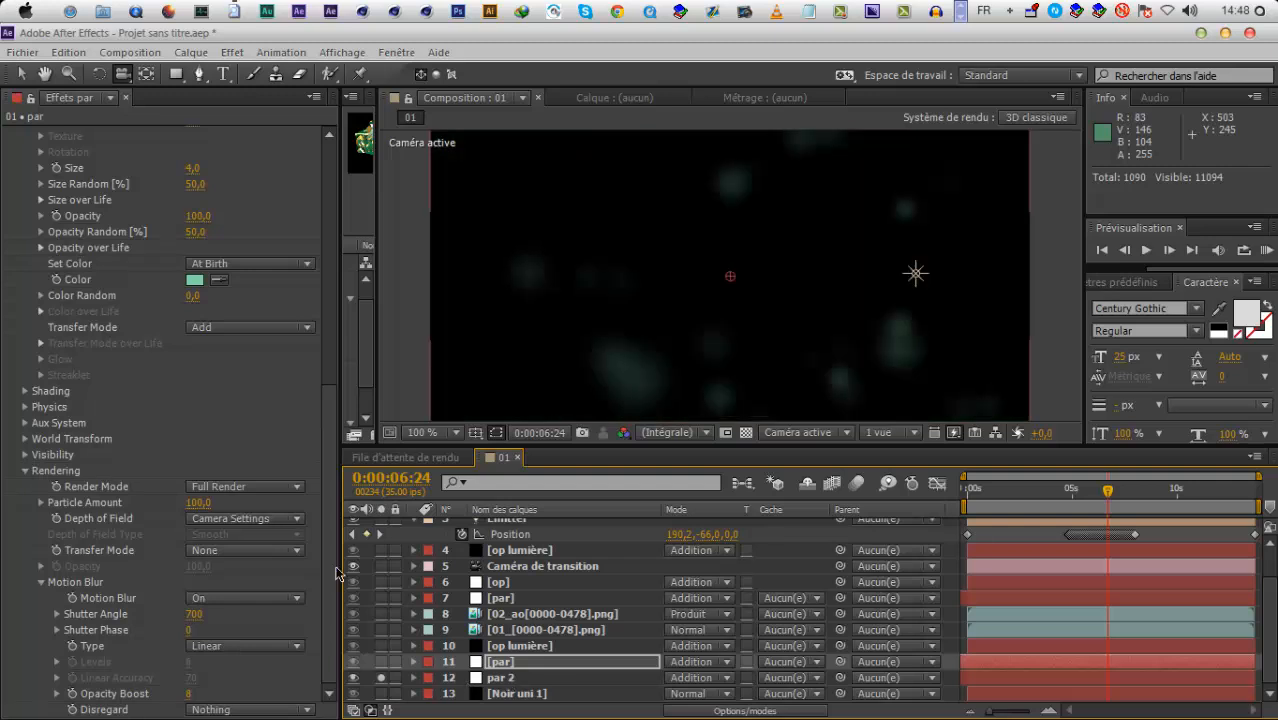
click(505, 677)
click(250, 466)
click(290, 504)
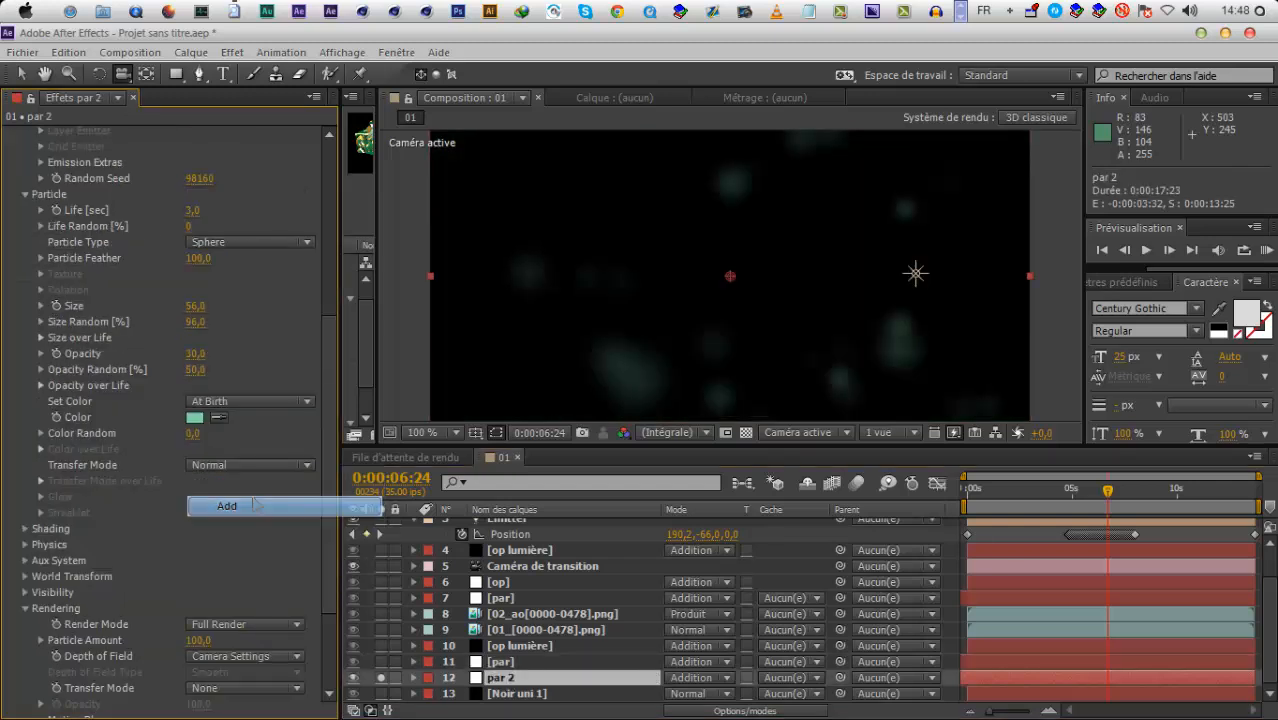
click(381, 677)
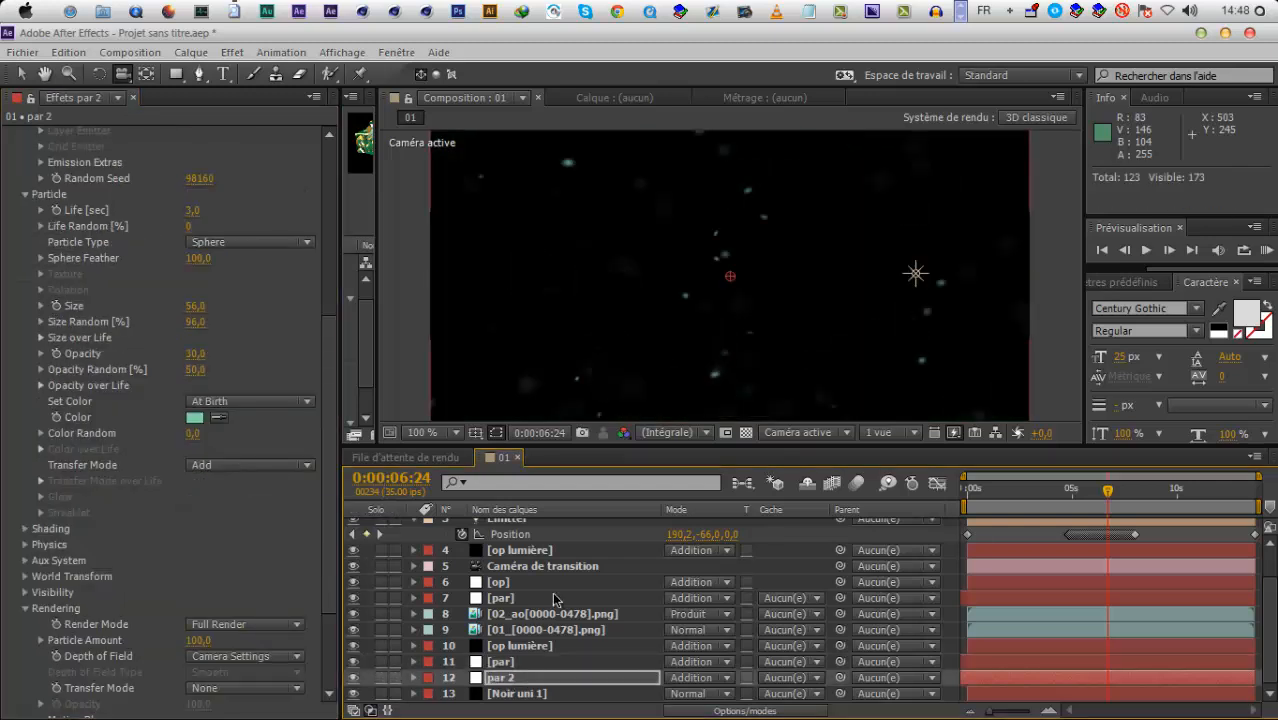
Move the playhead to 0:00:03:11 and solo the sphère layer to edit its particle settings
scroll(365, 540, up, 2)
drag(1107, 490, 1030, 492)
click(381, 541)
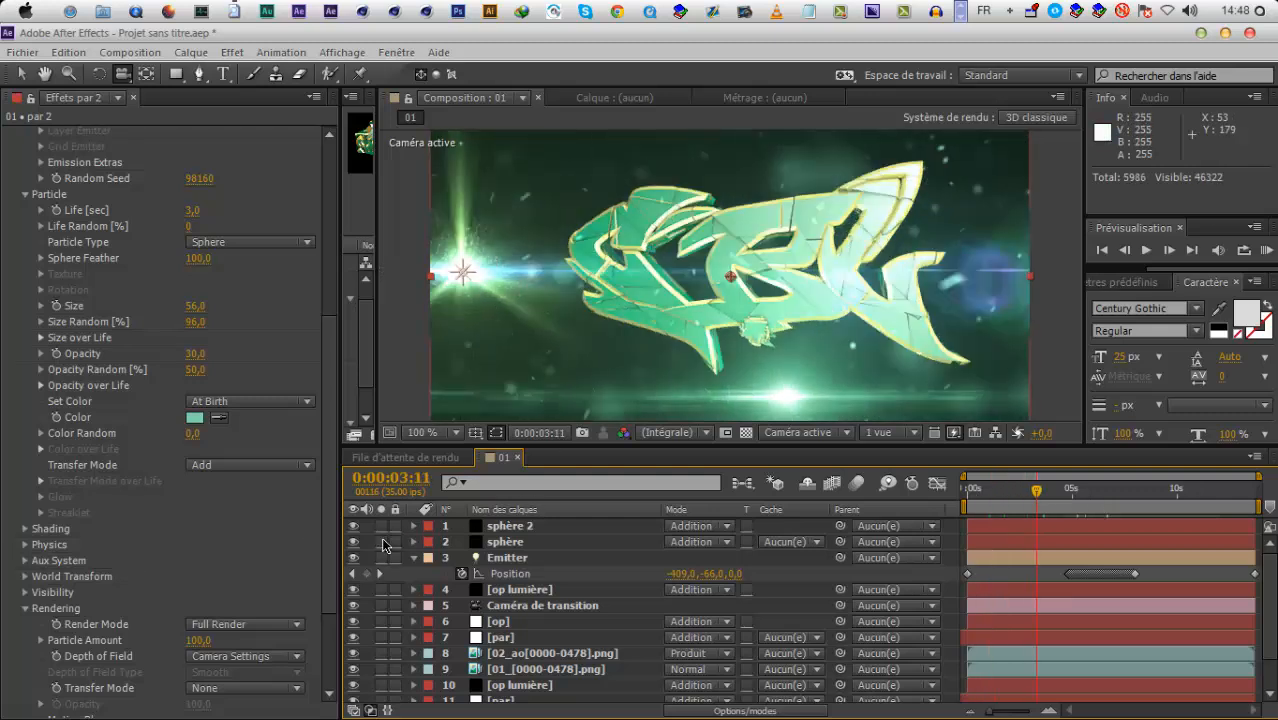
click(506, 543)
scroll(167, 553, down, 3)
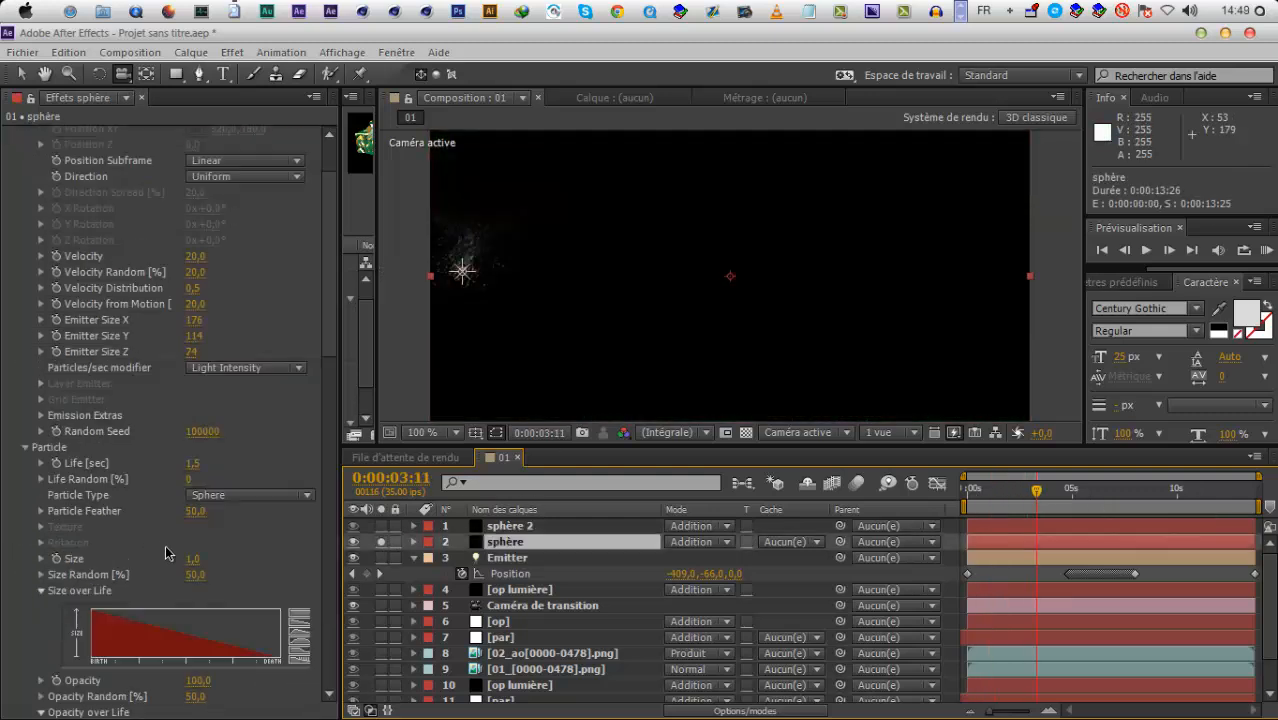
Set the sphère layer's particle Size to 2 and its motion blur Shutter Angle to 472
click(192, 465)
click(193, 558)
text(2)
click(252, 551)
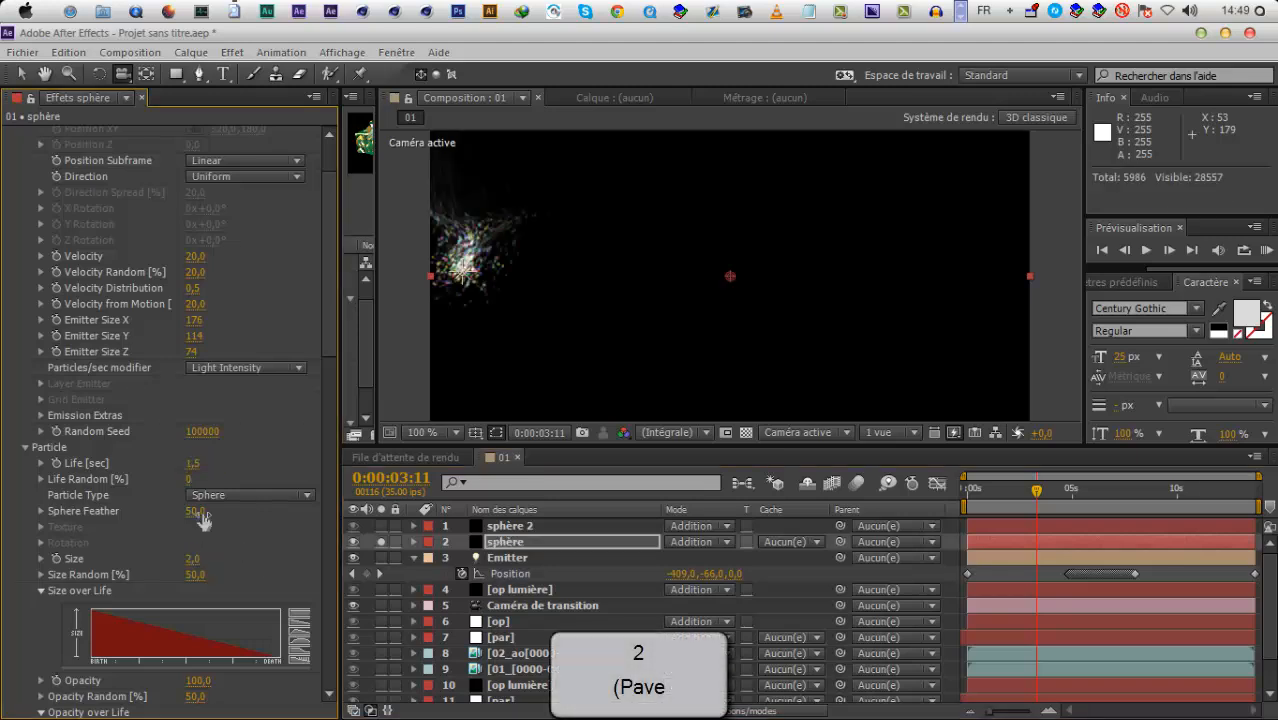
scroll(207, 527, down, 12)
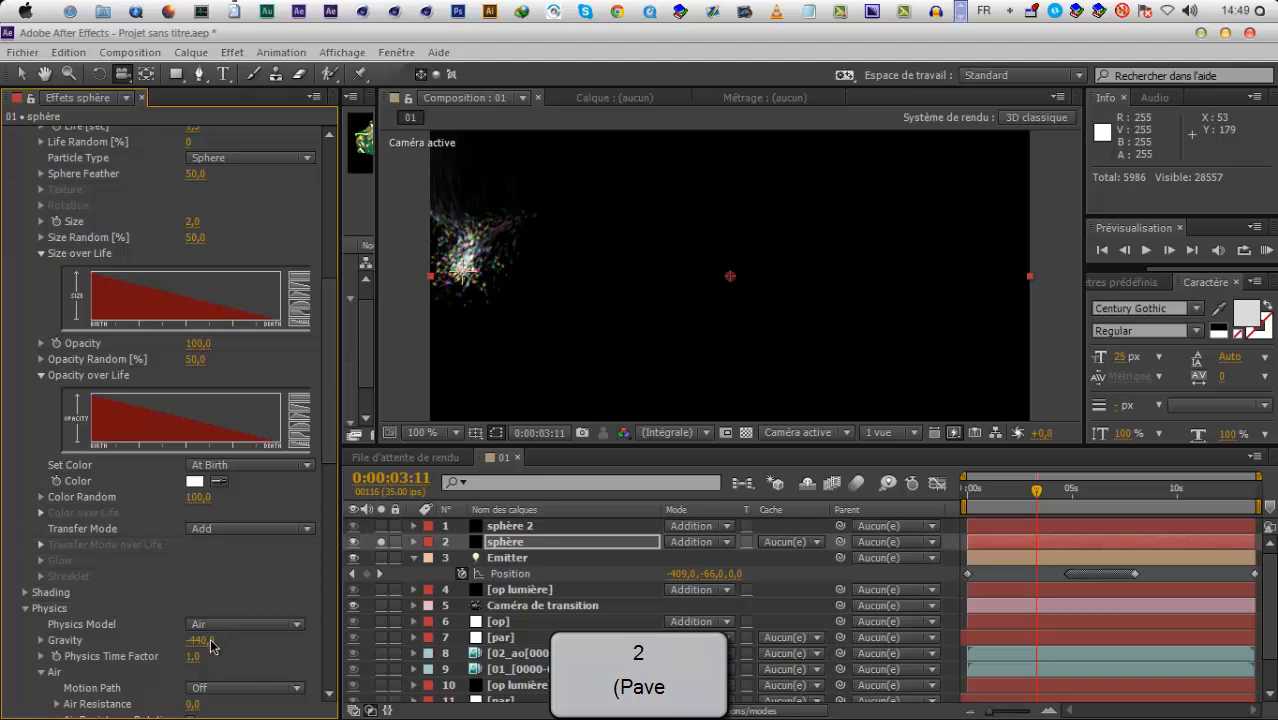
scroll(211, 647, down, 20)
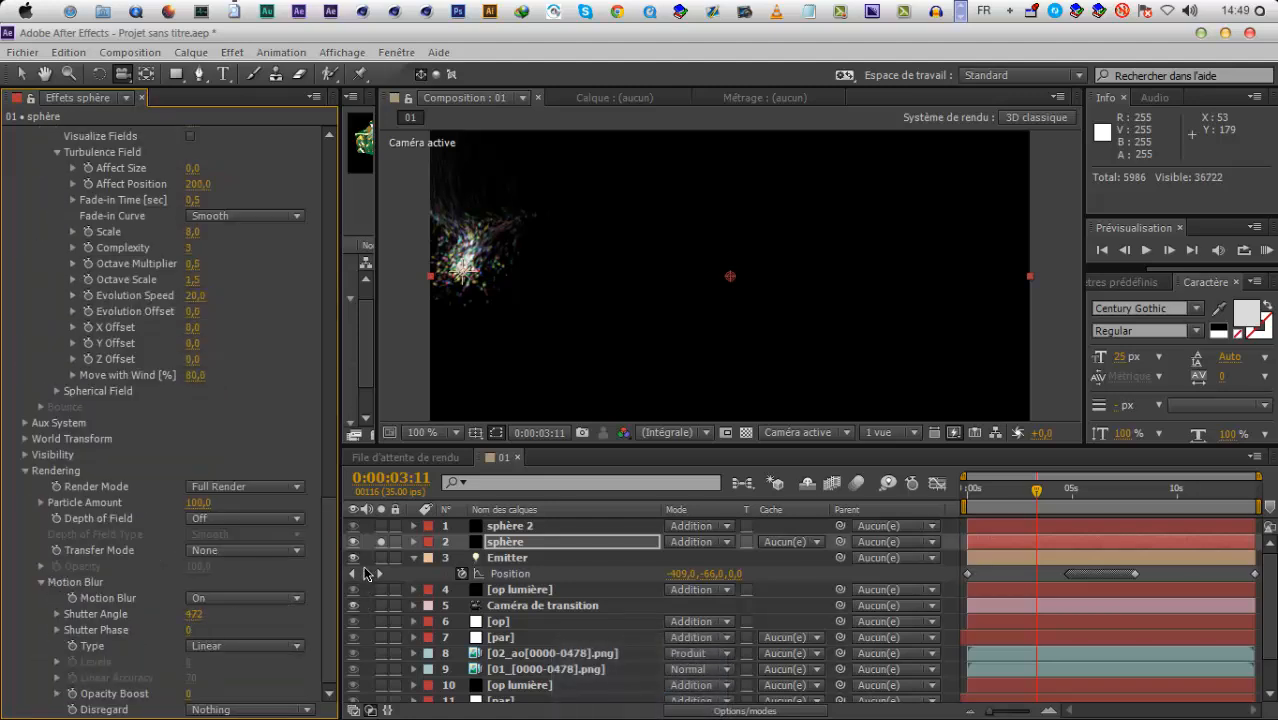
End the sphère layer's isolation and scrub the full composition between about 2 and 8 seconds to examine the particle trails
click(381, 541)
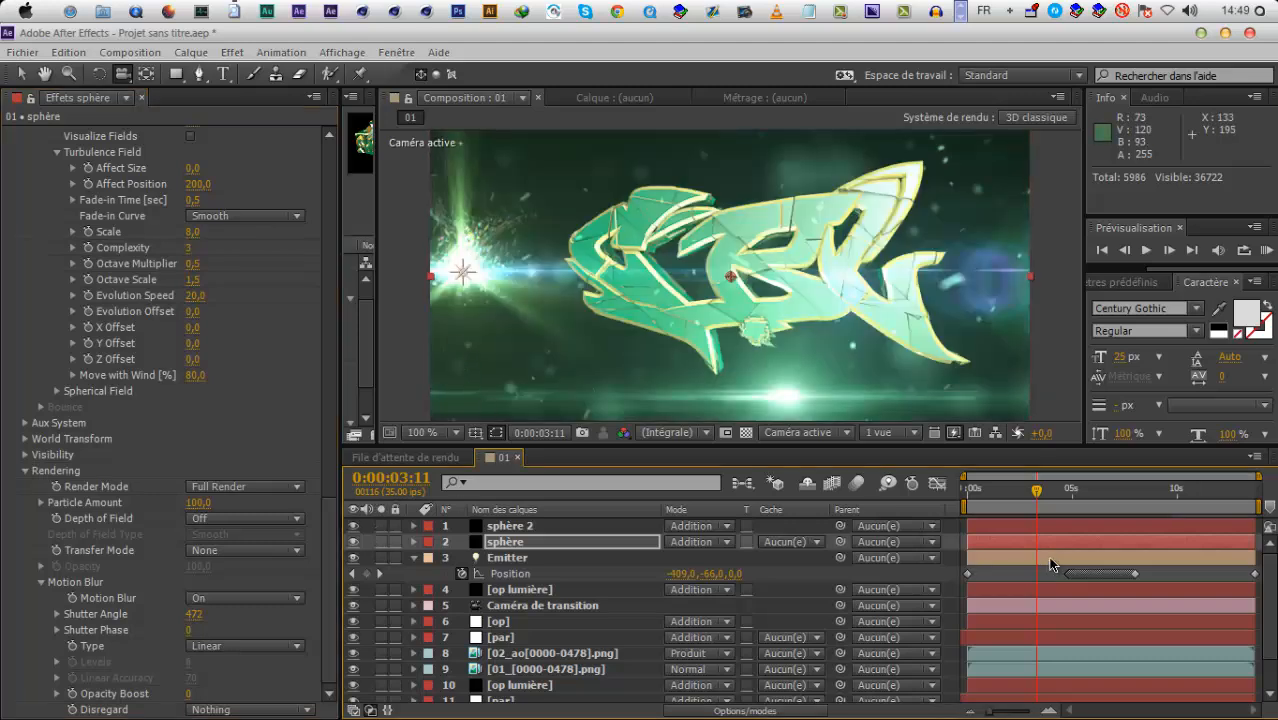
drag(1057, 500, 1021, 500)
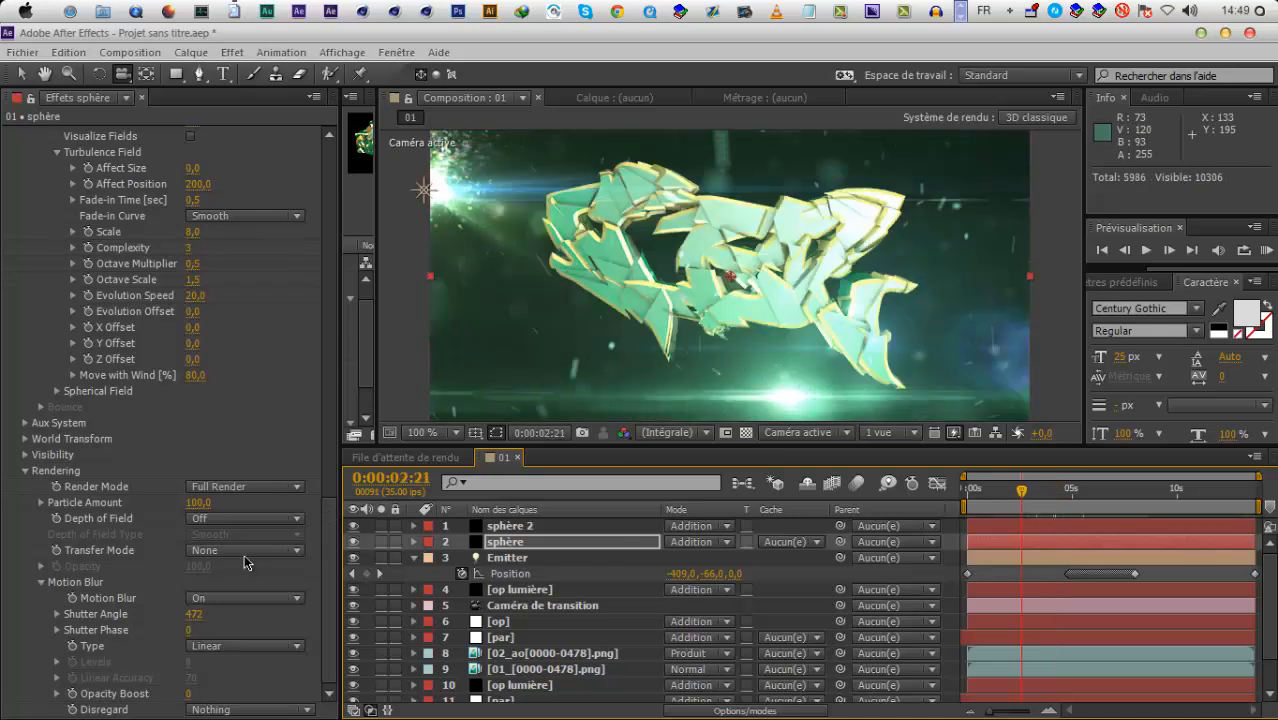
scroll(244, 554, up, 15)
drag(181, 488, 163, 496)
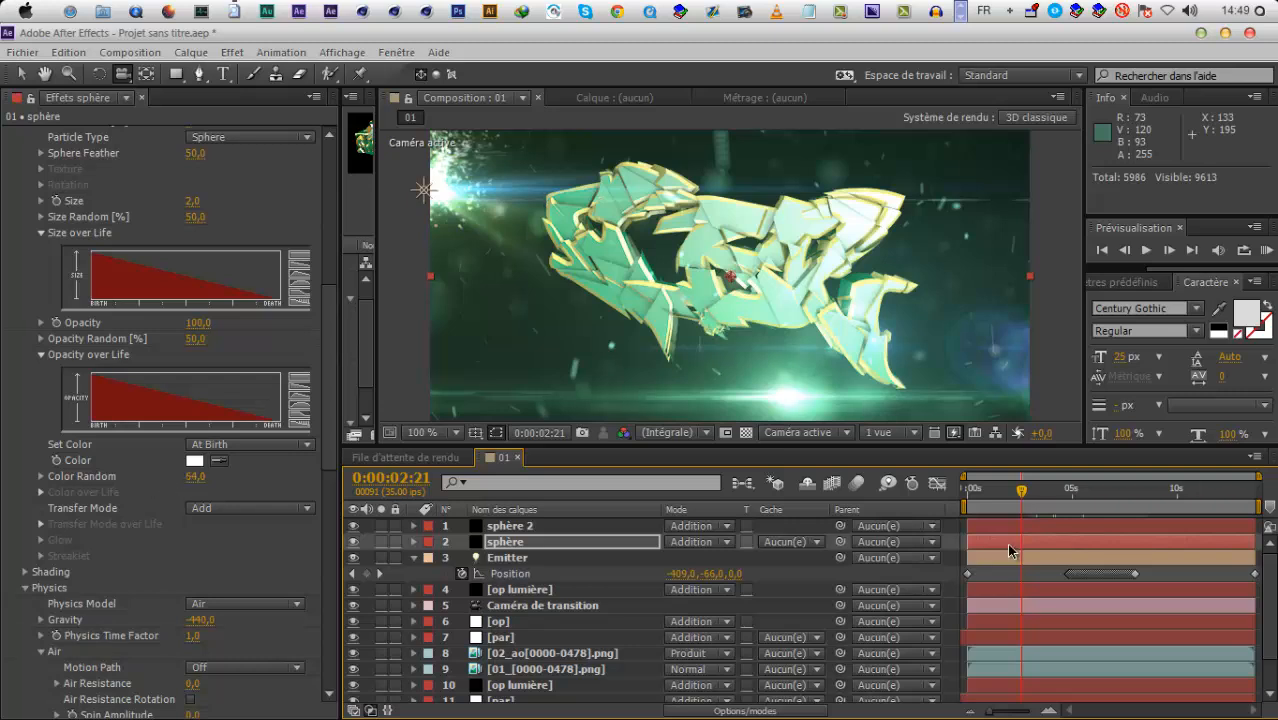
drag(1019, 490, 1089, 521)
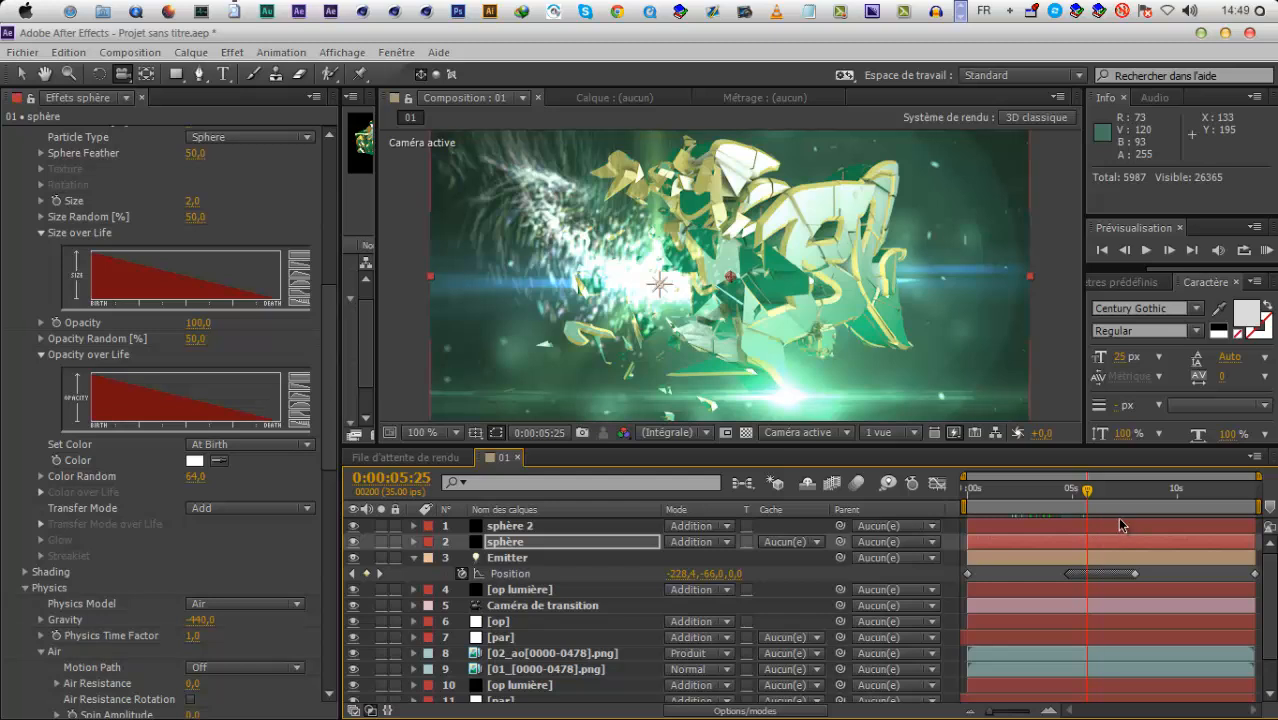
click(1105, 489)
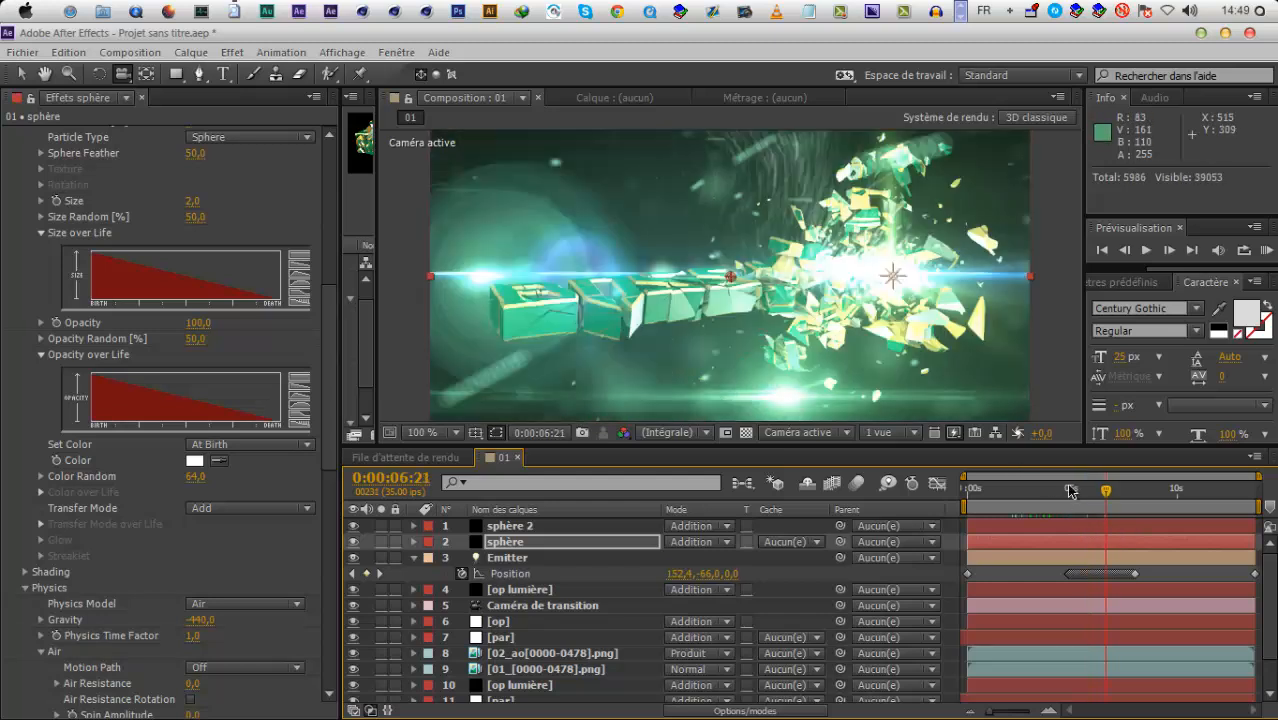
click(1130, 505)
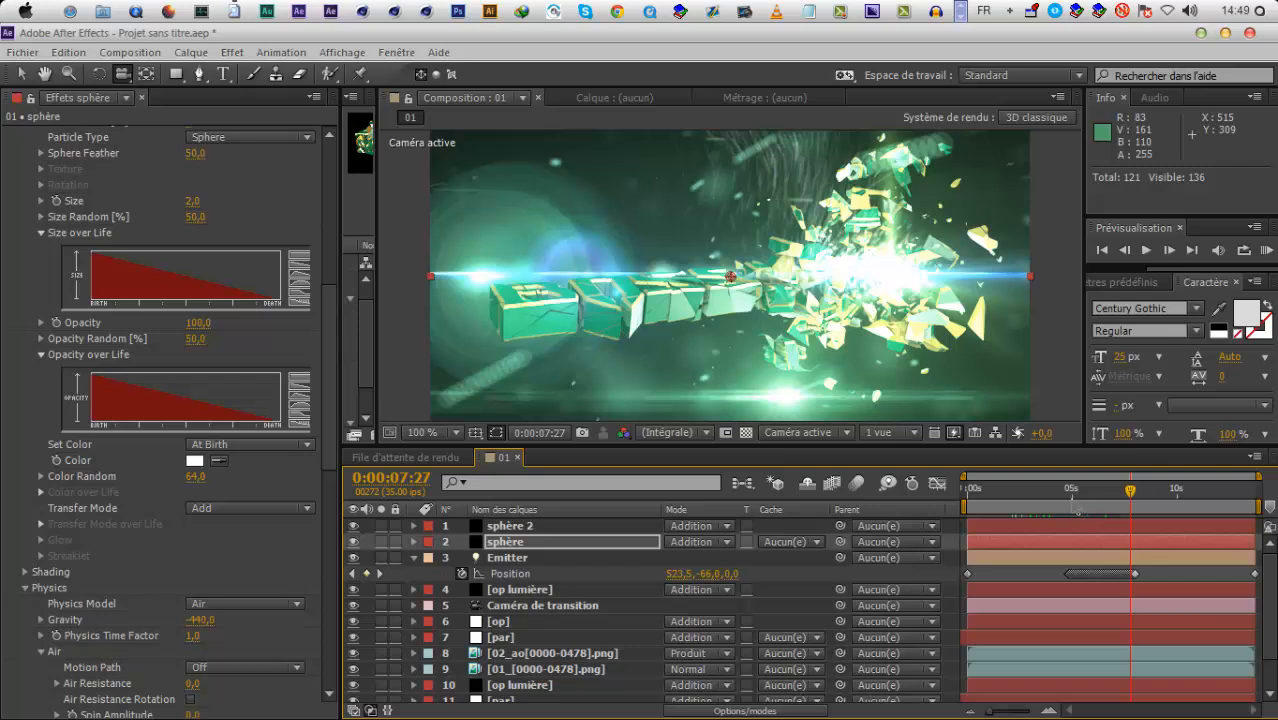
drag(1073, 506, 1104, 499)
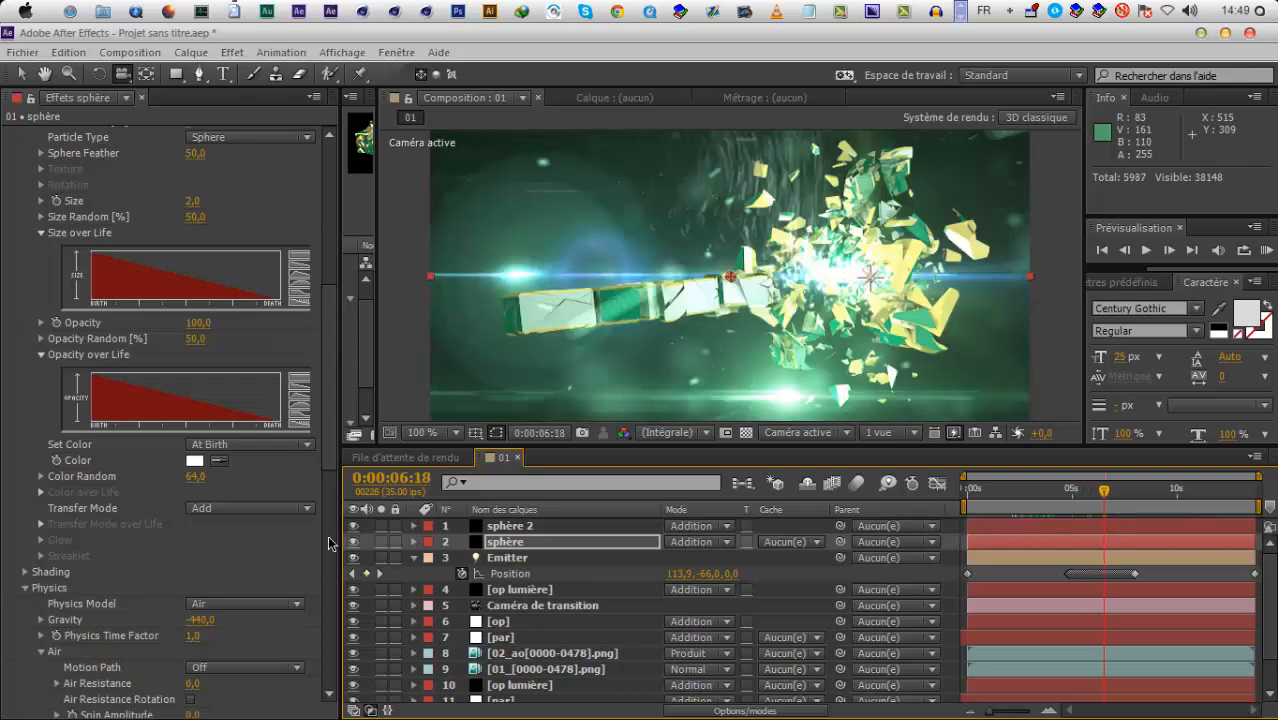
Set the Optical Flares Flicker Speed and Amount to 75 on layer 4, [op lumière]
click(493, 592)
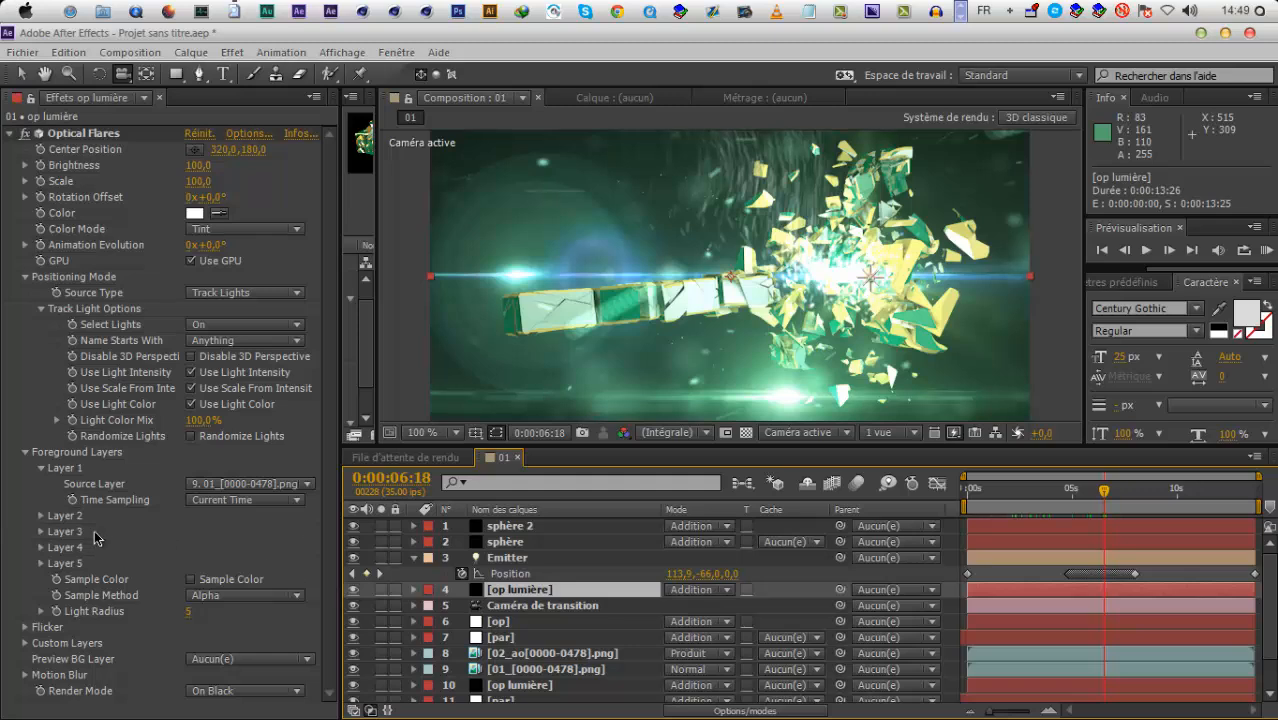
click(38, 628)
click(192, 659)
text(75)
key(Tab)
text(75)
key(Return)
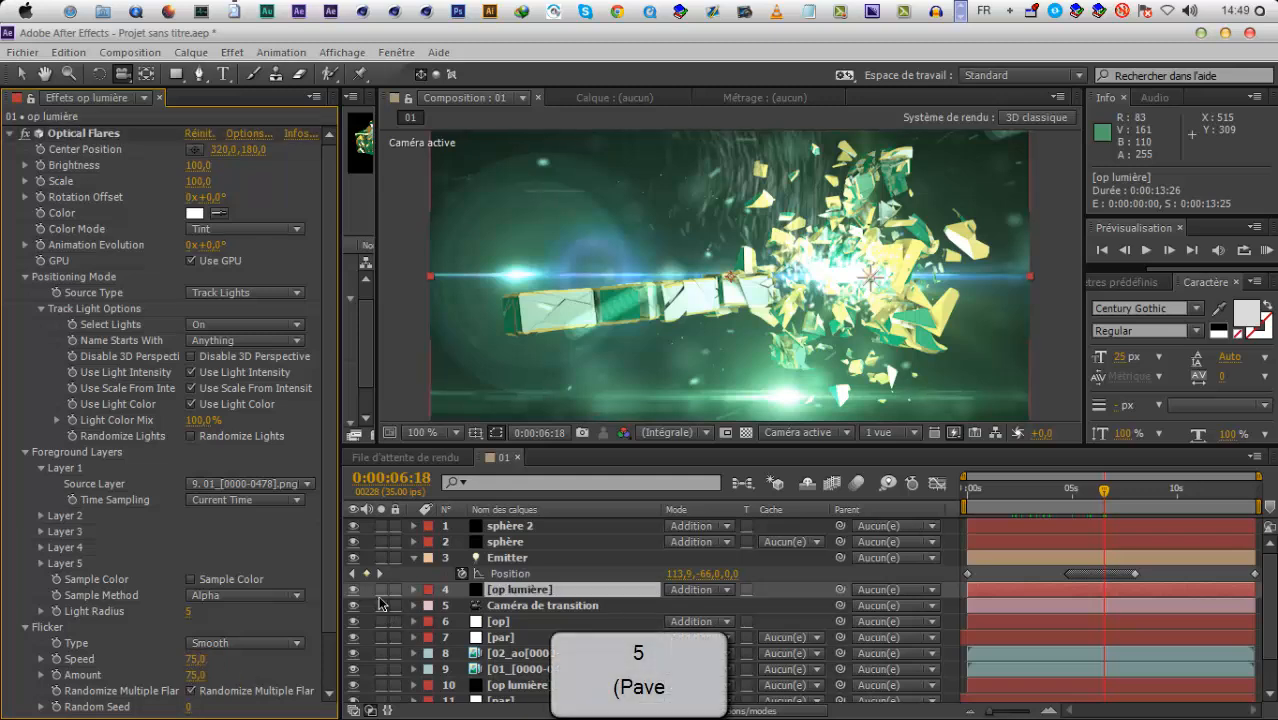
Isolate layer 4, [op lumière], preview its flicker from 0:00:04:29, and end the isolation
click(381, 590)
click(1059, 495)
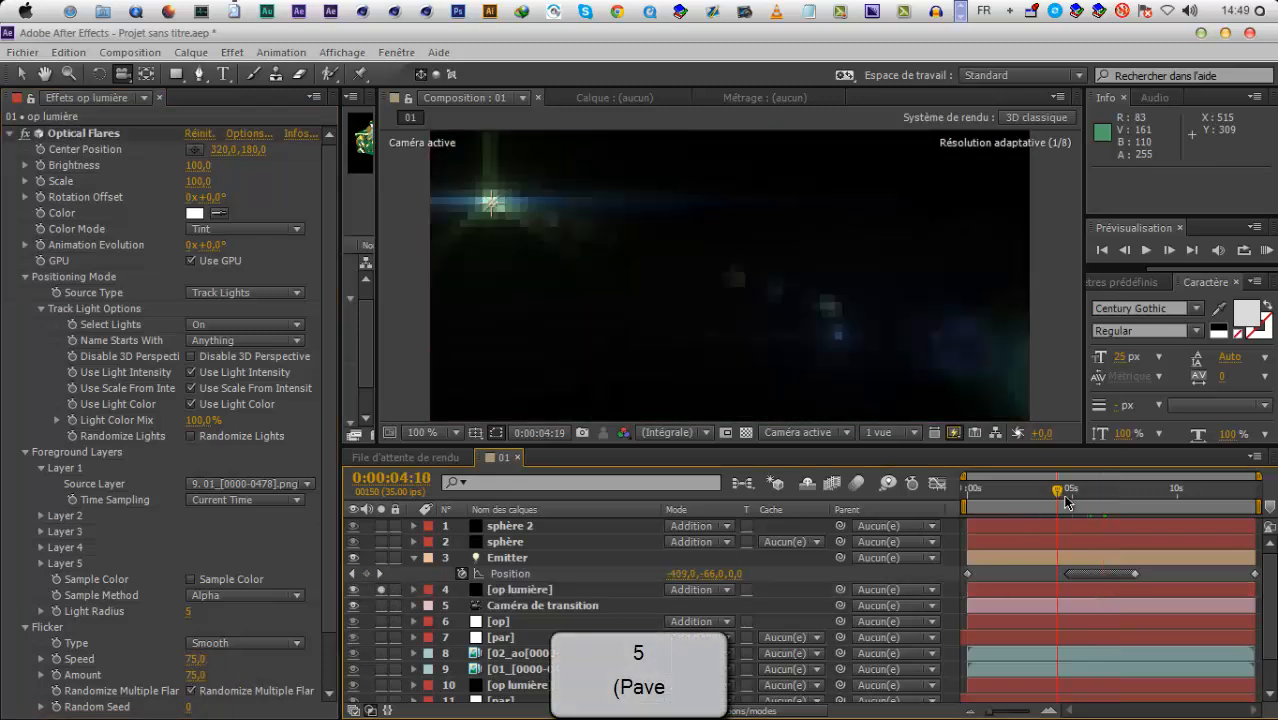
key(KP_0)
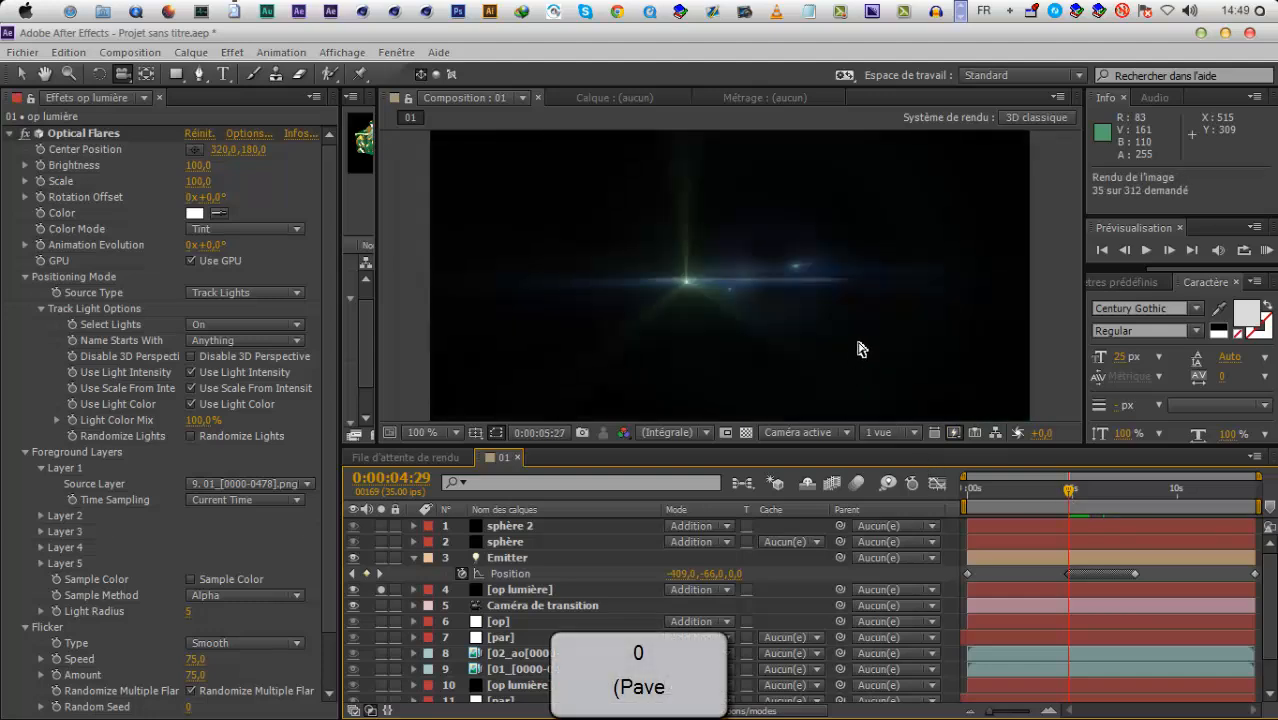
click(1070, 506)
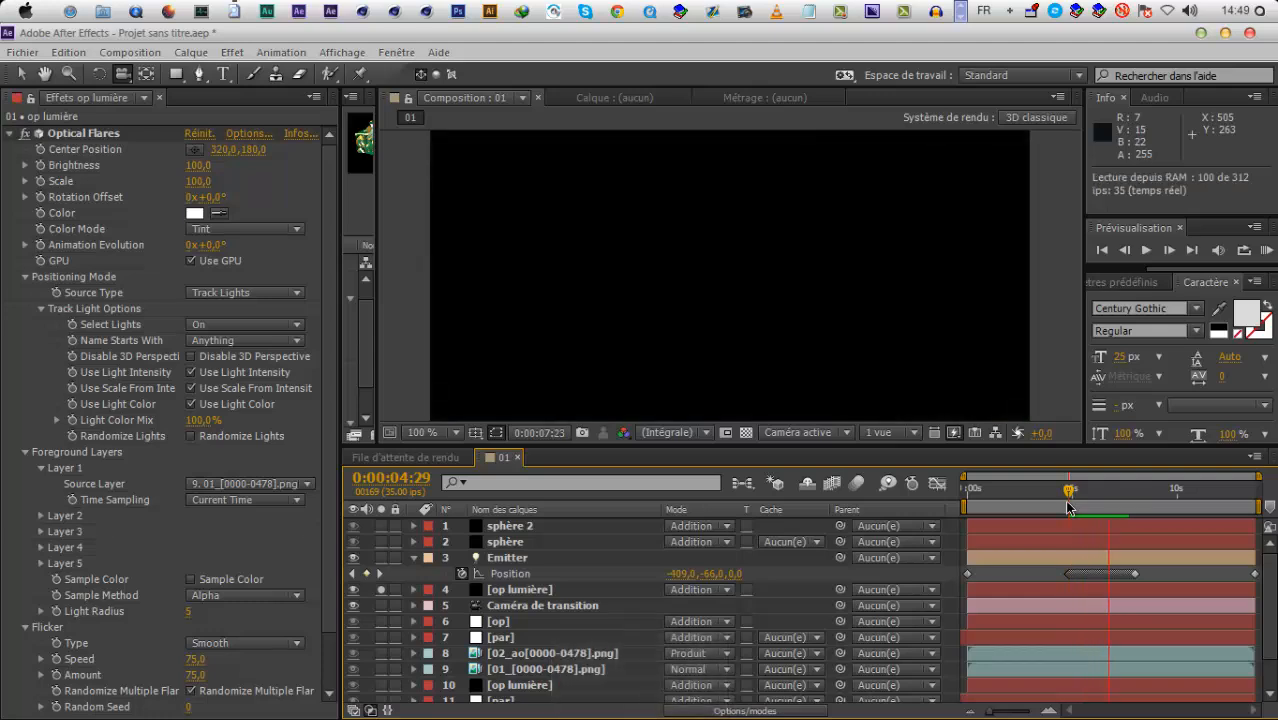
drag(1076, 506, 1094, 506)
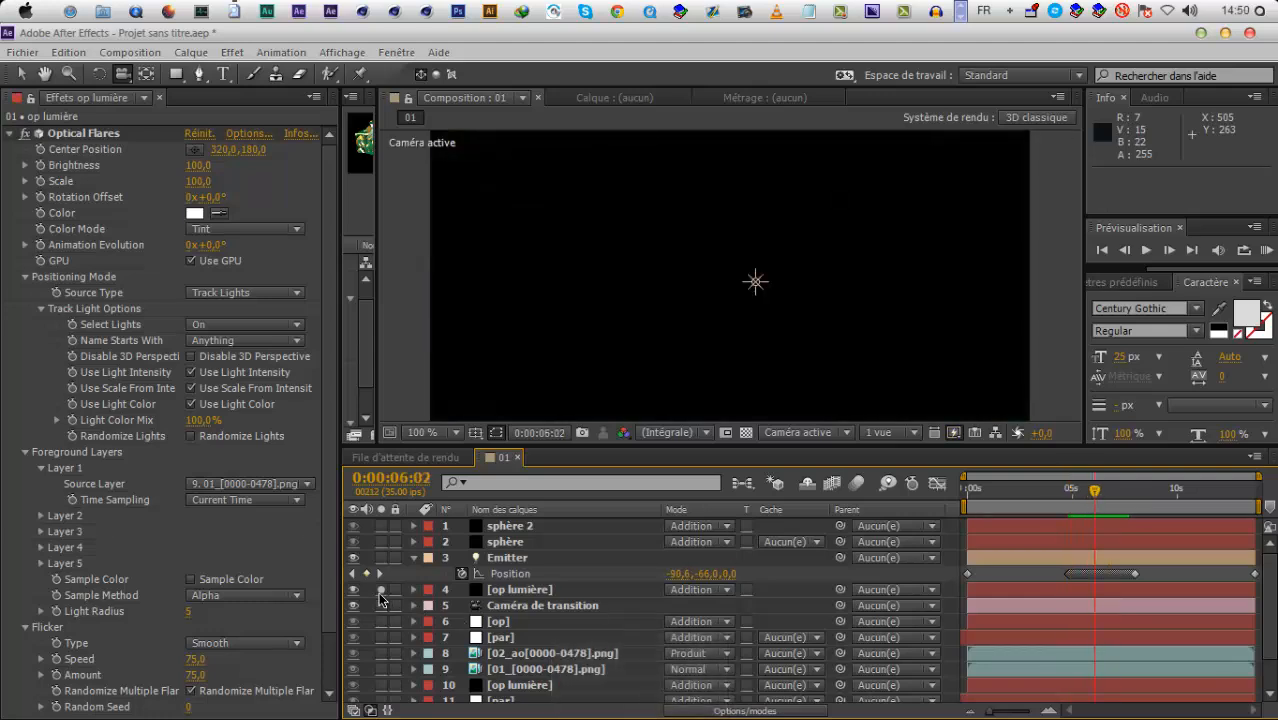
Set the Optical Flares Flicker Speed and Amount to 75 on layer 10, [op lumière]
click(520, 685)
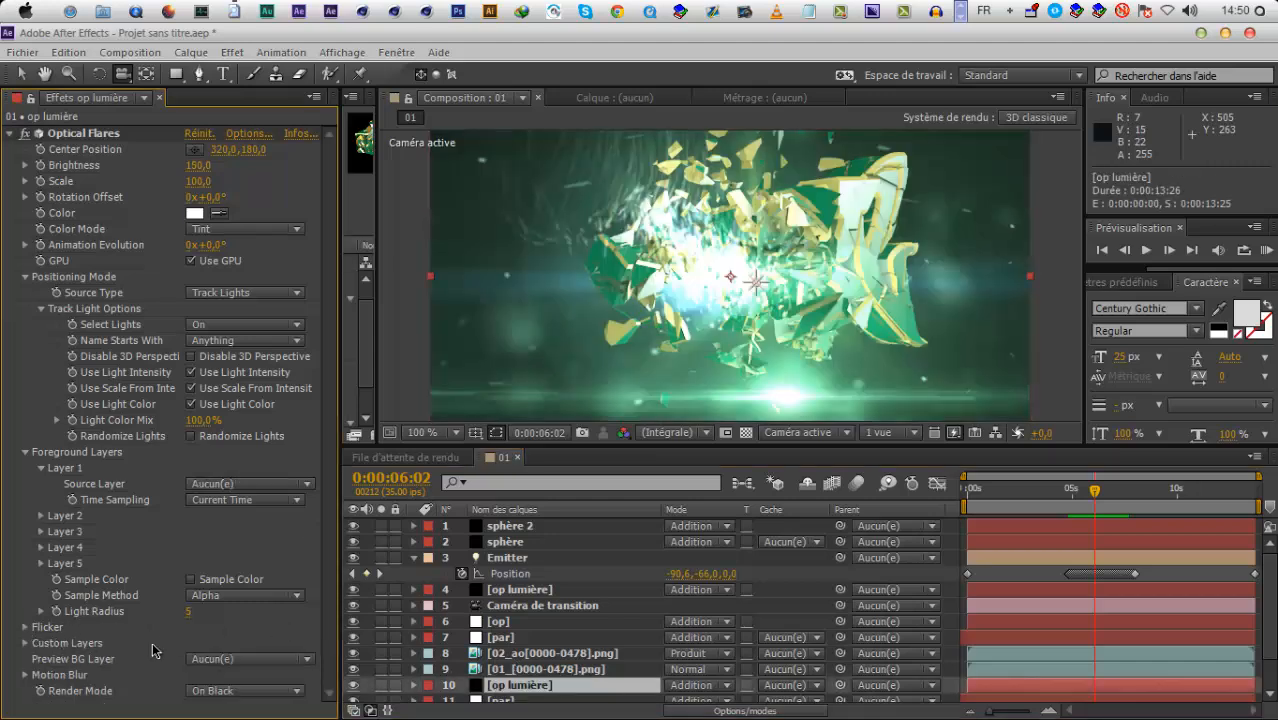
click(25, 627)
click(196, 660)
text(75)
key(Tab)
text(75)
key(Return)
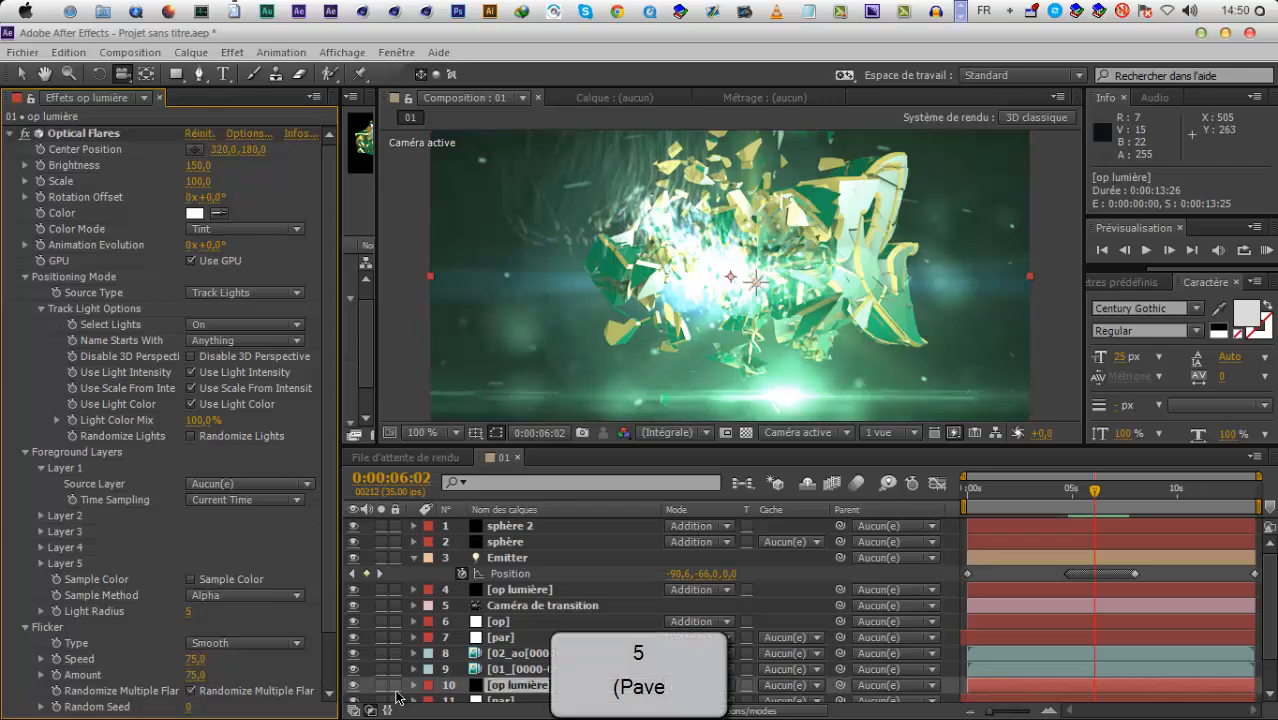
Isolate both [op lumière] layers with the 01_ image sequence, preview the flicker from 0:00:03:26, and end the isolation
click(381, 685)
click(381, 669)
click(381, 589)
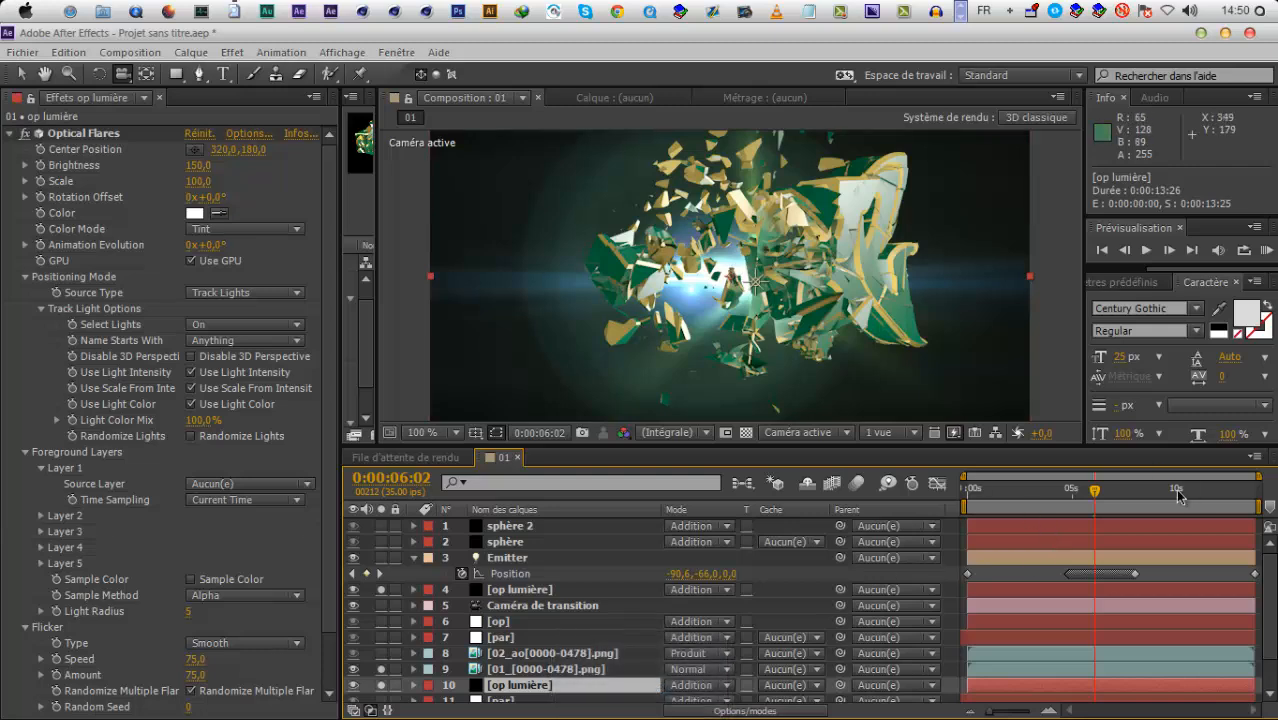
click(1047, 497)
key(KP_0)
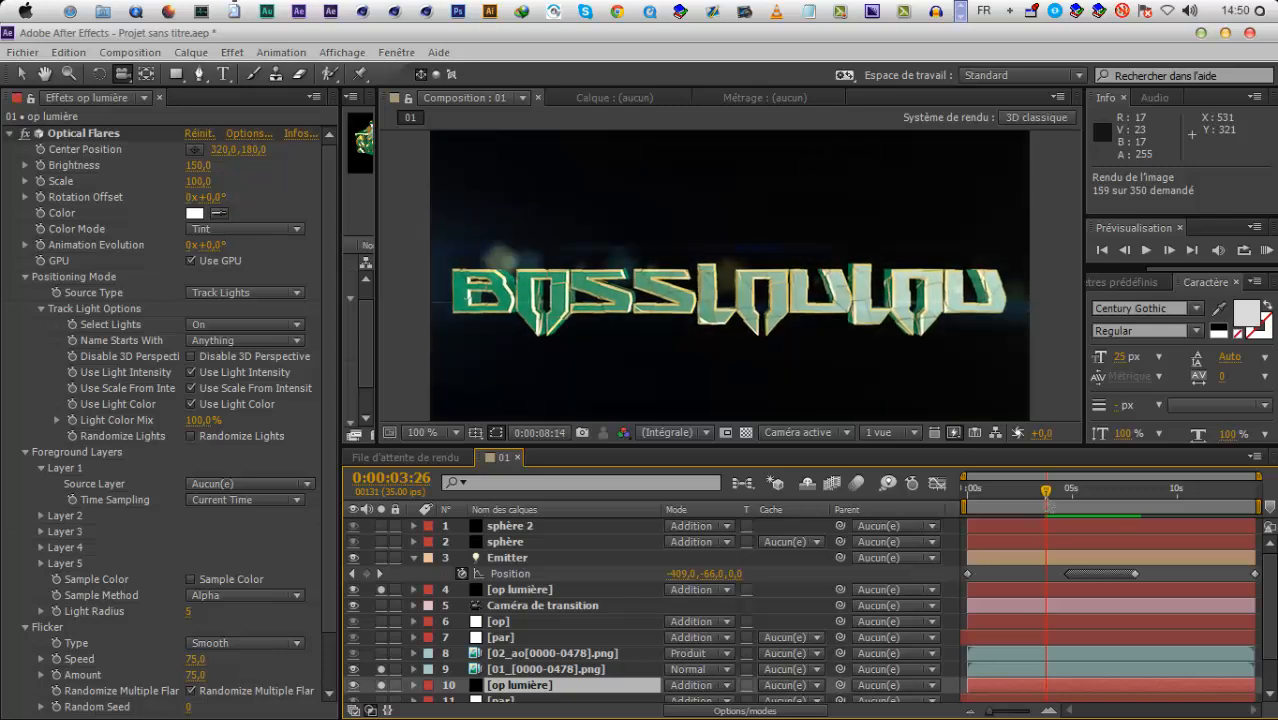
key(KP_0)
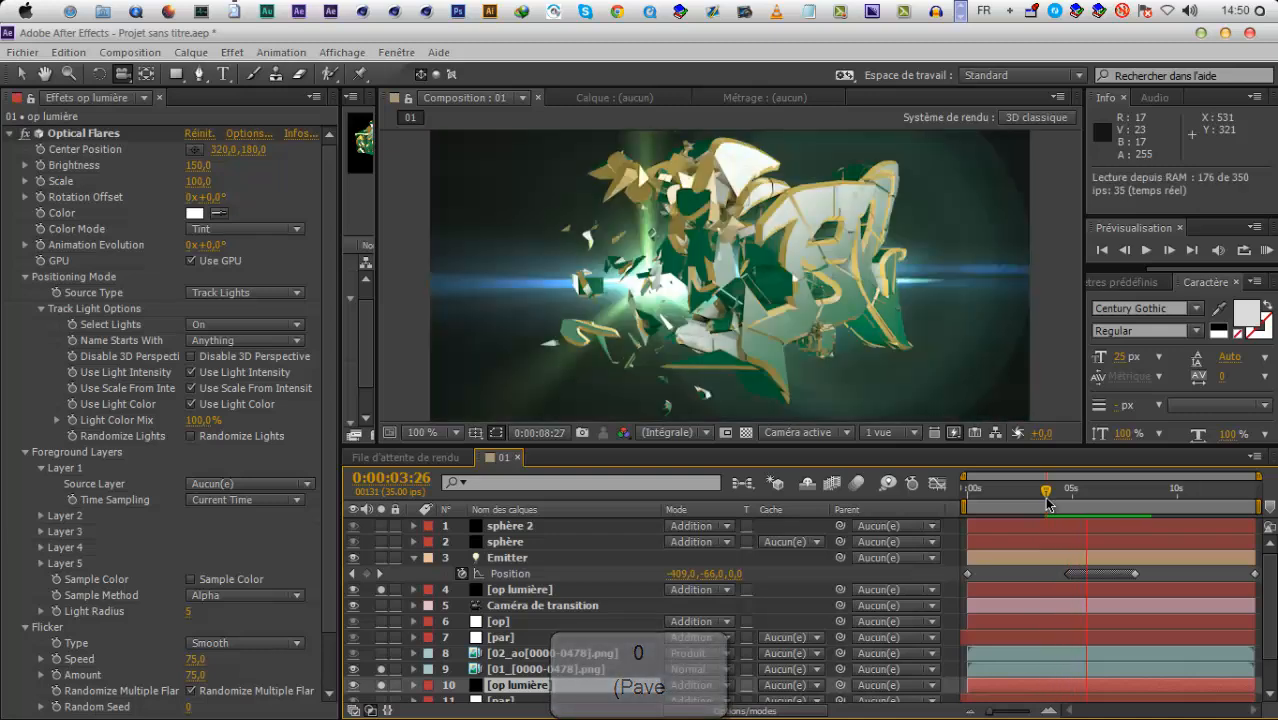
key(KP_0)
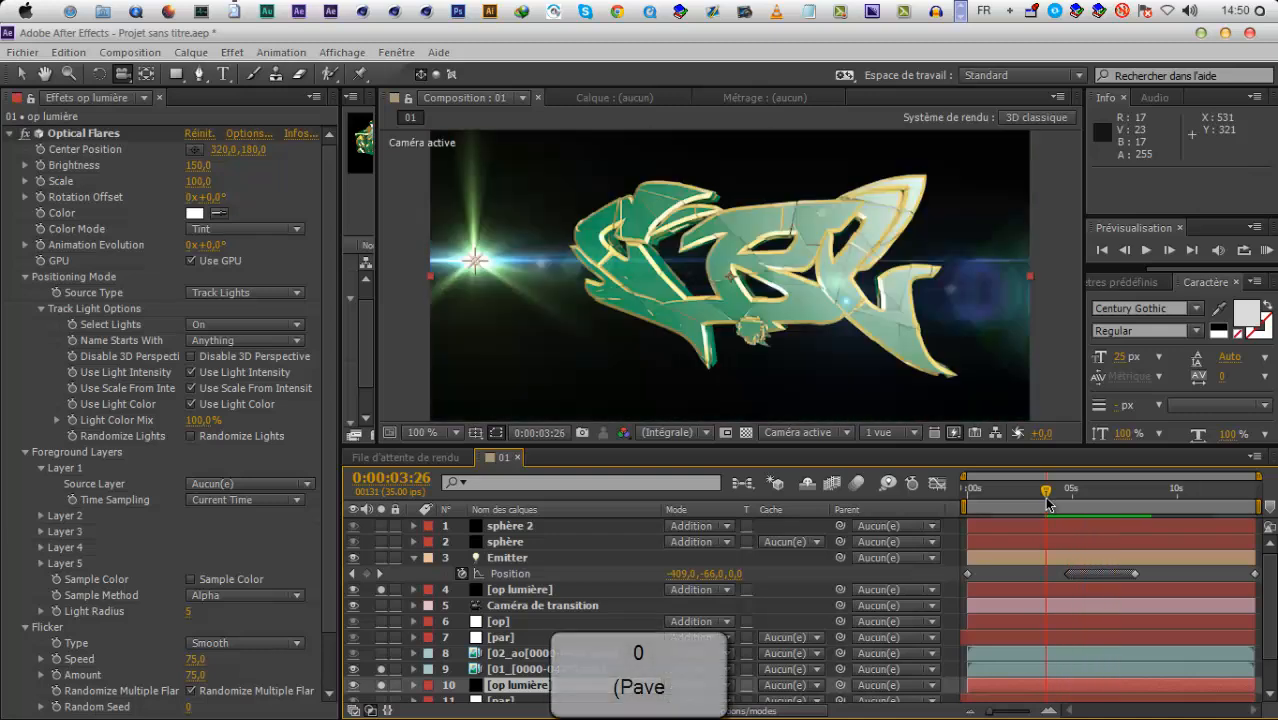
click(1148, 492)
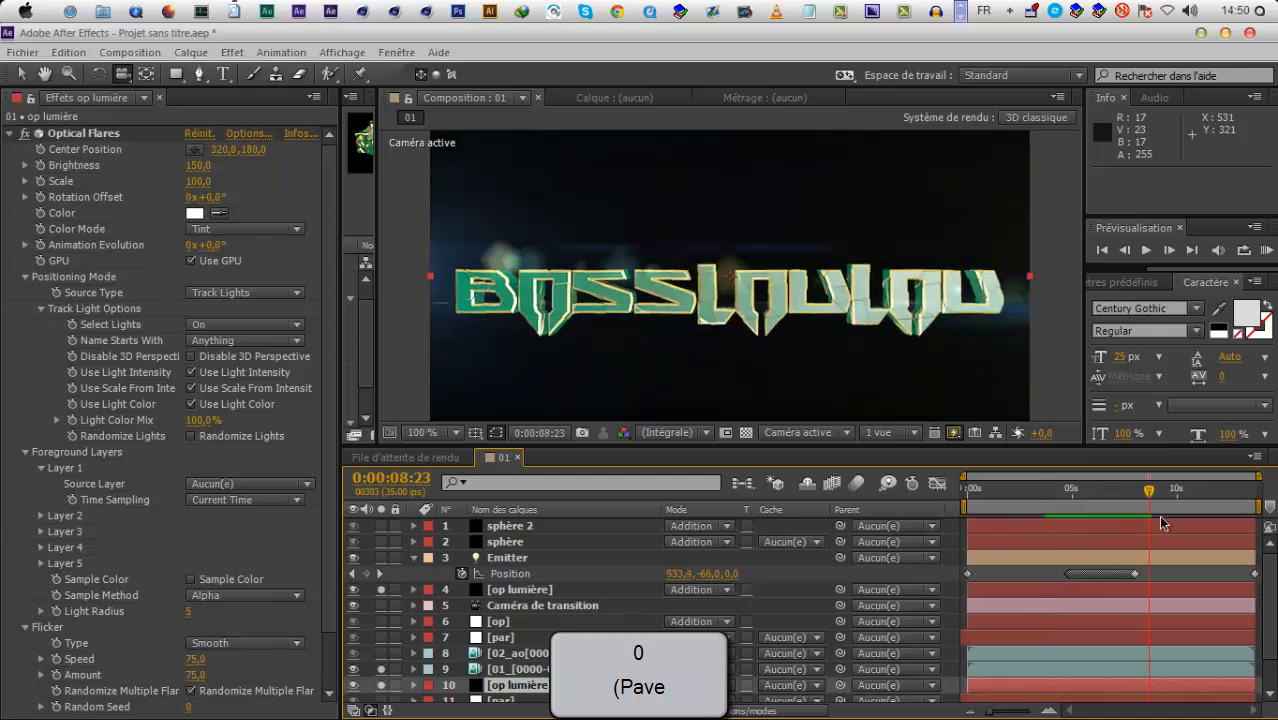
click(1160, 490)
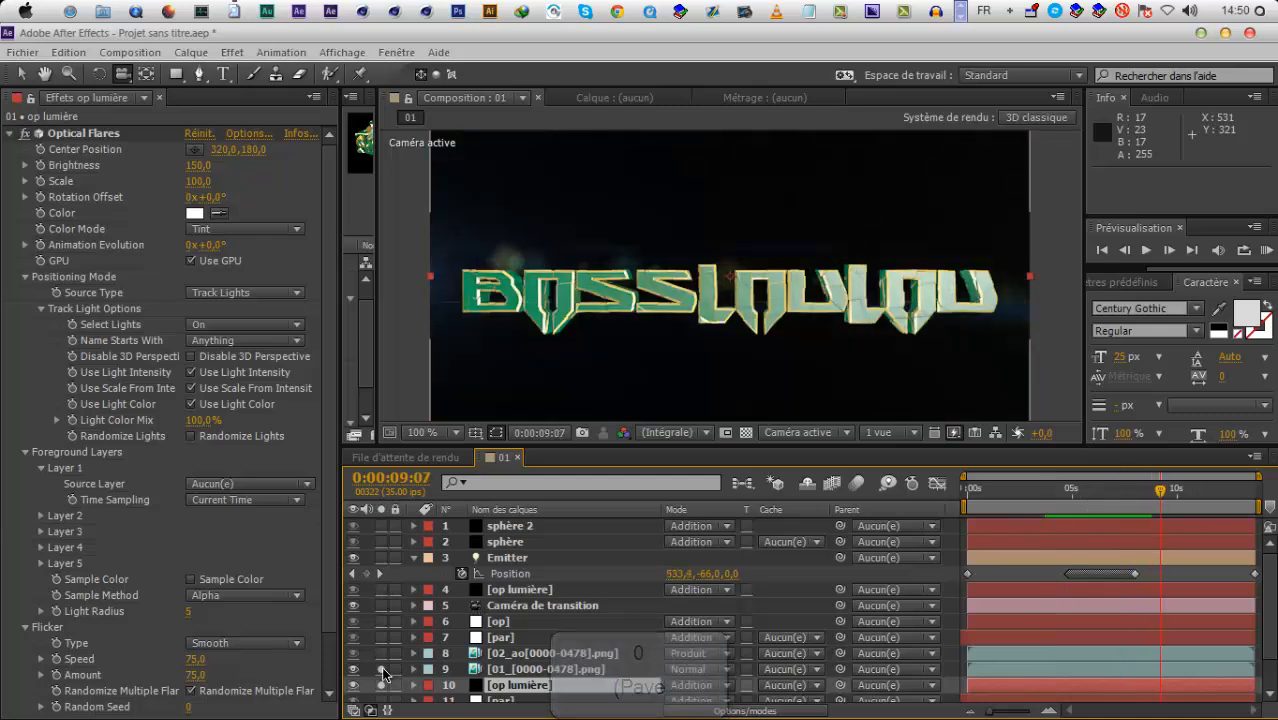
click(1180, 492)
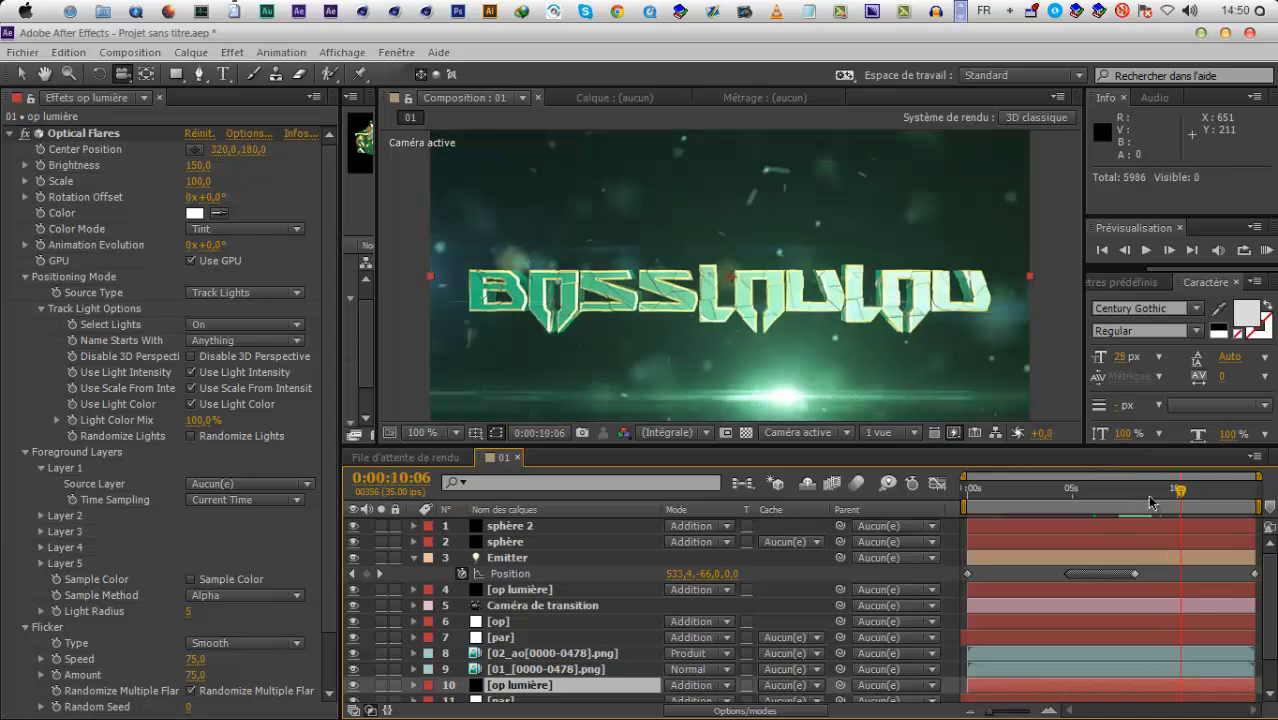
Try to fade out the Emitter light by keyframing its Intensity at 100% at 0:00:08:23 and 0% at 0:00:10:00
click(498, 559)
key(t)
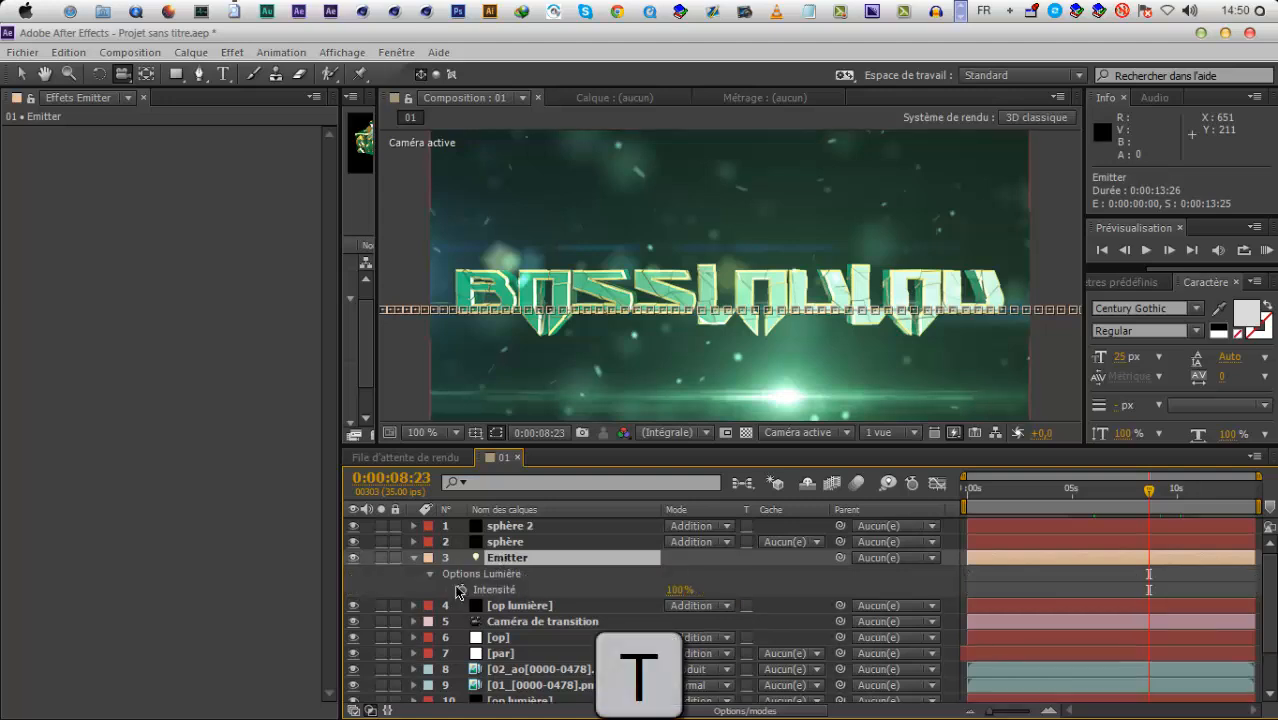
click(460, 590)
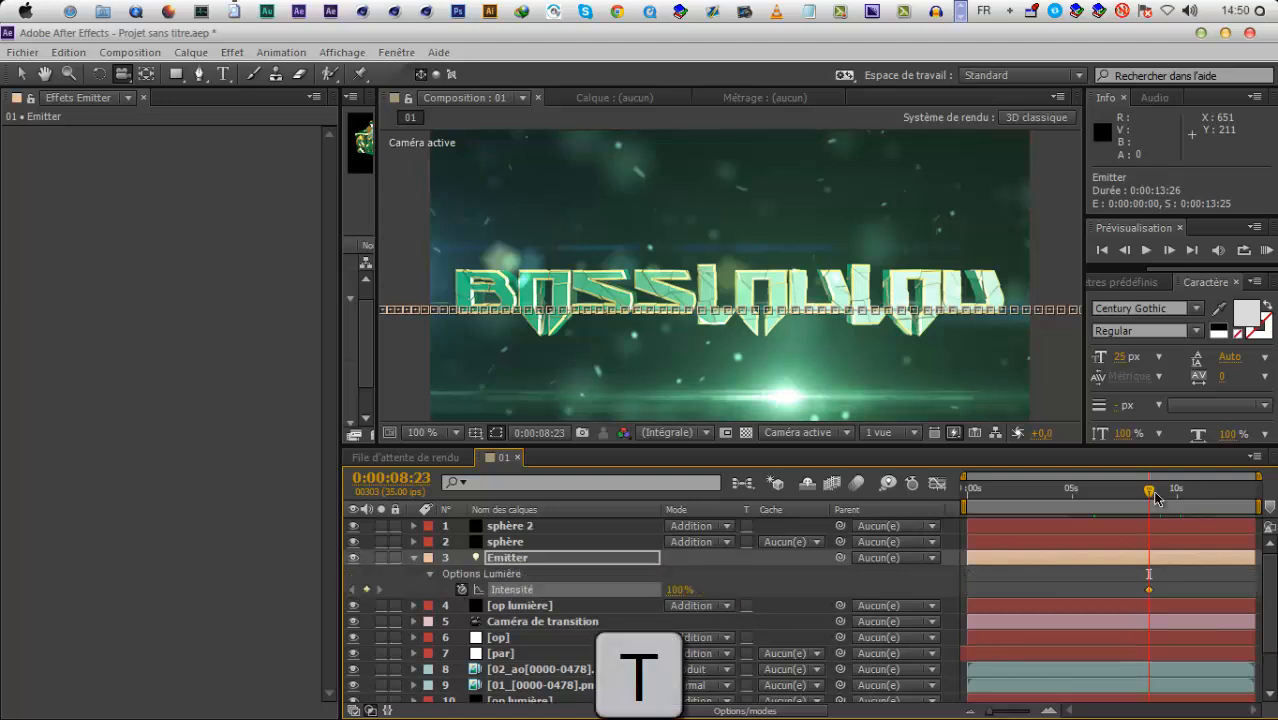
click(679, 589)
text(0)
key(Return)
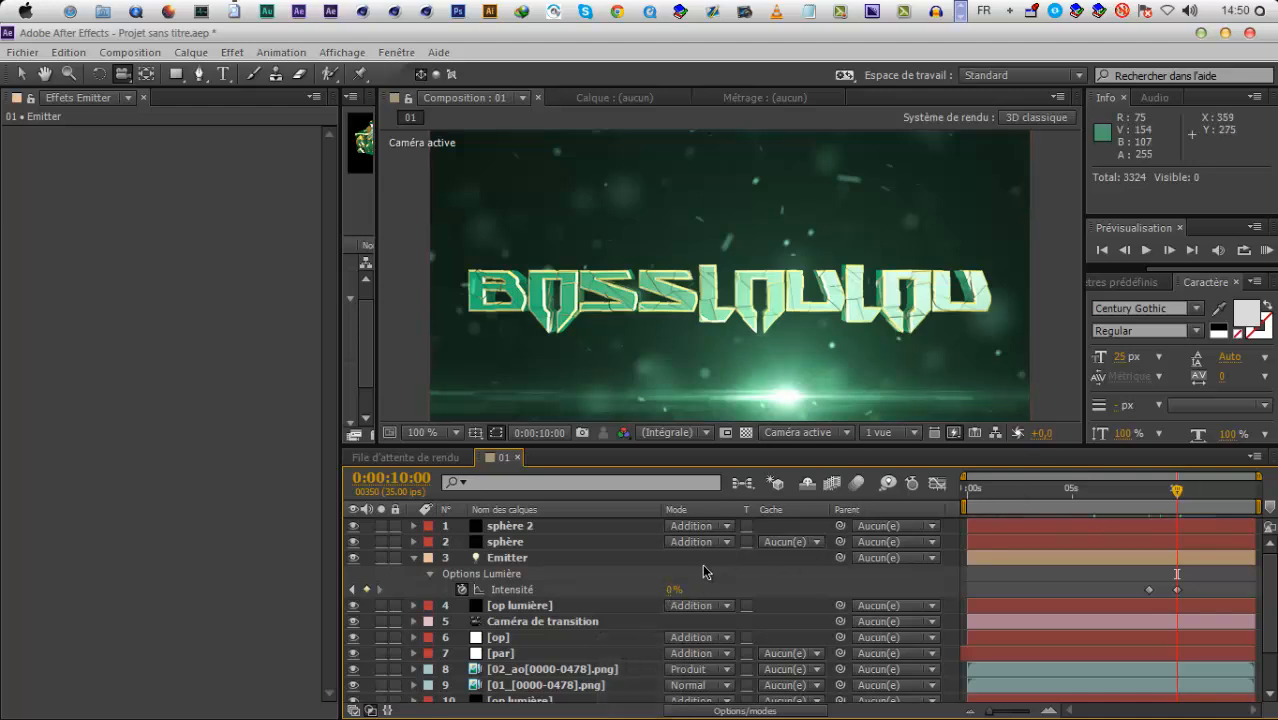
Remove the Emitter light's Intensity keyframes and set its Intensity to 100%
click(460, 590)
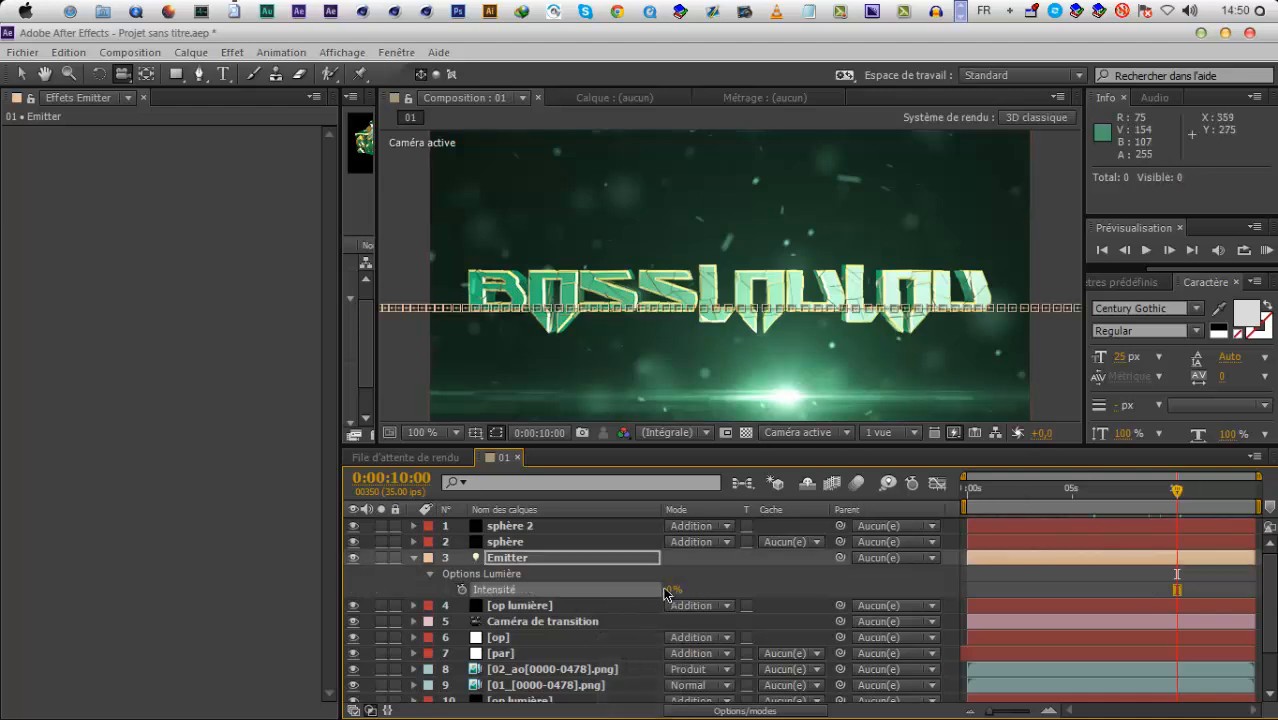
text(100)
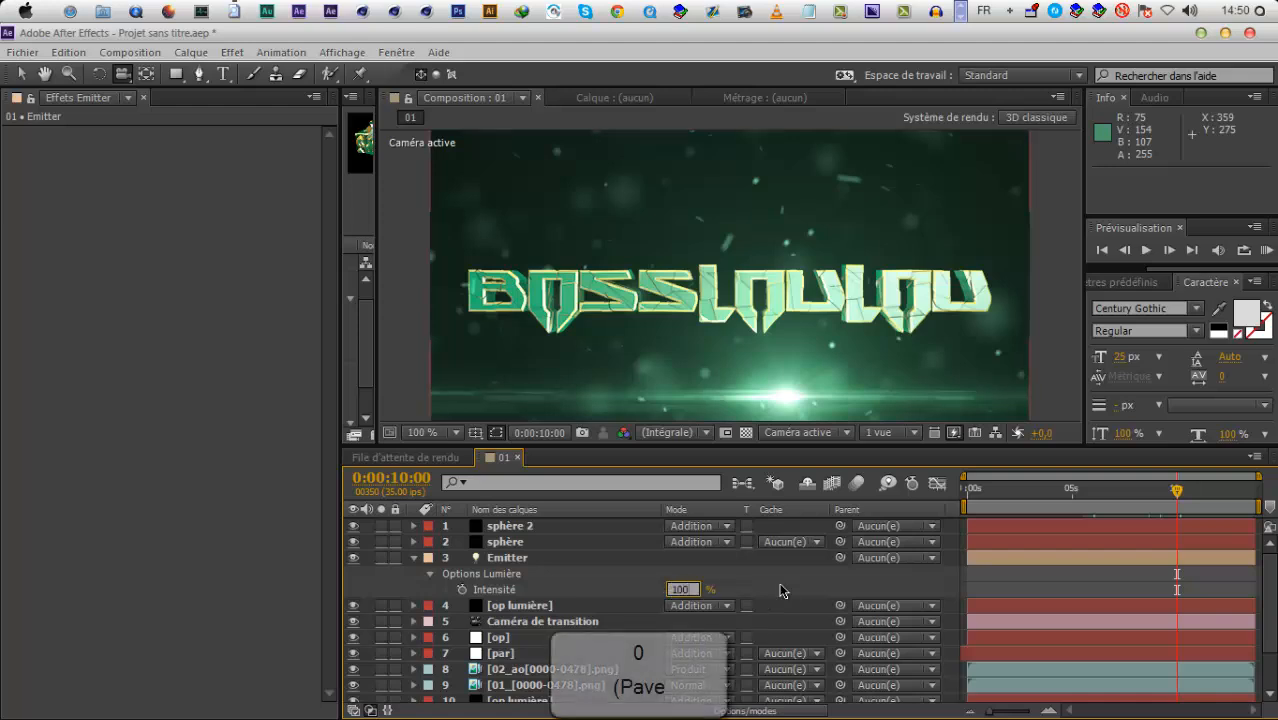
key(Return)
Isolate the [op] layer at 0:00:10:25 and set its Optical Flares Flicker Speed and Amount to 100
scroll(710, 308, down, 2)
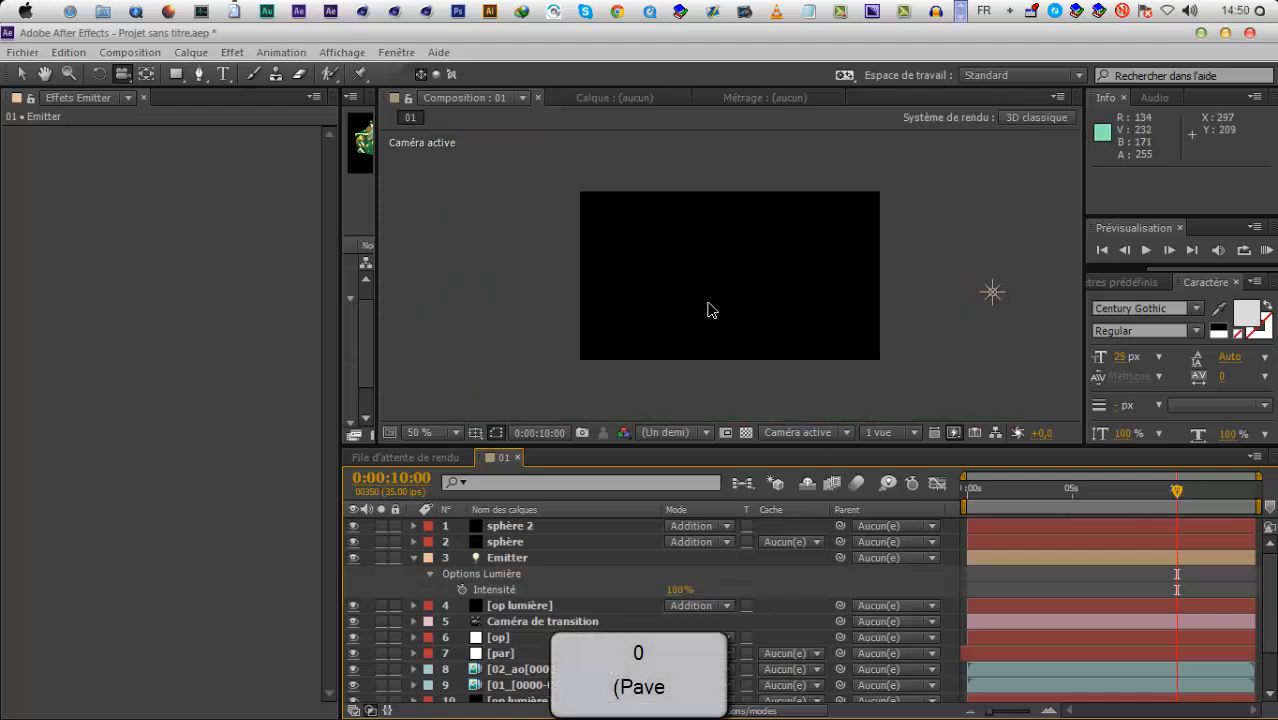
drag(1178, 500, 1192, 498)
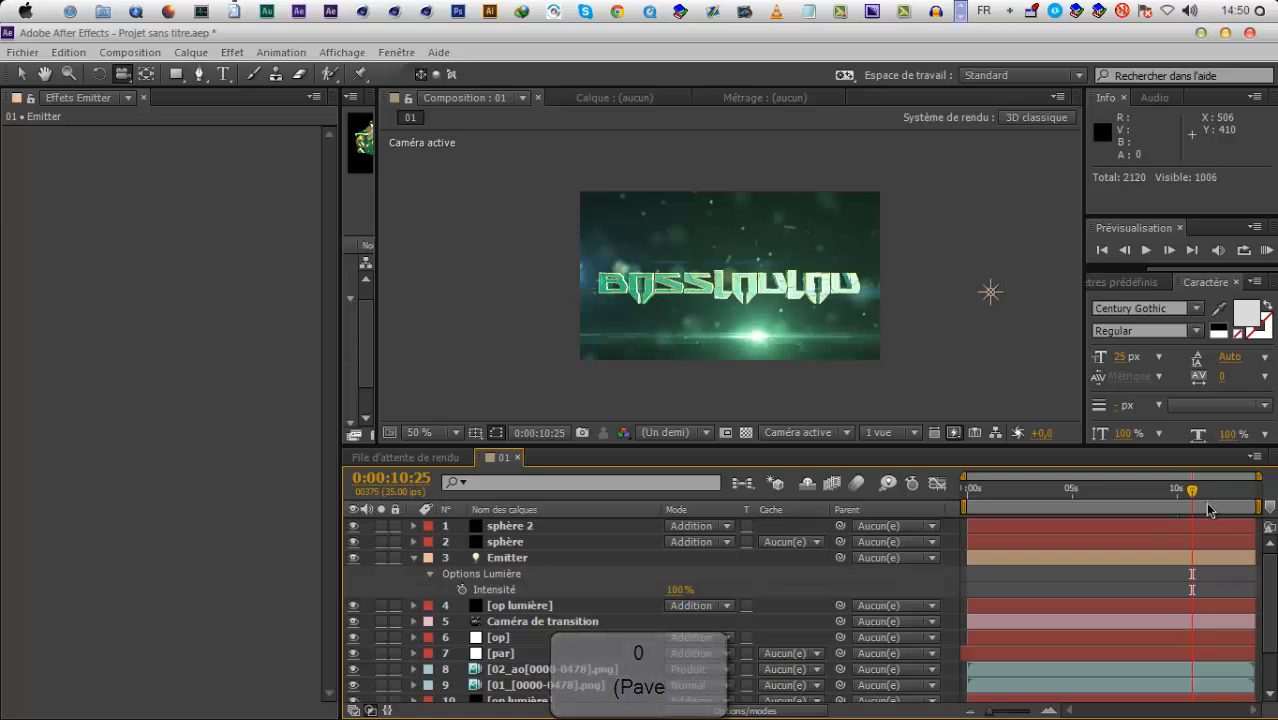
scroll(513, 640, down, 3)
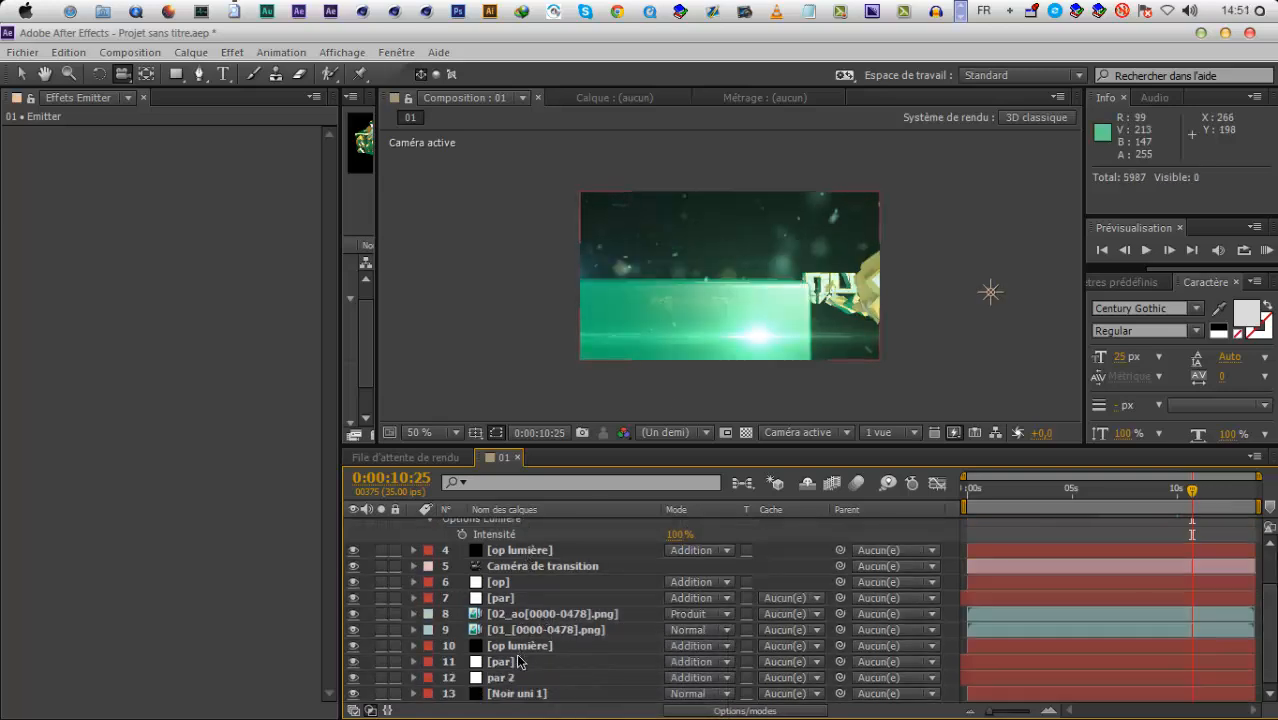
click(505, 588)
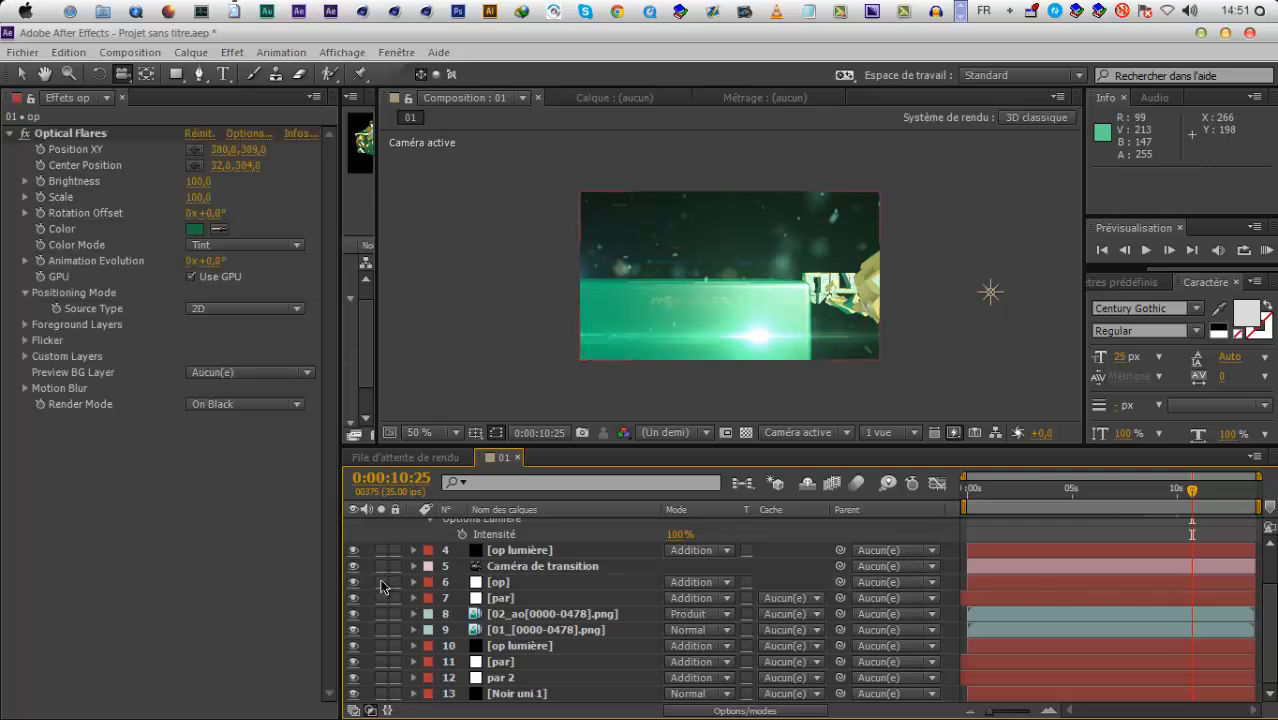
click(381, 582)
click(41, 351)
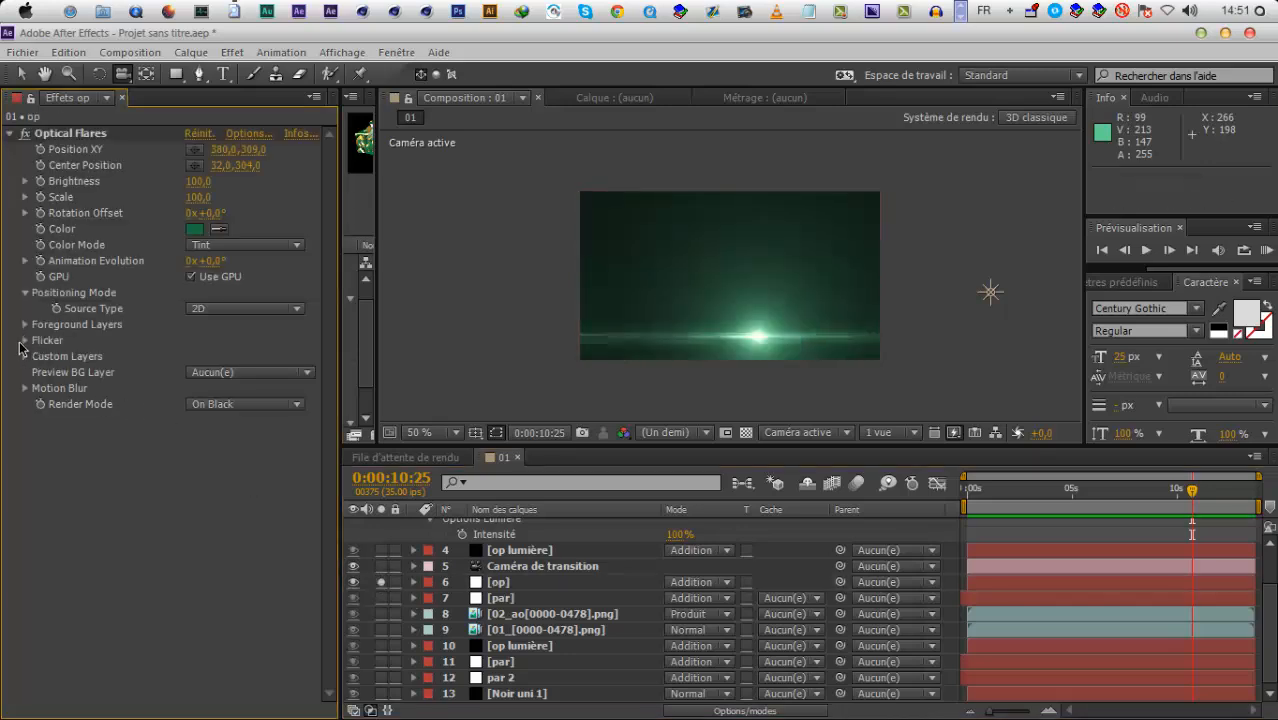
click(26, 342)
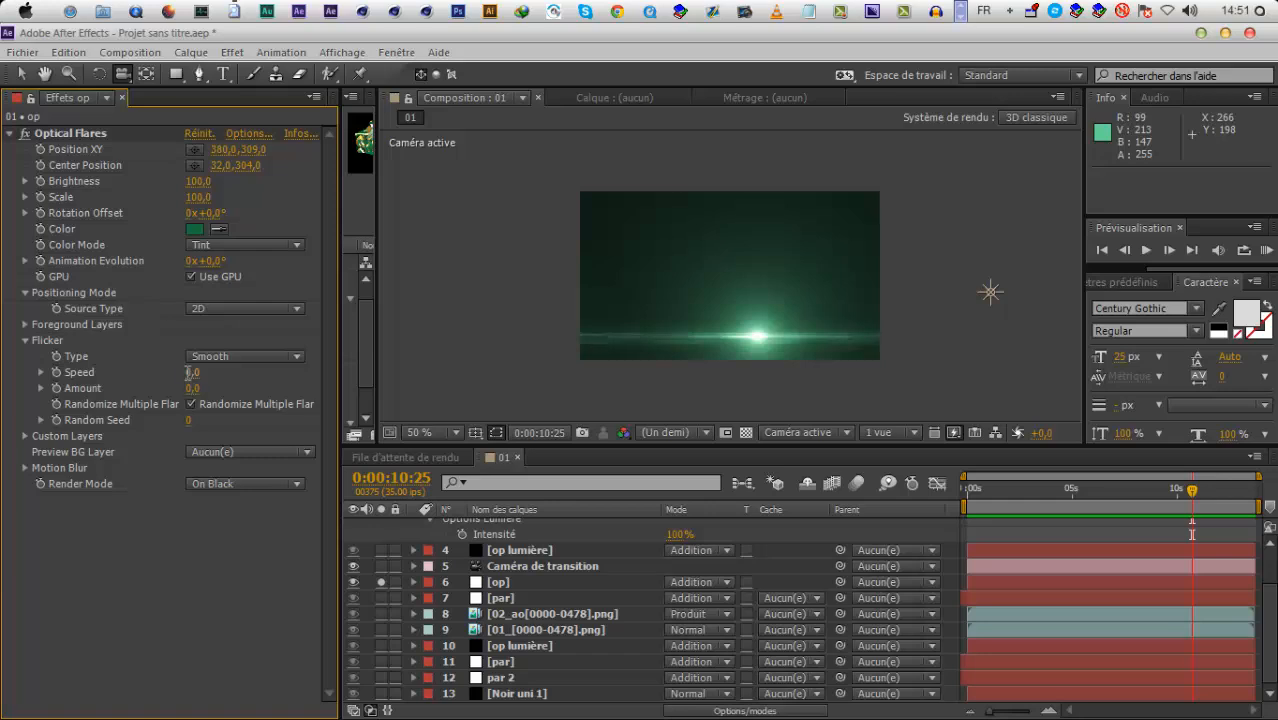
text(00)
key(Return)
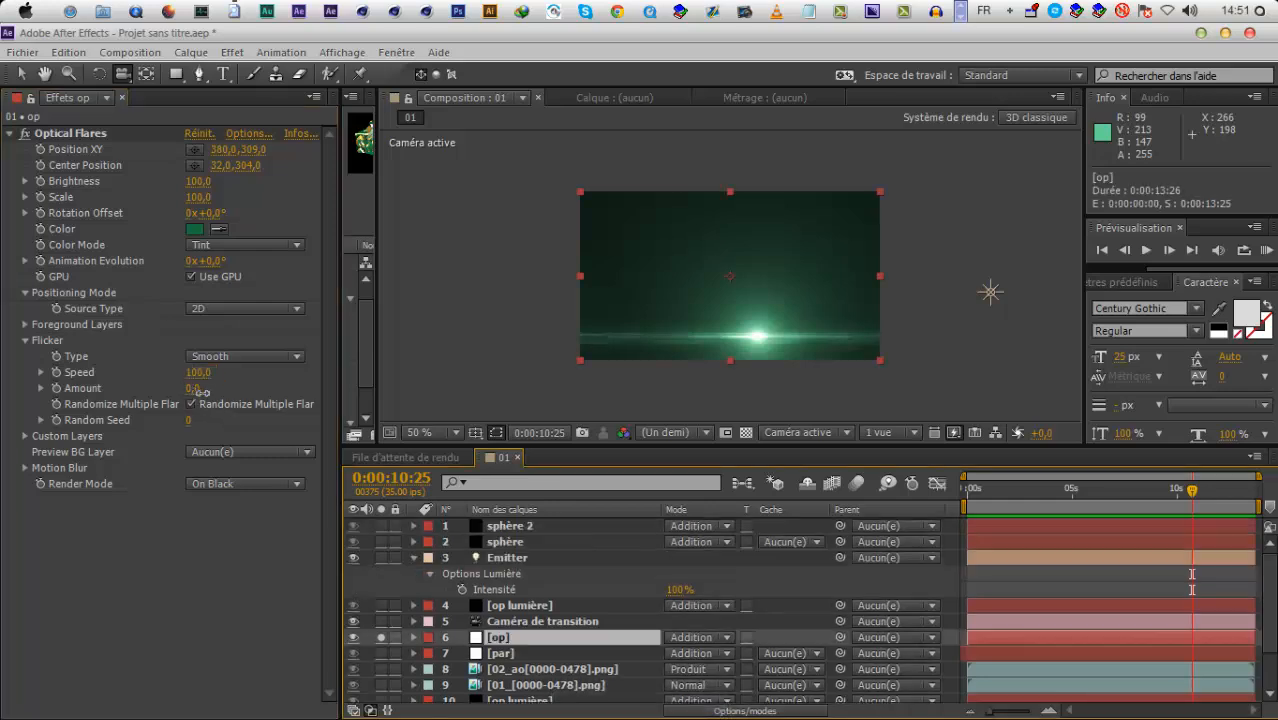
click(198, 388)
text(100)
key(Return)
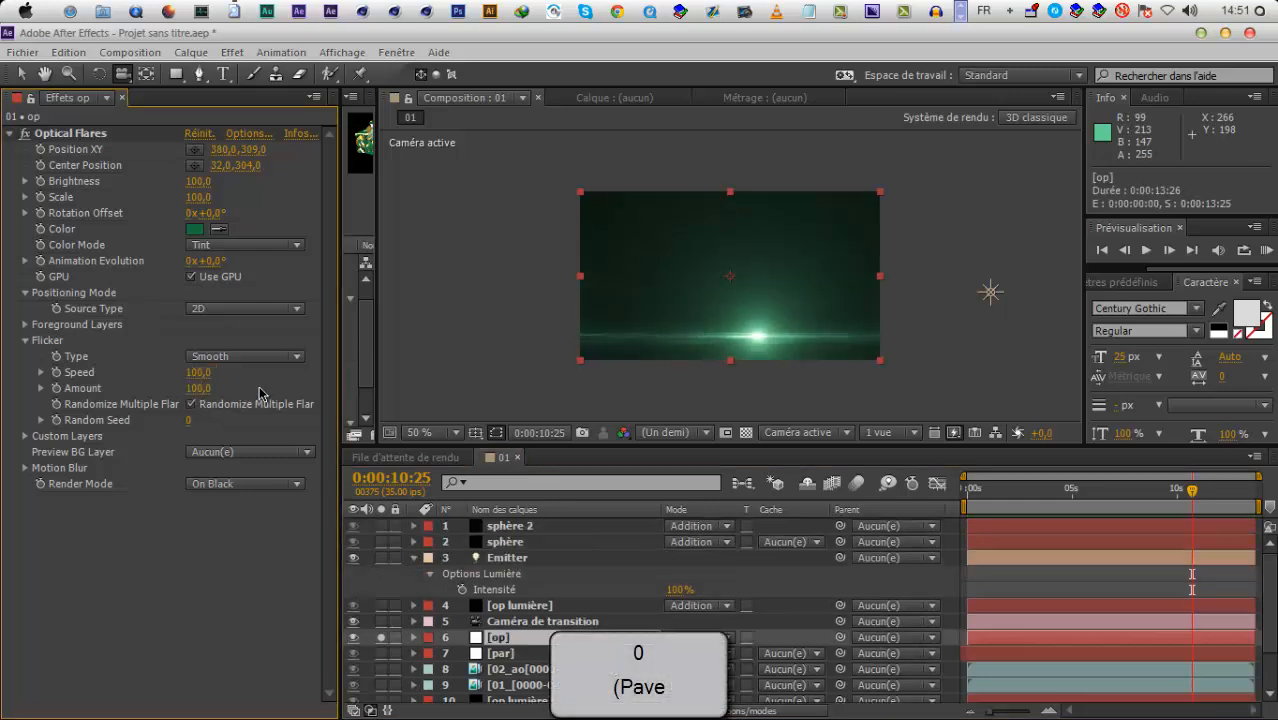
Switch the [op] flare's Positioning Mode source type to 3D and move its Position XY to 22, 38
click(220, 310)
click(236, 330)
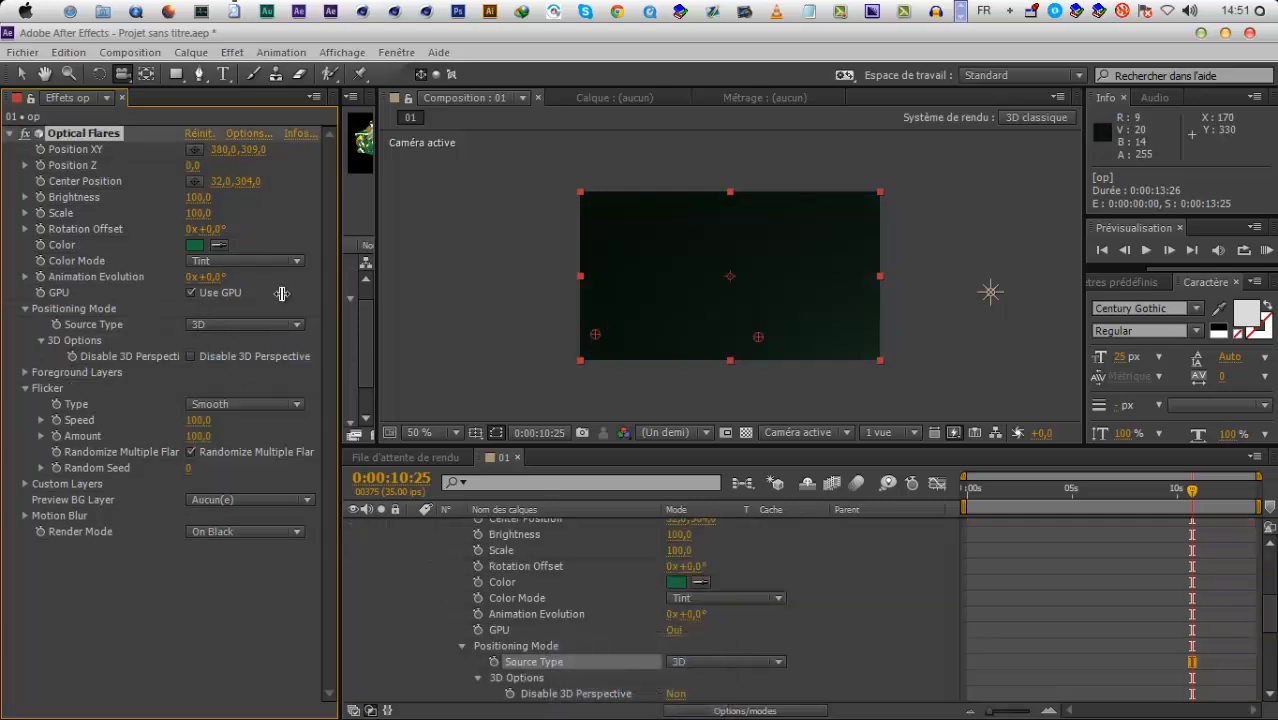
click(196, 182)
click(197, 150)
click(718, 349)
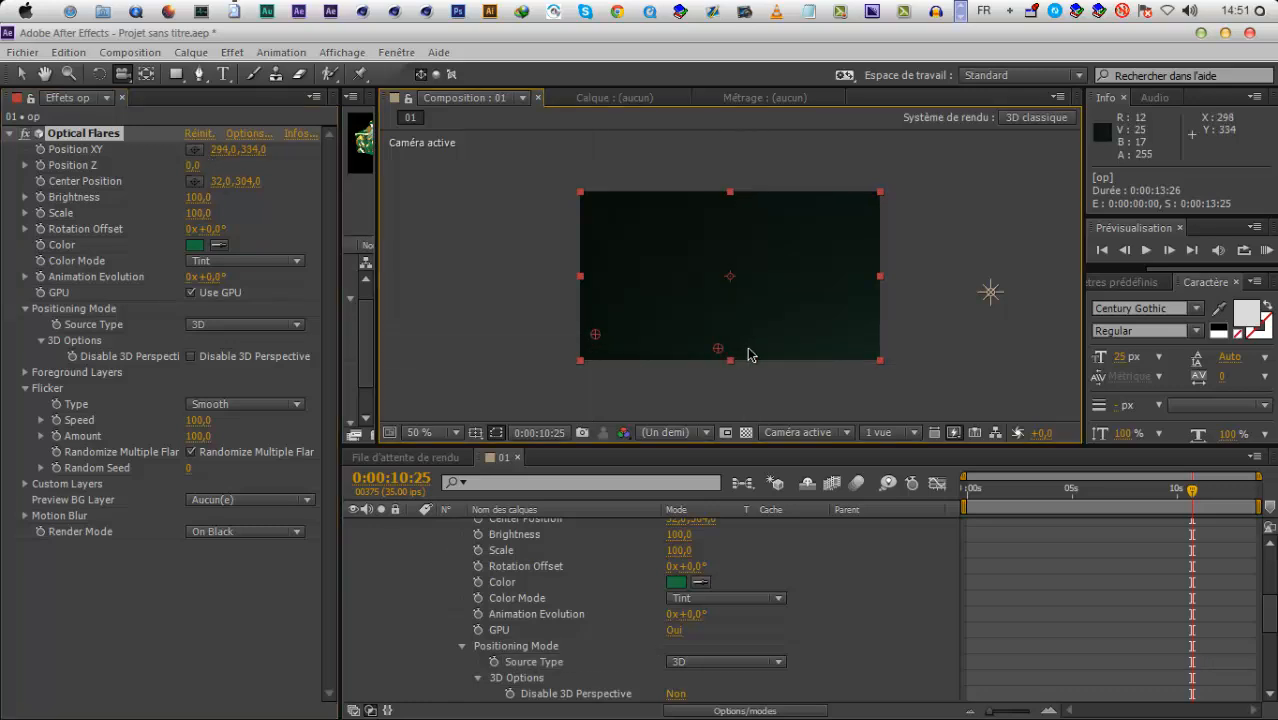
drag(750, 354, 745, 326)
mouse_move(671, 277)
mouse_down()
mouse_move(593, 228)
mouse_move(590, 210)
mouse_up()
scroll(497, 580, up, 4)
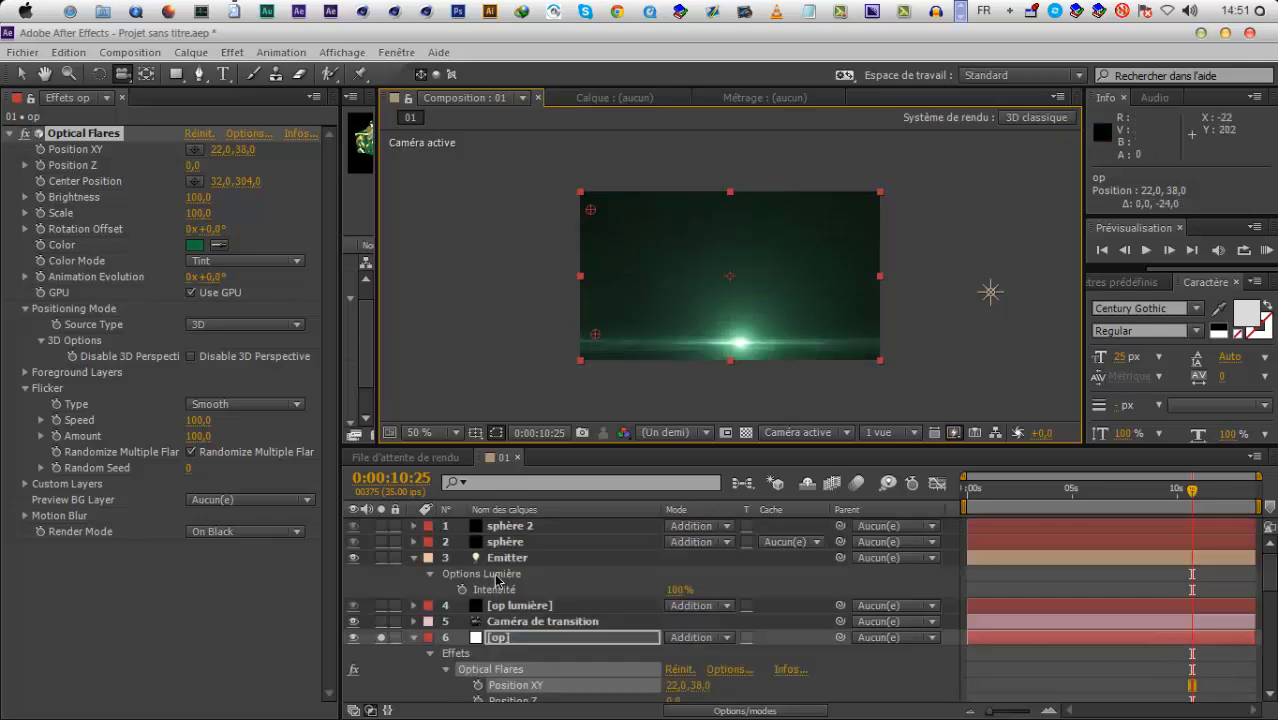
Collapse the Emitter and [op] layers, end the isolation, and set the flare's Position XY to 22, 128 at 0:00:03:20
click(414, 557)
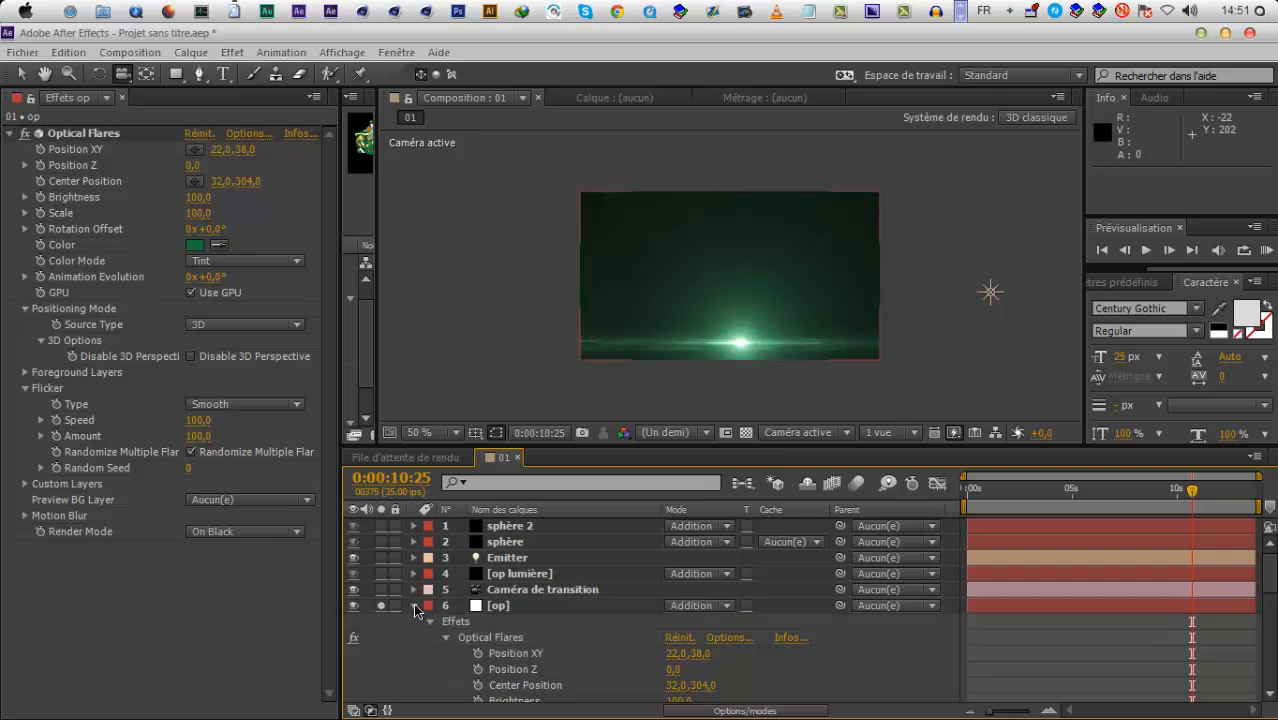
click(414, 606)
click(1025, 490)
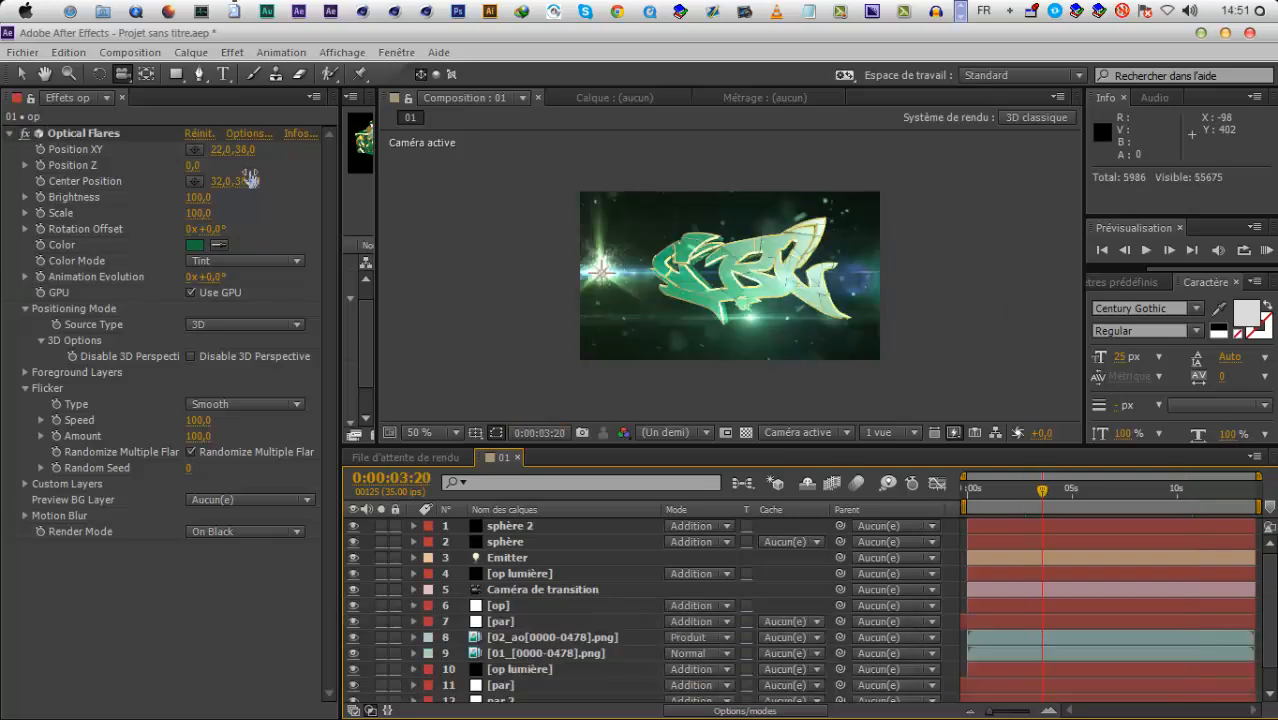
drag(270, 149, 493, 285)
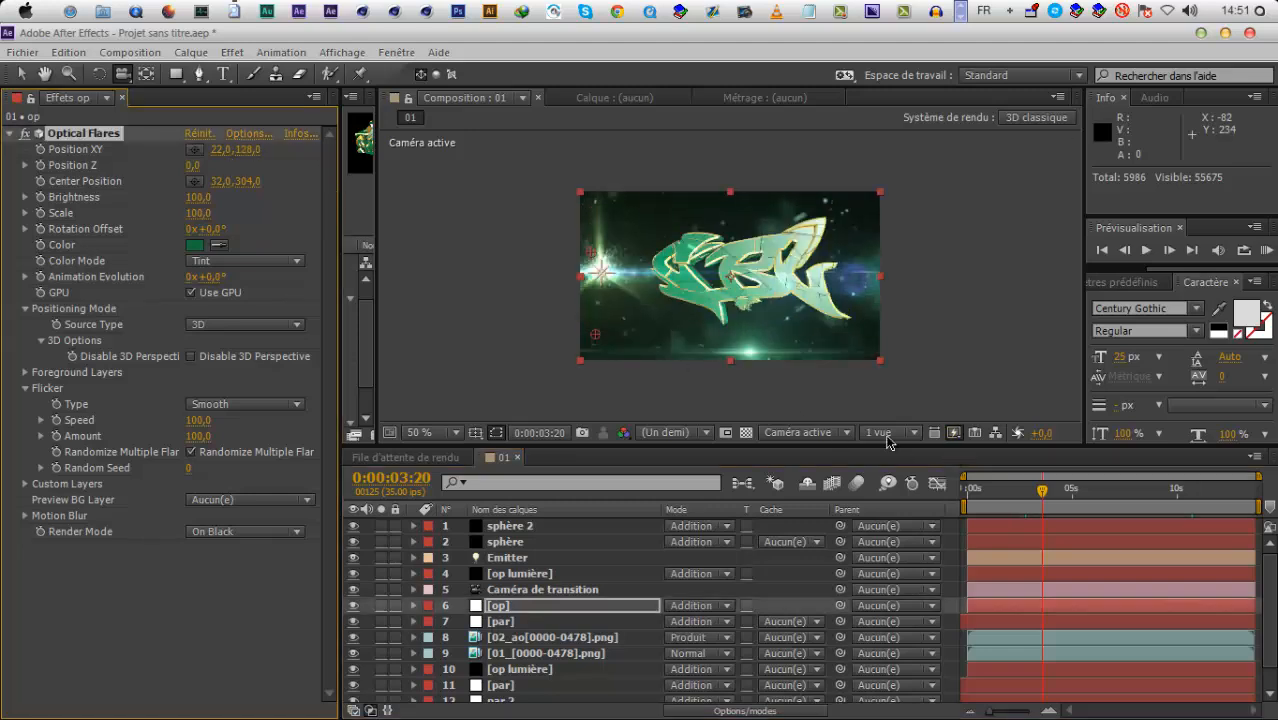
Try Brightness values of 120, 150 and 200 on the [op] layer's Optical Flares effect
click(198, 197)
text(120)
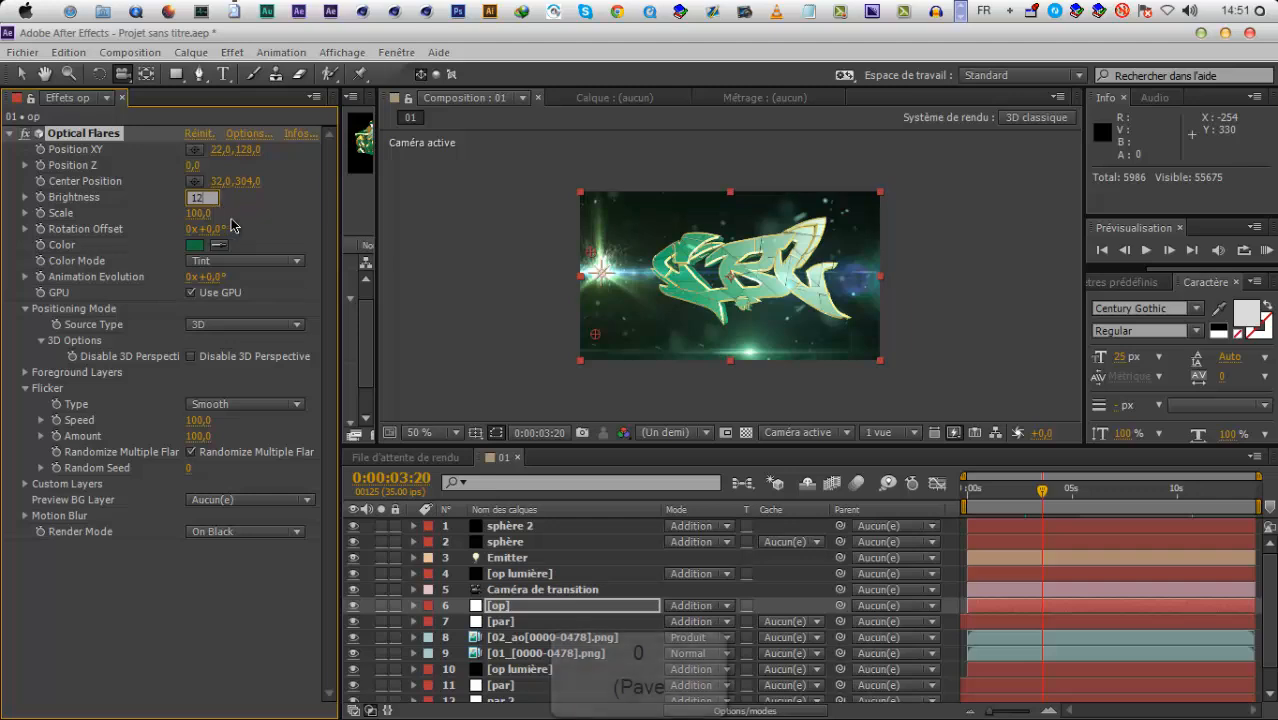
key(Return)
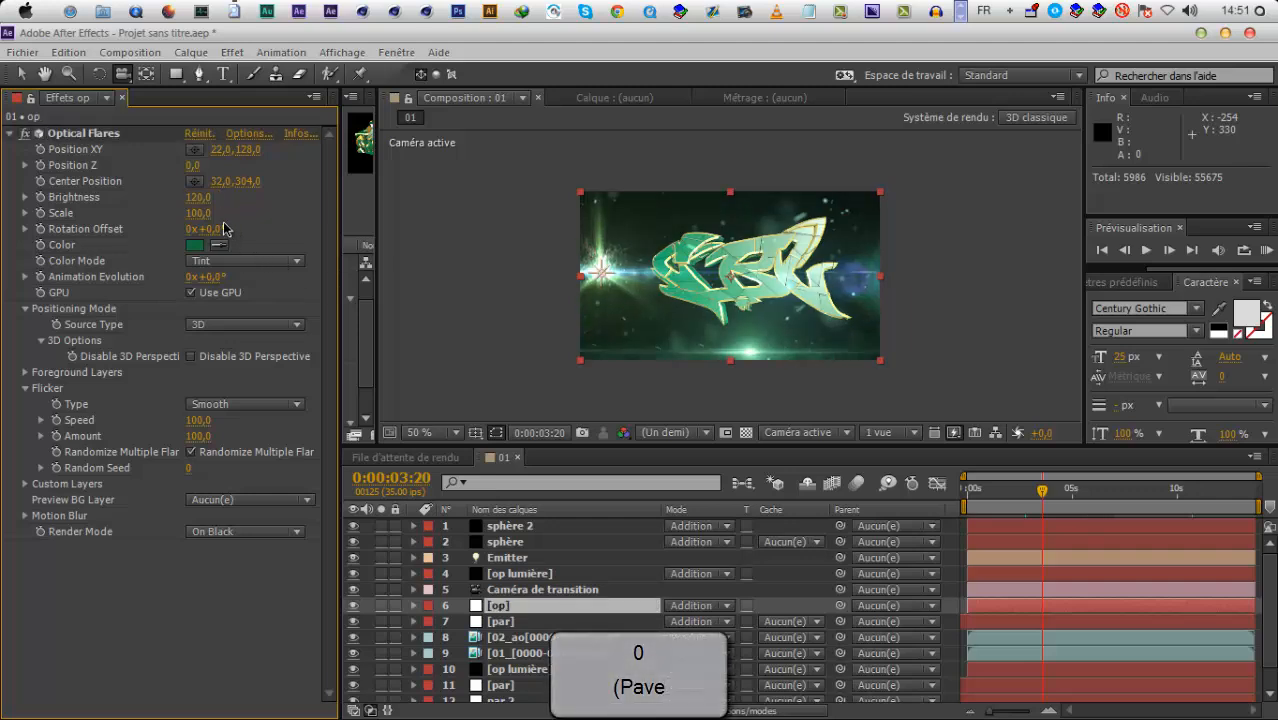
click(198, 197)
text(150)
key(Return)
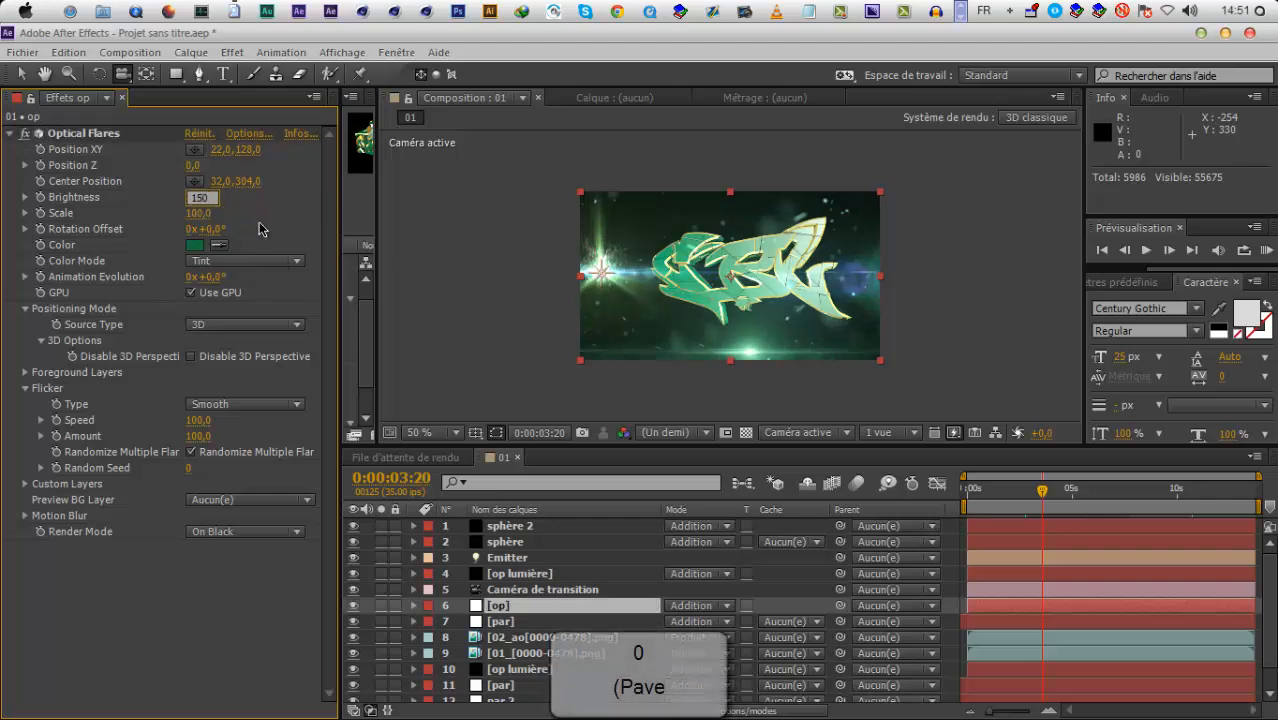
click(198, 197)
text(200)
key(Return)
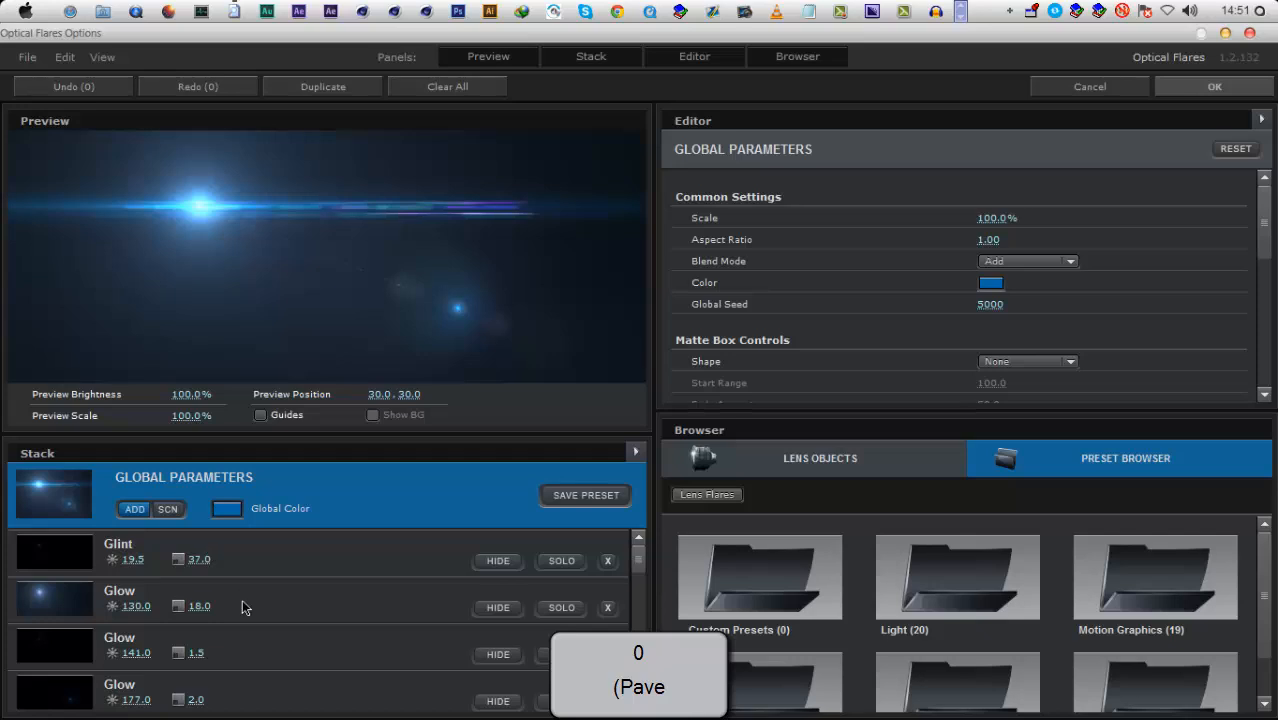
In the Optical Flares options, set the 130-brightness Glow's Gamma to 1.2 and remove the Multi Iris with scale 200
click(243, 607)
click(800, 62)
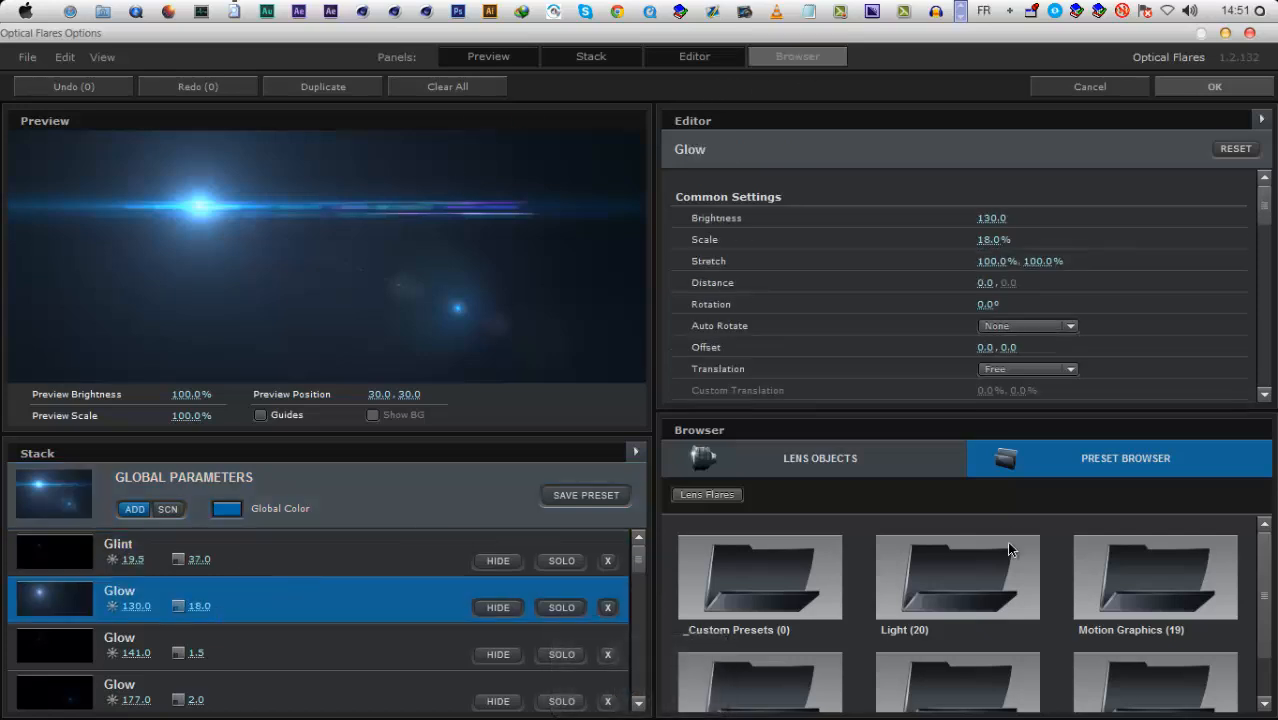
click(1006, 637)
text(1.2)
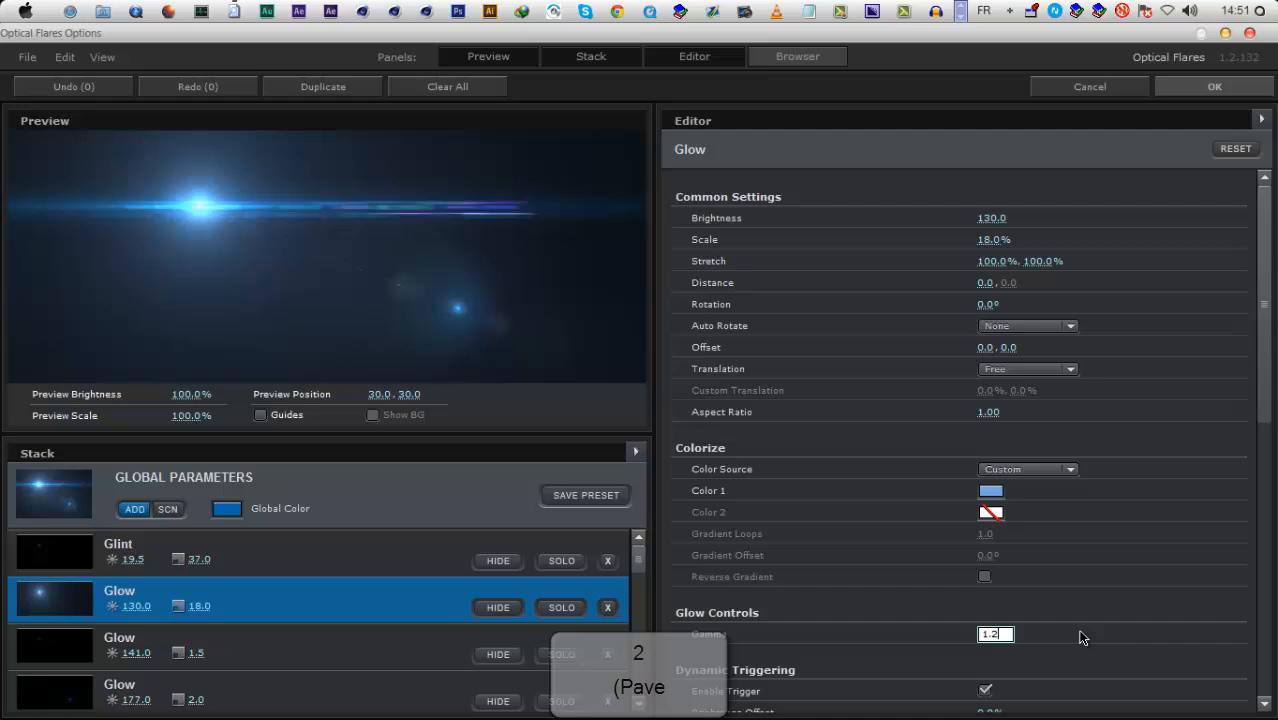
key(Return)
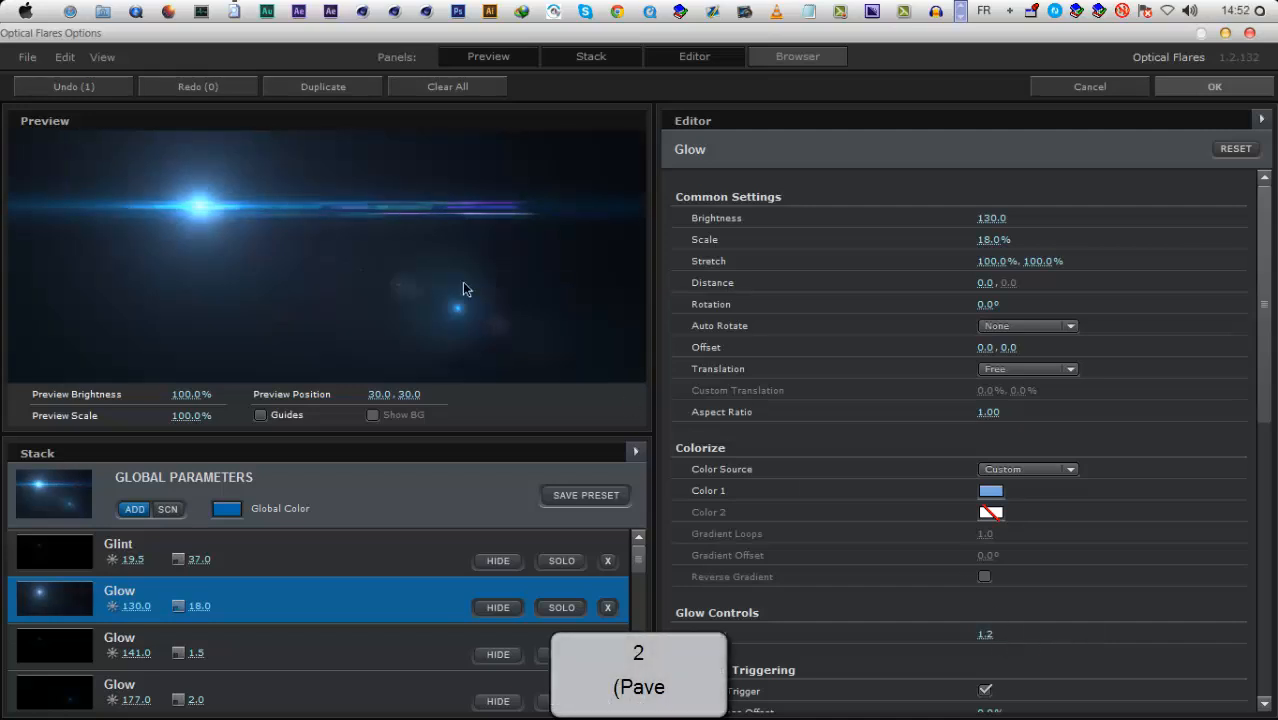
click(628, 552)
scroll(625, 620, down, 5)
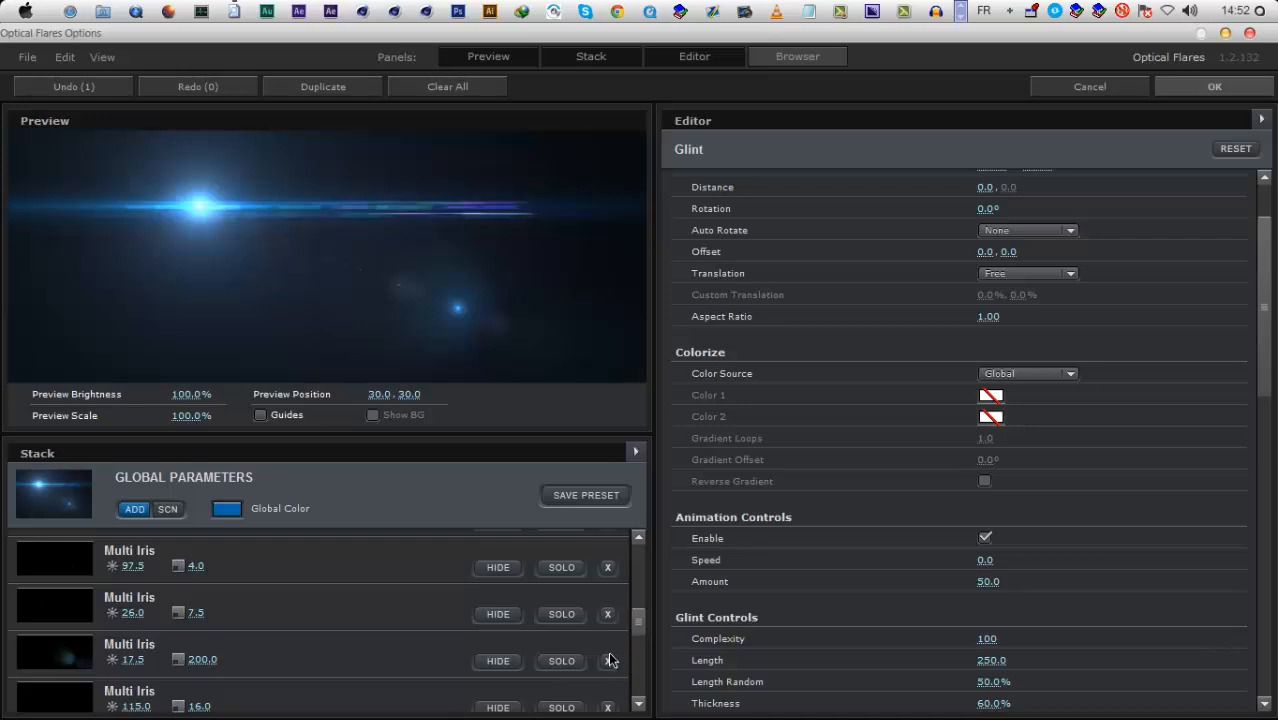
click(607, 660)
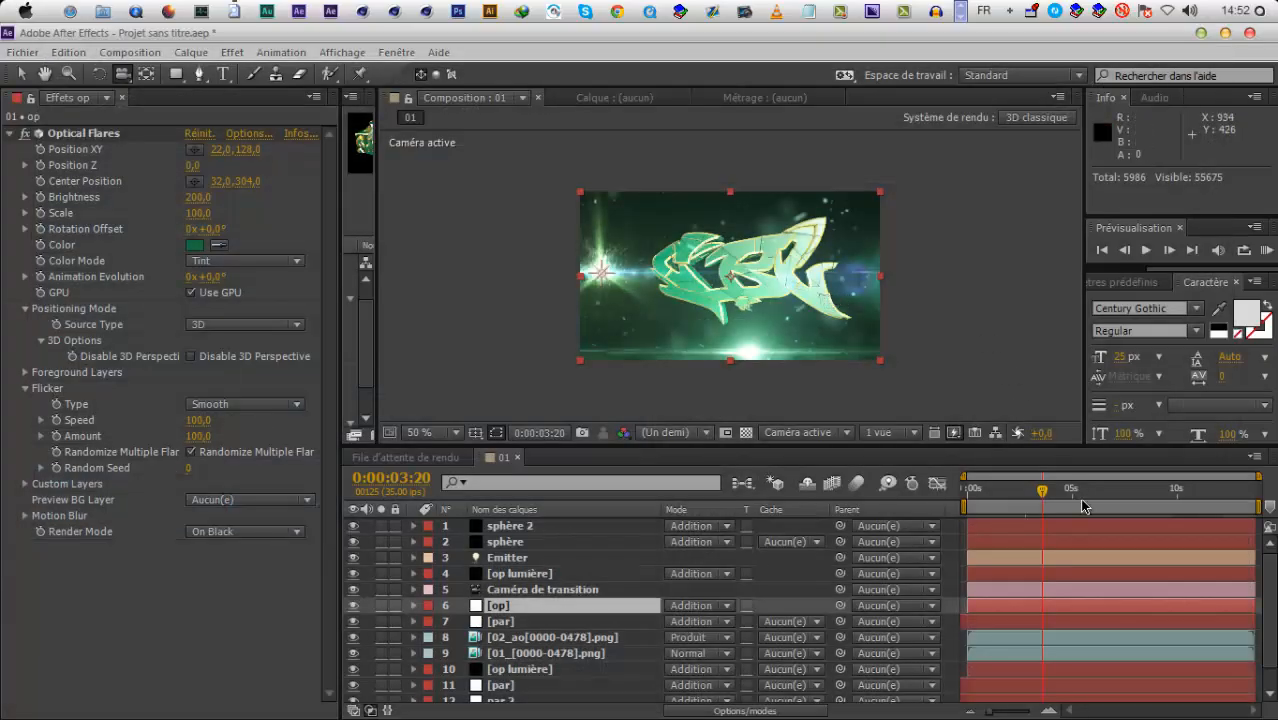
Preview the flare against the animation at 0:00:05:16, 0:00:07:14 and 0:00:05:34
click(1083, 500)
scroll(759, 260, up, 2)
scroll(849, 399, down, 2)
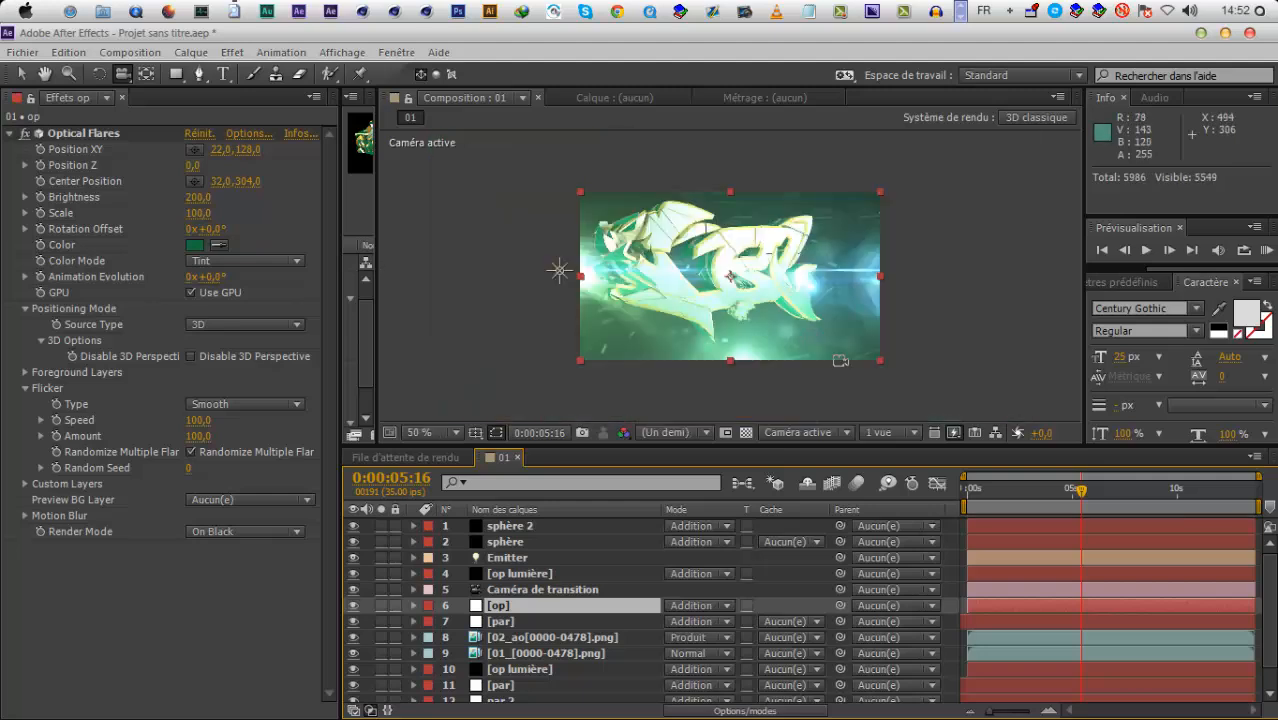
click(1122, 490)
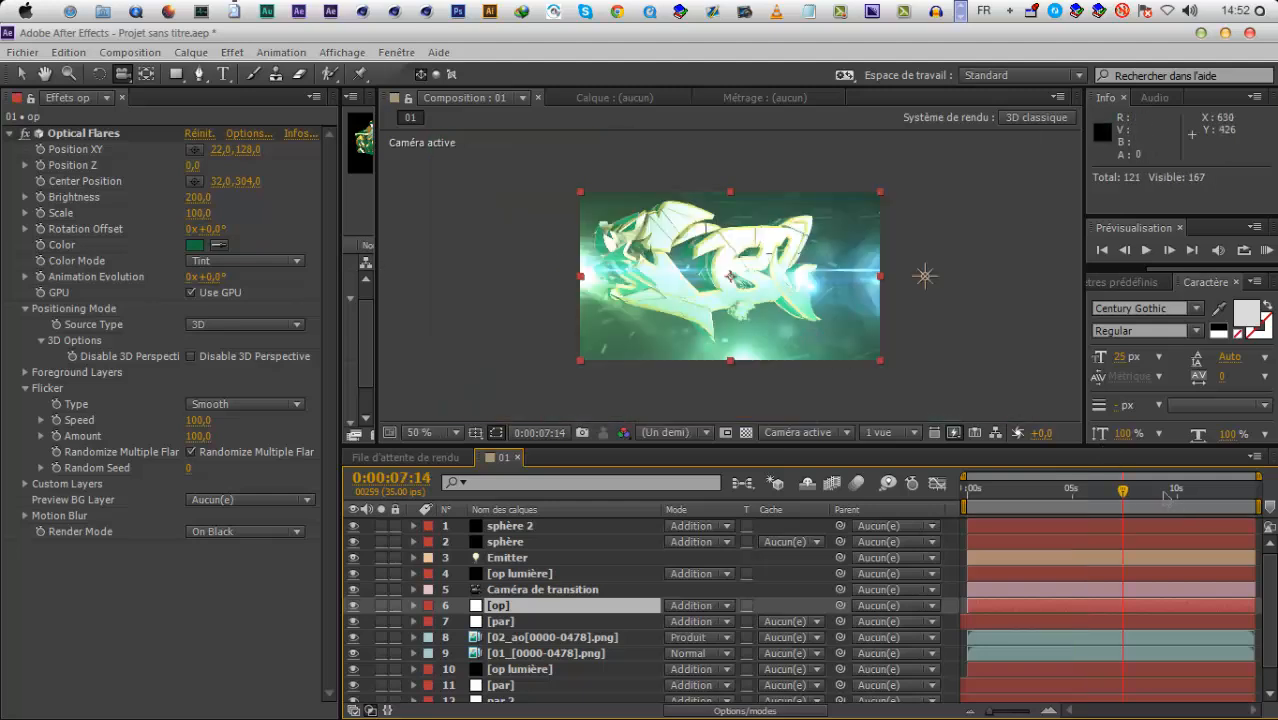
click(1093, 490)
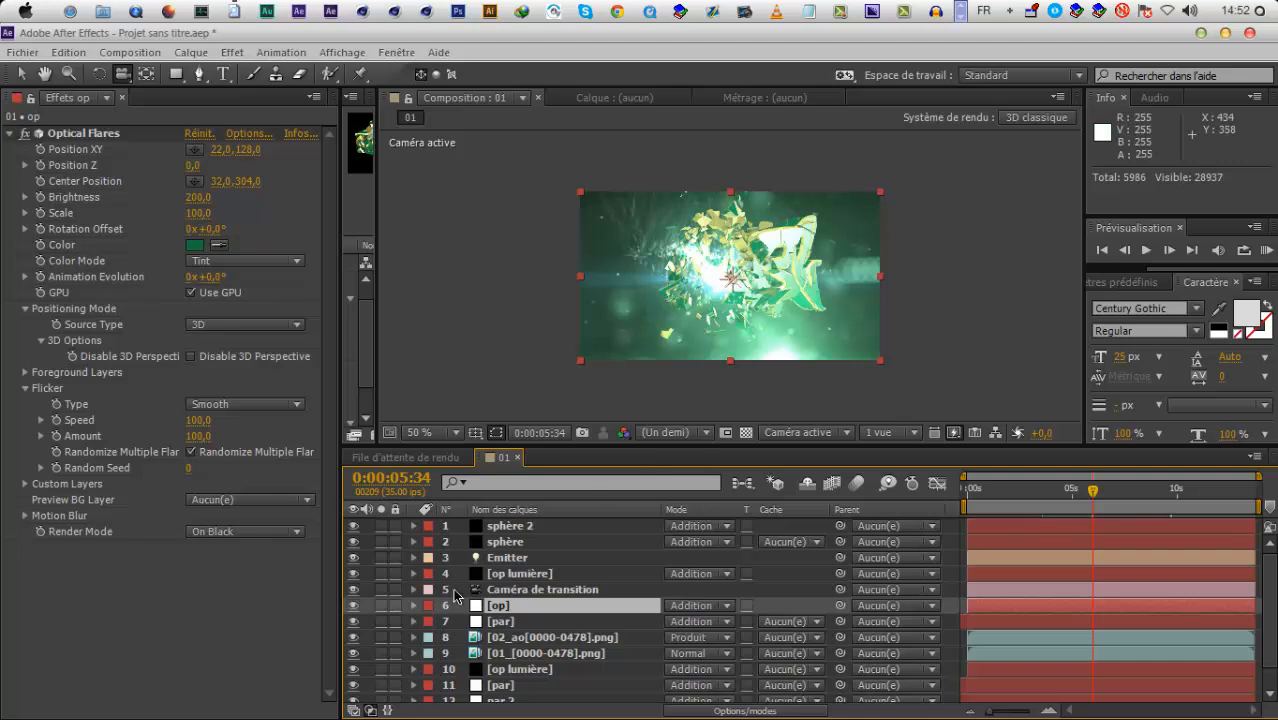
Set the [op] flare's Position XY to 22, 90, check it at 0:00:01:18 and 0:00:04:07, and set Brightness to 150
click(240, 149)
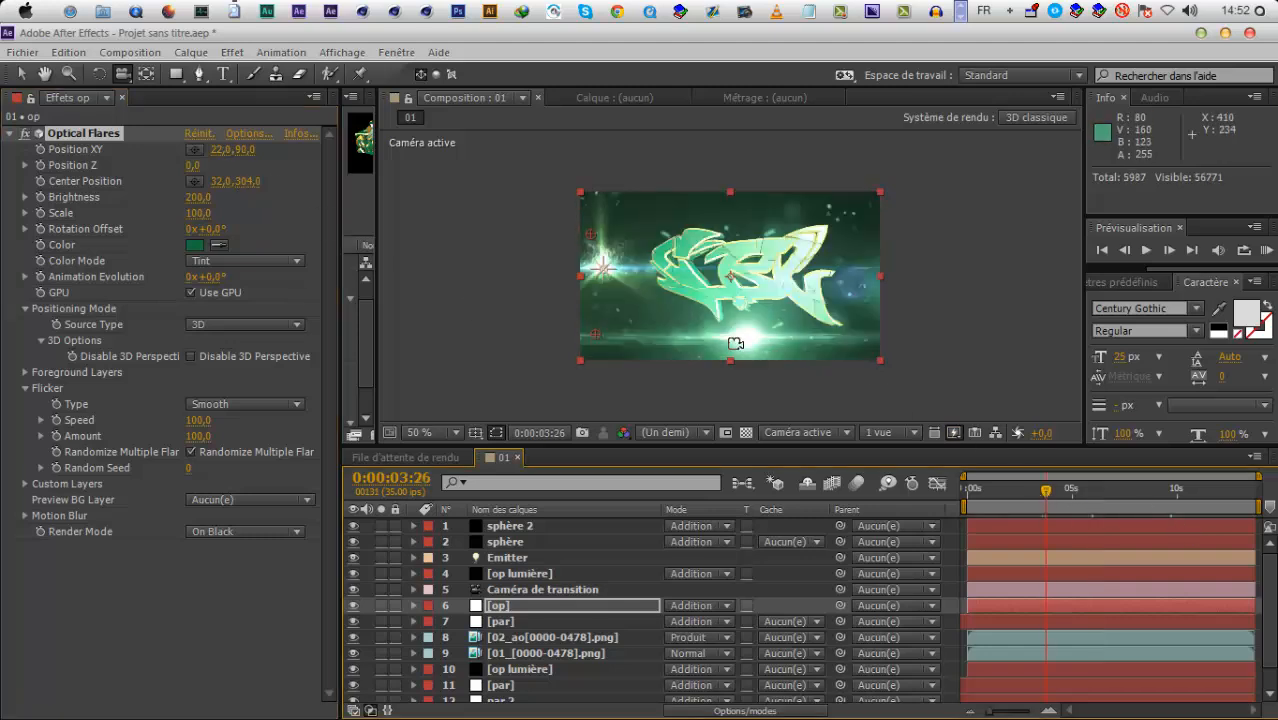
click(997, 489)
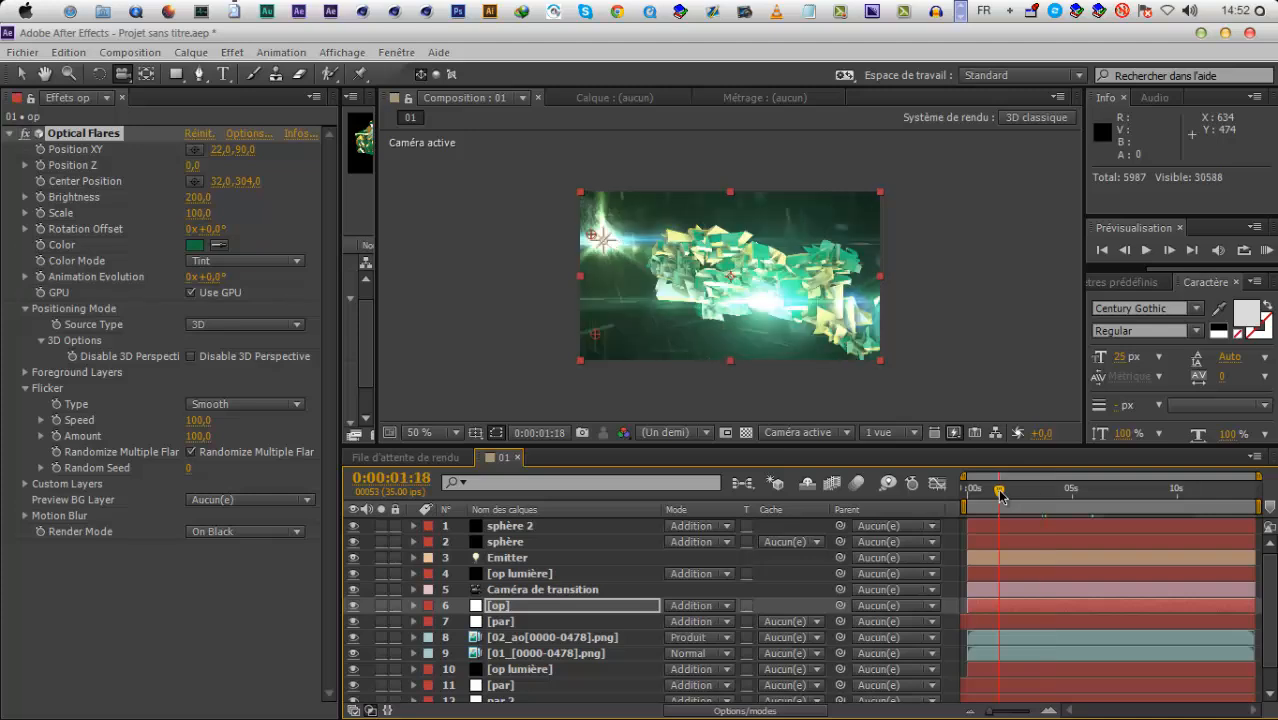
click(1054, 495)
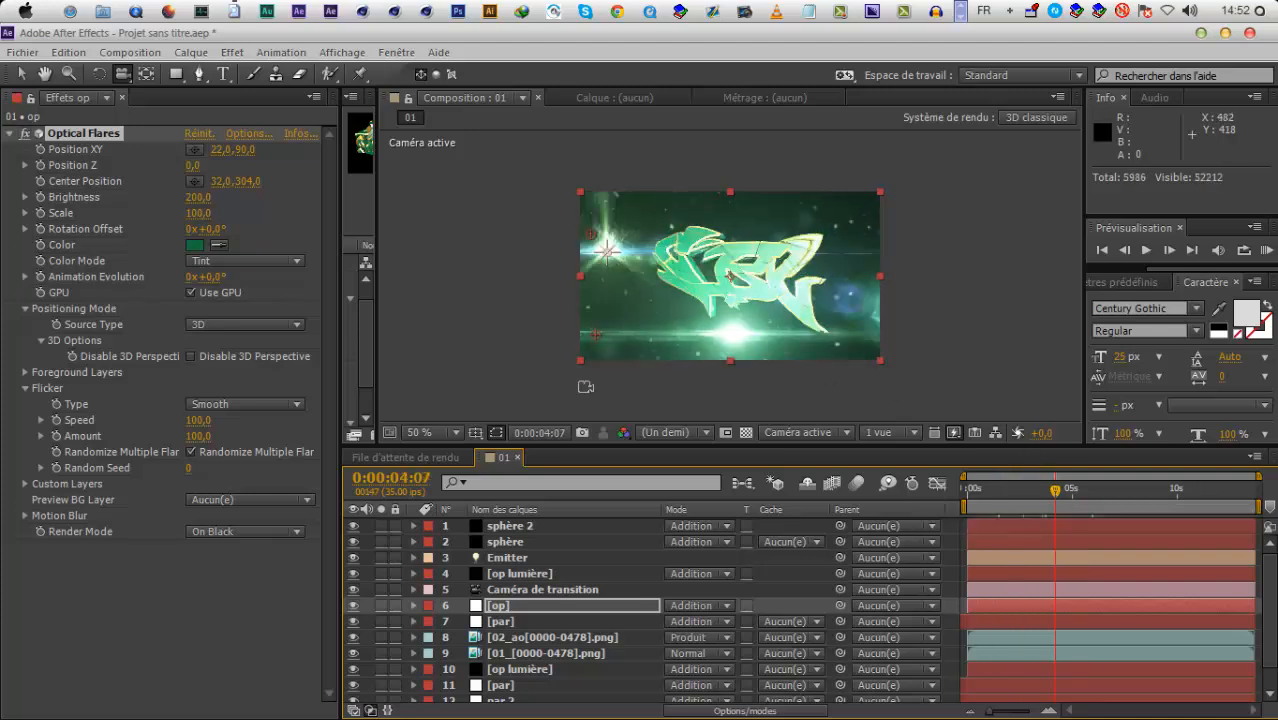
click(197, 197)
text(150)
click(307, 203)
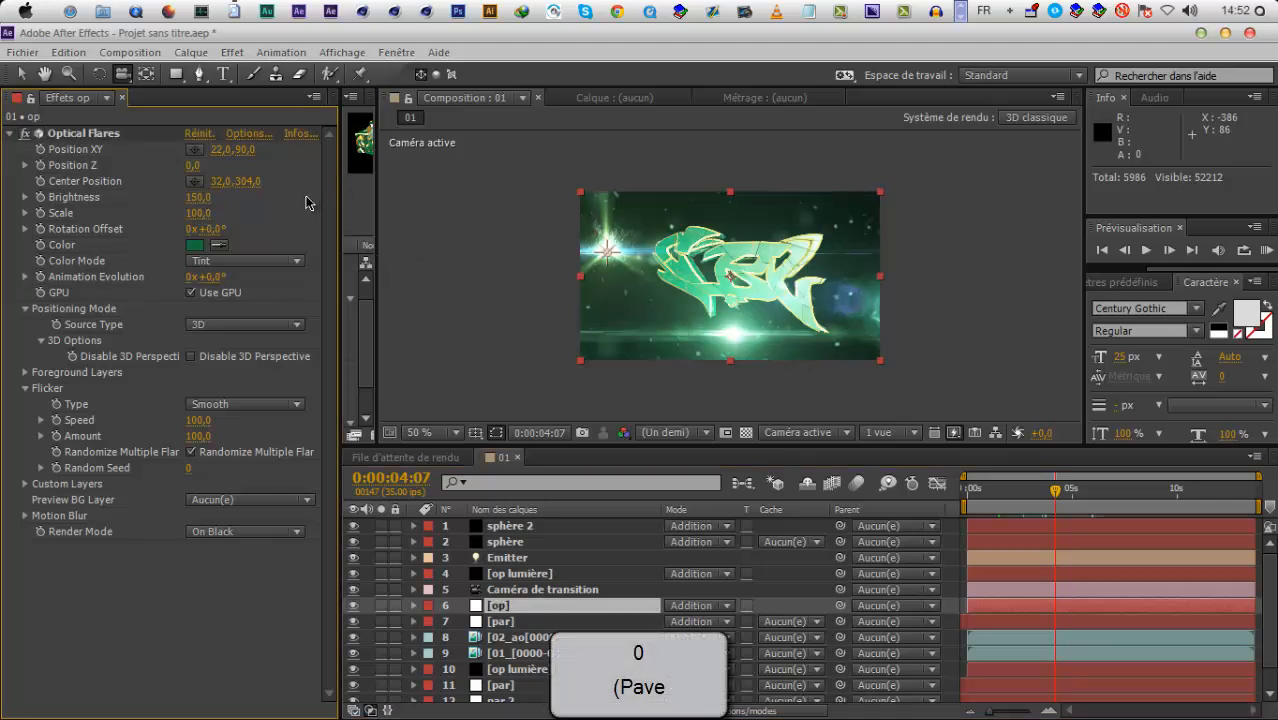
Review the adjusted flare at 0:00:12:11, 0:00:08:01, 0:00:03:29, 0:00:01:31 and 0:00:00:22
drag(1191, 504, 1228, 505)
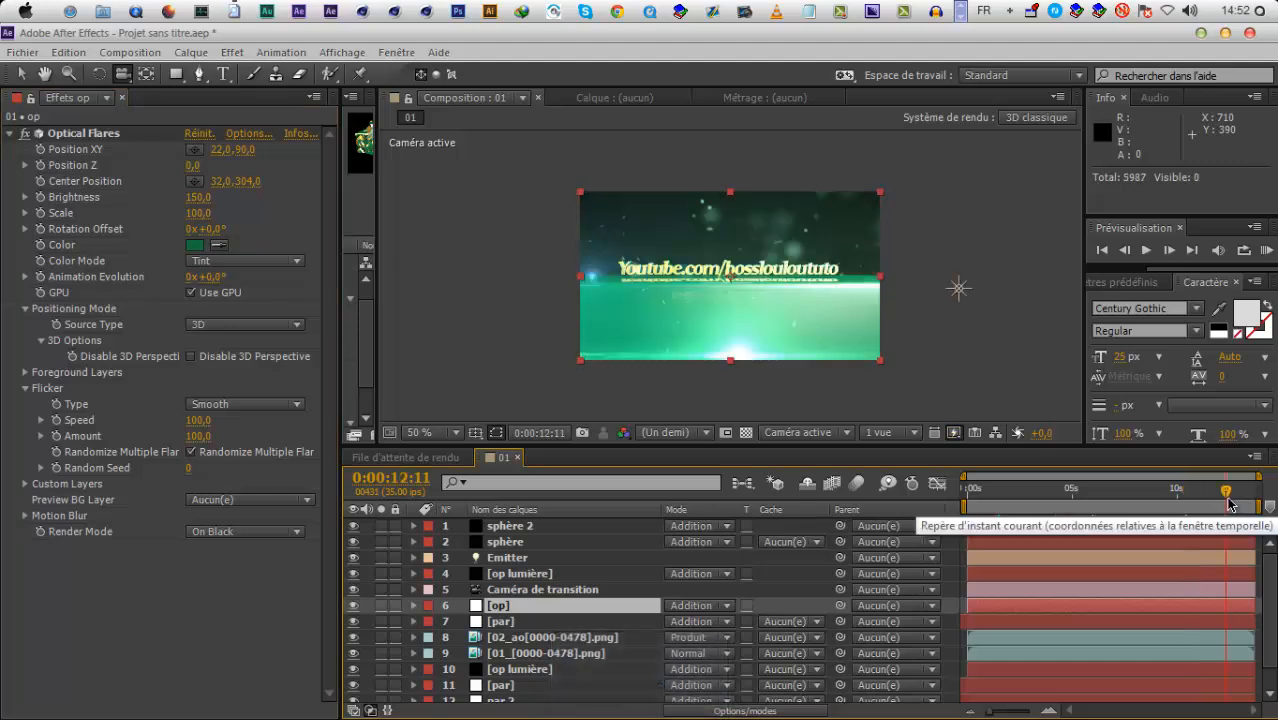
click(1136, 502)
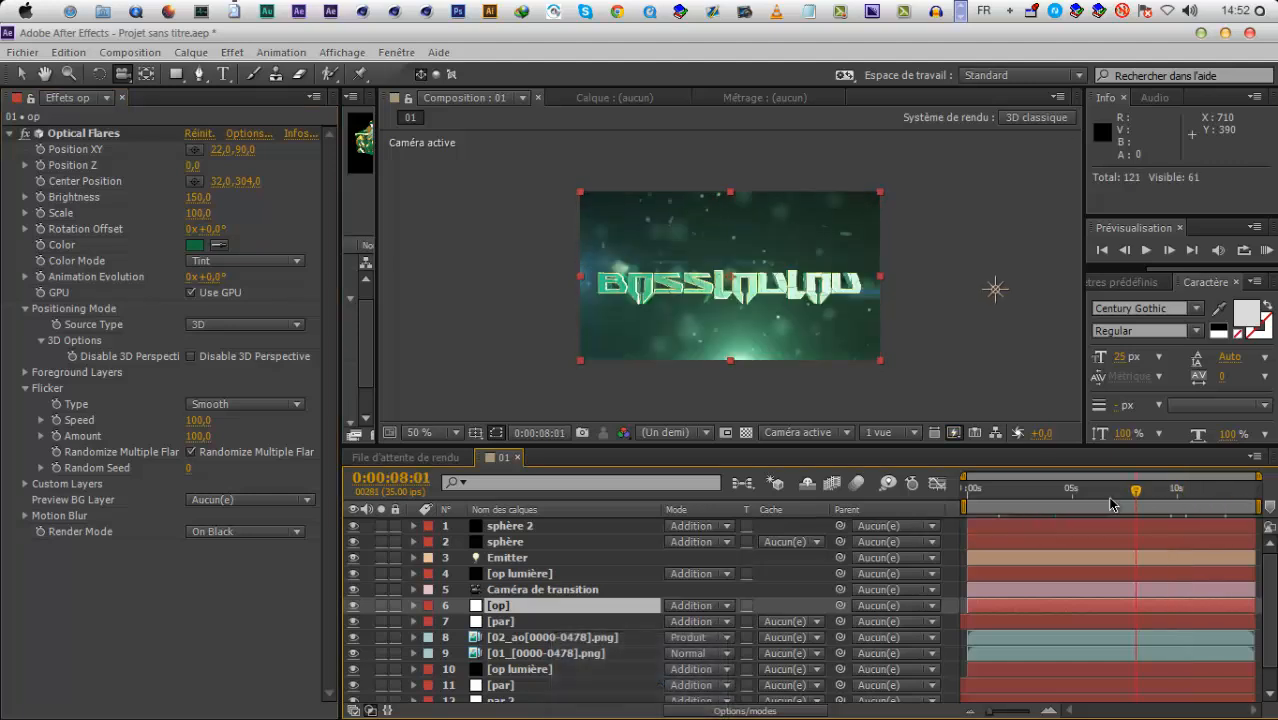
click(1048, 504)
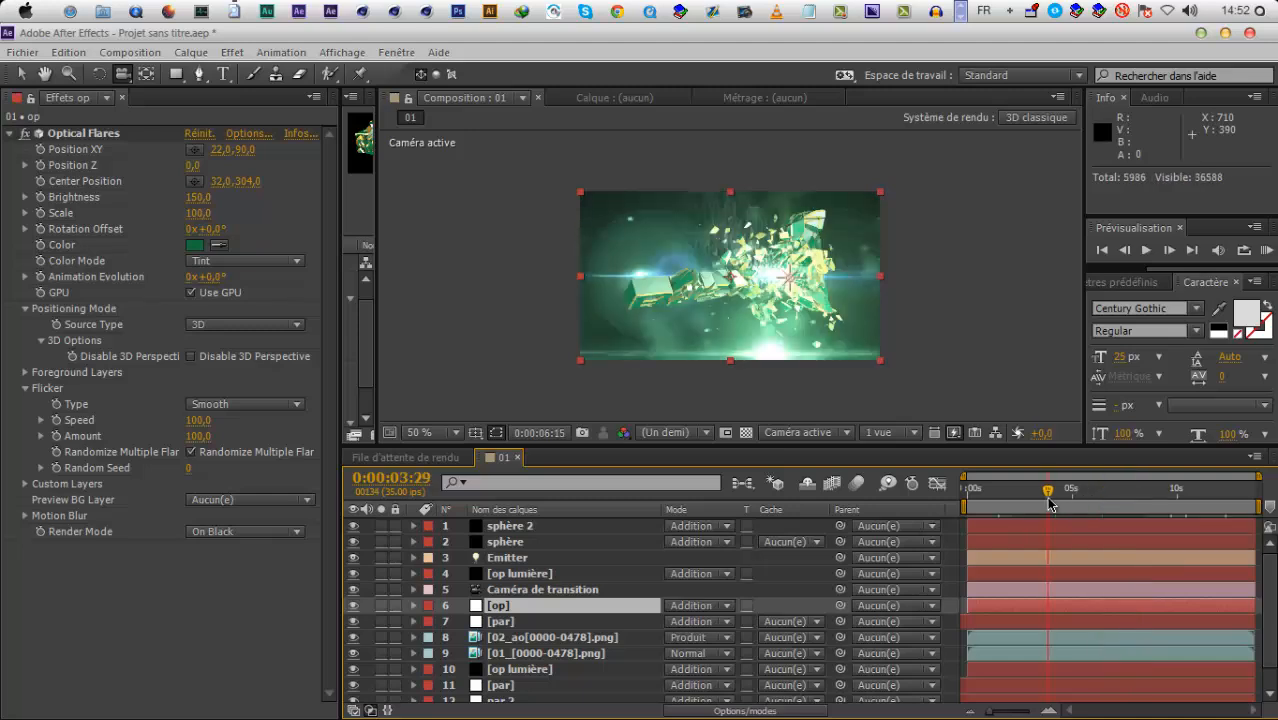
click(1006, 500)
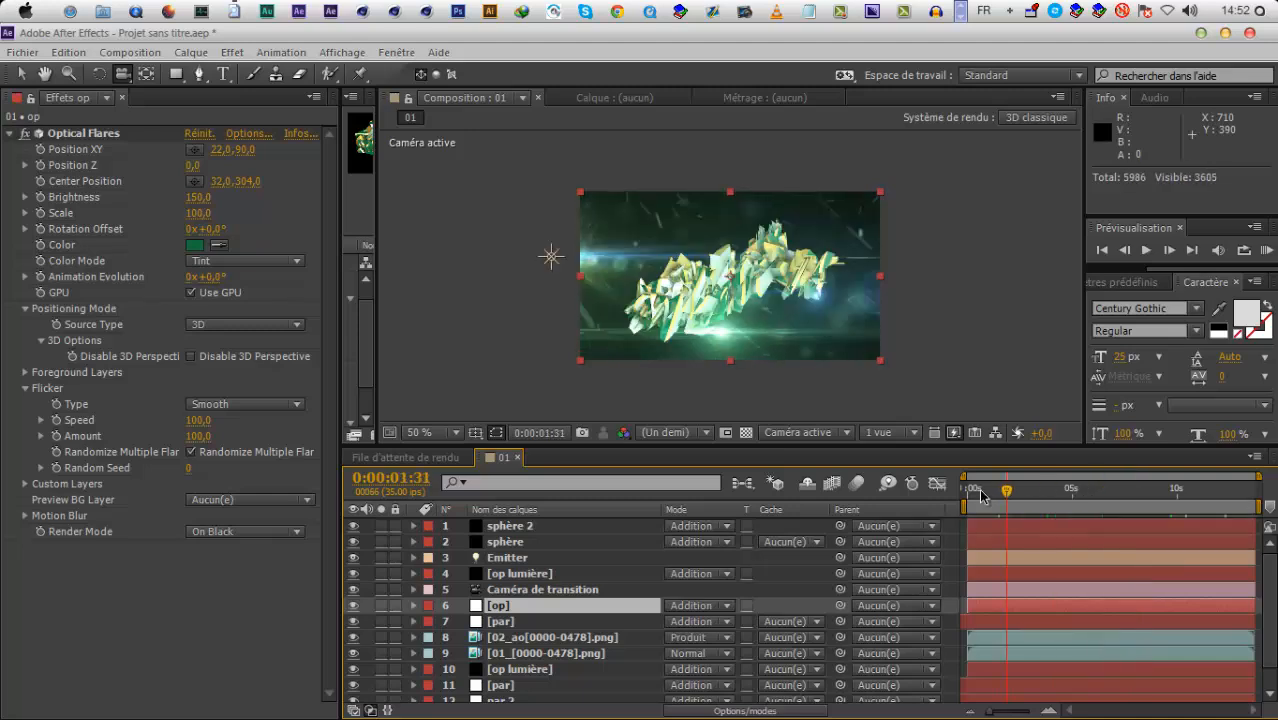
click(980, 494)
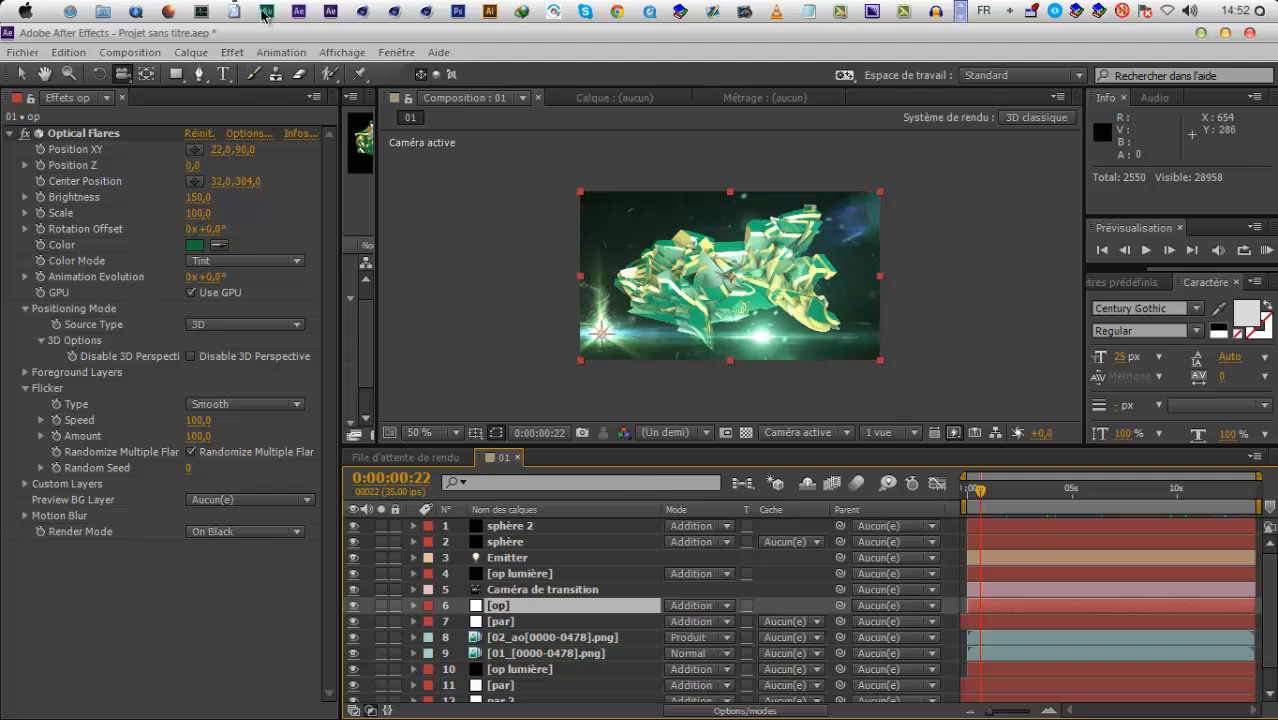
Add the smoke footage from the project to composition 01, directly below the sphère 2 layer
key(ctrl+alt+e)
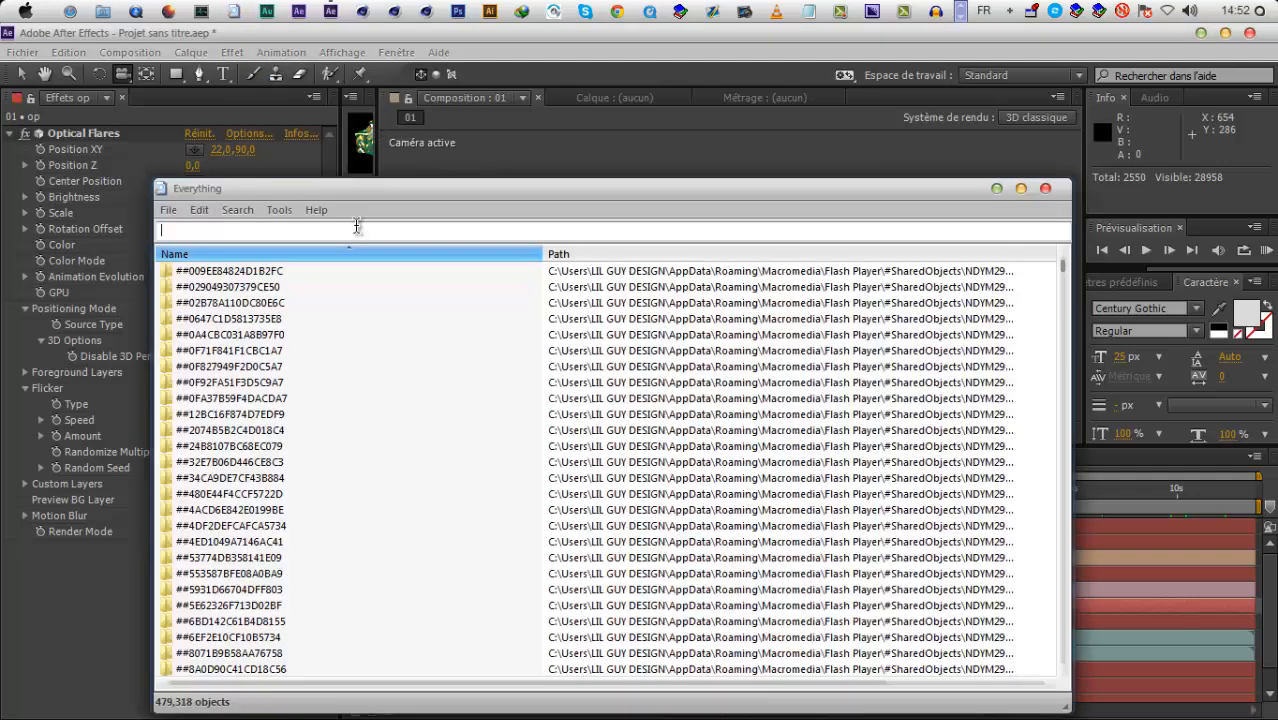
key(BackSpace)
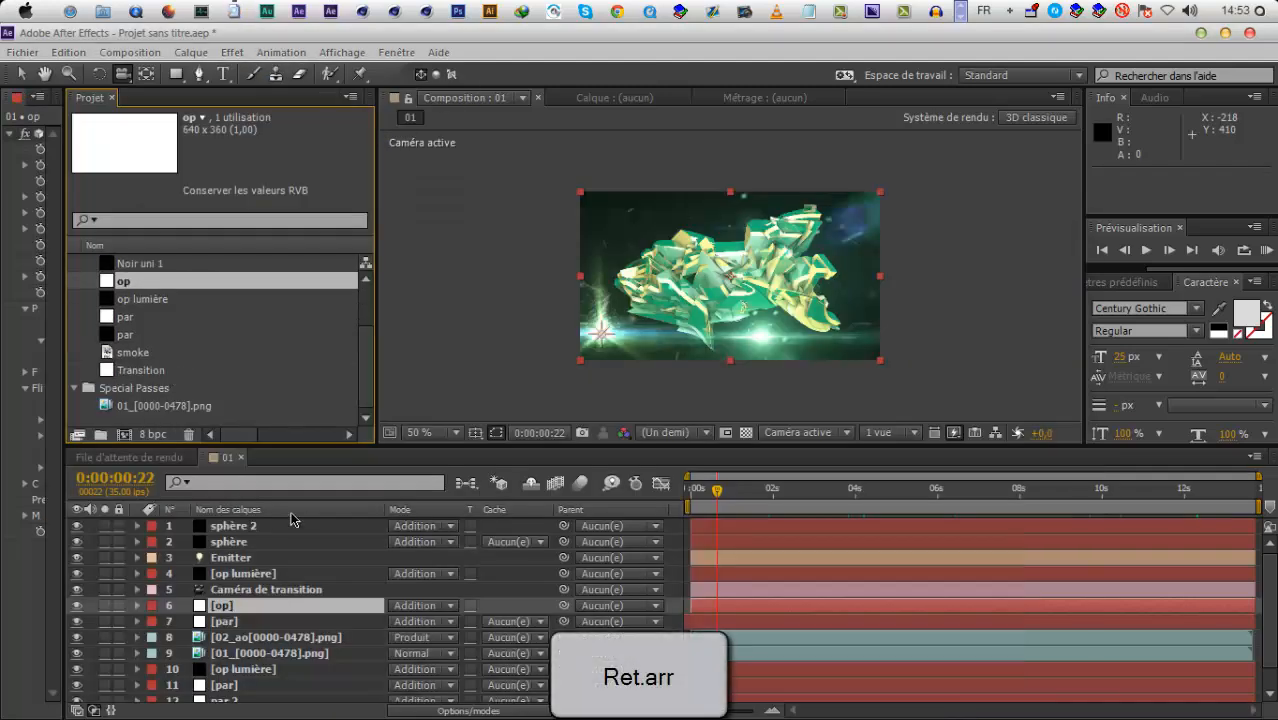
drag(148, 356, 260, 540)
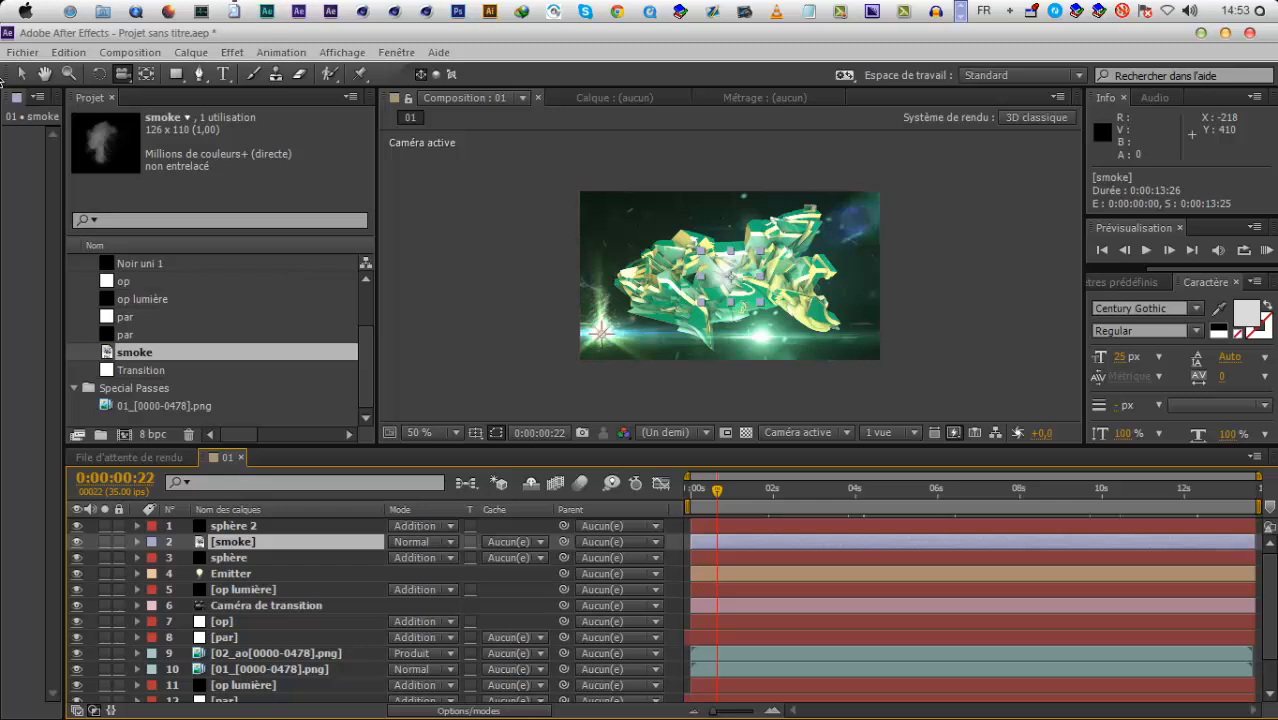
Save the project over the existing 0302 file in the Payant > 03 folder
click(22, 52)
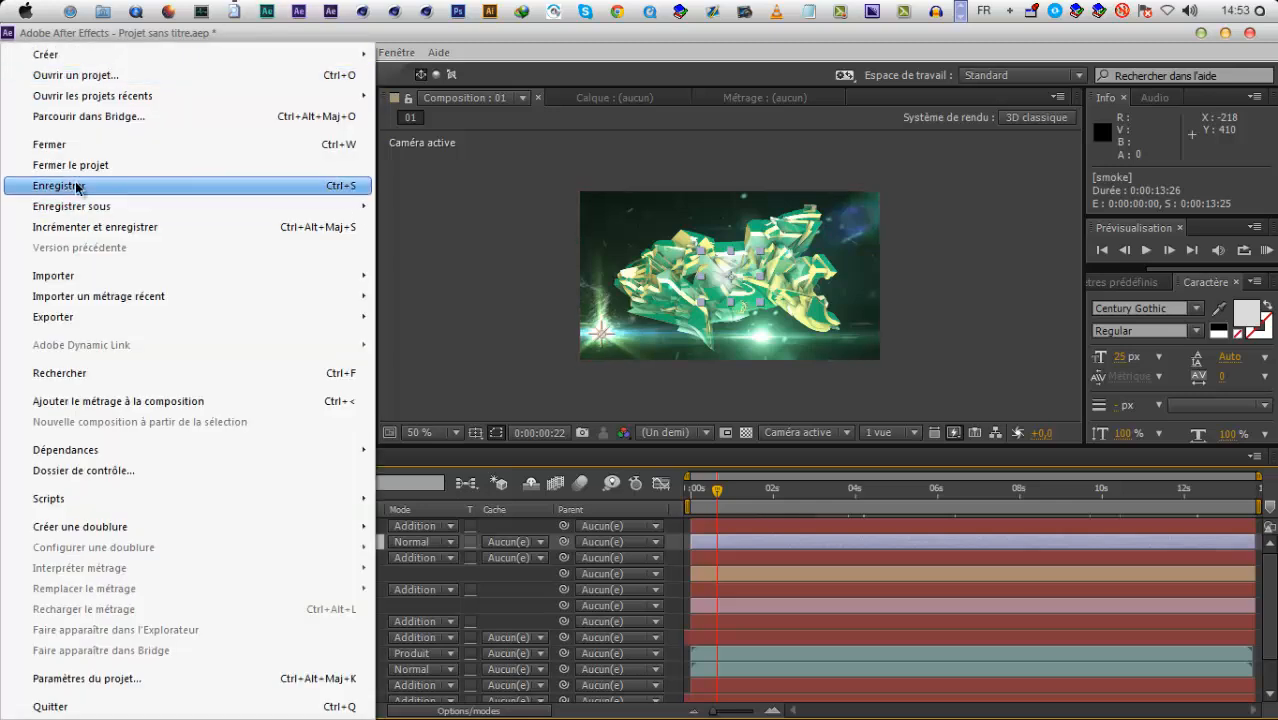
click(78, 183)
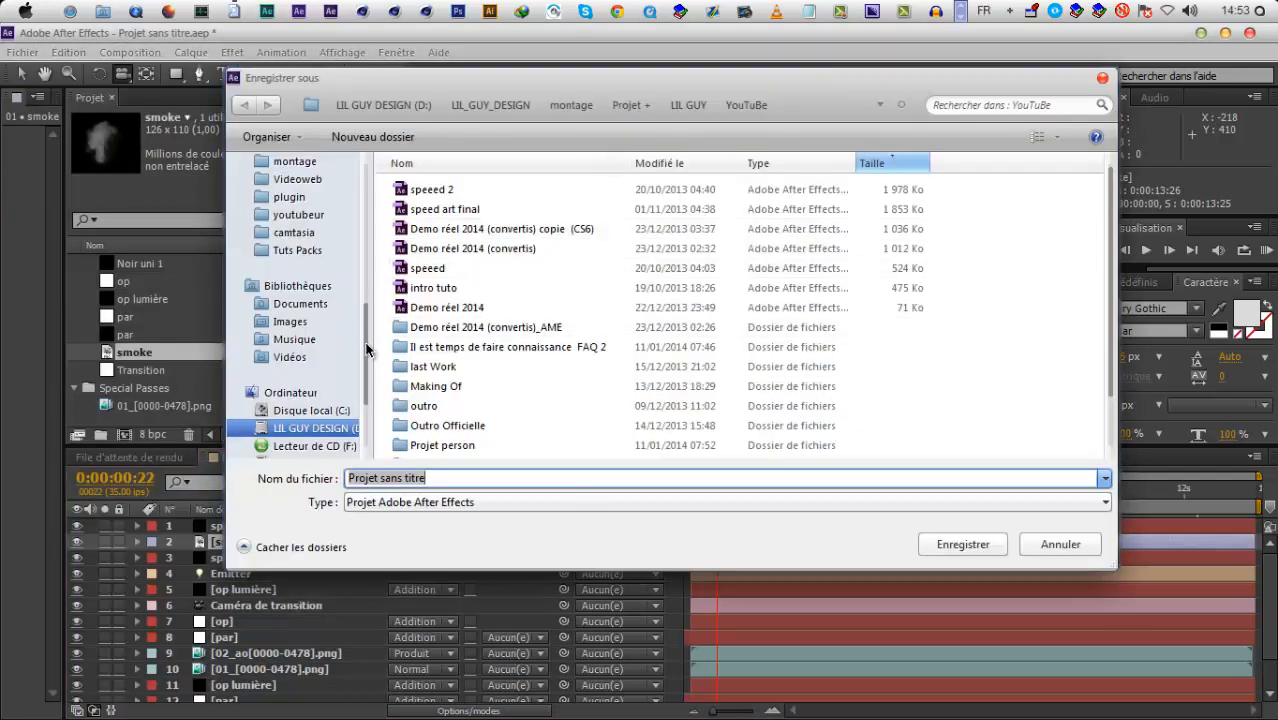
scroll(375, 263, up, 3)
scroll(375, 263, up, 2)
click(337, 288)
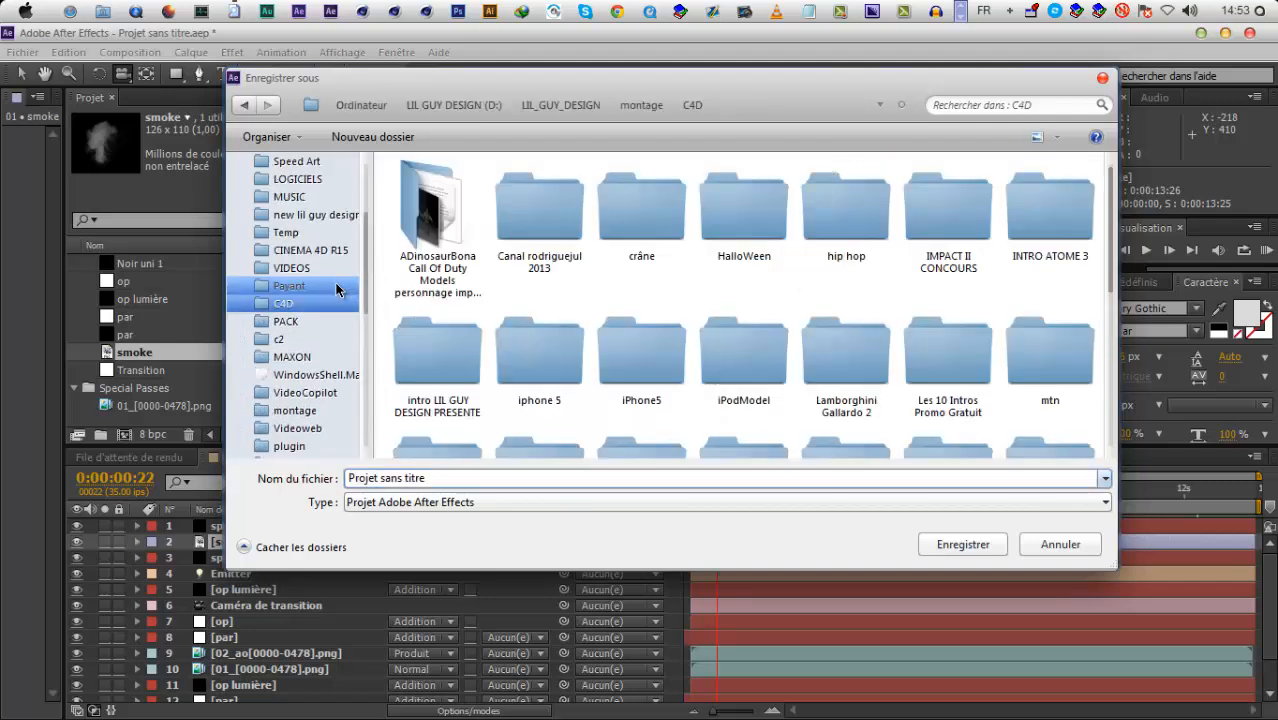
double_click(634, 197)
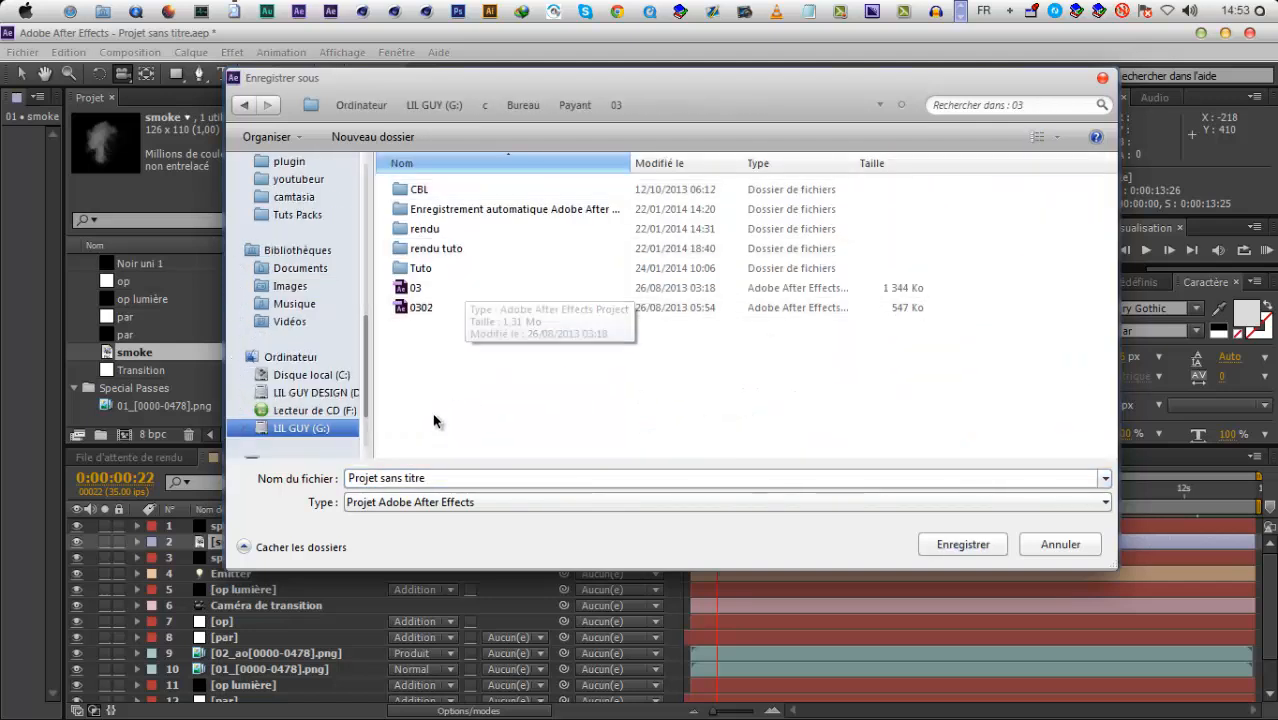
double_click(441, 312)
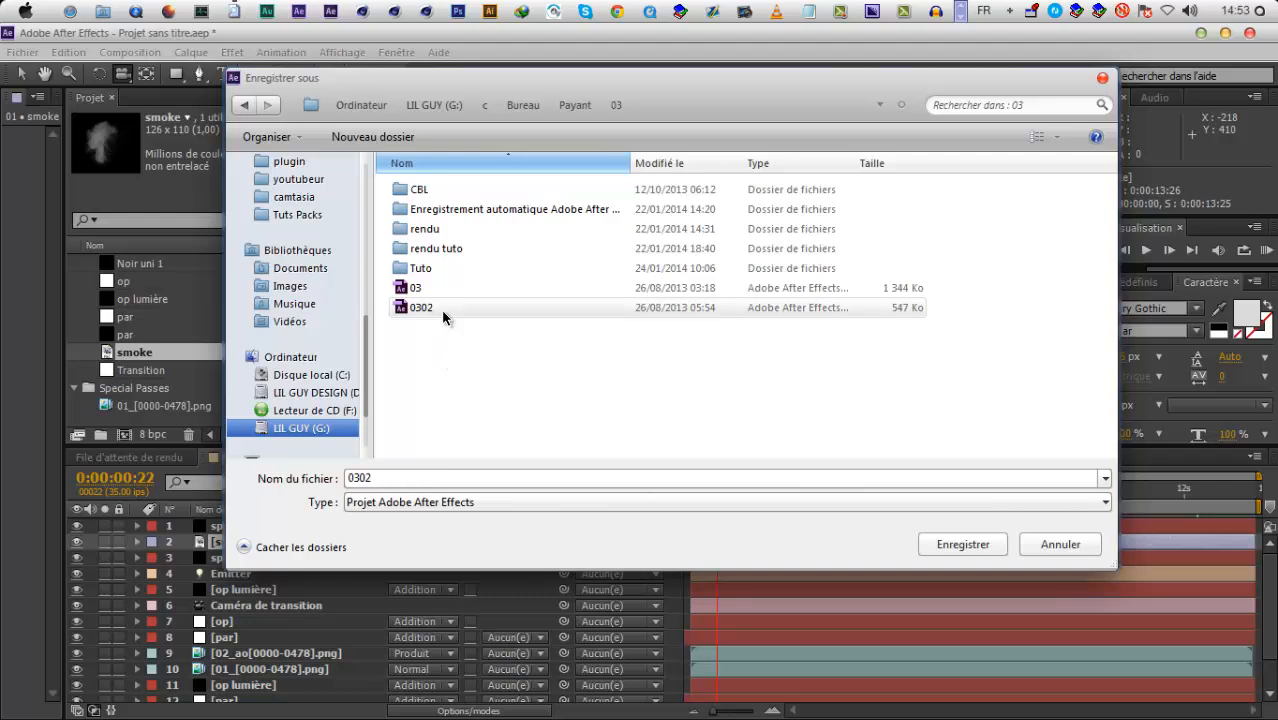
click(667, 384)
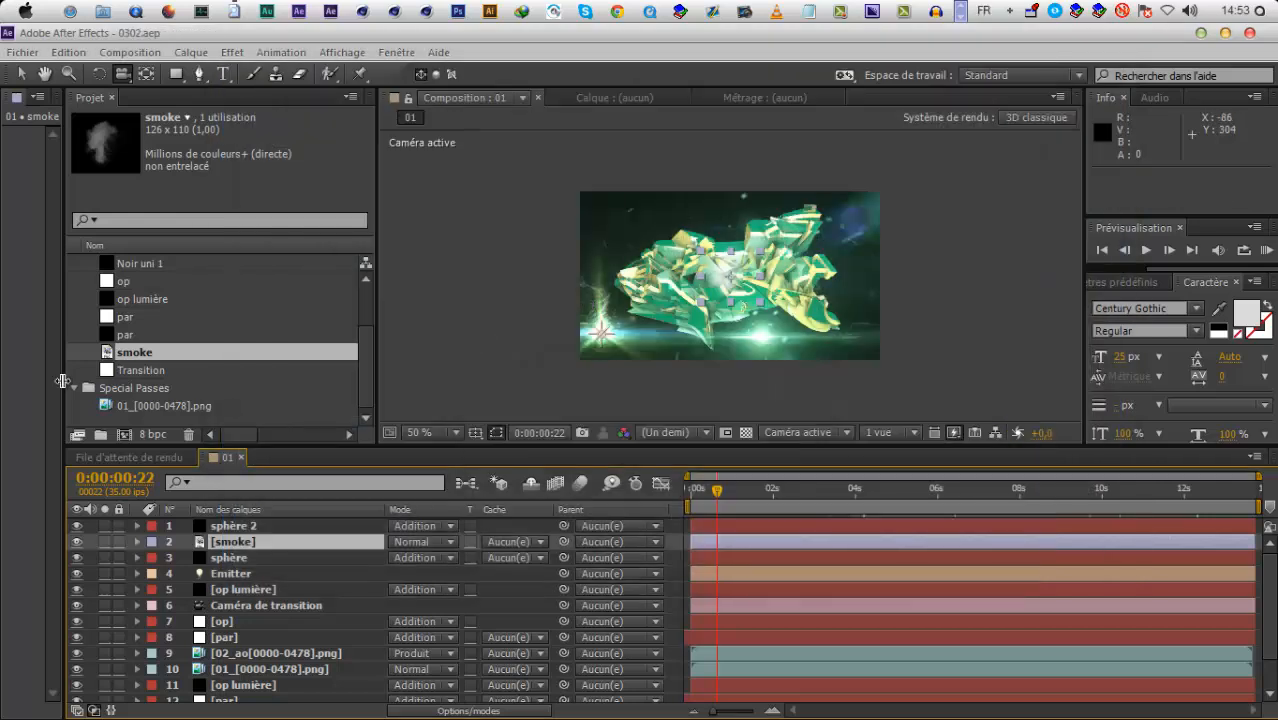
Create a 640 x 360 px black solid named par and apply the Particular effect to it
click(232, 545)
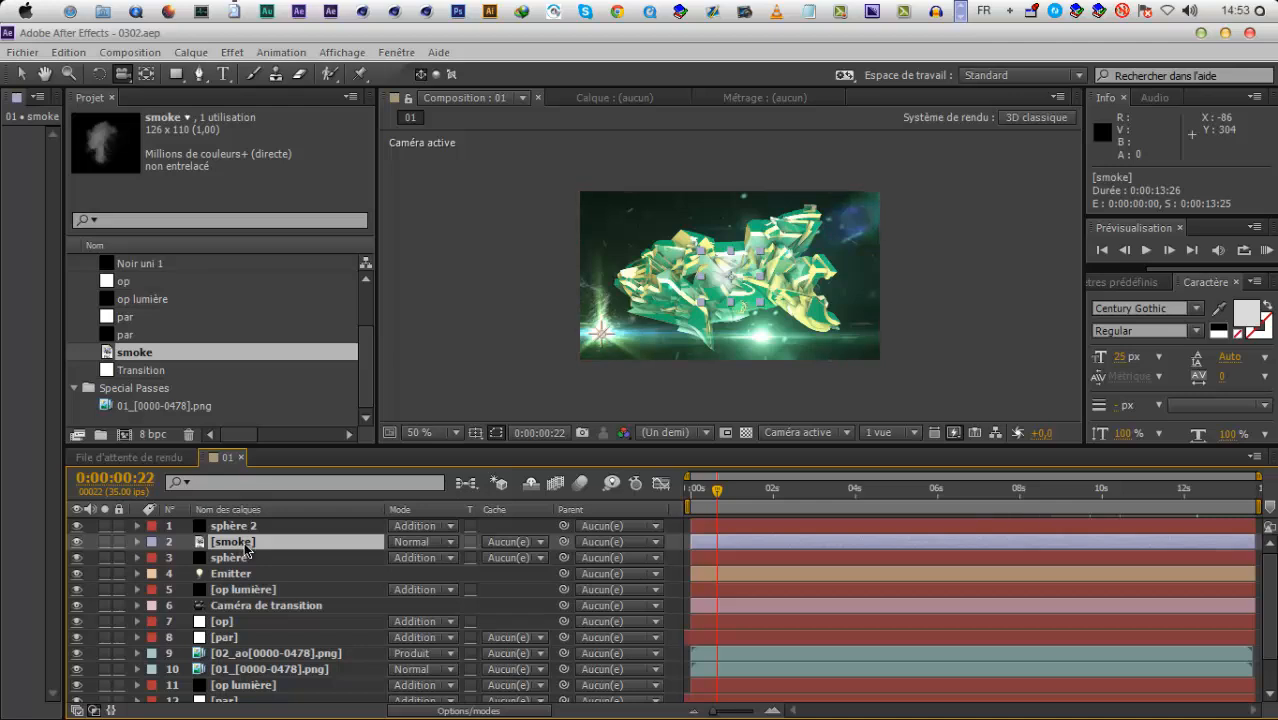
key(ctrl+y)
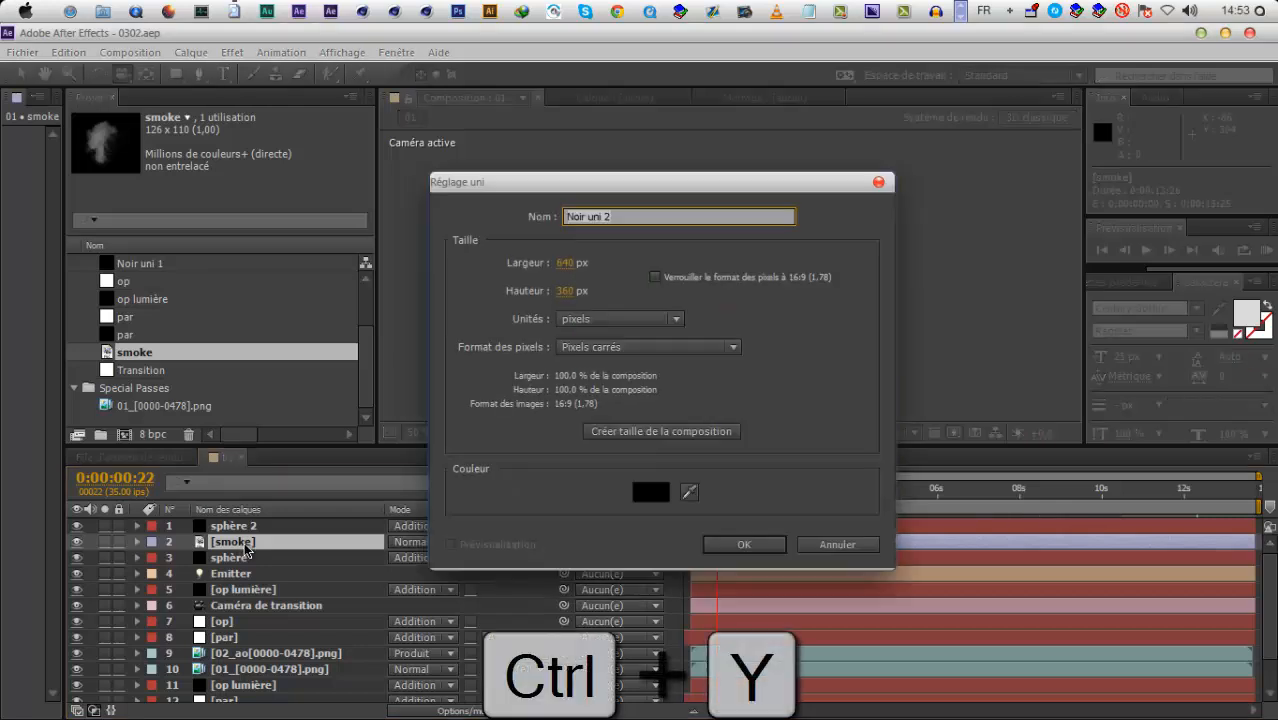
text(par)
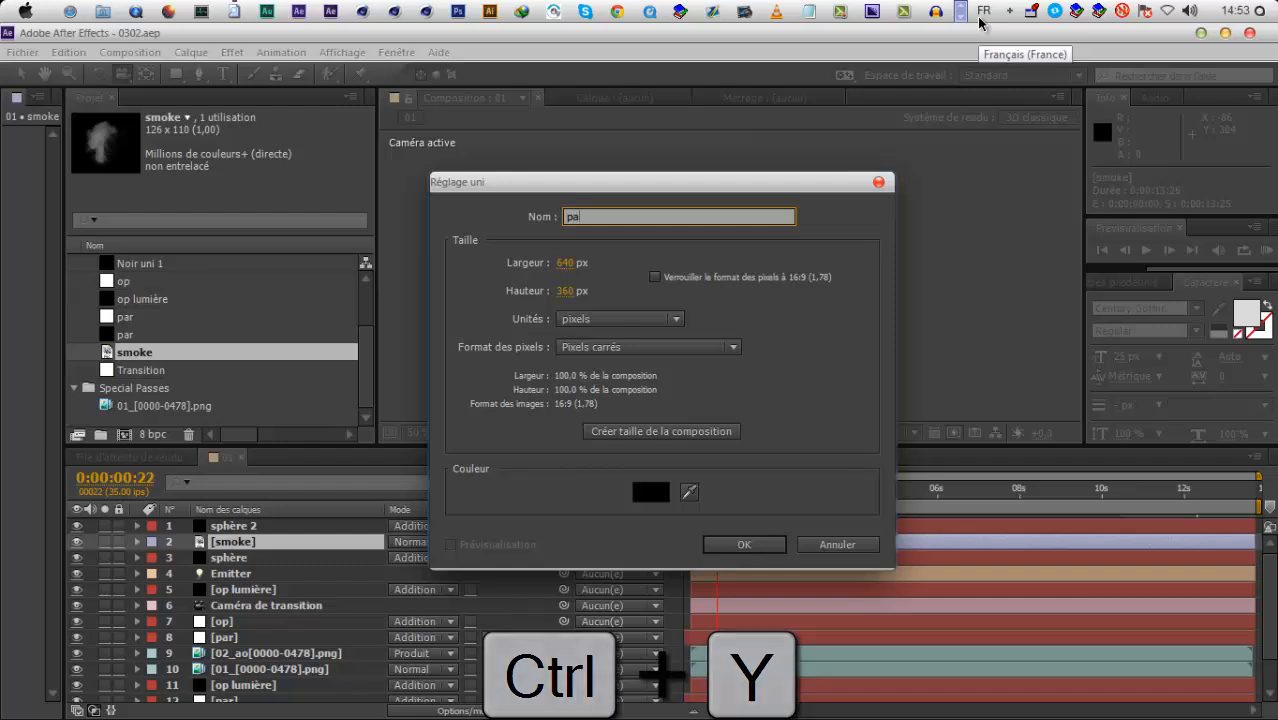
key(Return)
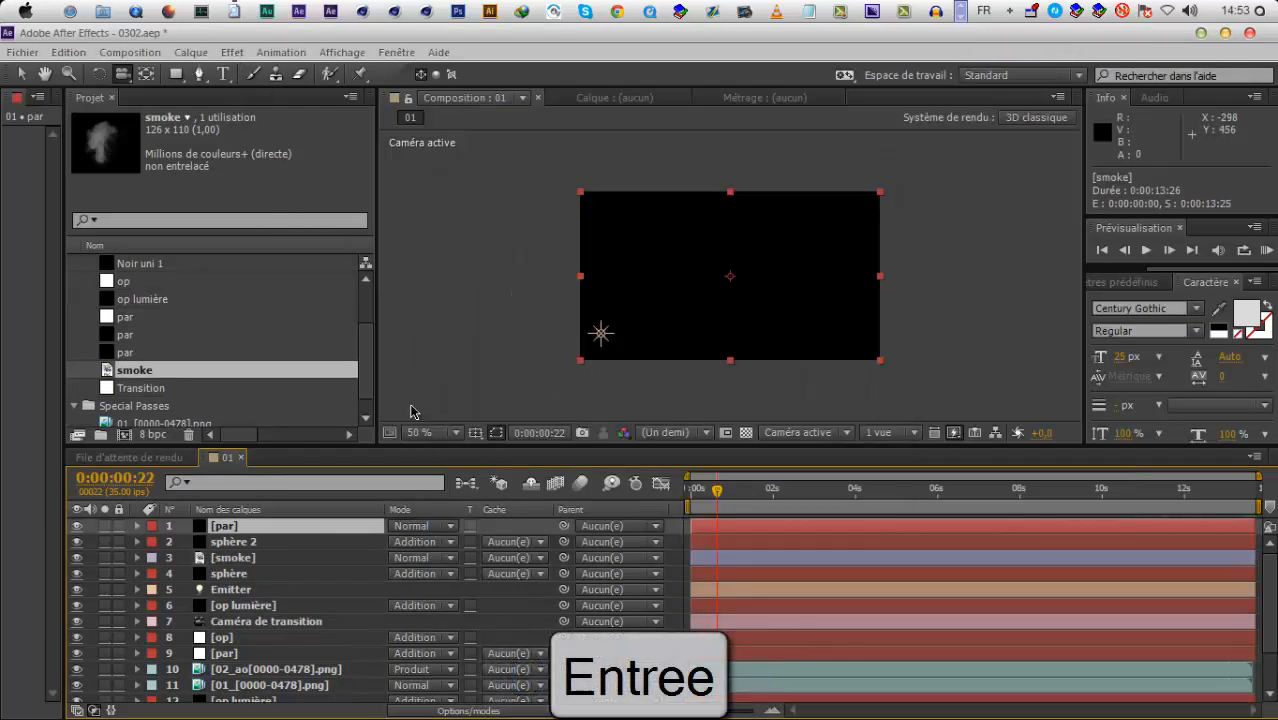
click(231, 52)
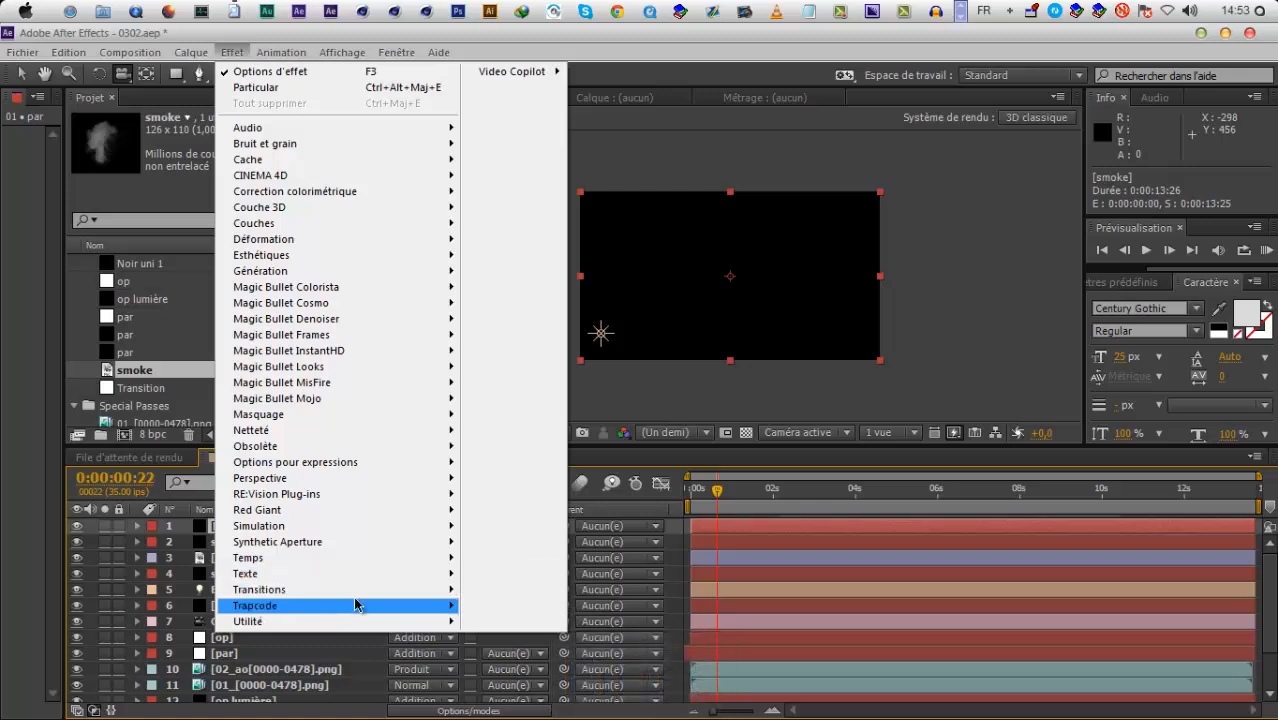
click(352, 87)
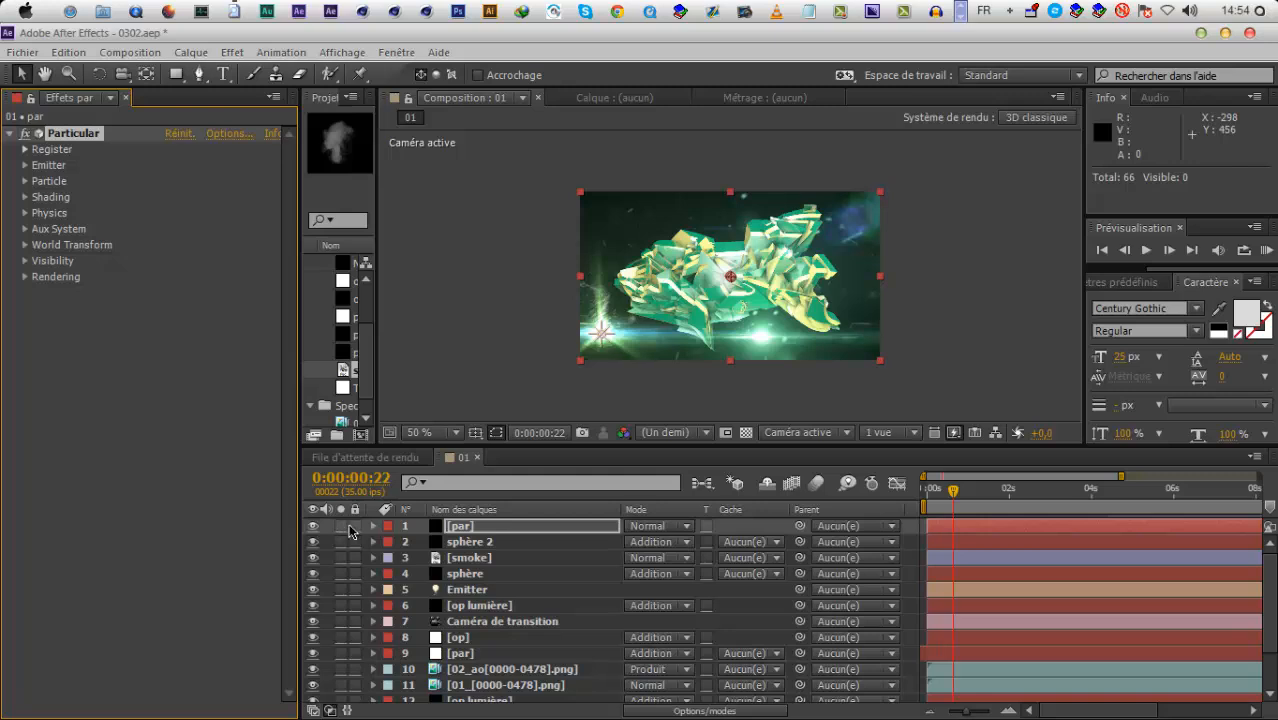
Solo the new par layer and rename it Smoke
click(342, 526)
click(477, 525)
key(Return)
text(Smoke)
key(Return)
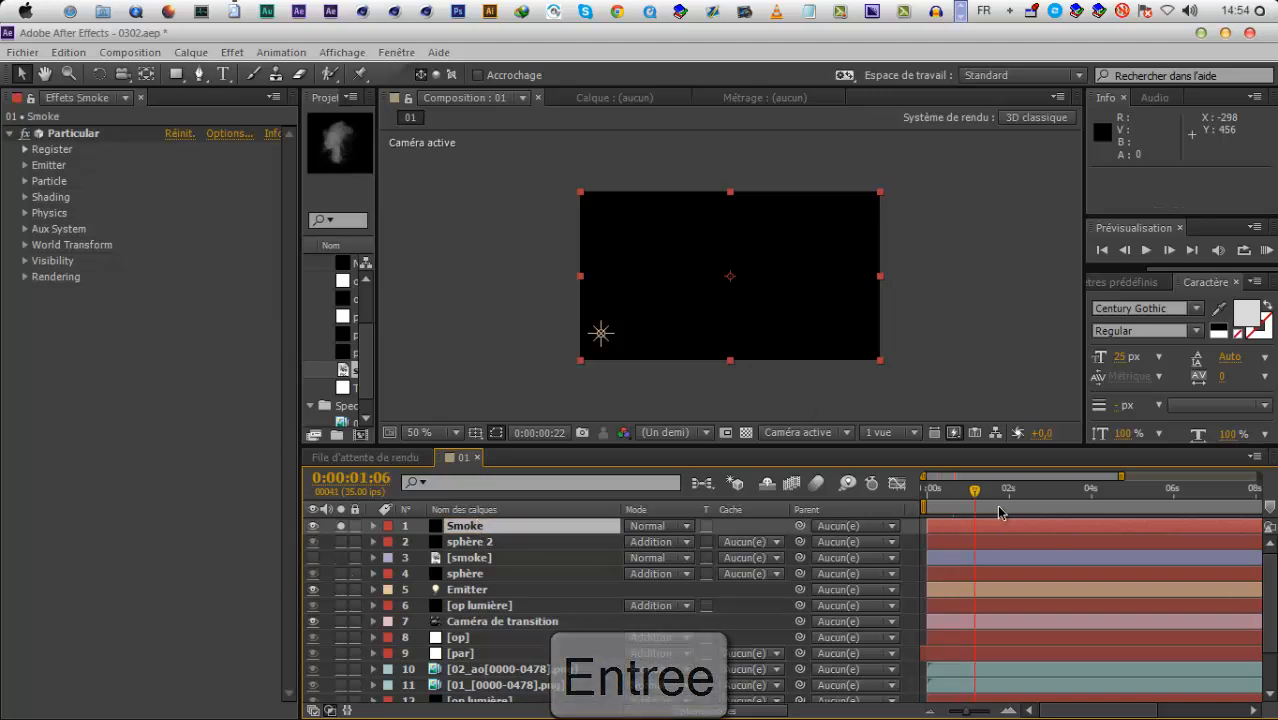
At 0:00:01:34, set the Smoke layer's Particular emitter Position XY to 0, 0 and Position Z to -360
click(1006, 510)
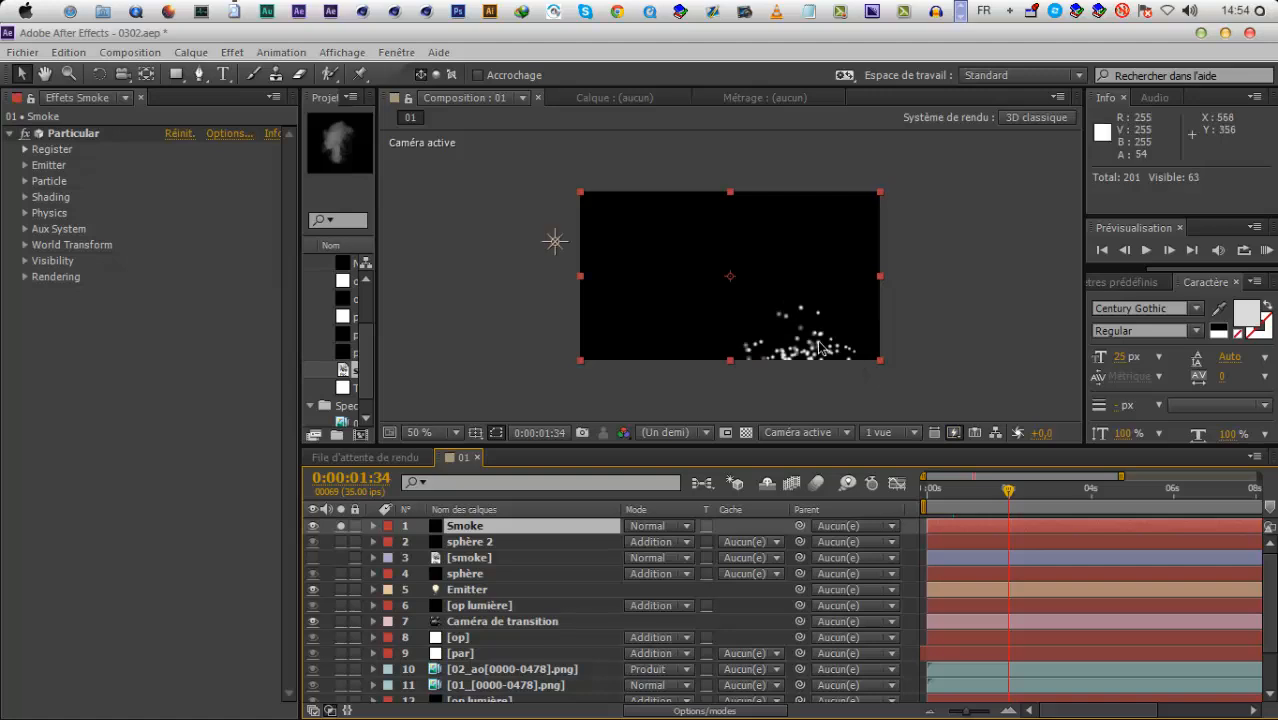
click(43, 168)
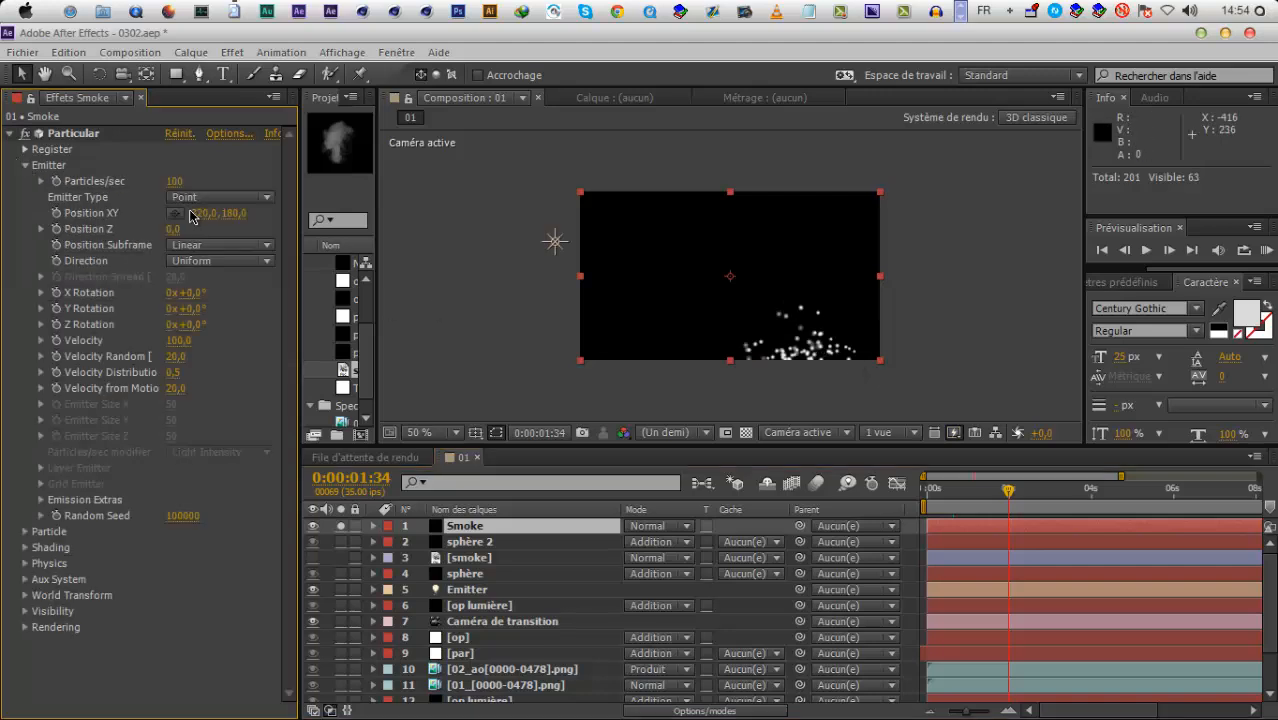
click(204, 213)
text(0)
key(Tab)
text(0)
key(Return)
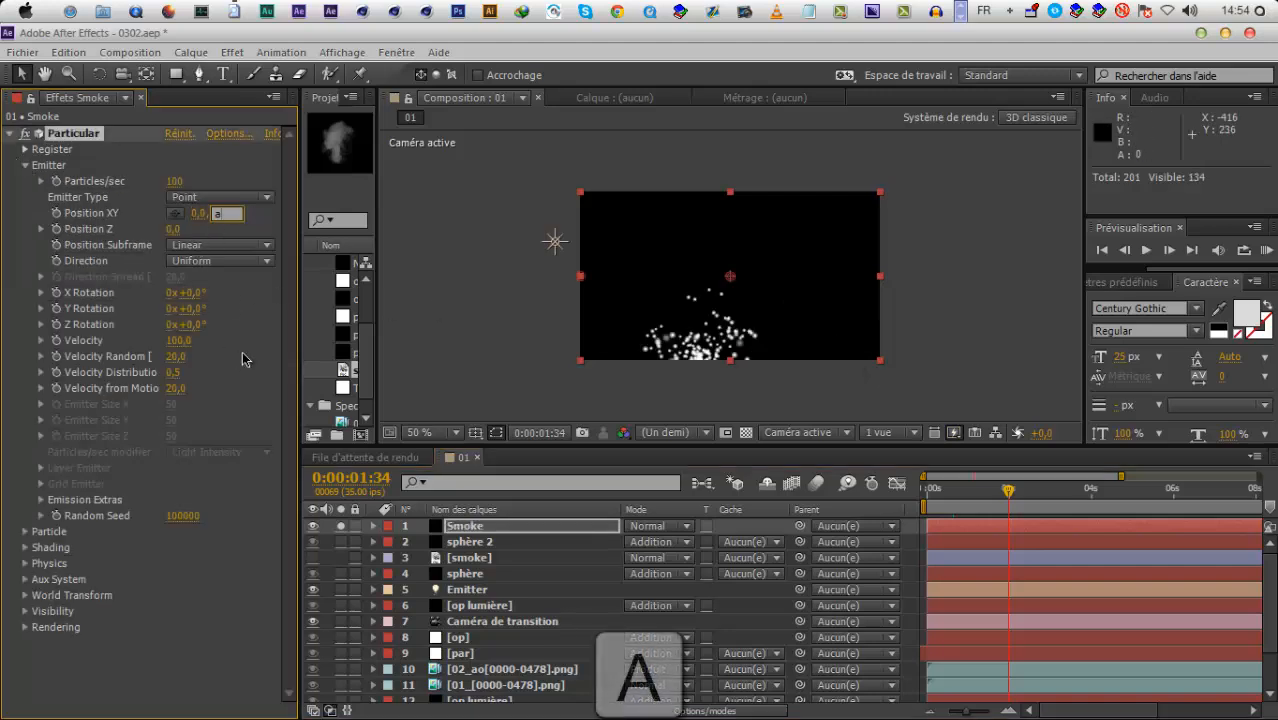
drag(209, 230, 300, 242)
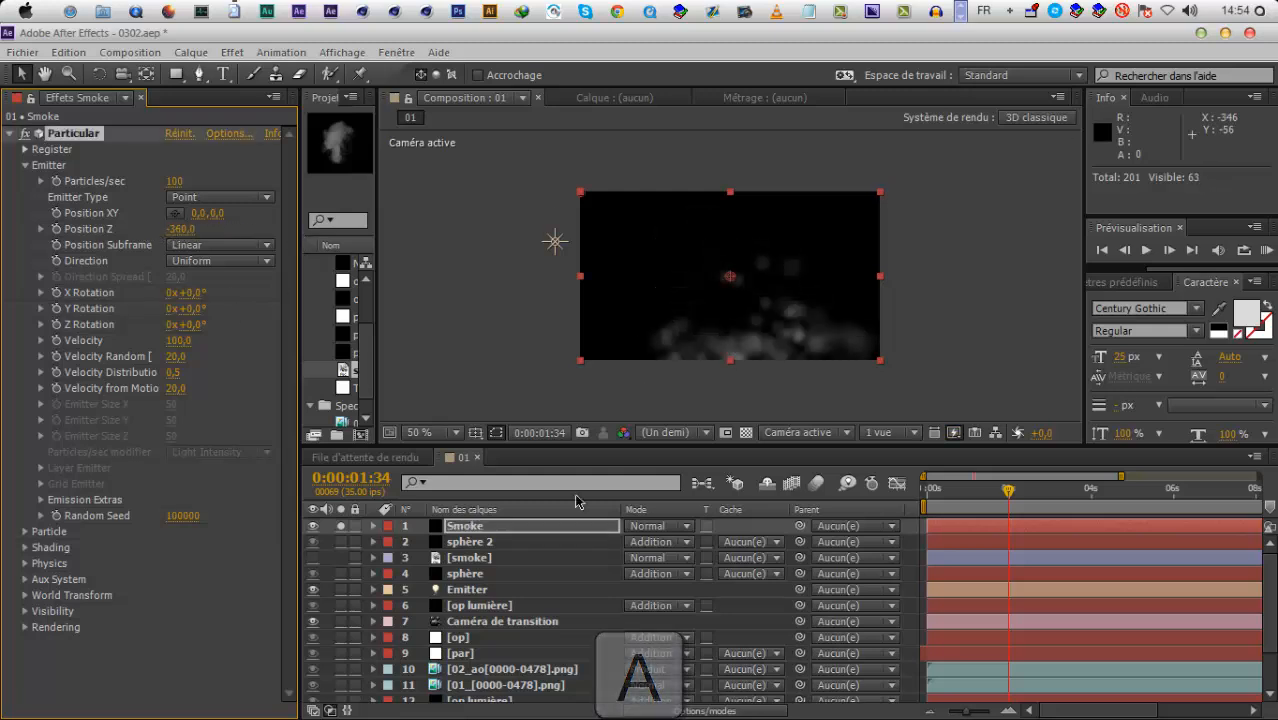
Turn Depth of Field off in the Smoke layer's Particular rendering settings
click(36, 630)
click(200, 614)
click(195, 656)
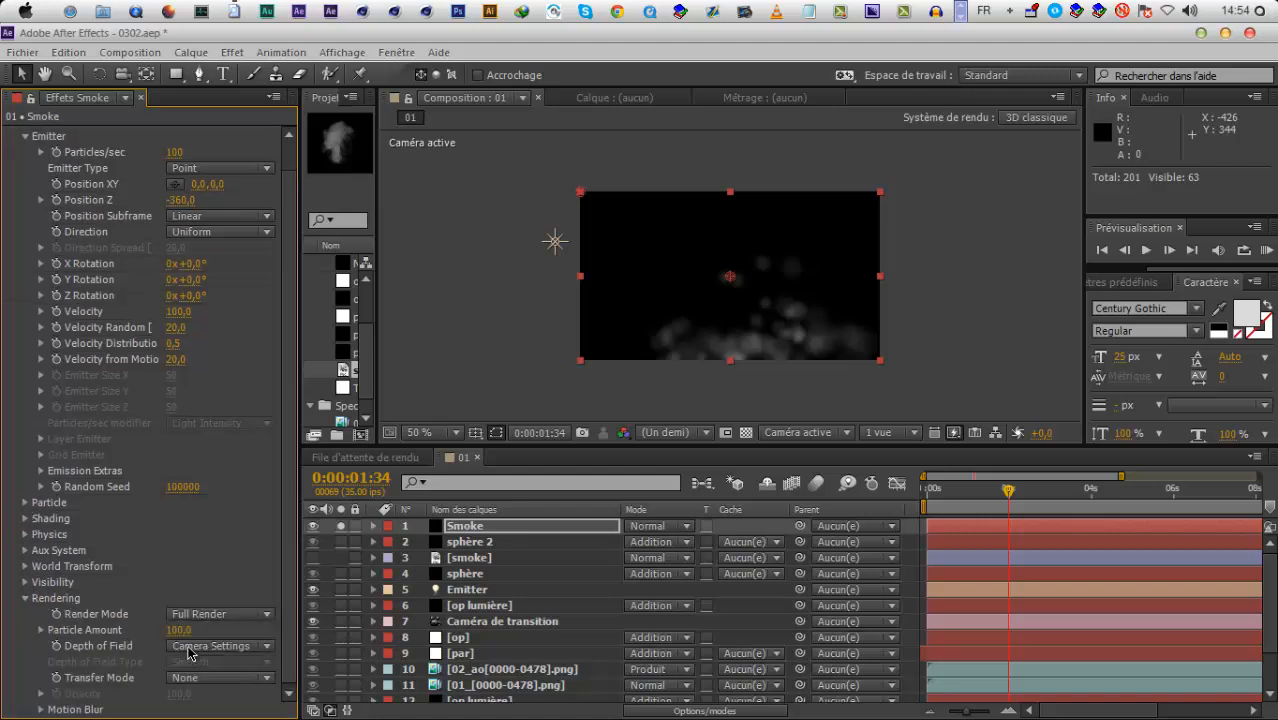
click(195, 653)
click(195, 664)
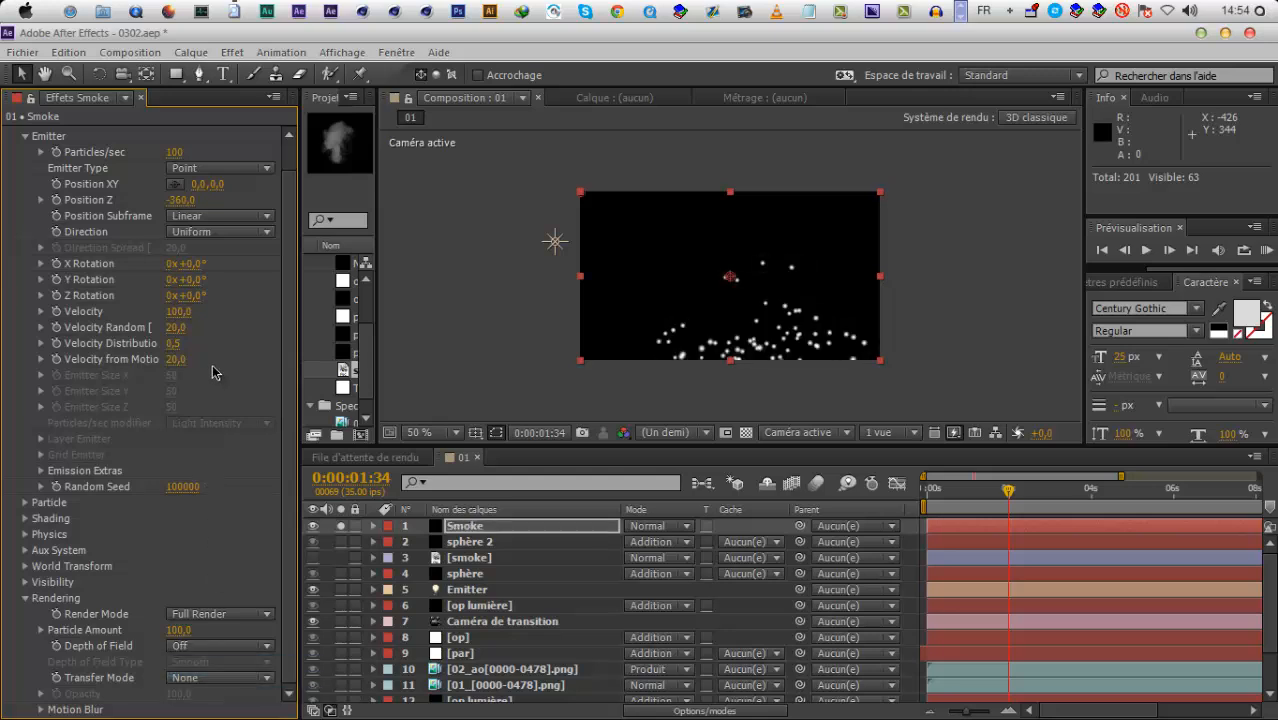
Set the Particle Type to Sprite Colorize and use the 3. smoke layer as its texture
scroll(55, 530, up, 2)
click(25, 532)
scroll(27, 430, down, 5)
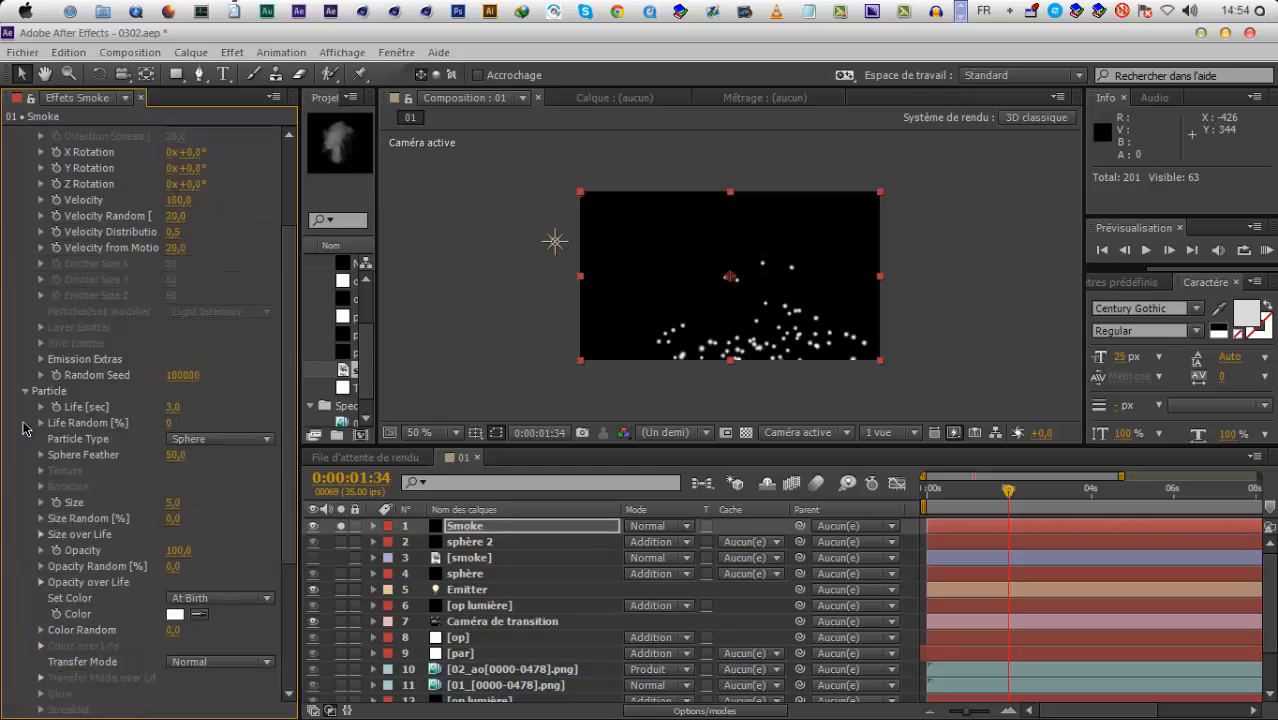
click(205, 440)
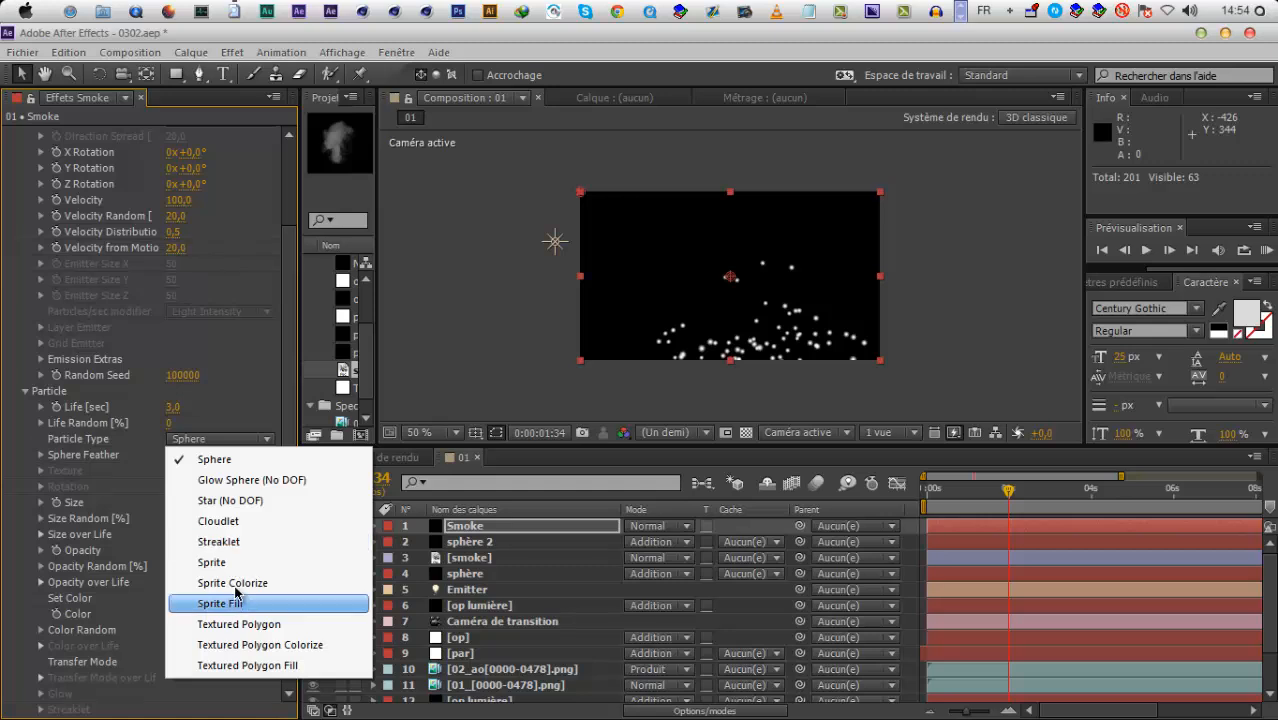
click(240, 581)
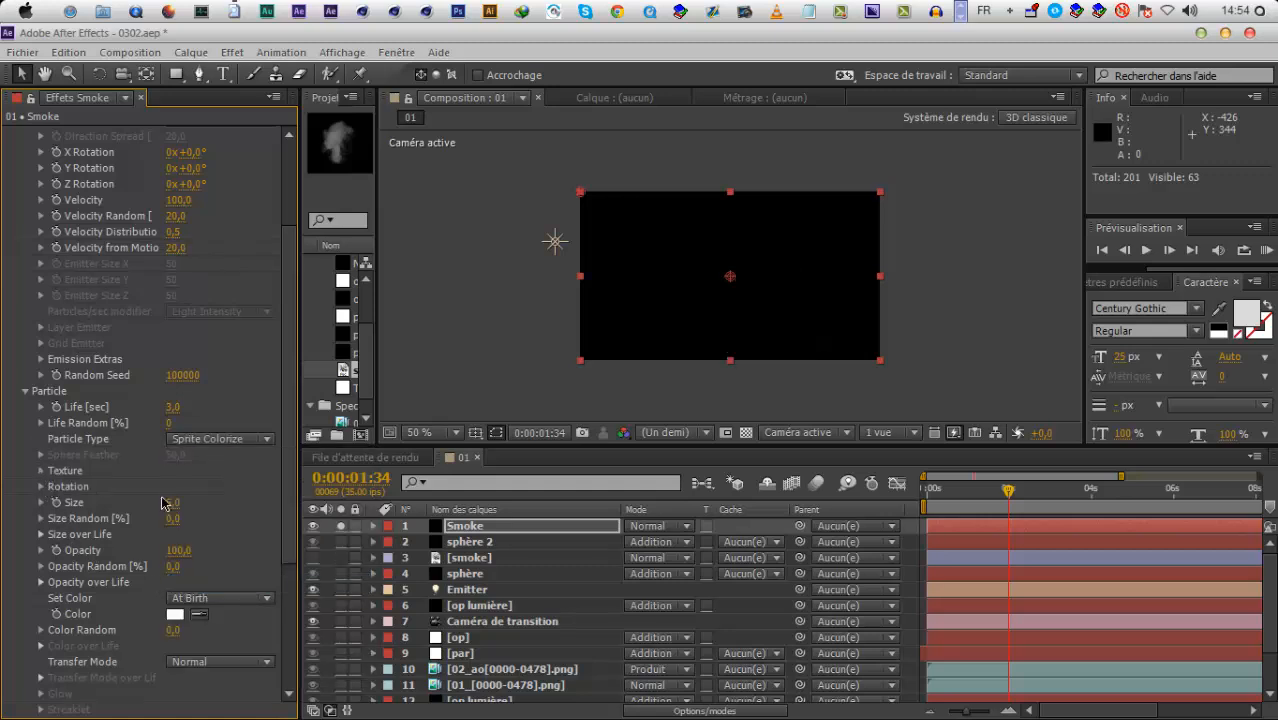
click(220, 486)
click(218, 281)
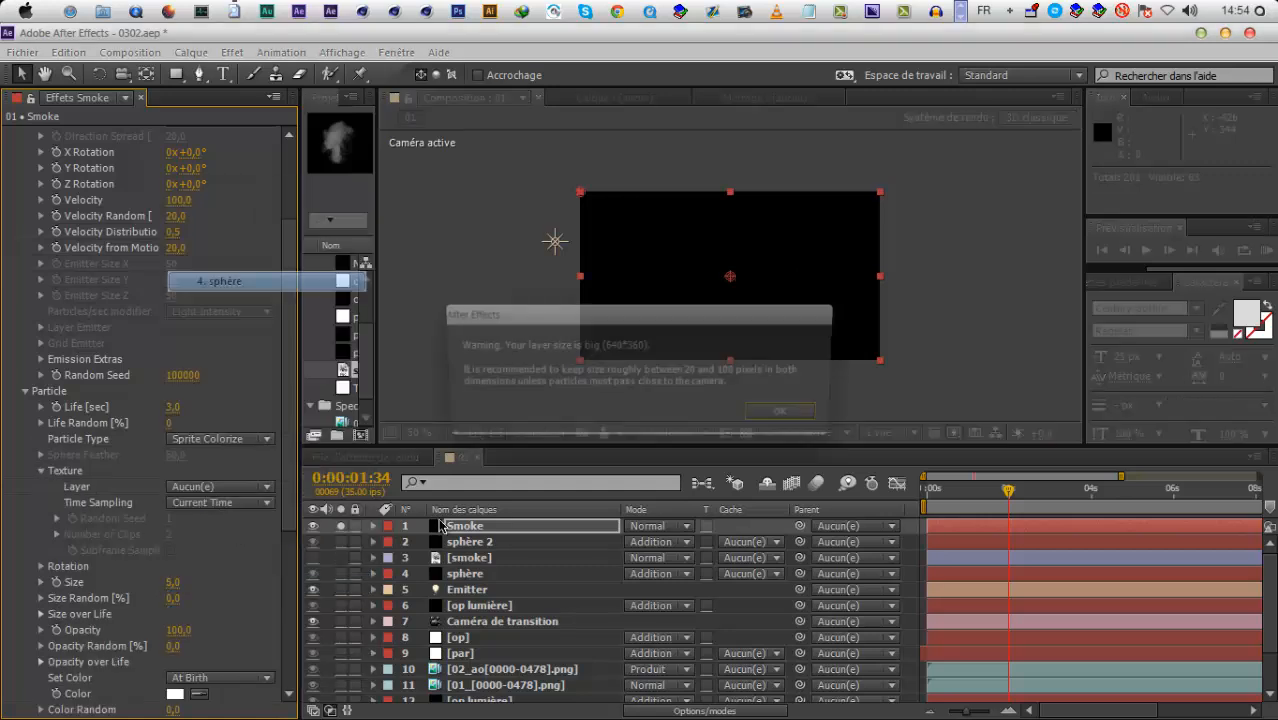
key(Return)
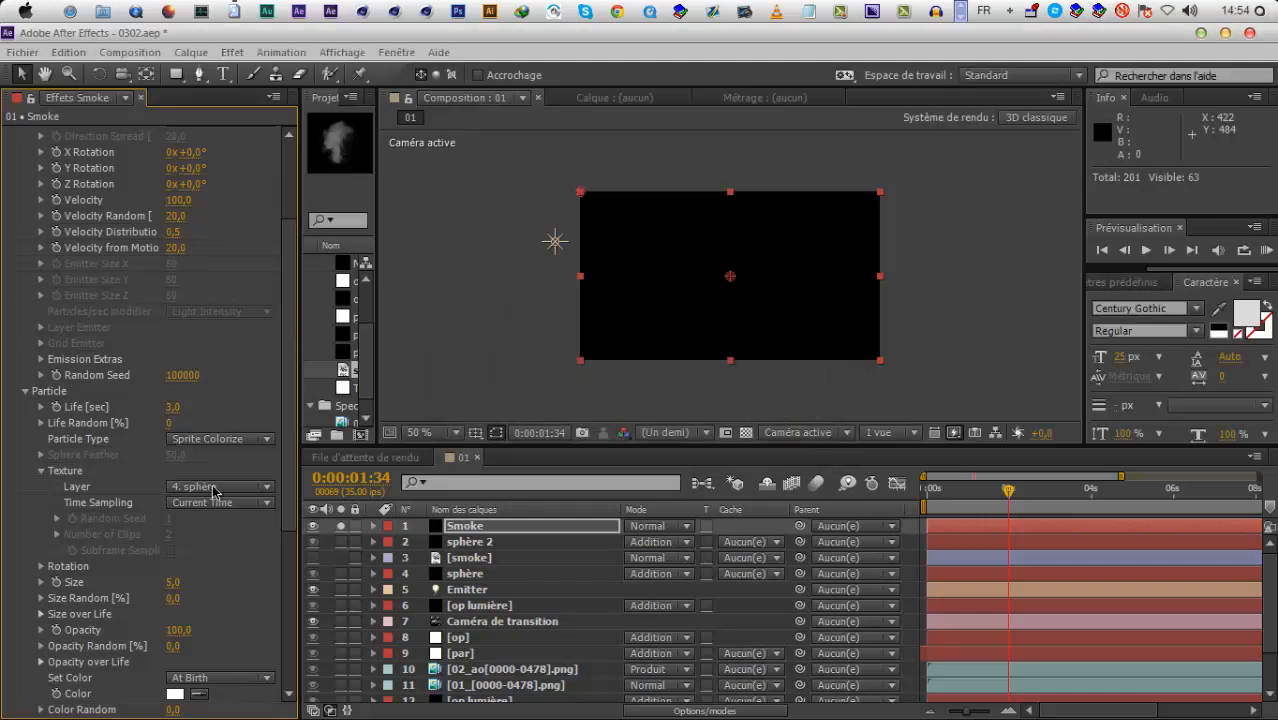
click(213, 488)
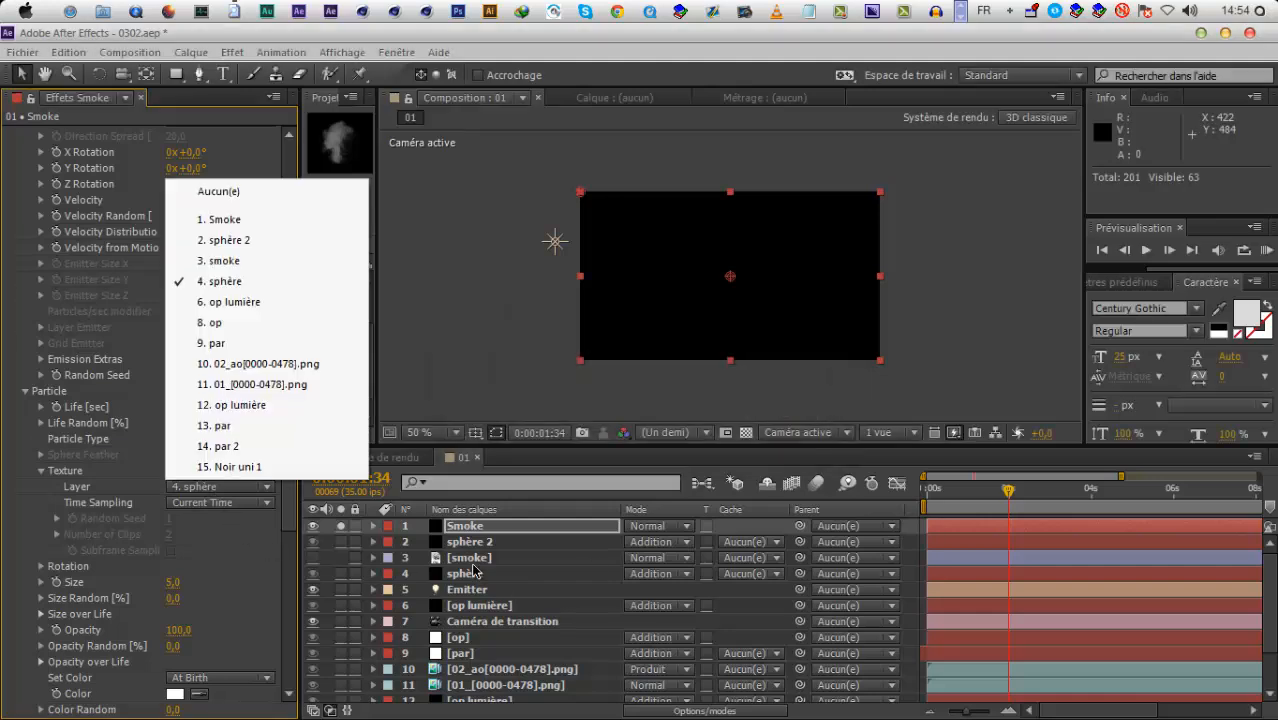
click(224, 260)
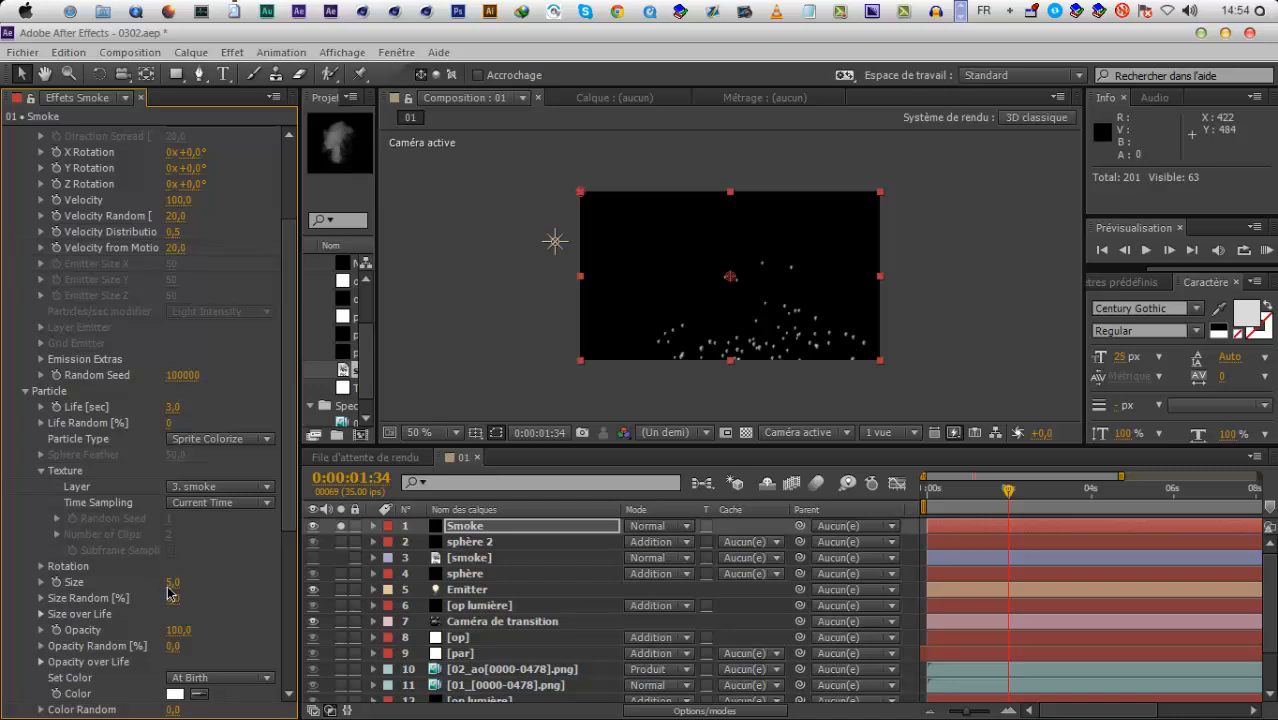
Set the smoke particles' Size to 171 and their Opacity to 2
drag(210, 581, 321, 577)
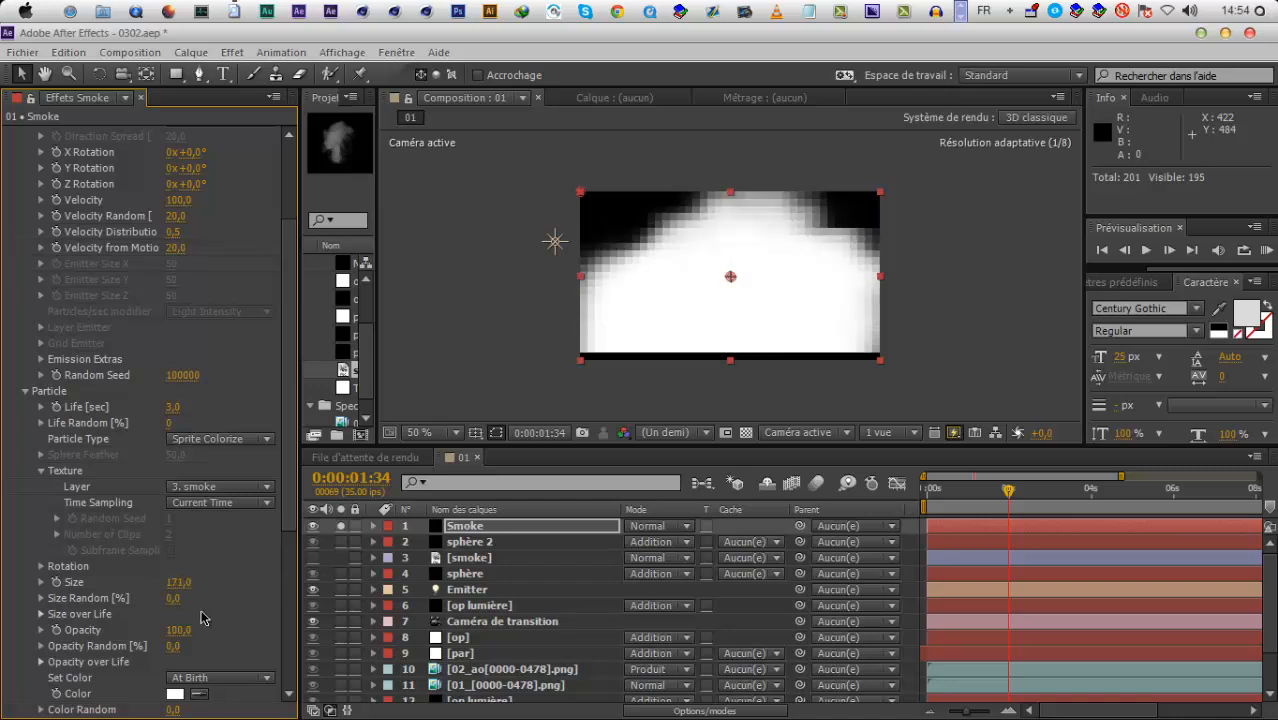
drag(141, 645, 93, 652)
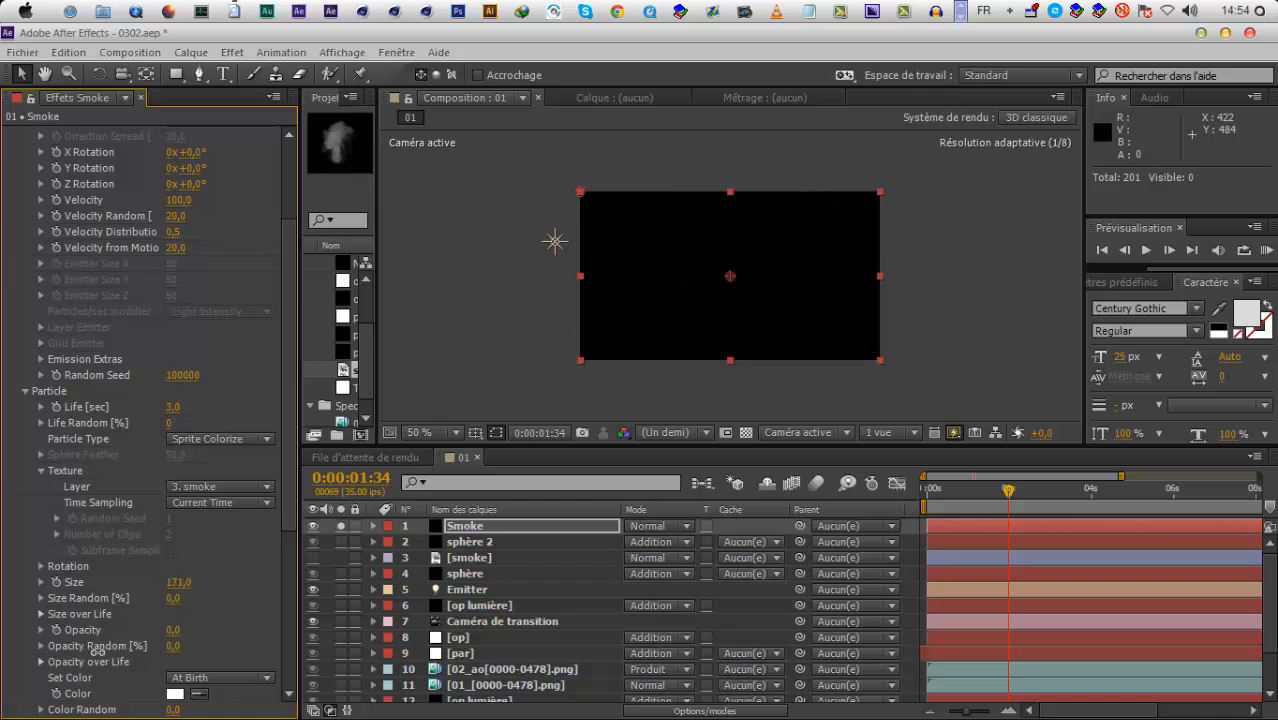
scroll(168, 500, down, 4)
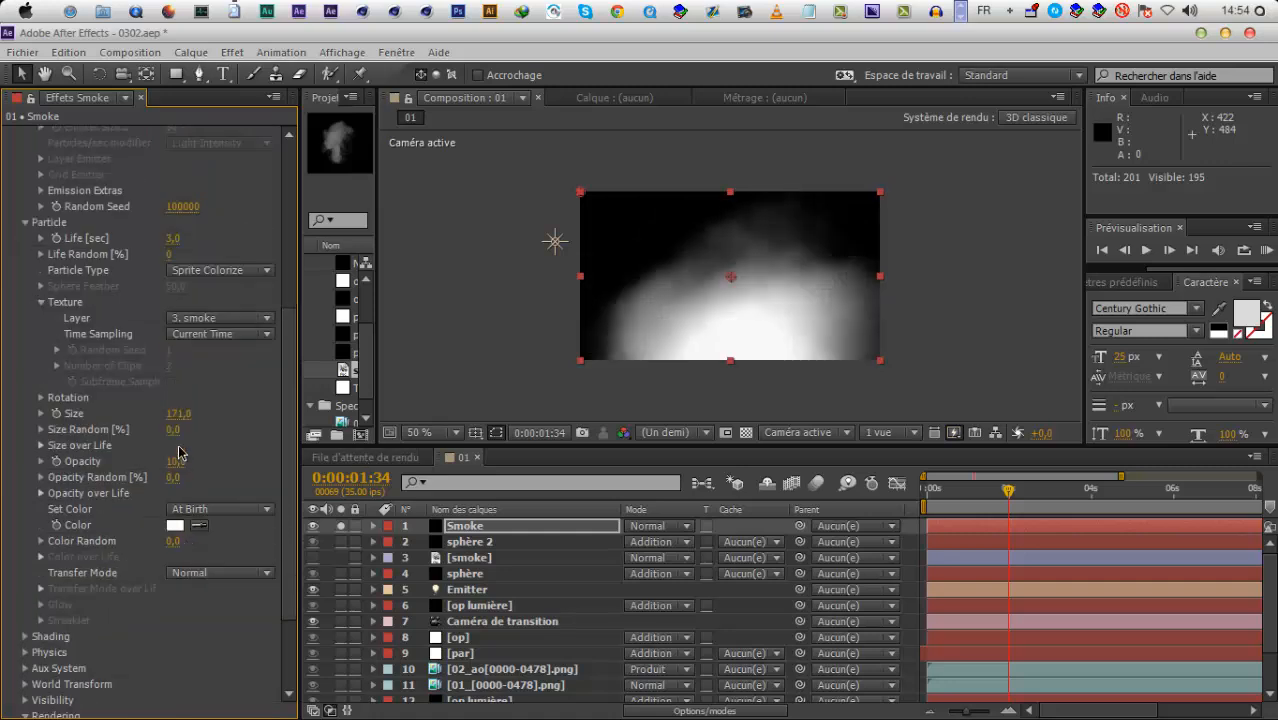
text(2)
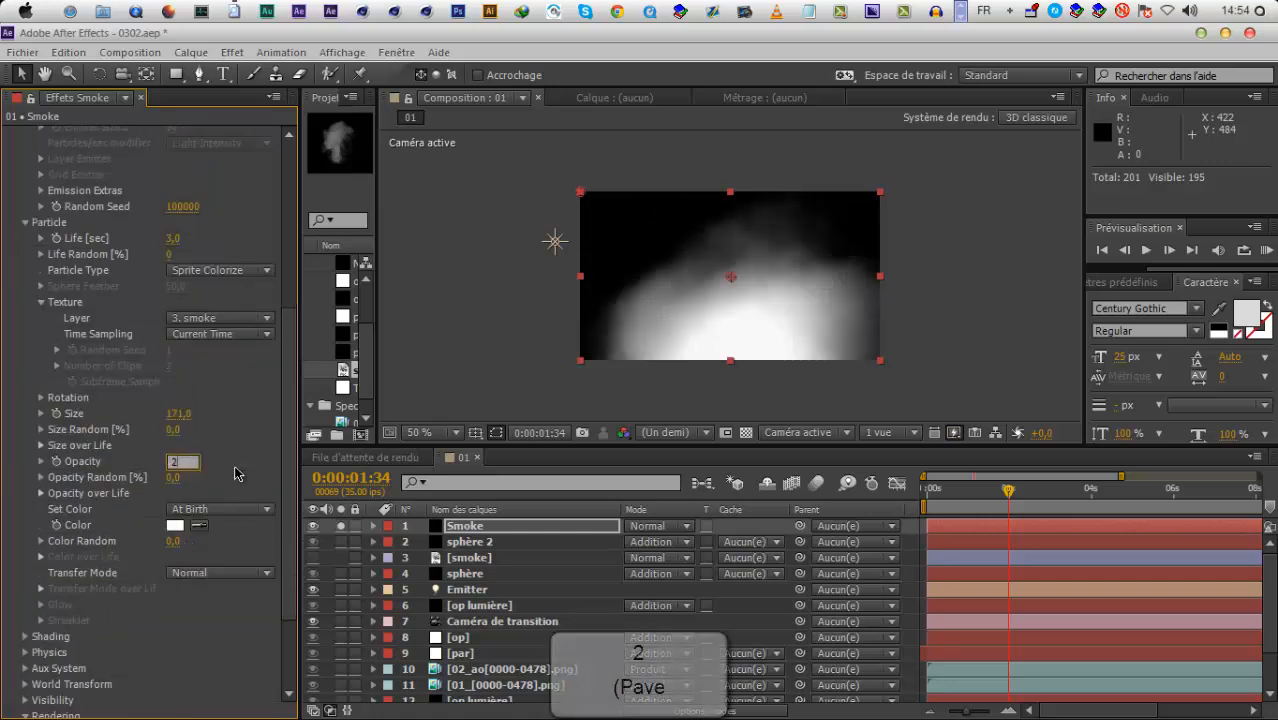
Change the Emitter Type to Box and set Emitter Size X to 1831, Y to 310 and Z to 294
scroll(180, 340, up, 6)
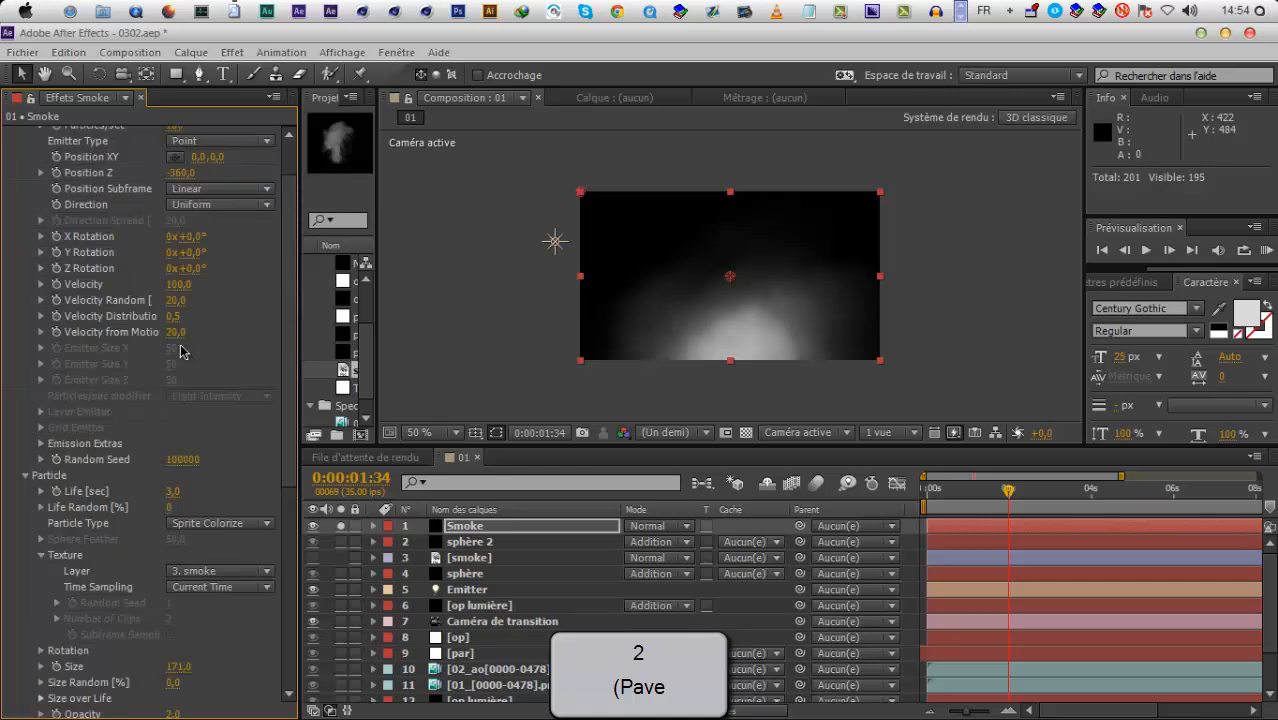
scroll(195, 232, up, 2)
click(220, 197)
click(238, 240)
drag(257, 403, 450, 403)
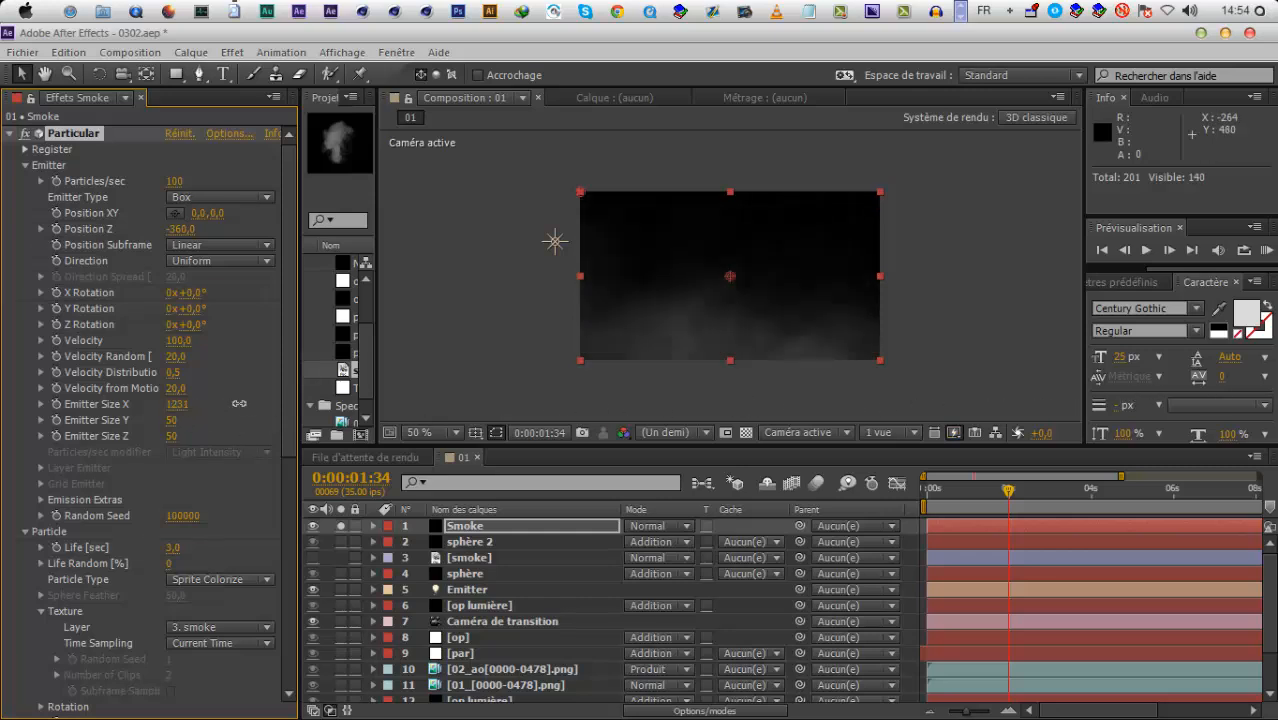
drag(239, 403, 490, 401)
drag(176, 404, 308, 420)
drag(174, 436, 675, 337)
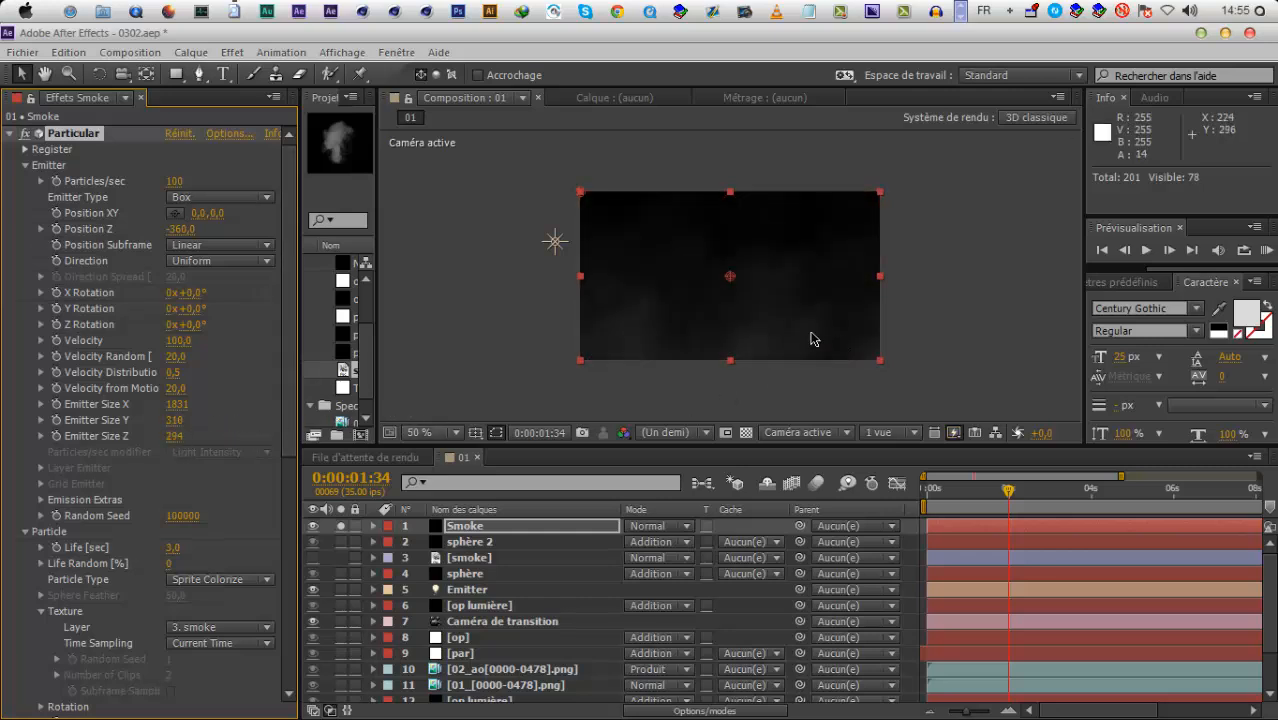
Show the composition at 100% in full resolution and set Emitter Size X to 1749
key(slash)
key(ctrl+j)
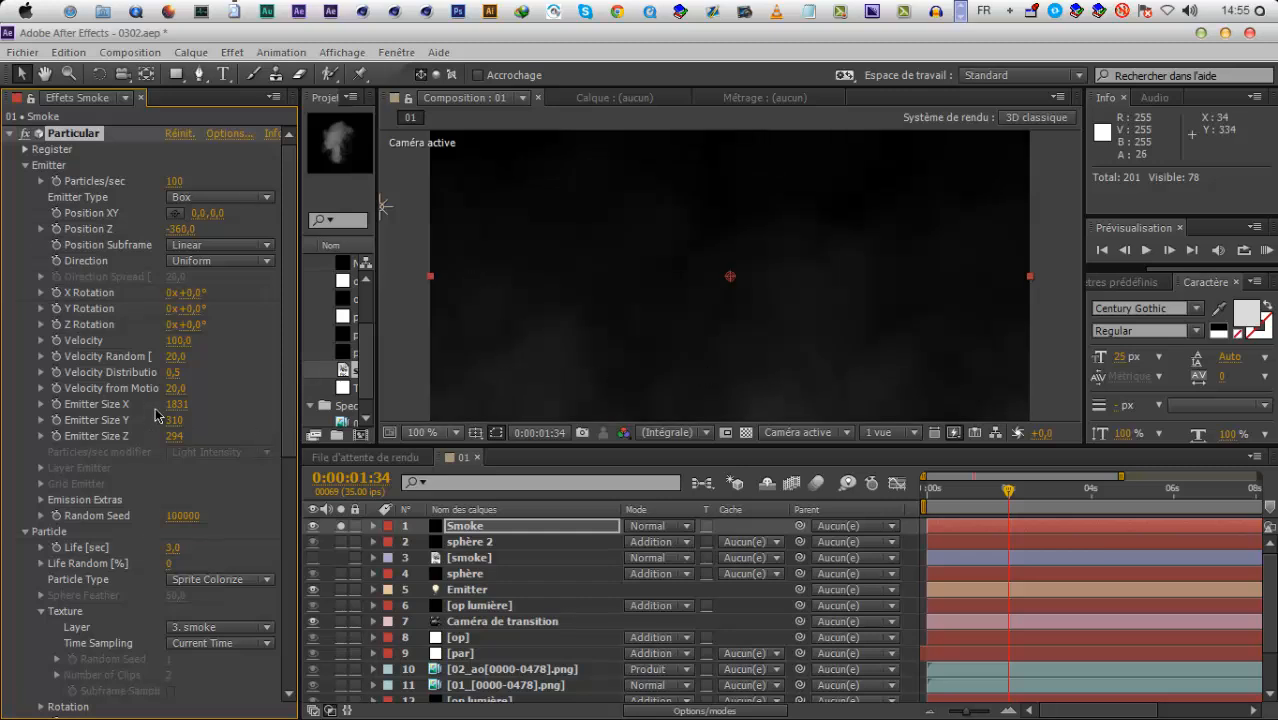
drag(178, 413, 124, 427)
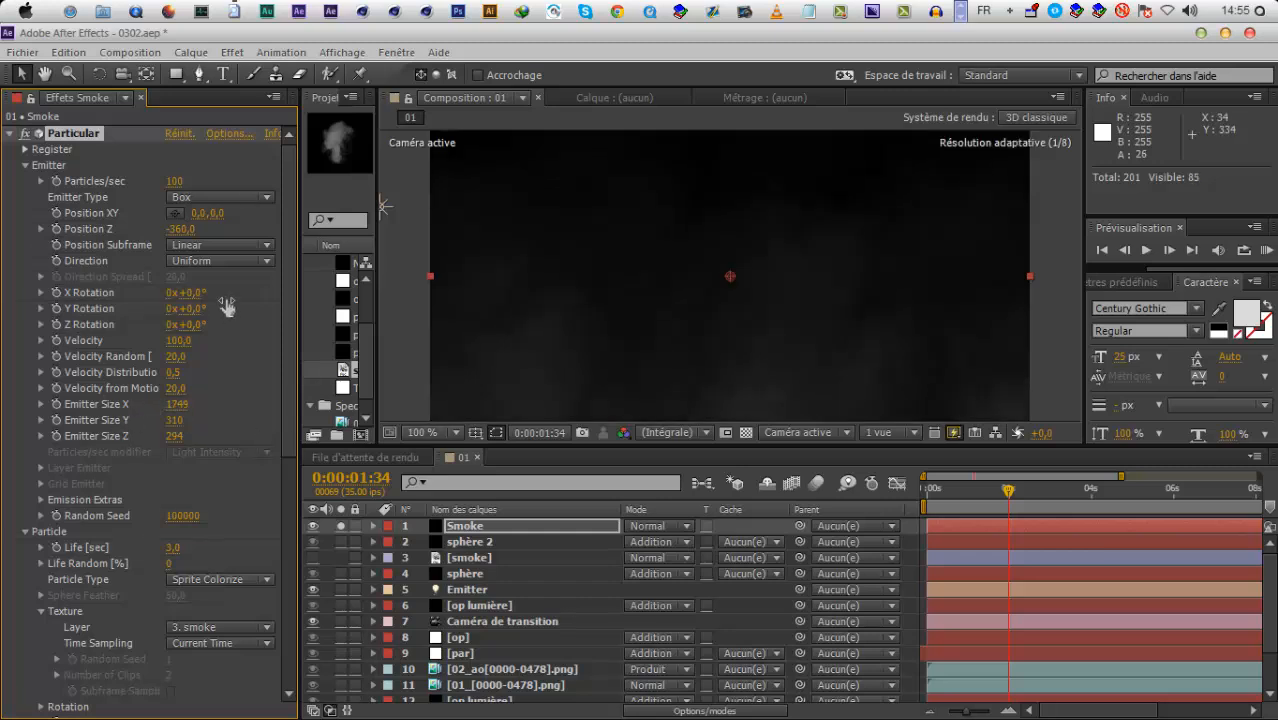
Set the smoke particles' Opacity to 4 and show the Smoke layer together with the rest of the composition
scroll(220, 465, down, 3)
scroll(205, 660, up, 3)
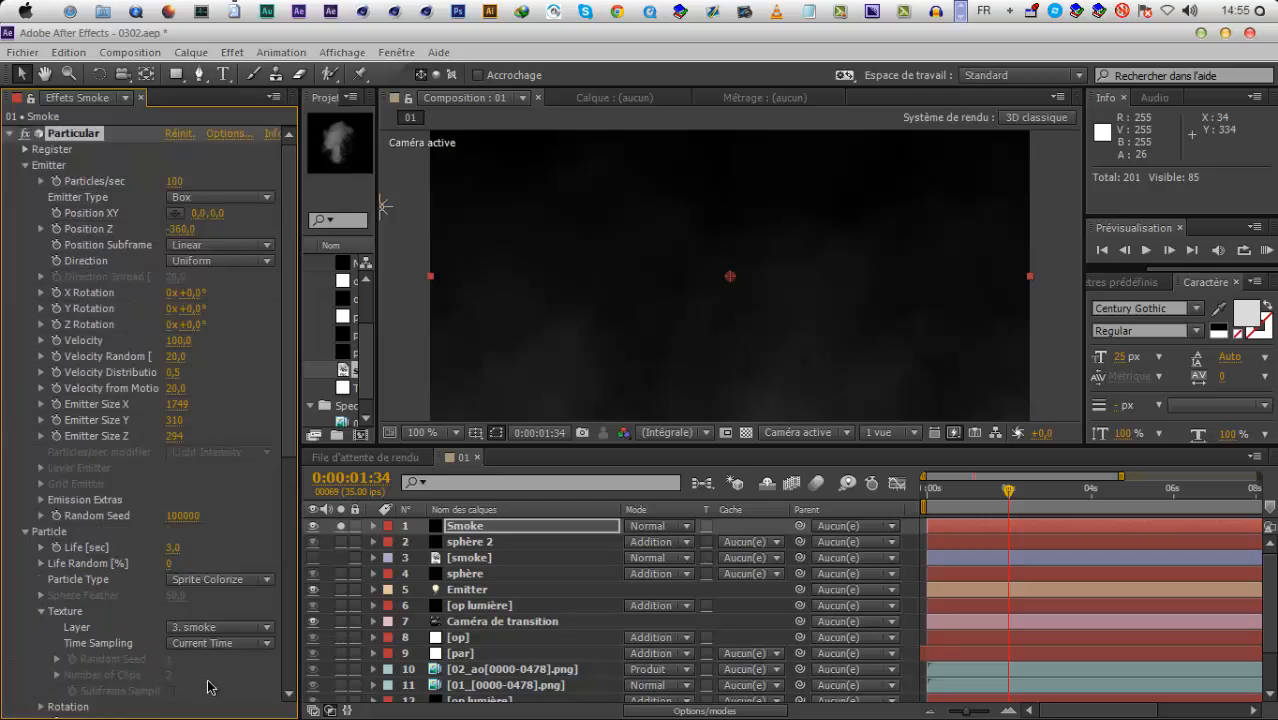
scroll(172, 556, down, 5)
text(4)
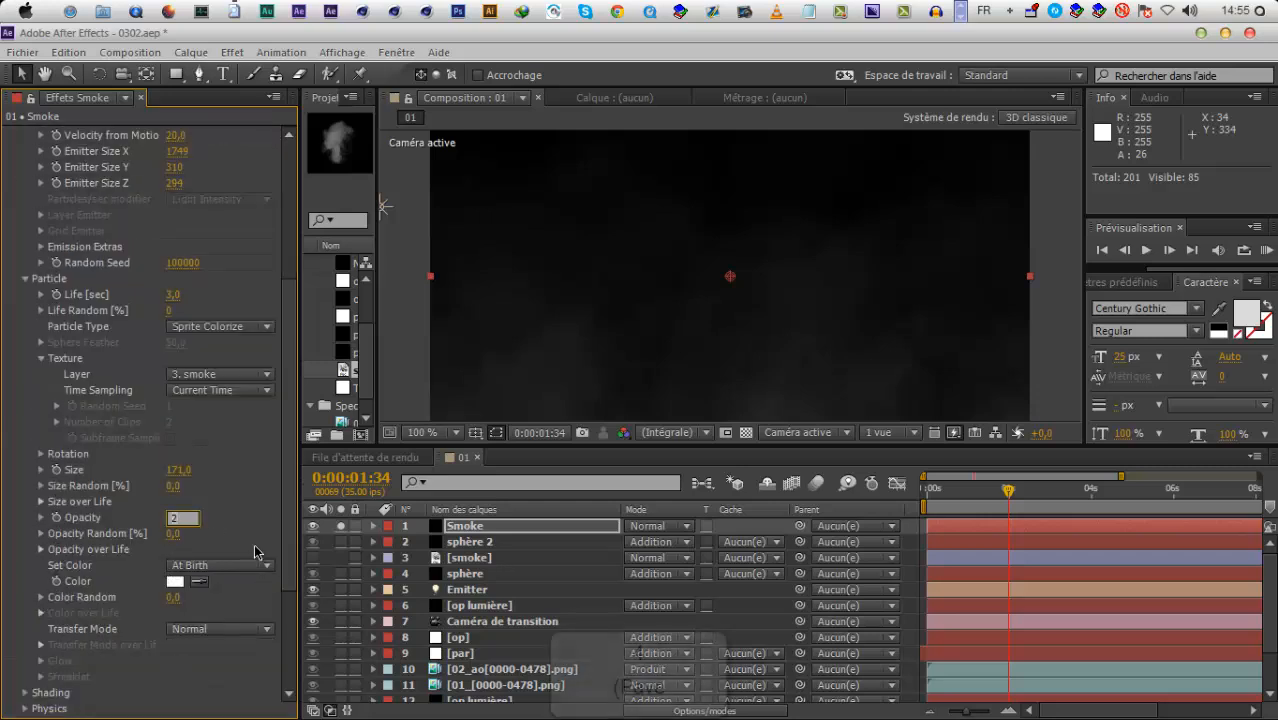
click(254, 547)
click(341, 527)
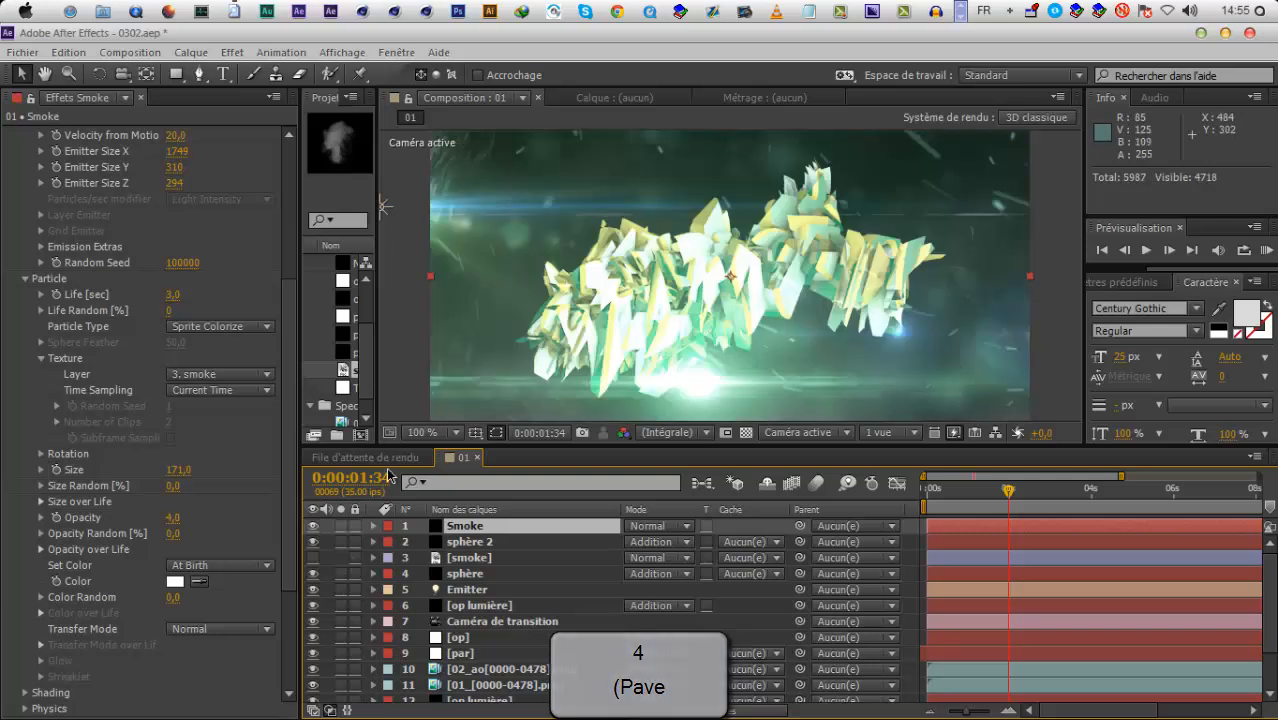
Compare the frame with and without the Smoke layer, and change the smoke particles' colour to green
click(313, 526)
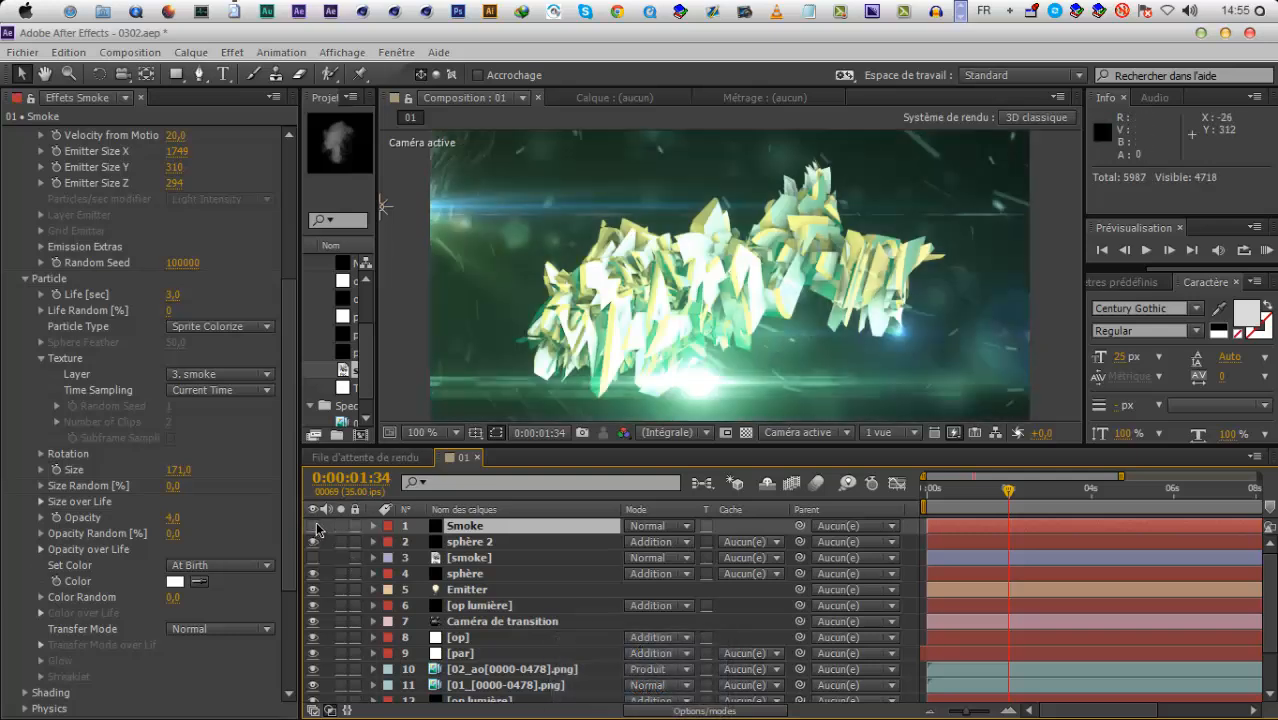
click(314, 527)
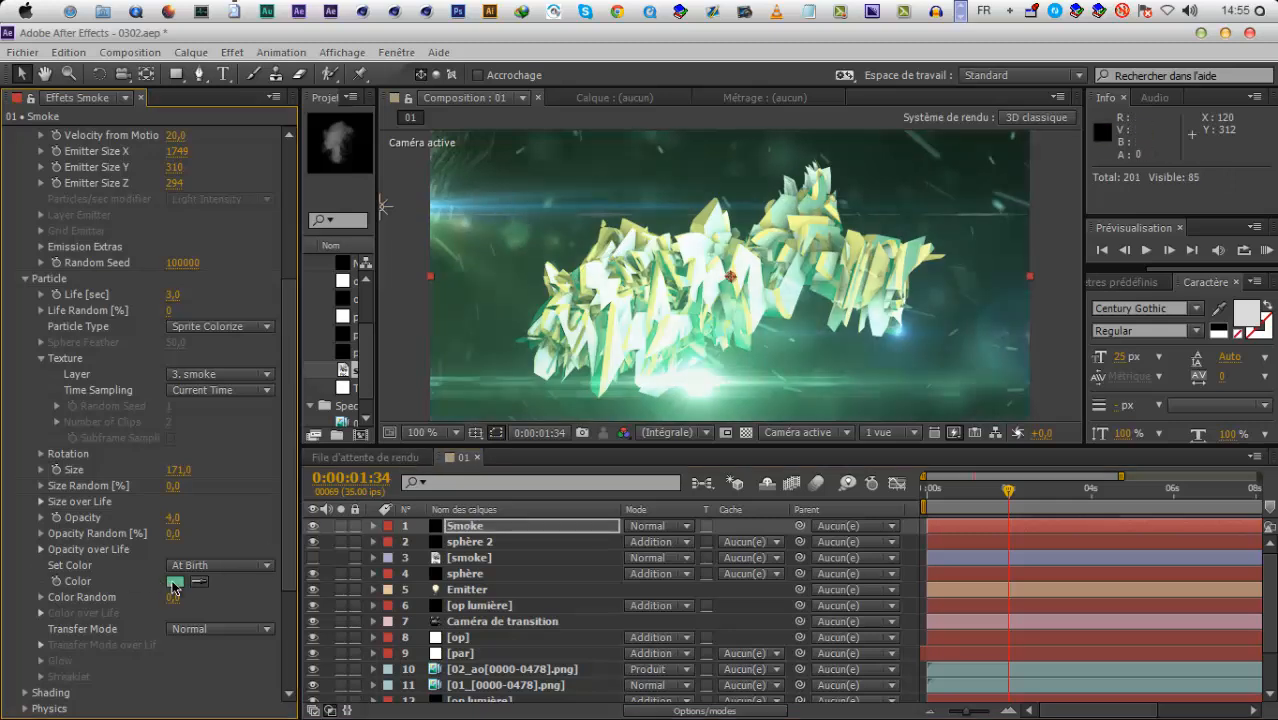
click(341, 526)
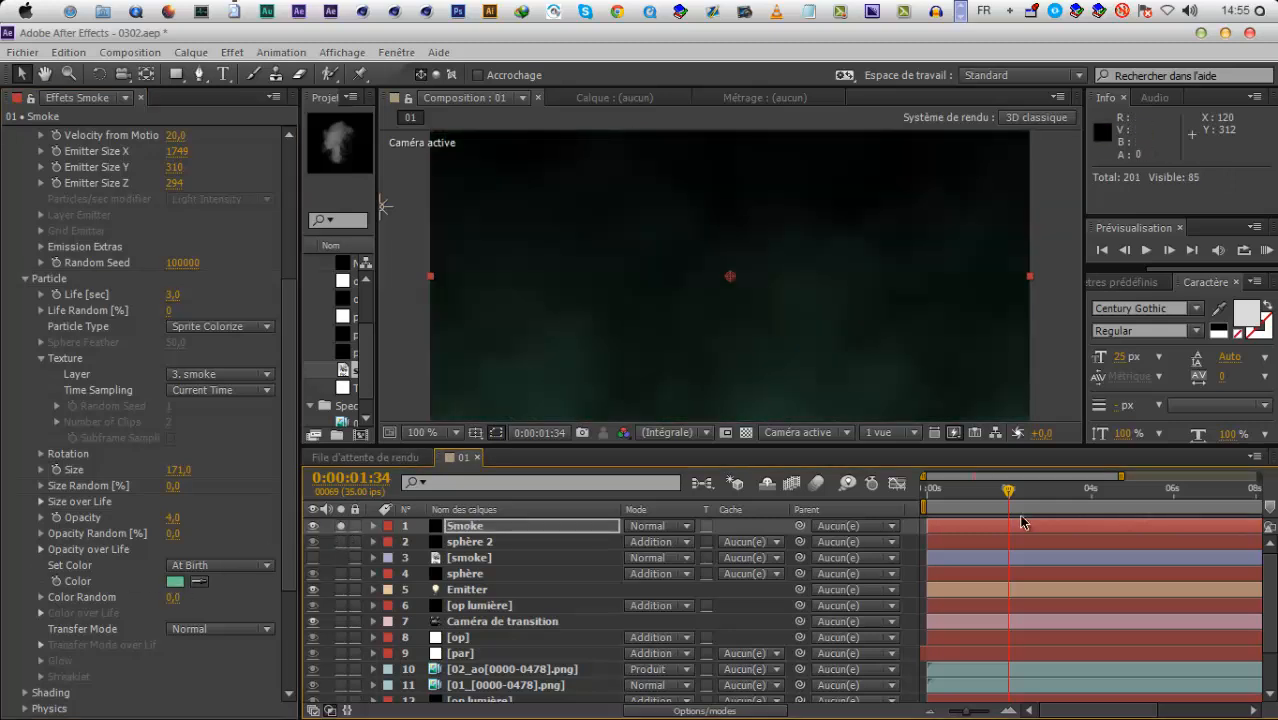
Compare the logo shot at 0:00:08:10 with and without the Smoke layer
drag(990, 496, 1252, 494)
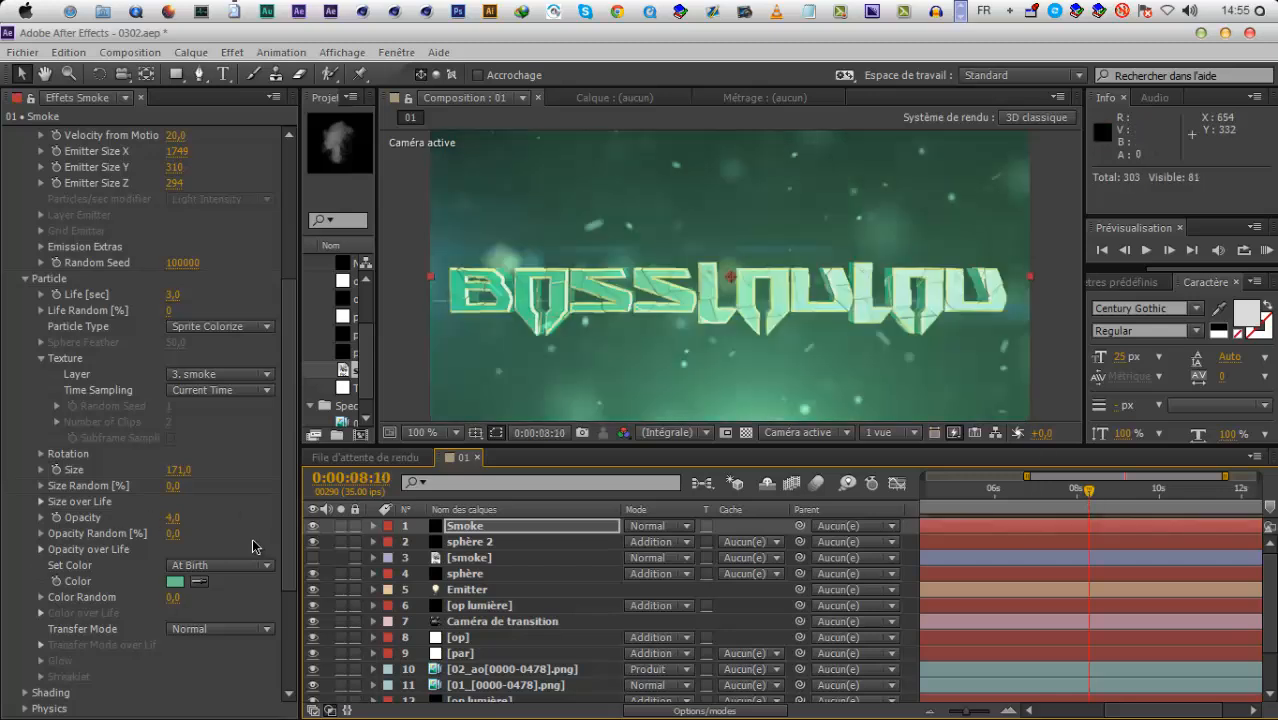
click(312, 527)
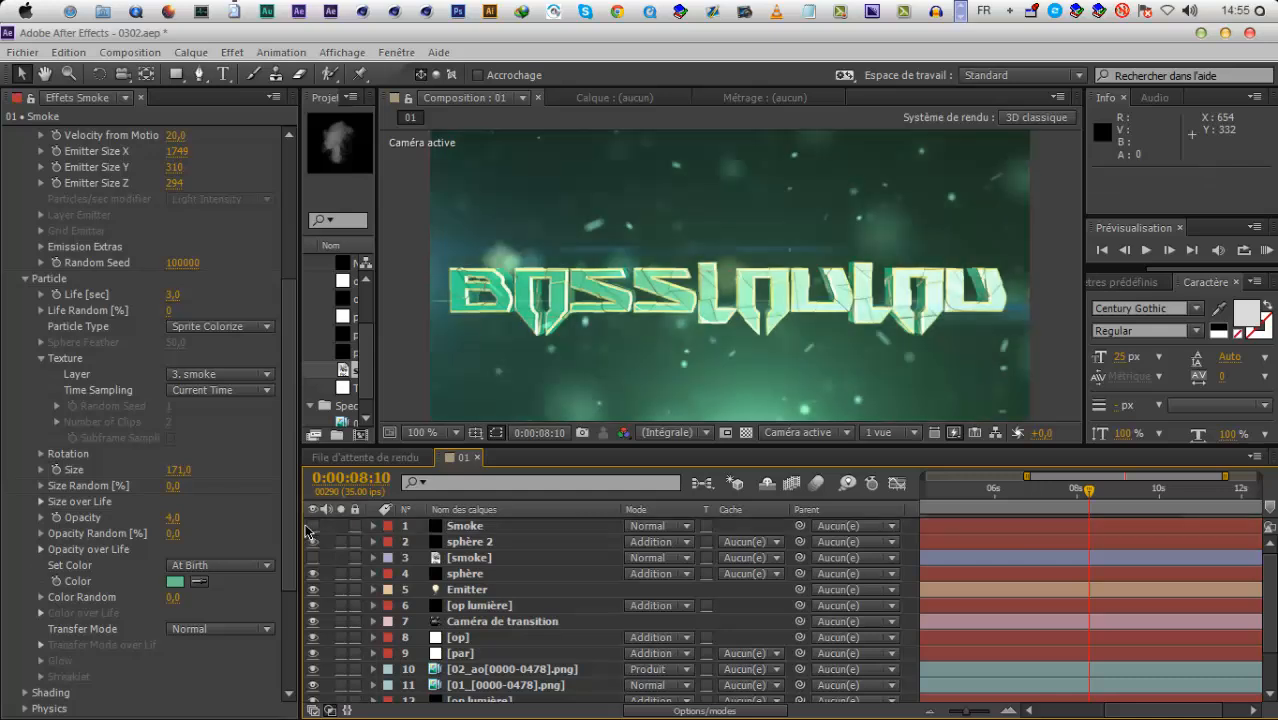
click(312, 526)
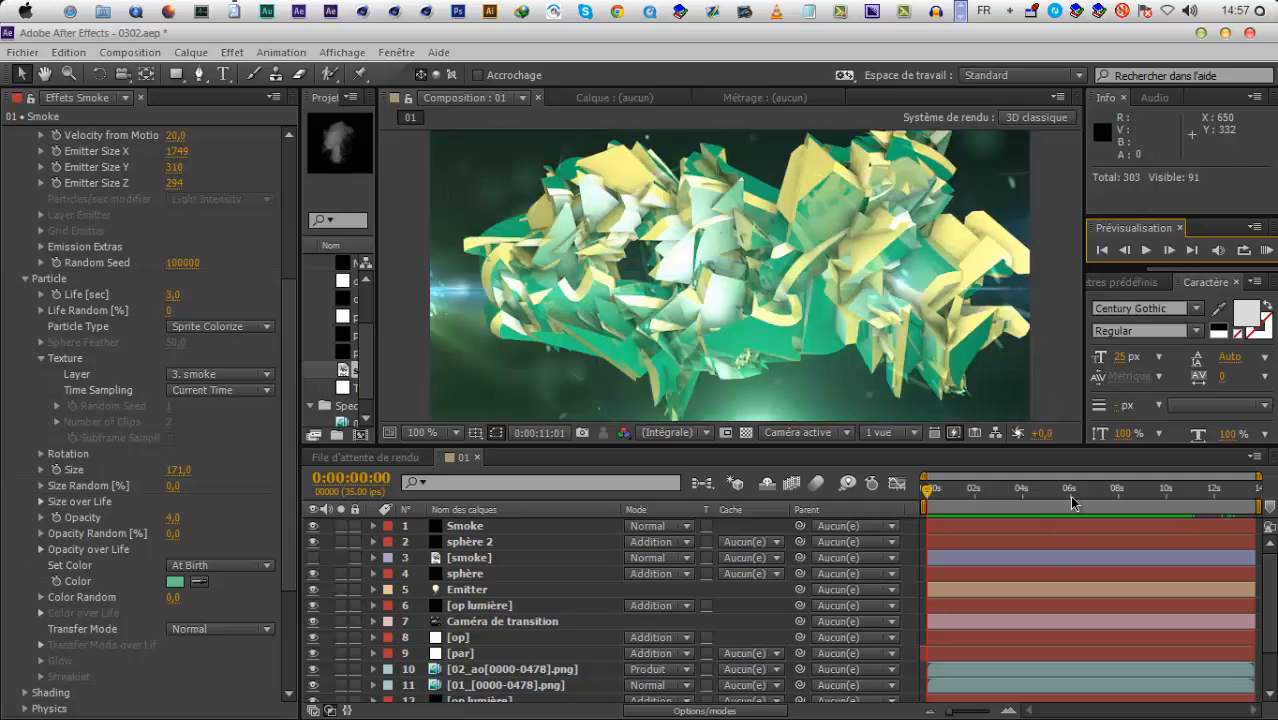
Apply the RSMB motion blur effect to the 01_[0000-0478].png layer while viewing the frame at 0:00:10:23
click(1128, 492)
drag(1140, 506, 1183, 510)
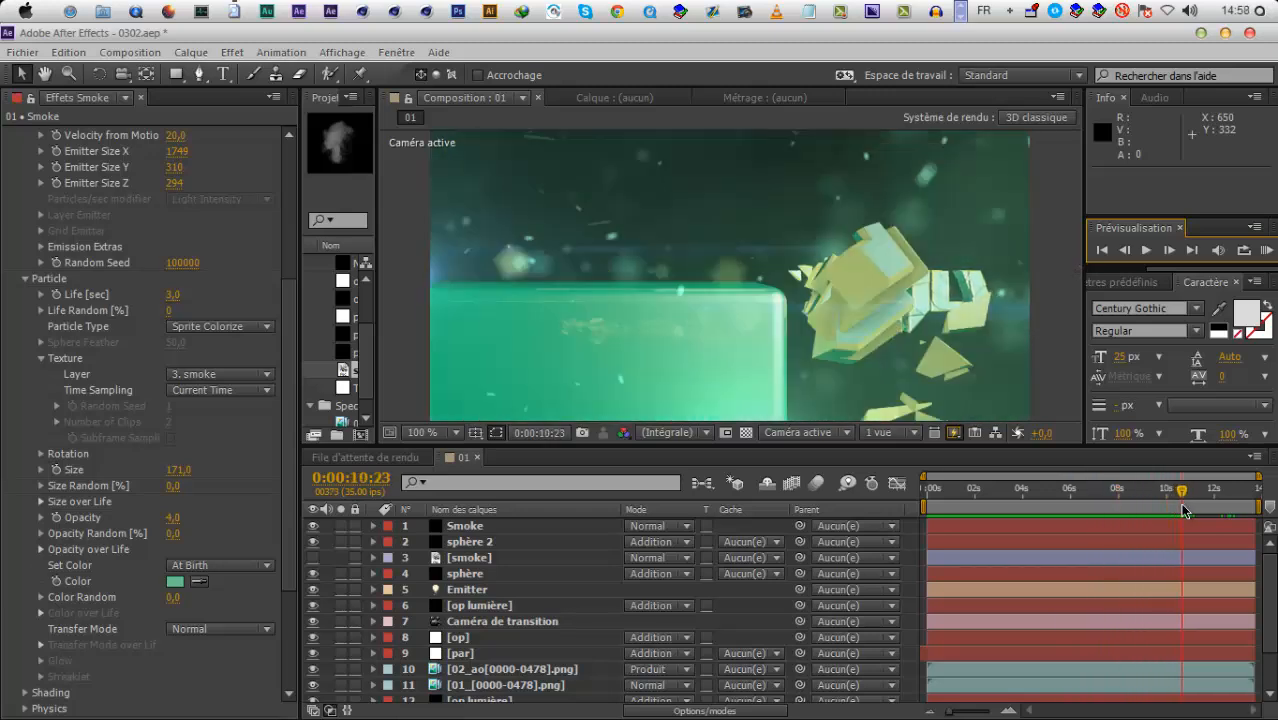
click(503, 670)
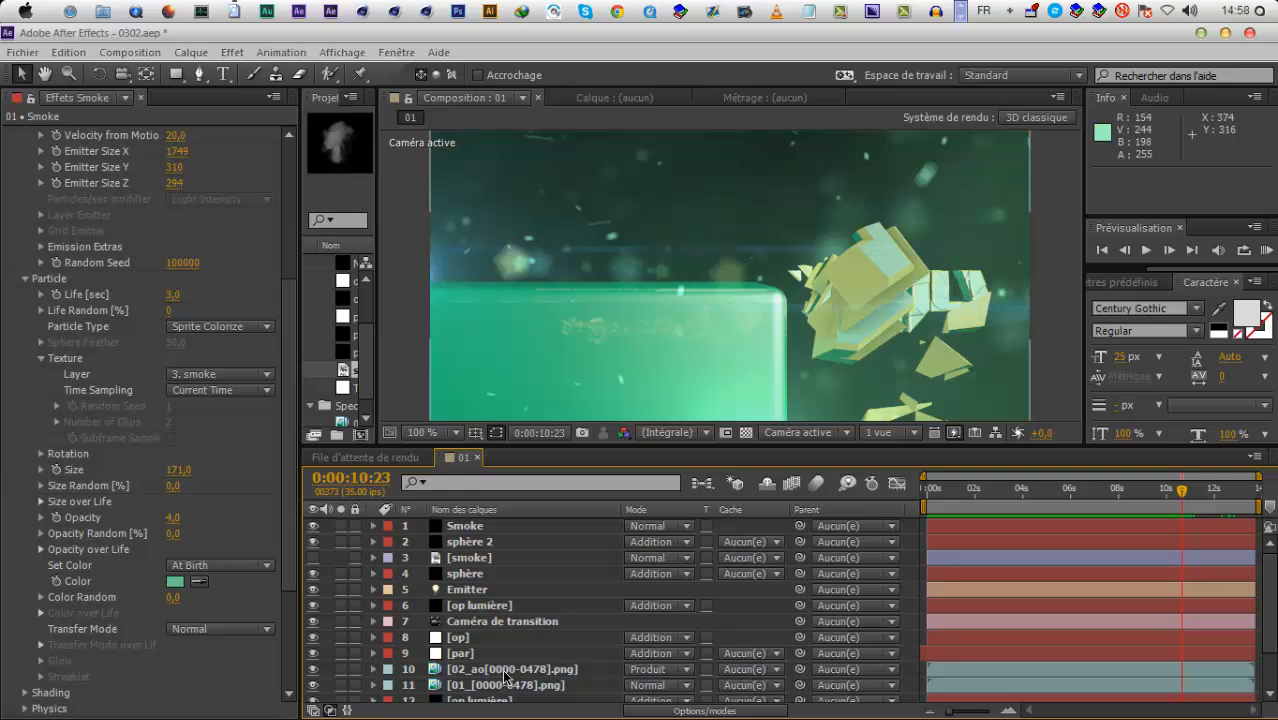
click(341, 669)
click(341, 669)
click(452, 685)
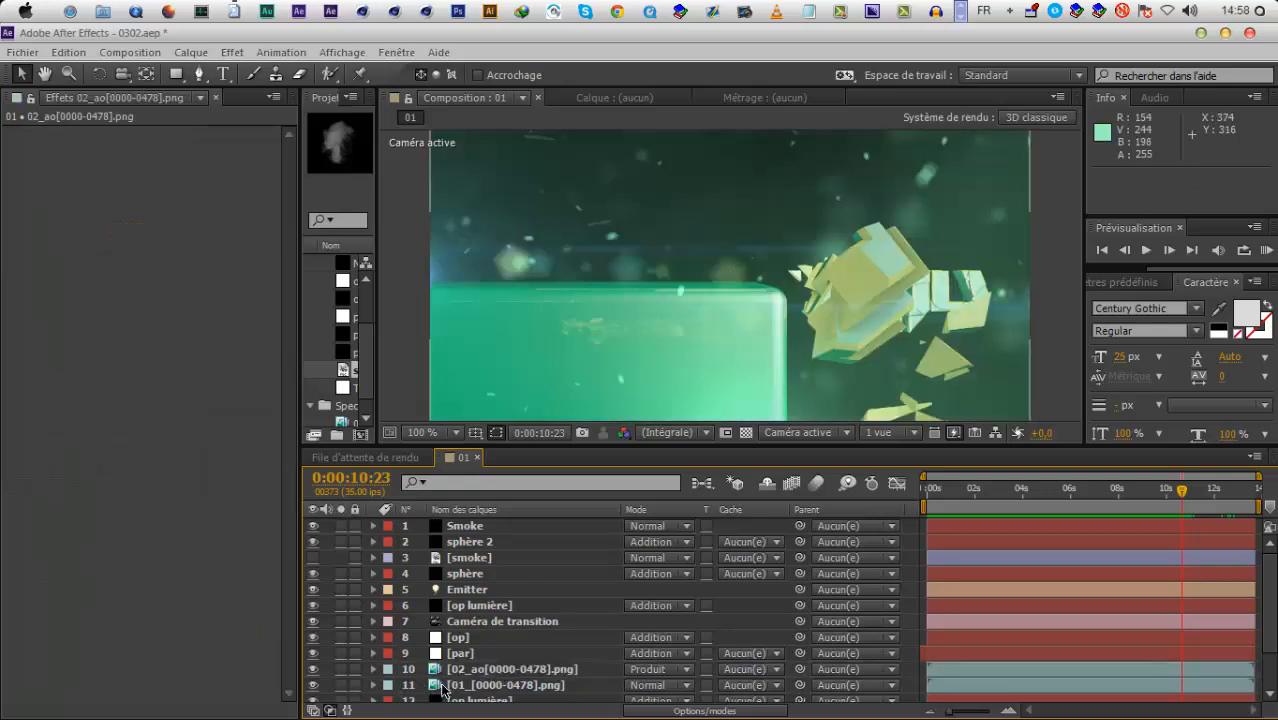
right_click(145, 487)
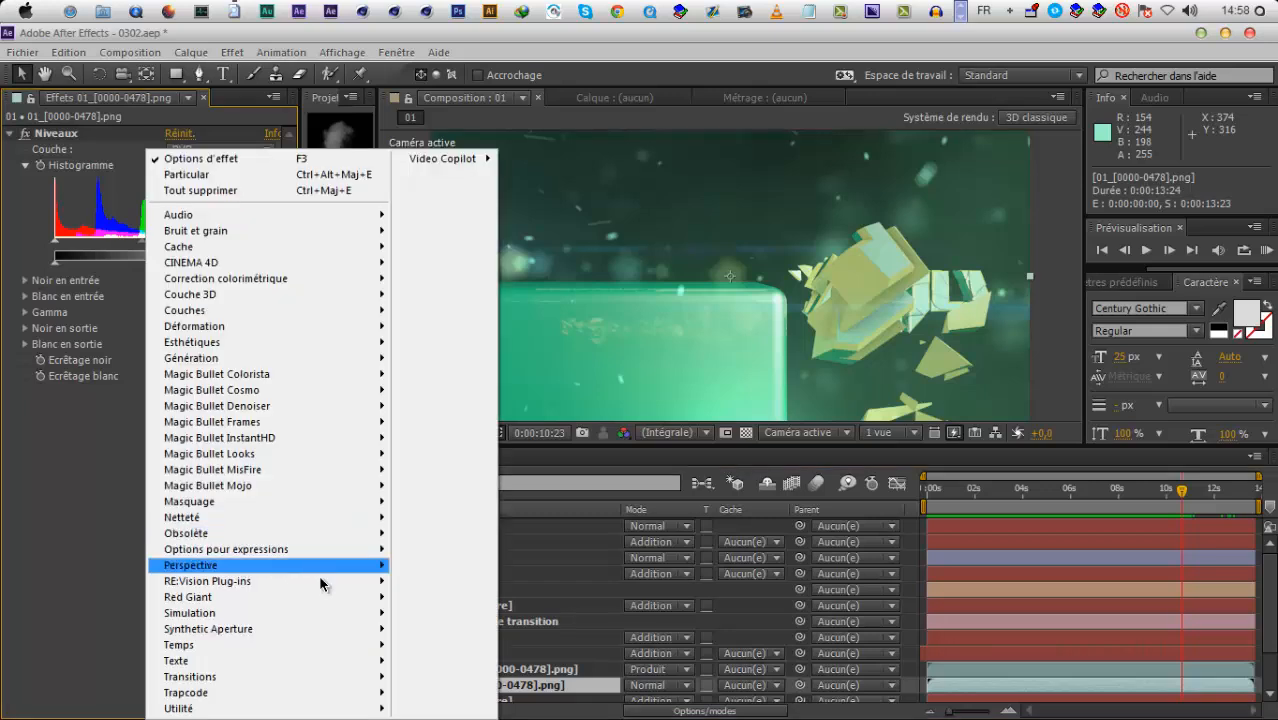
mouse_move(319, 578)
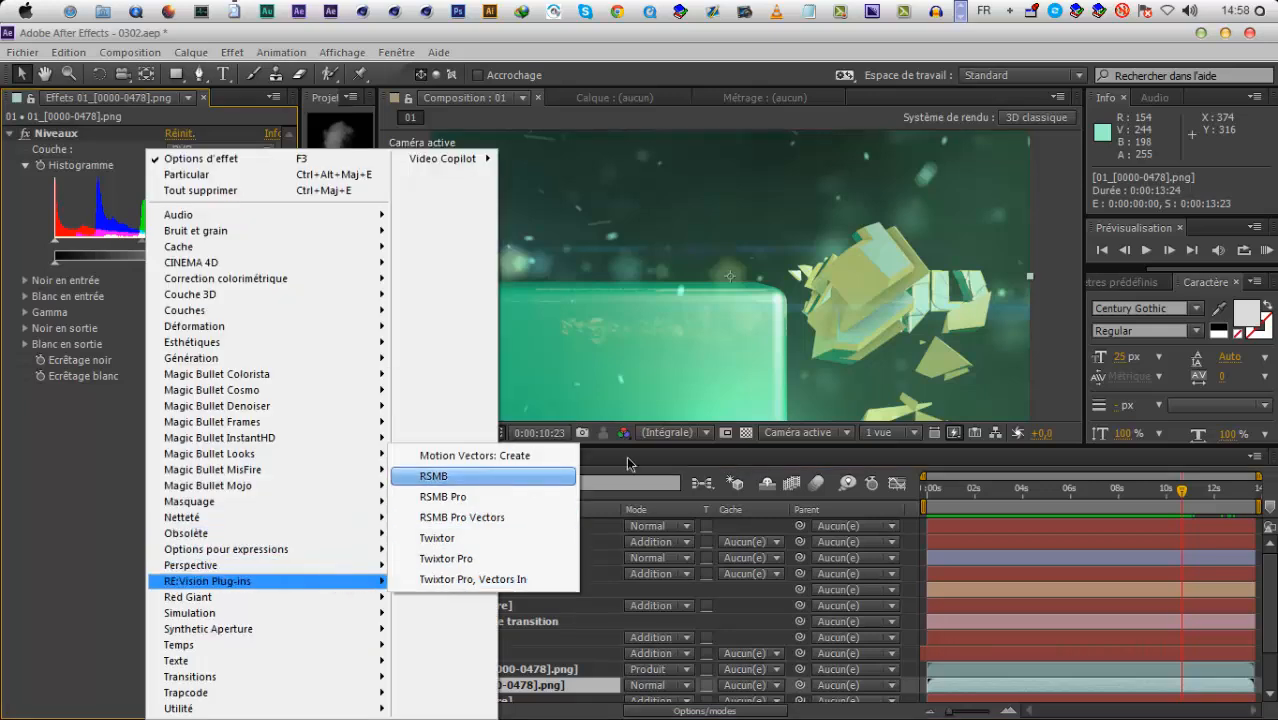
key(Return)
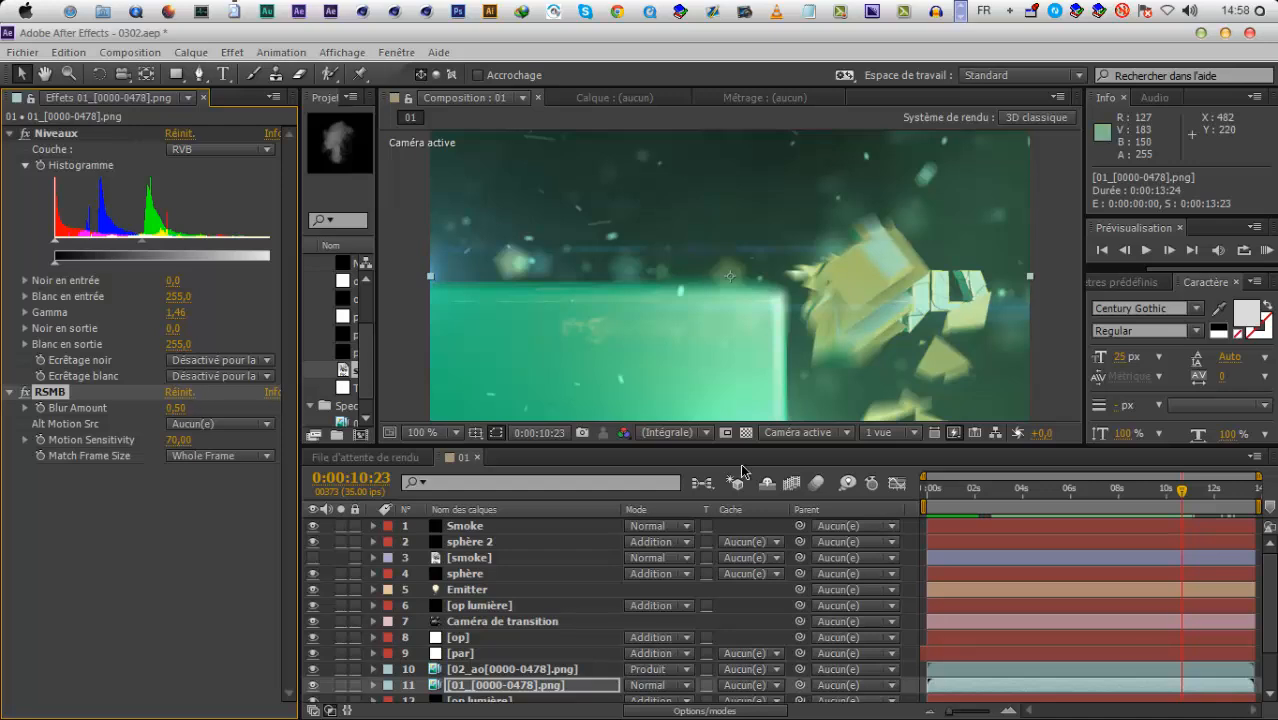
Apply the same RSMB effect to the 02_ao[0000-0478].png layer
key(ctrl+Up)
right_click(128, 445)
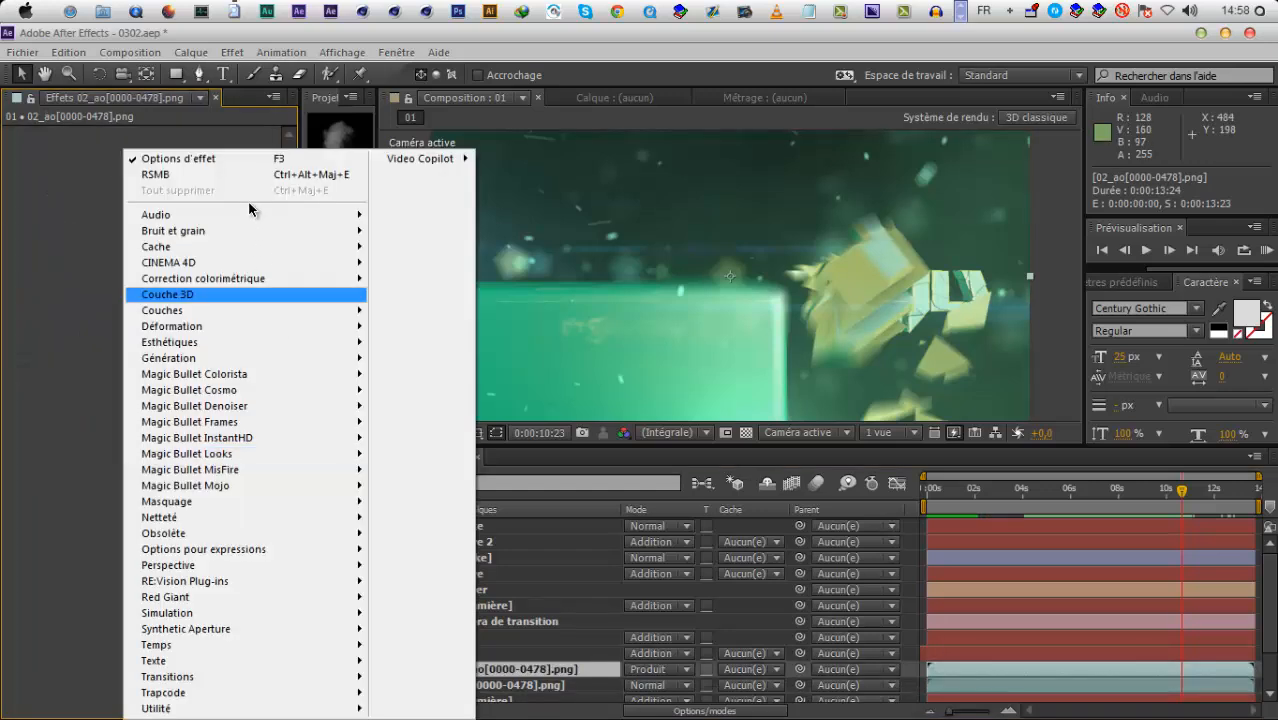
click(160, 175)
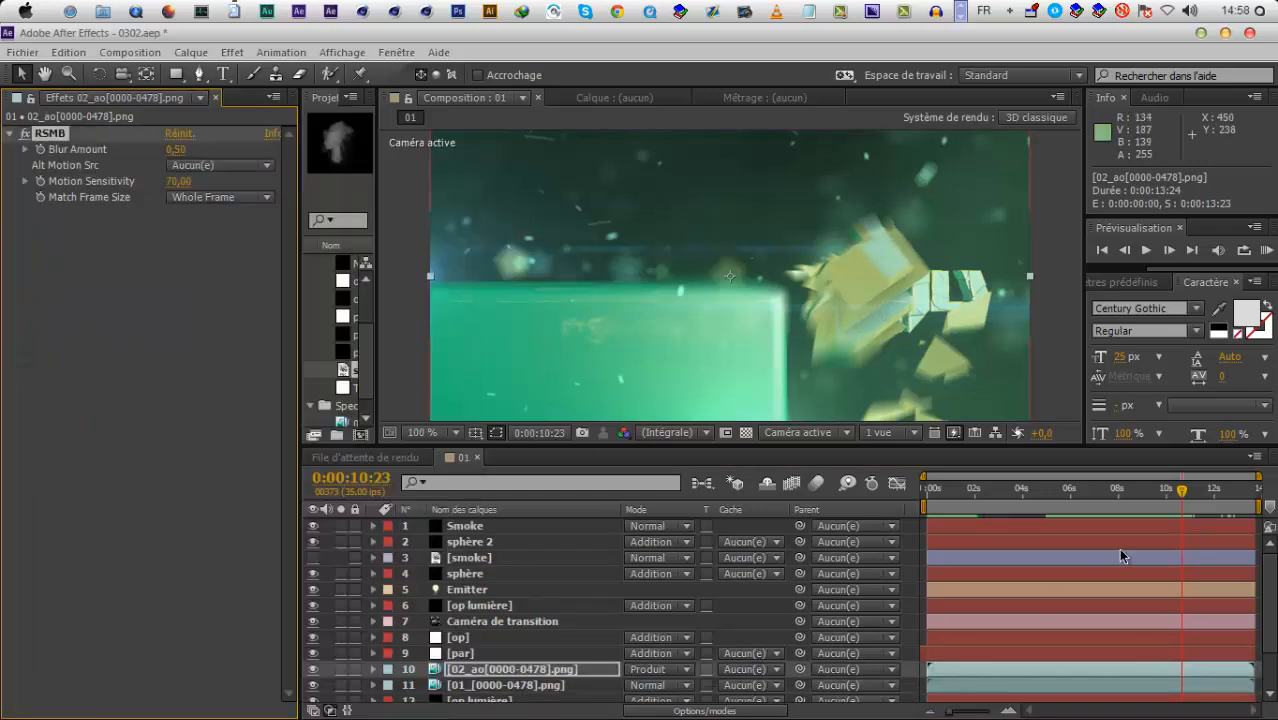
Preview the animation from the start and inspect the sphère particle layer on its own at 0:00:07:02
key(Home)
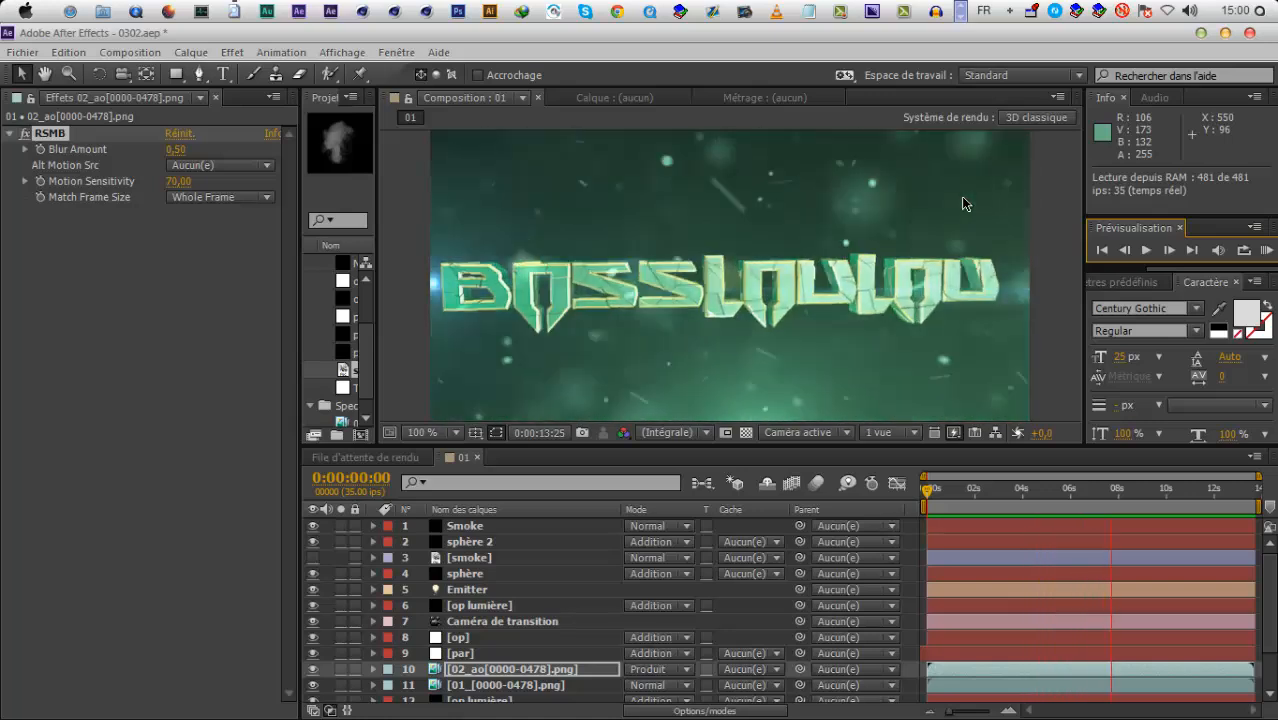
click(1045, 495)
drag(1045, 495, 1095, 497)
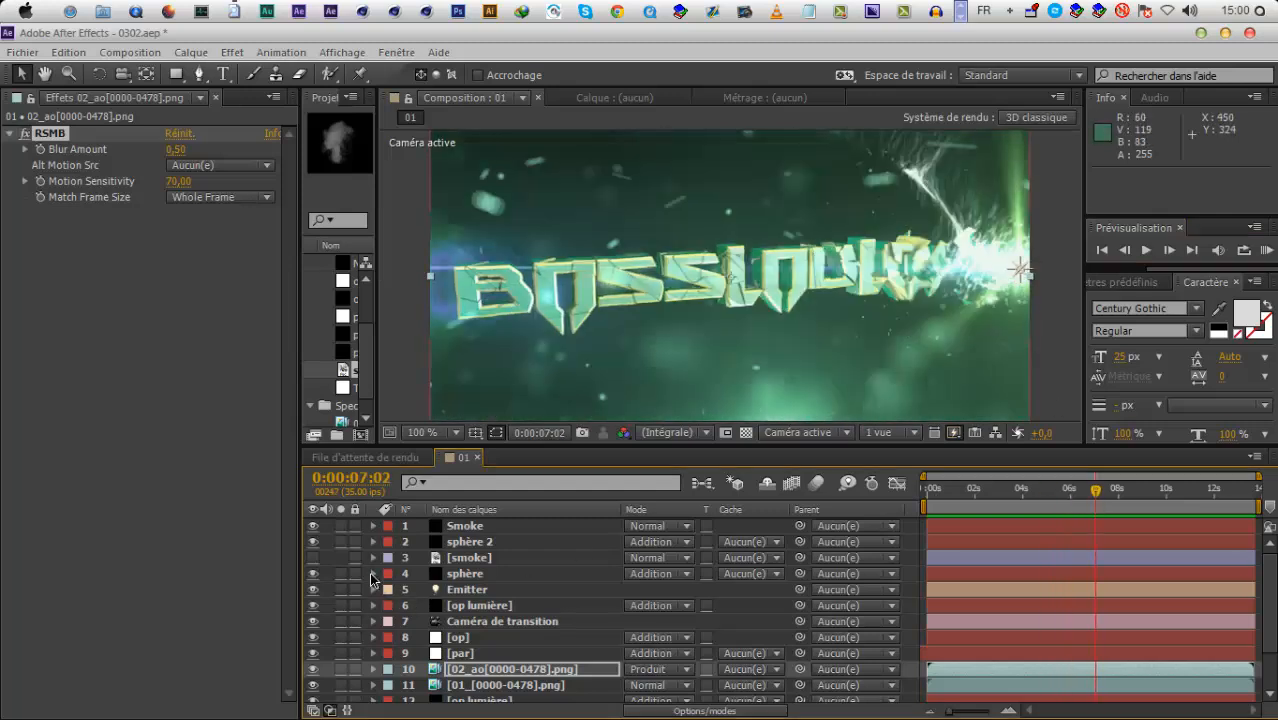
click(340, 573)
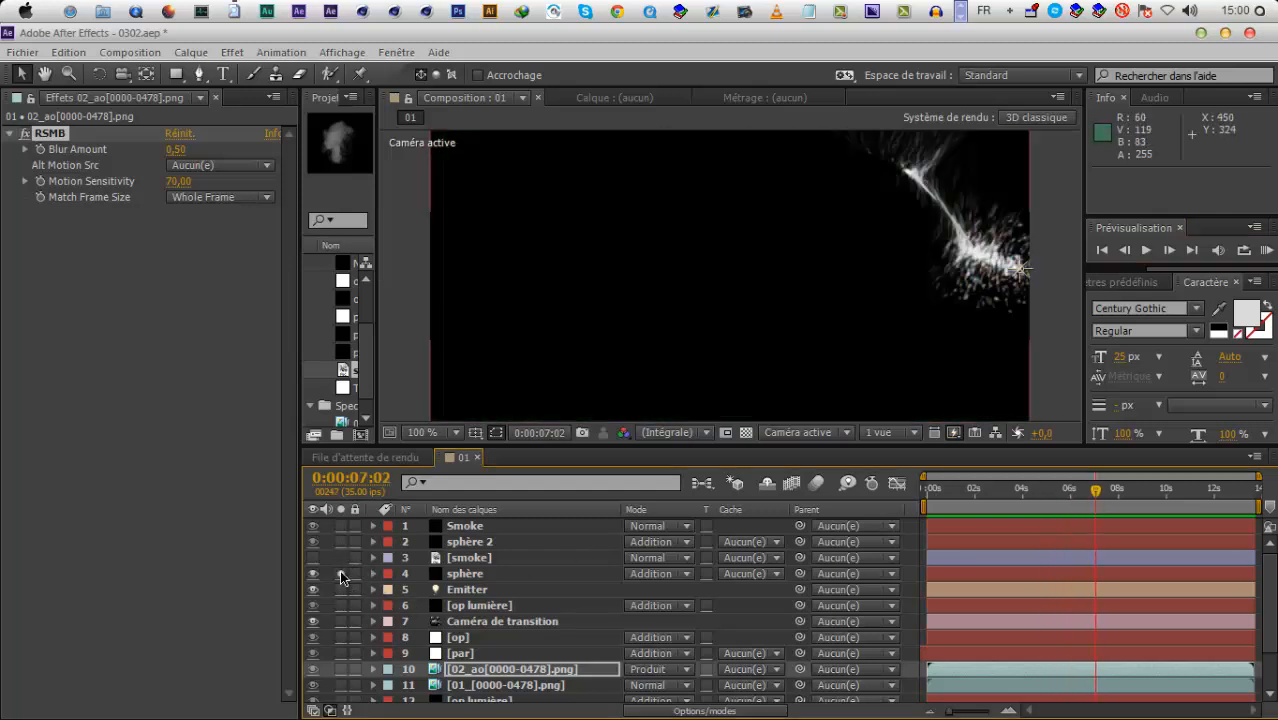
click(340, 572)
key(Home)
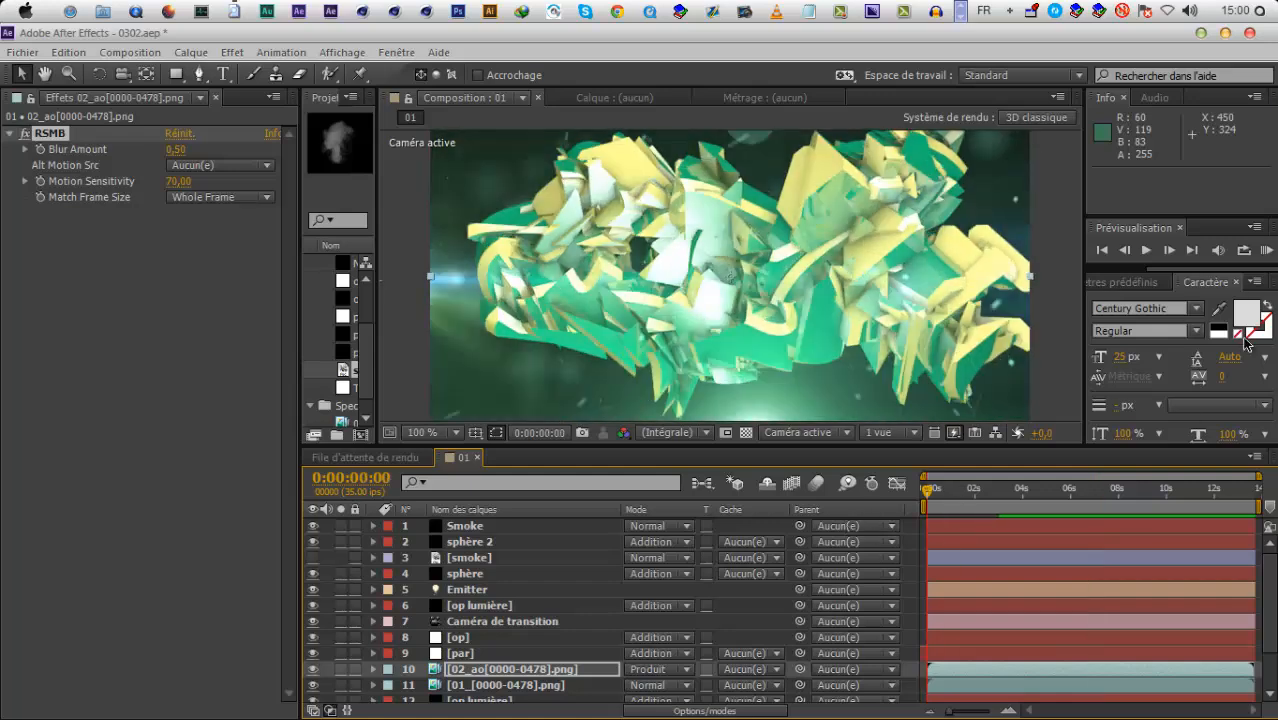
click(1267, 251)
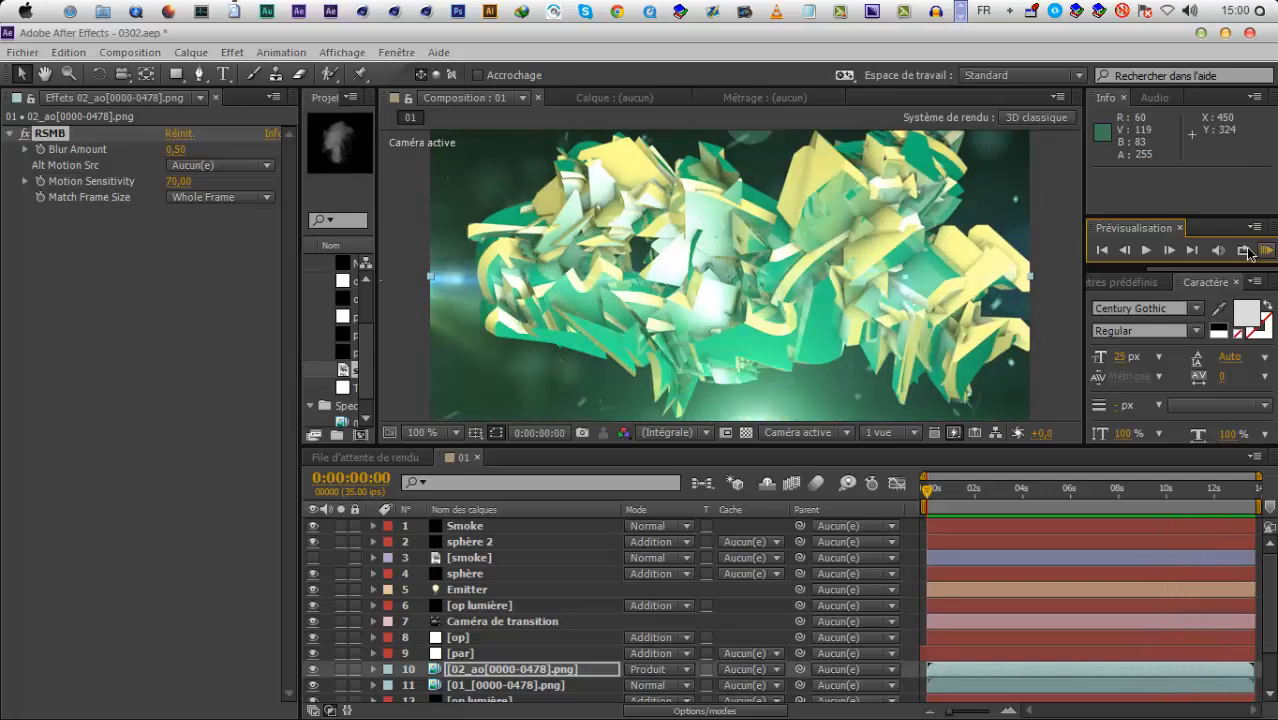
Check the 01_[0000-0478].png footage details and the frame rate options in composition 01's settings without changing them
drag(378, 263, 603, 266)
click(421, 420)
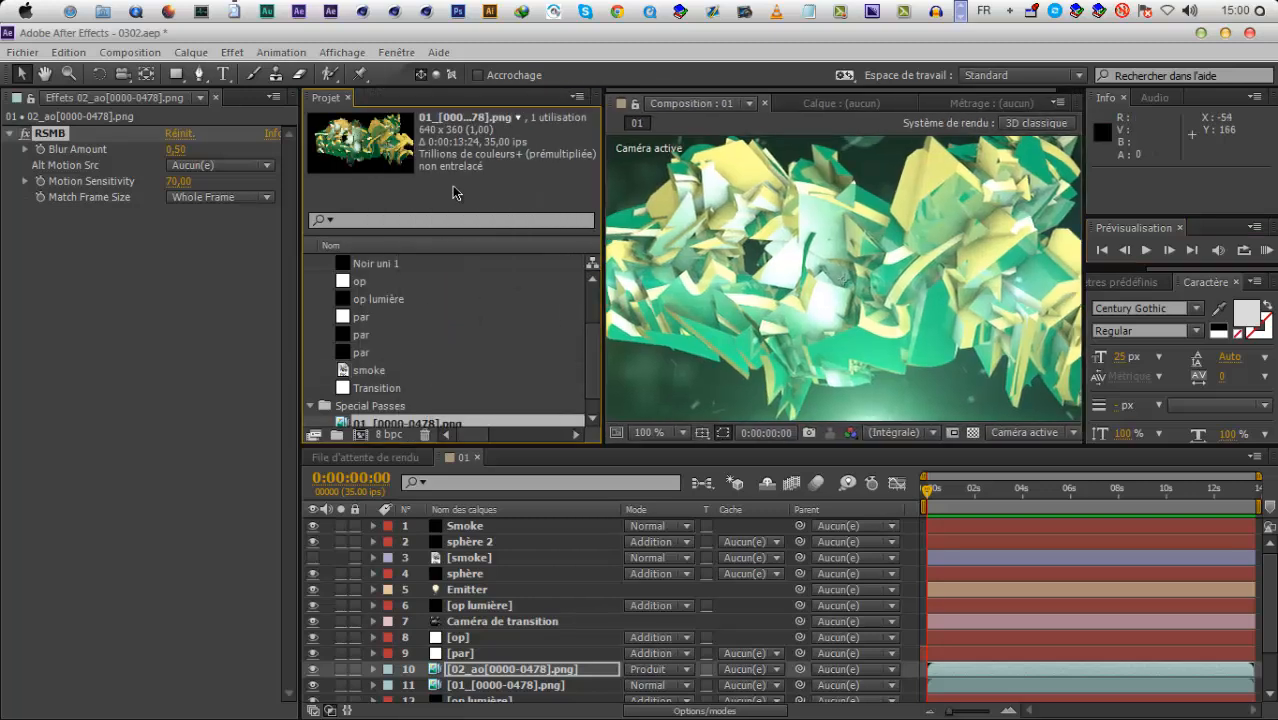
click(129, 52)
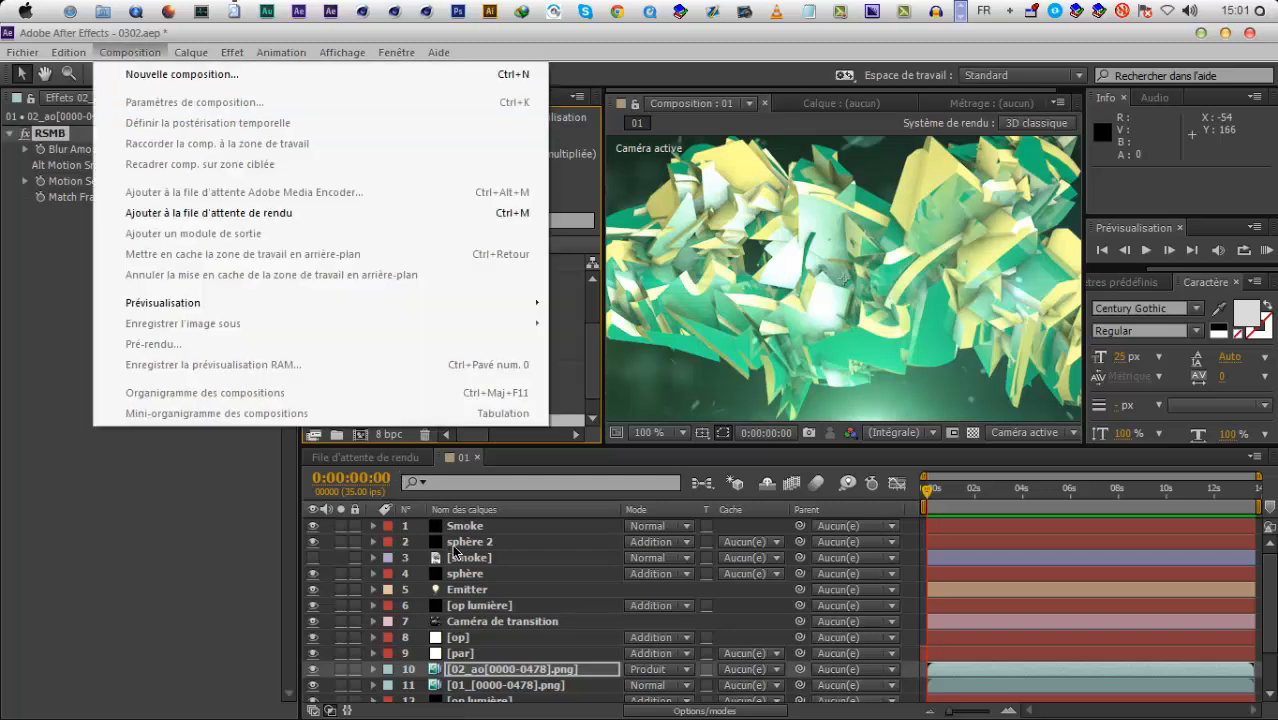
click(360, 374)
click(465, 541)
click(129, 52)
click(185, 98)
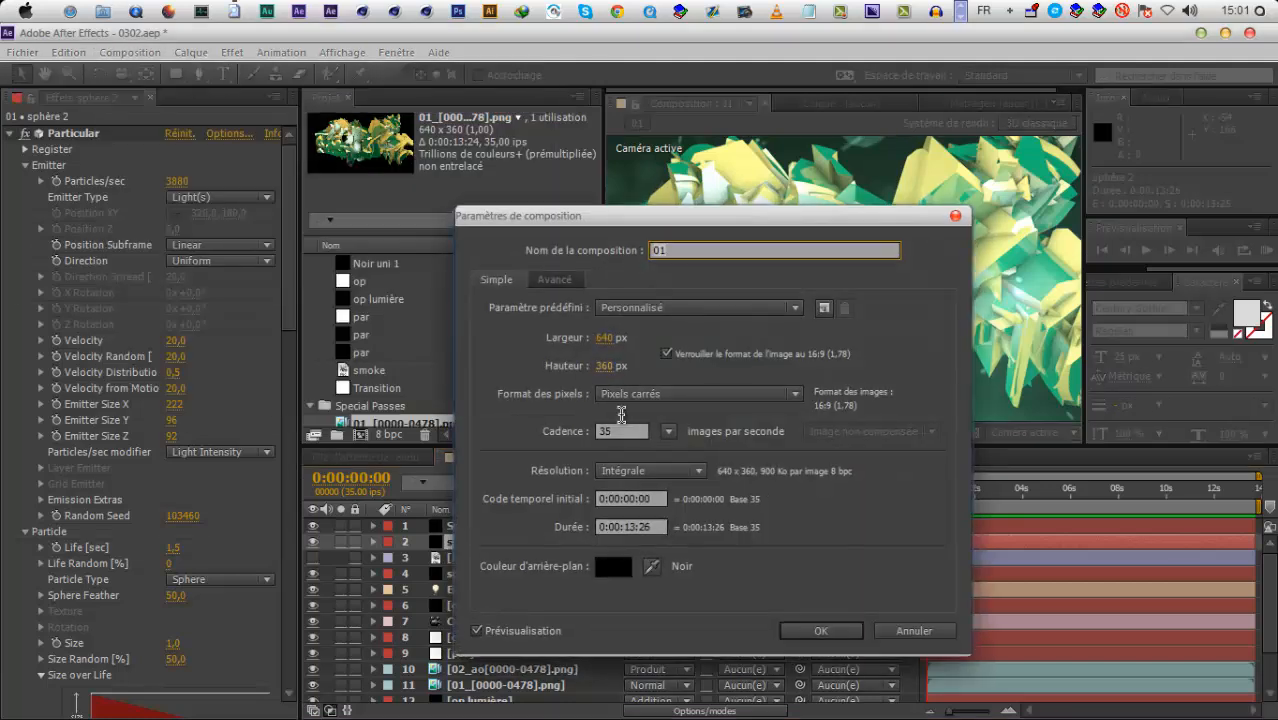
click(622, 433)
click(668, 431)
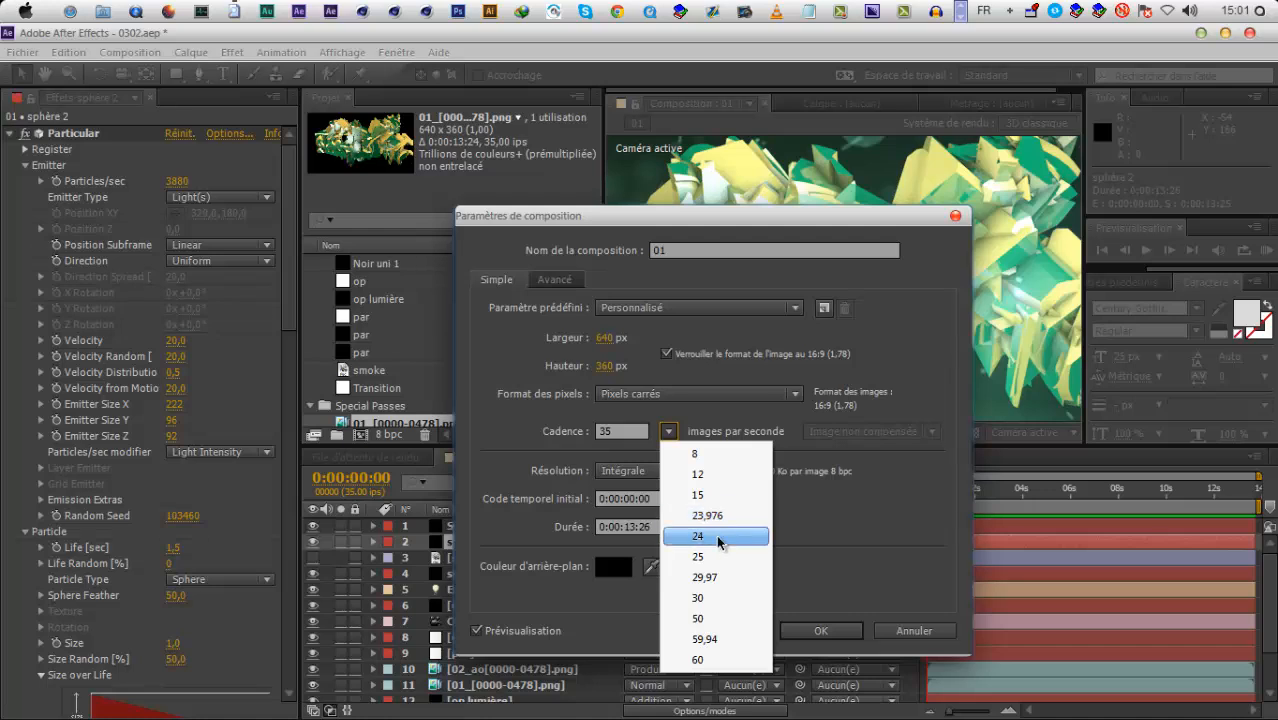
click(915, 638)
click(915, 631)
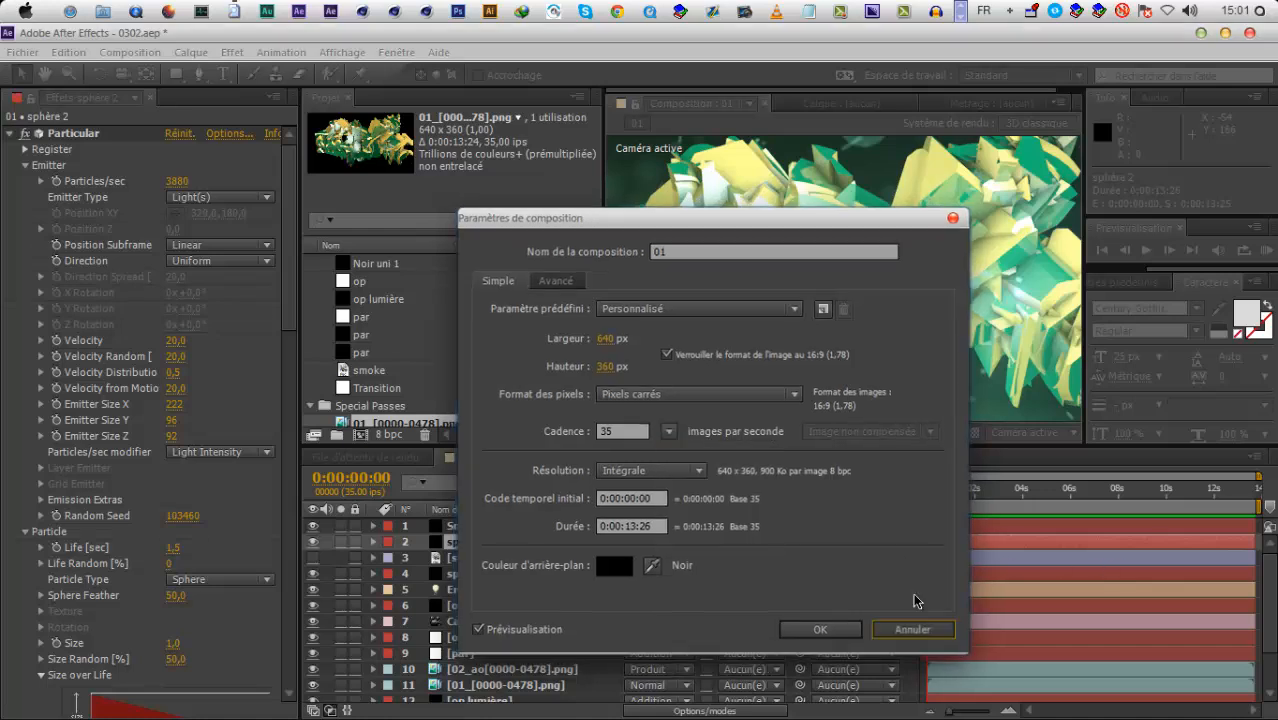
click(852, 408)
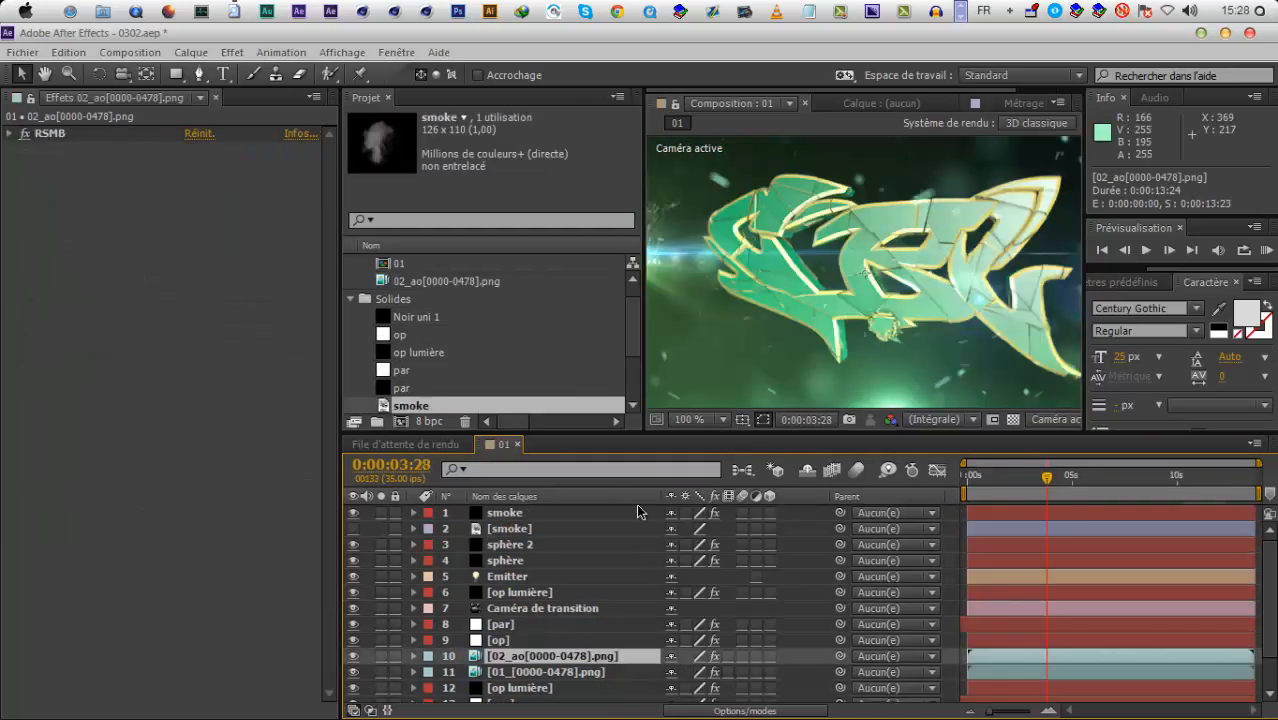
Narrow the project area and review the logo and website text shots from 0:00:08:32 on, stopping at 0:00:11:02
click(1155, 487)
drag(643, 297, 423, 299)
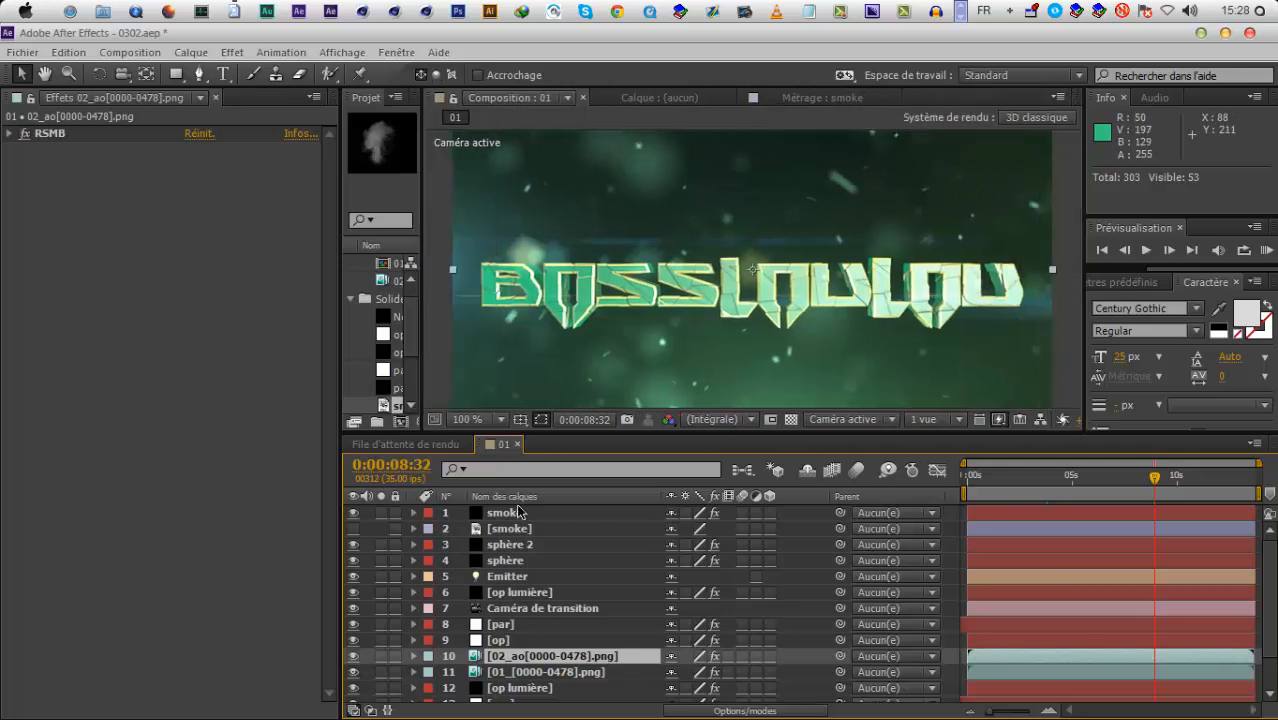
click(1212, 494)
click(1189, 478)
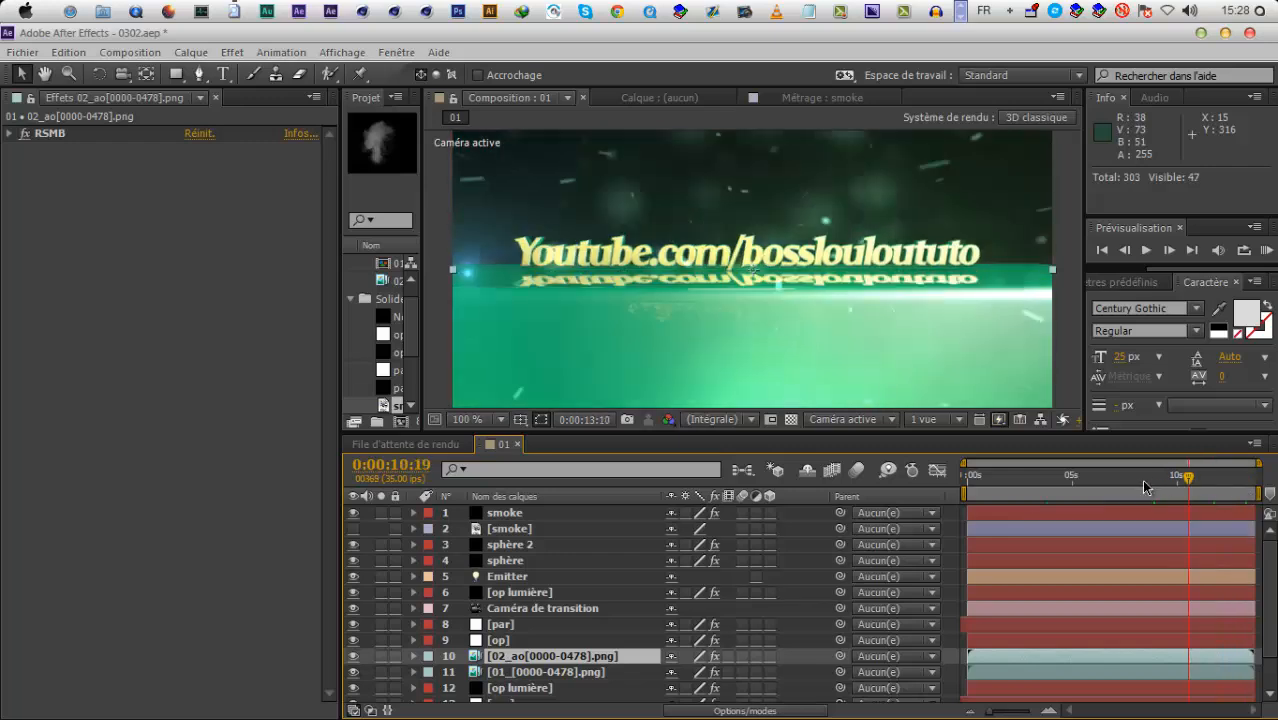
click(1139, 479)
click(1156, 477)
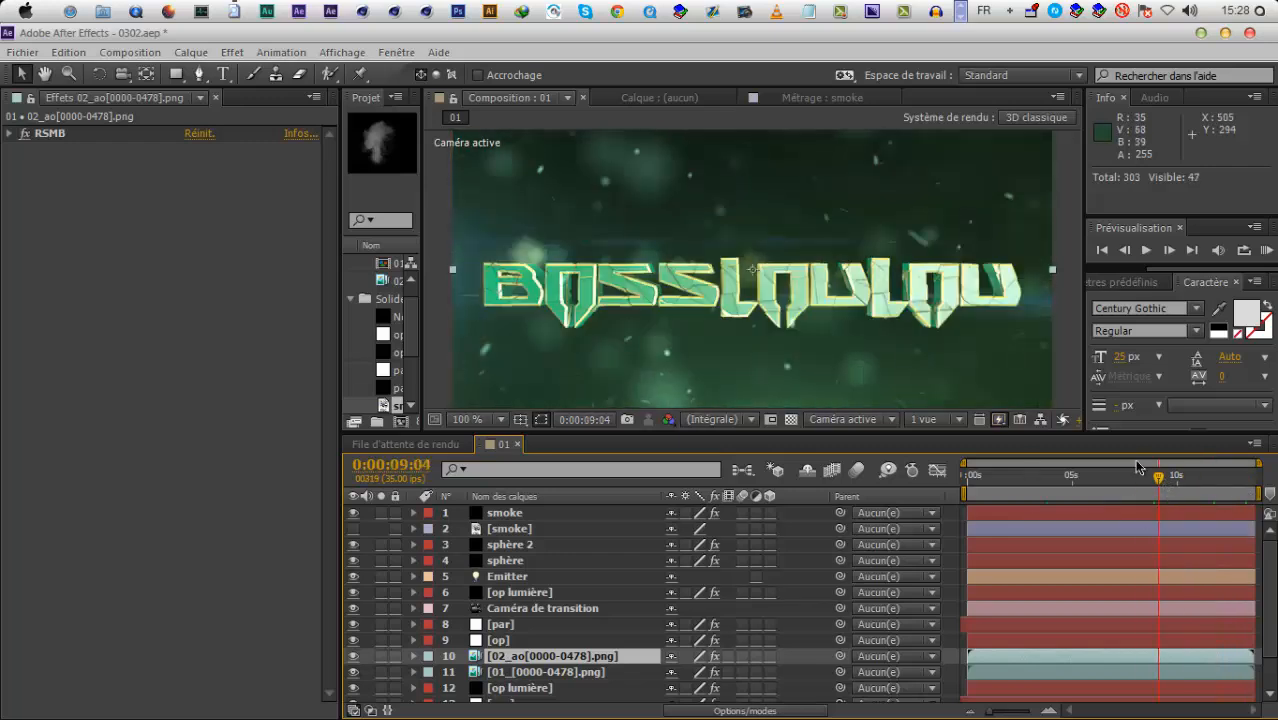
click(1180, 478)
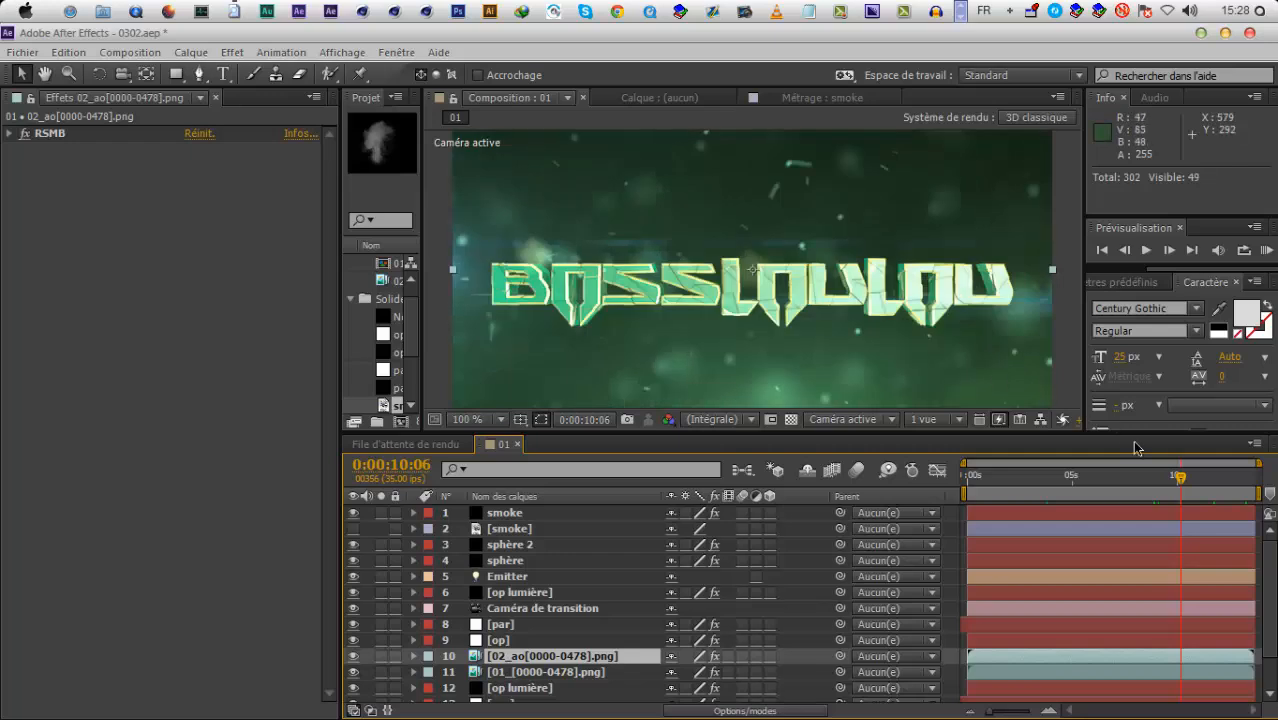
click(1198, 490)
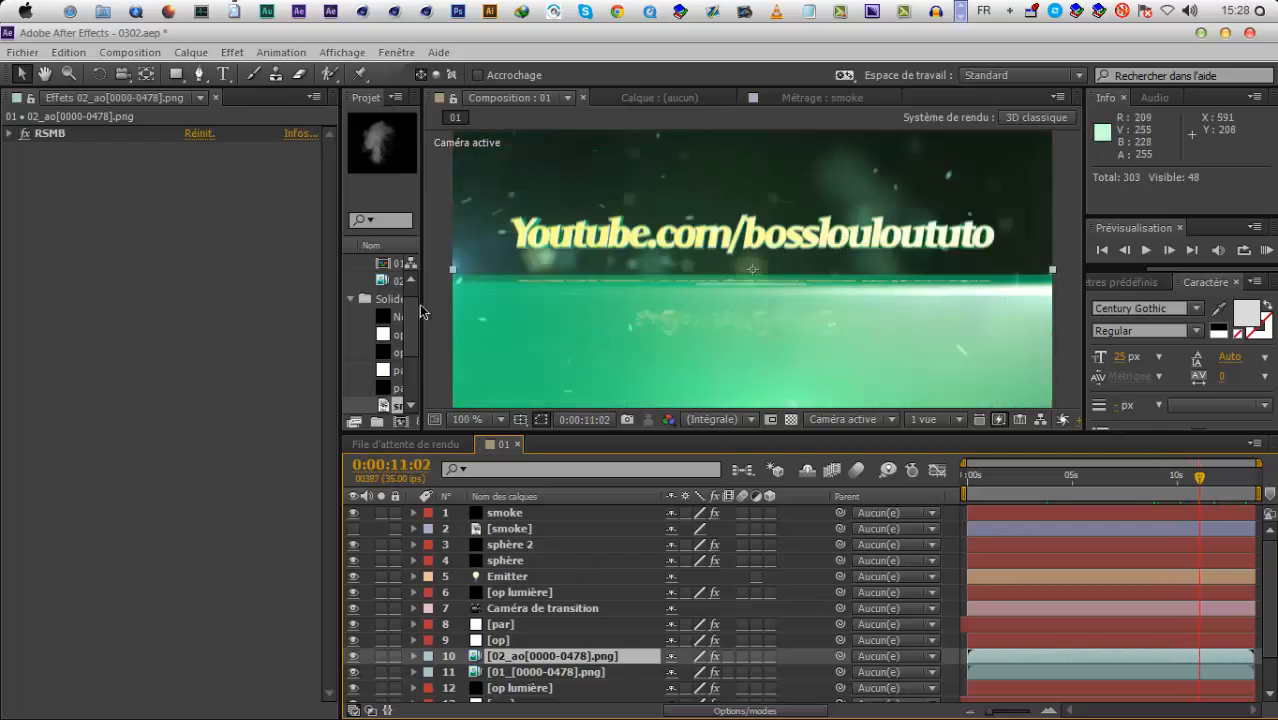
Create a black 640 x 360 px solid named bounce and apply the Particular effect to it
key(ctrl+y)
text(bounce)
key(Return)
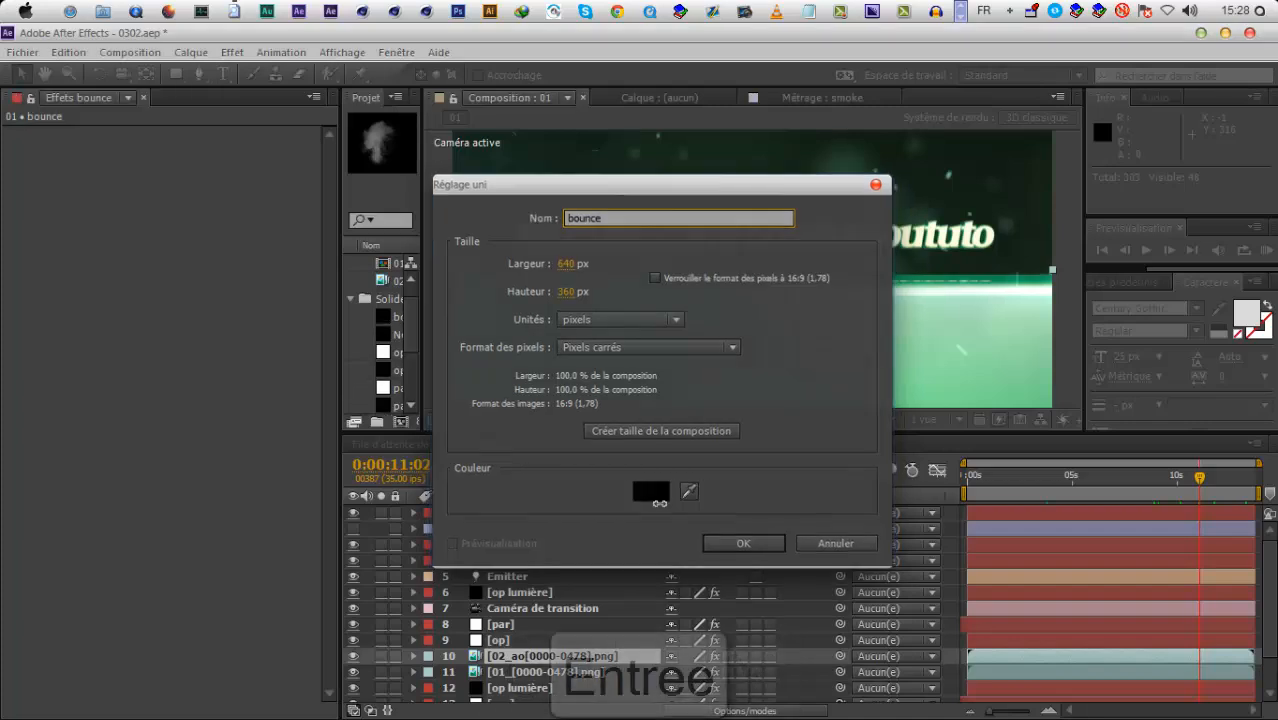
right_click(266, 645)
mouse_move(345, 688)
click(470, 630)
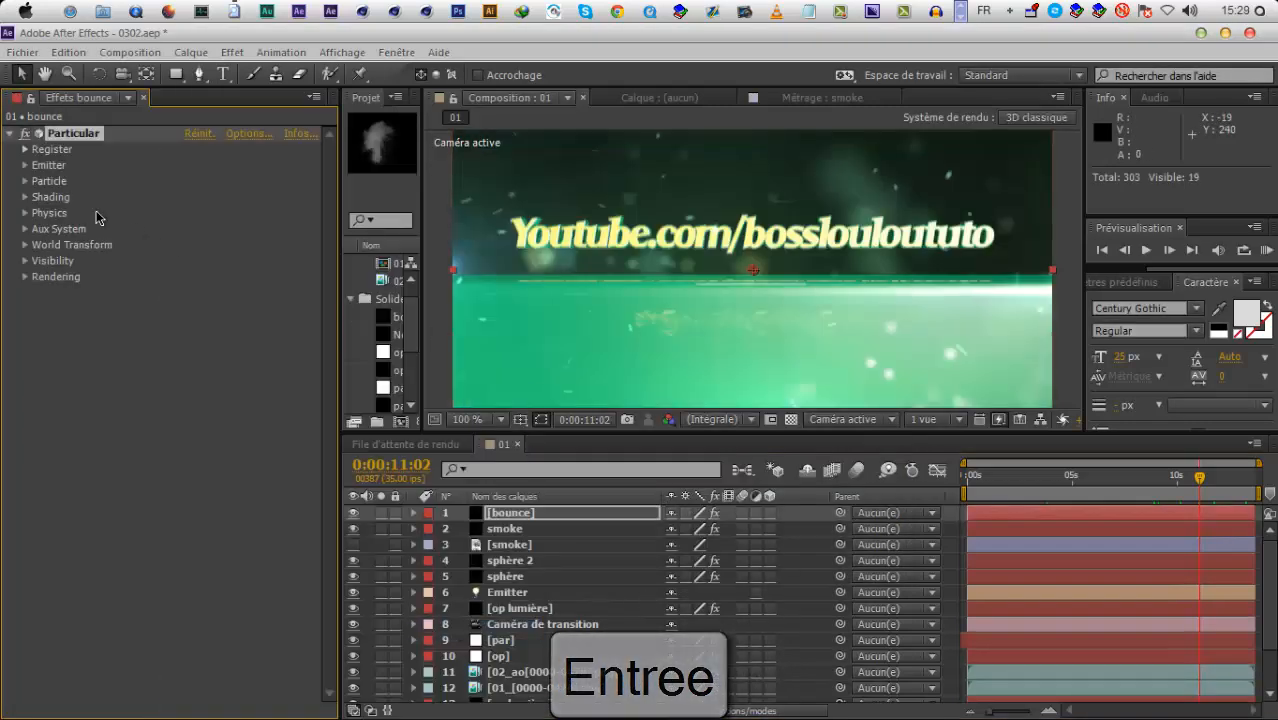
Change the bounce layer's Particular emitter to a Box and set its Position XY to 0, -242
click(25, 165)
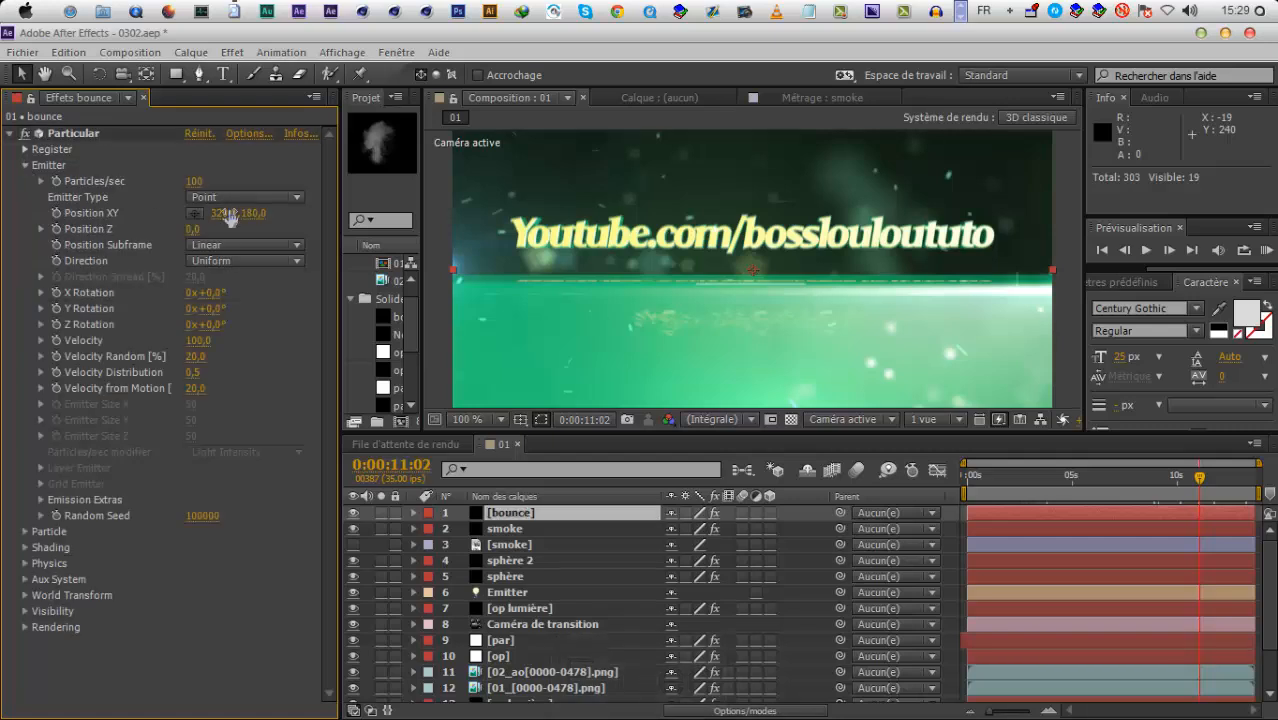
click(245, 197)
click(235, 229)
click(225, 213)
key(Tab)
text(0)
key(Tab)
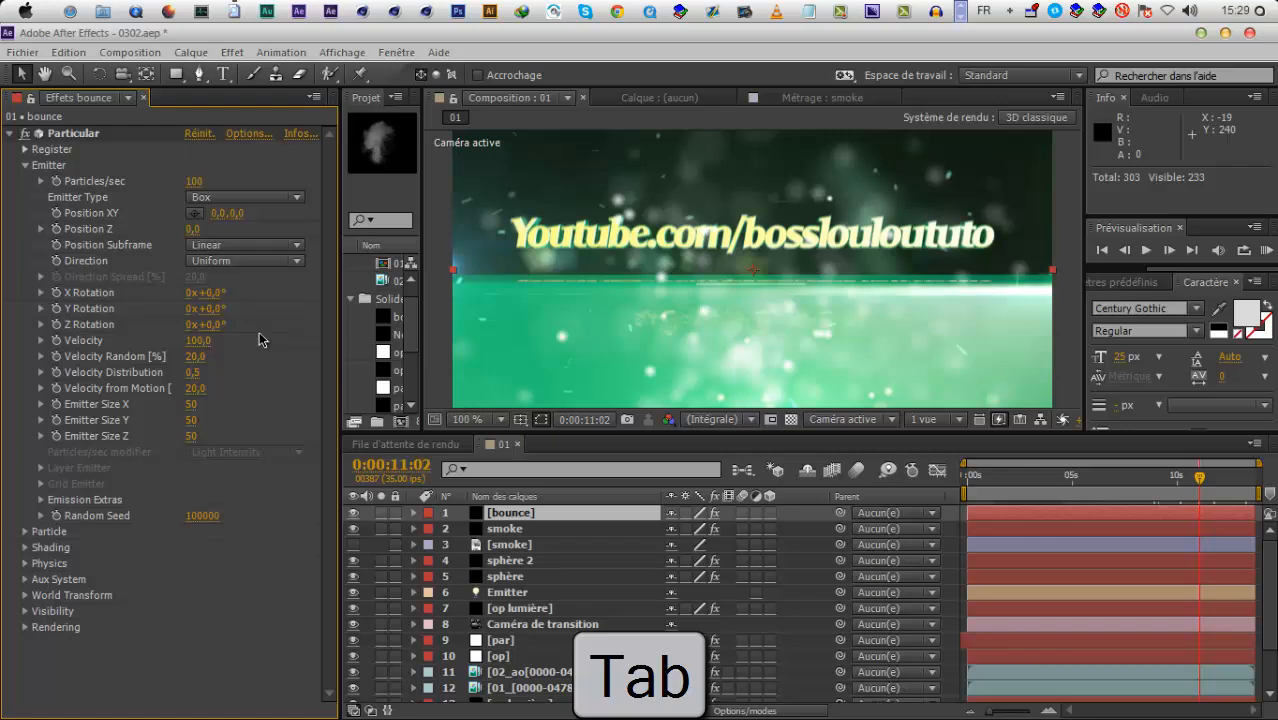
drag(236, 214, 114, 221)
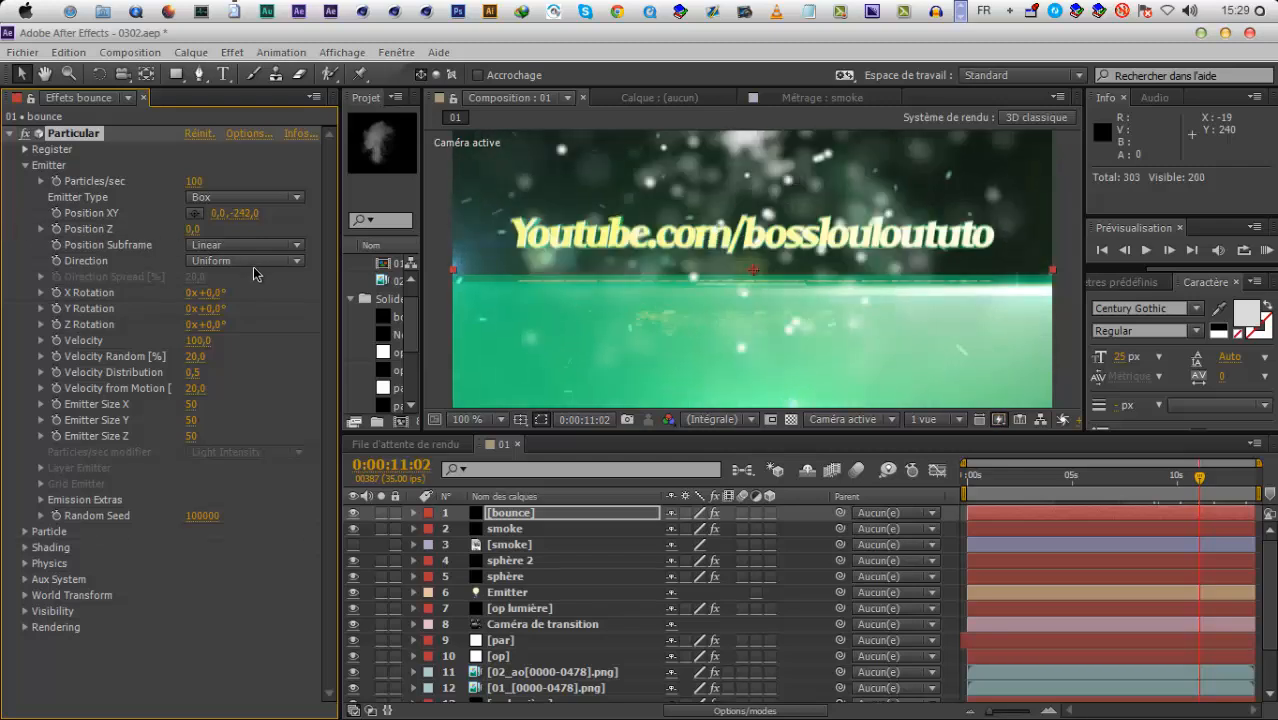
Turn off Particular's Depth of Field, and set the emitter to 1004 in Emitter Size X with 360 particles/sec
click(27, 627)
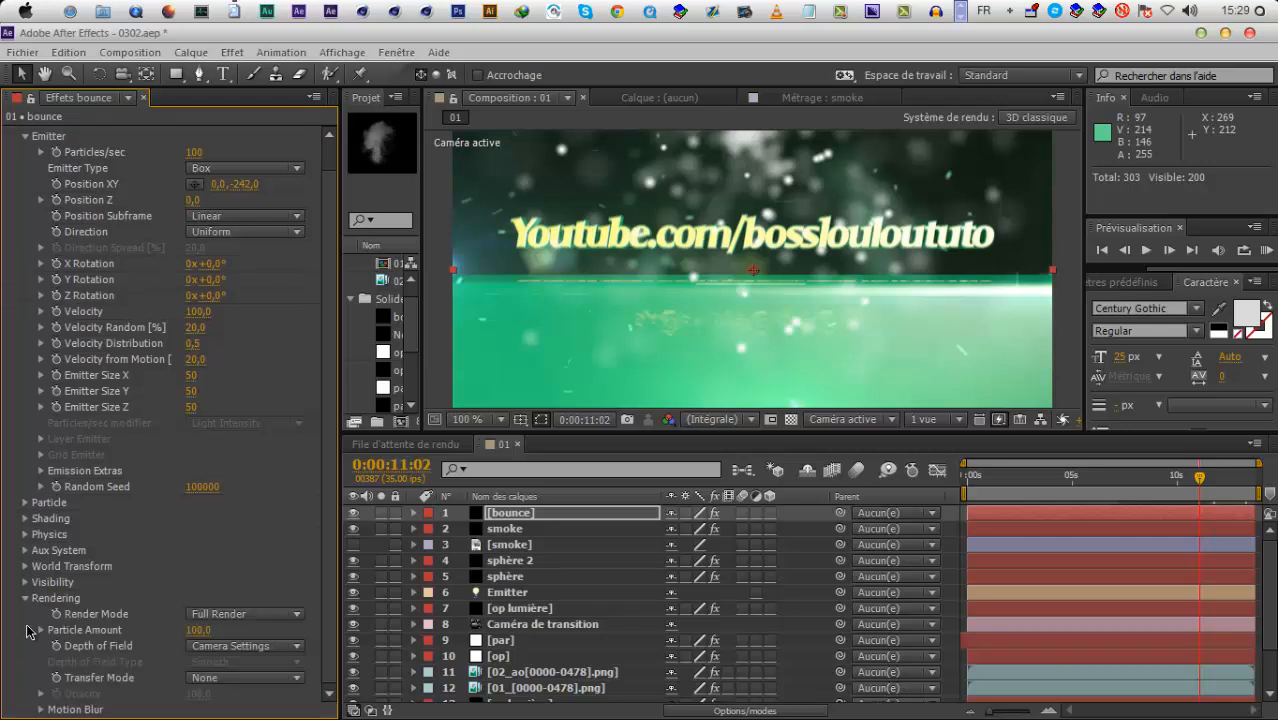
click(212, 652)
click(222, 661)
drag(326, 387, 923, 367)
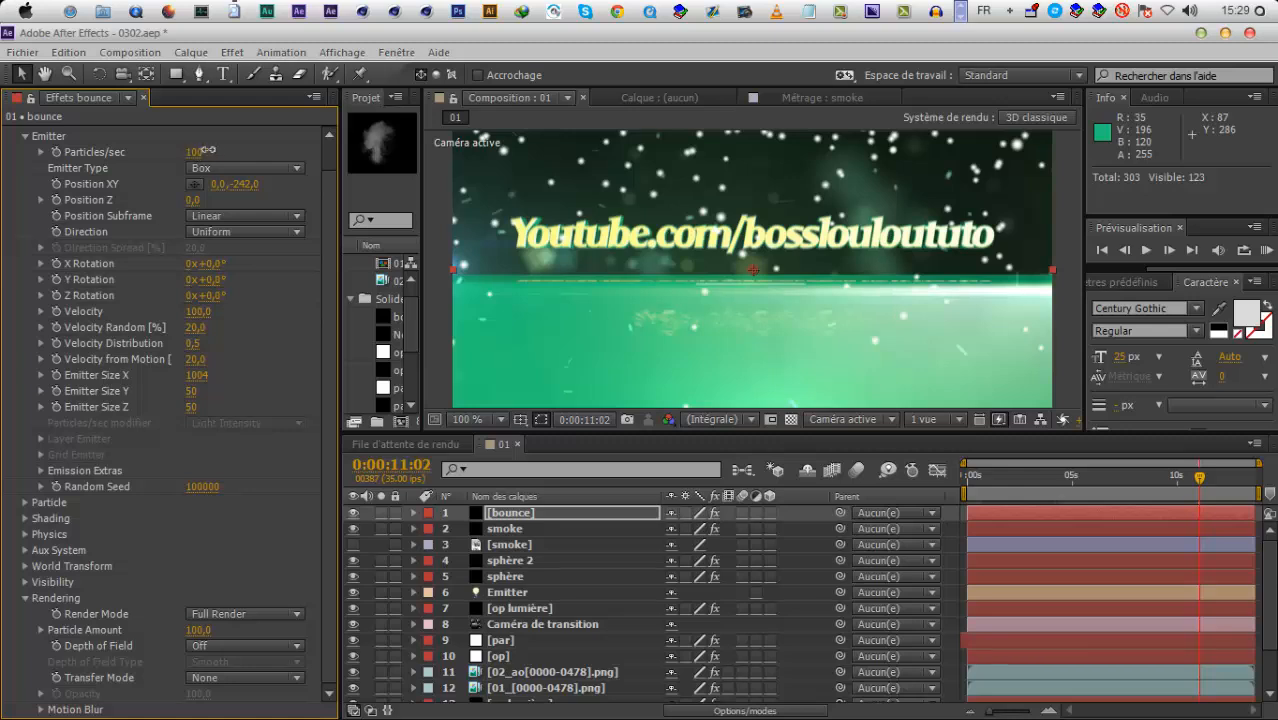
drag(194, 152, 212, 152)
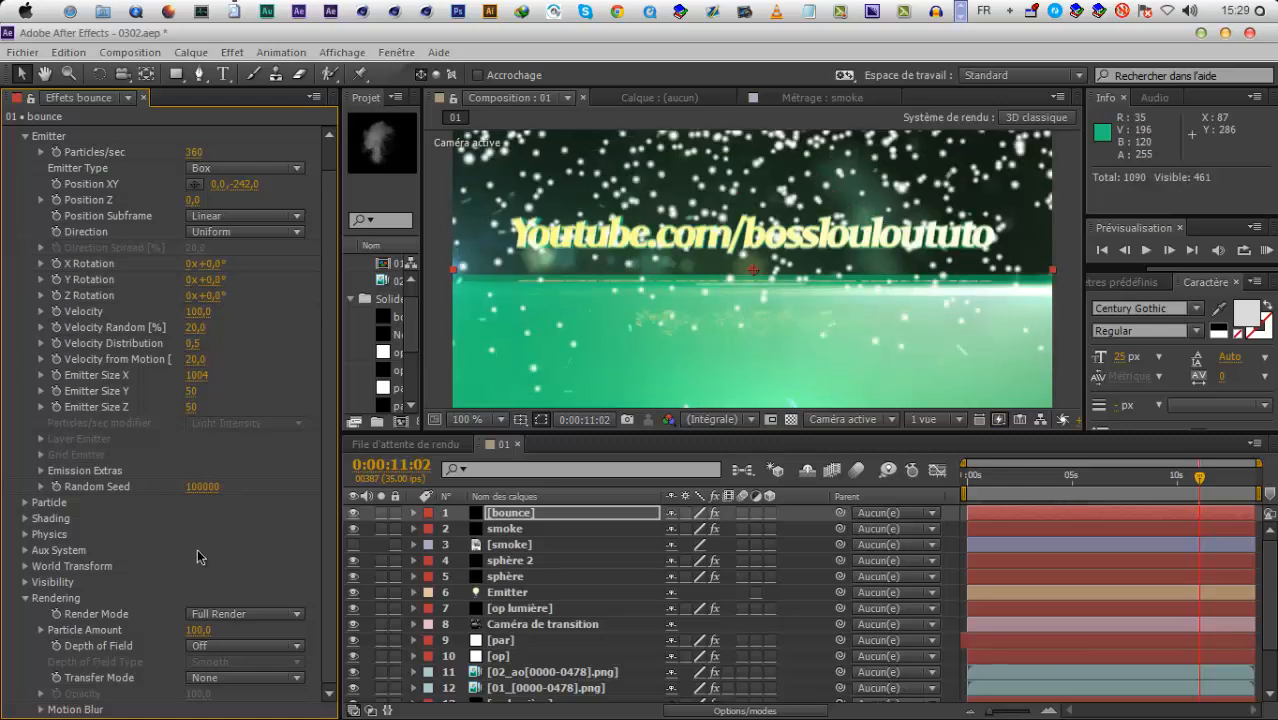
Try a particle life of 1 second on the bounce layer and put it back to 3 seconds
click(28, 503)
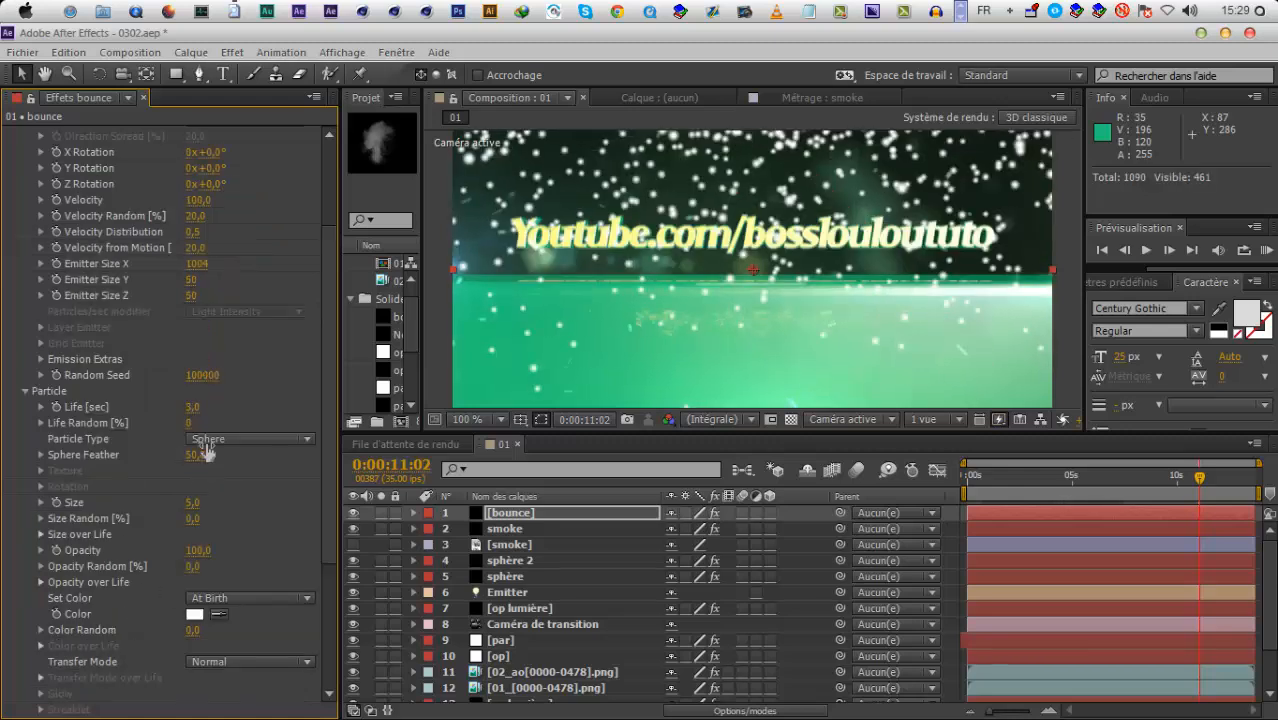
click(190, 407)
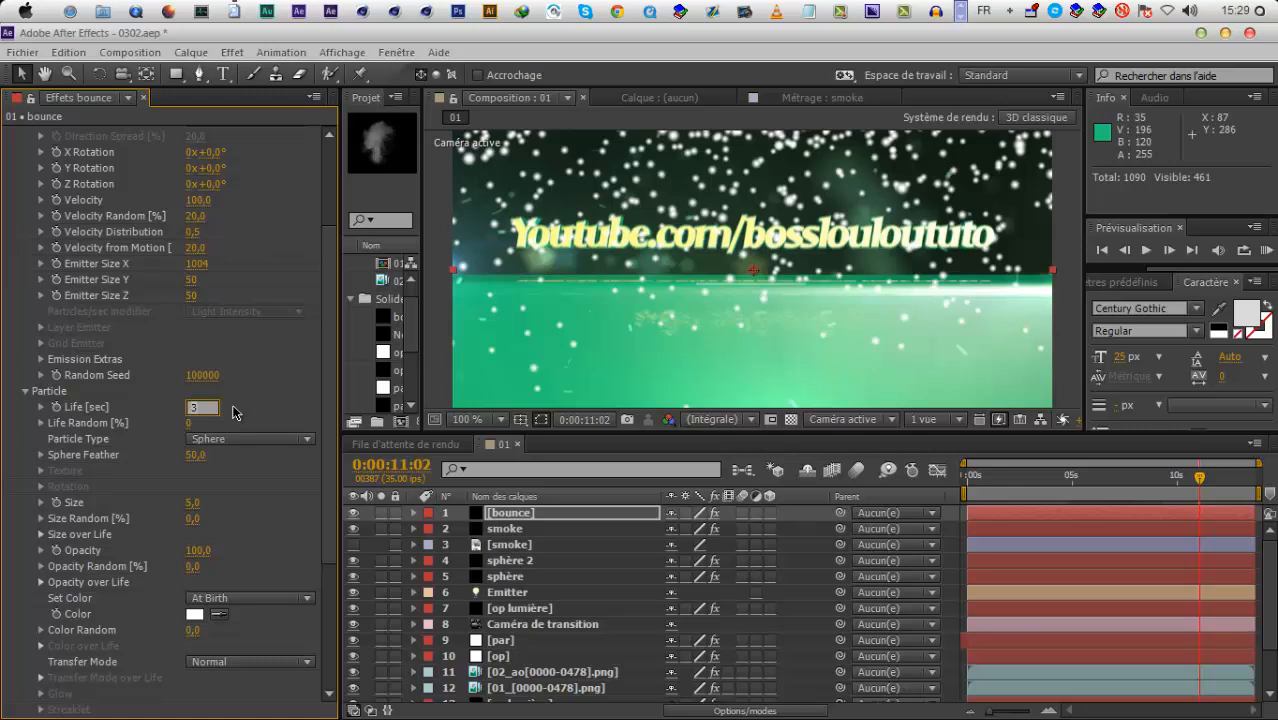
text(1)
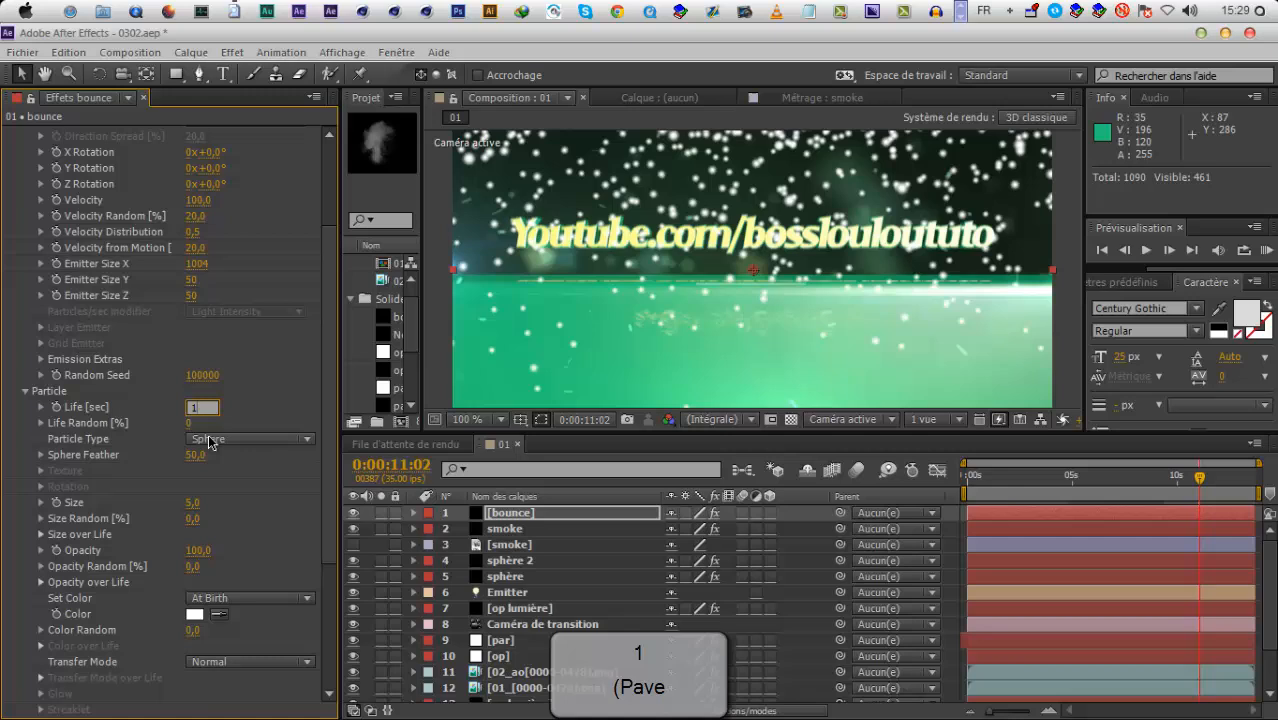
click(233, 493)
click(195, 407)
text(25)
key(BackSpace)
key(BackSpace)
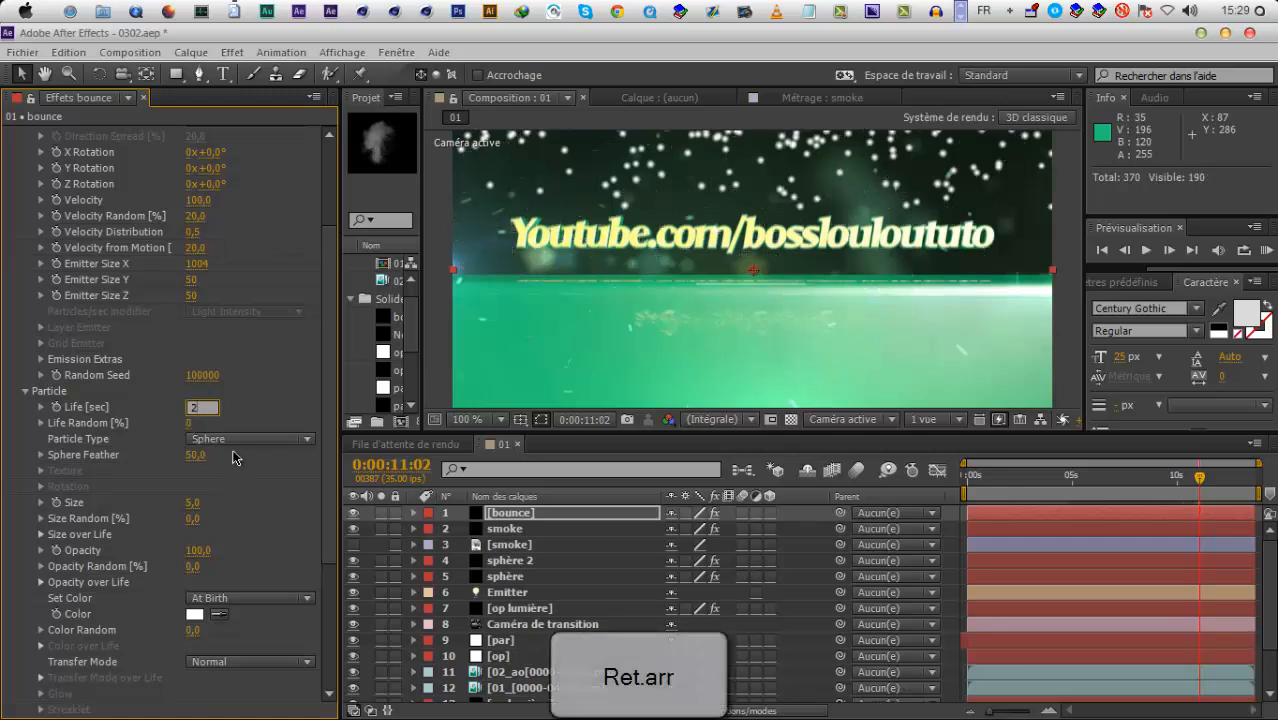
text(3)
click(312, 524)
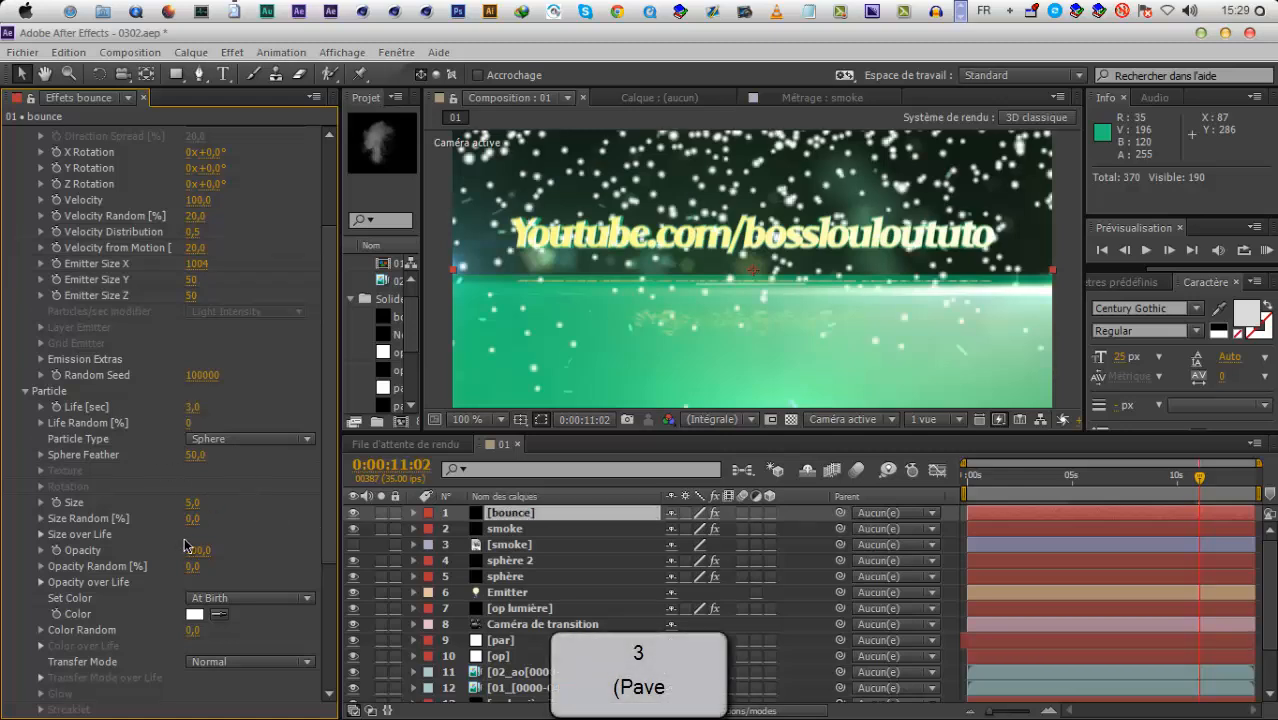
Set the bounce particles' size to 2 and both Size Random and Opacity Random to 50%
scroll(279, 531, down, 3)
click(192, 419)
text(2)
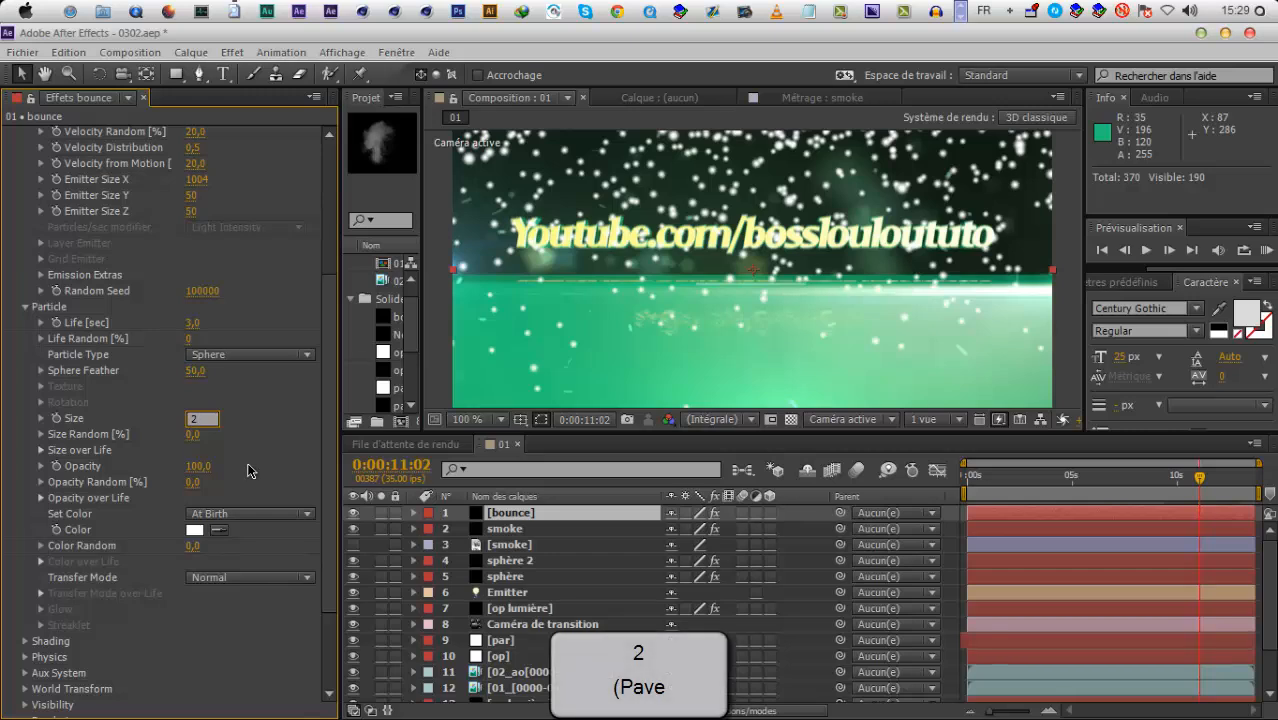
click(231, 487)
click(192, 434)
text(50)
click(192, 482)
text(50)
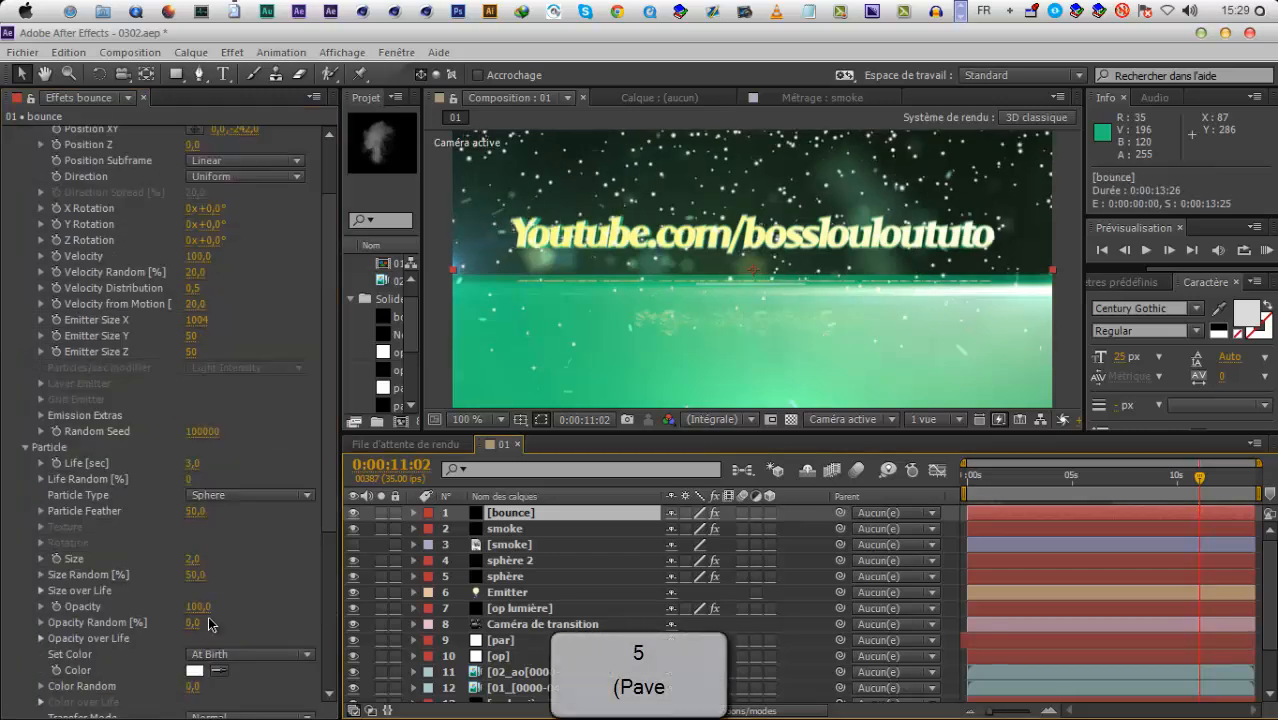
Set the bounce particles' Transfer Mode to Add
scroll(262, 630, down, 2)
scroll(262, 630, down, 3)
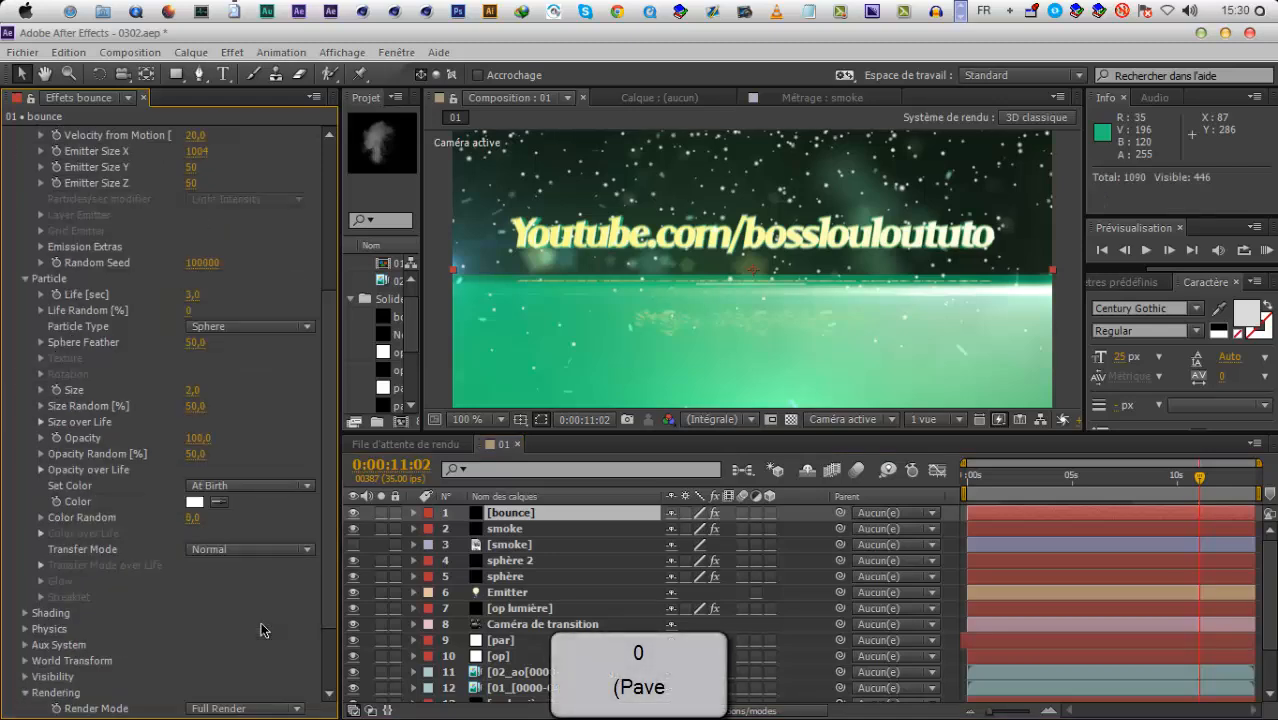
click(226, 553)
click(236, 589)
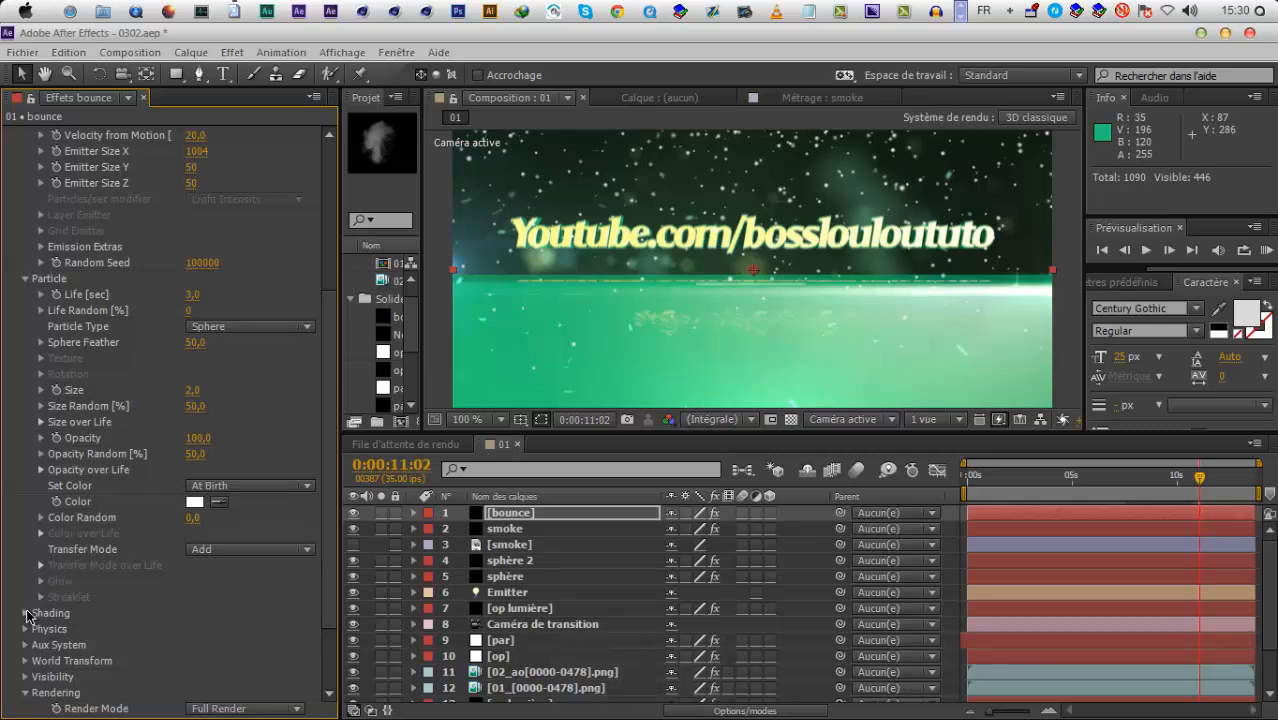
Switch Particular's Physics Model to Bounce and show its bounce settings
click(27, 630)
scroll(219, 649, down, 6)
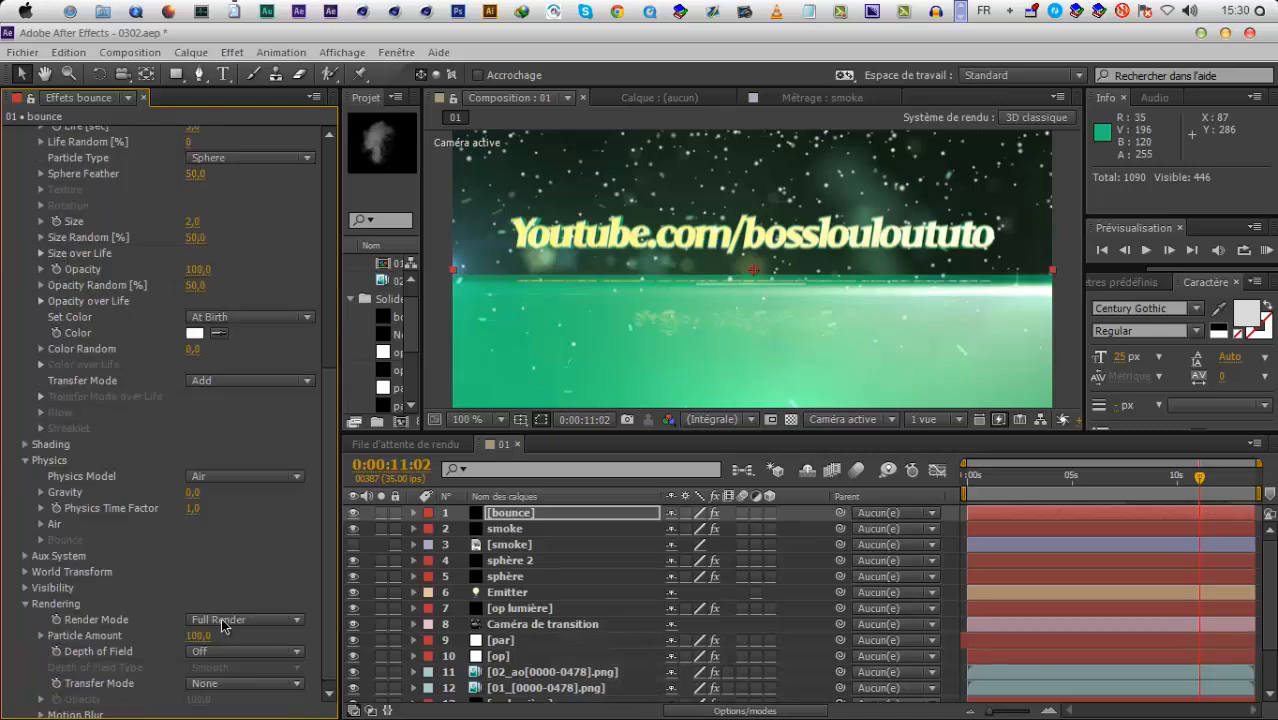
click(214, 479)
click(236, 514)
scroll(200, 536, down, 1)
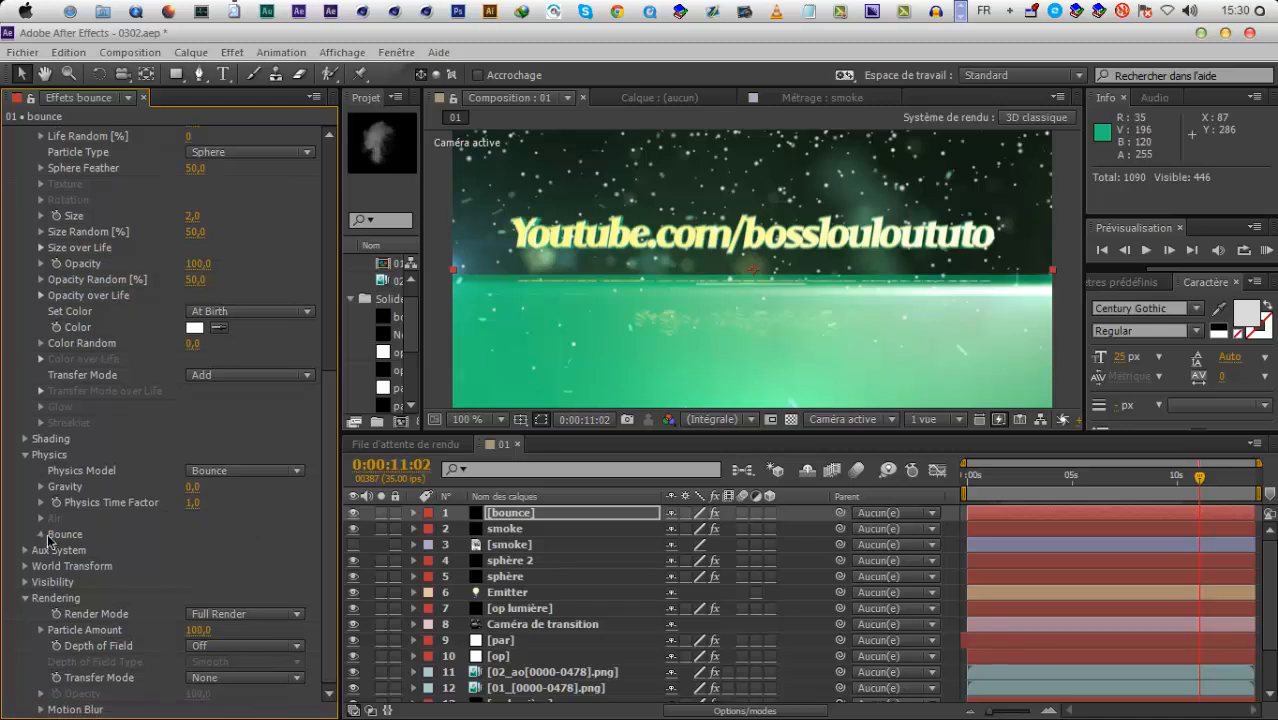
click(42, 535)
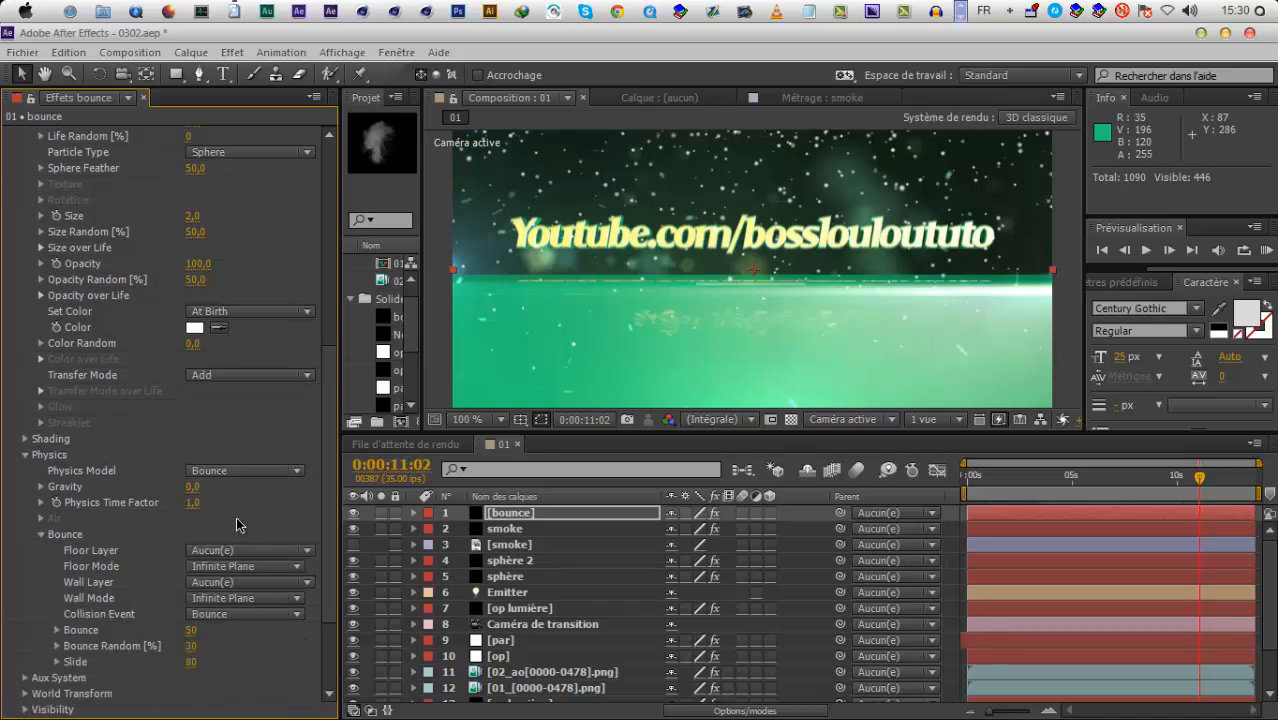
scroll(236, 523, down, 3)
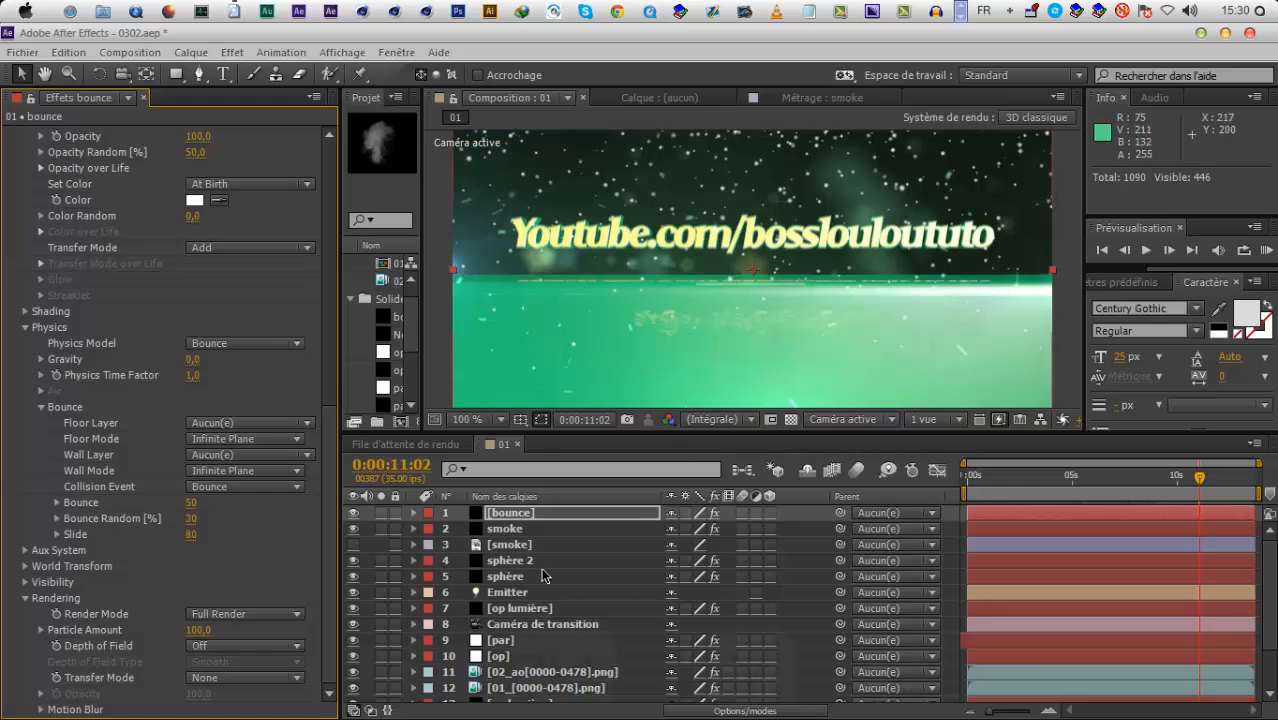
Create a new black solid, make it a 3D layer and position it at X 0, Y 0
key(ctrl+y)
key(Return)
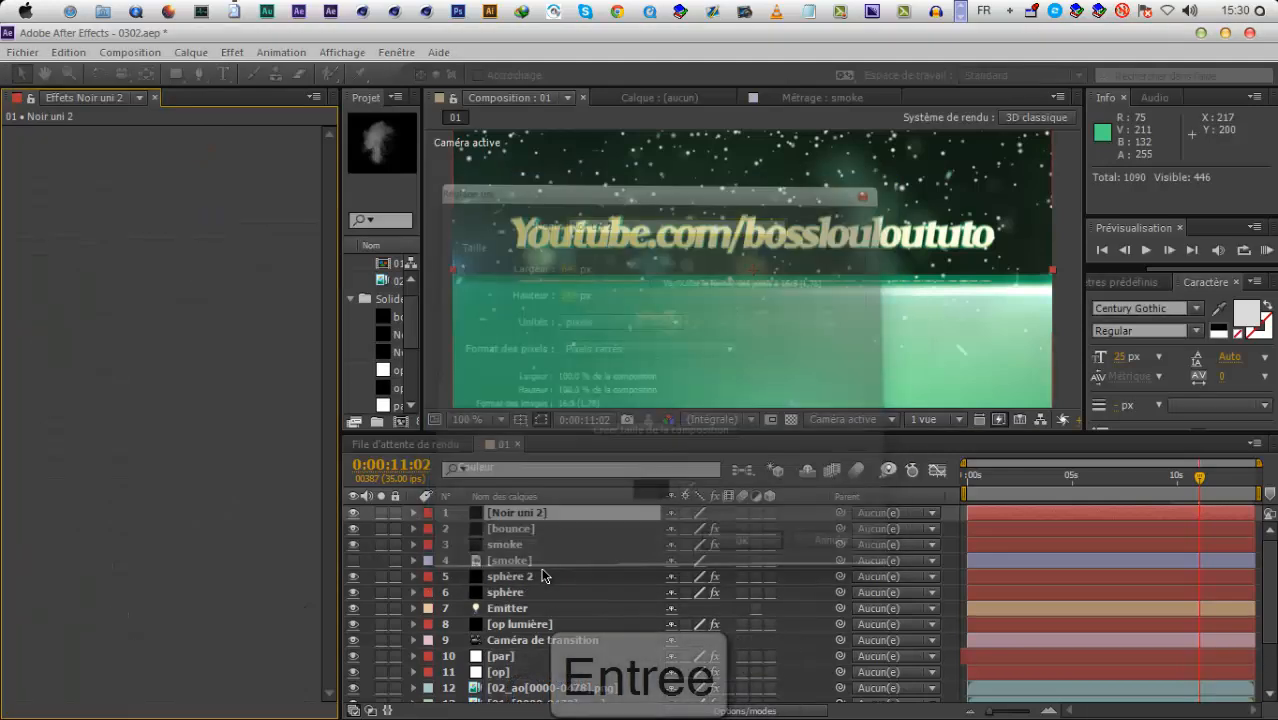
click(769, 512)
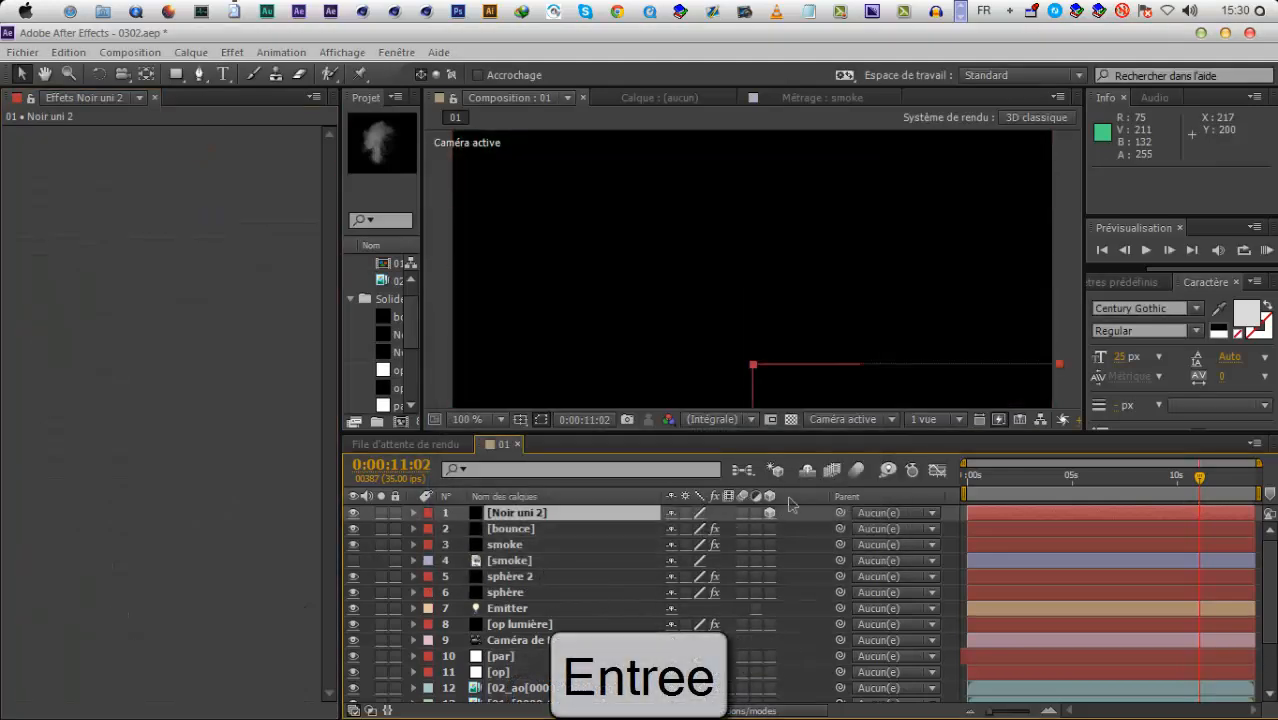
text(p)
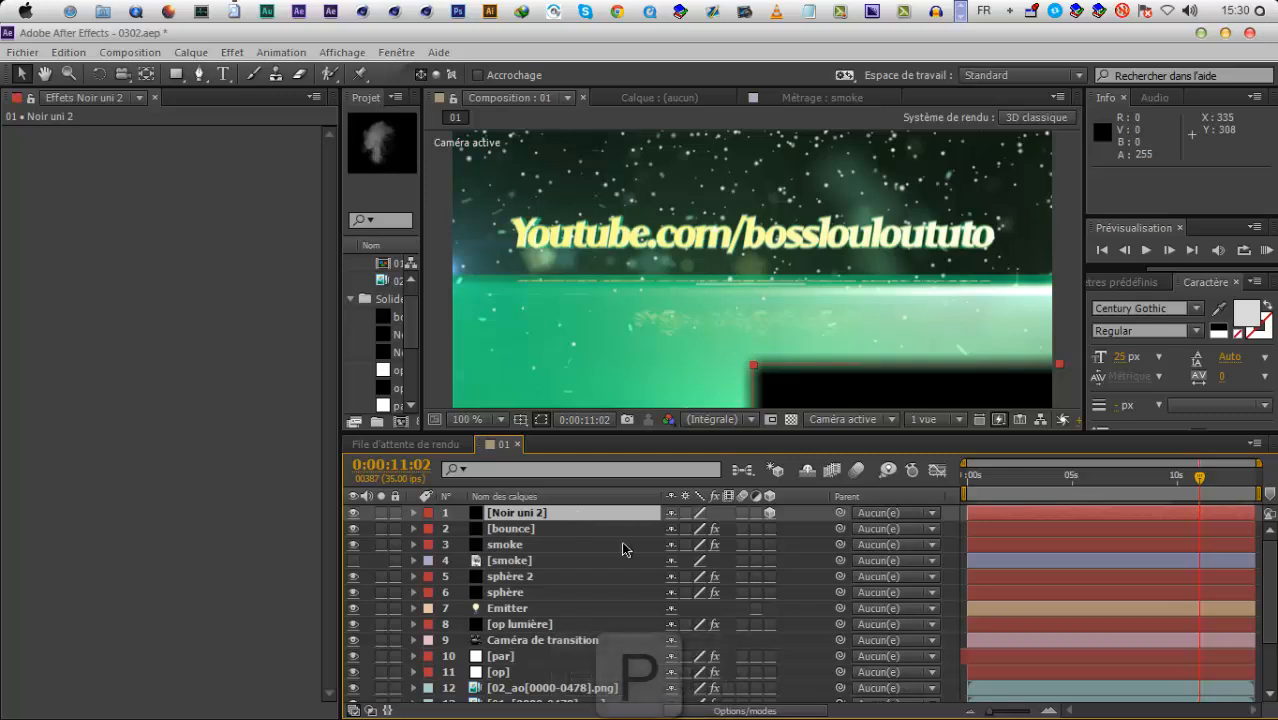
text(0)
key(Tab)
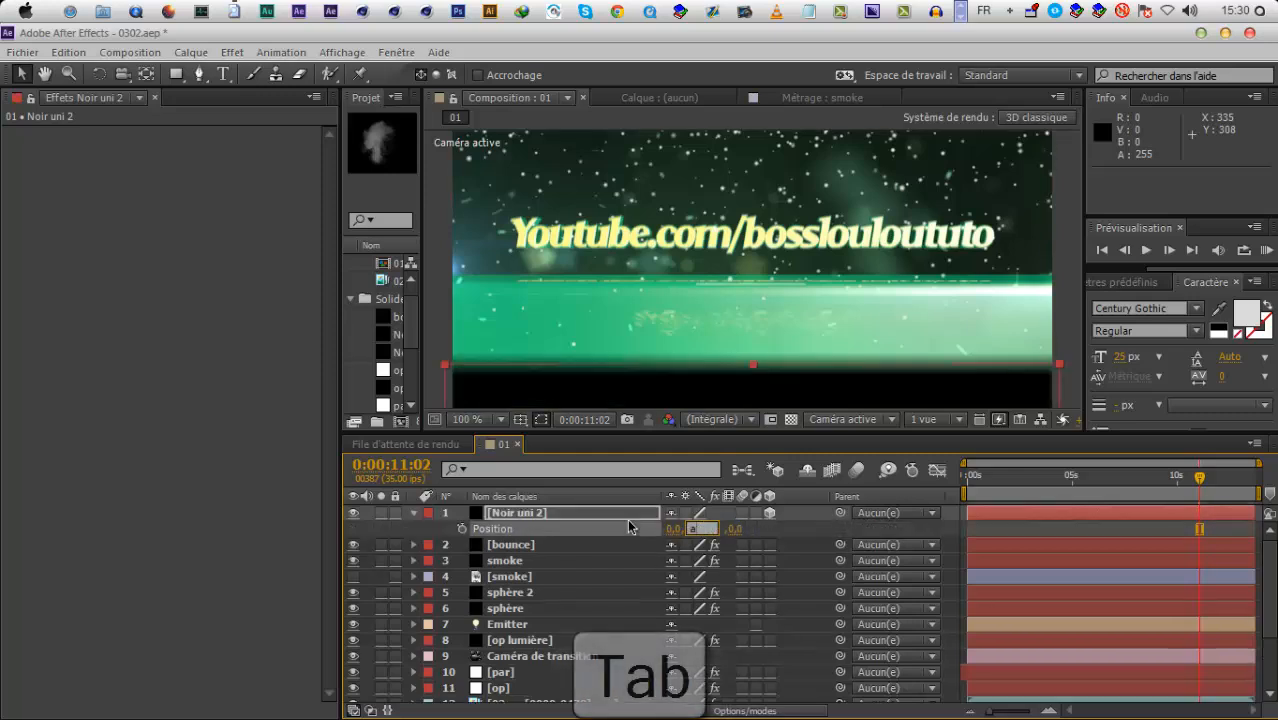
text(0)
key(Tab)
Lay the new solid flat with an X rotation of 90°
key(r)
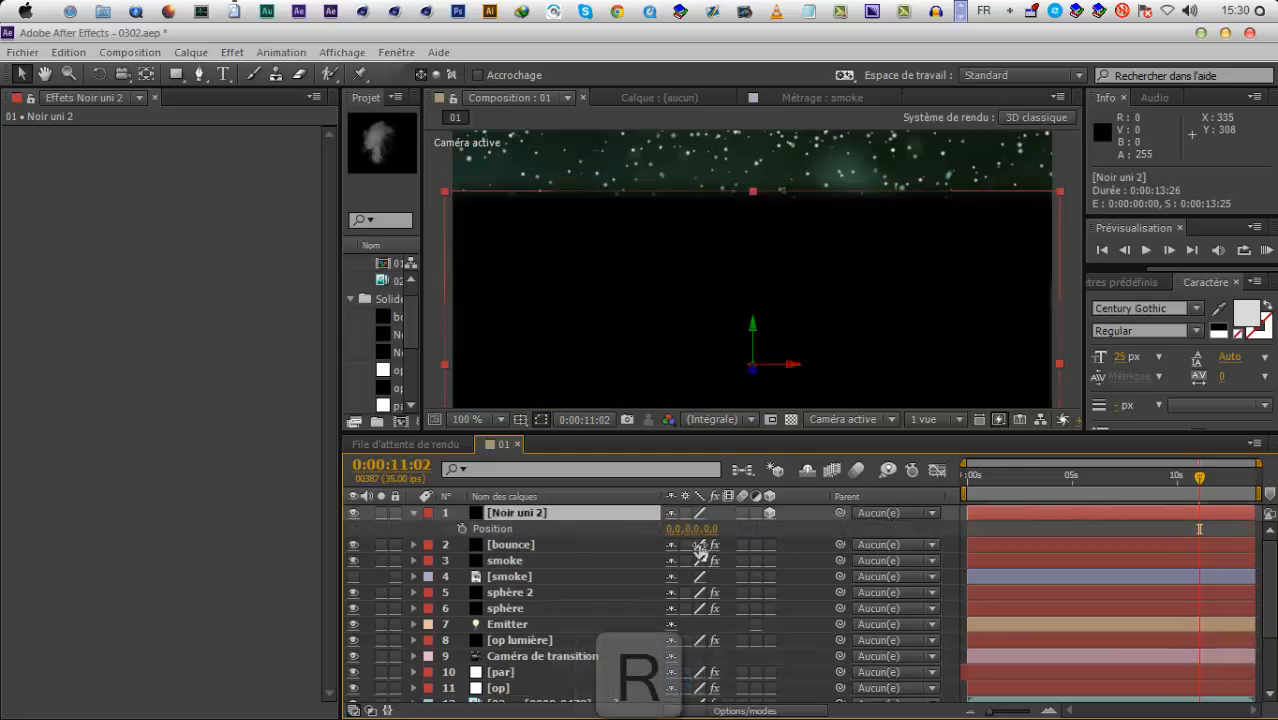
drag(716, 548, 802, 548)
click(690, 544)
text(90)
key(Return)
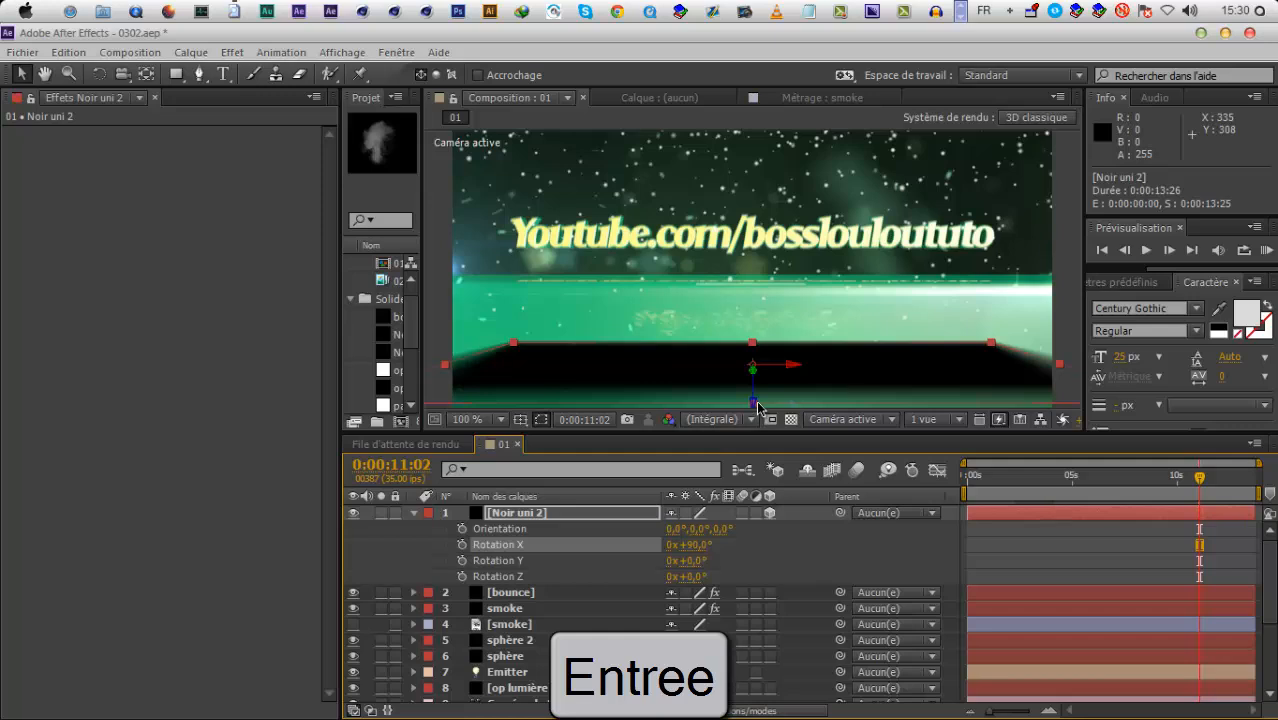
Raise the flat solid to the ground line at position 0, -90, 0
key(p)
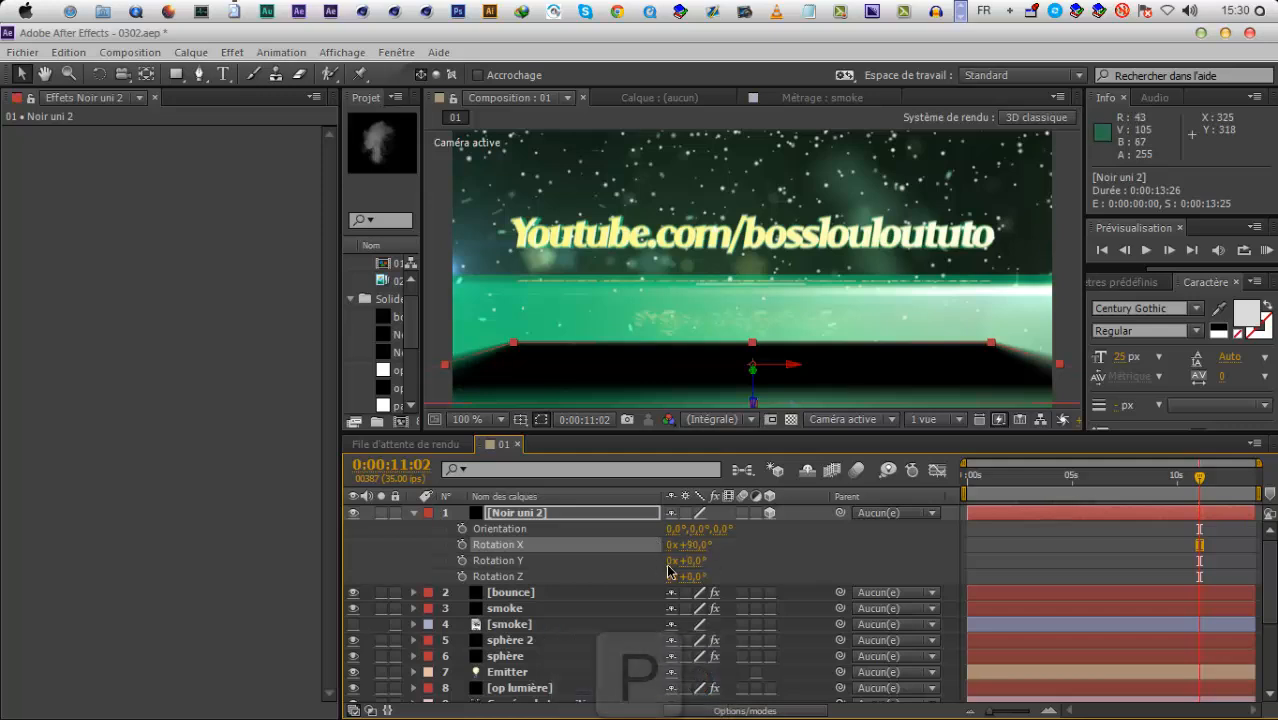
drag(690, 528, 558, 573)
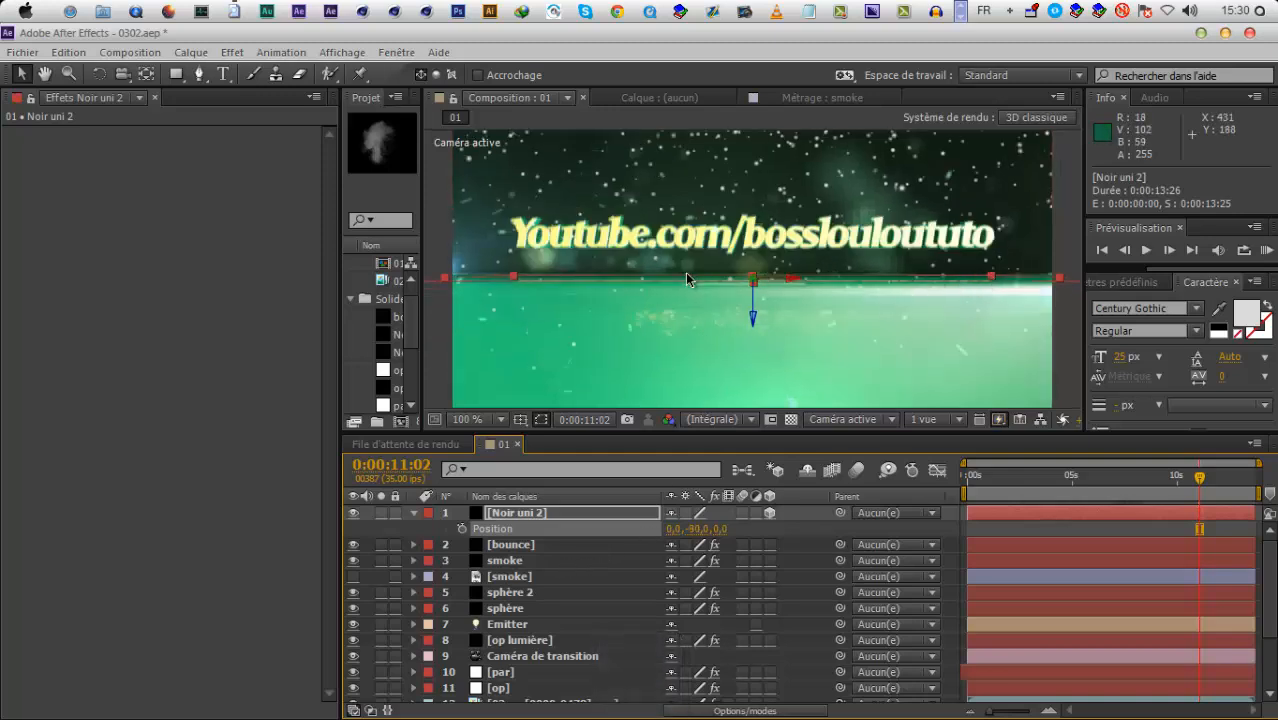
click(697, 528)
Rename the flat solid layer as floor
click(520, 561)
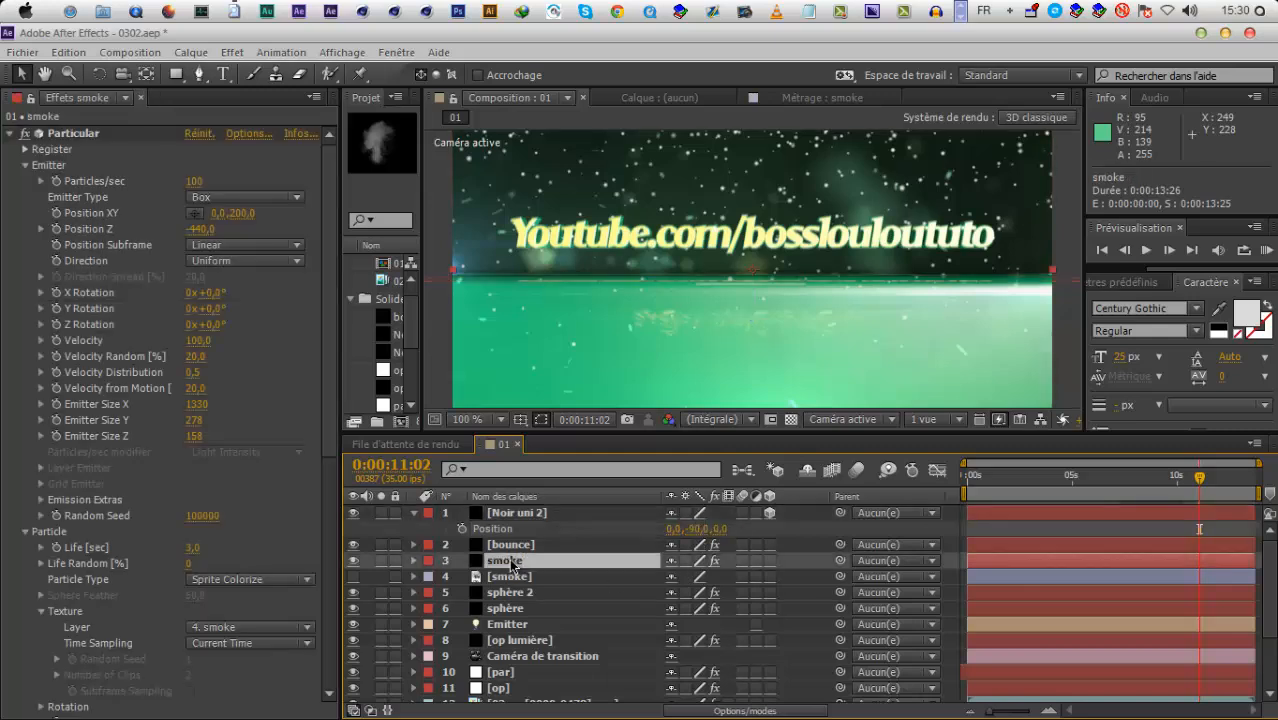
click(510, 545)
click(538, 514)
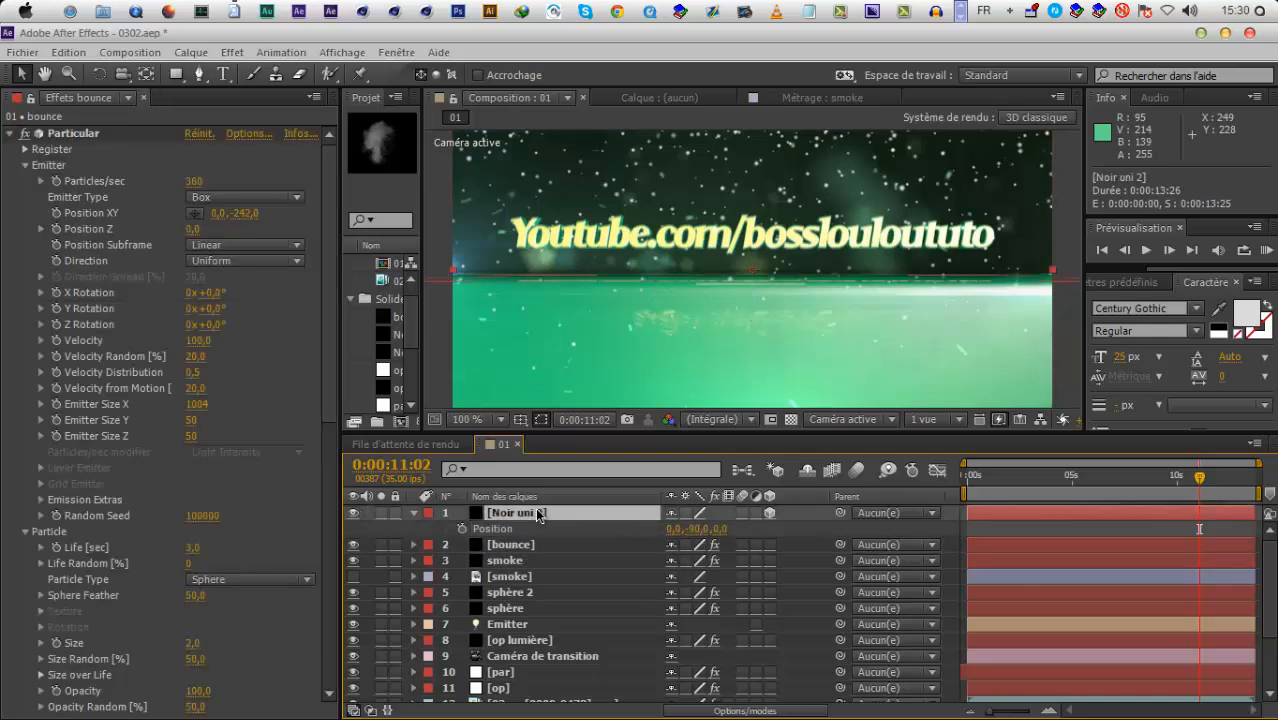
key(Return)
text(foo)
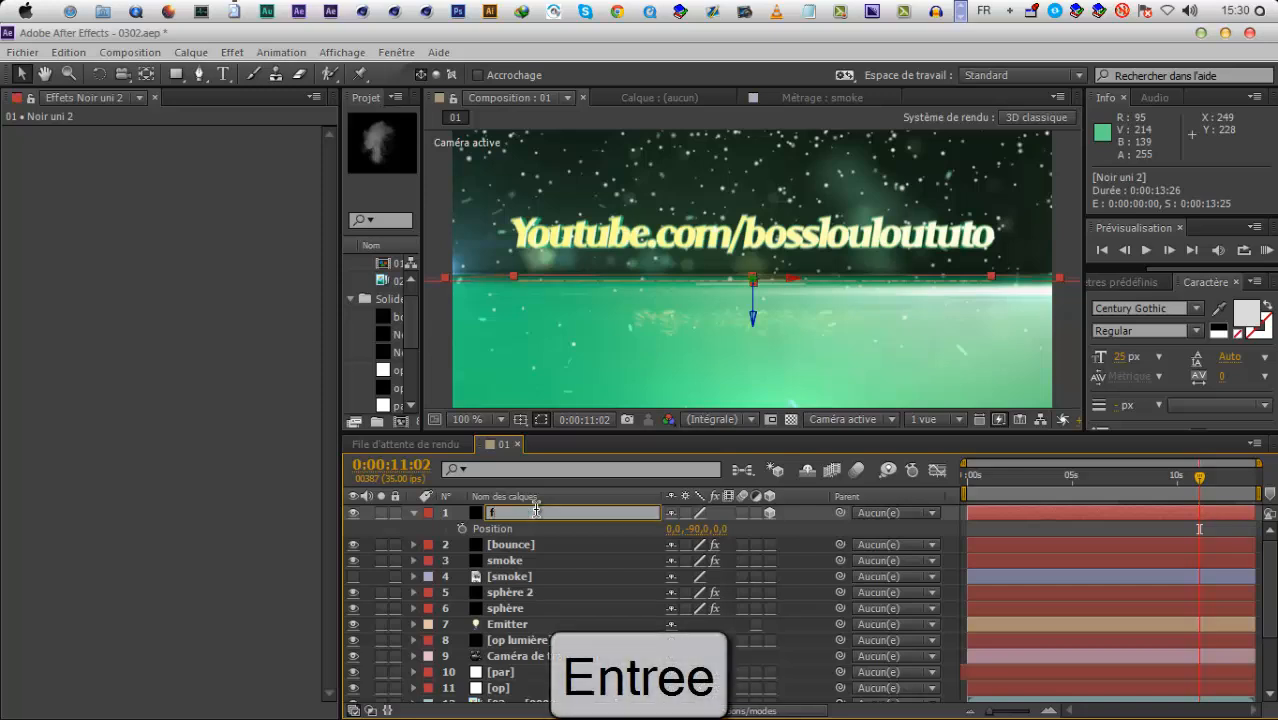
key(BackSpace)
key(BackSpace)
text(loor)
key(Return)
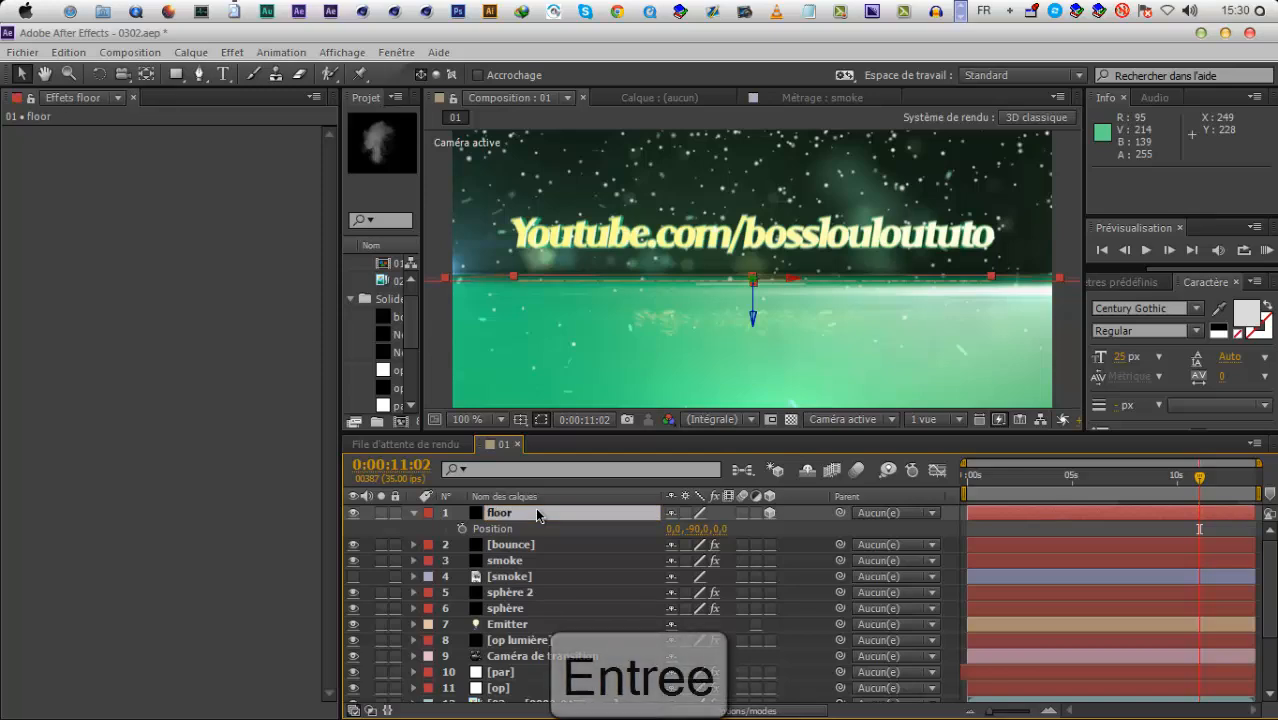
Assign floor as the Floor Layer in the bounce layer's Particular bounce physics and hide the floor solid
click(548, 545)
scroll(204, 635, down, 10)
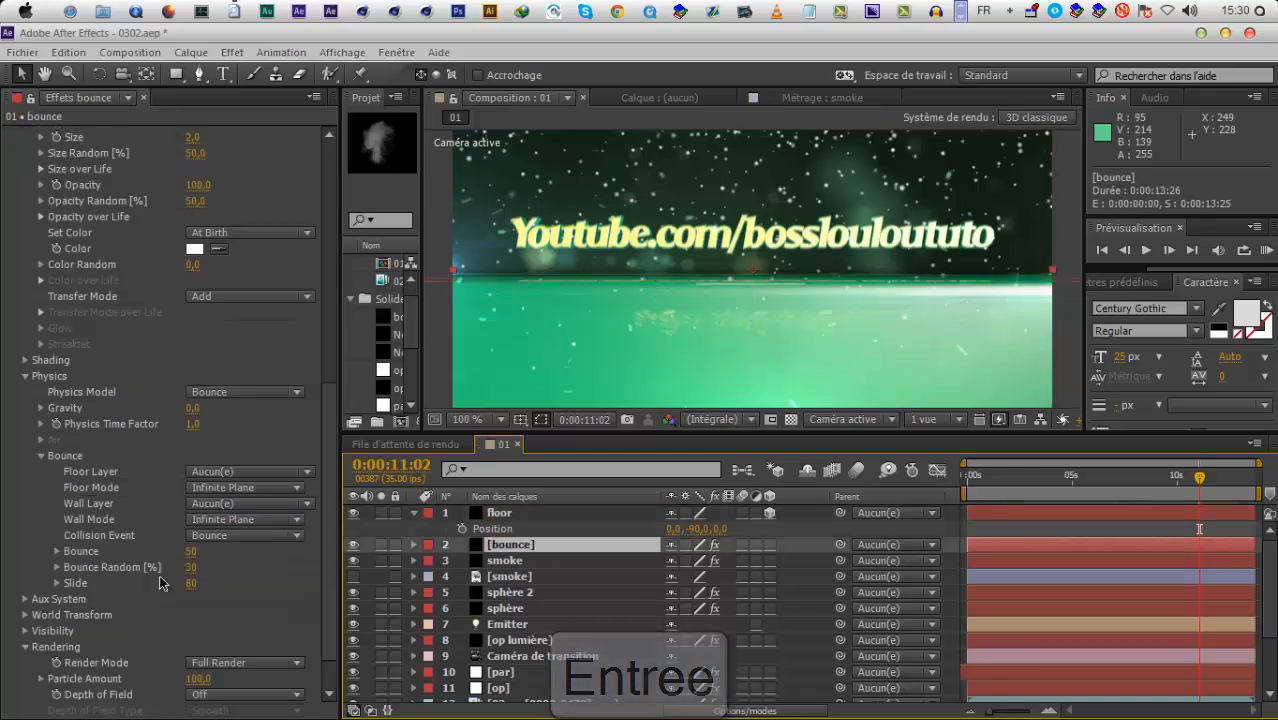
click(280, 471)
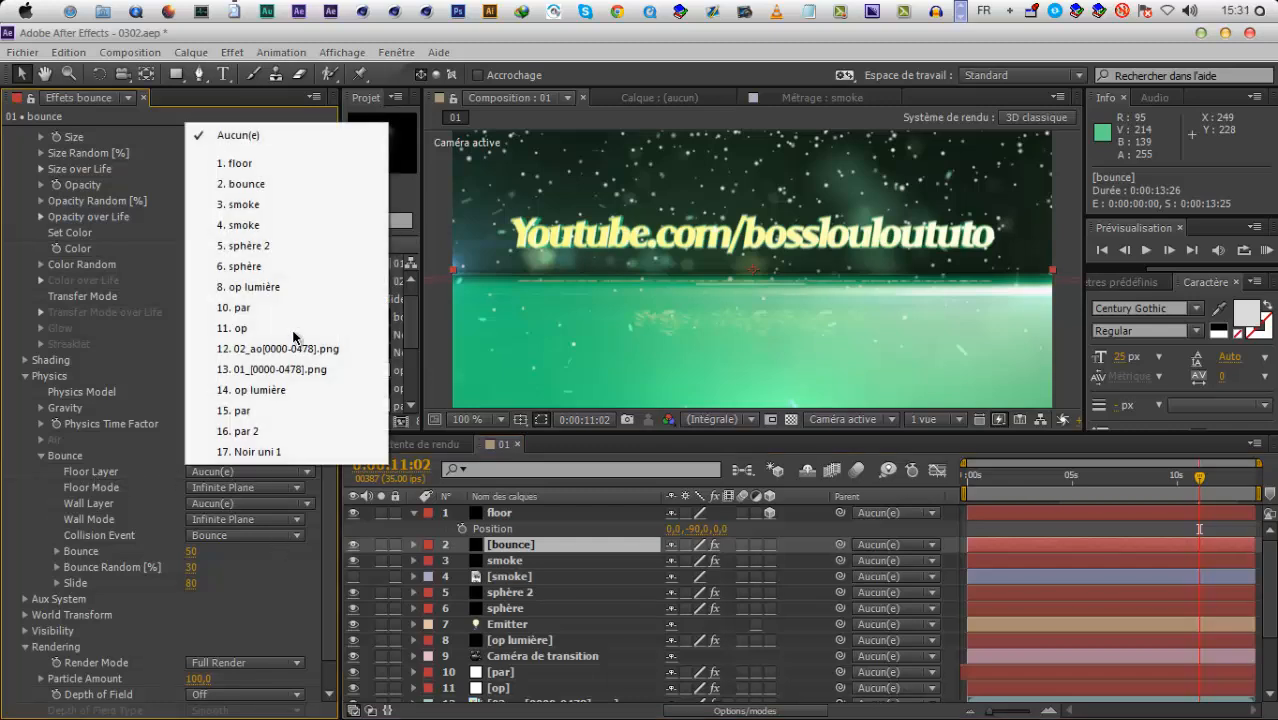
click(270, 167)
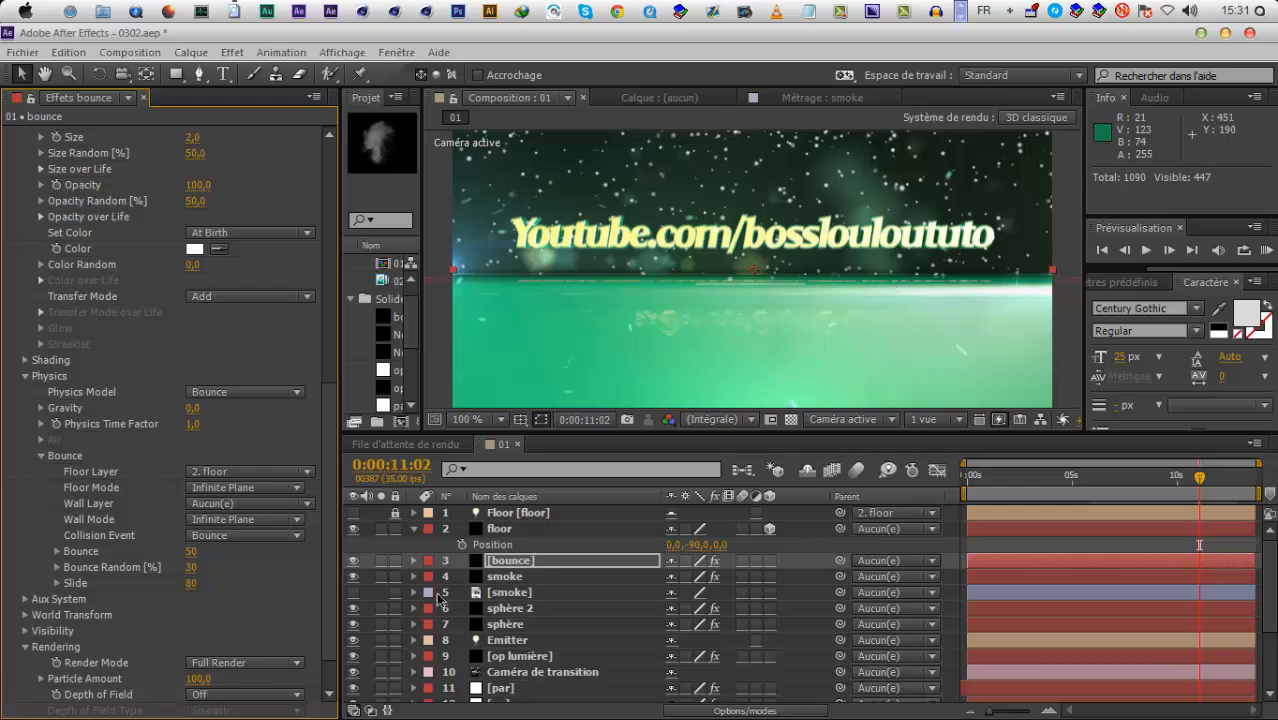
click(353, 529)
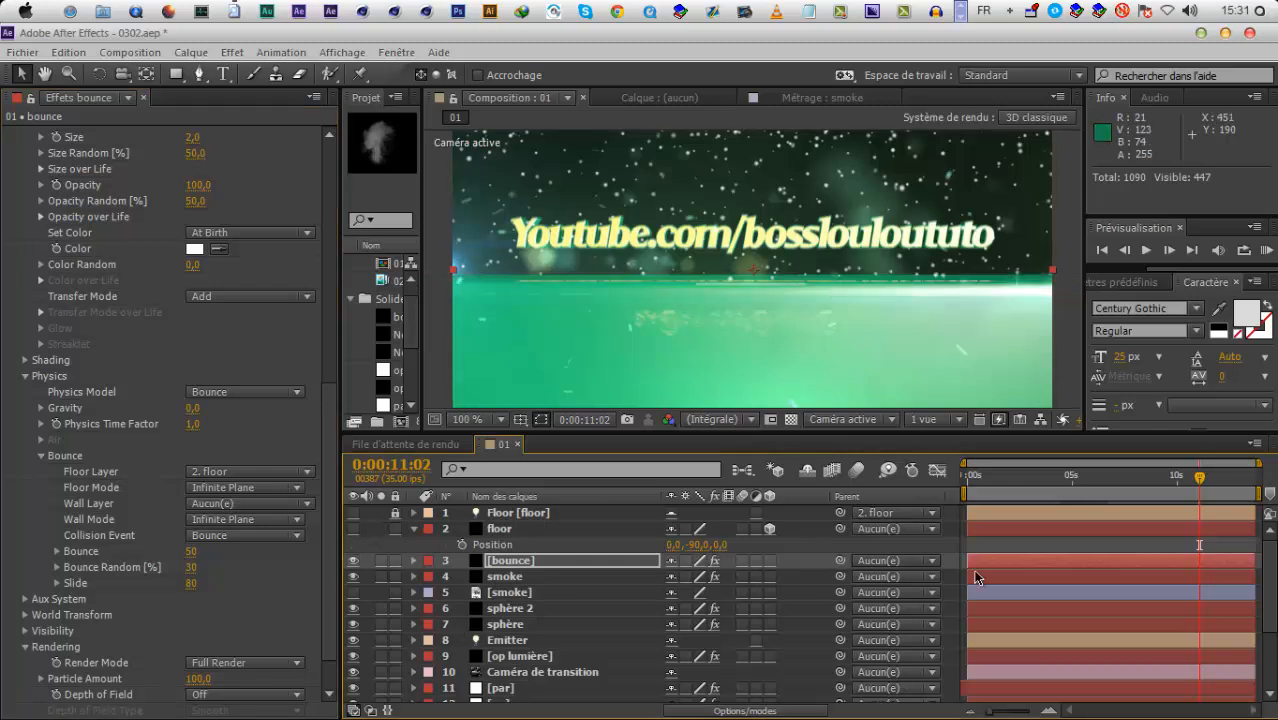
Set the Physics gravity of the bounce layer's Particular effect to 480, checking the text reveal at 0:00:11:18
click(518, 530)
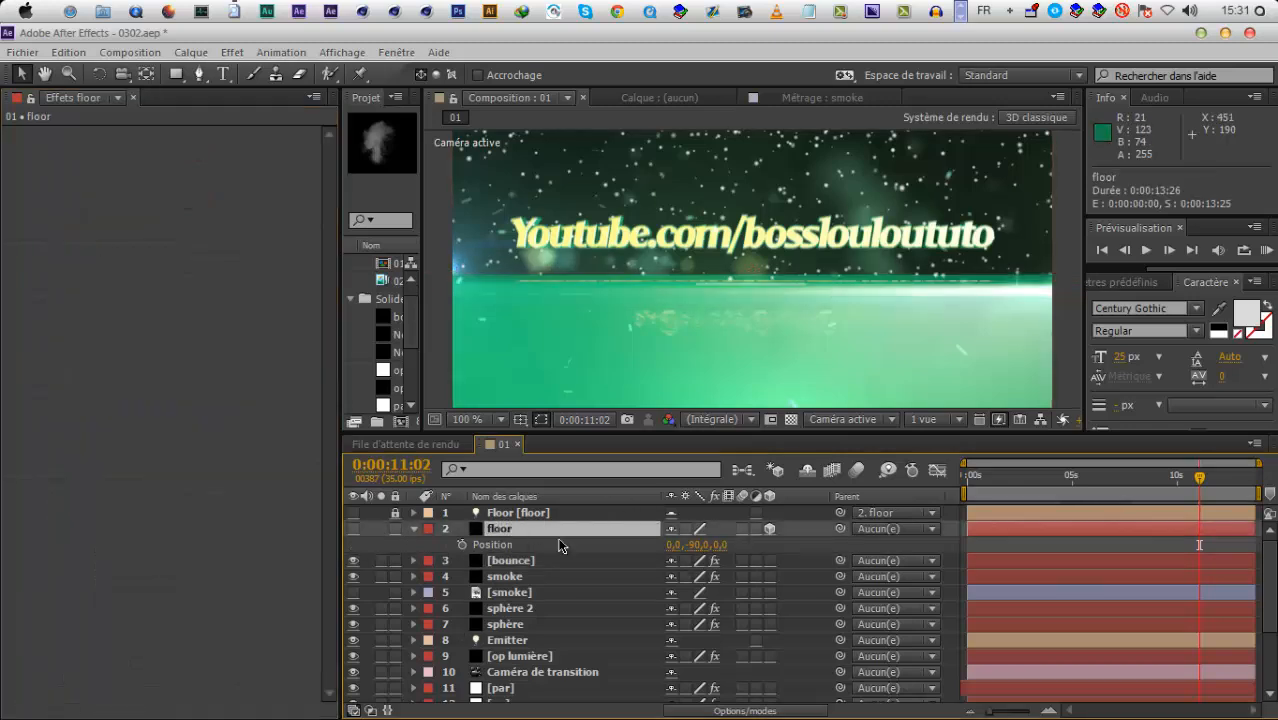
click(491, 564)
scroll(252, 580, down, 15)
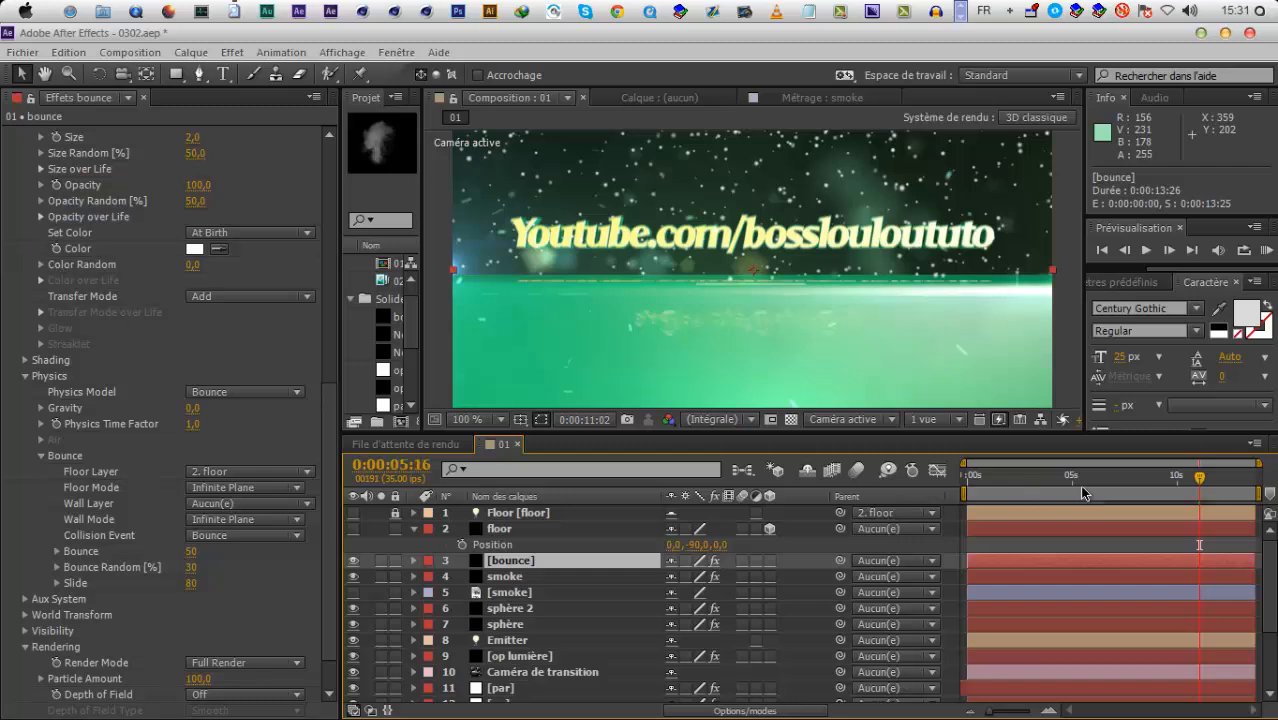
click(1246, 490)
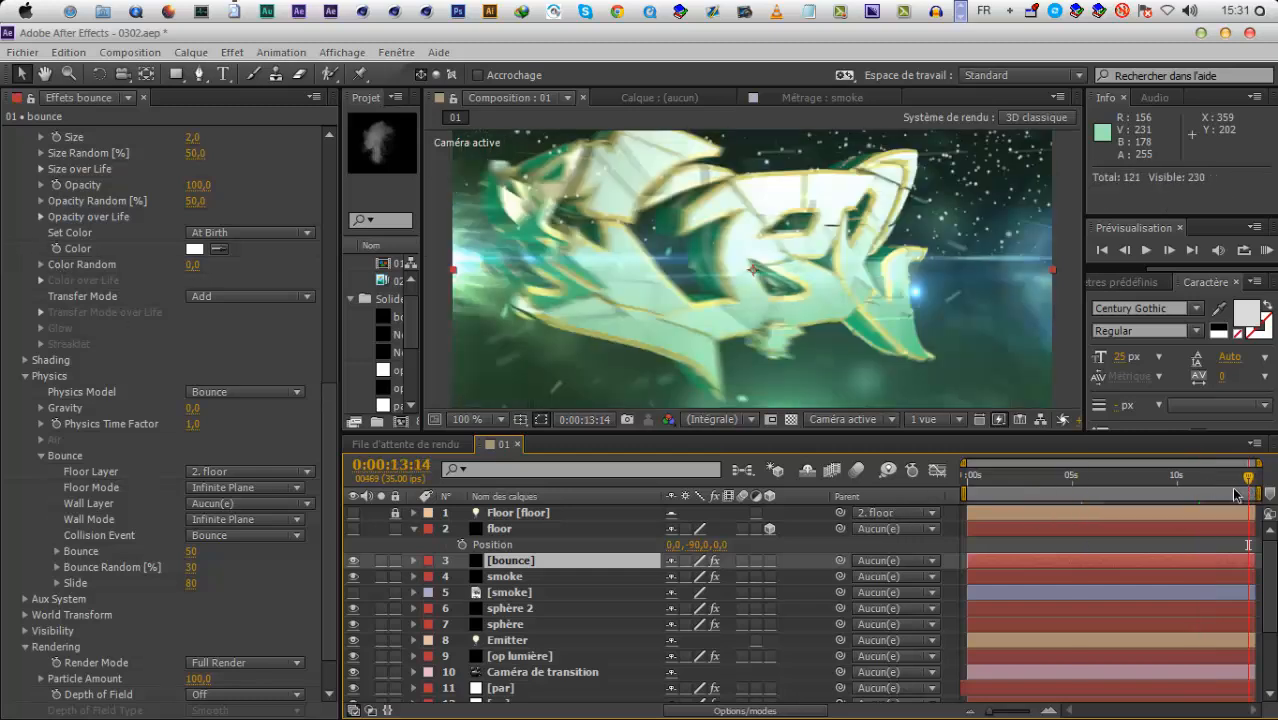
click(1210, 492)
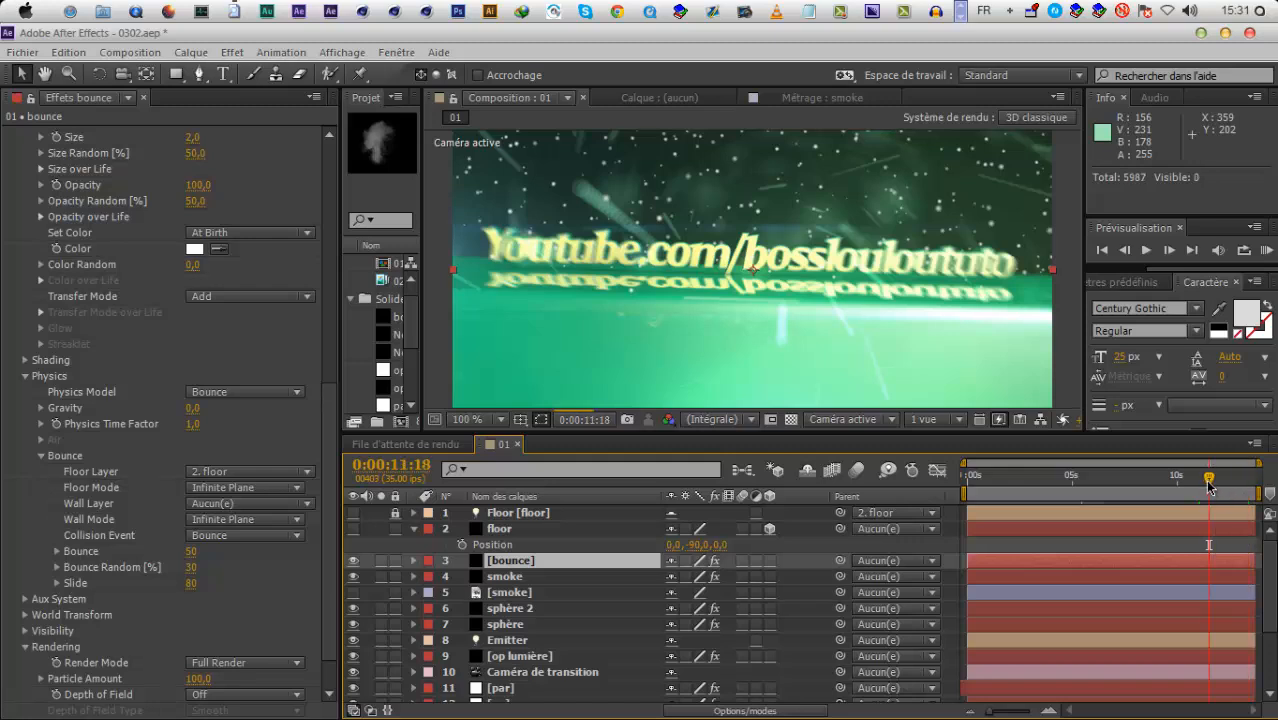
scroll(224, 490, down, 3)
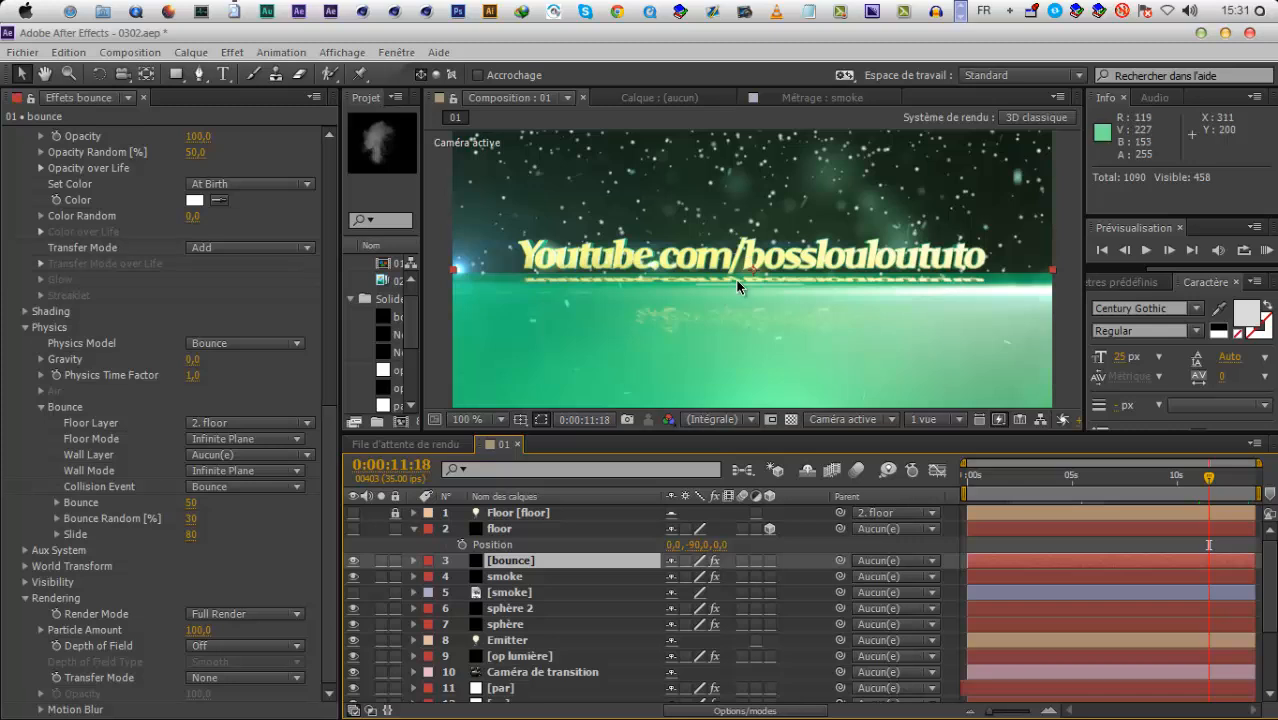
drag(195, 368, 250, 366)
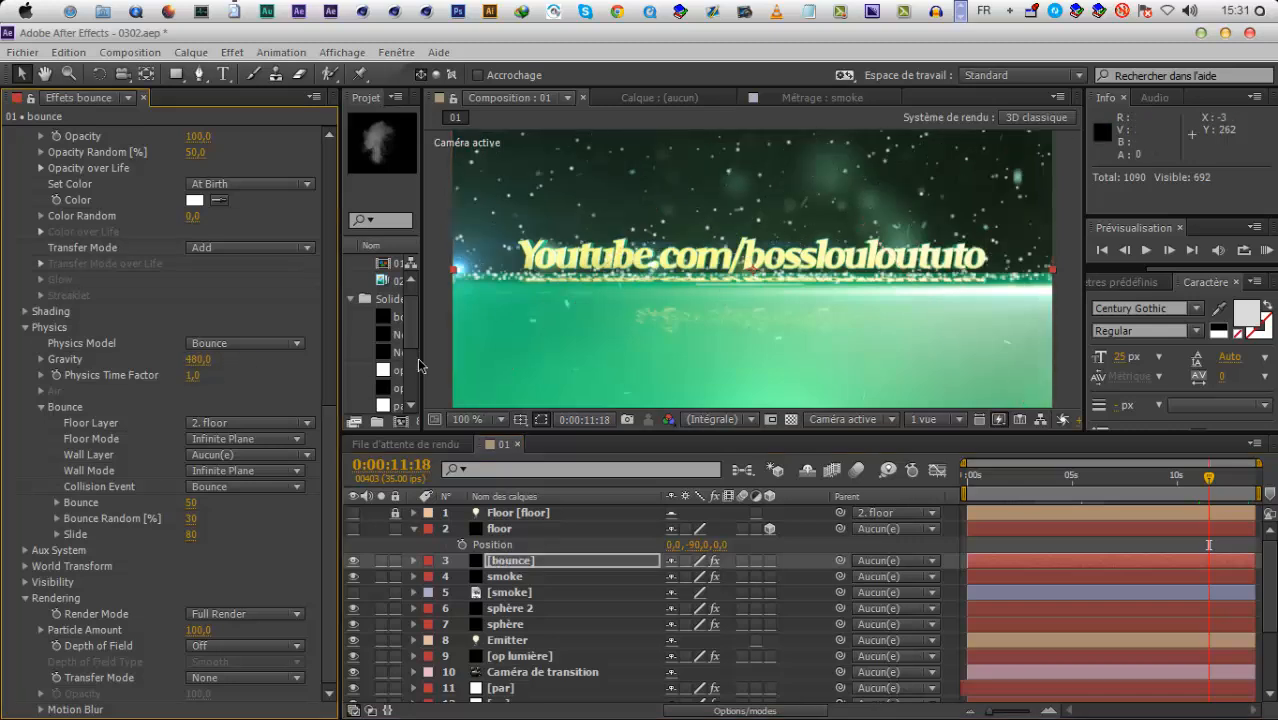
Change the floor layer's Y position to -86 and check the bouncing particles at 0:00:13:01
click(701, 544)
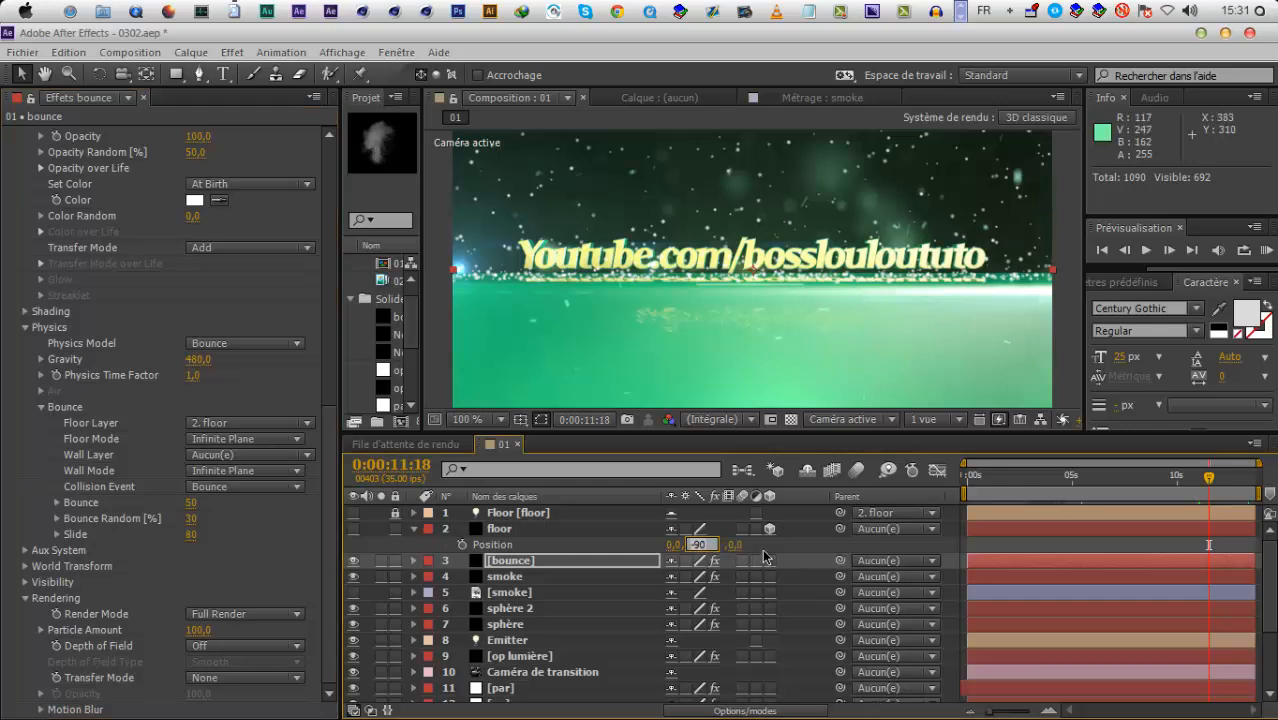
text(0)
key(Return)
drag(705, 541, 712, 545)
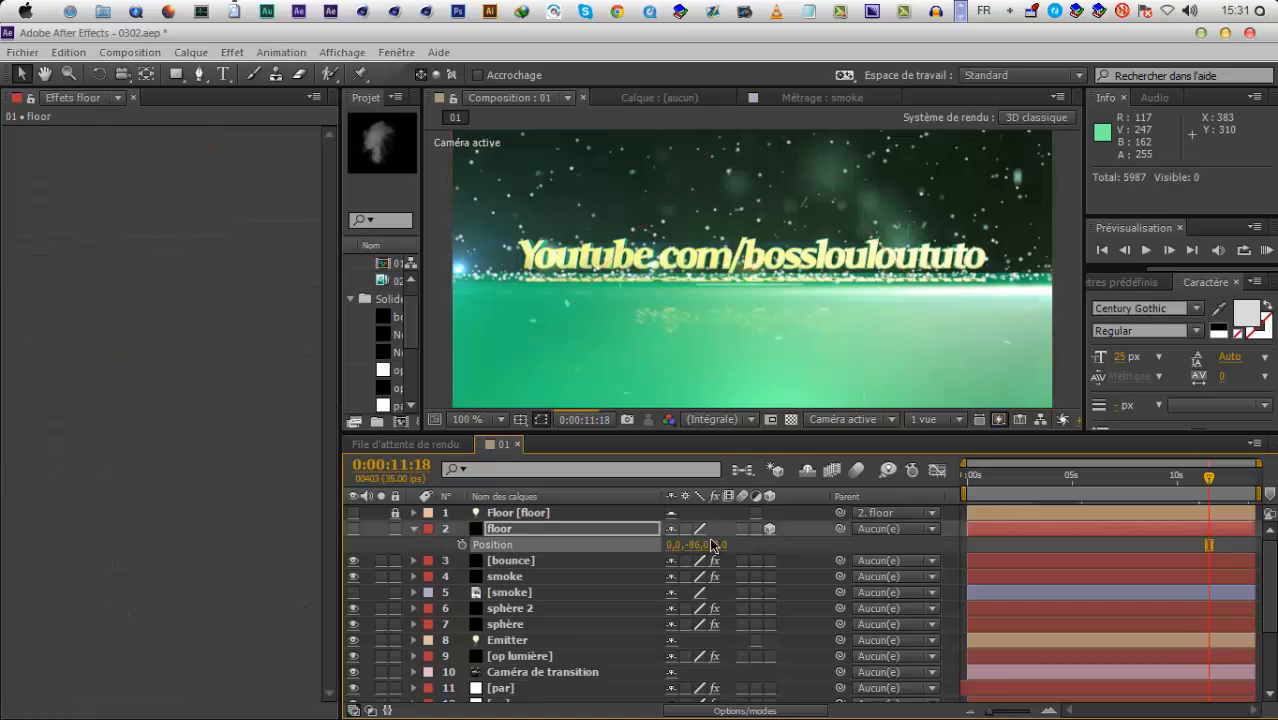
click(1242, 486)
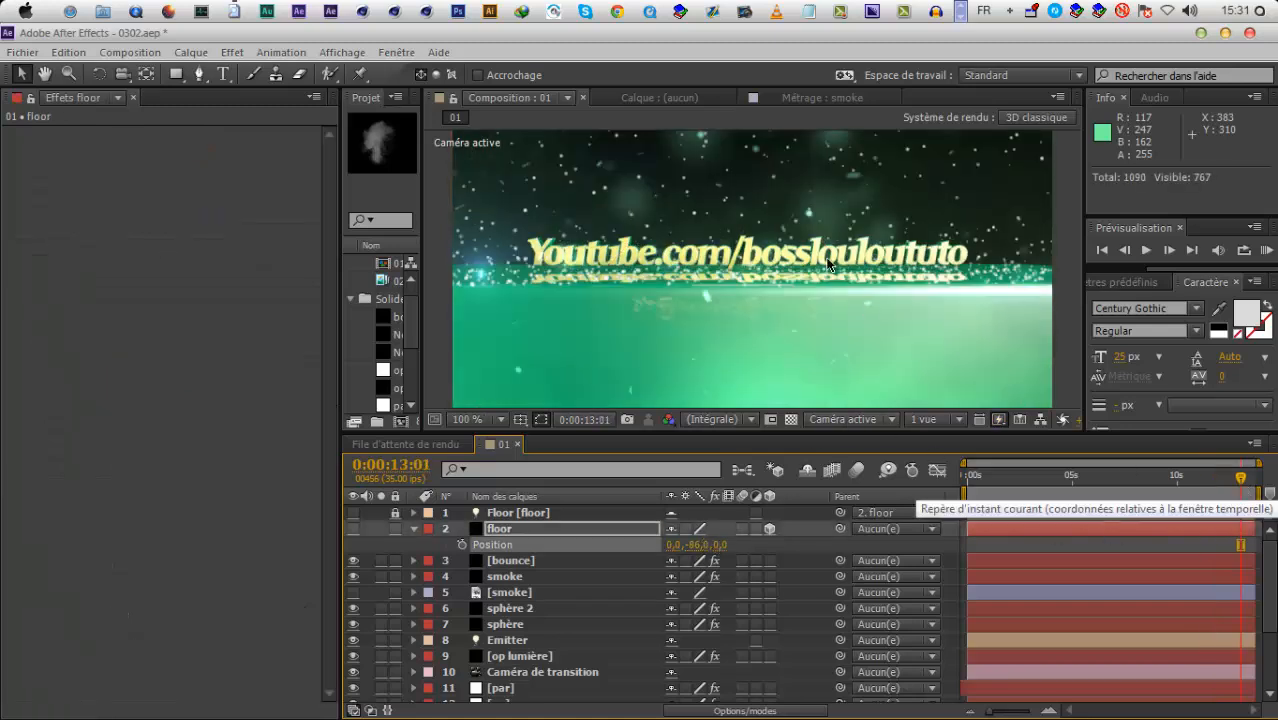
Turn on motion blur in the bounce layer's Particular rendering settings with a shutter angle of 410
click(525, 530)
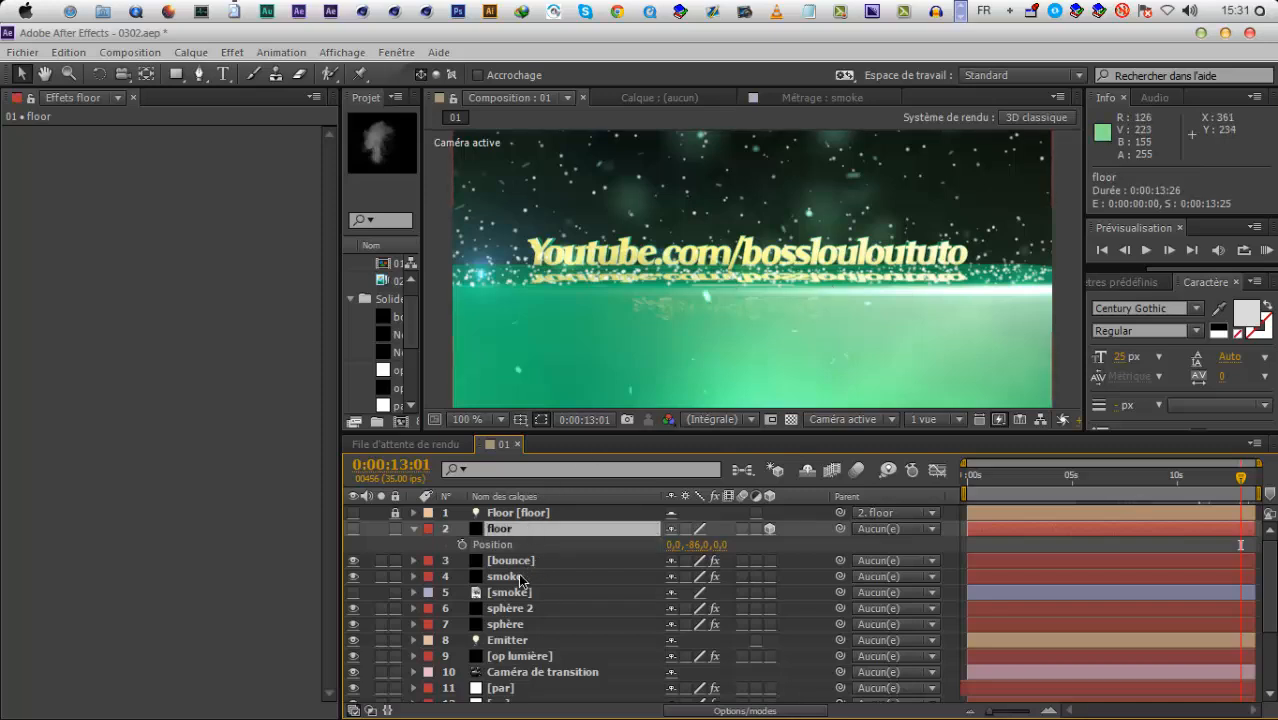
click(515, 564)
scroll(176, 671, down, 10)
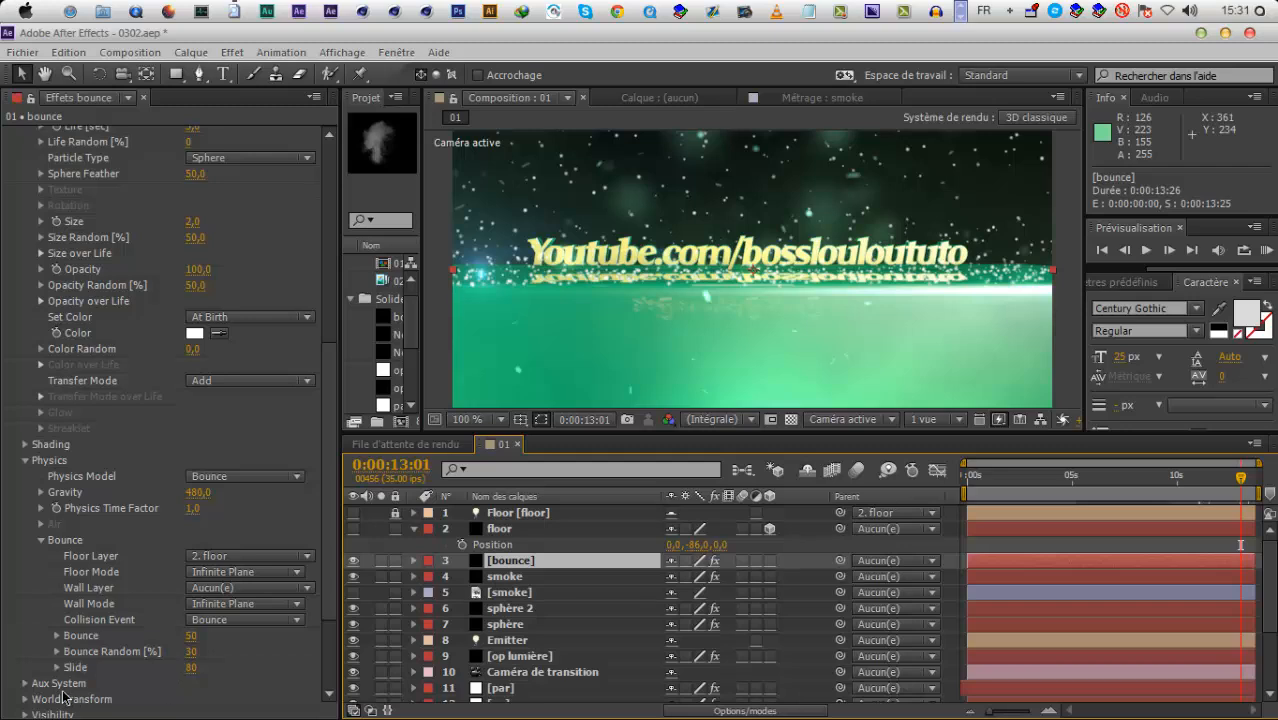
scroll(64, 695, down, 4)
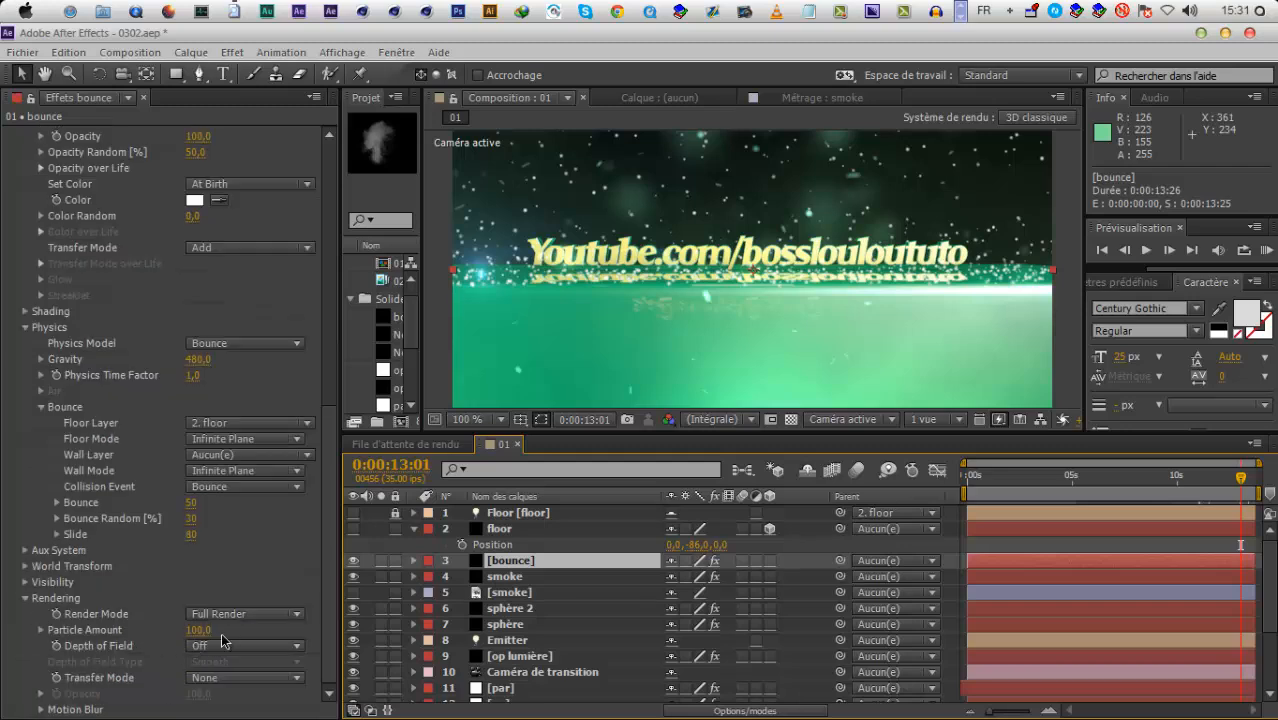
click(41, 709)
scroll(45, 712, down, 4)
click(206, 601)
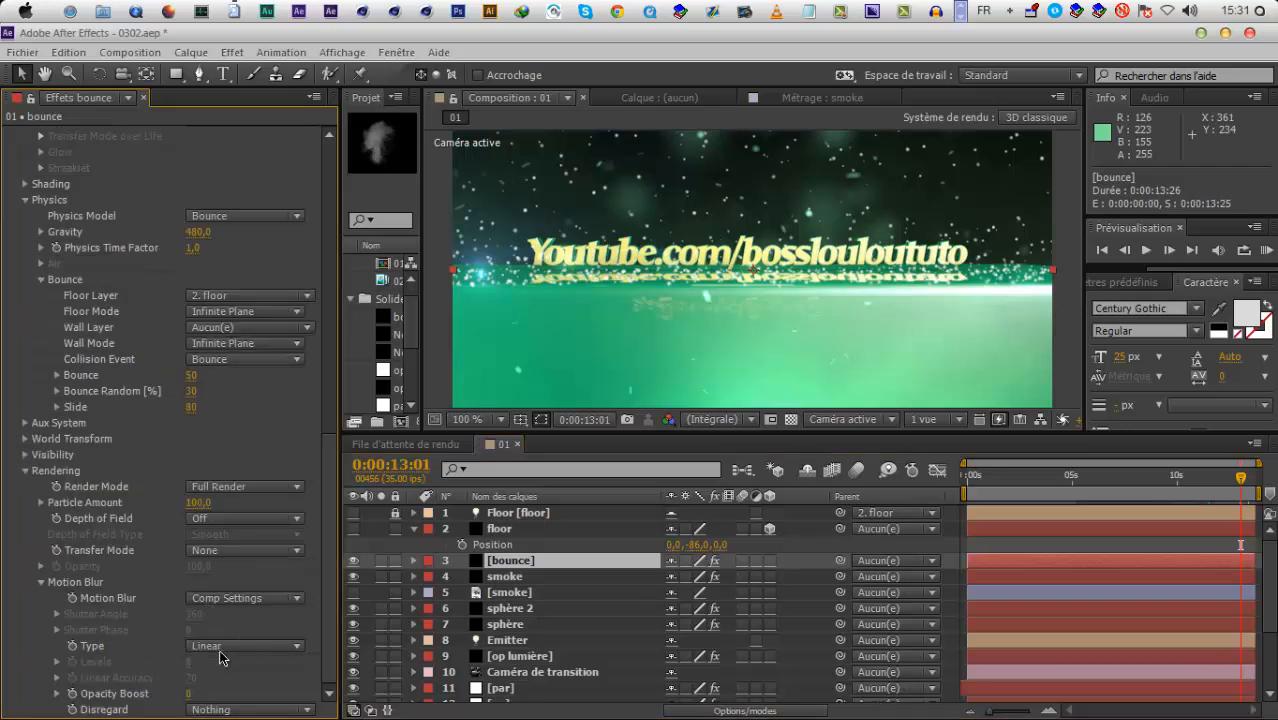
click(219, 655)
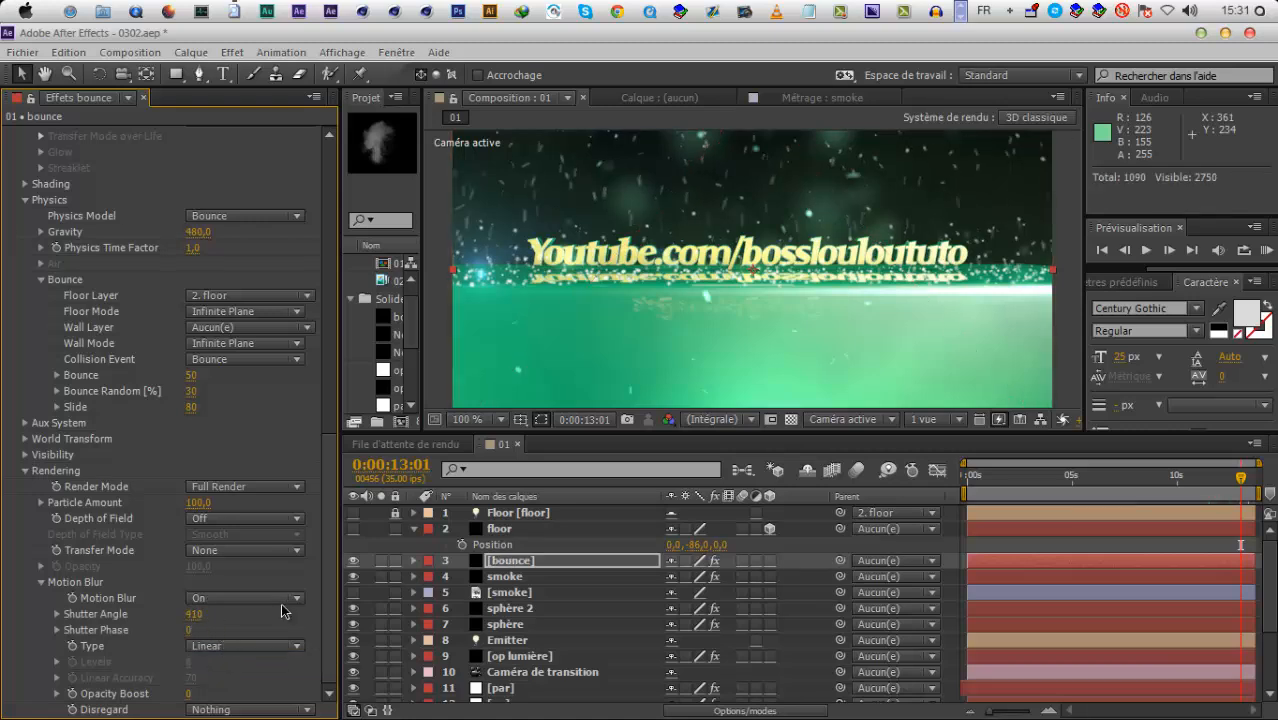
Set the bounce particles' sphere feather to 0 and their color to light green 8EDDBB
scroll(287, 609, up, 12)
scroll(210, 575, down, 3)
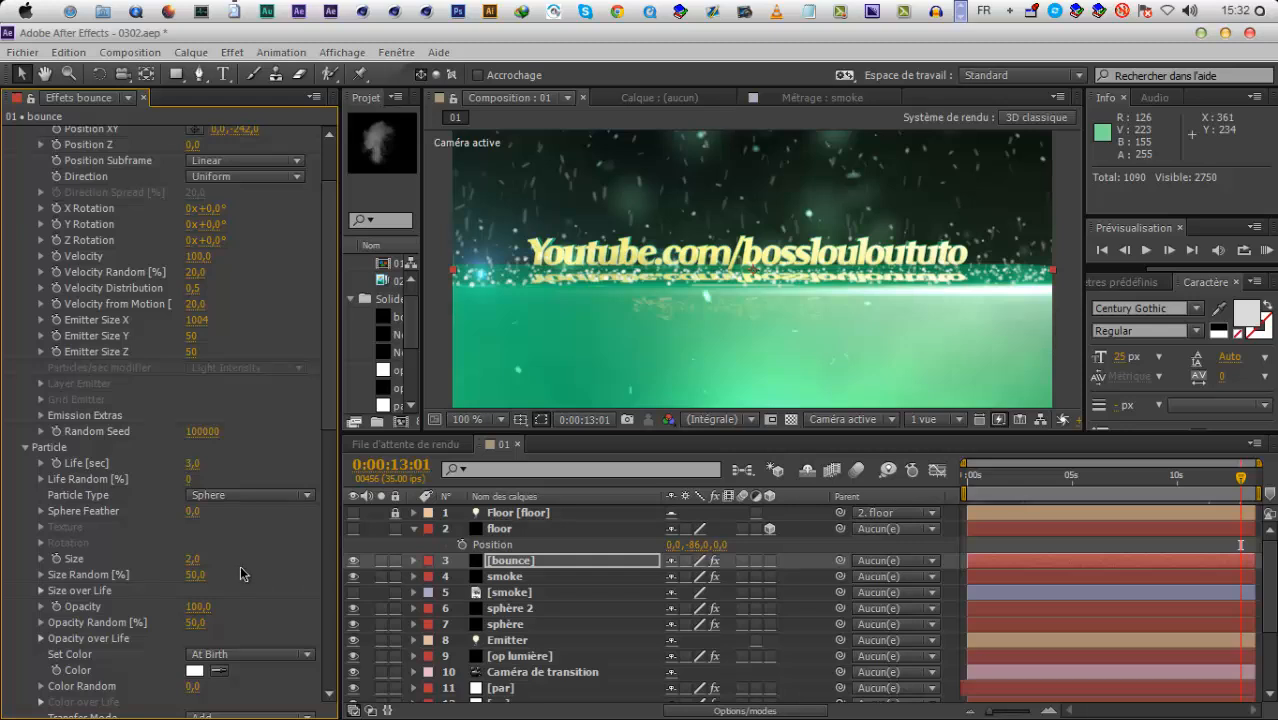
scroll(214, 600, down, 3)
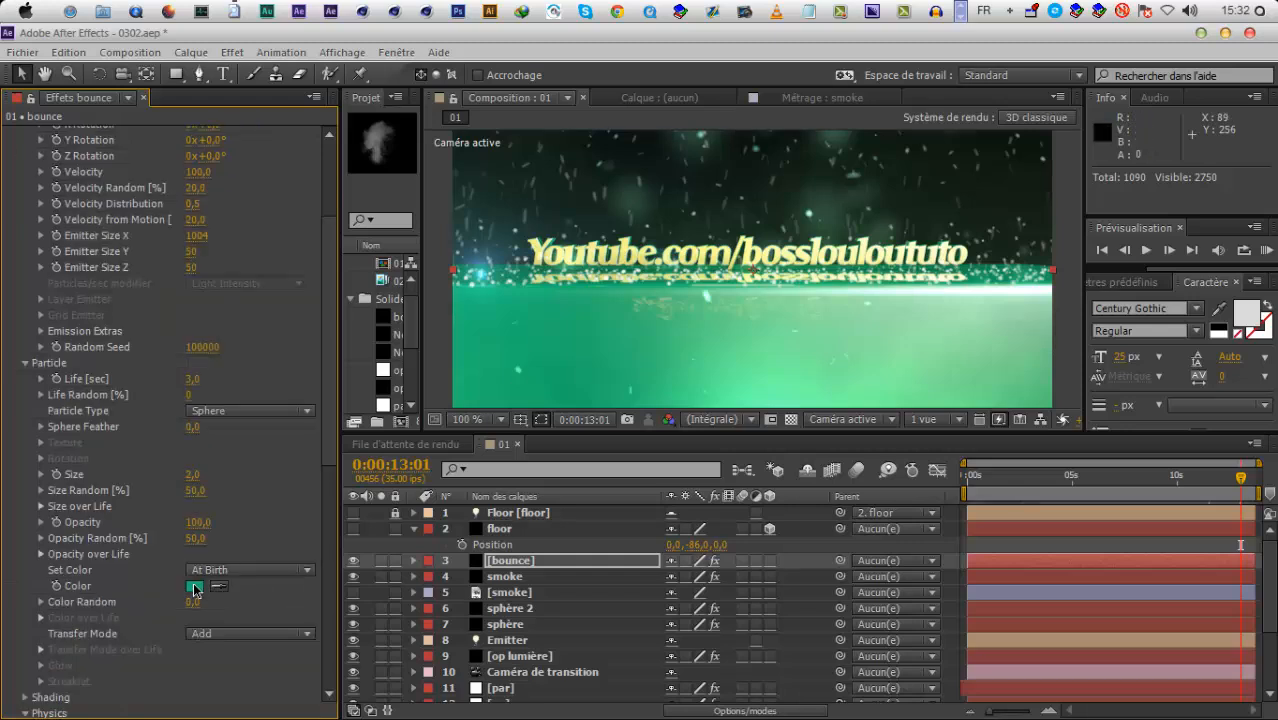
click(194, 586)
click(284, 326)
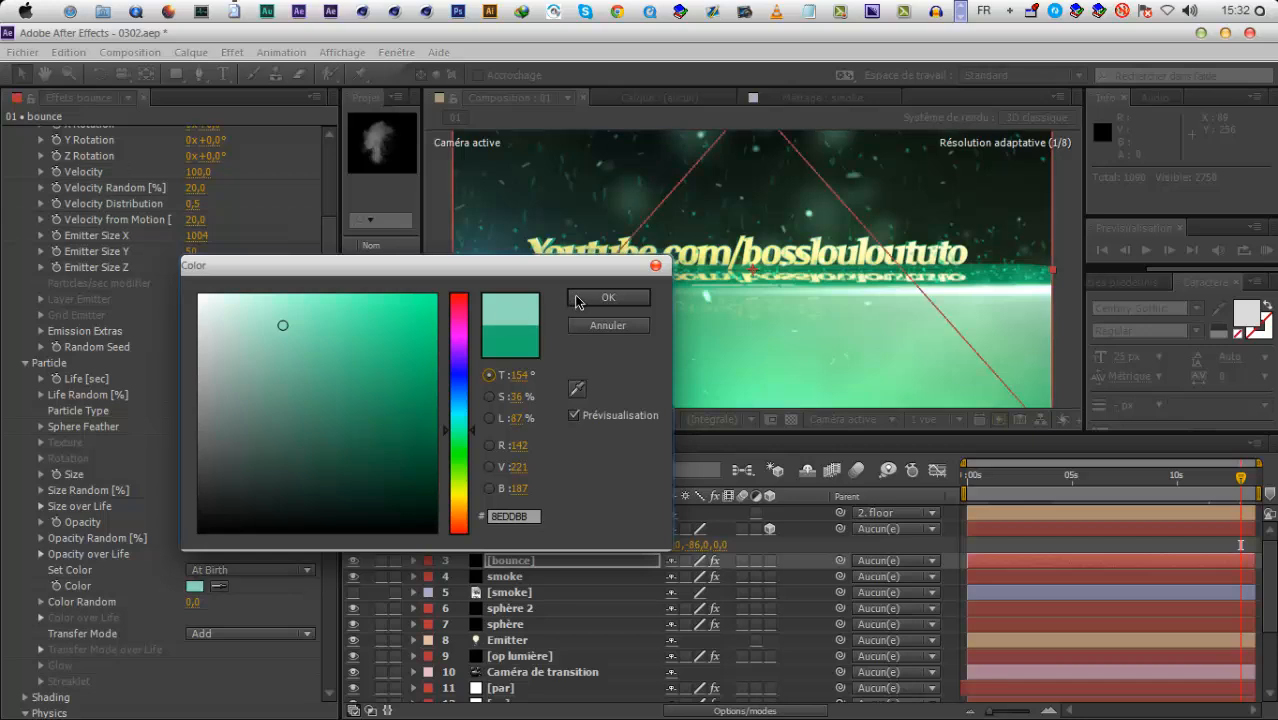
click(608, 297)
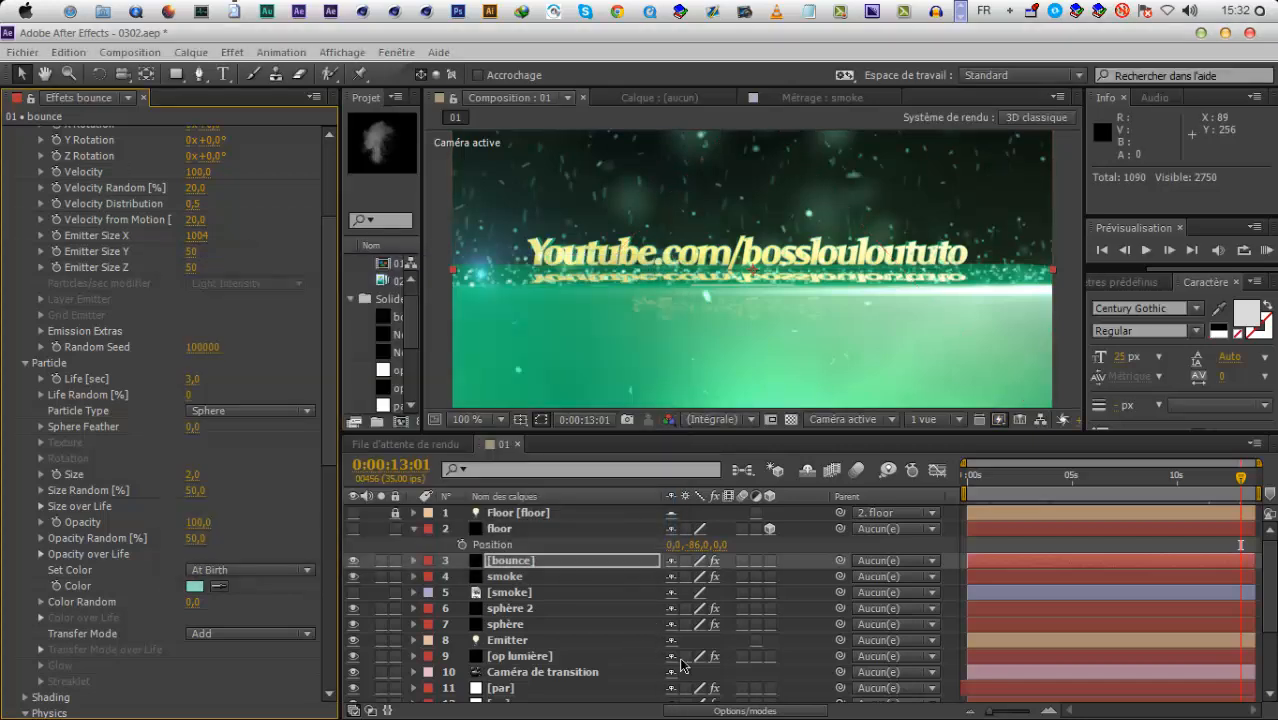
Switch the bounce layer's blending mode to Addition and set its particle size to 1
key(F4)
click(690, 561)
click(810, 198)
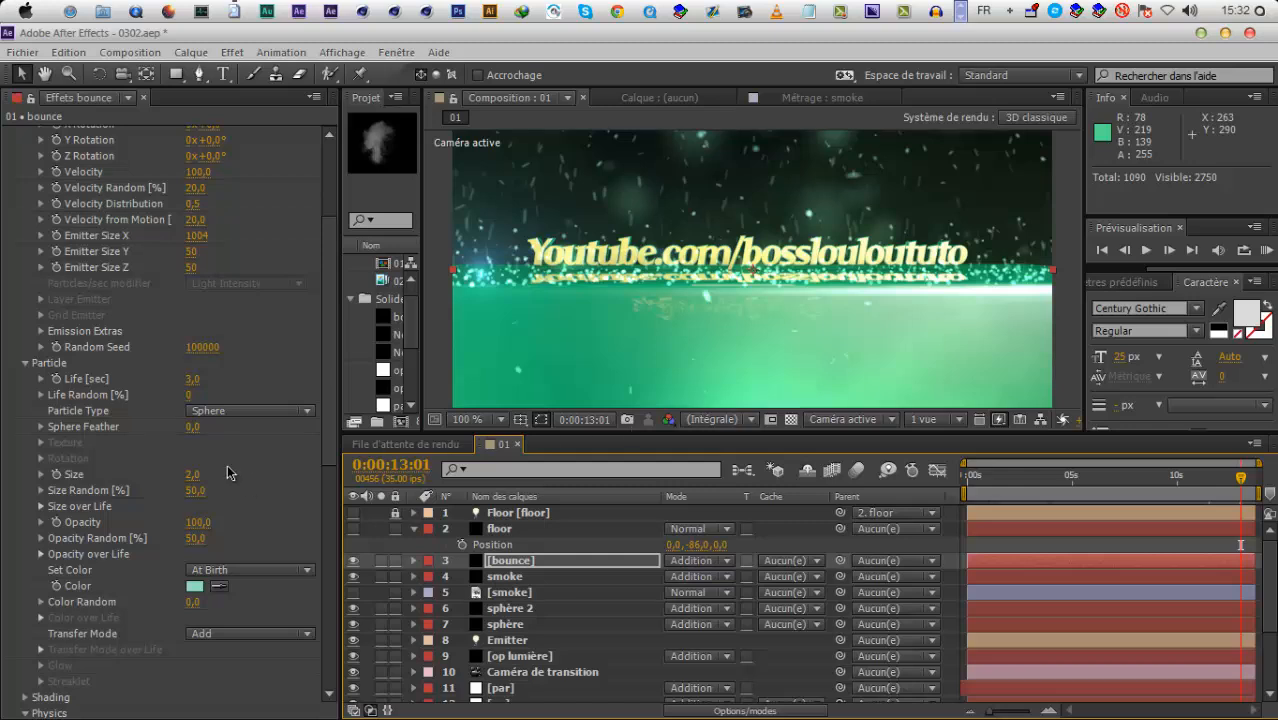
click(193, 474)
text(1)
key(Return)
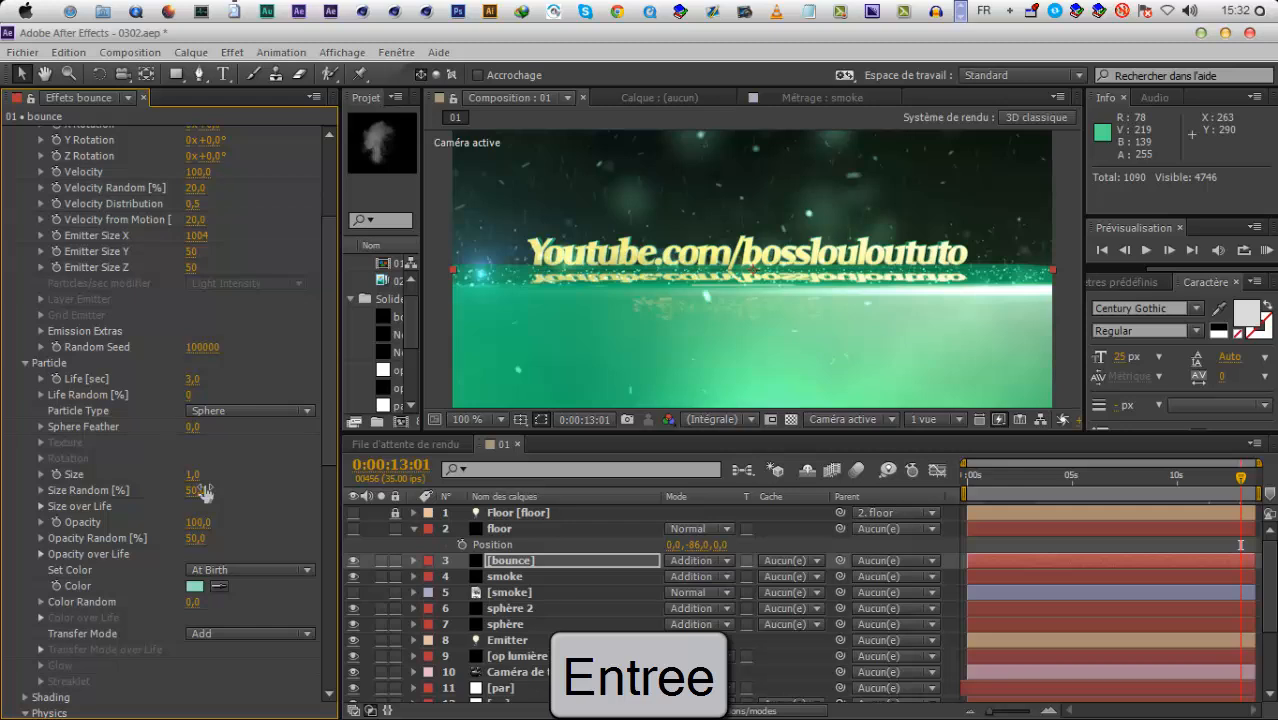
Darken the bounce particles' color to 56816E and set the motion blur Opacity Boost to 46
click(196, 588)
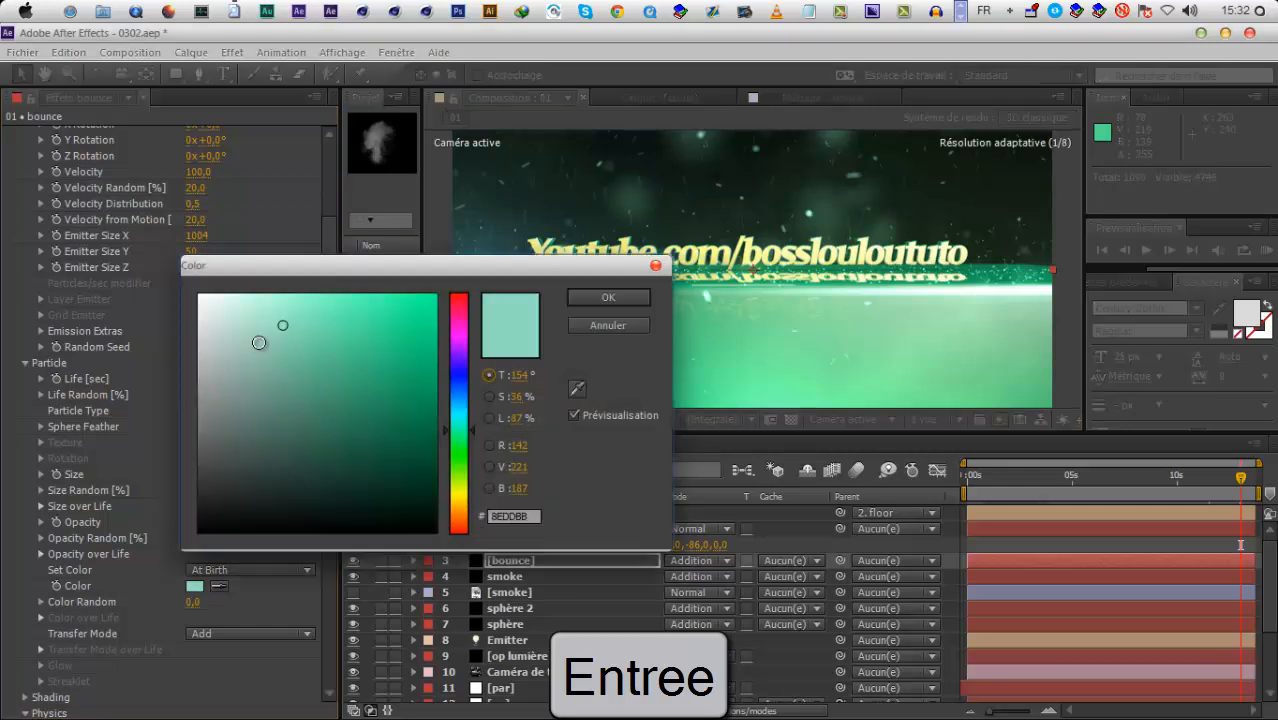
click(609, 298)
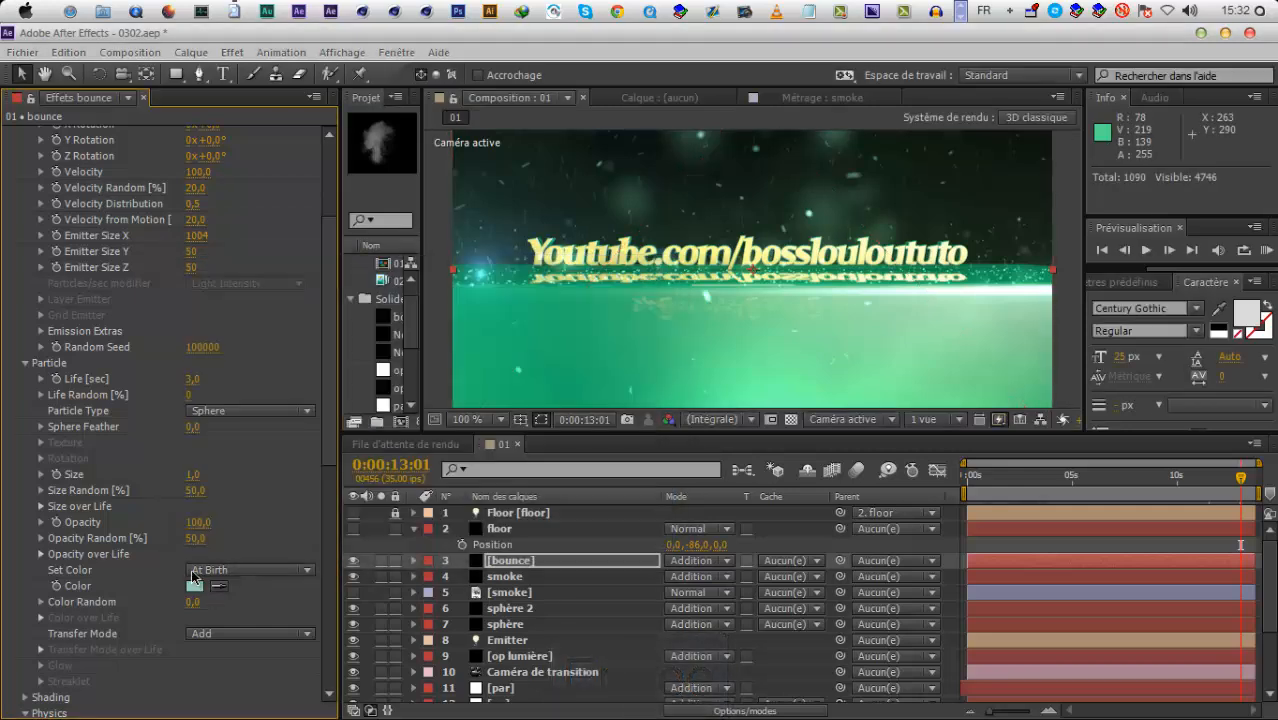
click(196, 587)
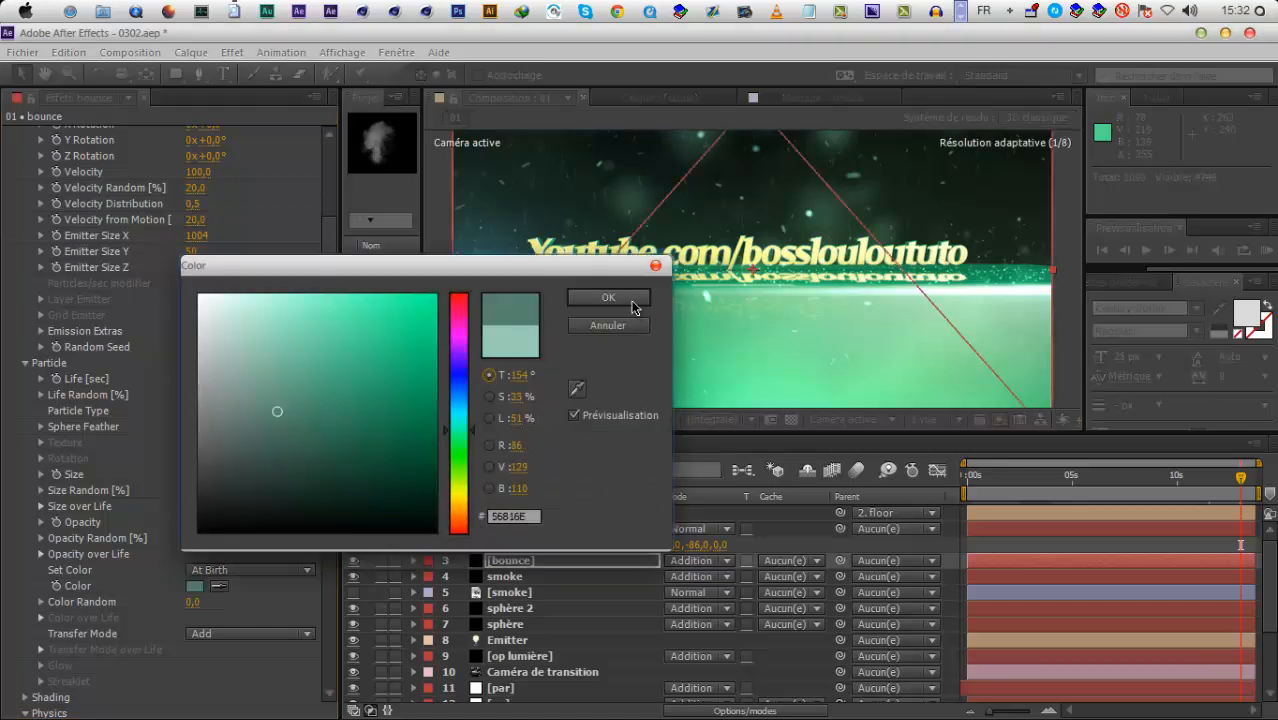
click(609, 298)
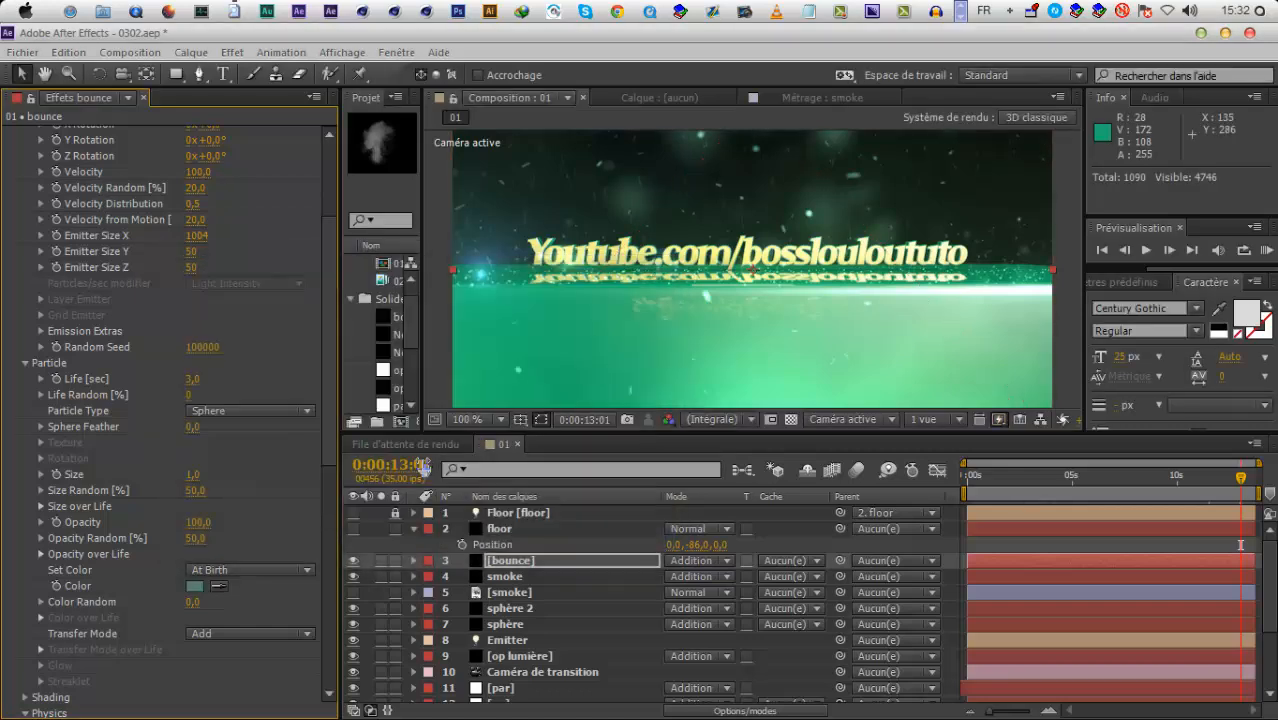
scroll(215, 577, down, 10)
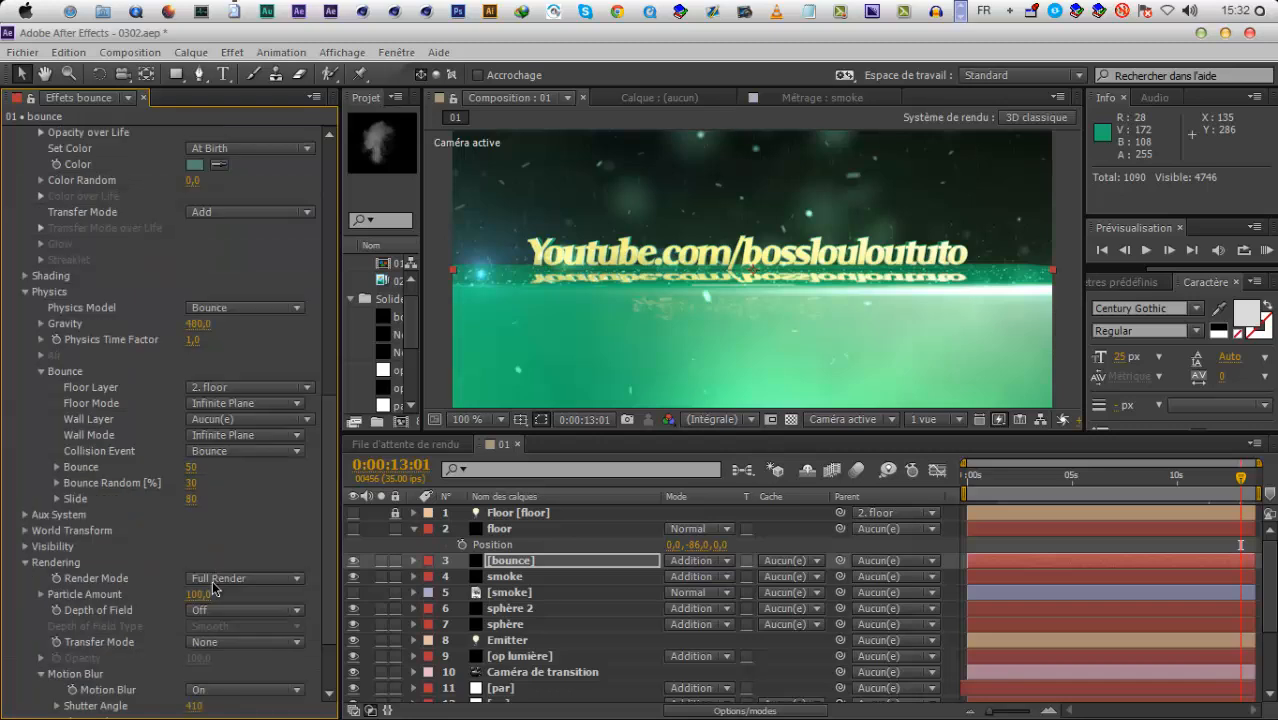
drag(218, 698, 240, 705)
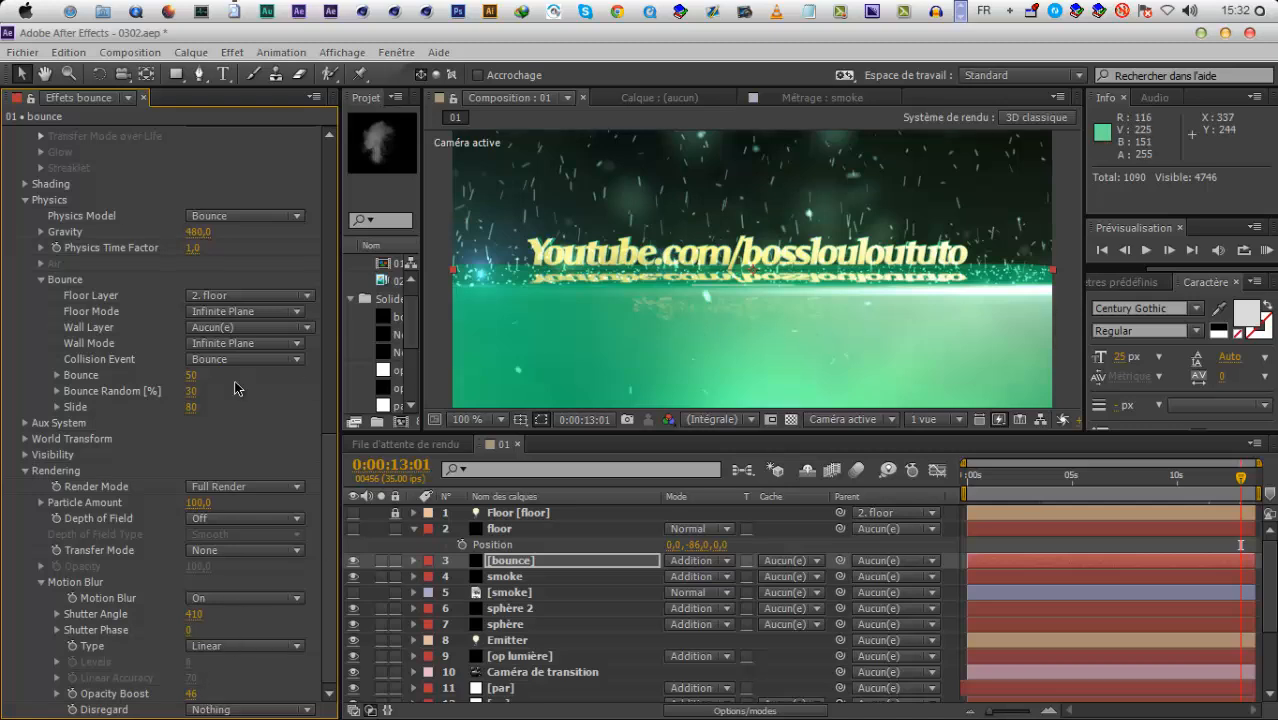
Set the bounce emitter's Particles/sec to 200
scroll(237, 388, up, 12)
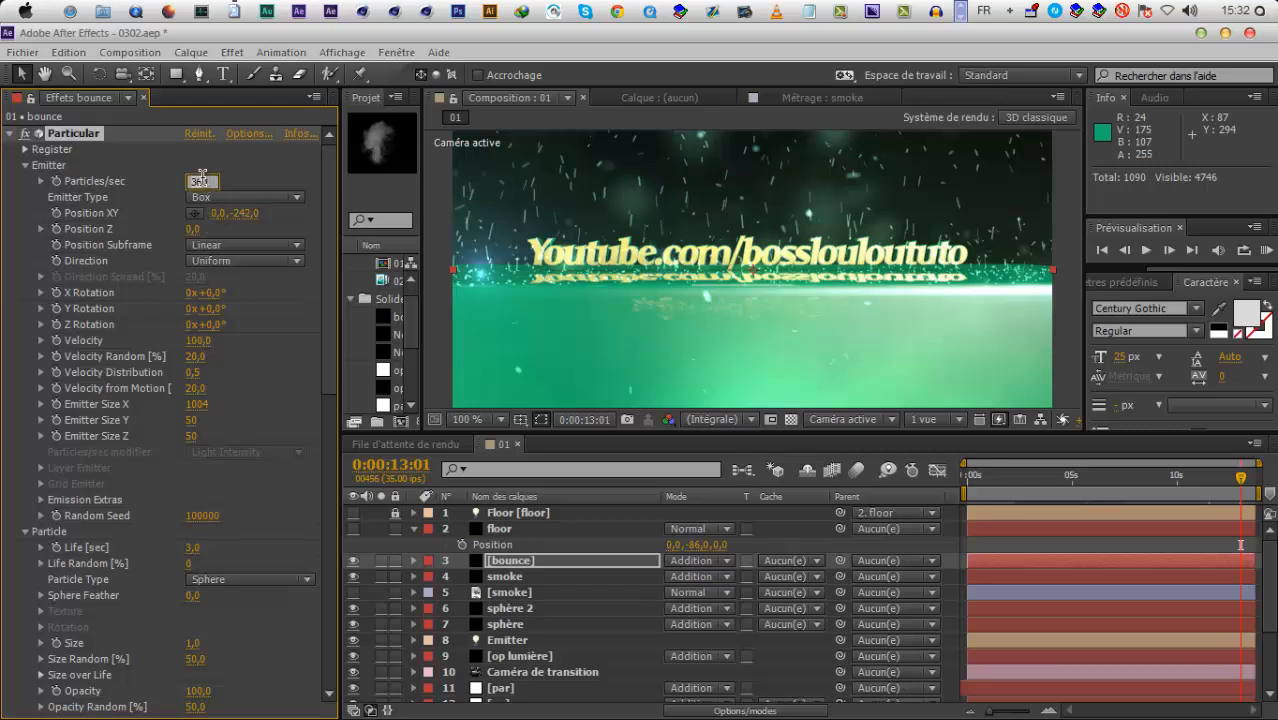
text(200)
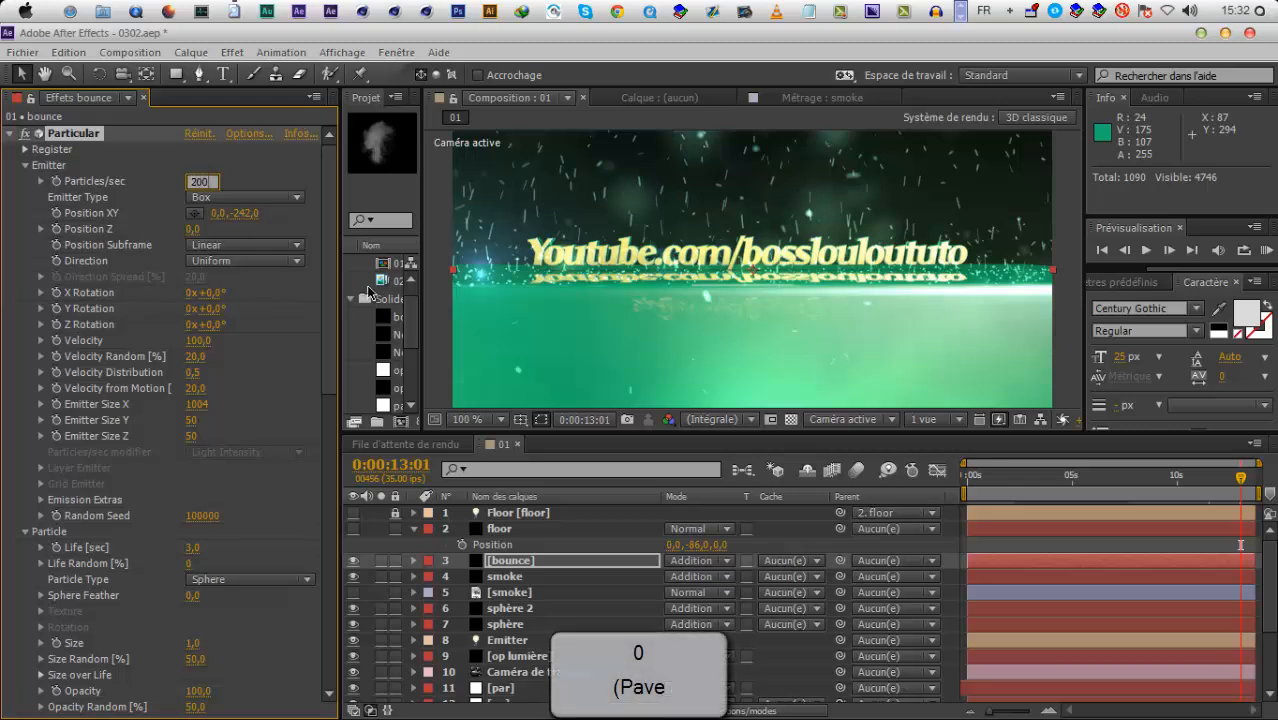
click(280, 324)
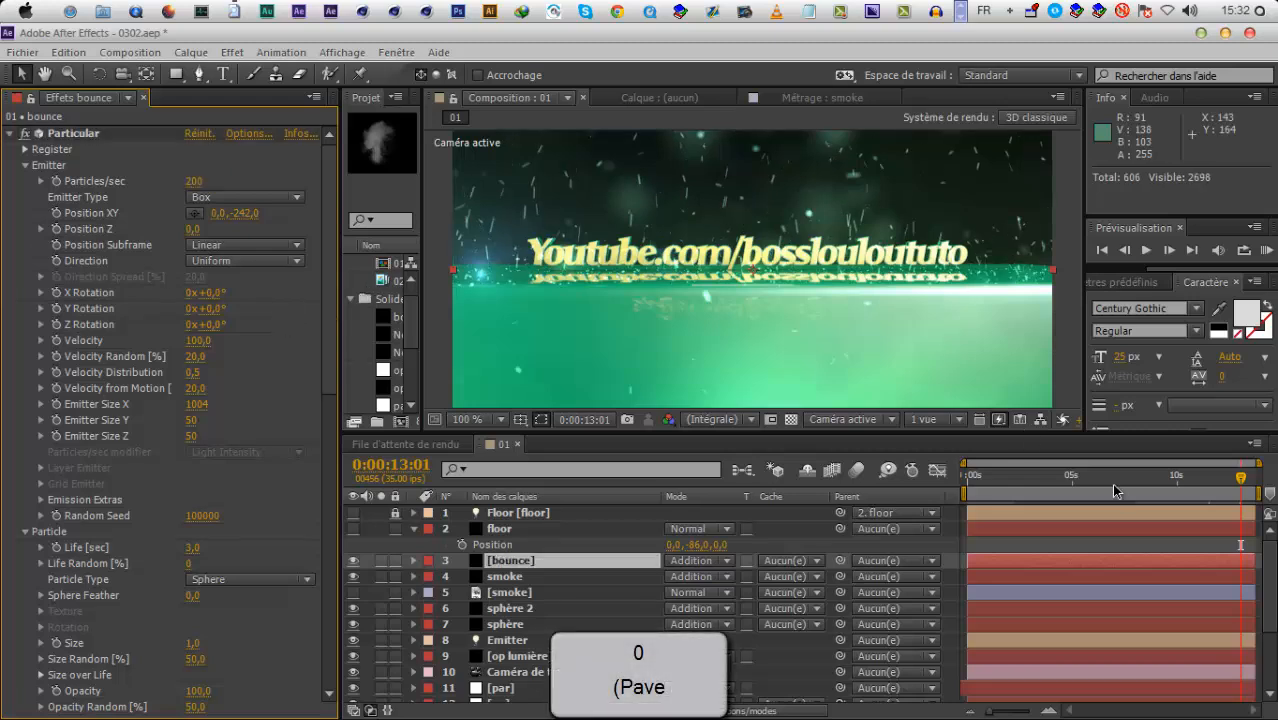
Keyframe the bounce emitter's Particles/sec at 0 at 0:00:10:25
click(1227, 486)
click(1209, 487)
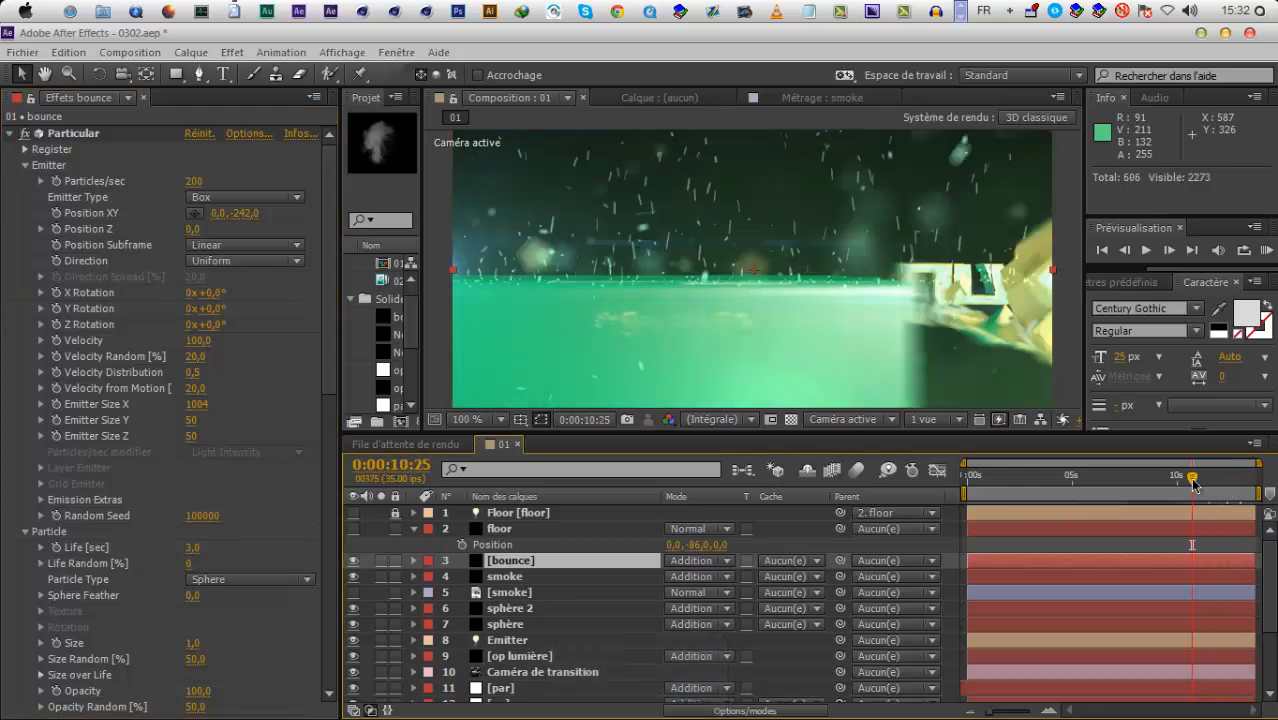
click(199, 182)
text(0)
key(Return)
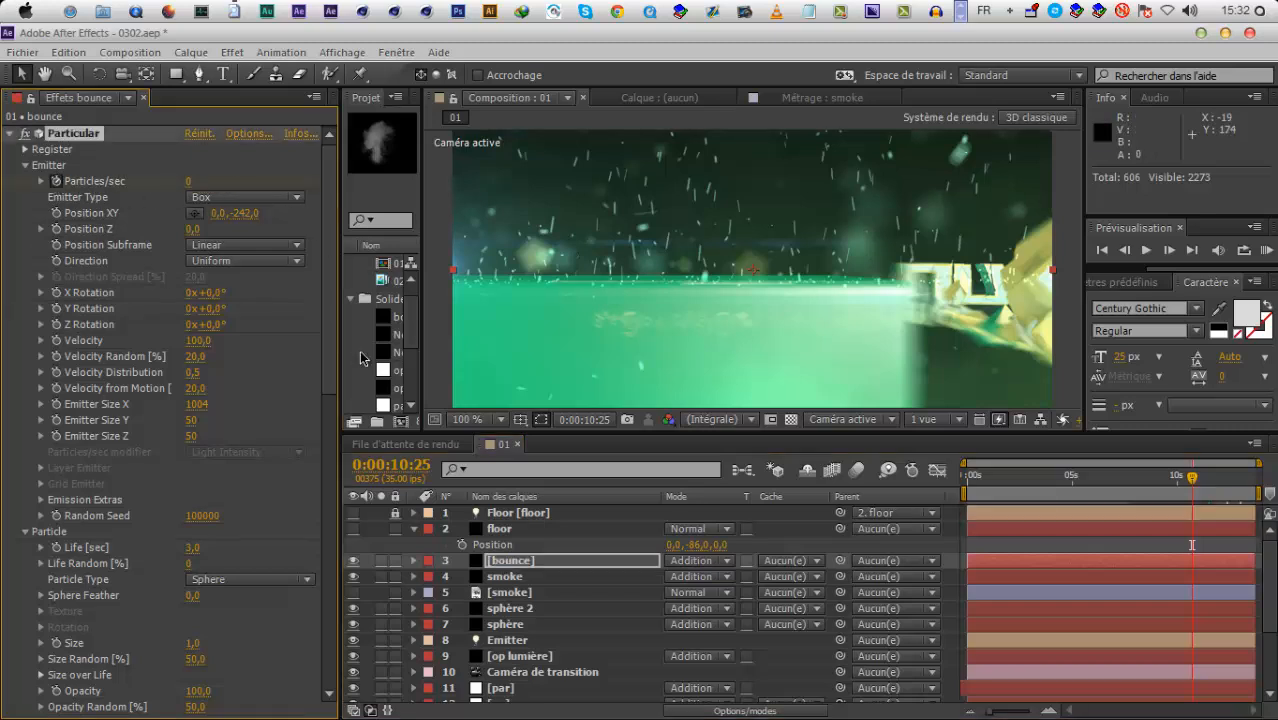
Keyframe Particles/sec at 500 at 0:00:11:09, add a further keyframe at 0:00:12:14, and preview the animation from 0:00:10:09
drag(1199, 488, 1204, 488)
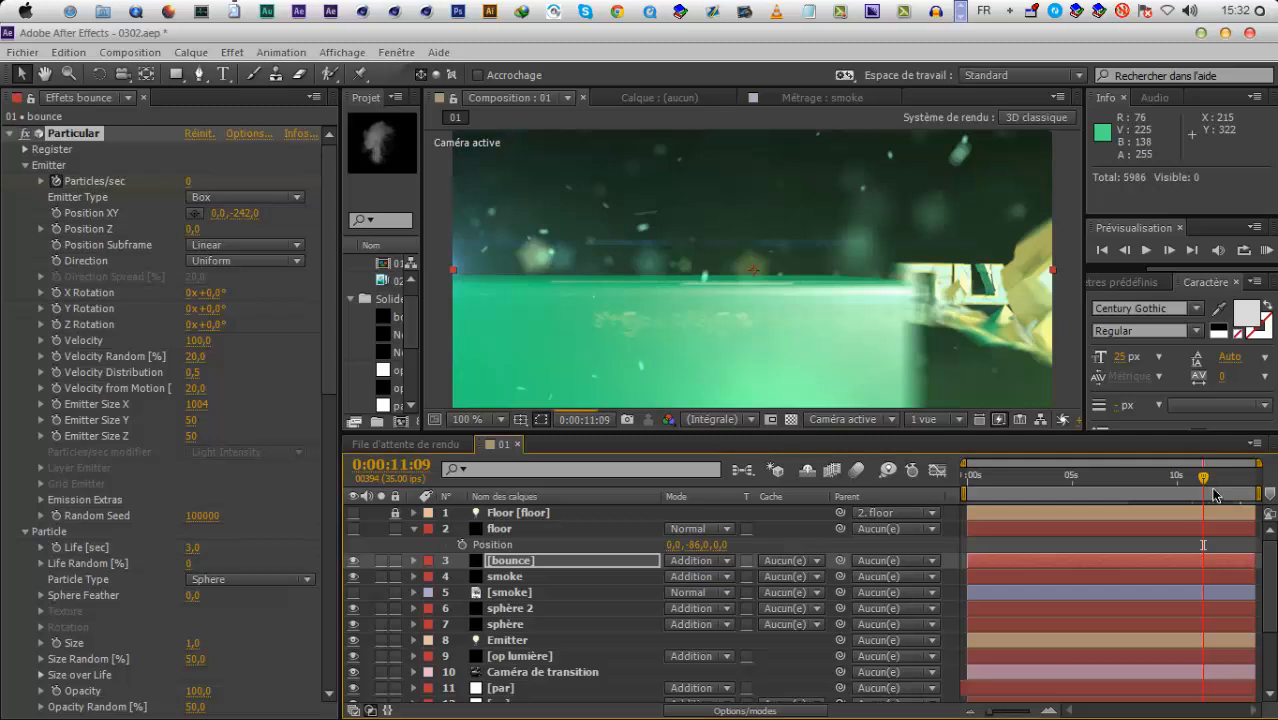
click(193, 181)
text(500)
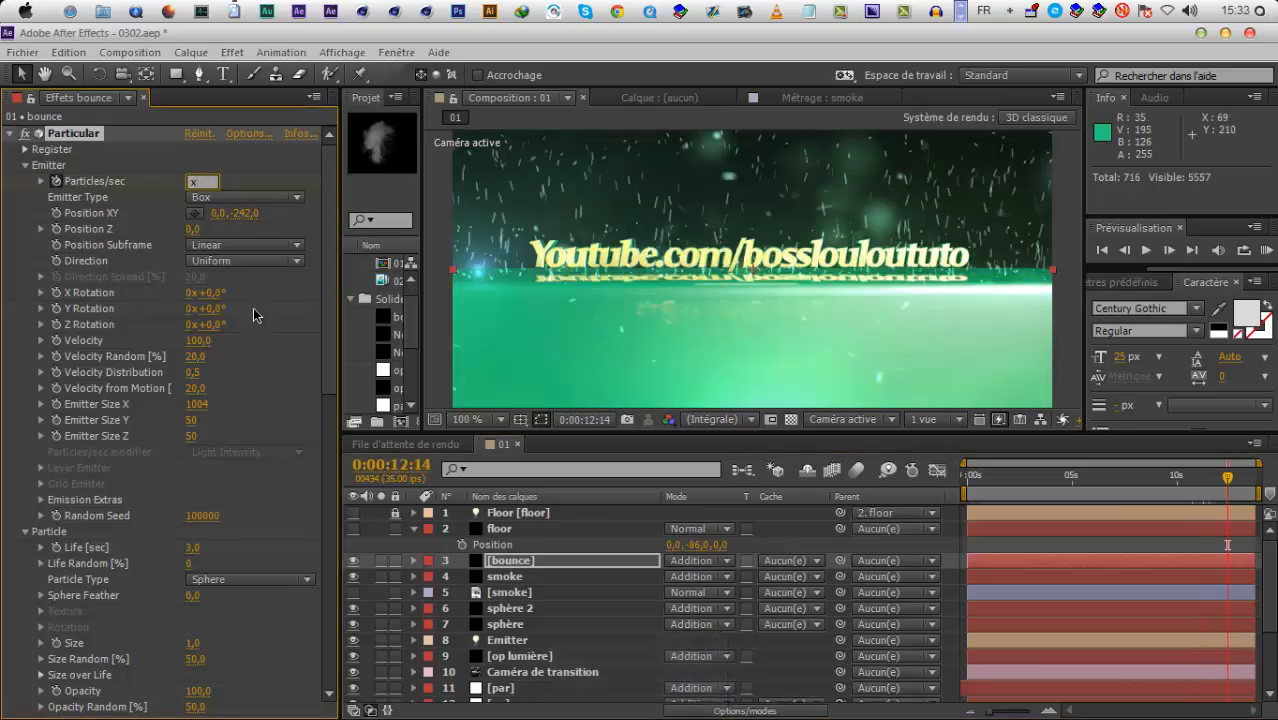
key(Return)
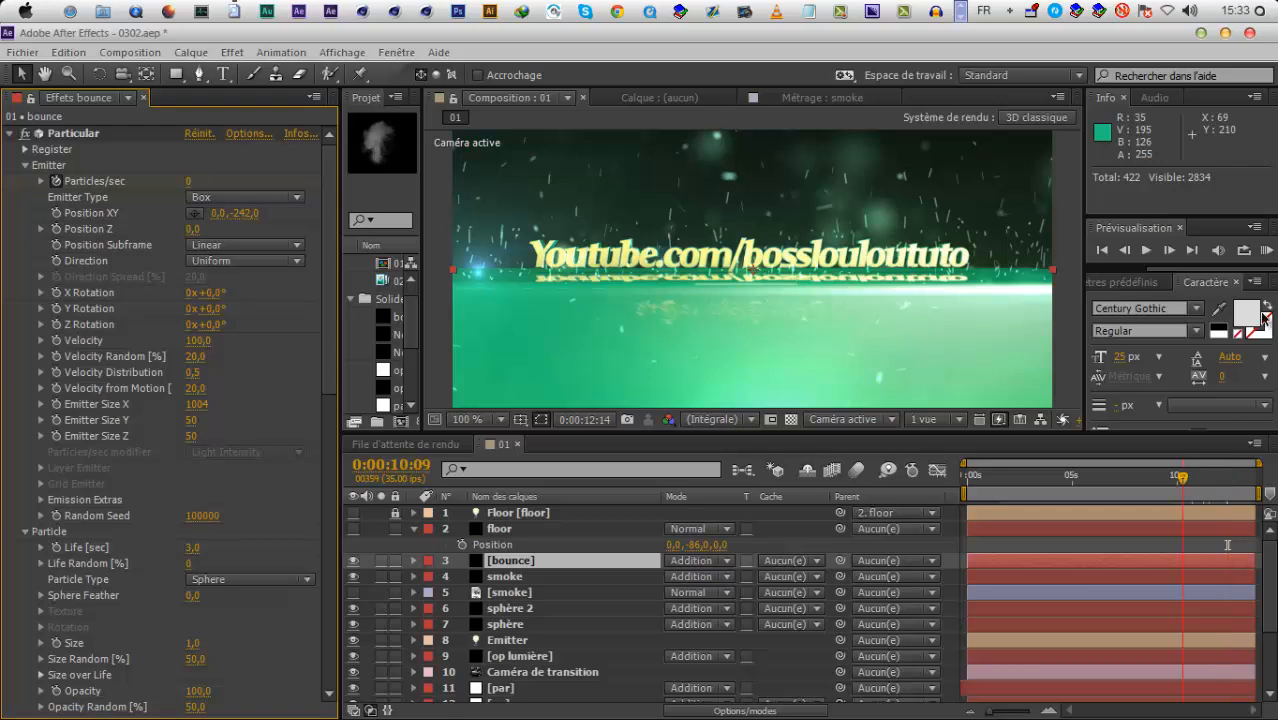
click(1266, 251)
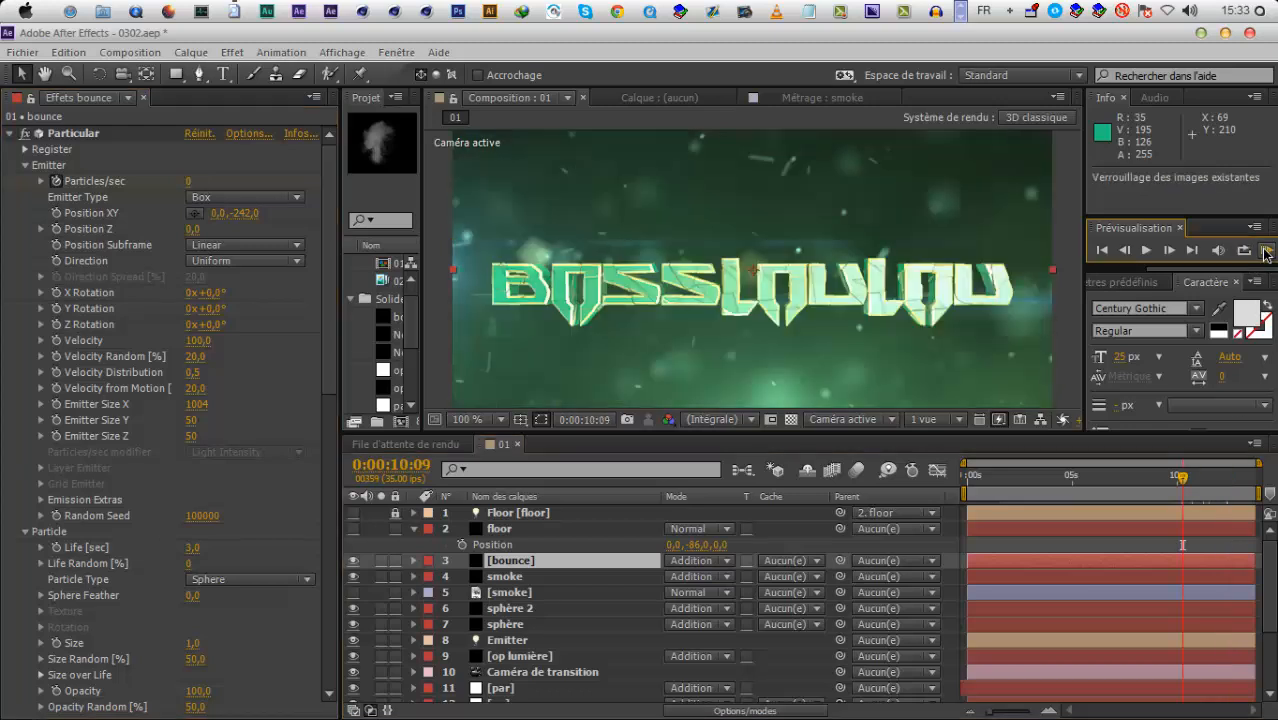
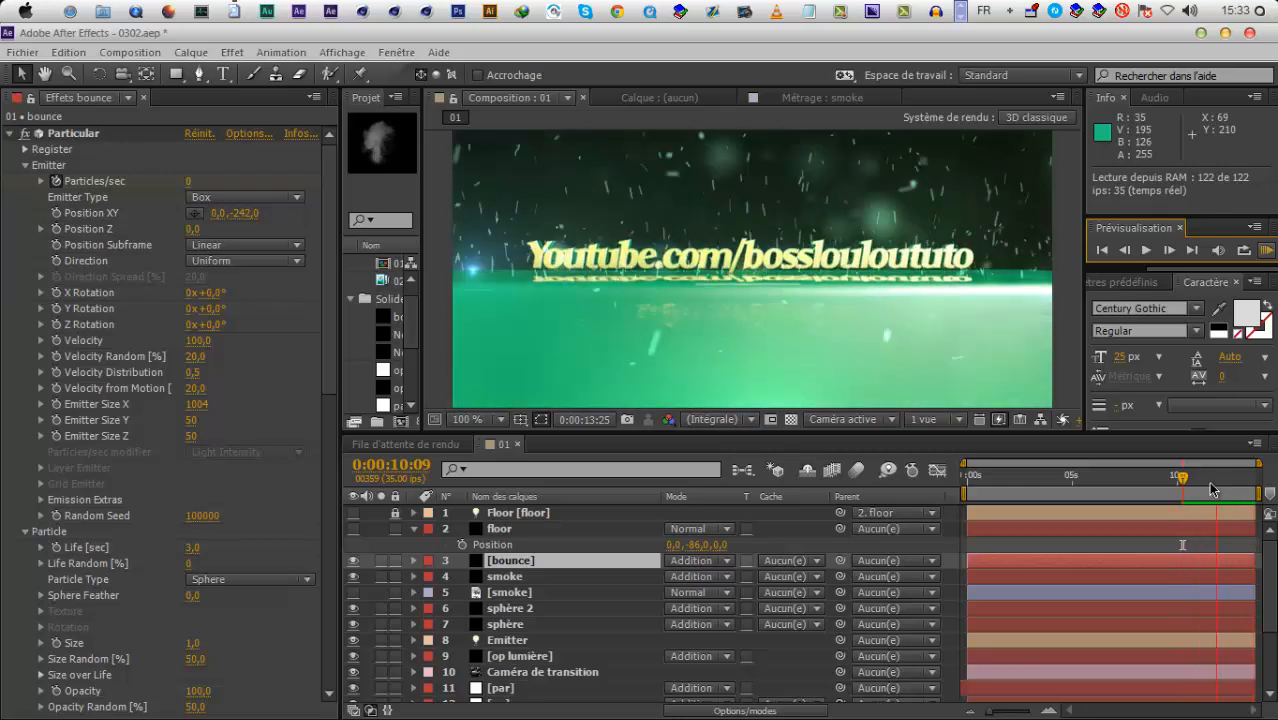
Set the bounce emitter's Velocity to 50 and preview the animation from 0:00:10:23
click(1220, 478)
click(1229, 484)
click(194, 341)
text(50)
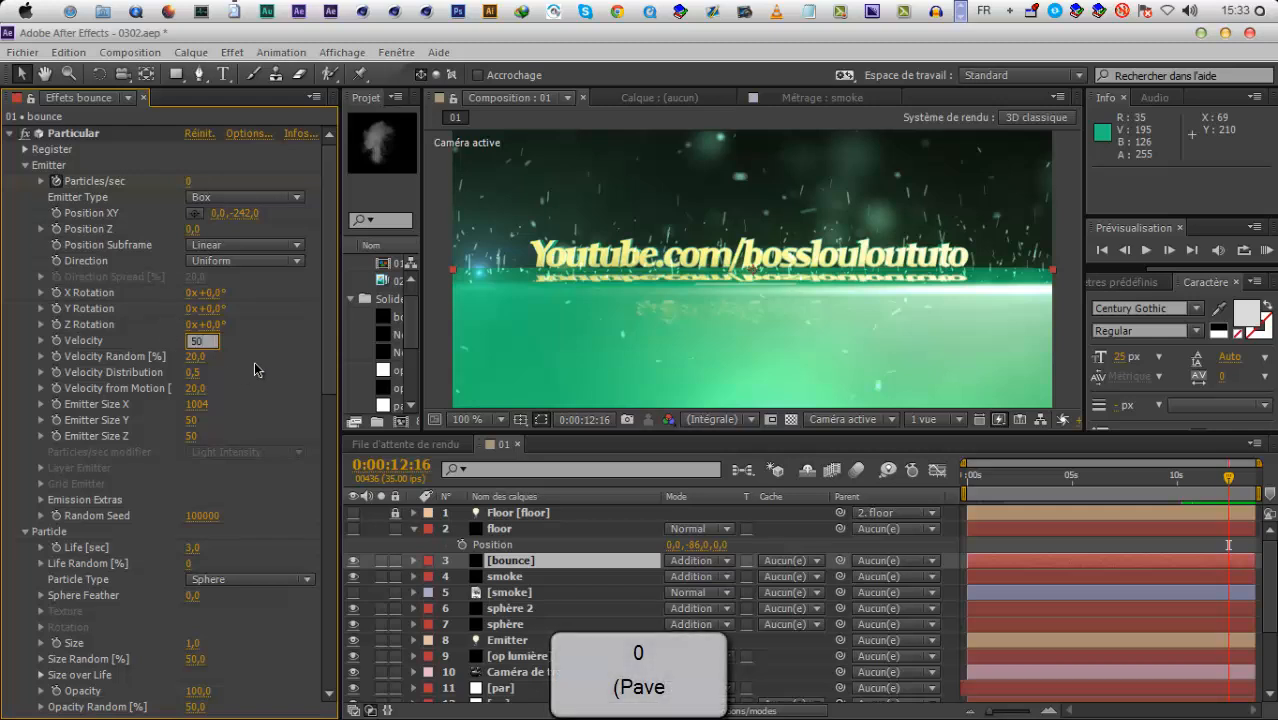
click(255, 369)
click(1190, 486)
click(1266, 251)
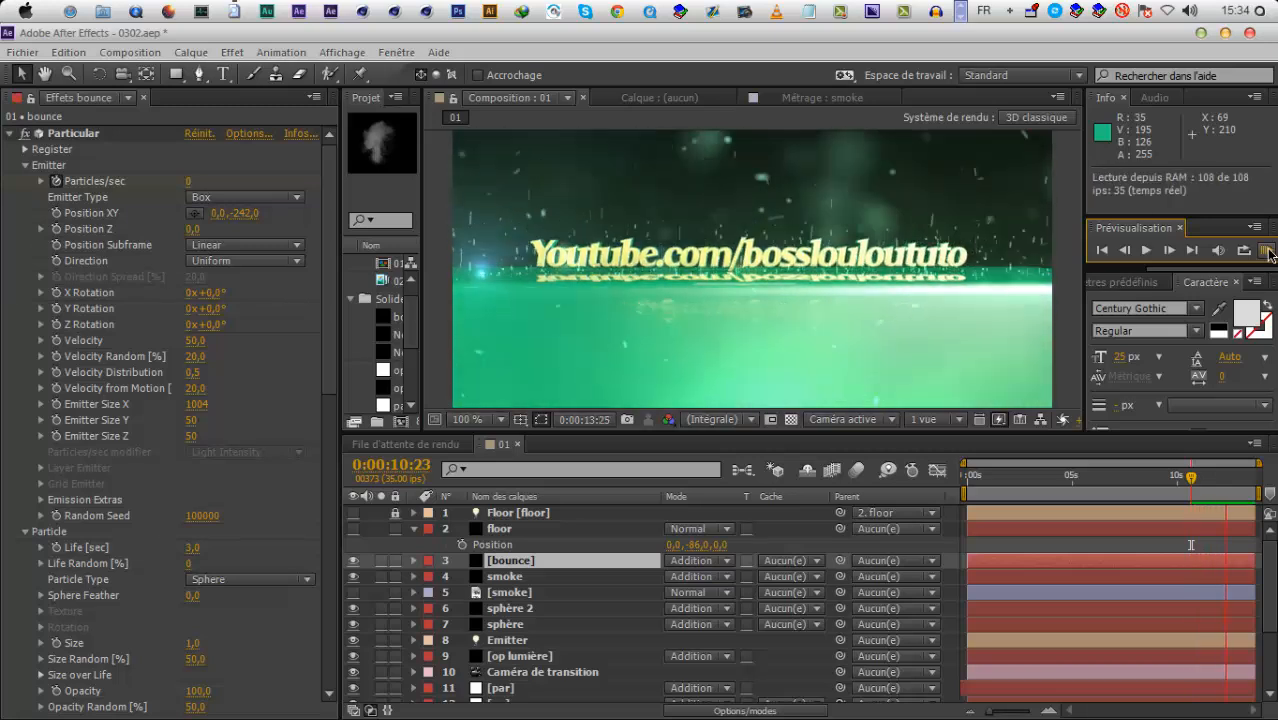
Trim the start of the bounce layer to about 8 seconds, reveal its keyframes, and preview from 0:00:10:11
click(1175, 541)
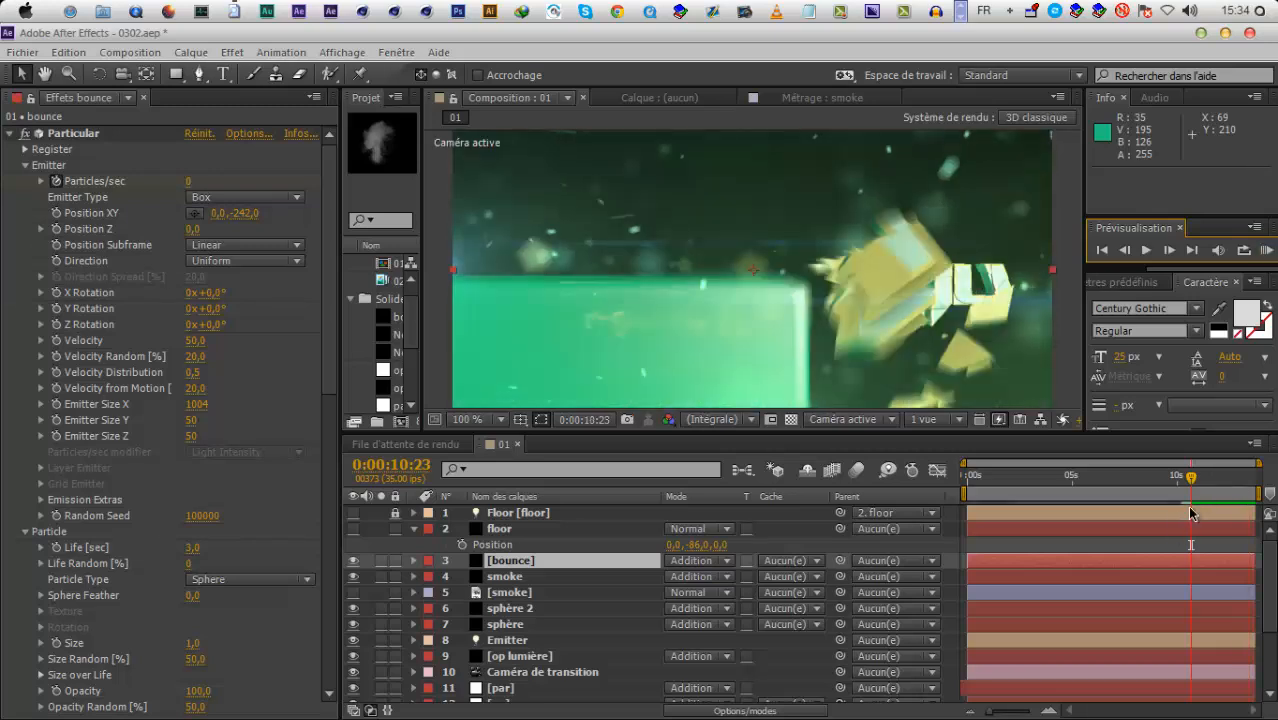
click(415, 528)
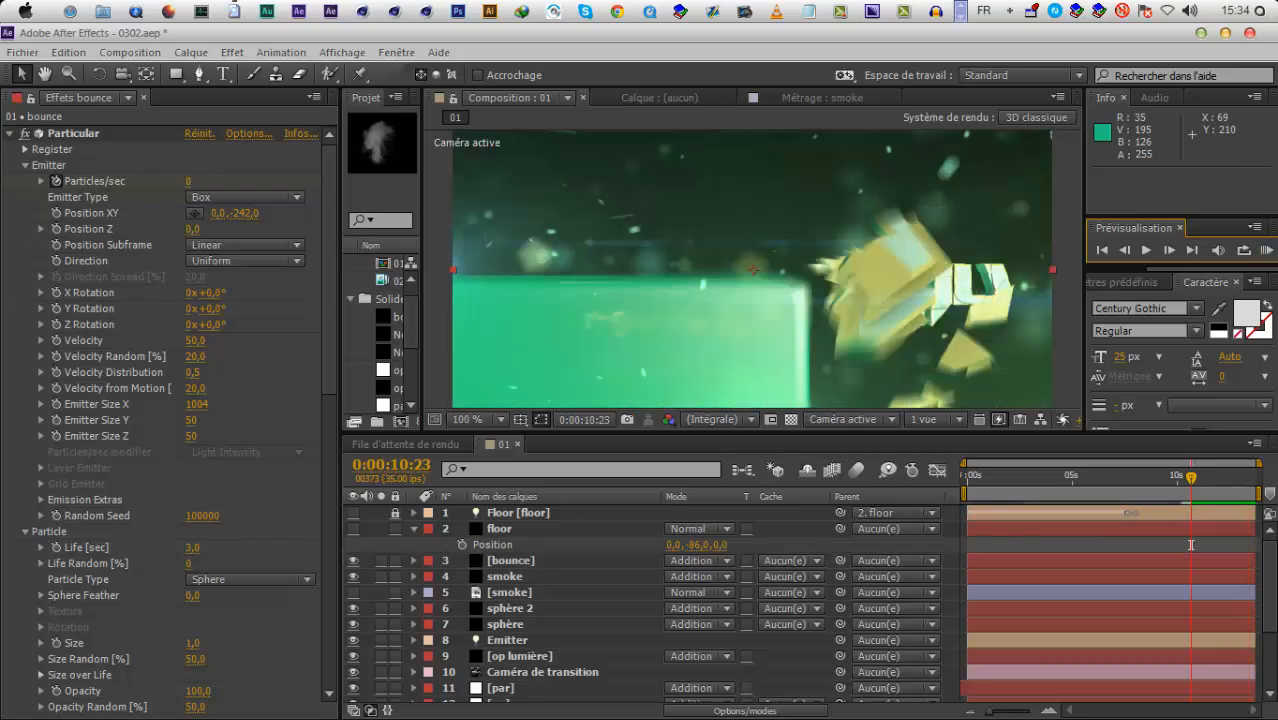
click(1017, 526)
click(1003, 548)
click(972, 560)
drag(966, 560, 1213, 570)
key(u)
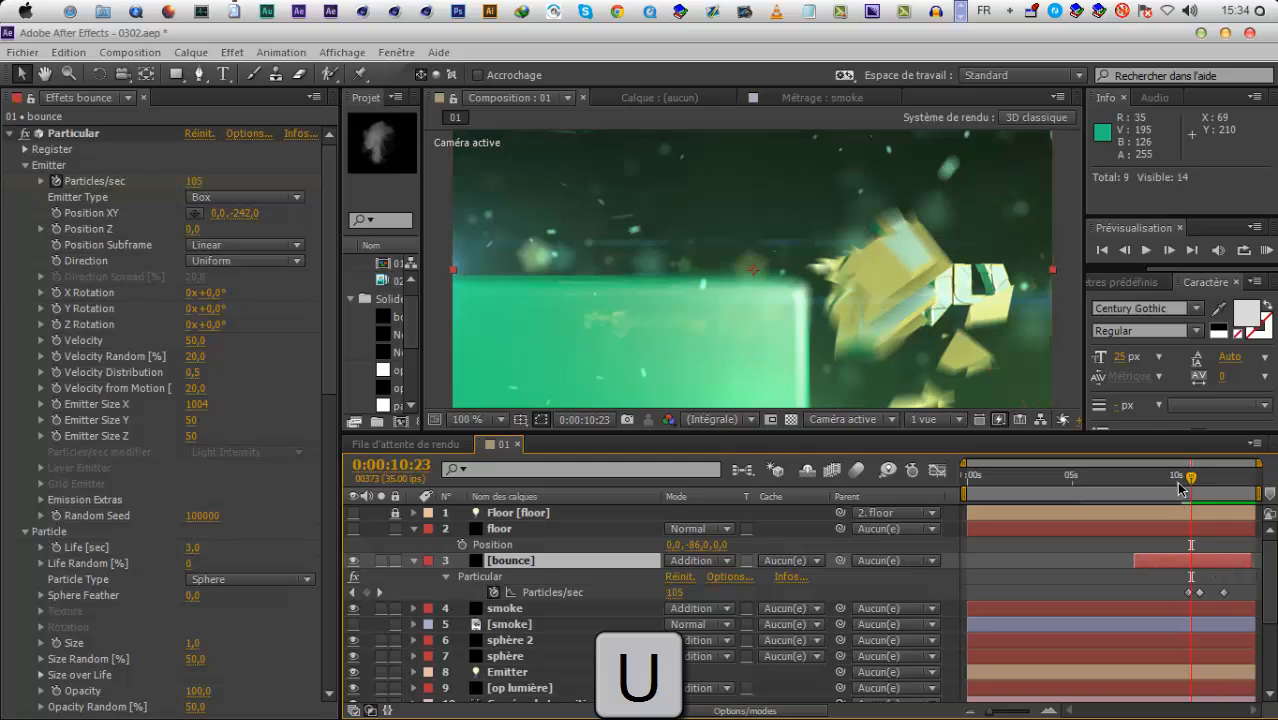
click(1186, 490)
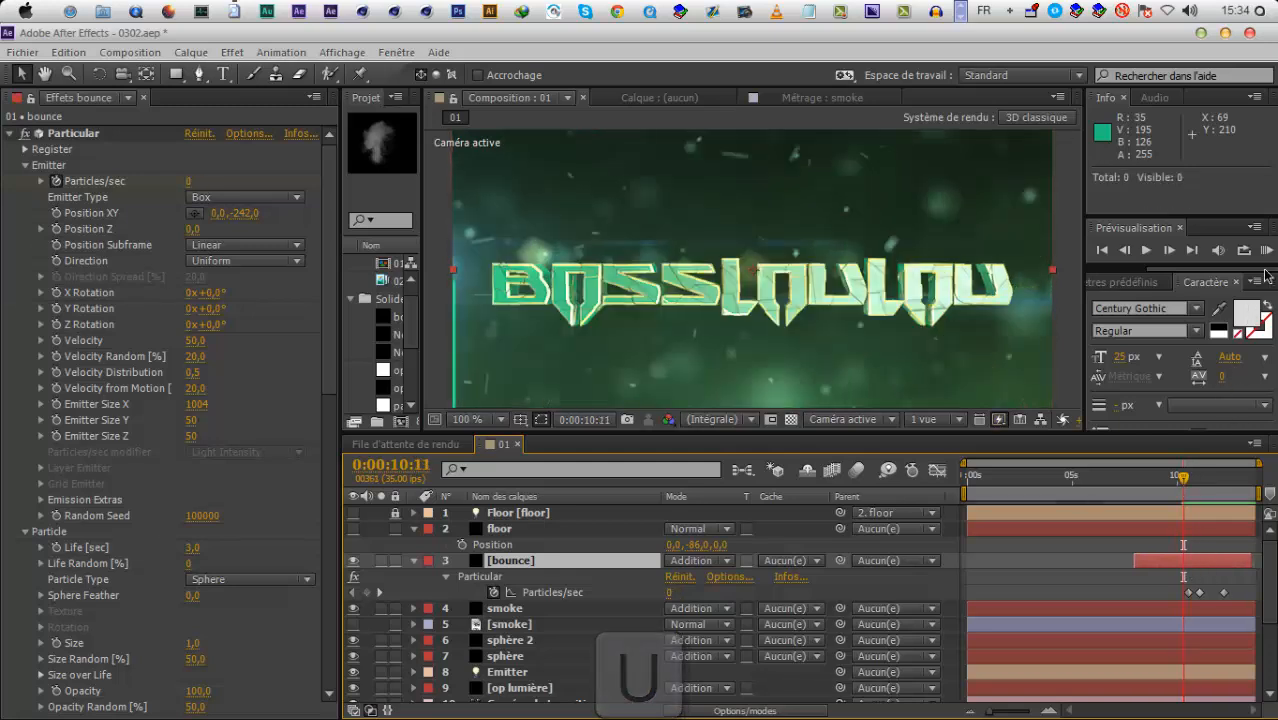
click(1266, 251)
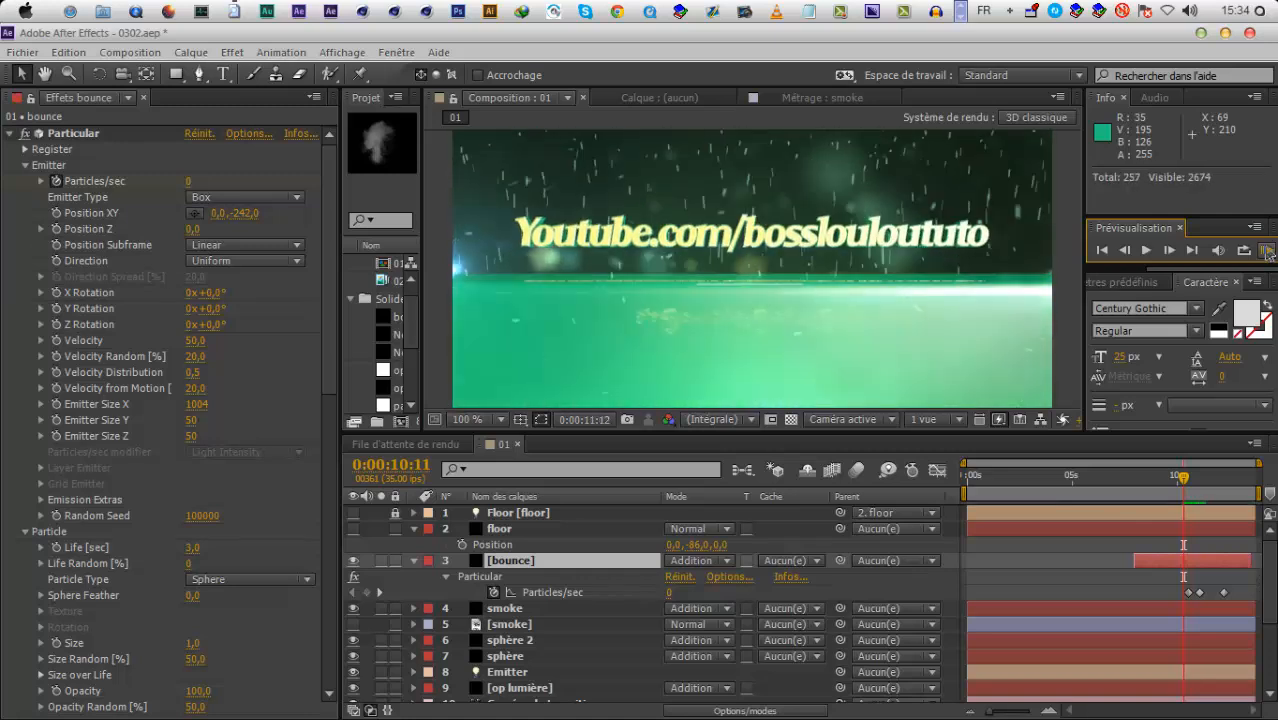
Shift the bounce layer slightly earlier in the timeline and preview the animation from 0:00:09:08
click(1206, 562)
drag(1200, 571, 1184, 571)
click(1160, 484)
click(1266, 250)
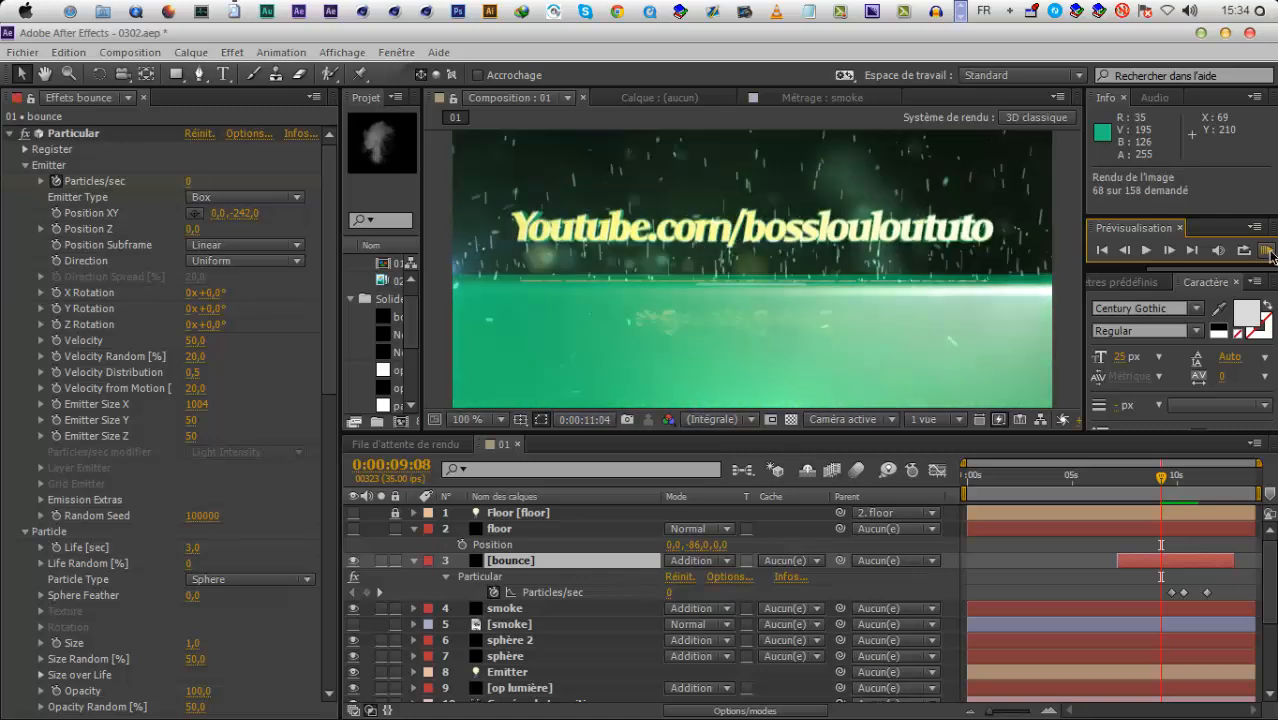
Trim and move the bounce layer so it runs from 0:00:09:19 to 0:00:13:03, and preview the animation
click(1120, 568)
drag(1145, 567, 1182, 566)
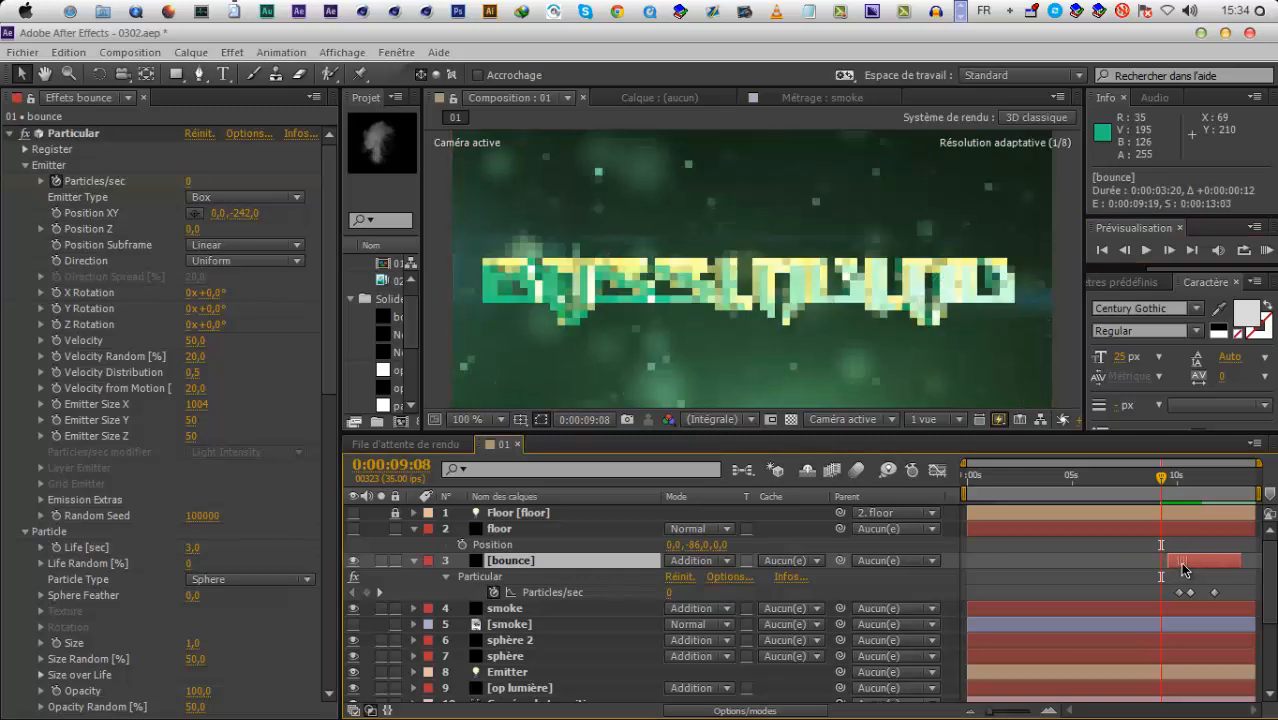
click(1266, 250)
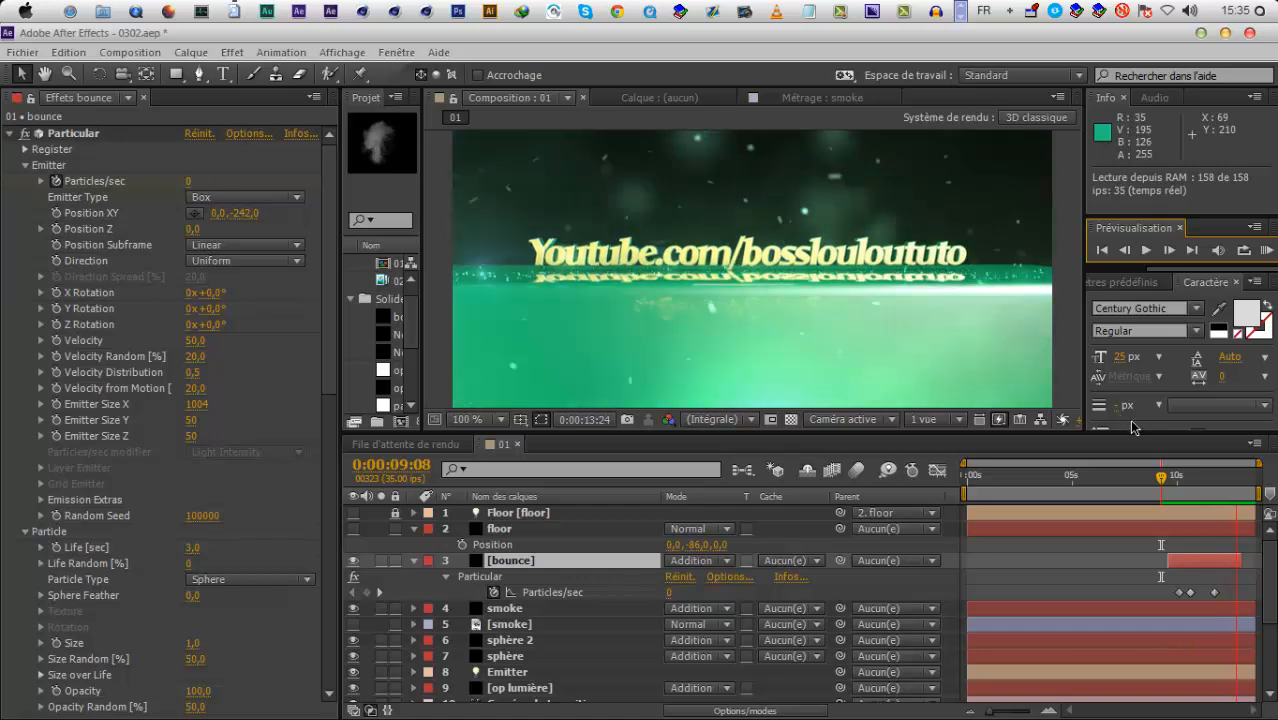
Go to 0:00:02:22 and collapse the properties of the floor and bounce layers
click(1041, 493)
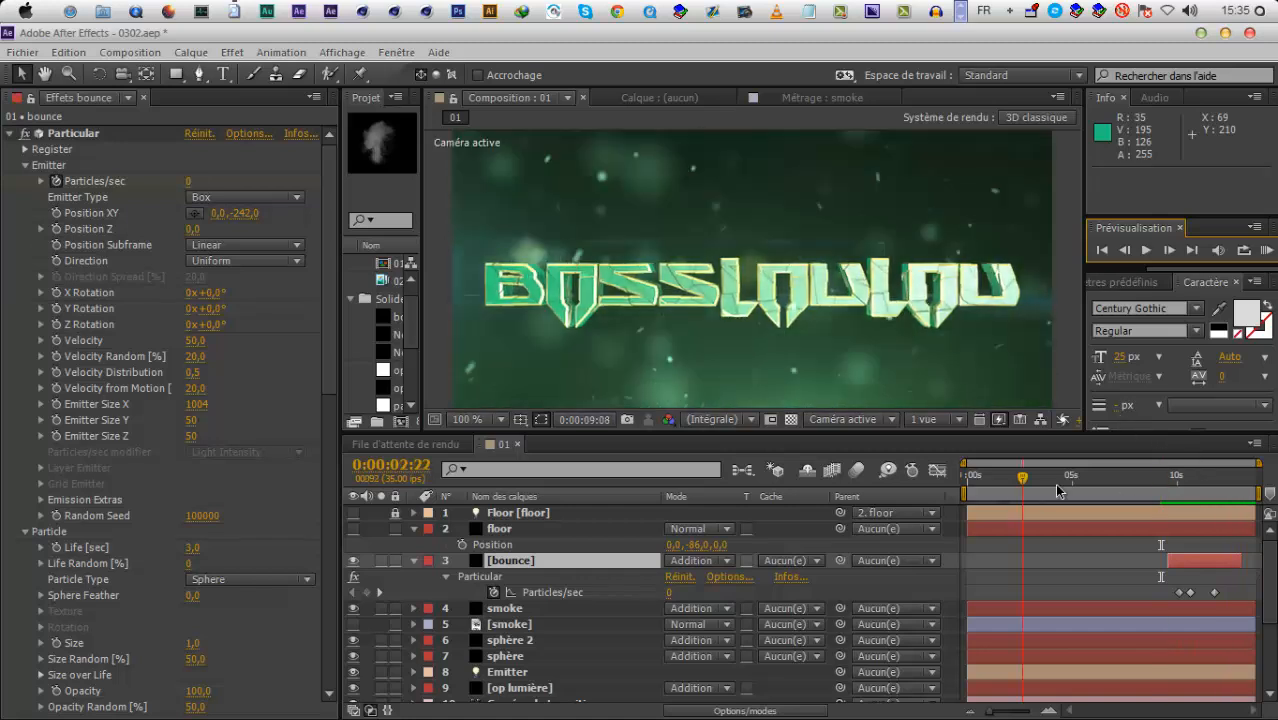
click(1022, 477)
click(413, 528)
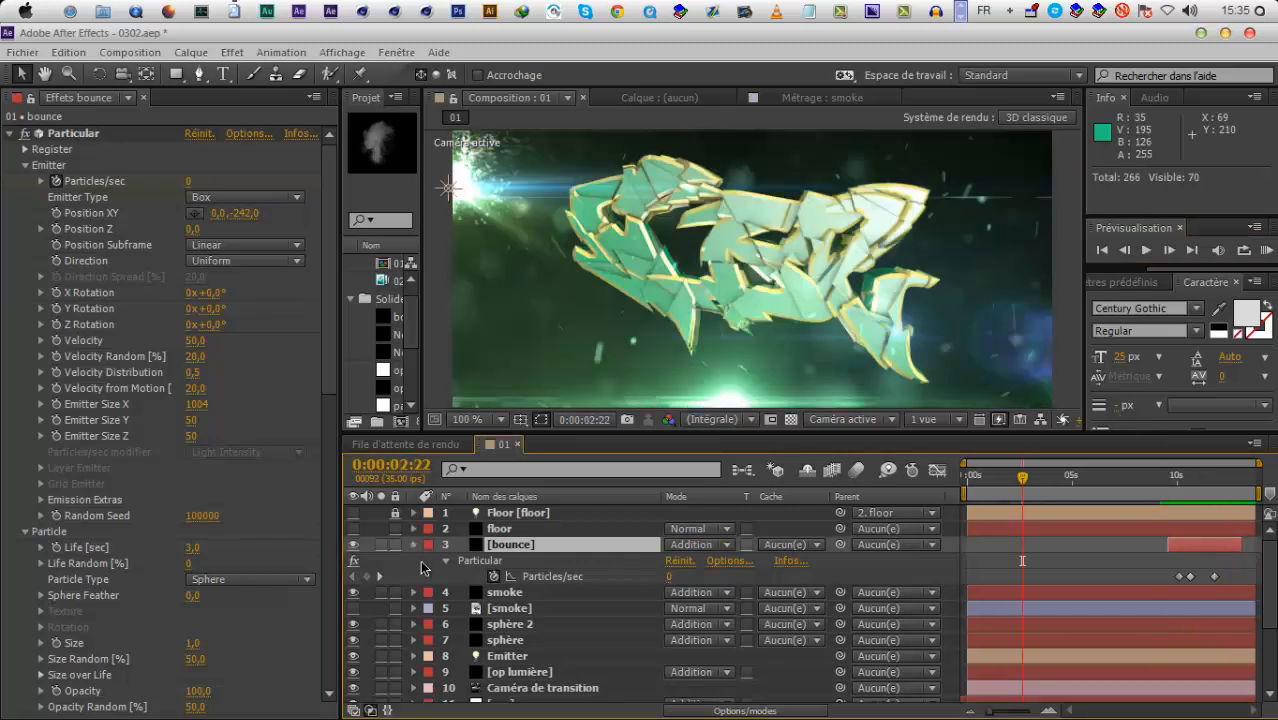
click(413, 545)
scroll(523, 578, down, 3)
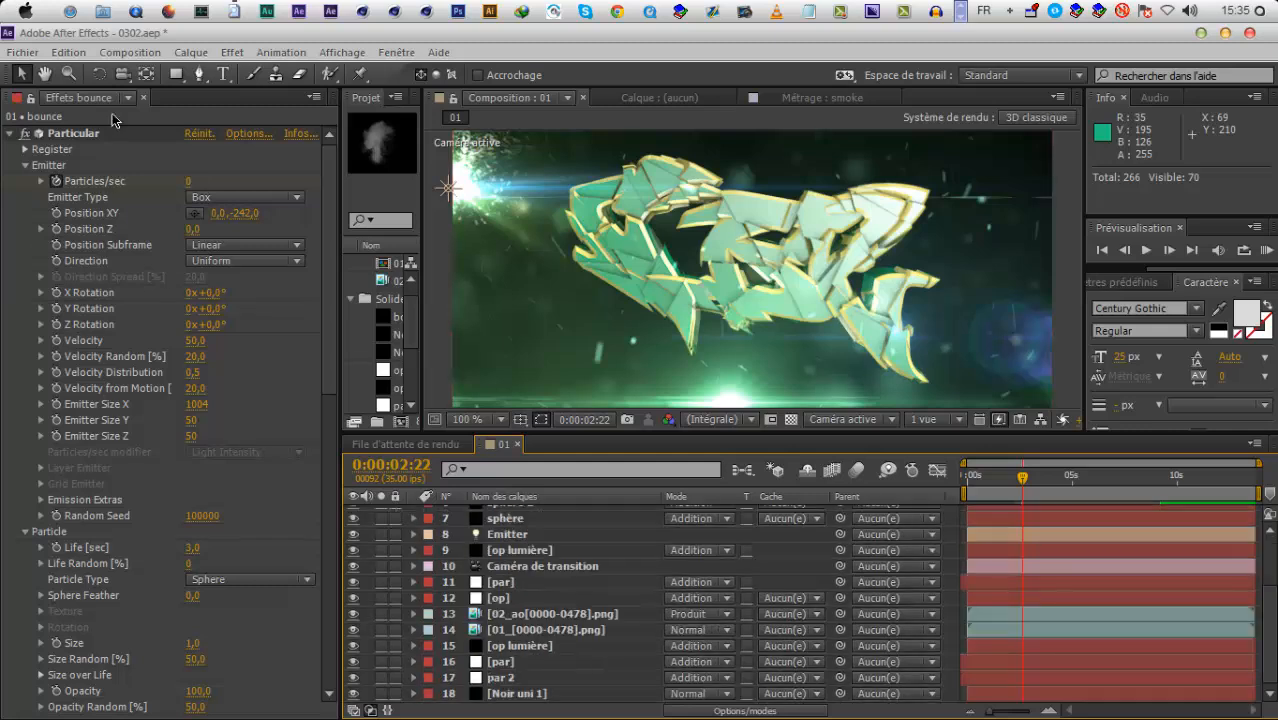
Add composition 01 to the render queue and set its output format to QuickTime
click(124, 53)
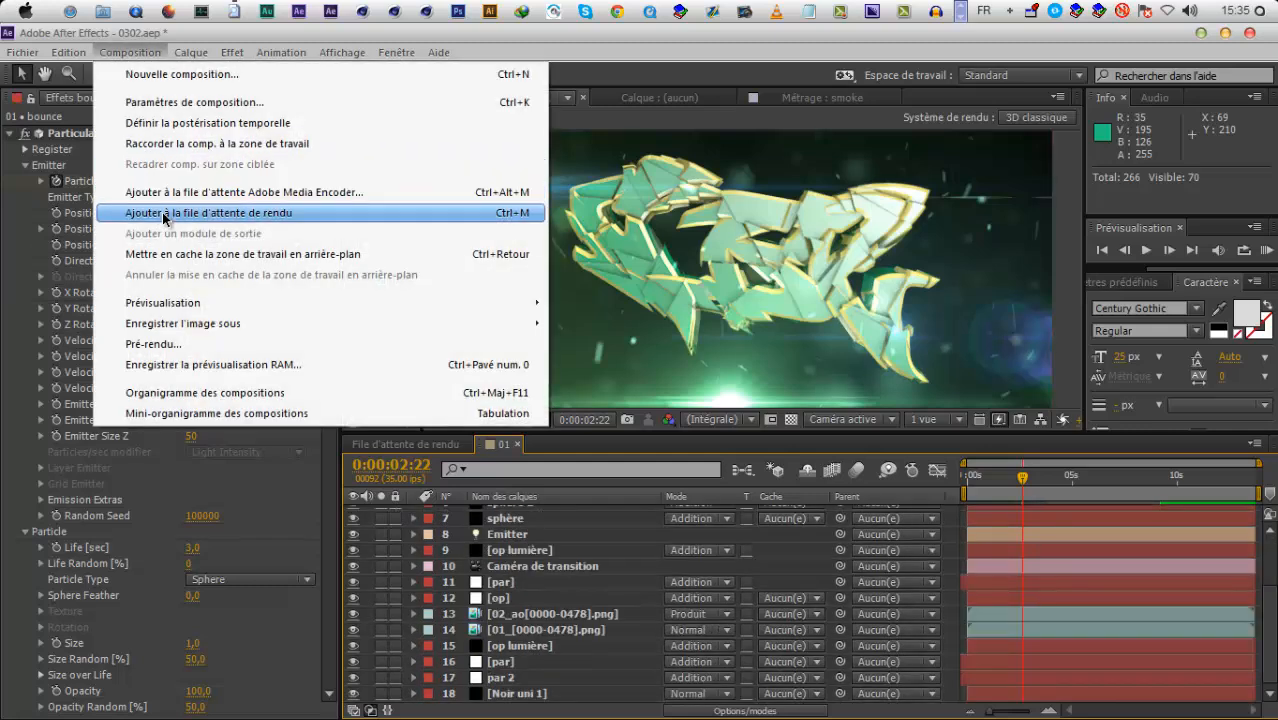
click(165, 213)
click(546, 567)
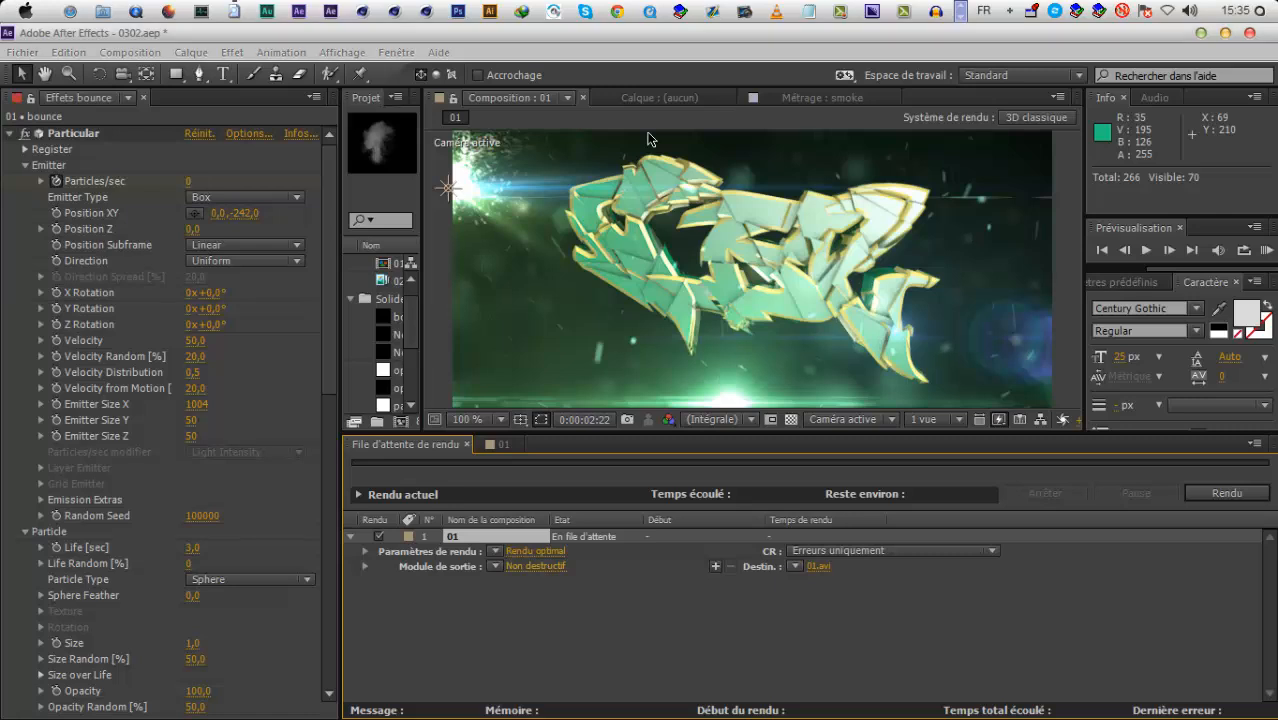
click(626, 227)
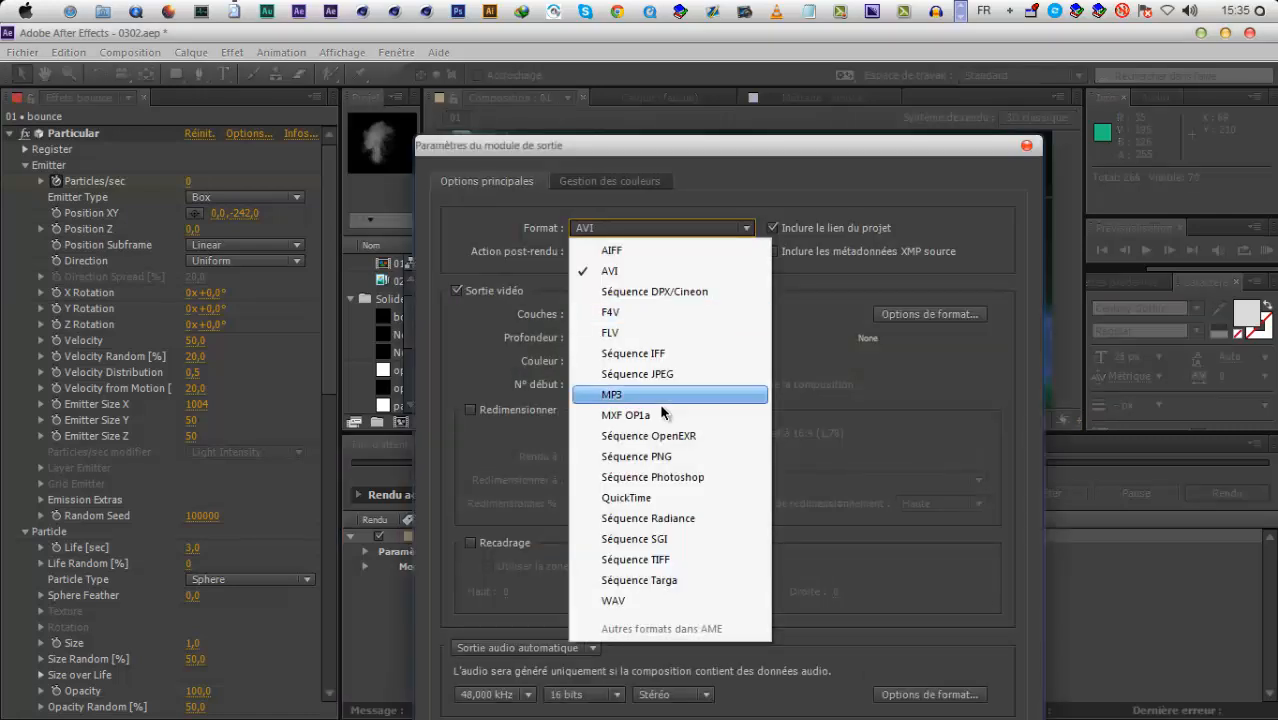
click(691, 498)
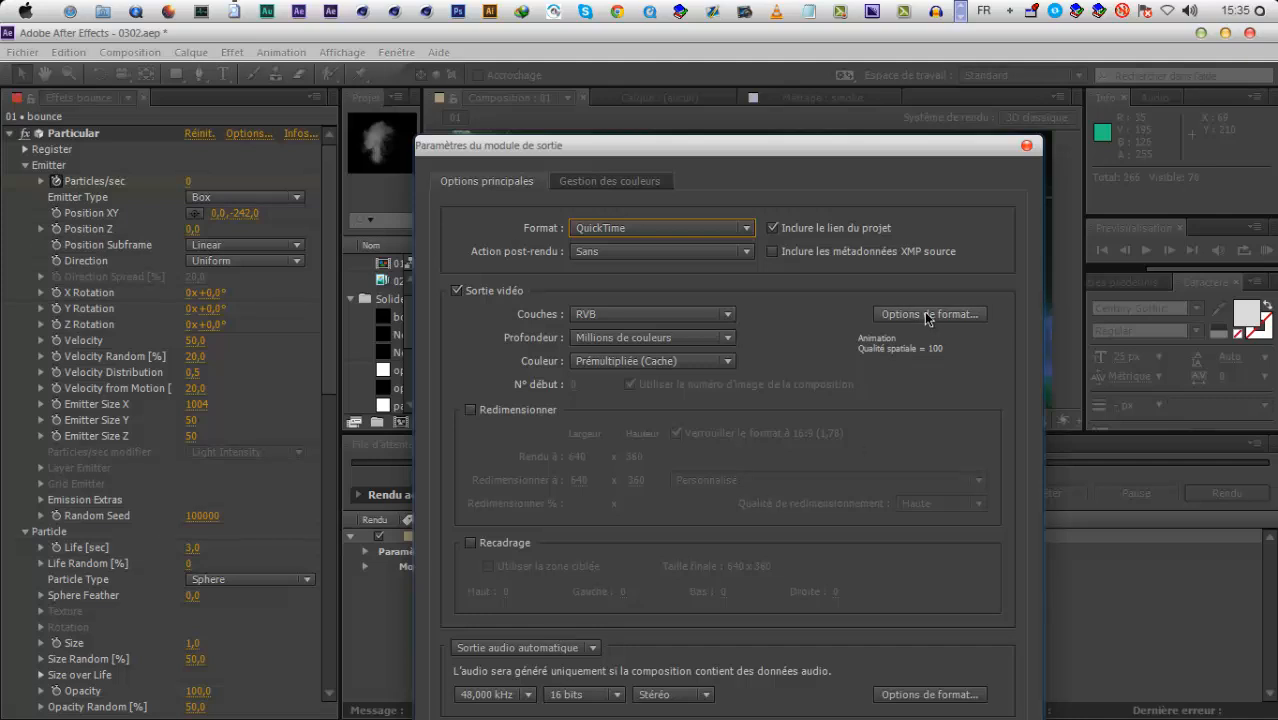
Choose the Animation video codec at quality 100 and apply the output module settings
click(926, 316)
click(643, 175)
click(585, 355)
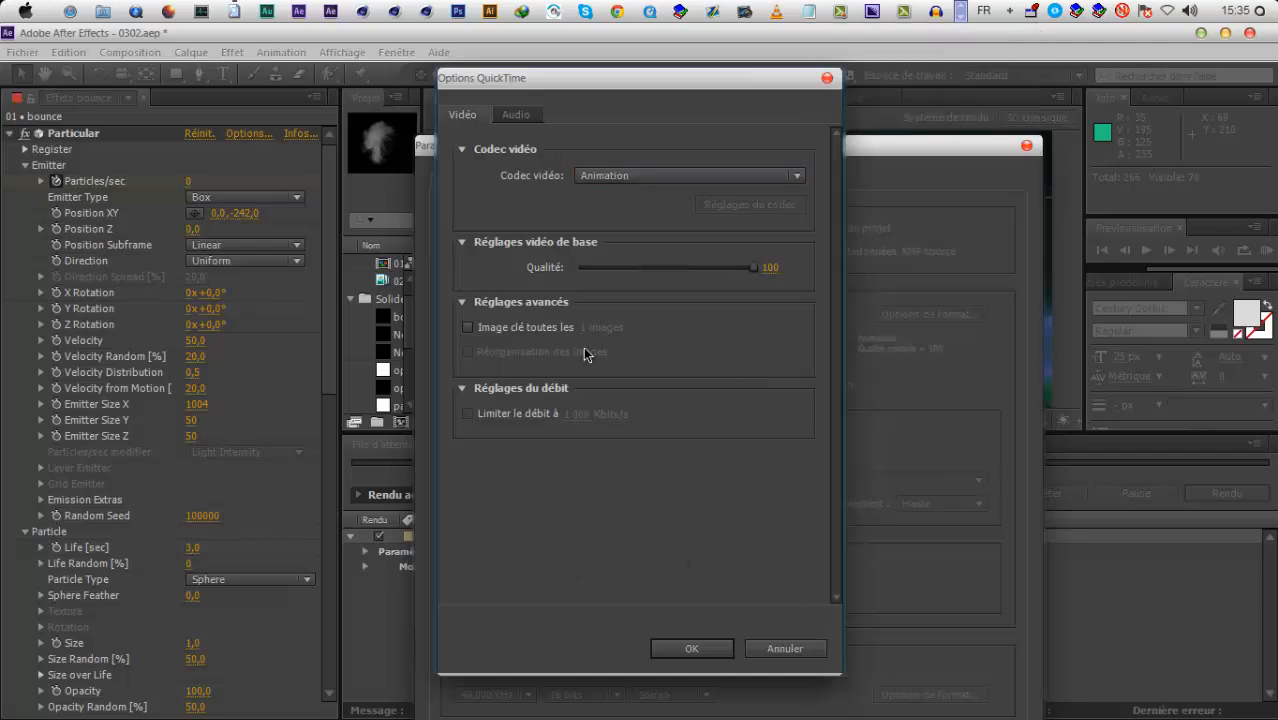
click(692, 650)
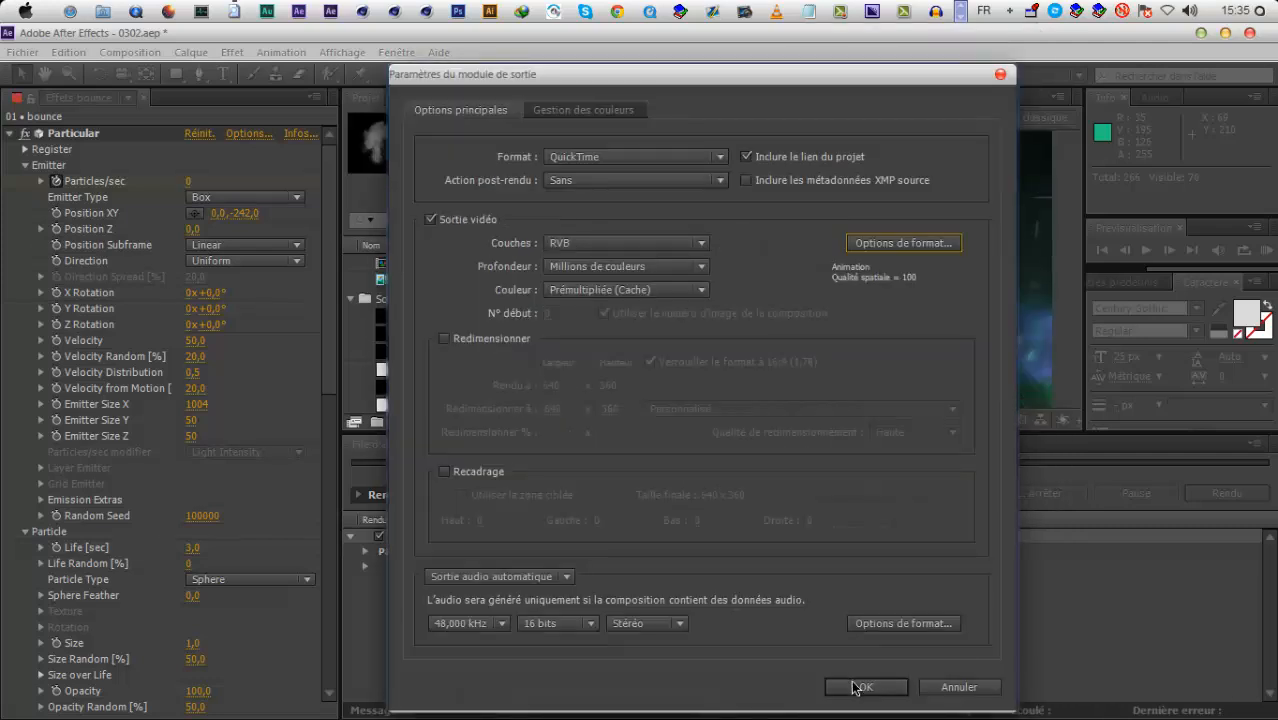
click(876, 688)
Set the render destination to 01.mov in the Tuto folder and start the render
click(818, 566)
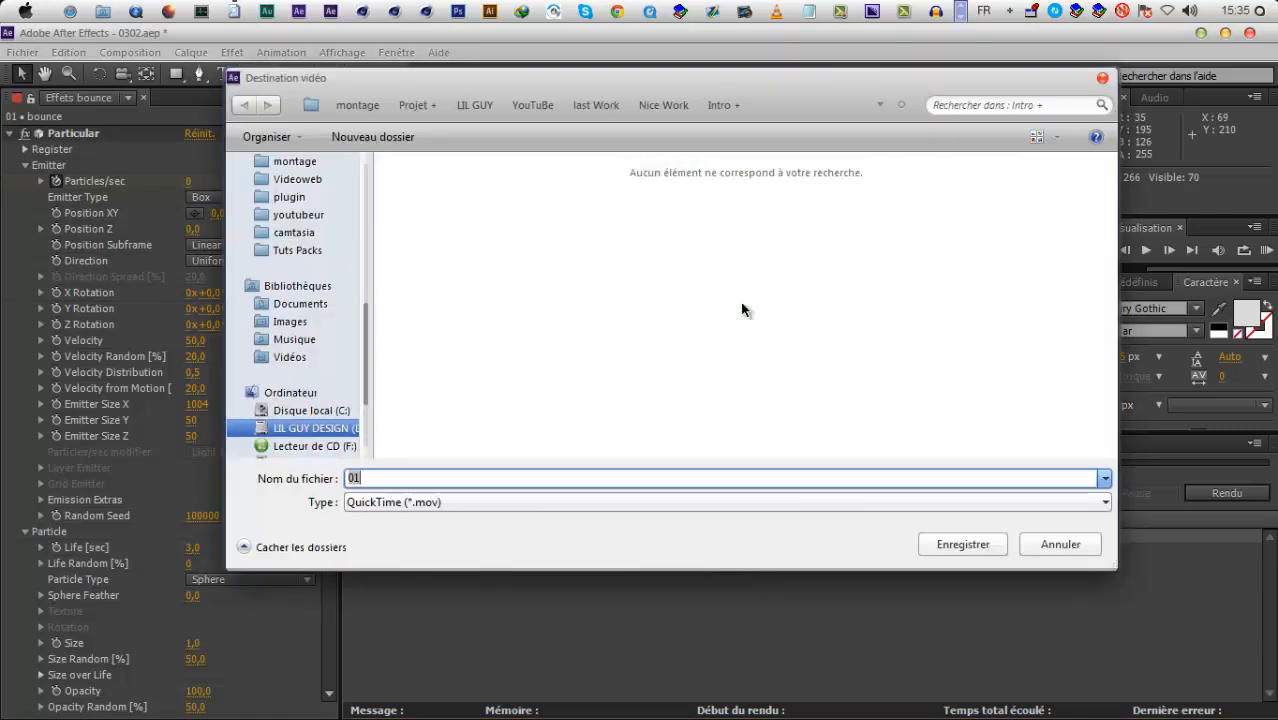
double_click(472, 262)
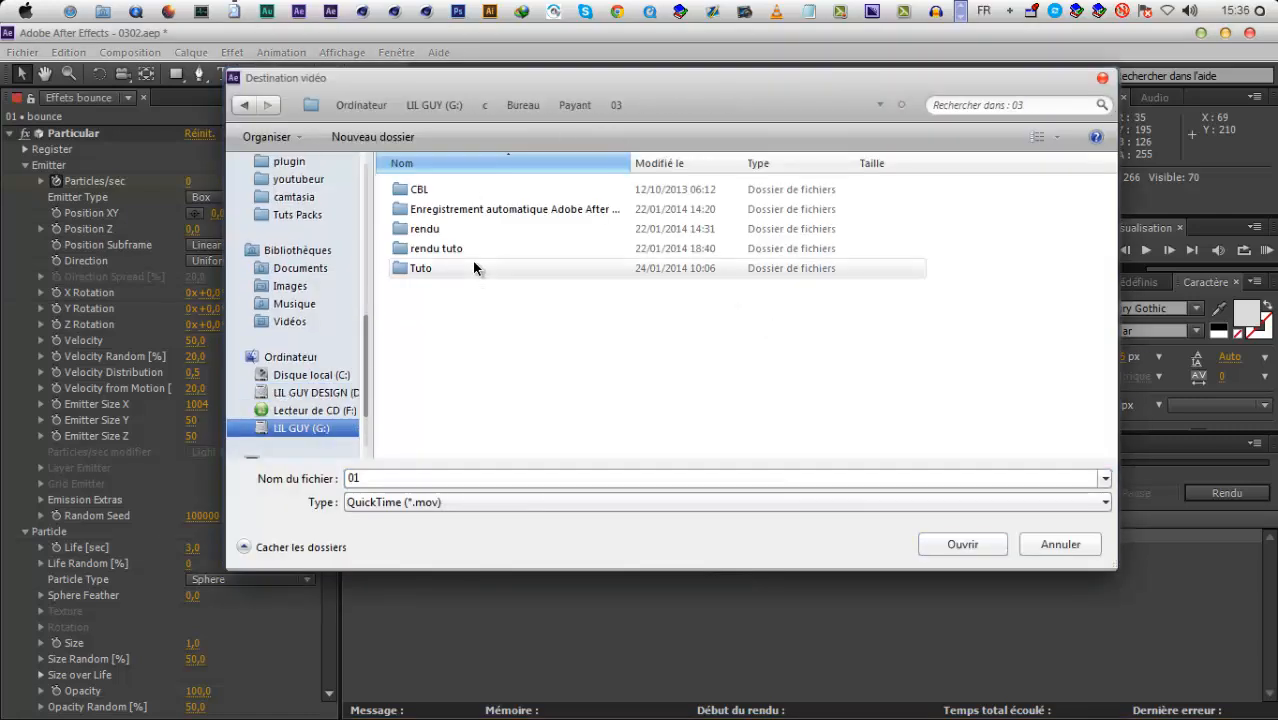
click(962, 546)
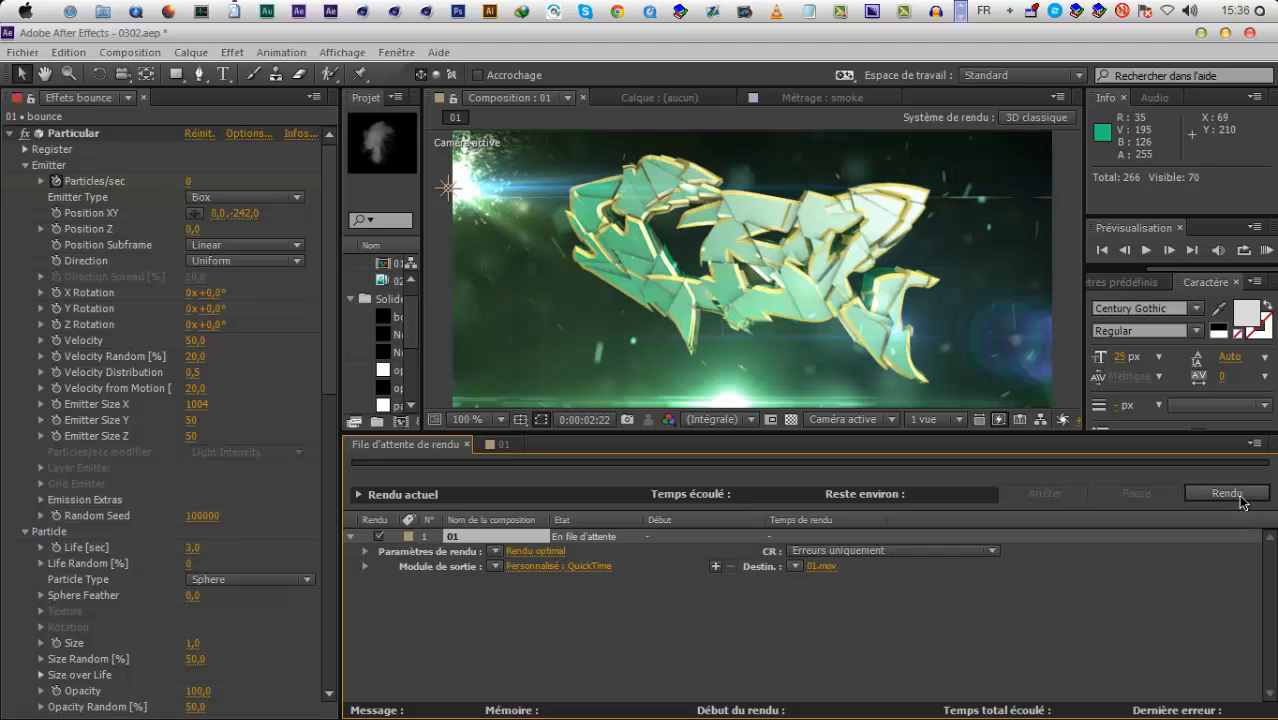
click(1238, 494)
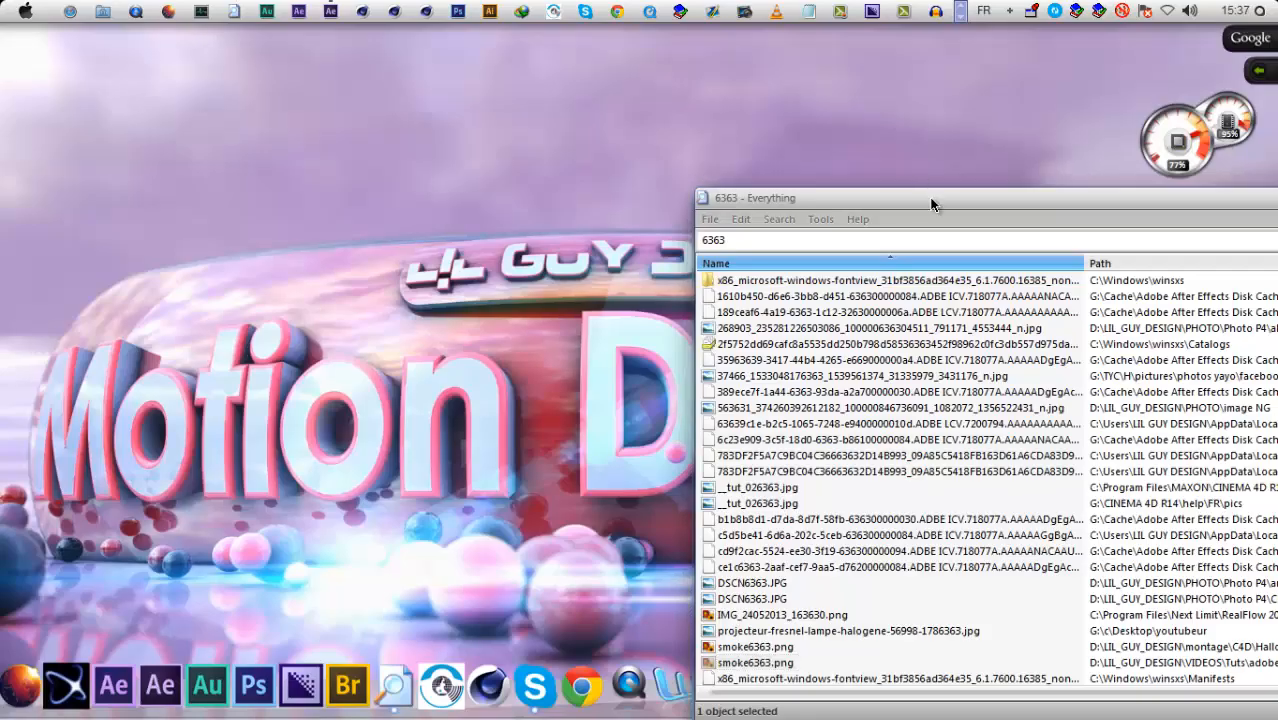
Switch to the Windows display settings, set the screen resolution to 1920 x 1080, and close the Everything search window
right_click(888, 156)
click(975, 340)
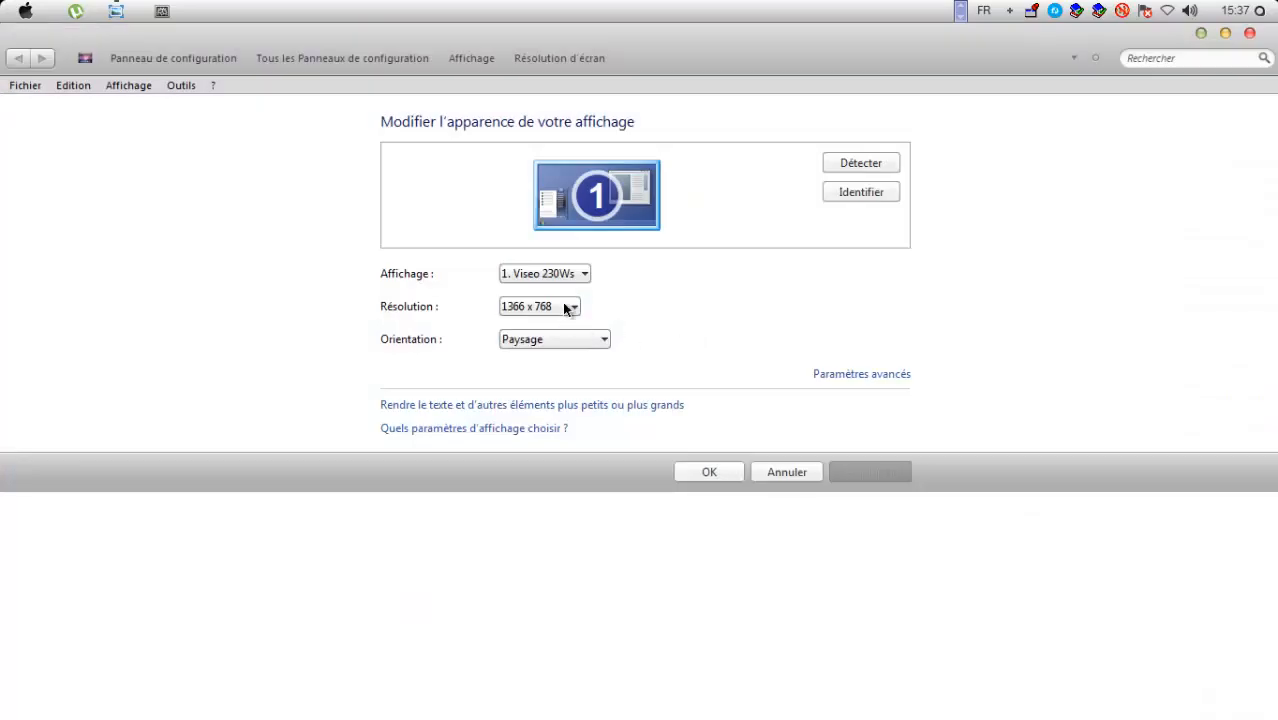
click(564, 307)
click(519, 360)
click(720, 471)
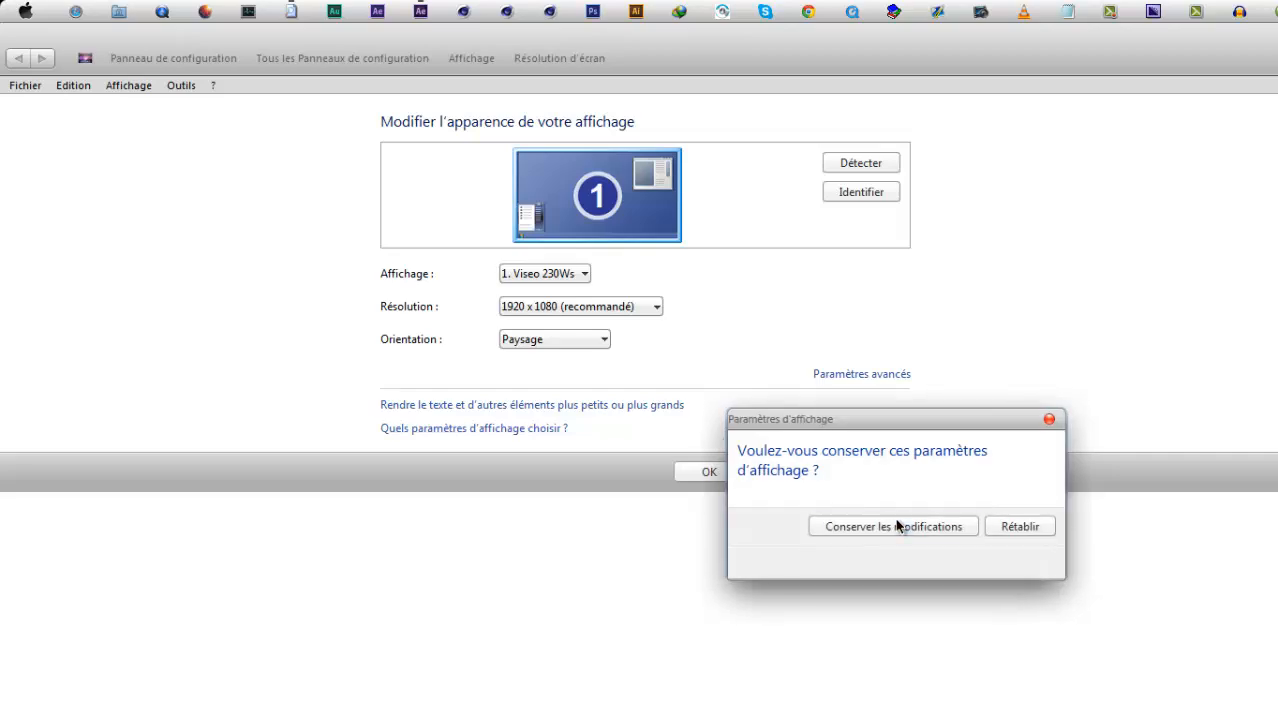
click(895, 522)
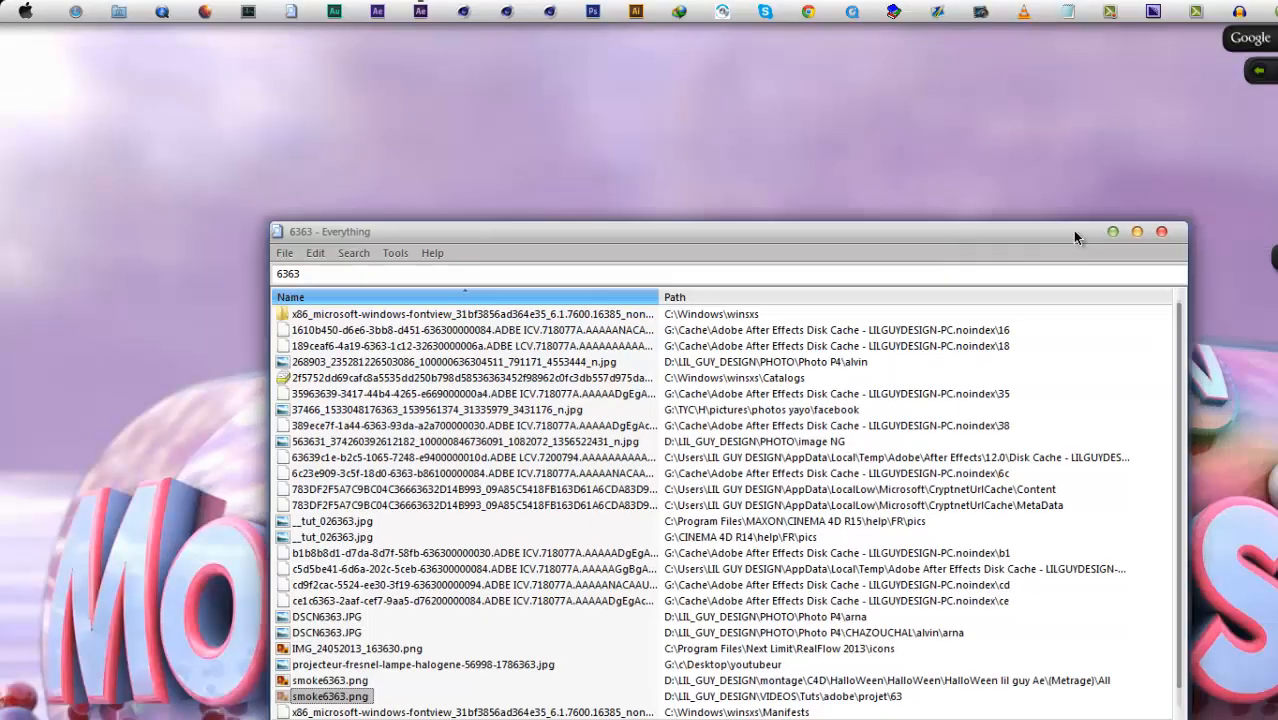
click(1160, 230)
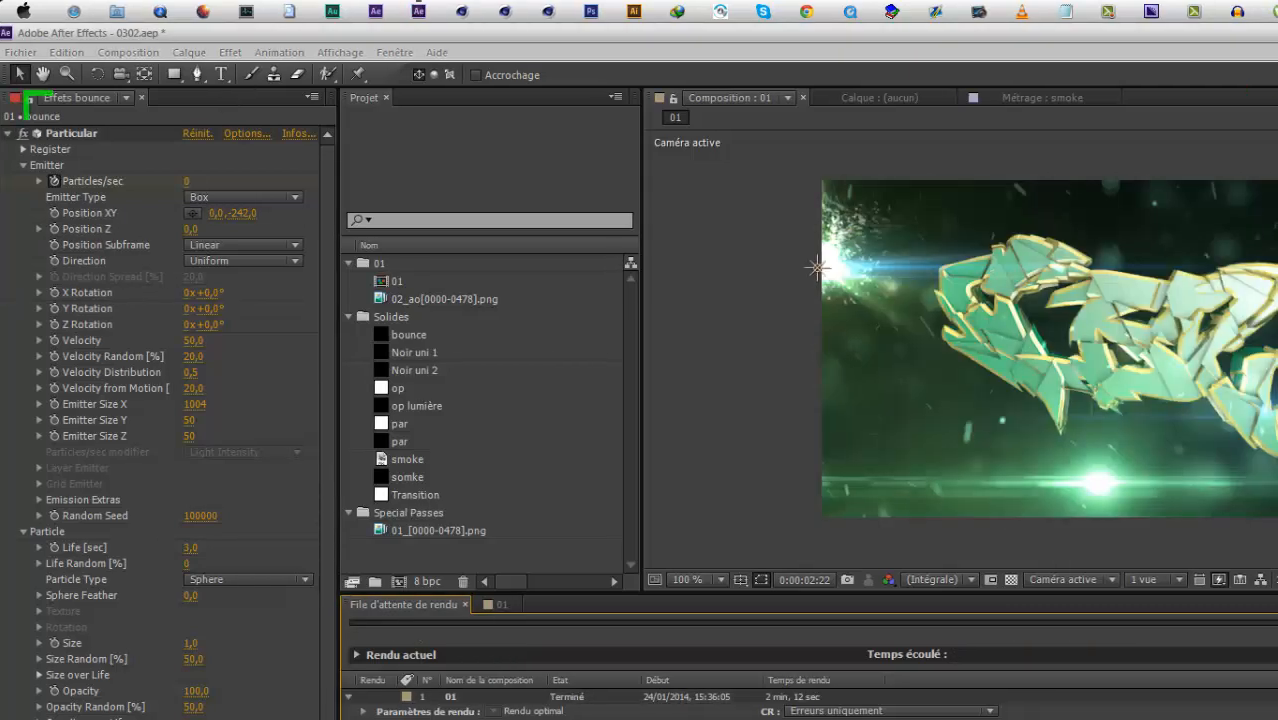
Collapse the 01 and Solides project folders in After Effects and import the rendered 01.mov
drag(697, 42, 1160, 110)
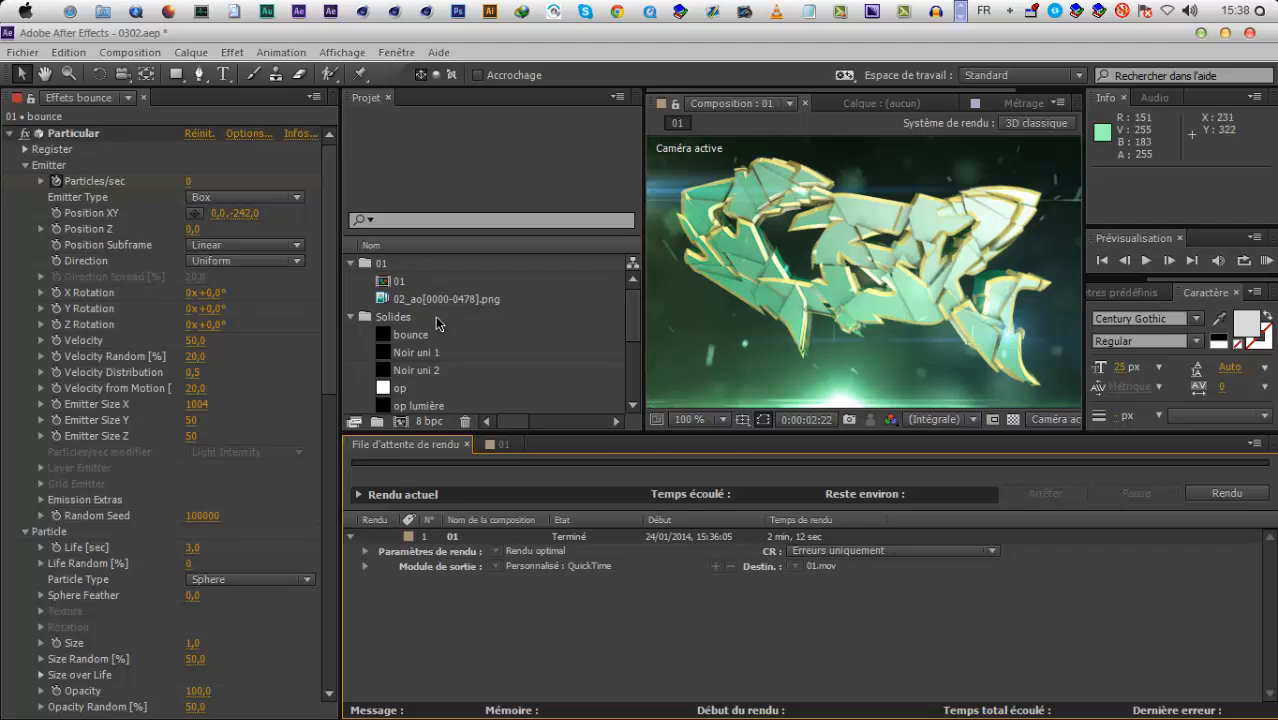
click(351, 263)
click(350, 282)
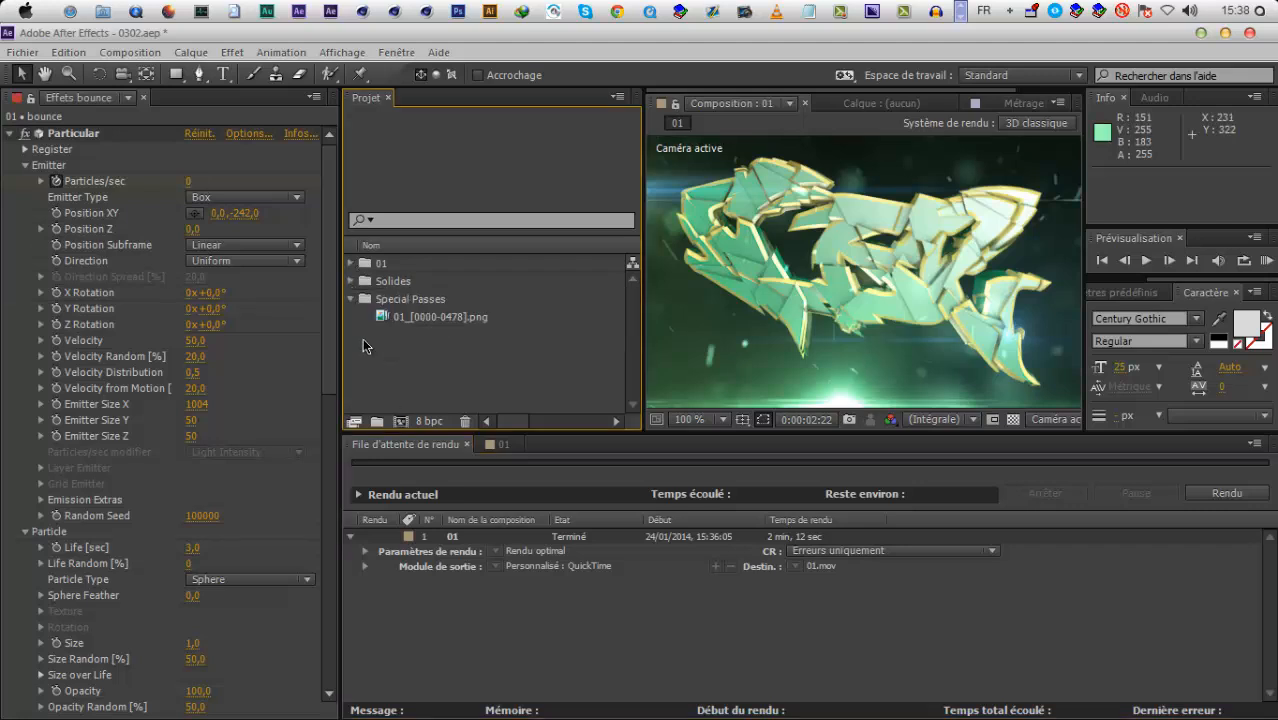
double_click(362, 338)
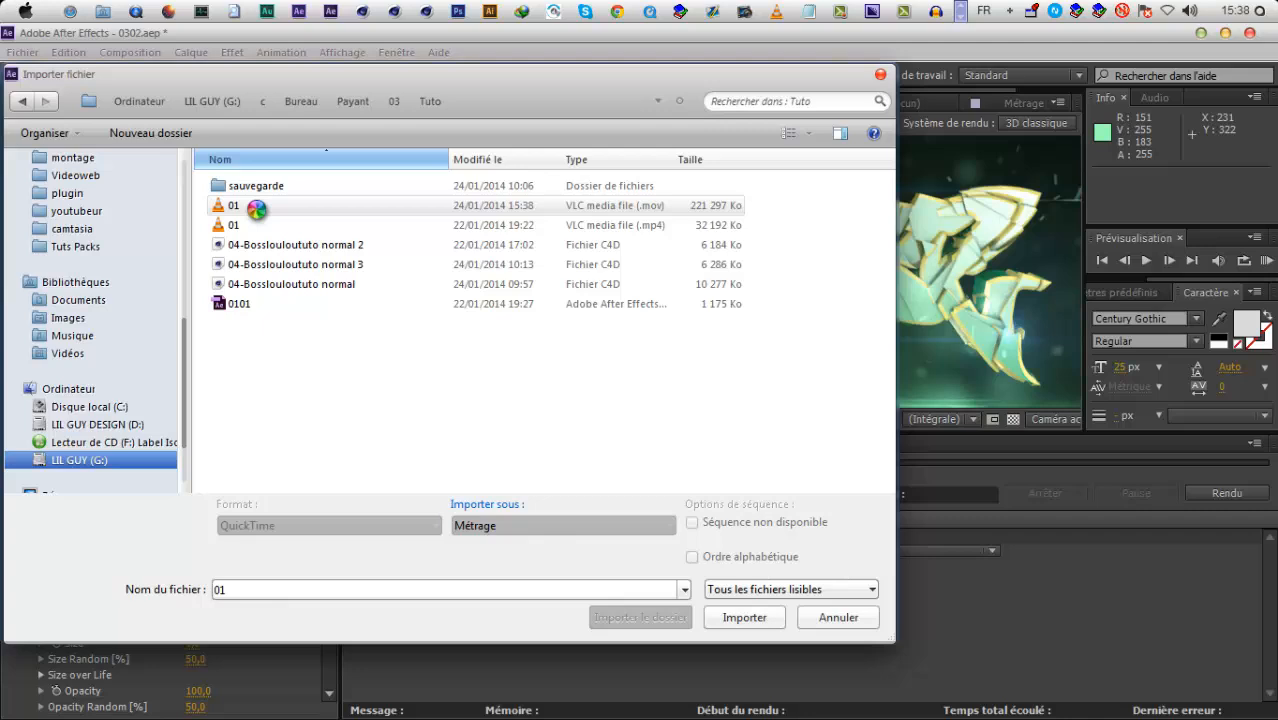
key(Return)
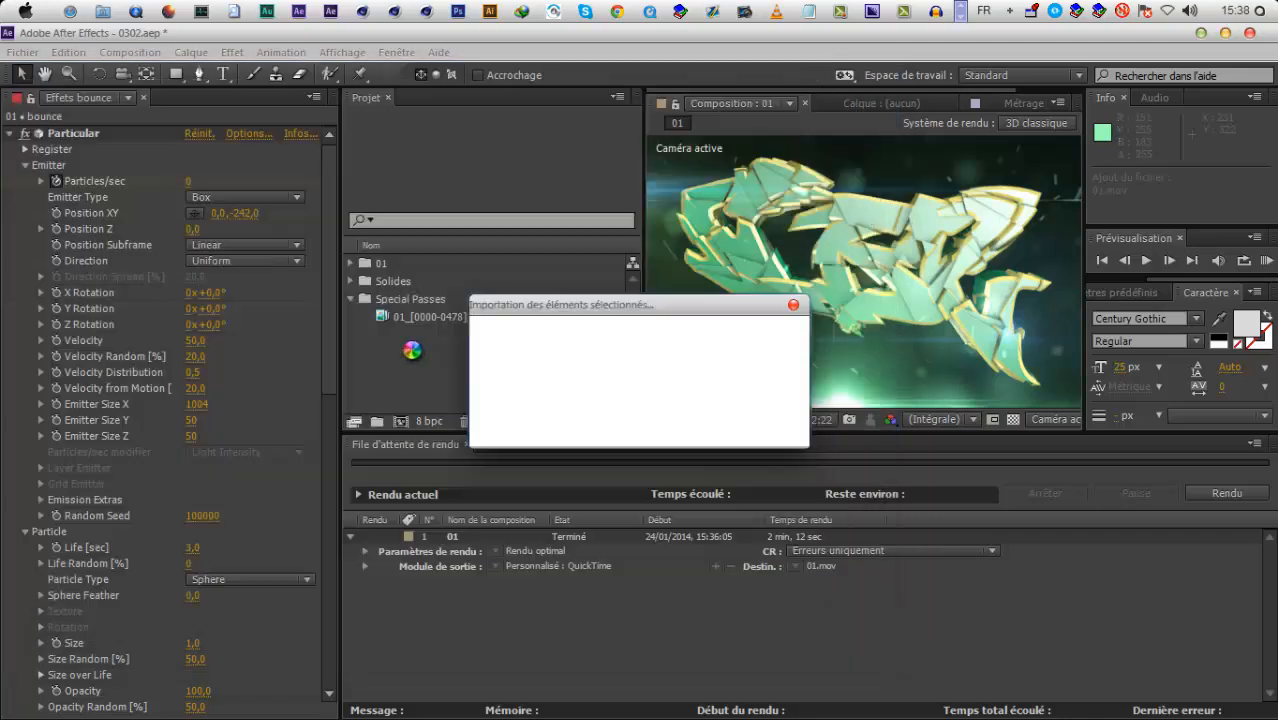
Create a new composition from 01.mov and view the rendered animation at 0:00:06:13
drag(440, 284, 401, 421)
click(1015, 480)
drag(1035, 486, 1101, 480)
drag(644, 232, 451, 232)
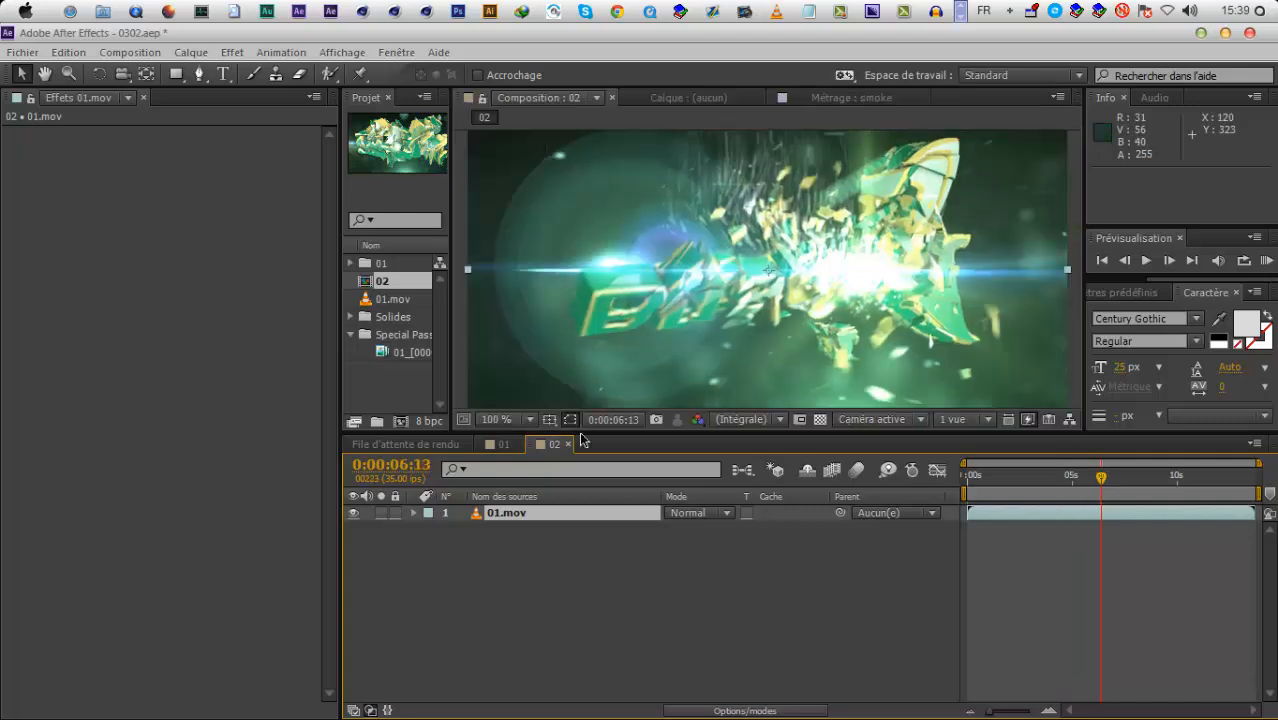
Return to composition 01 and view its animation at 0:00:04:17
click(500, 444)
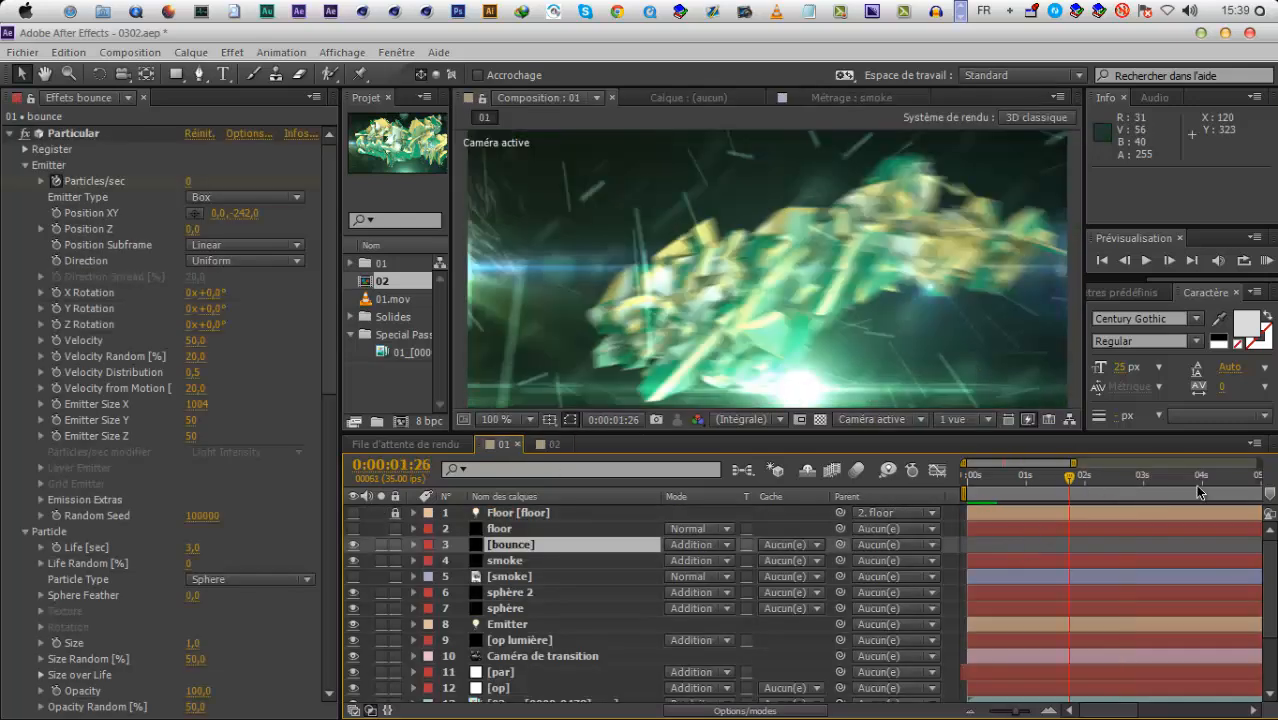
click(1172, 480)
click(1230, 480)
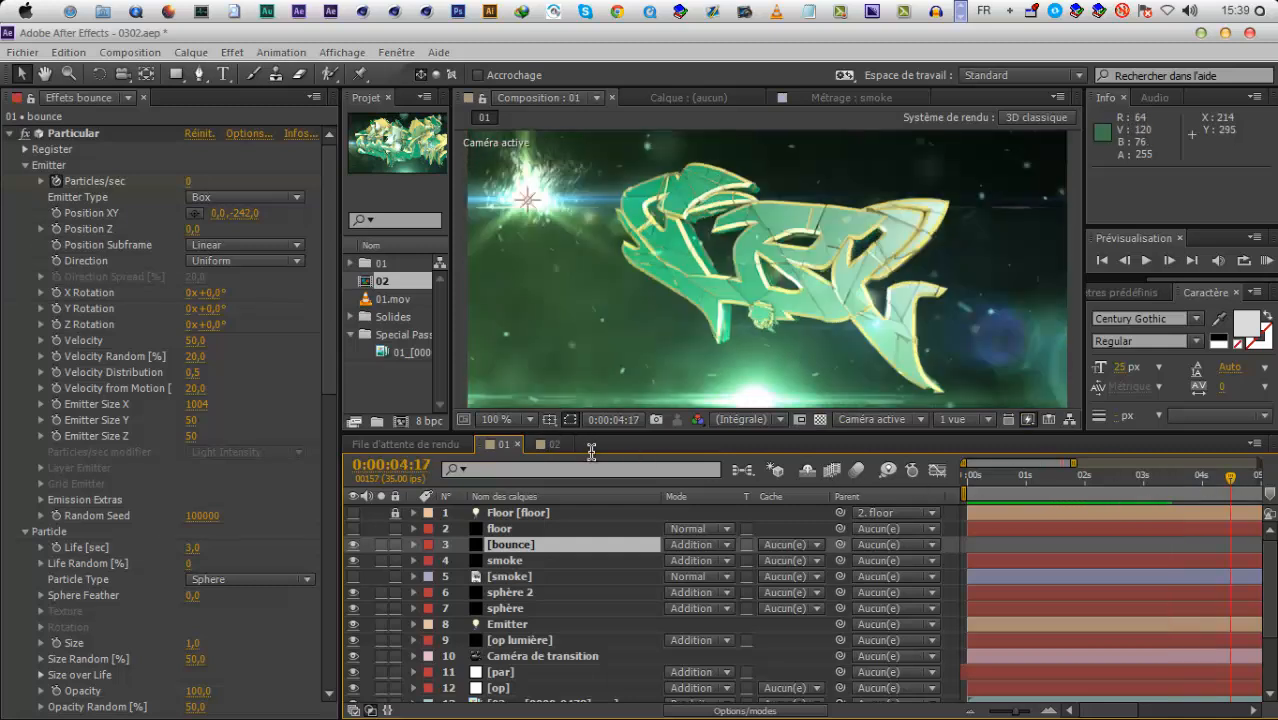
Switch to composition 02 and review the rendered 01.mov at several points between 0:00:01:09 and 0:00:12:07, finishing at 0:00:02:10
click(553, 444)
drag(1070, 480, 1155, 482)
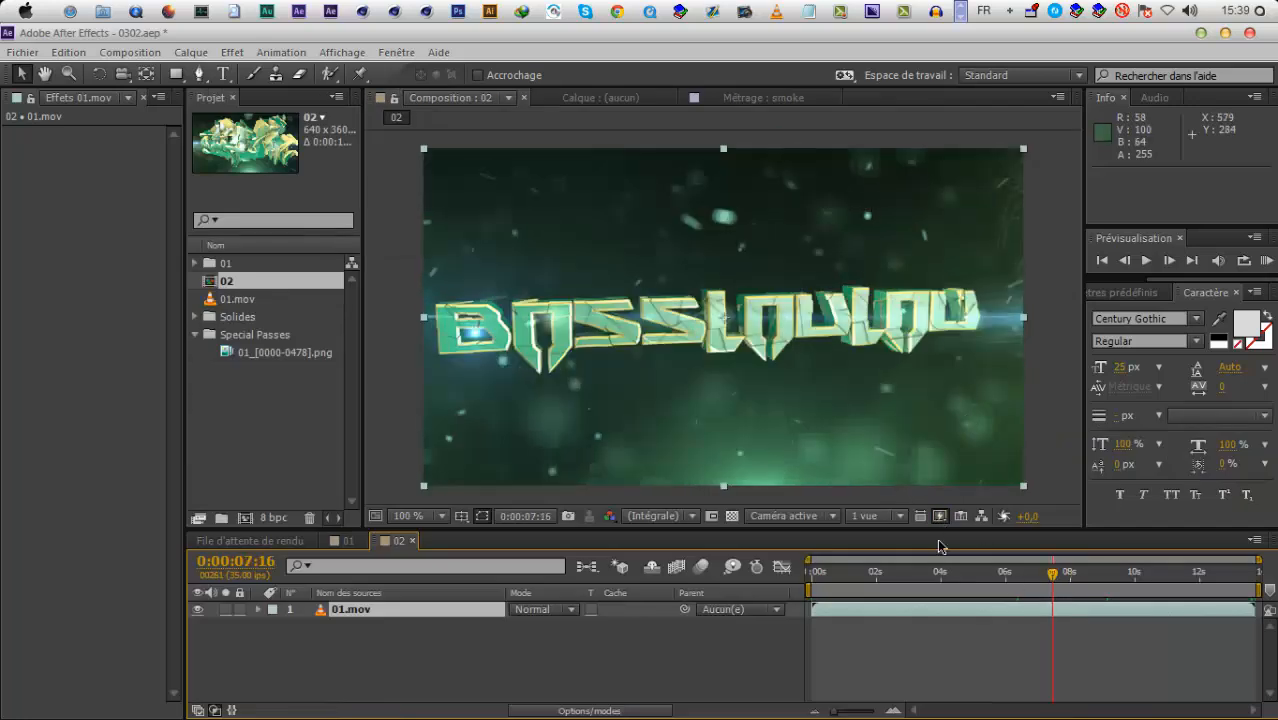
drag(1052, 590, 849, 611)
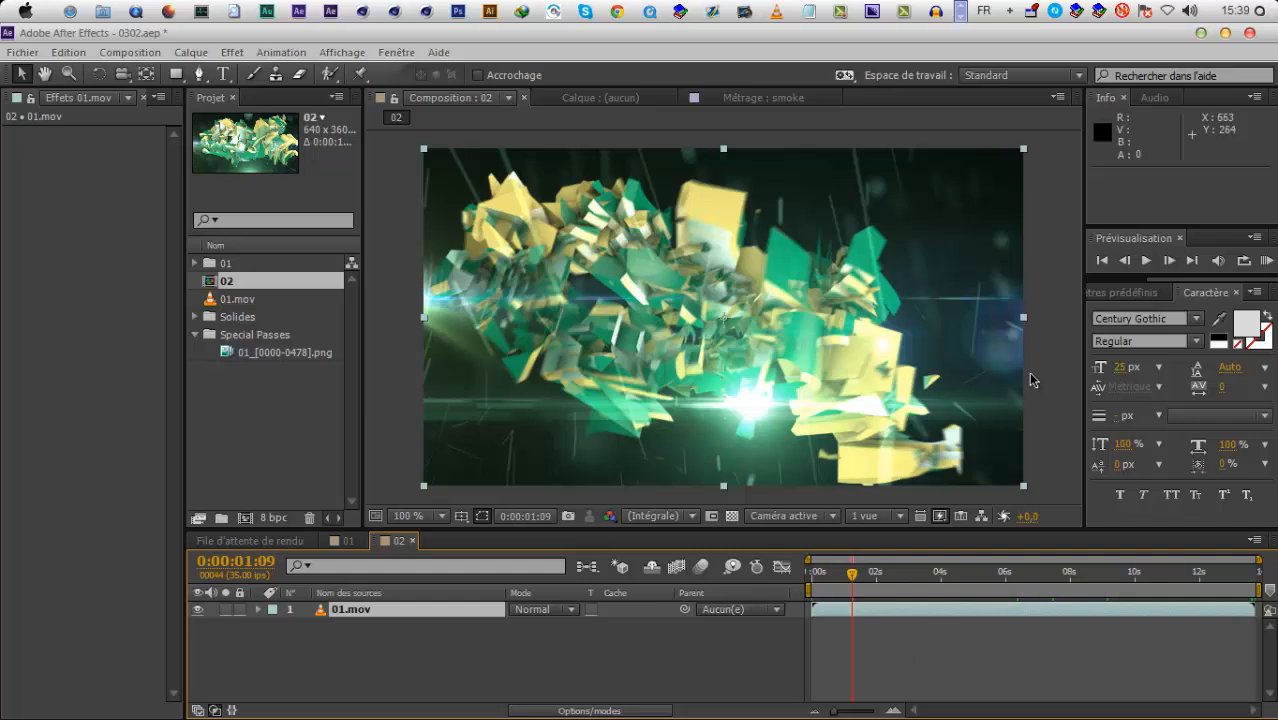
click(1062, 572)
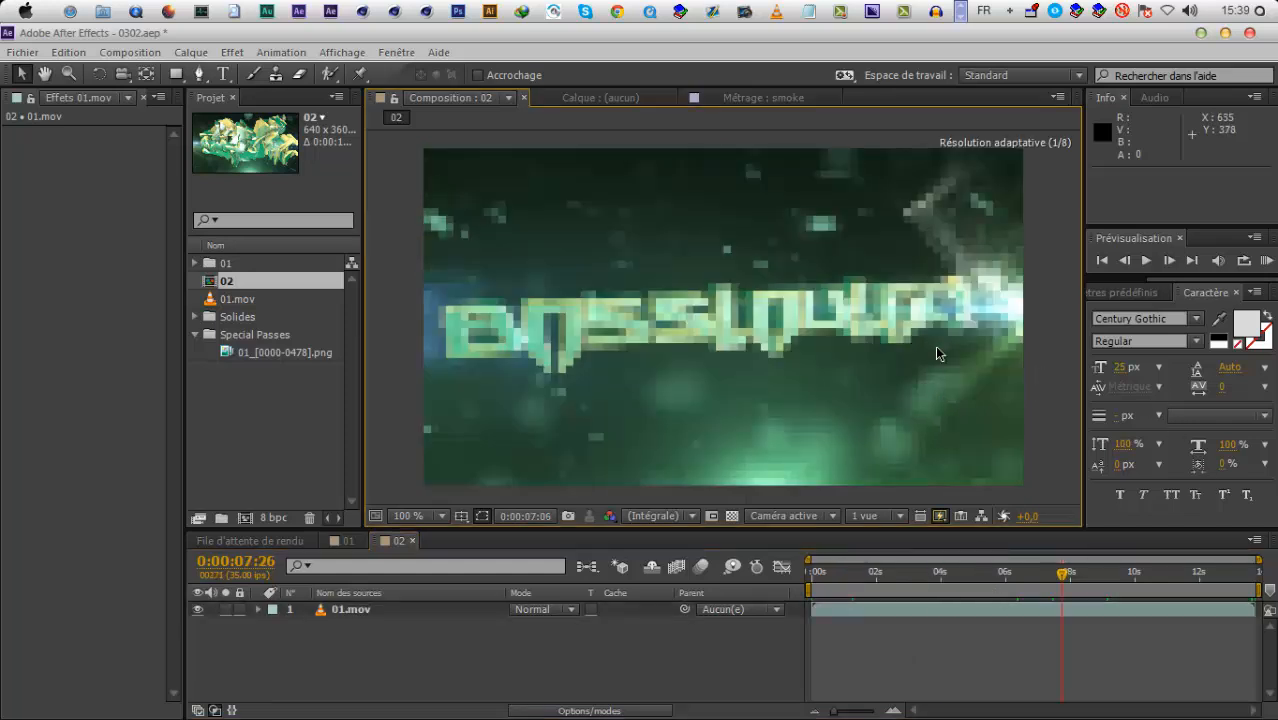
drag(1172, 586, 1207, 575)
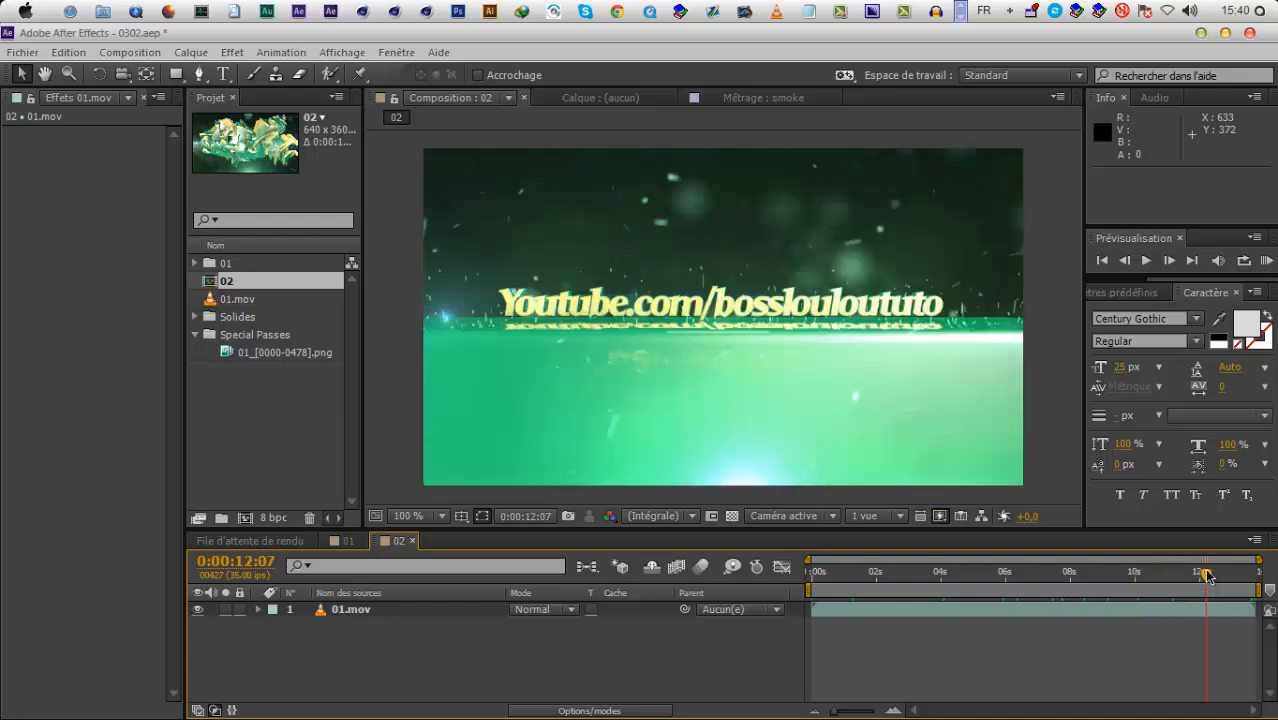
drag(1027, 587, 907, 565)
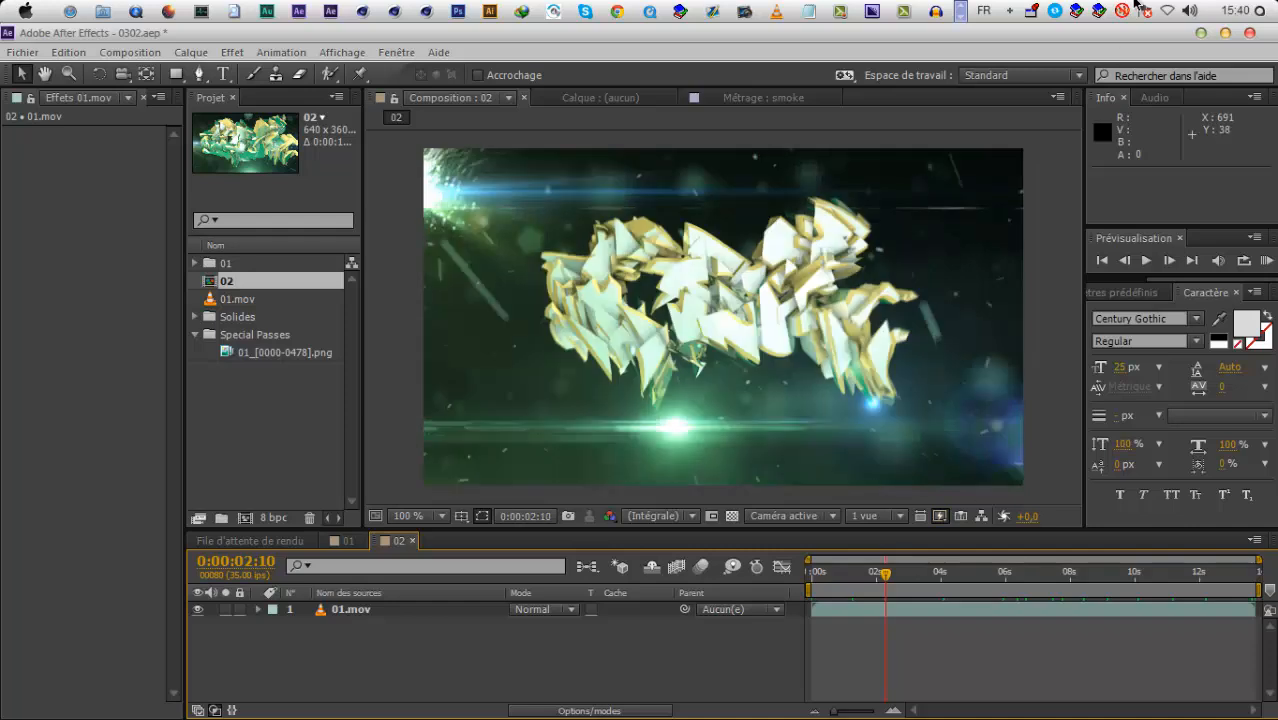
click(843, 16)
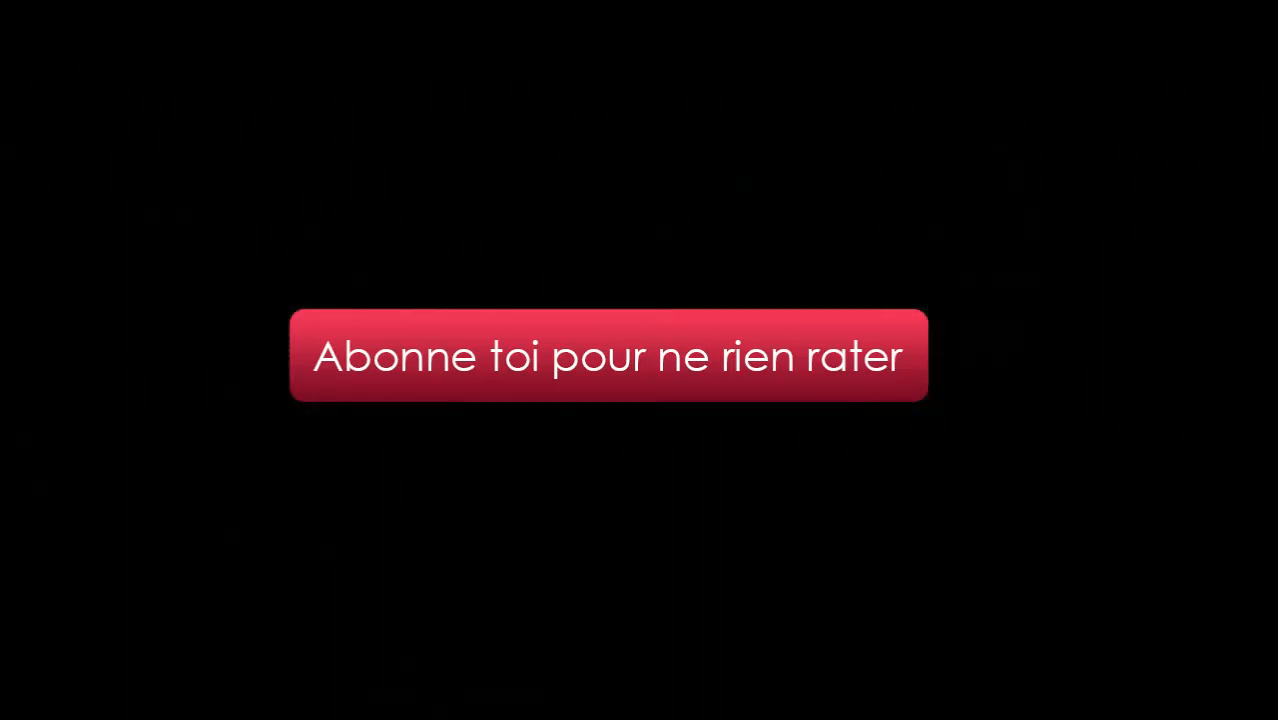